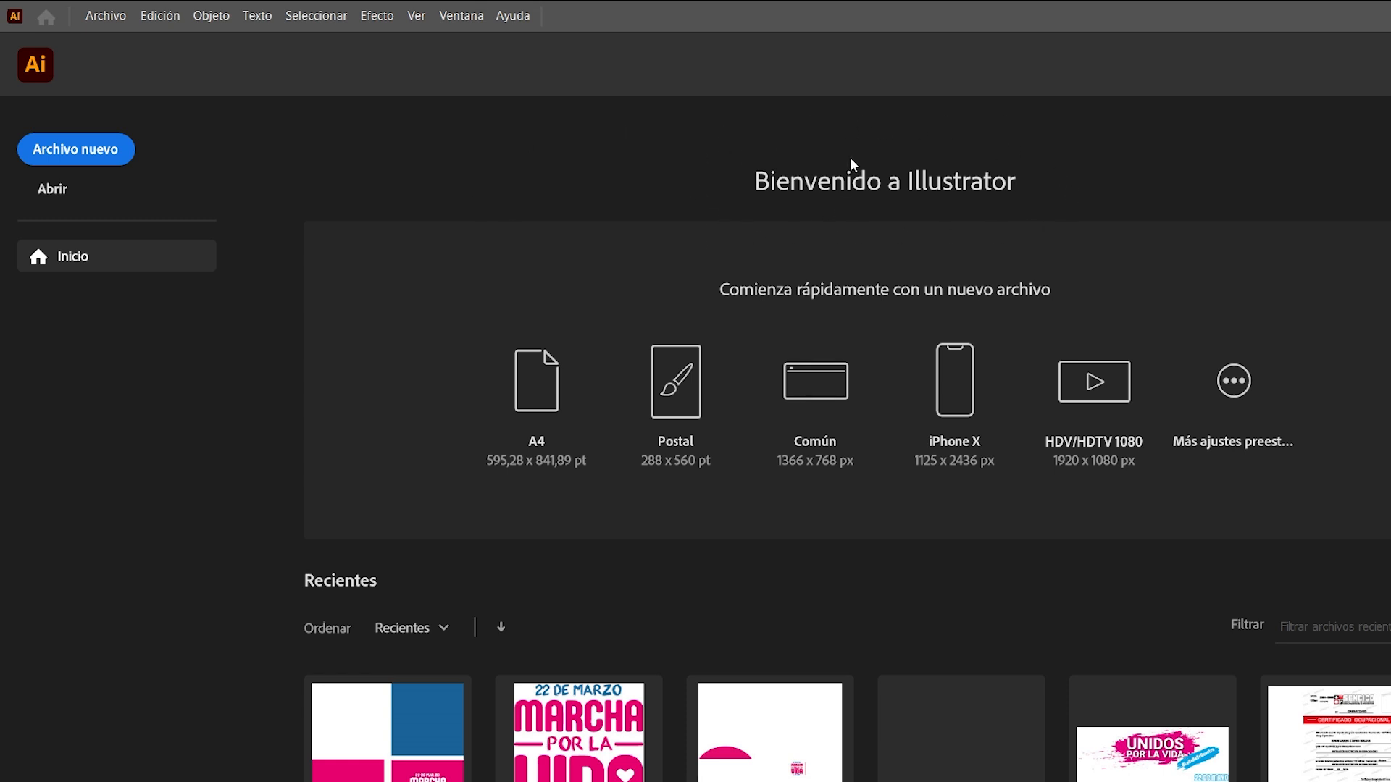
Create a new A4 document named "mi primer diseno", 29.7 x 21 cm horizontal, in centimetres and CMYK colour
{"action": "left_click", "coordinate": [119, 19]}
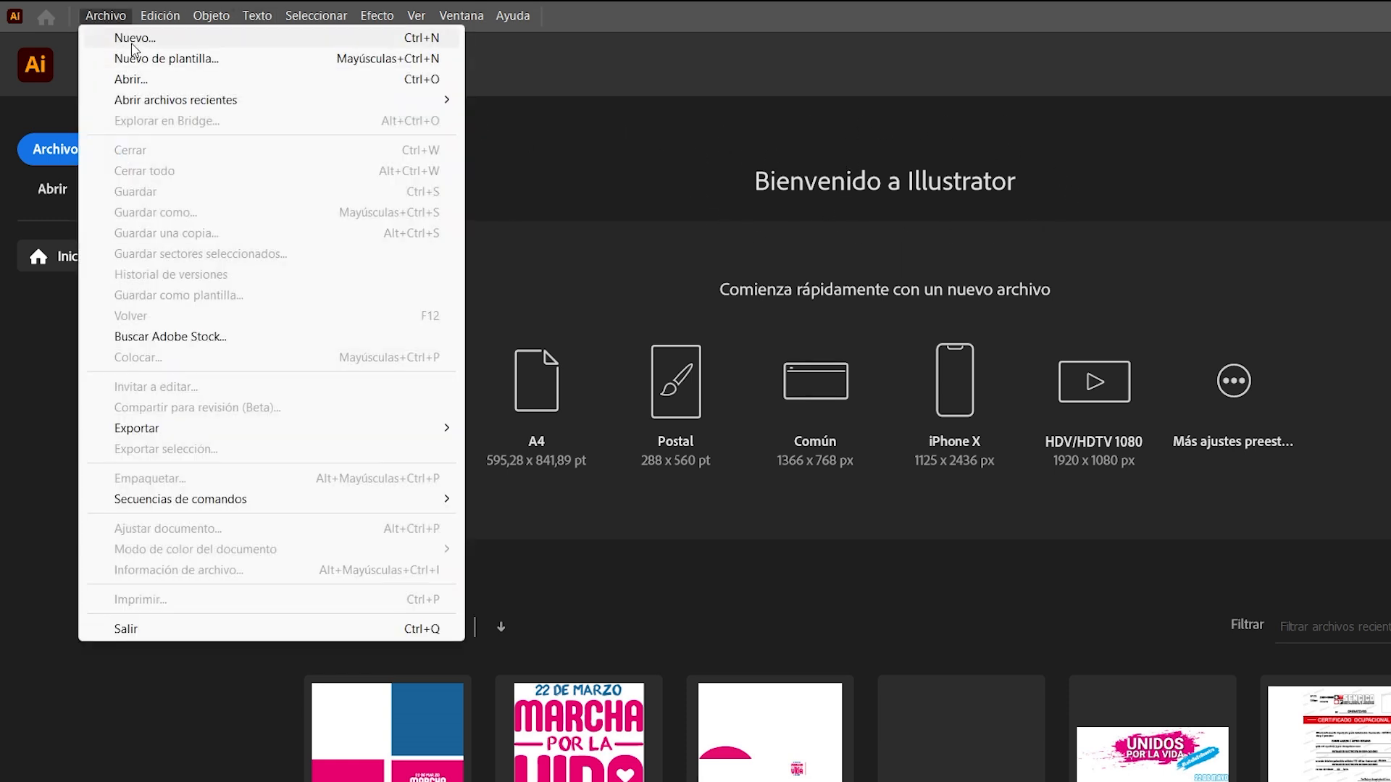
{"action": "left_click", "coordinate": [133, 40]}
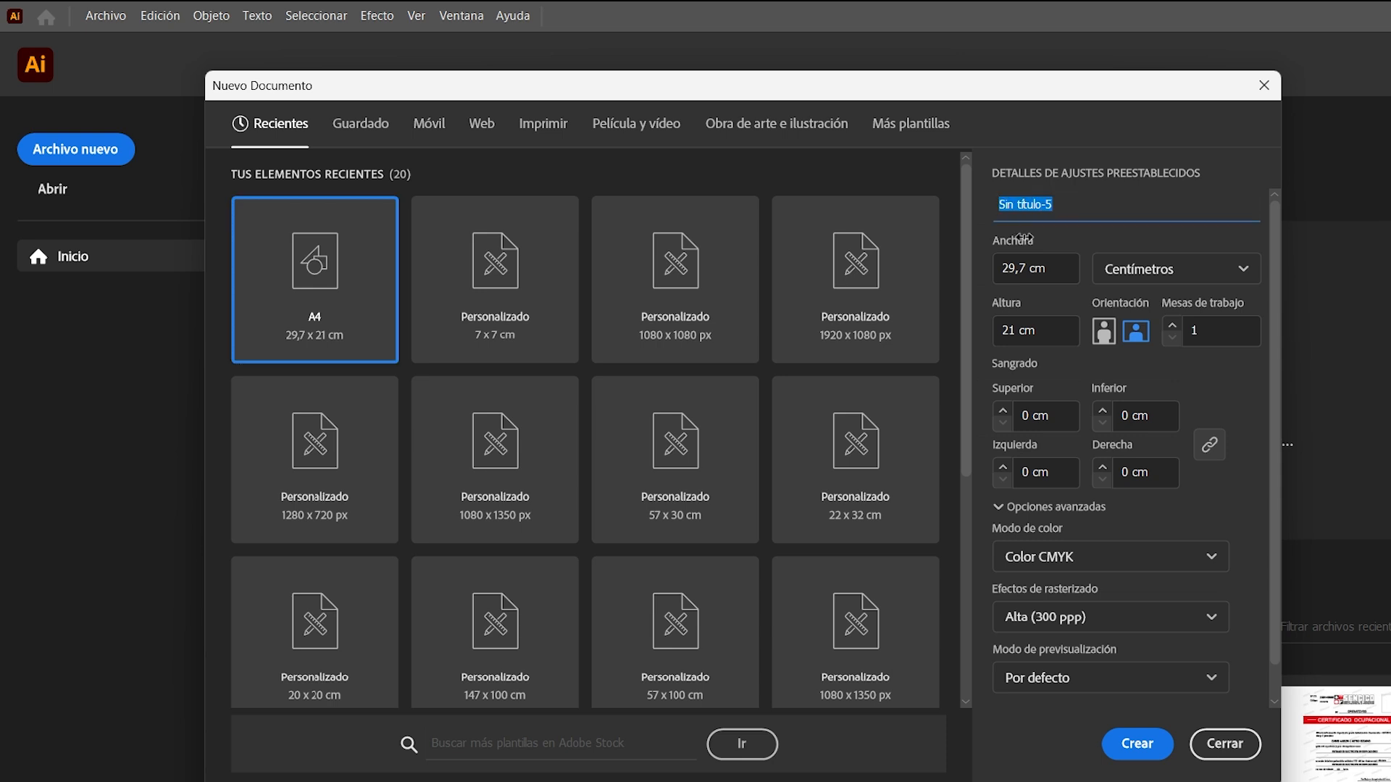
{"action": "type", "text": "mi primer diseno"}
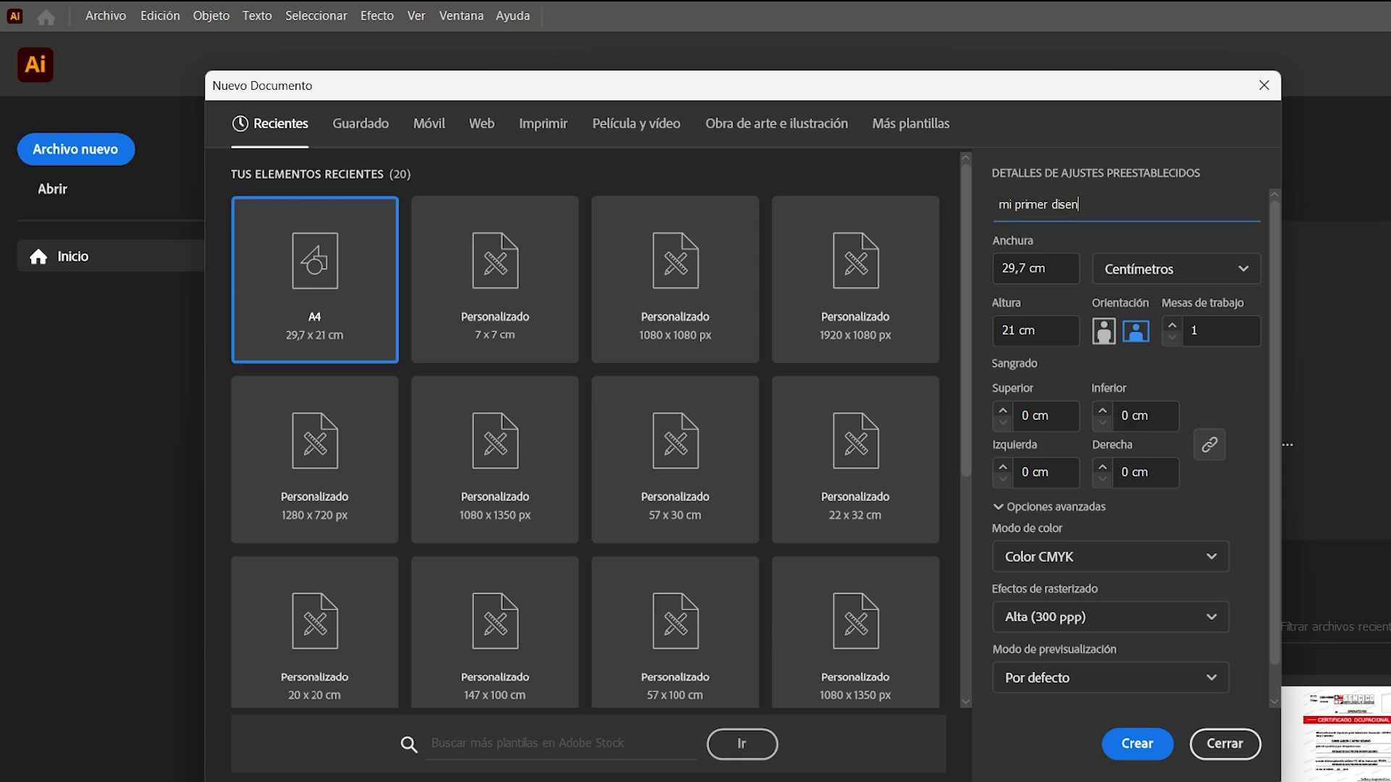
{"action": "left_click", "coordinate": [1191, 269]}
{"action": "left_click", "coordinate": [1157, 560]}
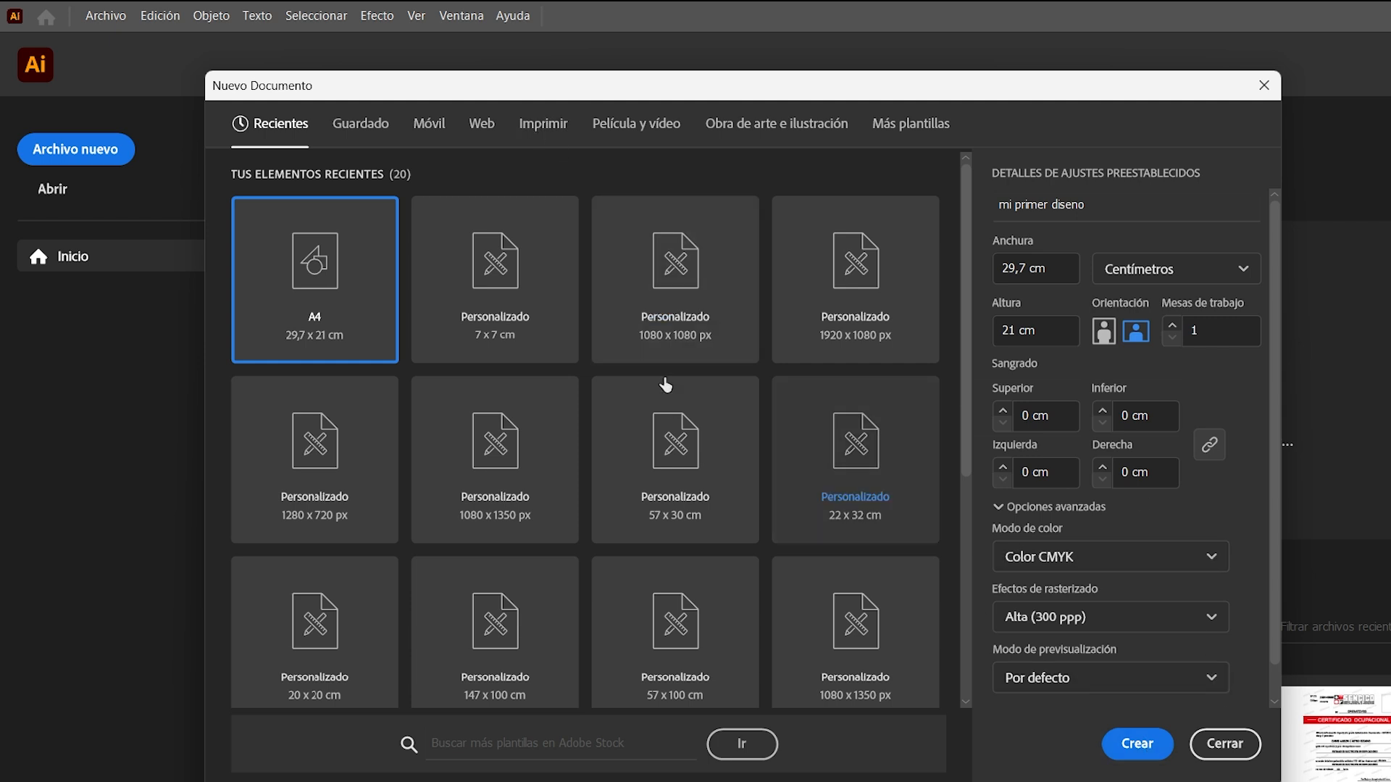
{"action": "left_click", "coordinate": [1141, 753]}
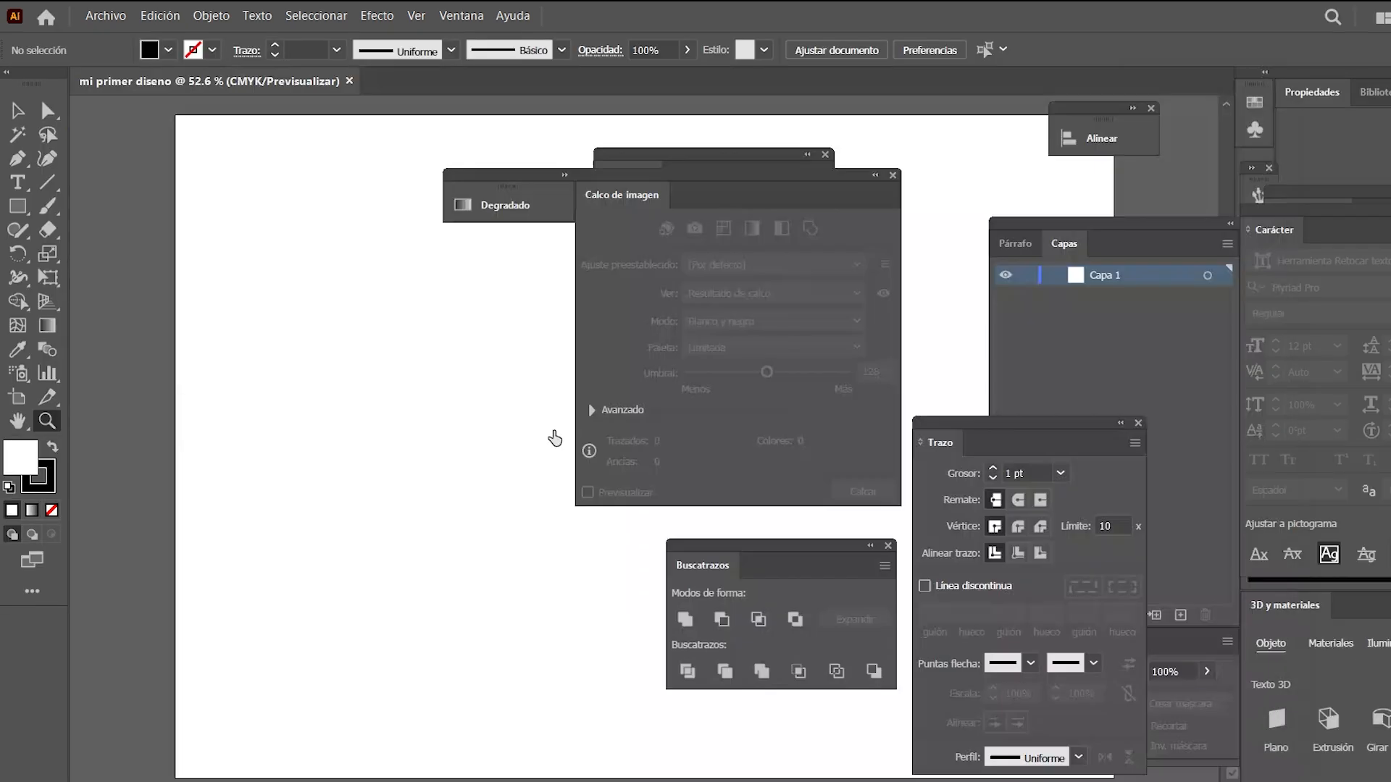
Move the floating Image Trace panel group clear of most of the artboard
{"action": "left_click_drag", "start_coordinate": [467, 412], "coordinate": [374, 431]}
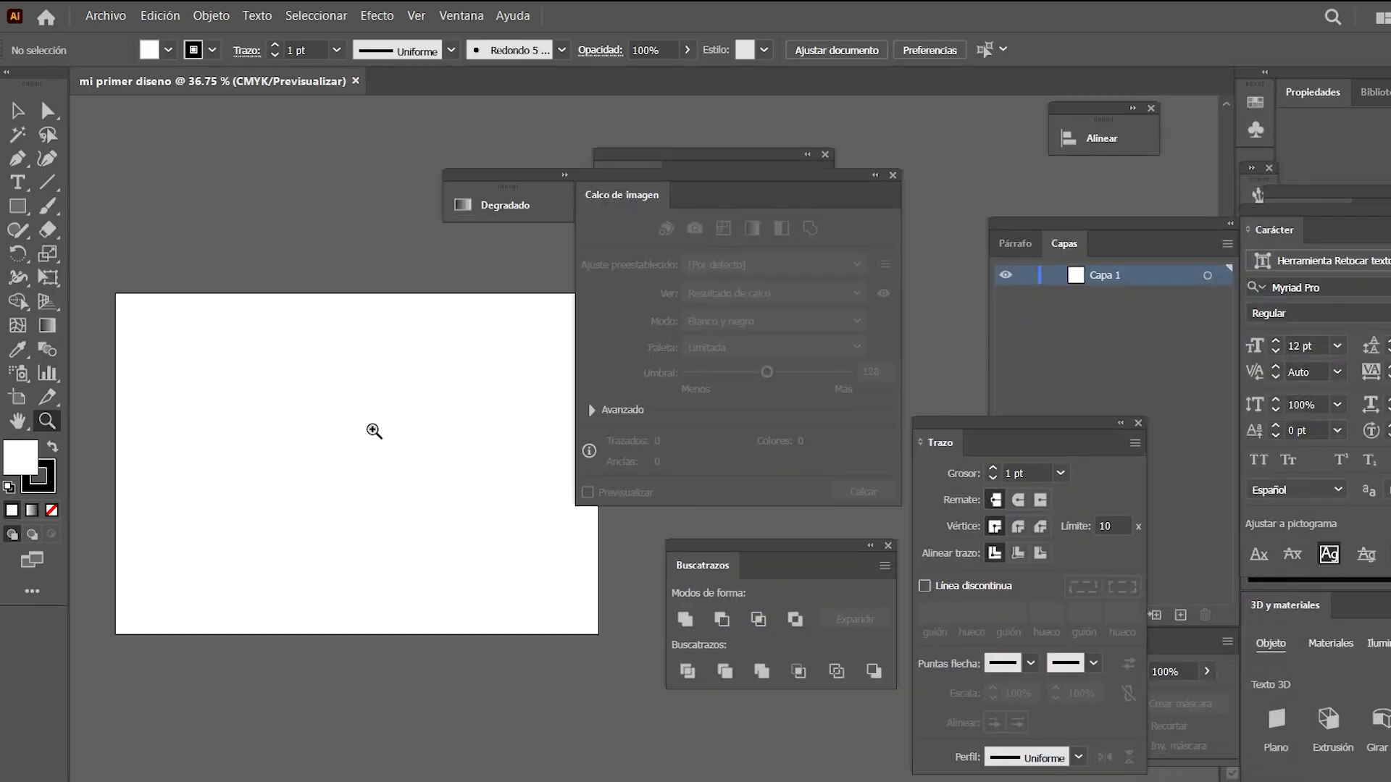
{"action": "left_click_drag", "start_coordinate": [332, 372], "coordinate": [329, 406]}
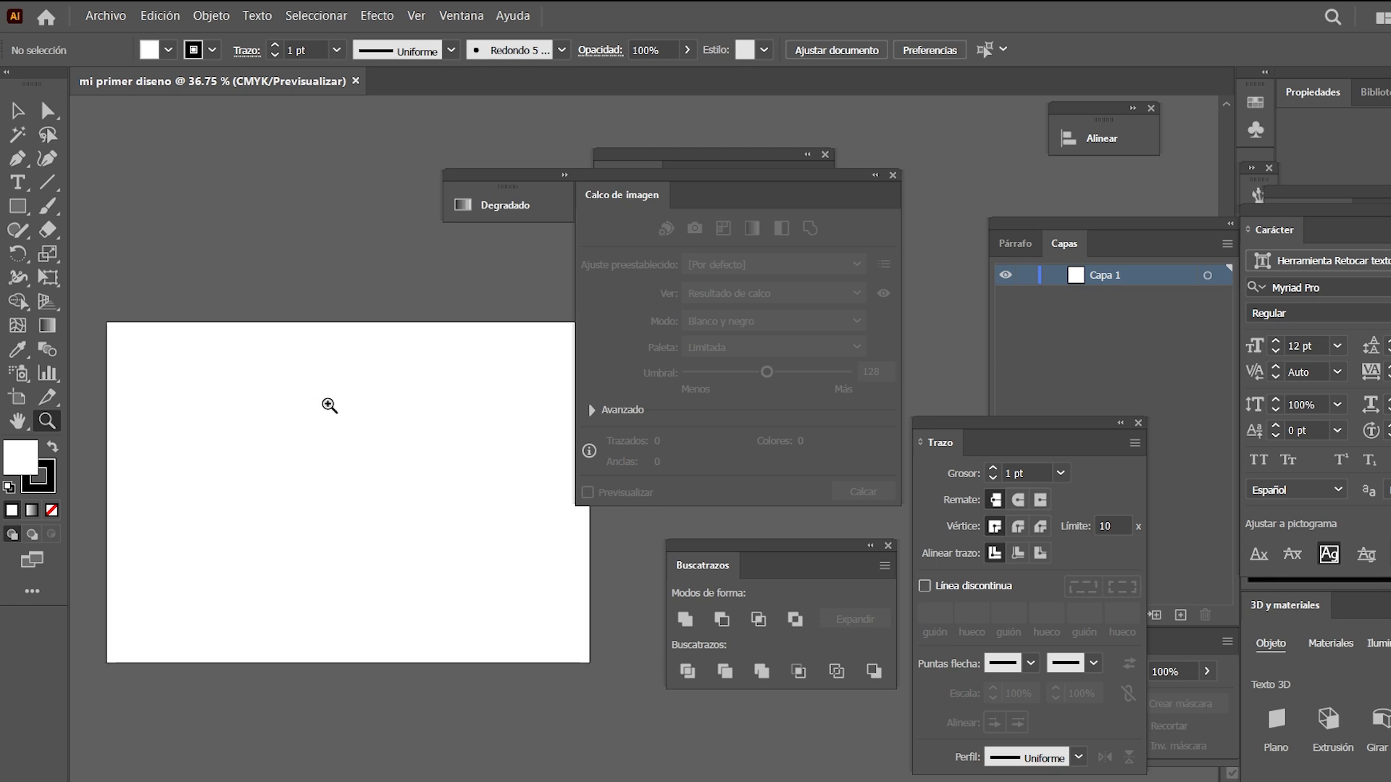
{"action": "key", "text": "v"}
{"action": "left_click_drag", "start_coordinate": [694, 177], "coordinate": [938, 162]}
{"action": "left_click_drag", "start_coordinate": [410, 310], "coordinate": [475, 250]}
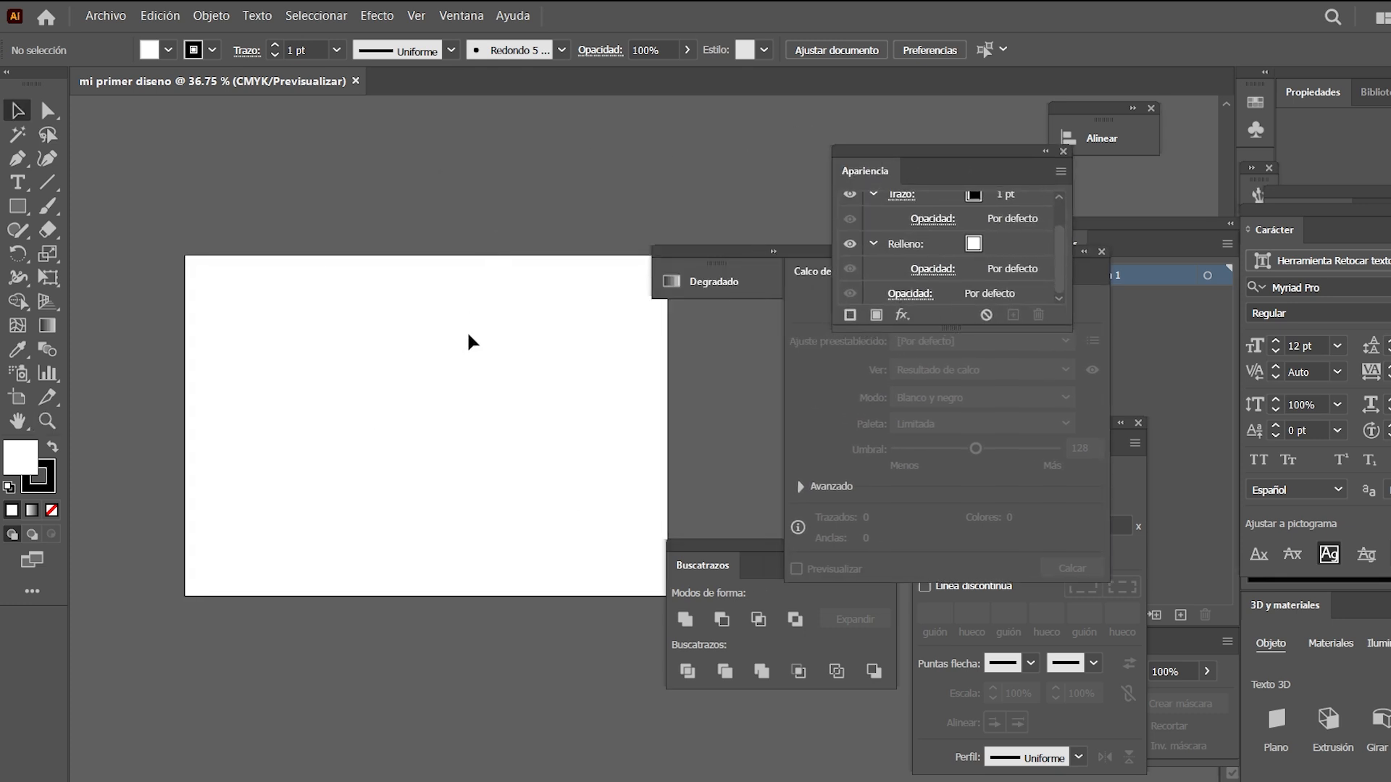
Switch the artboard to vertical orientation and back to horizontal, and review the preset artboard sizes
{"action": "left_click", "coordinate": [28, 404]}
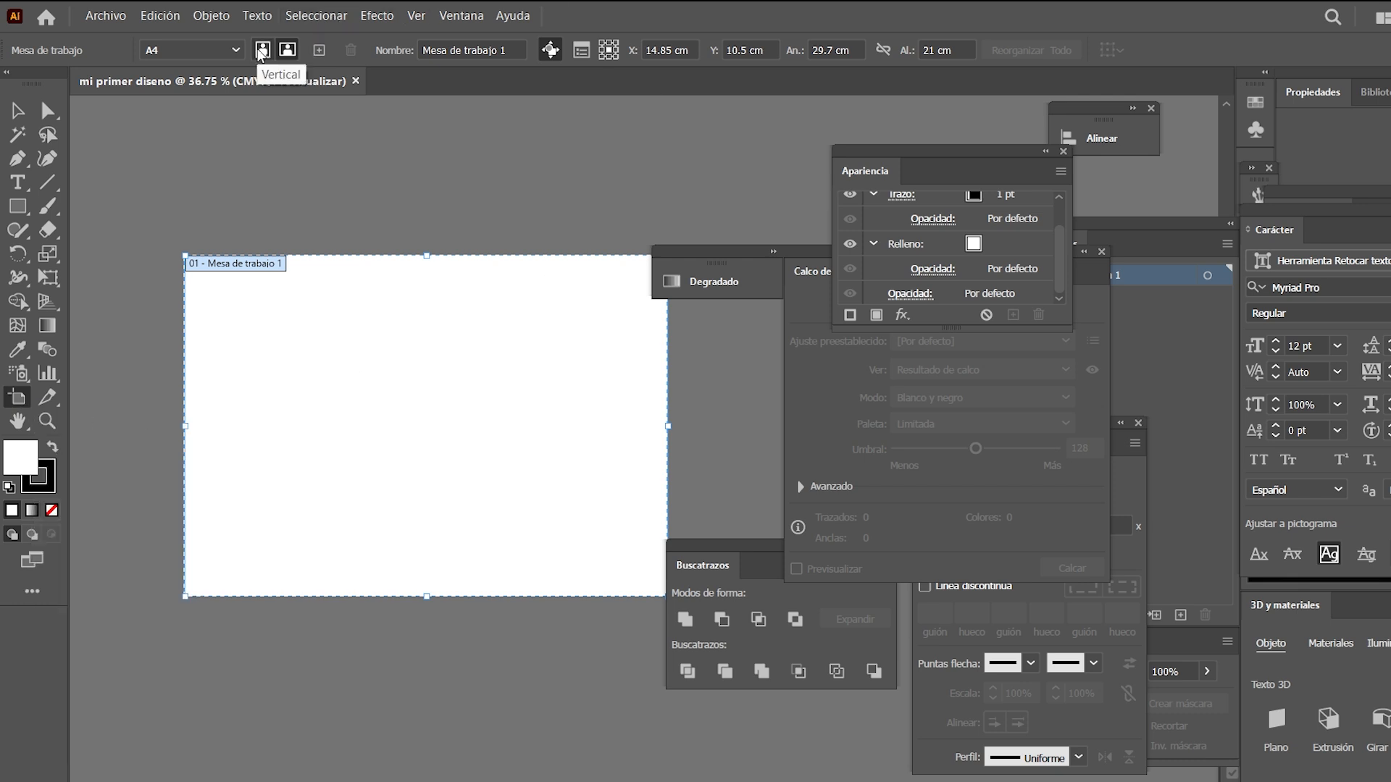
{"action": "left_click", "coordinate": [262, 50]}
{"action": "left_click", "coordinate": [287, 50]}
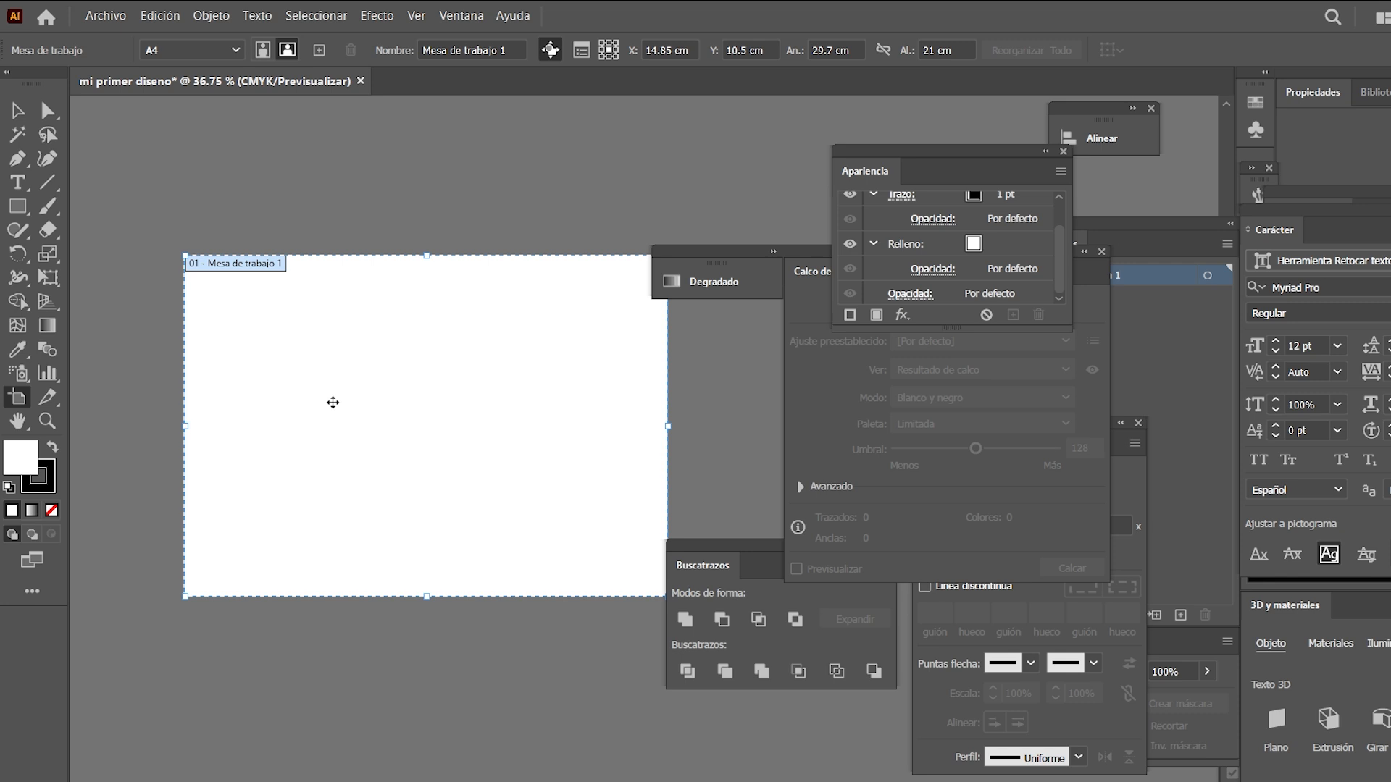
{"action": "left_click", "coordinate": [235, 50]}
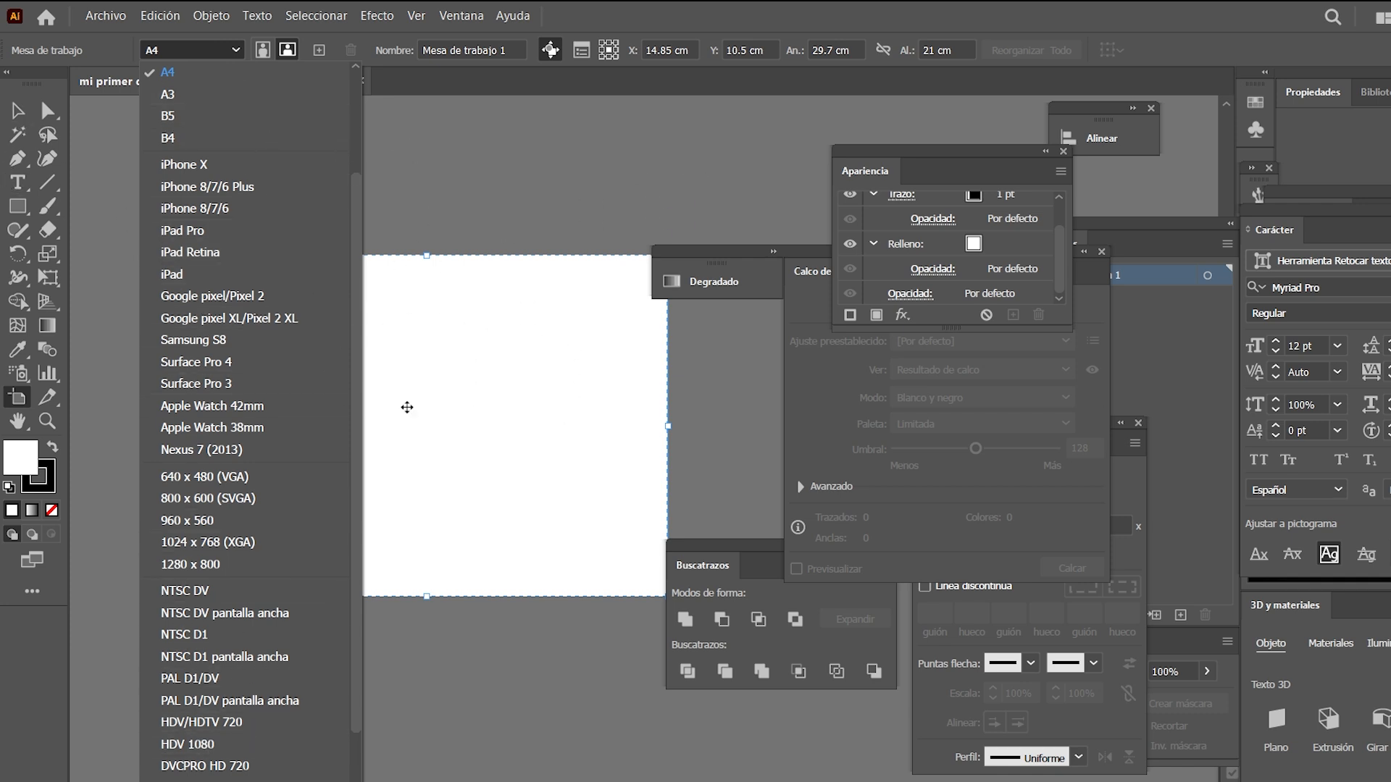
{"action": "left_click", "coordinate": [407, 403]}
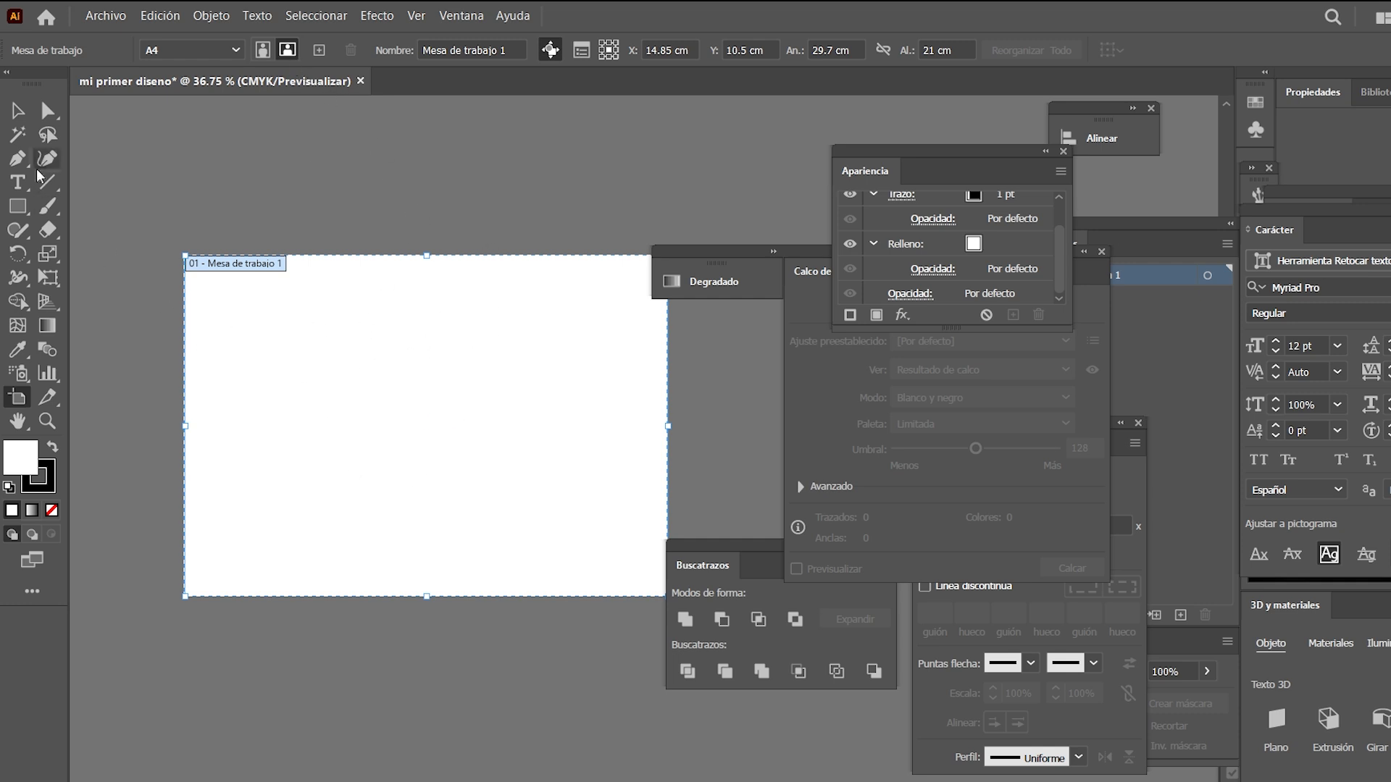
{"action": "key", "text": "v"}
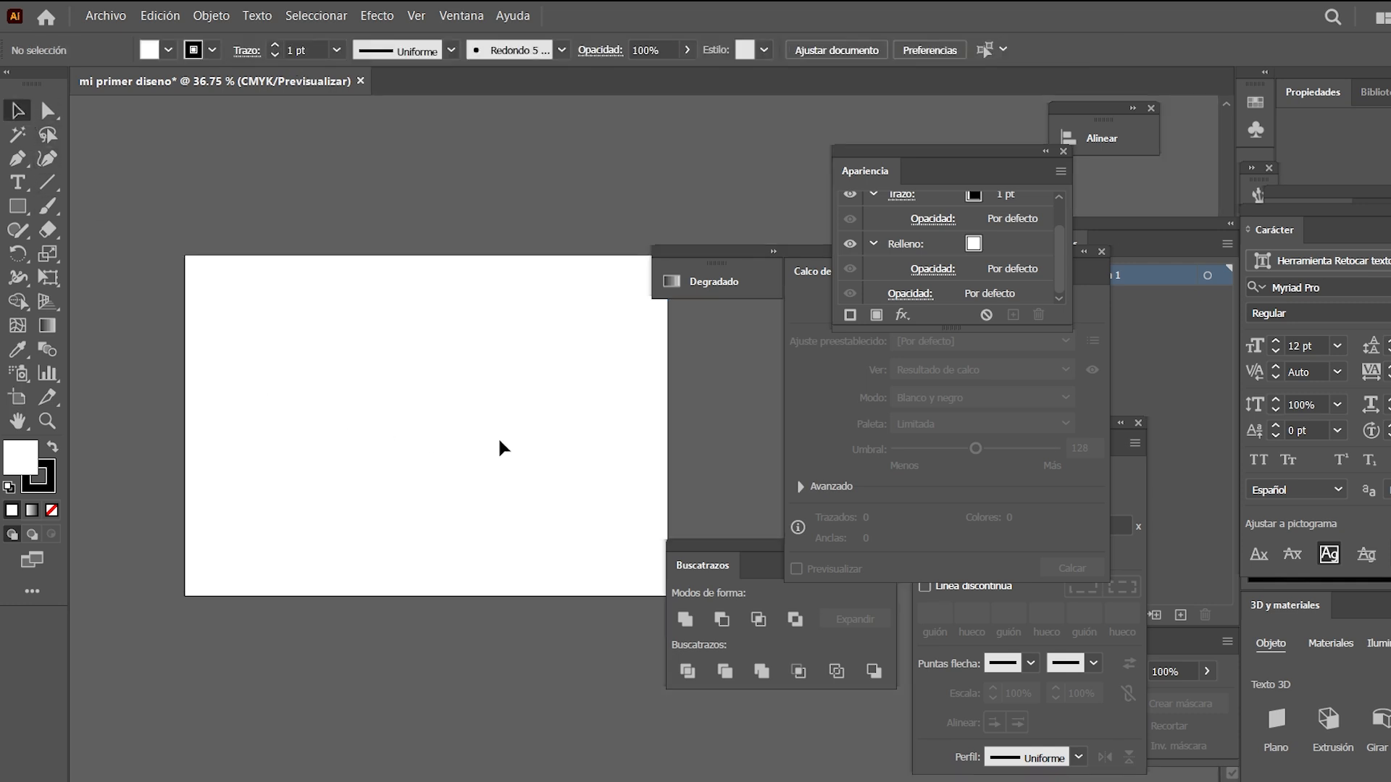
Place the linked catdog PNG in the document and centre it on the artboard by eye
{"action": "left_click_drag", "start_coordinate": [427, 393], "coordinate": [413, 412]}
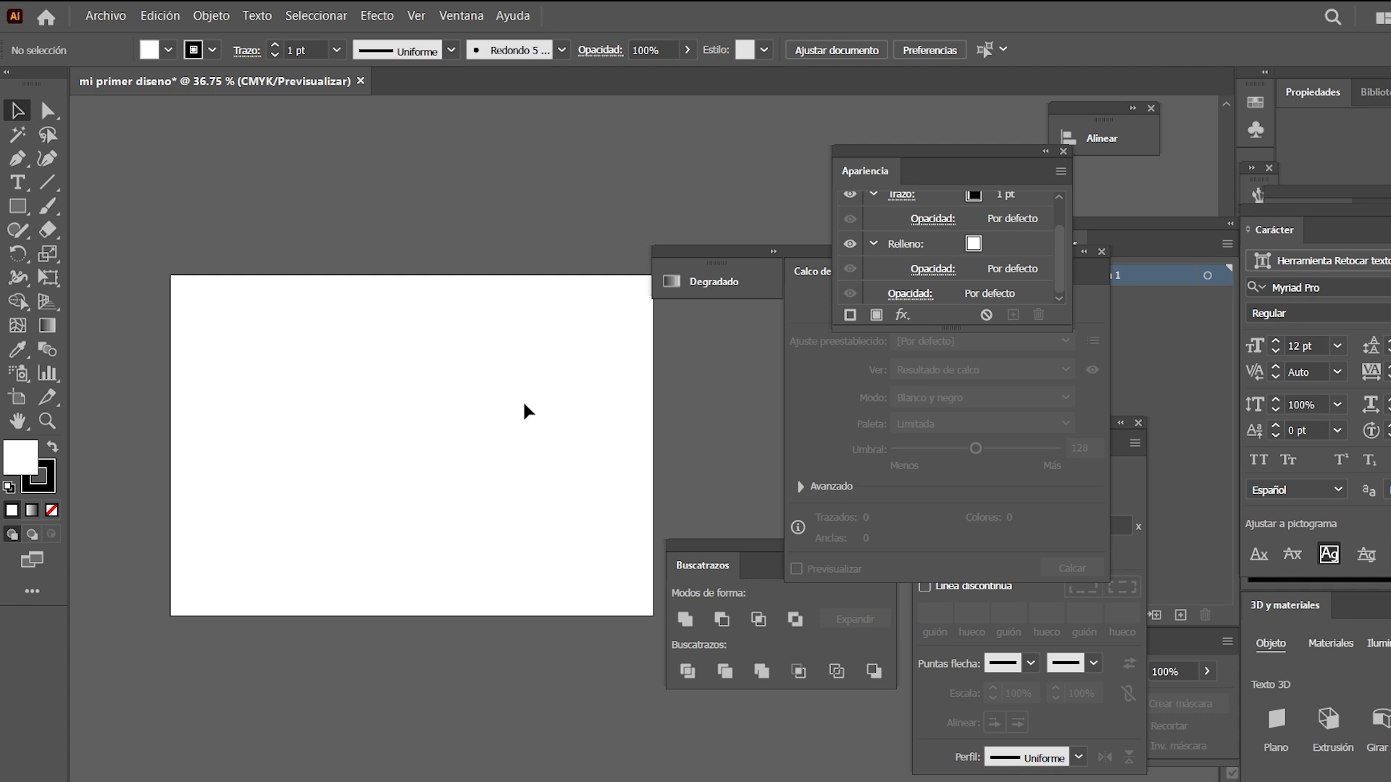
{"action": "left_click_drag", "start_coordinate": [527, 411], "coordinate": [502, 413]}
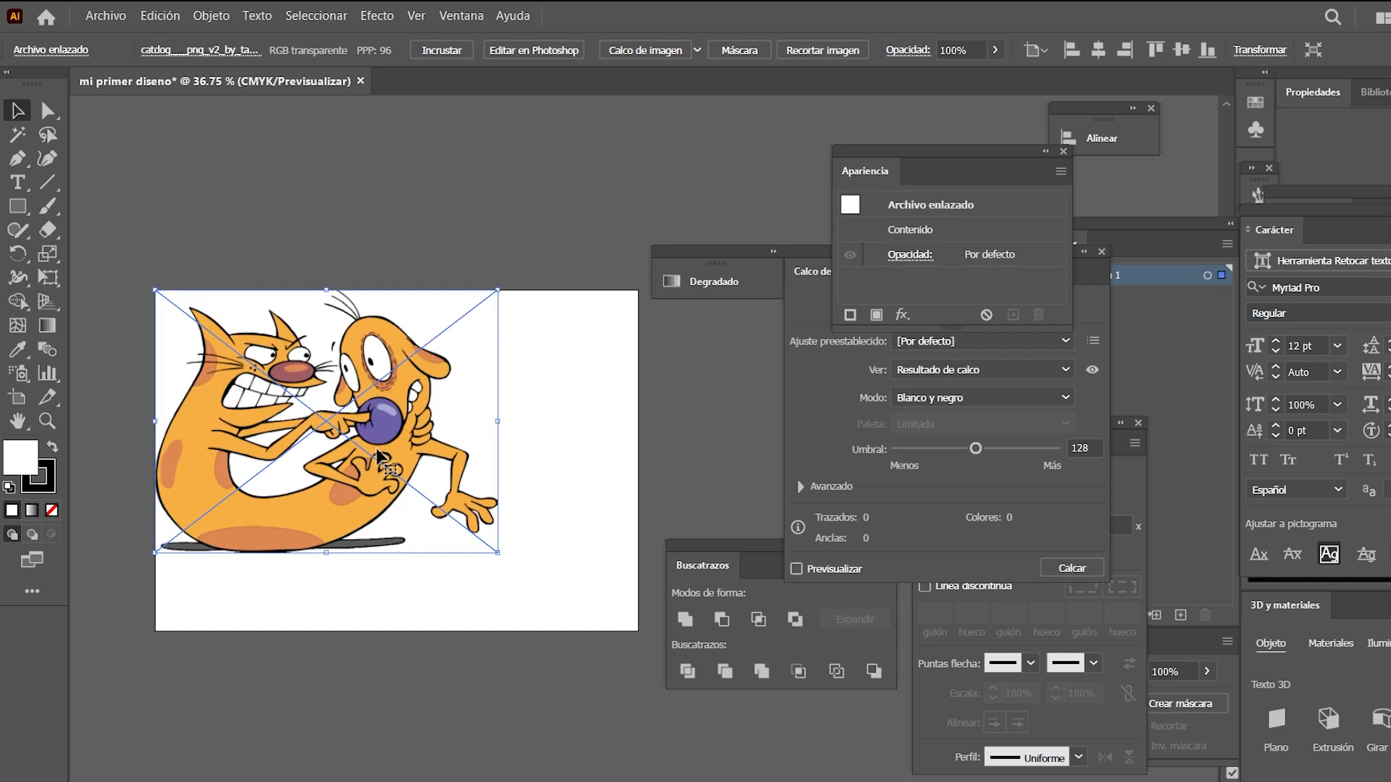
{"action": "left_click_drag", "start_coordinate": [378, 456], "coordinate": [472, 482]}
{"action": "left_click_drag", "start_coordinate": [462, 425], "coordinate": [474, 432]}
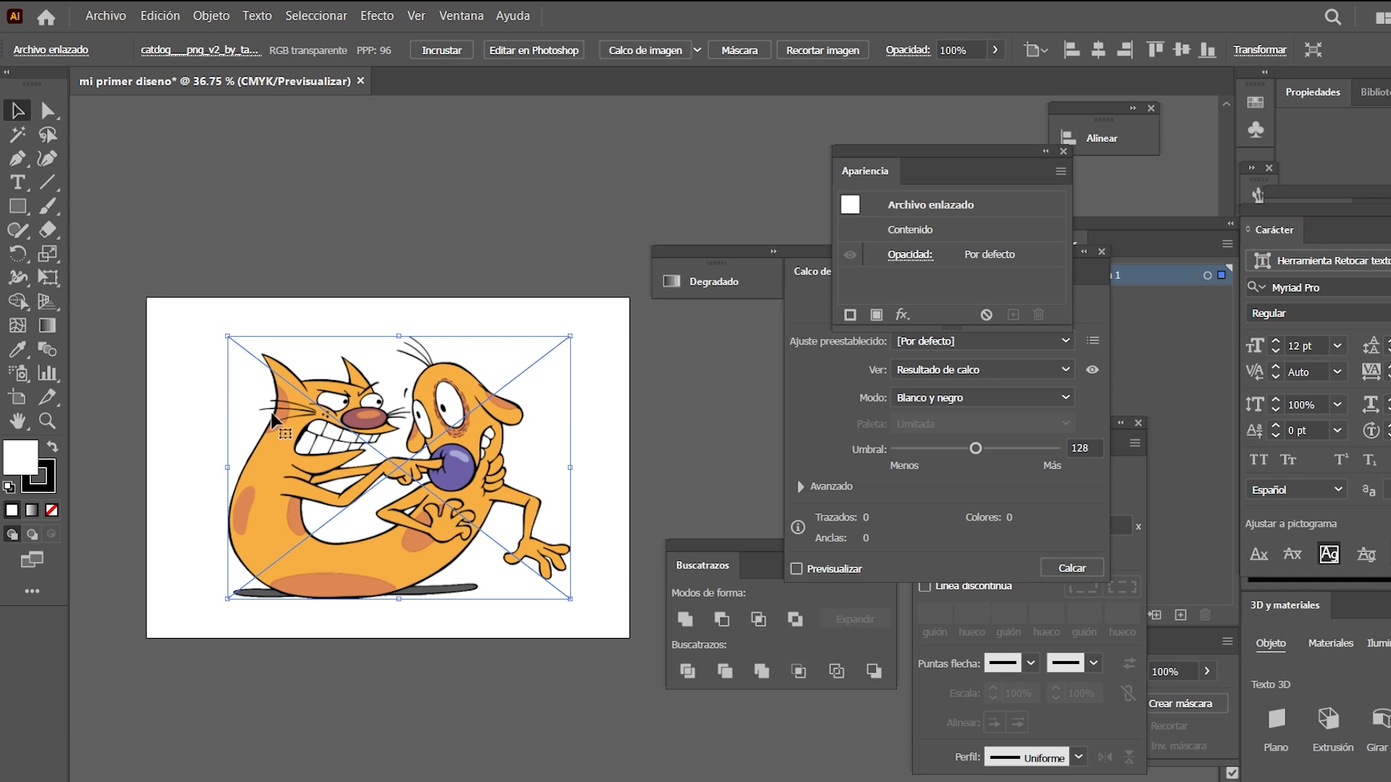
{"action": "left_click", "coordinate": [579, 420]}
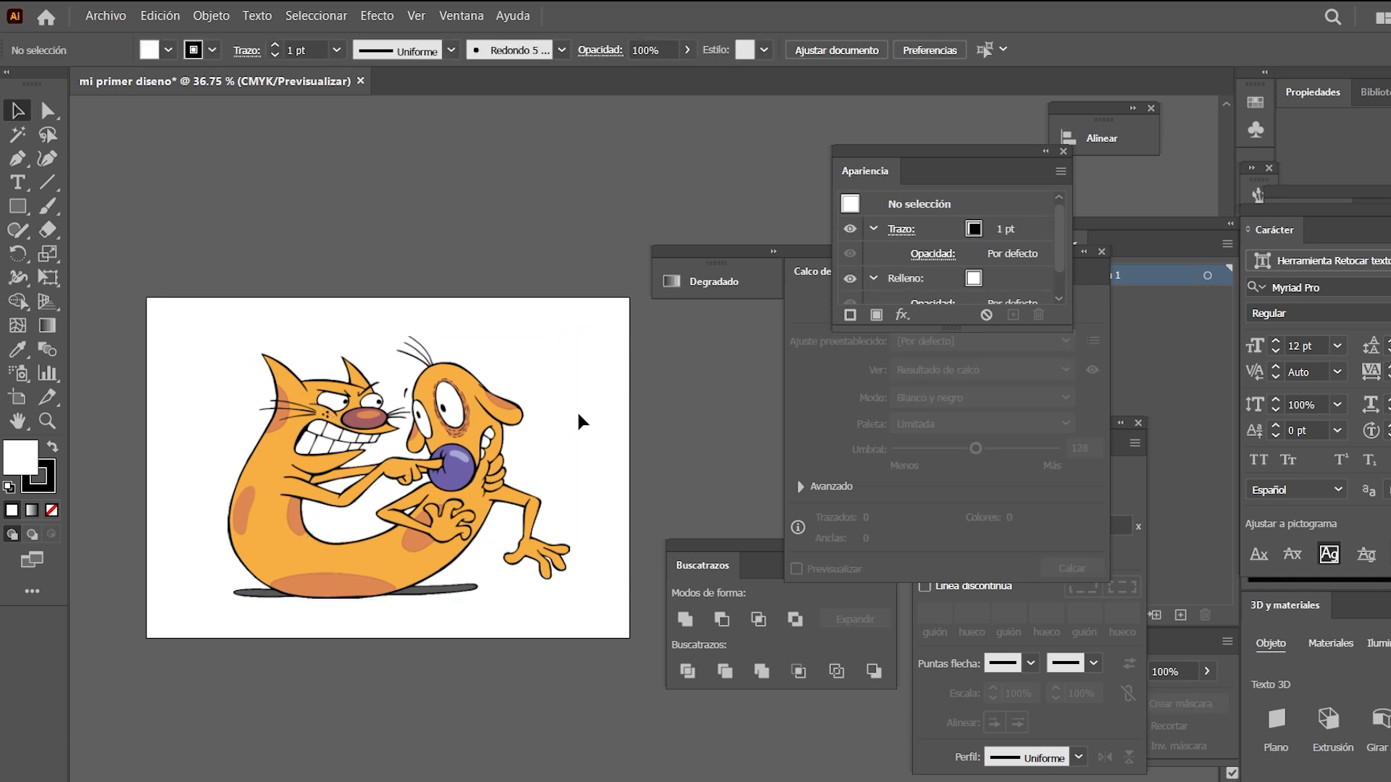
Move the catdog image off the artboard into the empty area above it
{"action": "scroll", "coordinate": [374, 540], "scroll_direction": "up", "scroll_amount": 2}
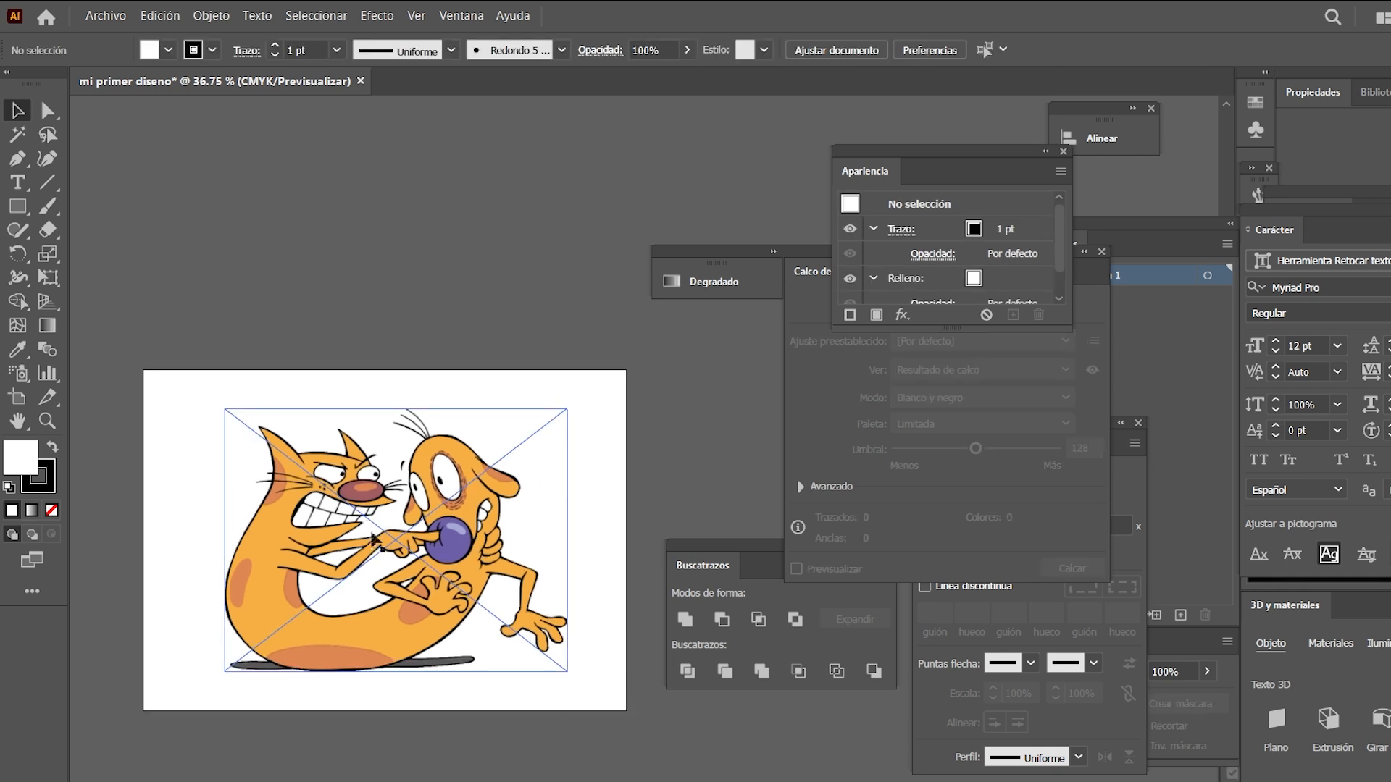
{"action": "scroll", "coordinate": [461, 580], "scroll_direction": "up", "scroll_amount": 2}
{"action": "left_click_drag", "start_coordinate": [460, 579], "coordinate": [427, 363]}
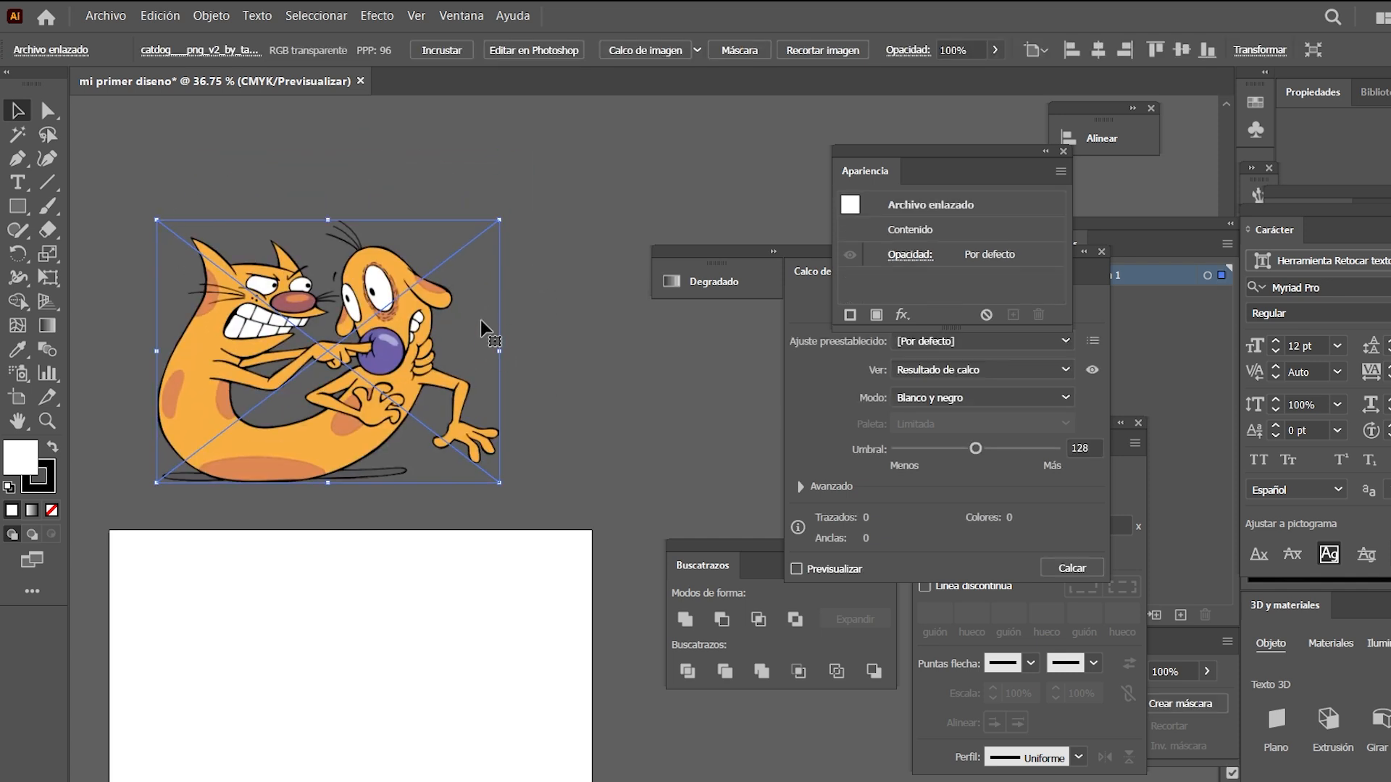
{"action": "left_click_drag", "start_coordinate": [381, 326], "coordinate": [418, 333]}
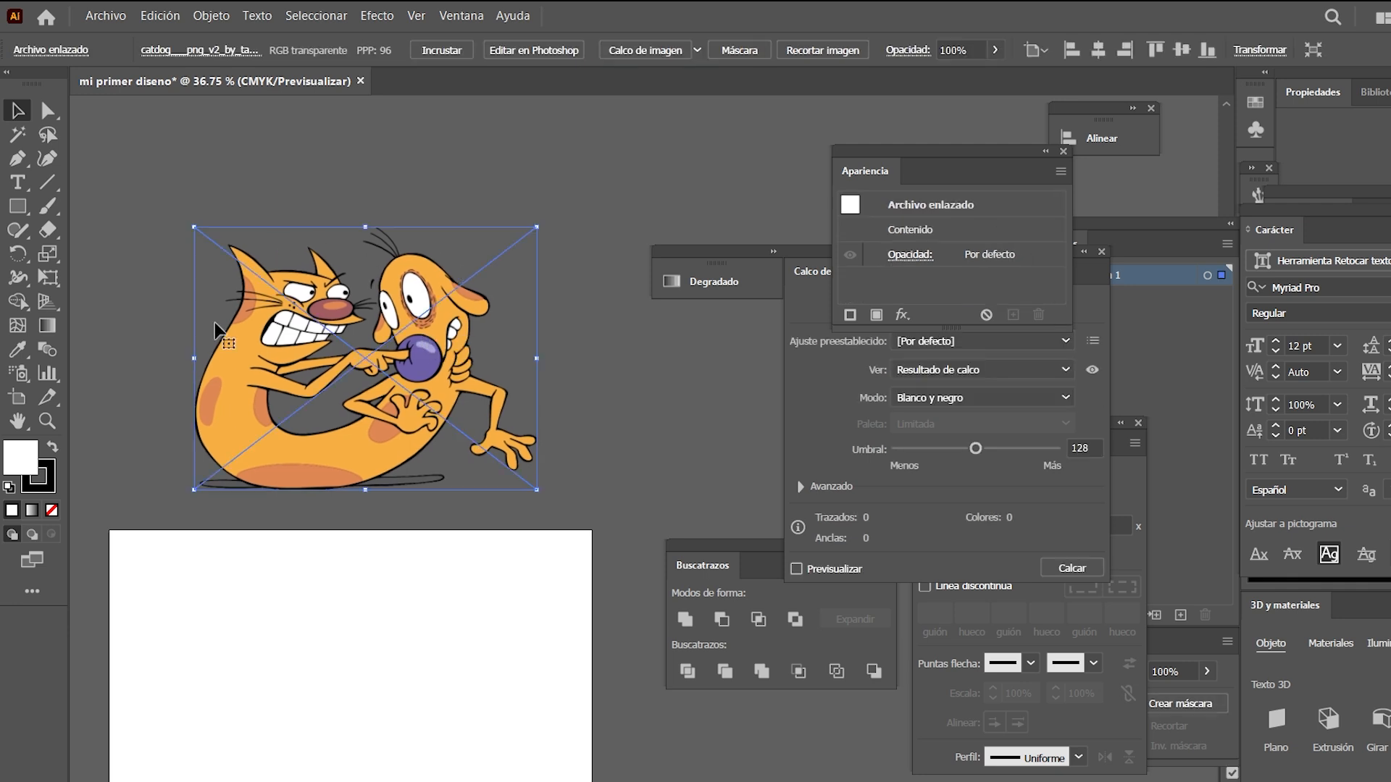
{"action": "left_click", "coordinate": [580, 419]}
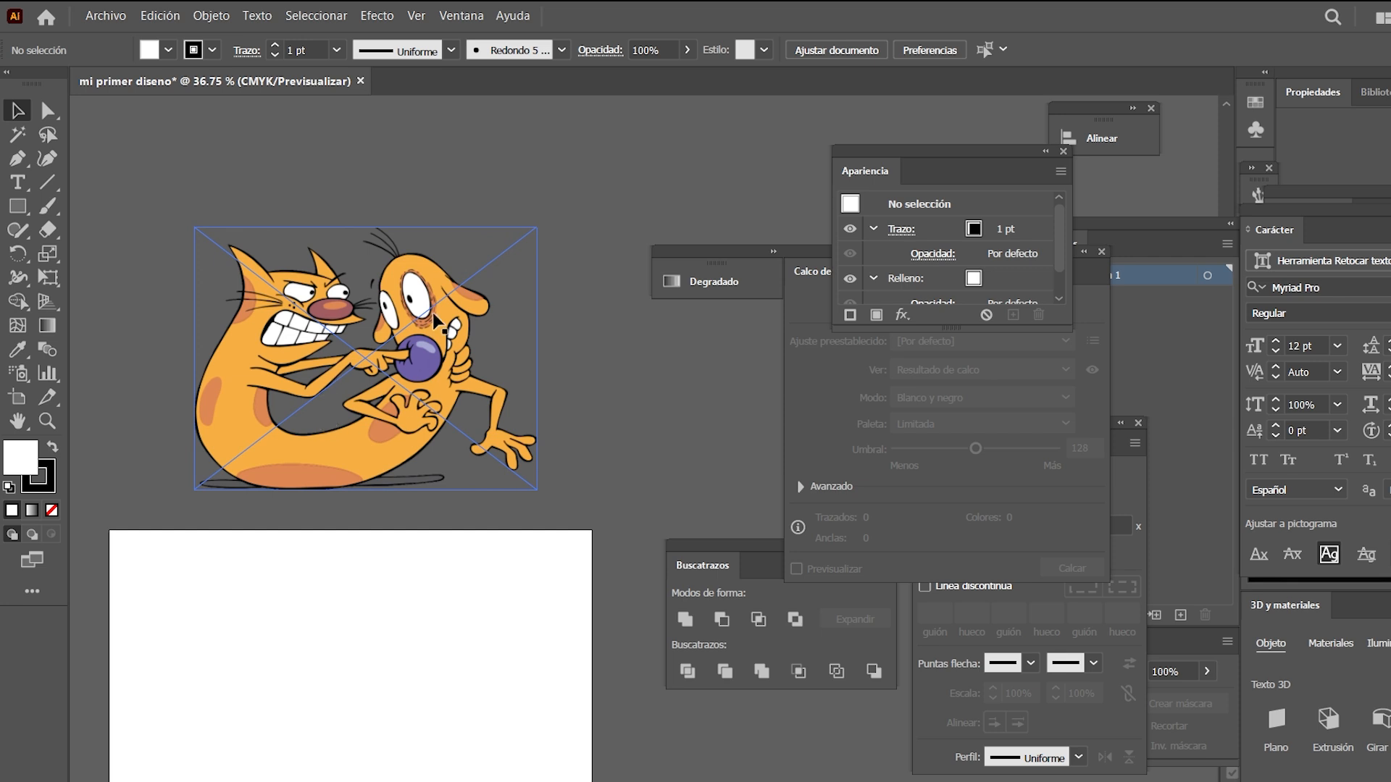
Check the artwork in outline view and return to the normal preview
{"action": "scroll", "coordinate": [400, 322], "scroll_direction": "down", "scroll_amount": 1}
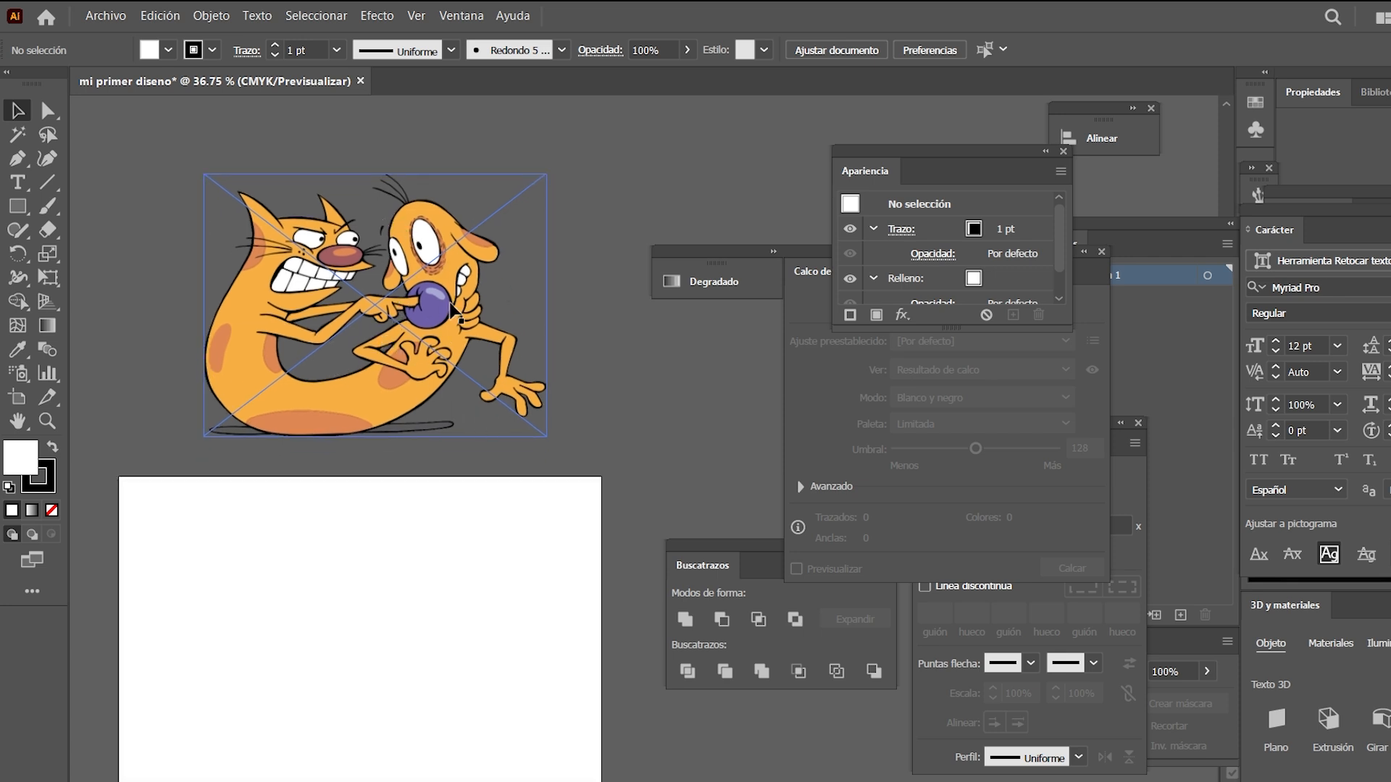
{"action": "scroll", "coordinate": [449, 315], "scroll_direction": "up", "scroll_amount": 1}
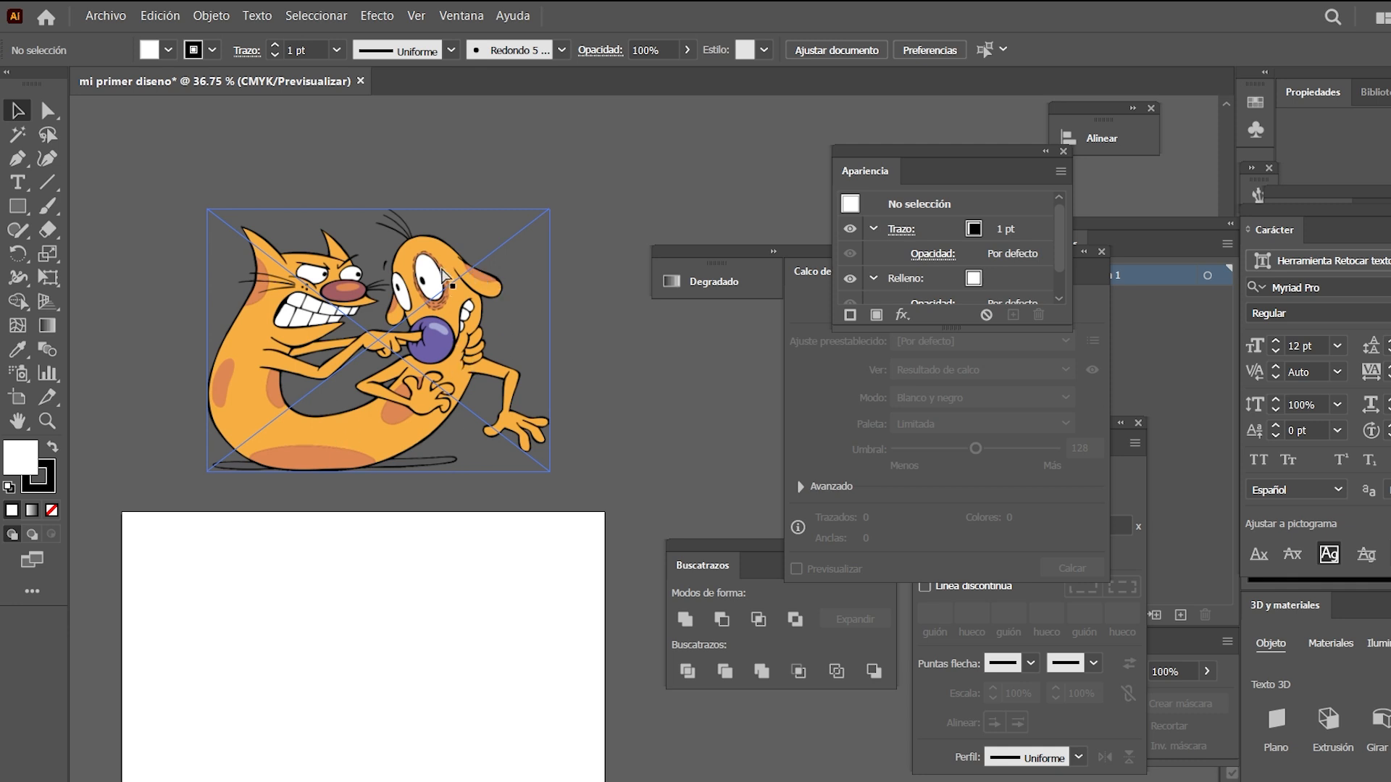
{"action": "key", "text": "ctrl+y"}
{"action": "key", "text": "ctrl+y"}
{"action": "left_click_drag", "start_coordinate": [558, 326], "coordinate": [537, 351]}
Draw a square of about 3.5 cm beside the catdog image and fill it with the body's light orange
{"action": "key", "text": "m"}
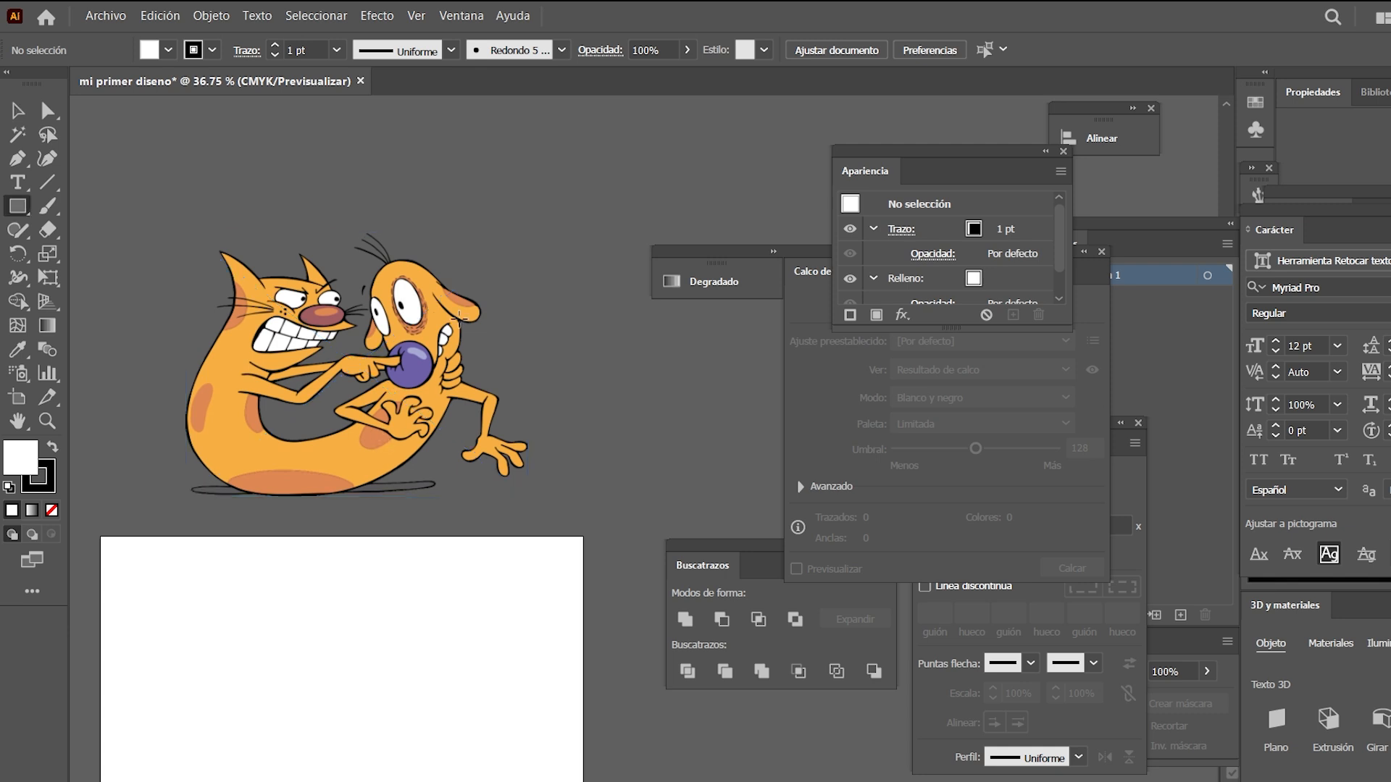
{"action": "left_click_drag", "start_coordinate": [550, 278], "coordinate": [607, 336]}
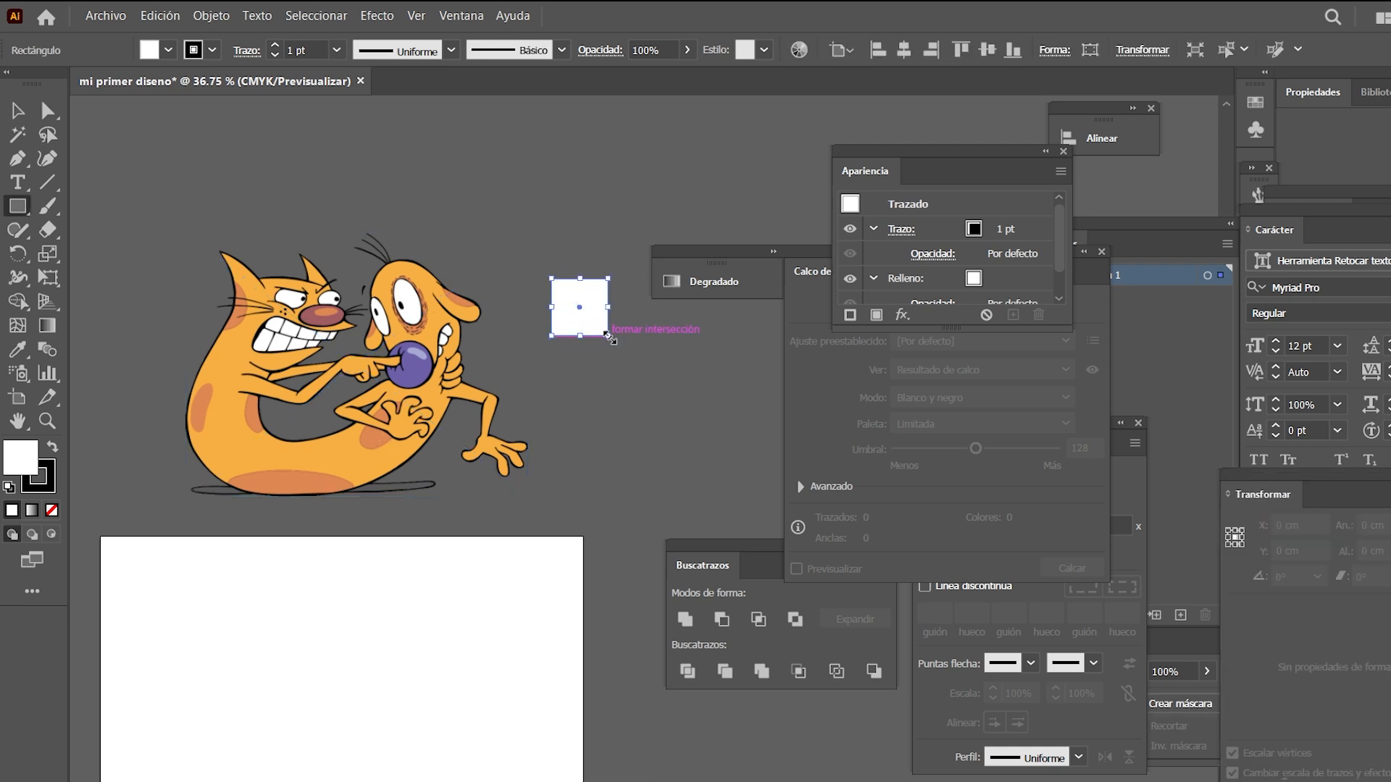
{"action": "key", "text": "i"}
{"action": "left_click", "coordinate": [382, 459]}
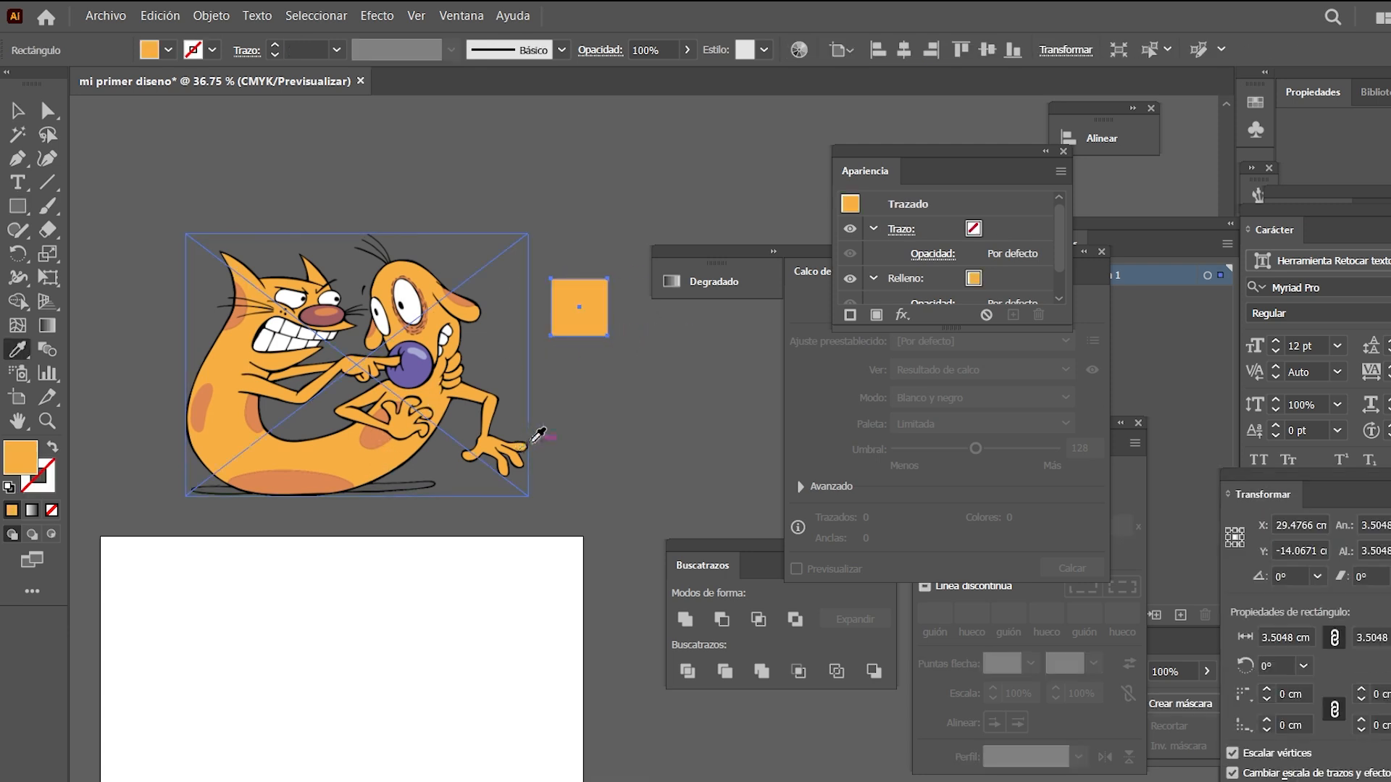
Move the square down about 4.7 cm and recolour it with the darker orange sampled from the body spots
{"action": "key", "text": "v"}
{"action": "left_click_drag", "start_coordinate": [597, 312], "coordinate": [602, 389]}
{"action": "key", "text": "i"}
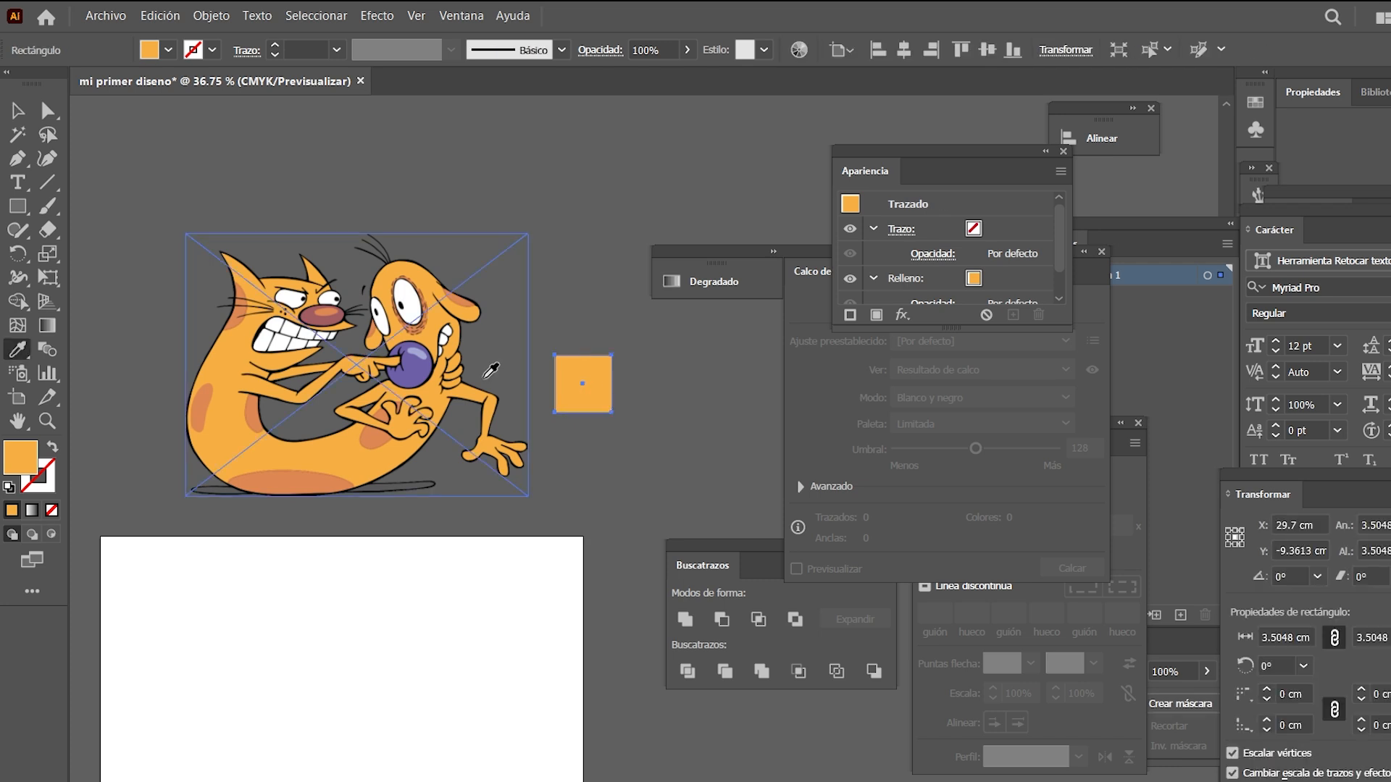
{"action": "left_click", "coordinate": [384, 436]}
{"action": "key", "text": "v"}
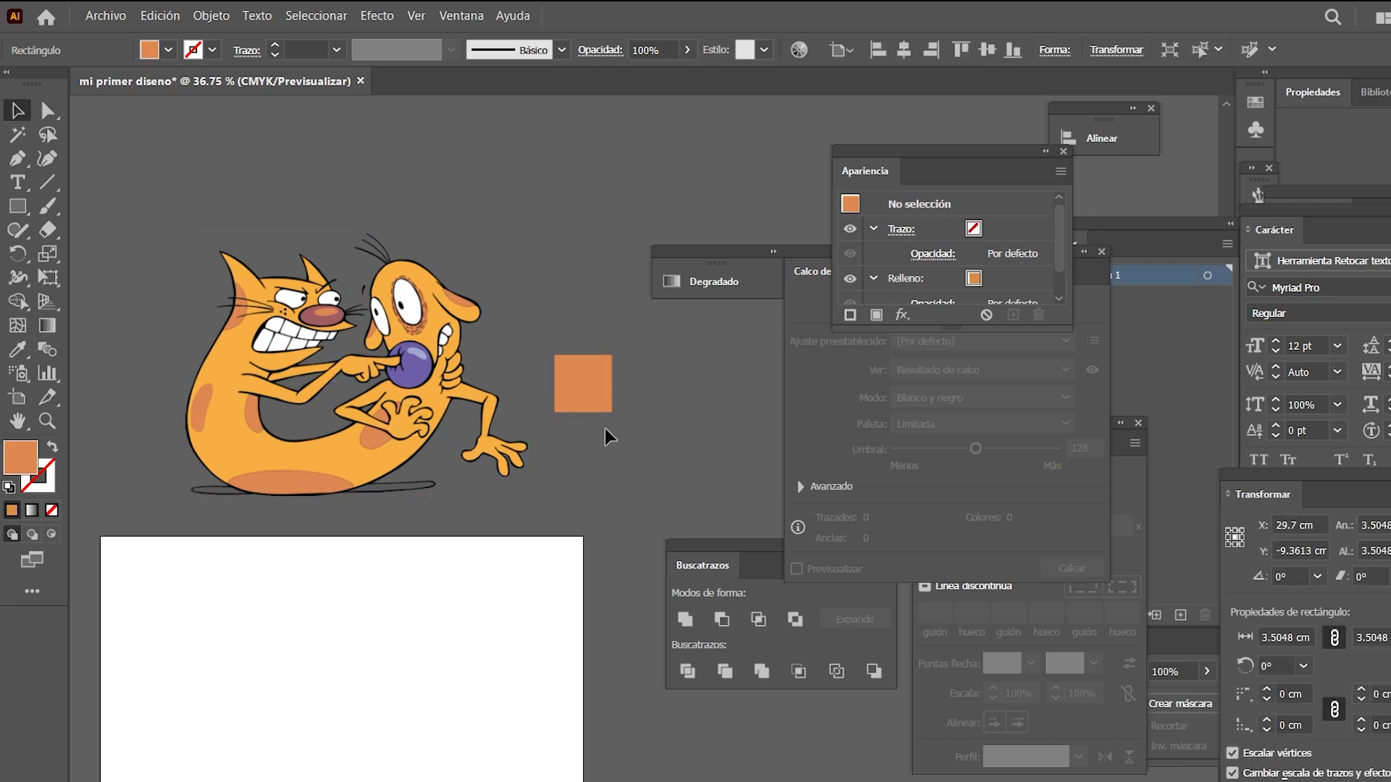
{"action": "left_click", "coordinate": [605, 437]}
Duplicate the orange square about 4.5 cm upward and fill the copy with white sampled from the dog's eye
{"action": "left_click_drag", "start_coordinate": [594, 402], "coordinate": [594, 330]}
{"action": "key", "text": "i"}
{"action": "left_click", "coordinate": [418, 289]}
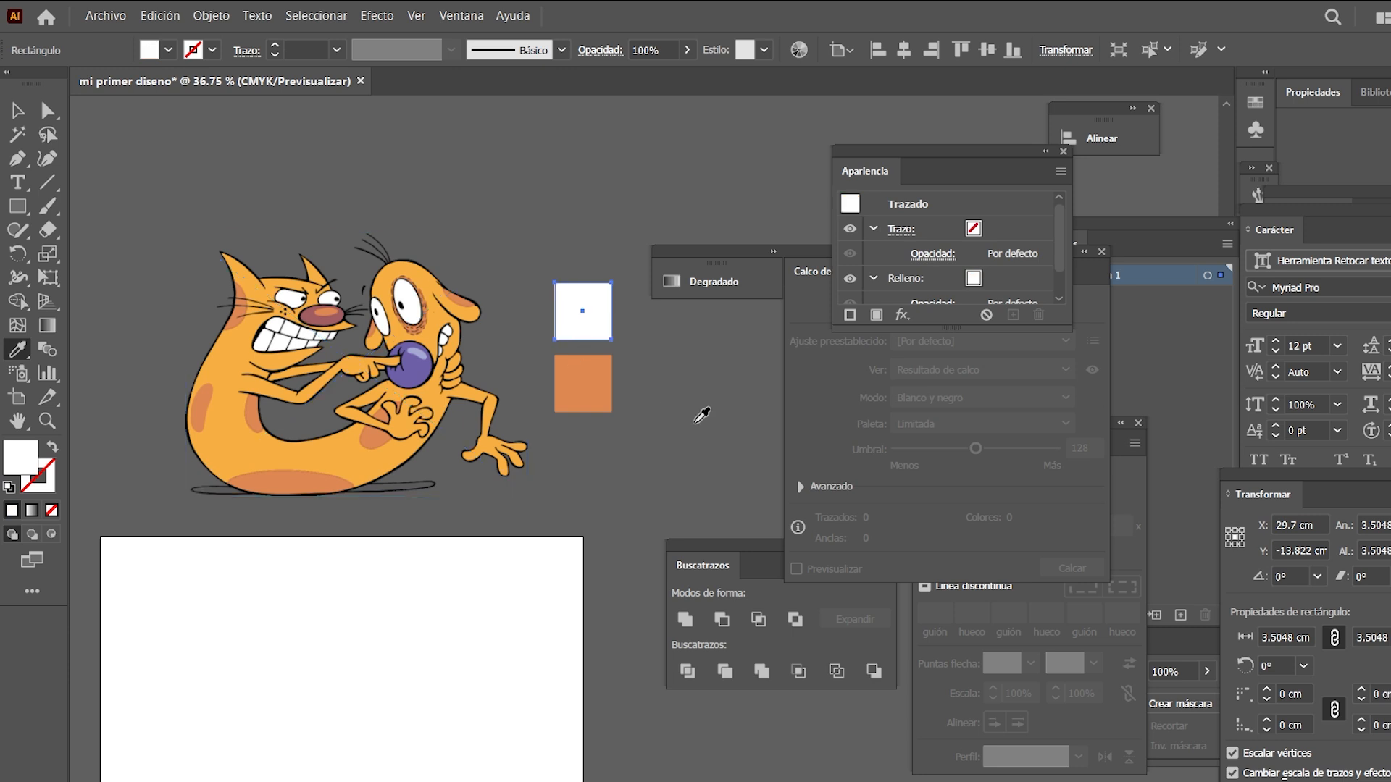
{"action": "key", "text": "v"}
{"action": "left_click", "coordinate": [695, 420]}
Duplicate the white square about 4.1 cm upward and fill the copy with the near-black sampled from the character's outline
{"action": "left_click_drag", "start_coordinate": [619, 339], "coordinate": [592, 273]}
{"action": "key", "text": "i"}
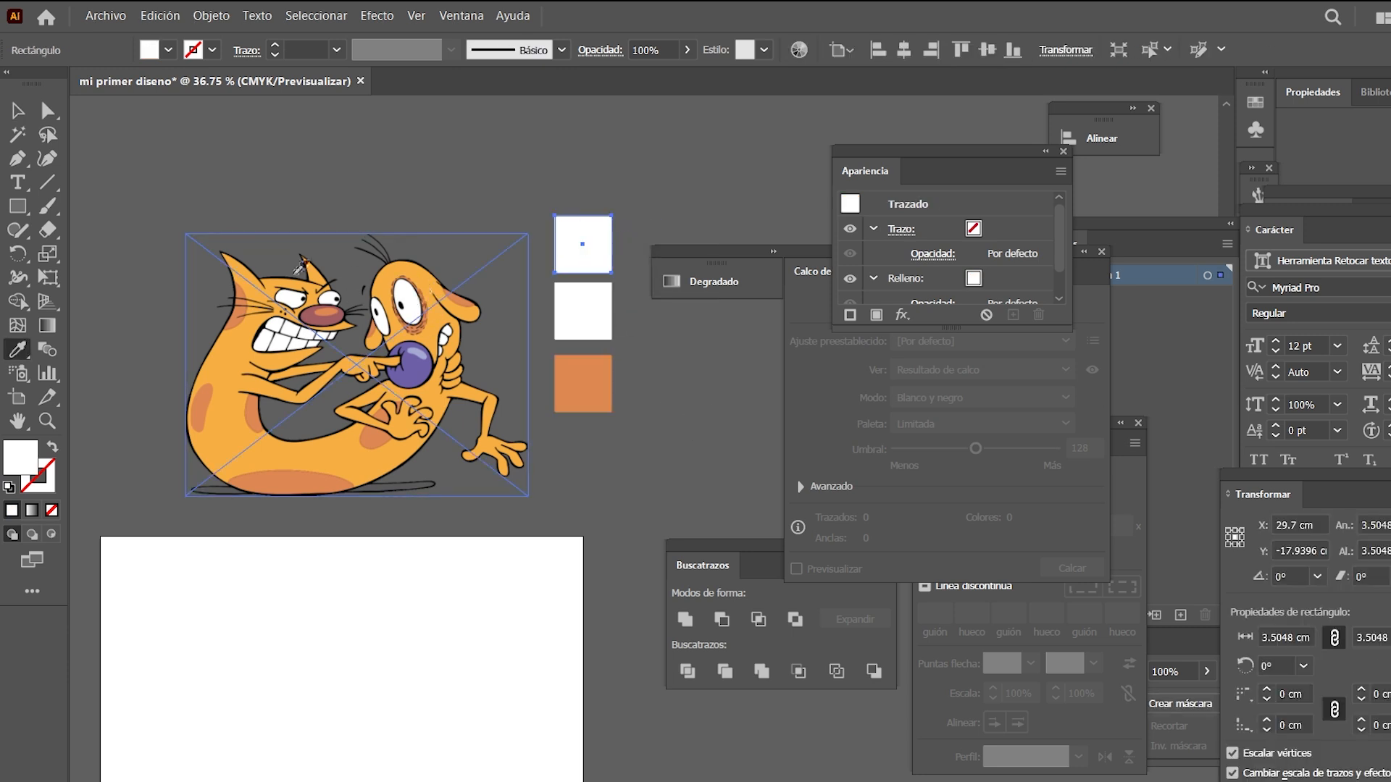
{"action": "left_click", "coordinate": [389, 255]}
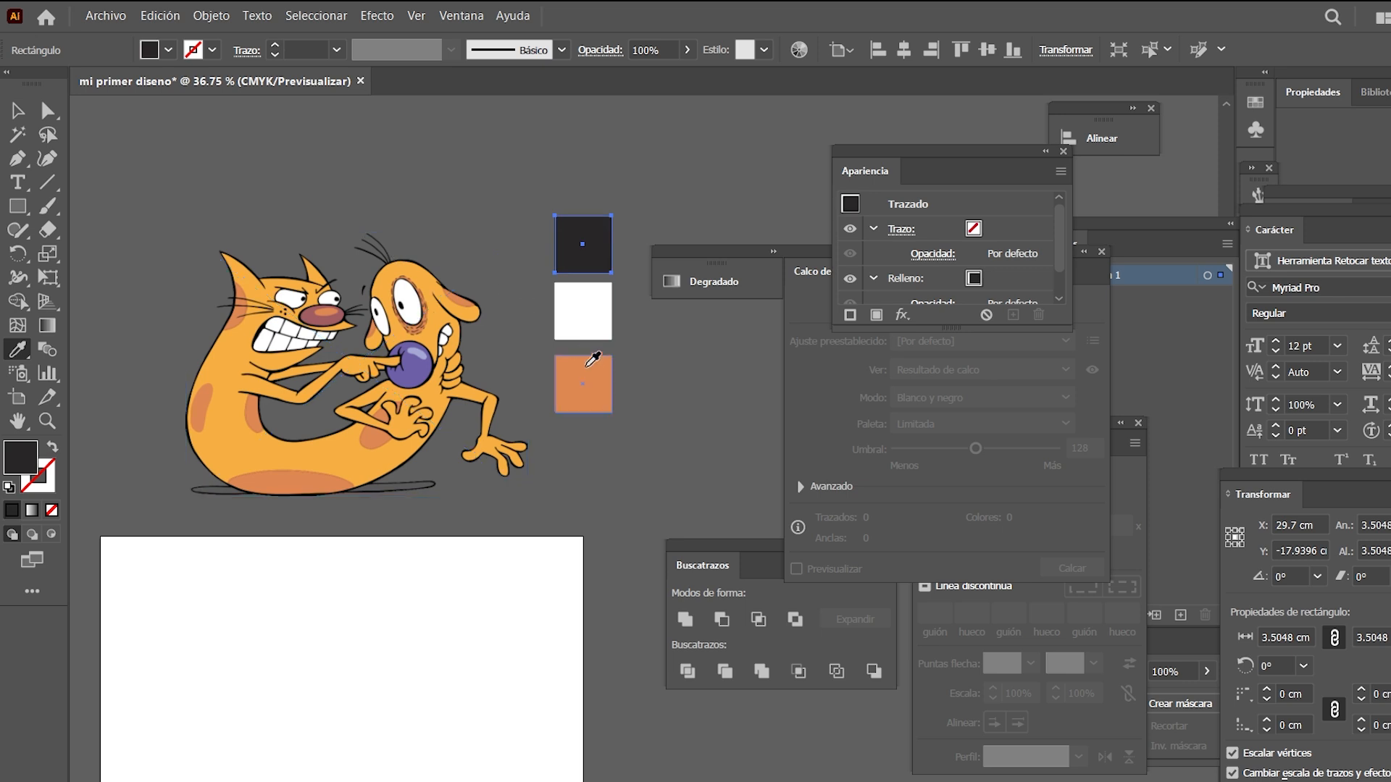
{"action": "key", "text": "v"}
{"action": "left_click", "coordinate": [637, 392]}
Examine the catdog image and its colour swatches at different zoom levels
{"action": "scroll", "coordinate": [330, 335], "scroll_direction": "down", "scroll_amount": 1}
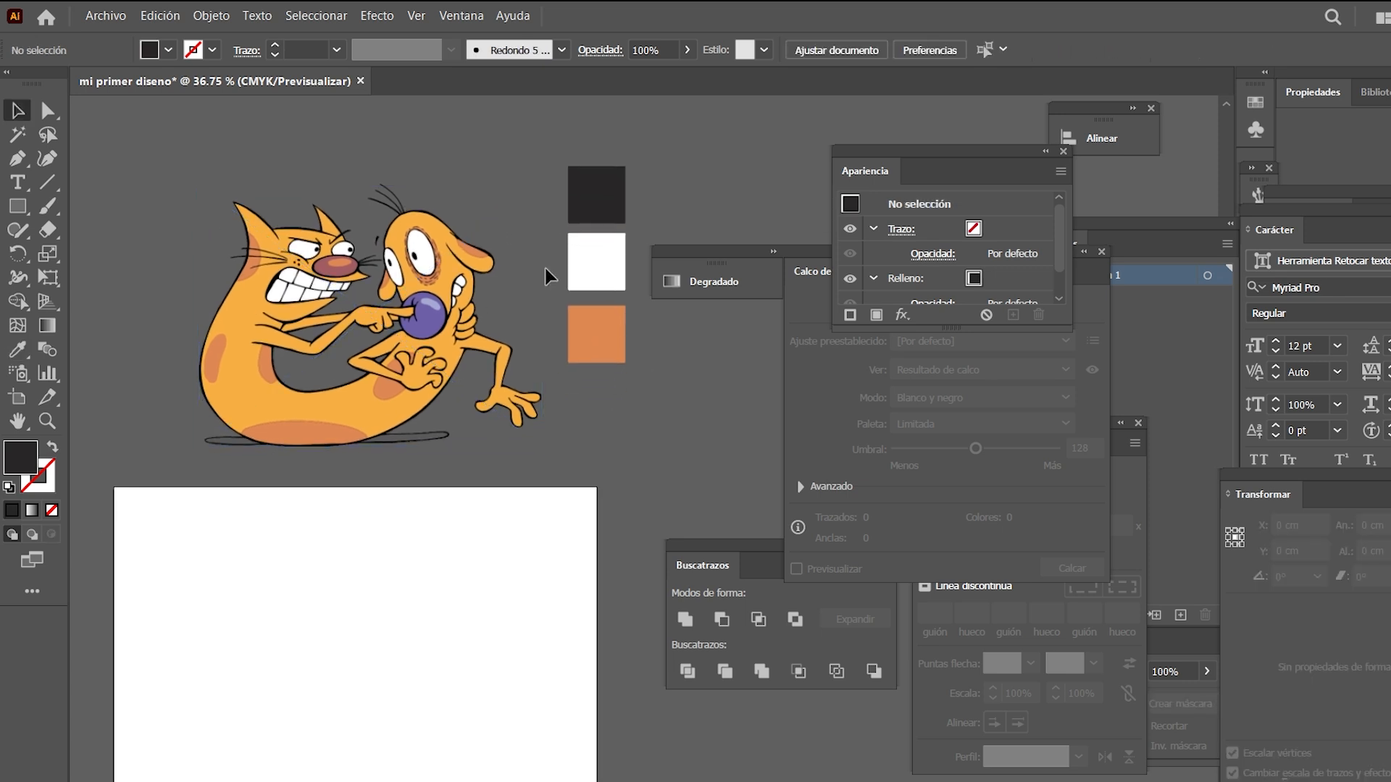
{"action": "scroll", "coordinate": [484, 339], "scroll_direction": "down", "scroll_amount": 1}
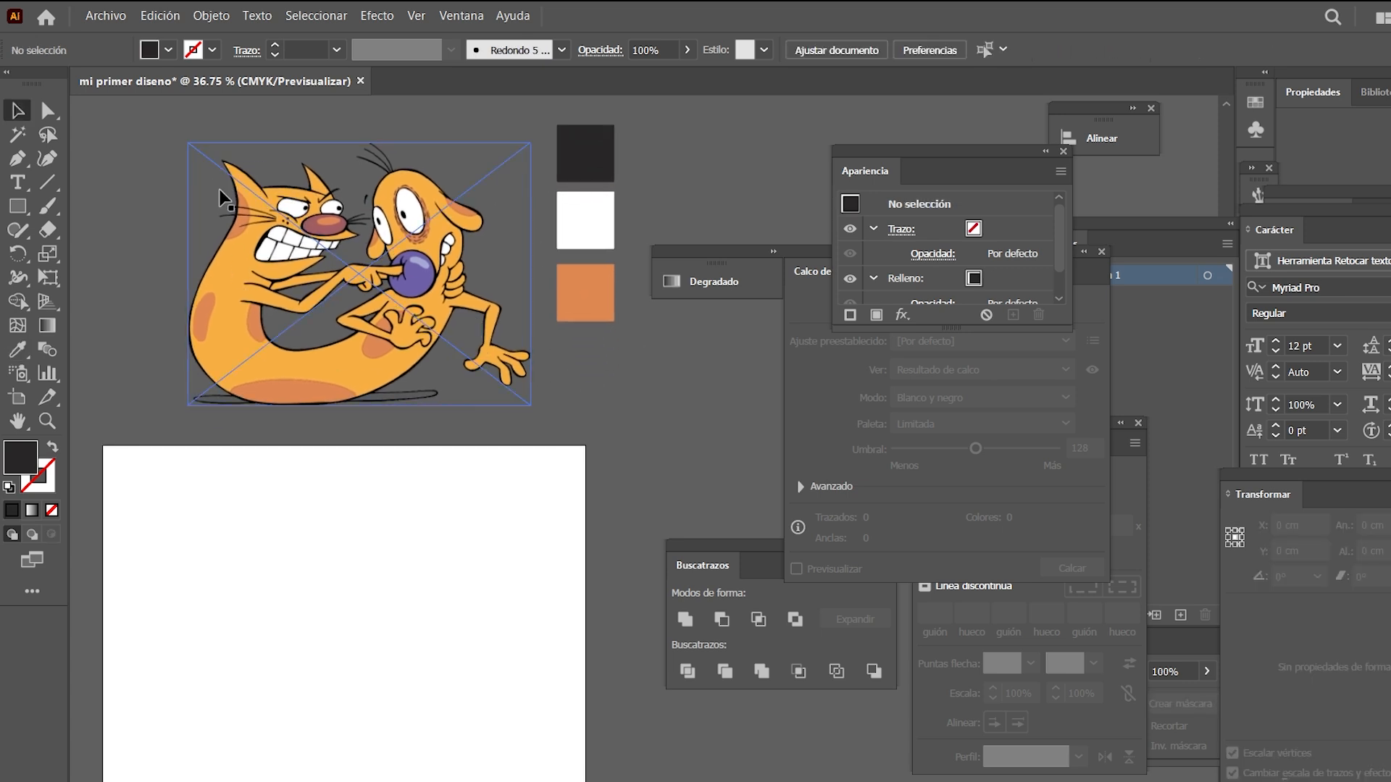
{"action": "left_click_drag", "start_coordinate": [535, 322], "coordinate": [562, 371]}
{"action": "left_click", "coordinate": [310, 291]}
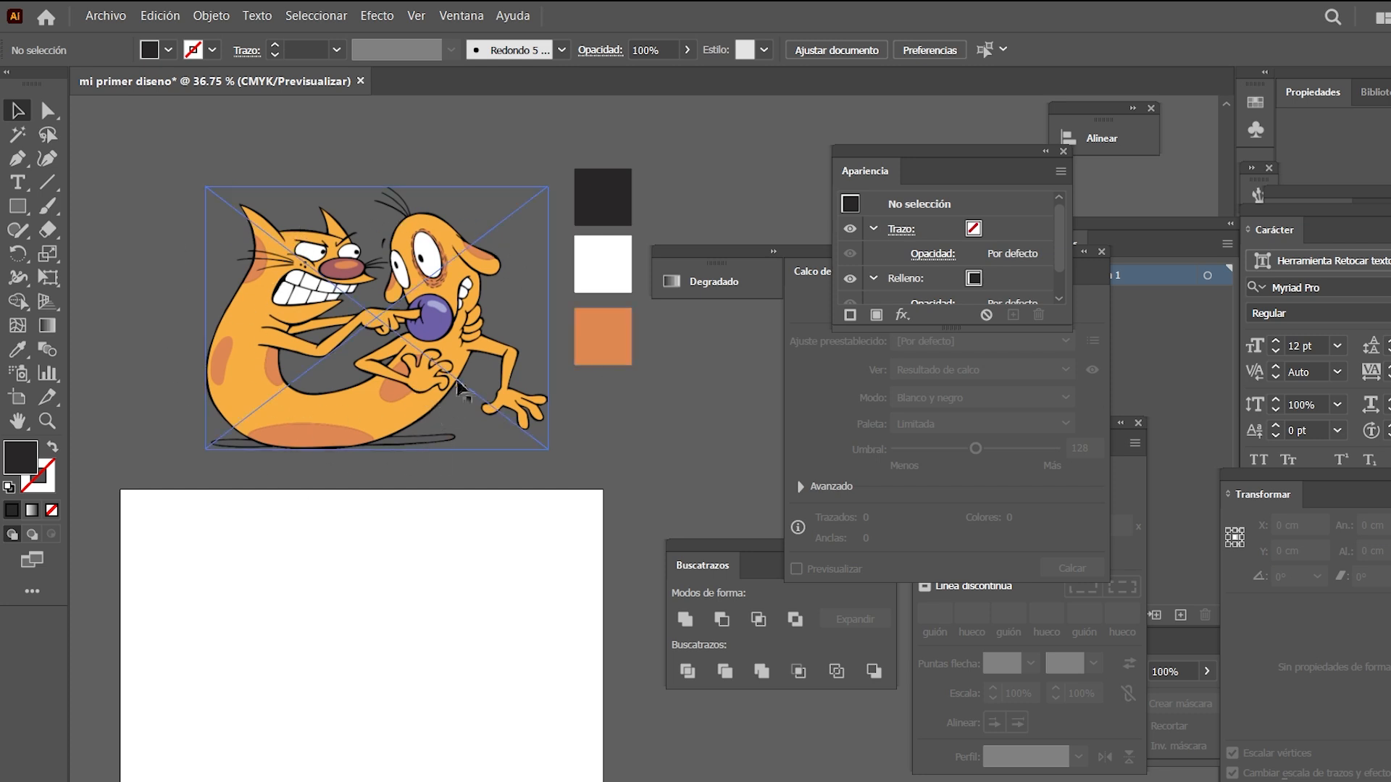
{"action": "key", "text": "z"}
{"action": "left_click_drag", "start_coordinate": [387, 279], "coordinate": [463, 387]}
{"action": "left_click_drag", "start_coordinate": [431, 499], "coordinate": [354, 395]}
{"action": "left_click_drag", "start_coordinate": [480, 421], "coordinate": [426, 420]}
{"action": "left_click_drag", "start_coordinate": [336, 401], "coordinate": [294, 402]}
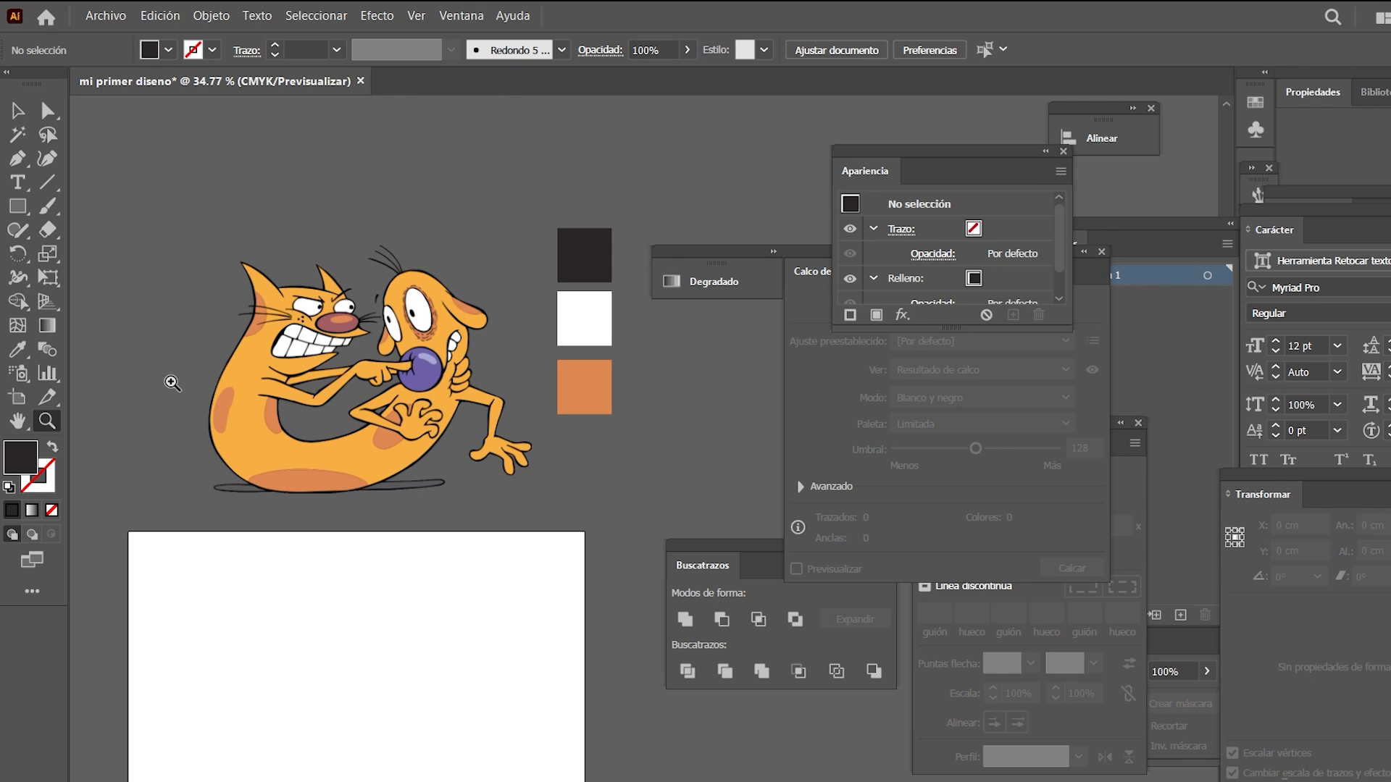
Move the catdog image down onto the artboard, centred at about X 14.85 cm, Y 10.5 cm
{"action": "left_click_drag", "start_coordinate": [469, 487], "coordinate": [494, 324]}
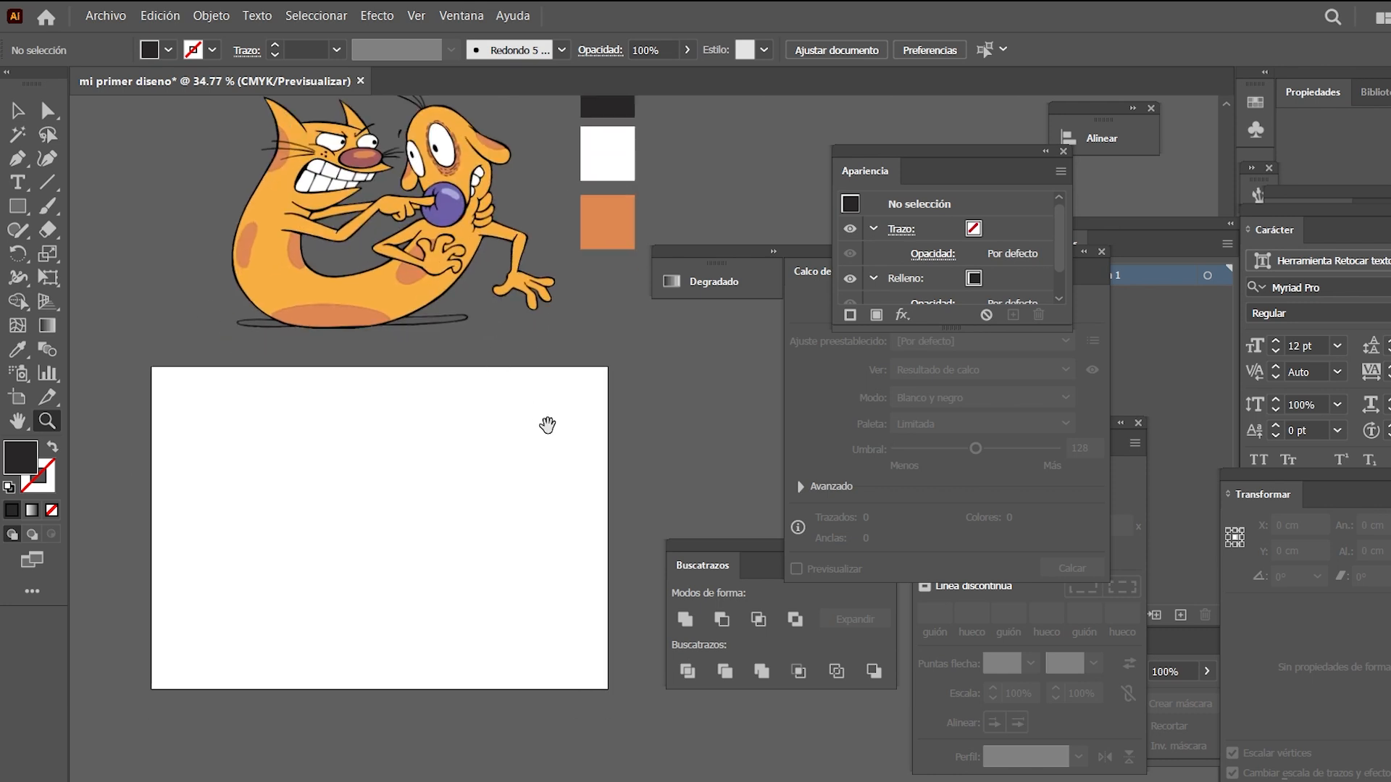
{"action": "left_click_drag", "start_coordinate": [420, 449], "coordinate": [437, 501]}
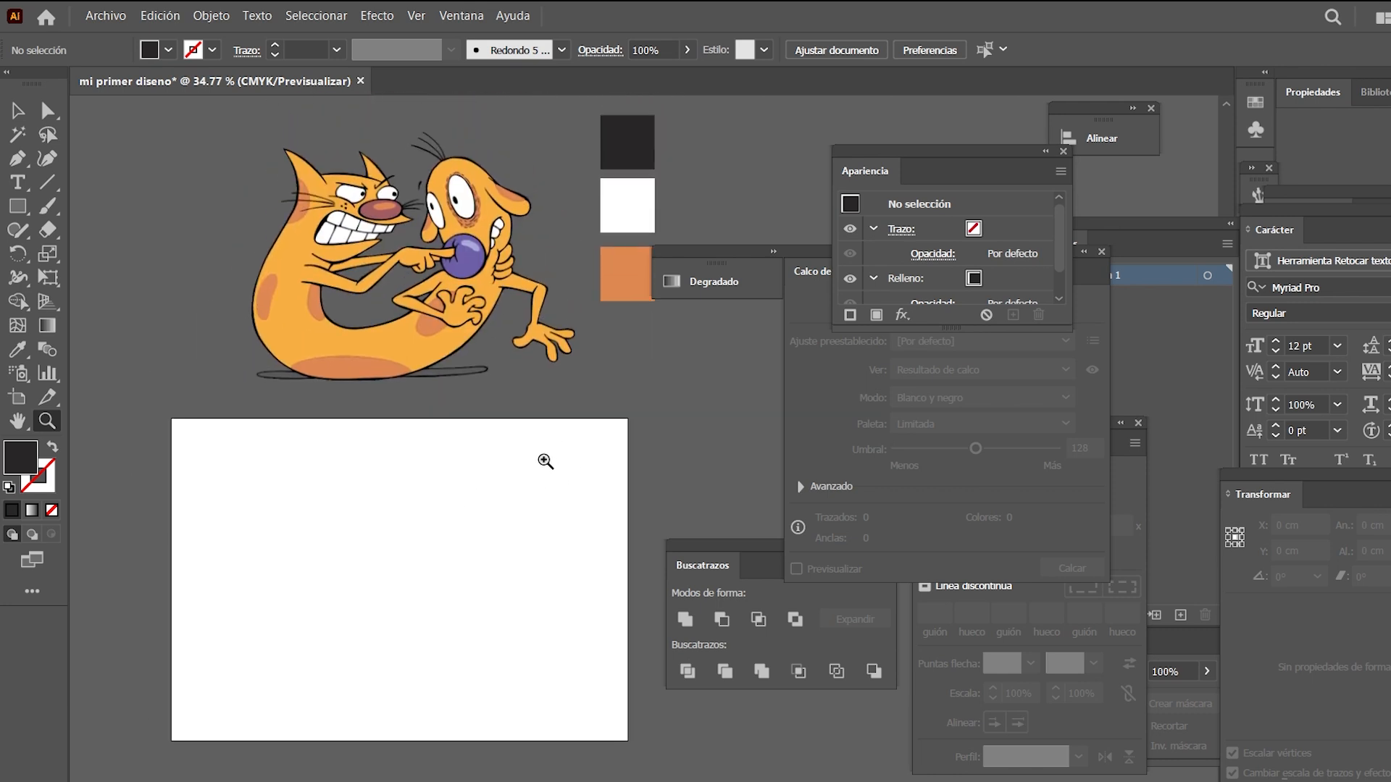
{"action": "key", "text": "v"}
{"action": "left_click_drag", "start_coordinate": [447, 288], "coordinate": [459, 600]}
{"action": "left_click_drag", "start_coordinate": [458, 602], "coordinate": [448, 492]}
{"action": "left_click_drag", "start_coordinate": [583, 271], "coordinate": [518, 397]}
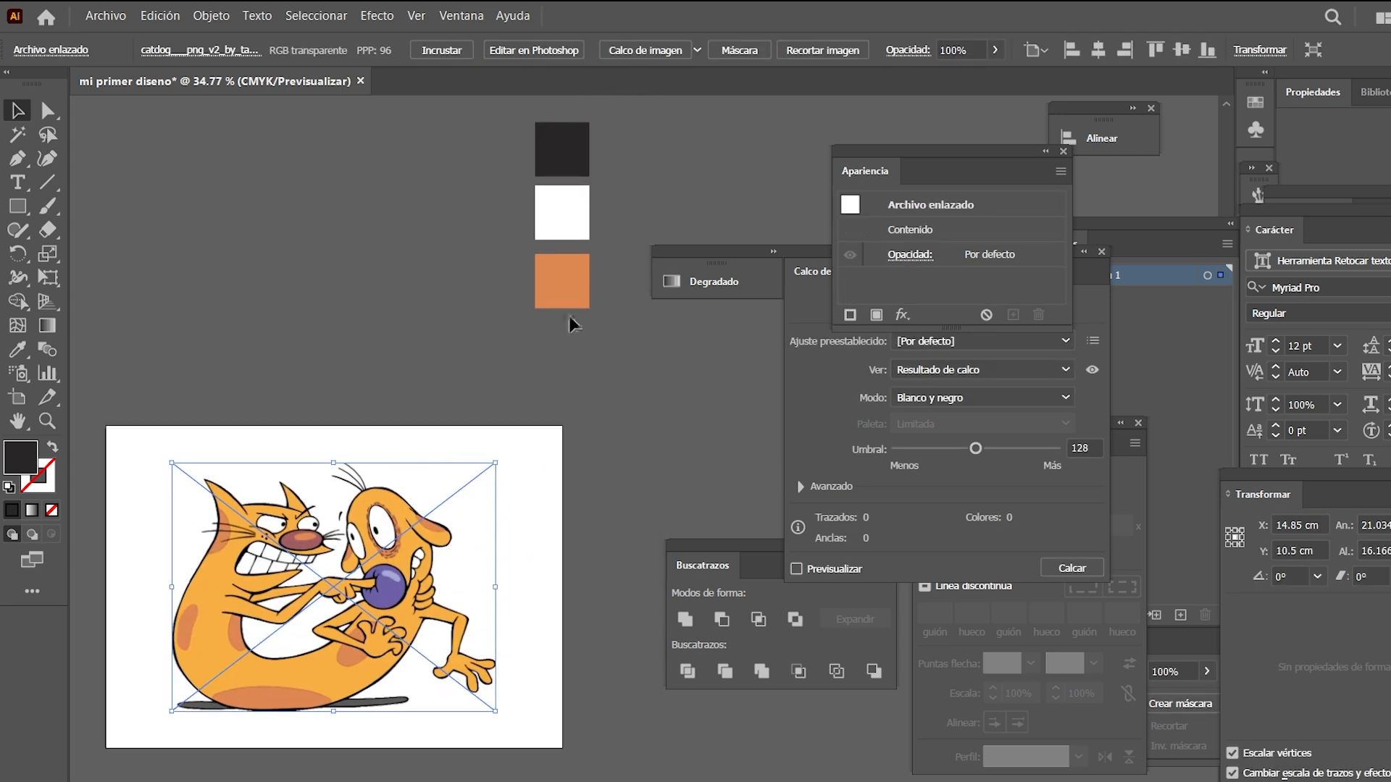
Delete the near-black, white and orange swatch squares above the artboard
{"action": "left_click_drag", "start_coordinate": [572, 324], "coordinate": [520, 174]}
{"action": "key", "text": "Delete"}
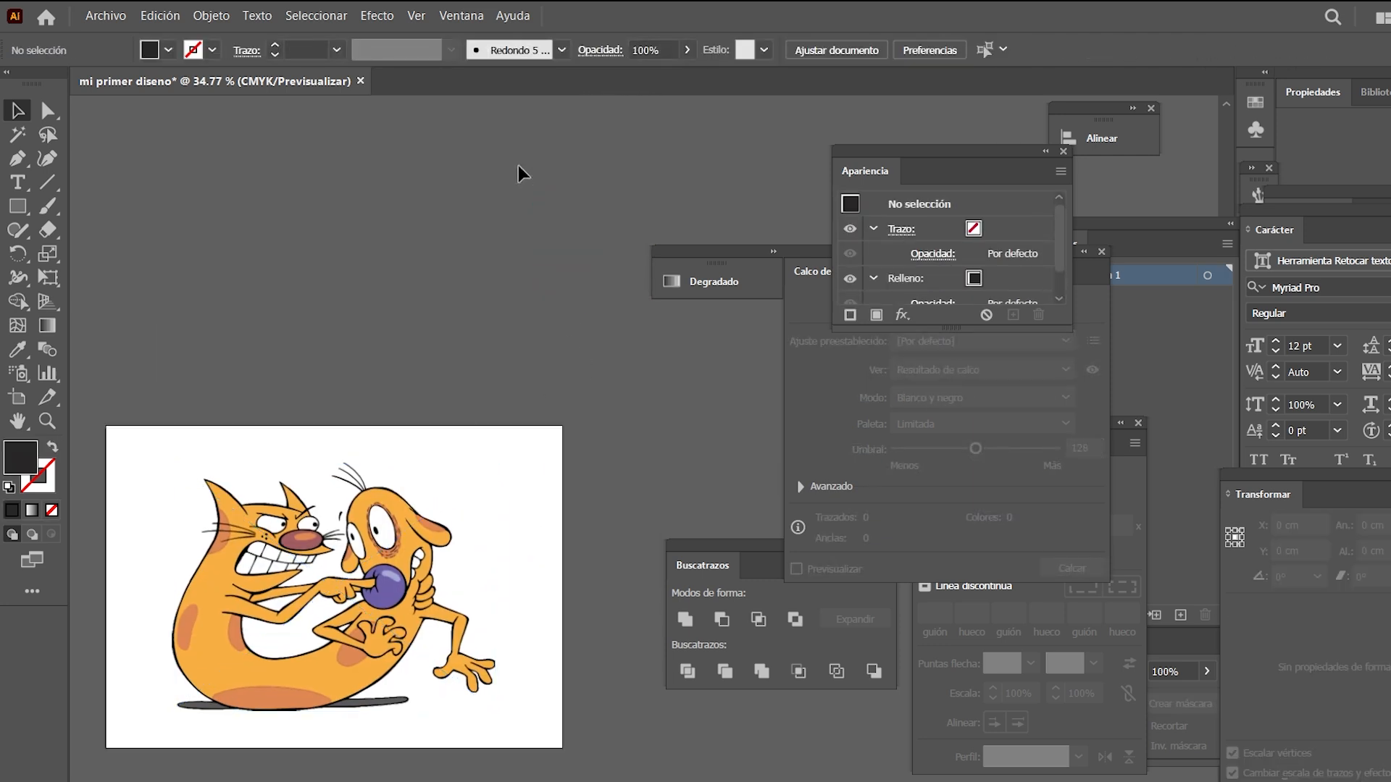
Shift the catdog image about 1.2 cm to the right and enlarge it proportionally to about 26.23 × 20.16 cm
{"action": "scroll", "coordinate": [480, 487], "scroll_direction": "down", "scroll_amount": 2}
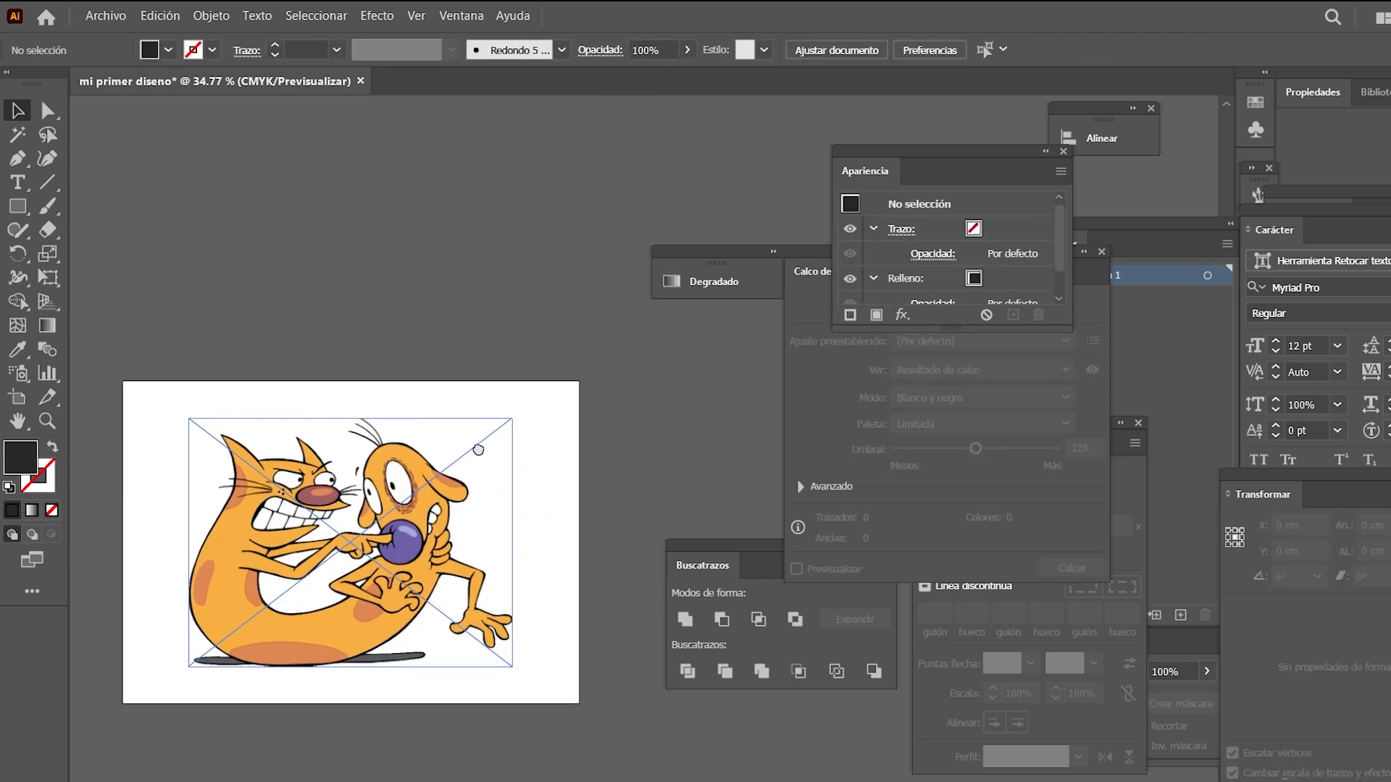
{"action": "left_click", "coordinate": [435, 533]}
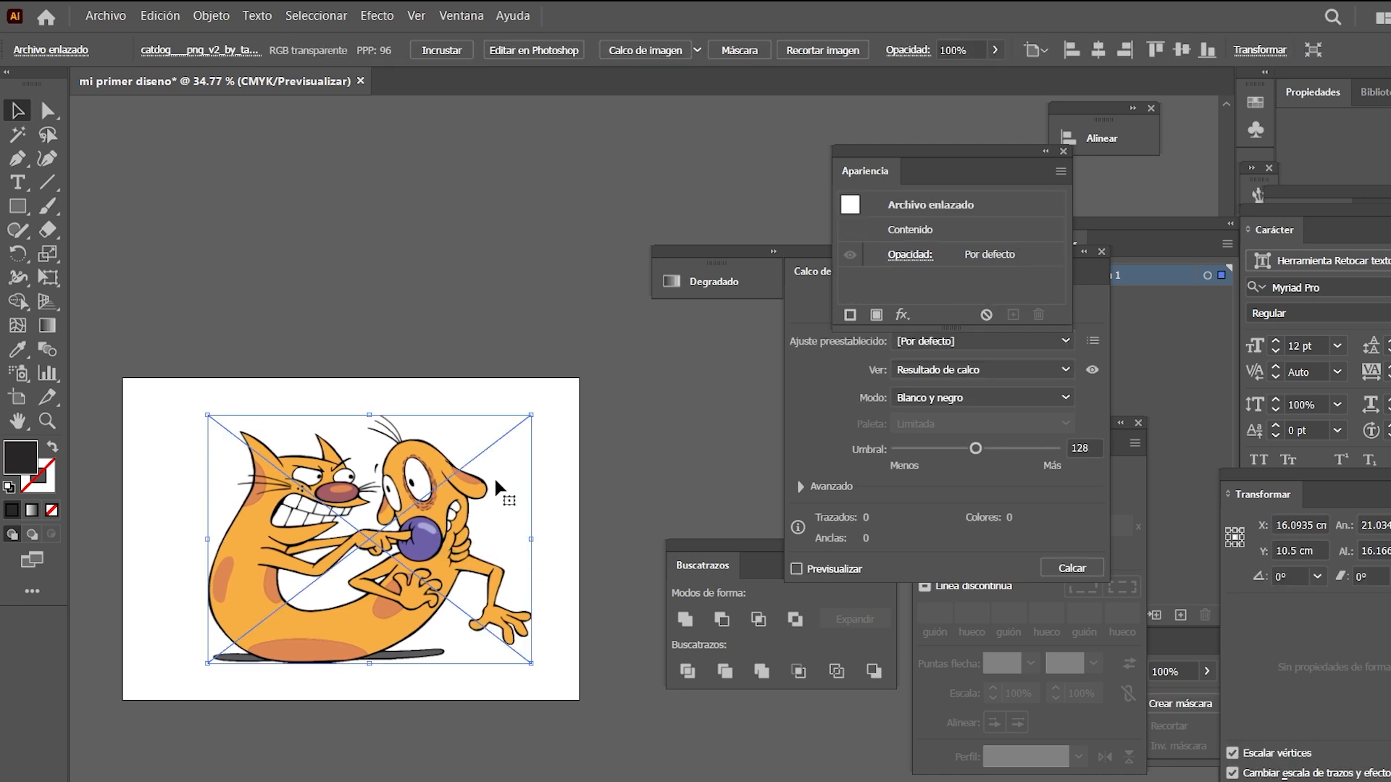
{"action": "scroll", "coordinate": [416, 536], "scroll_direction": "down", "scroll_amount": 1}
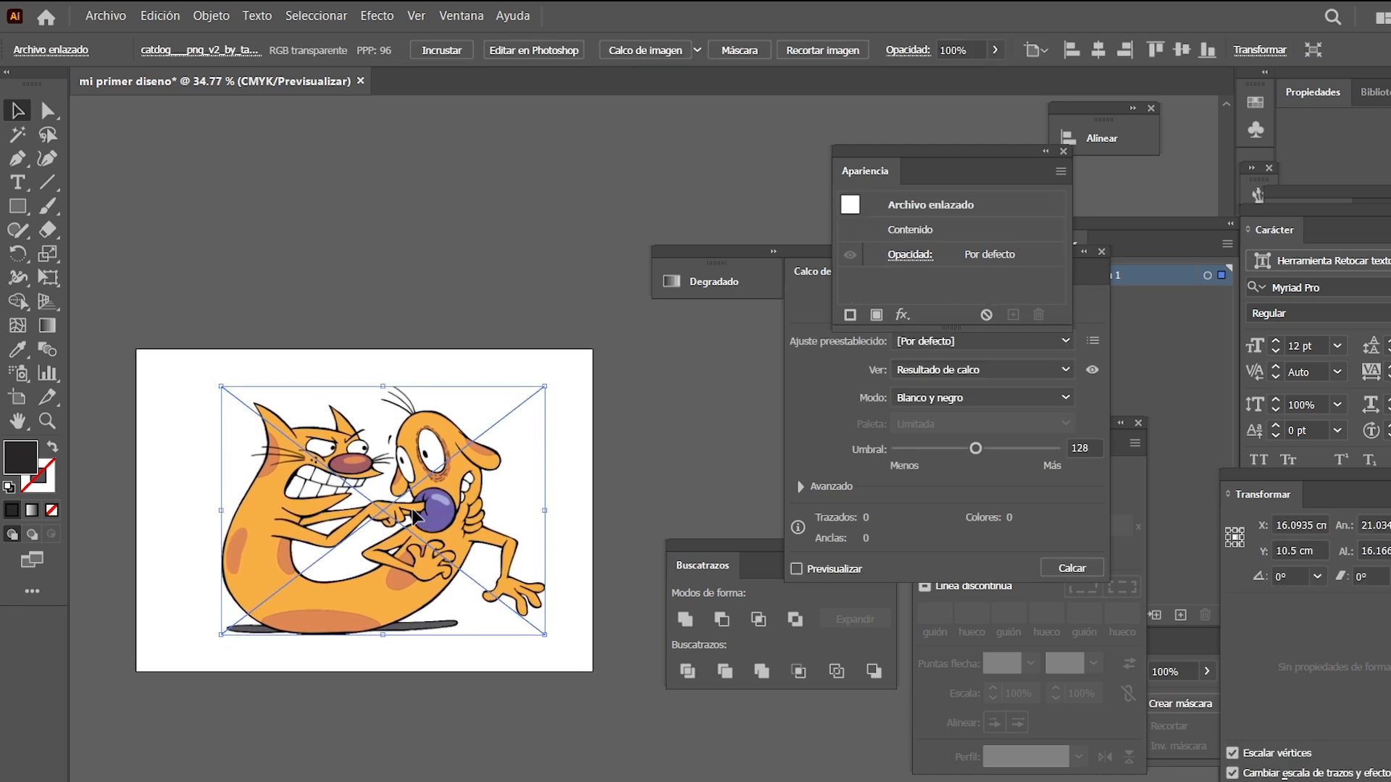
{"action": "left_click_drag", "start_coordinate": [544, 386], "coordinate": [579, 355]}
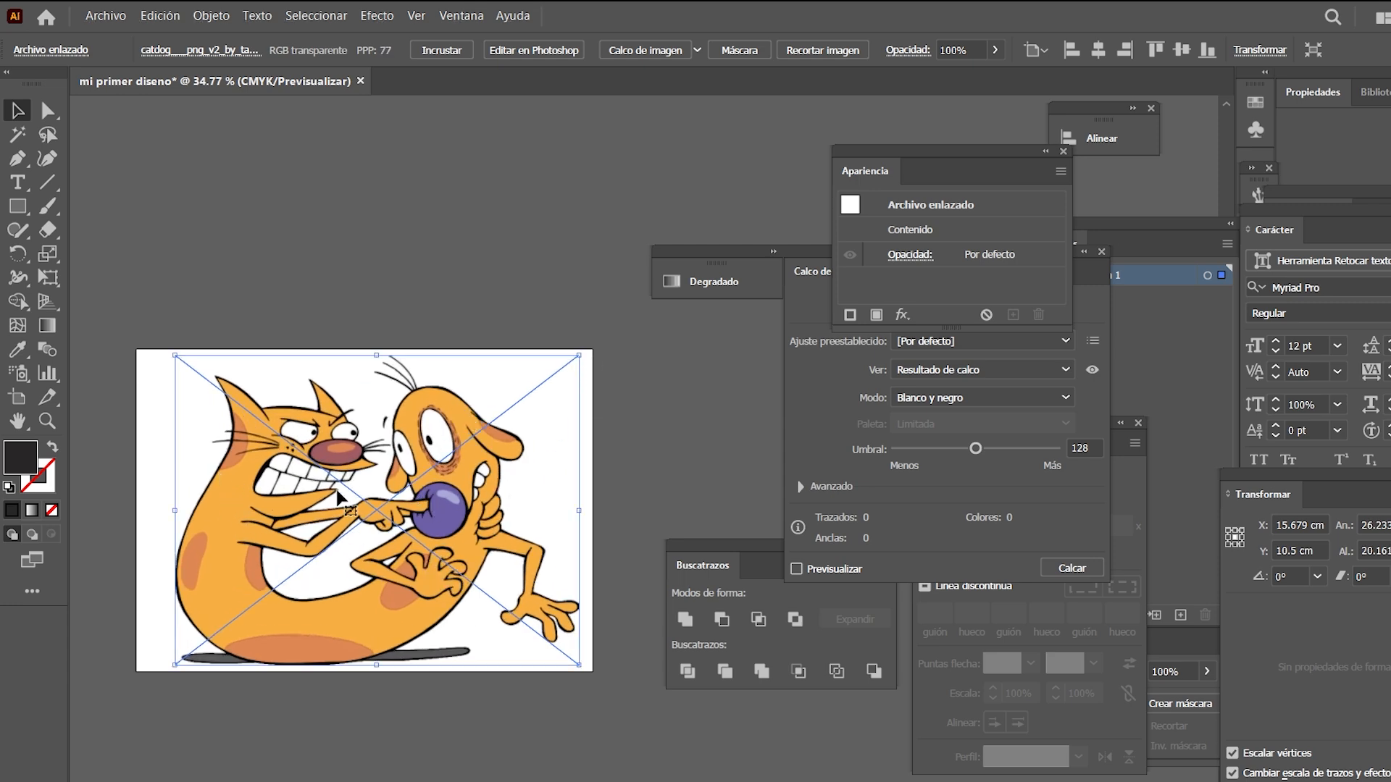
Draw a wavy open path about 1.87 × 14.21 cm with the Pen tool in the white area beside the cat
{"action": "key", "text": "z"}
{"action": "left_click_drag", "start_coordinate": [283, 420], "coordinate": [366, 449]}
{"action": "left_click_drag", "start_coordinate": [440, 523], "coordinate": [407, 368]}
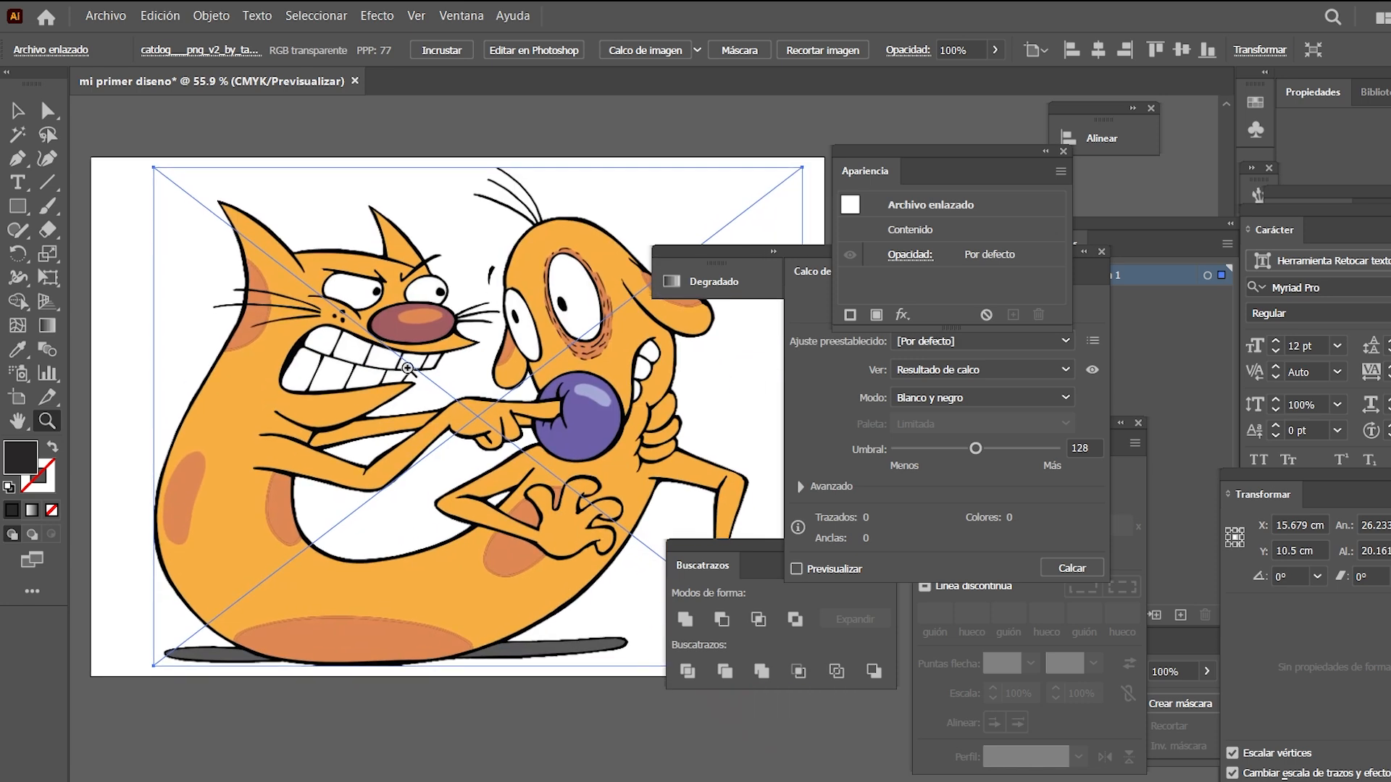
{"action": "left_click_drag", "start_coordinate": [304, 344], "coordinate": [349, 355]}
{"action": "key", "text": "v"}
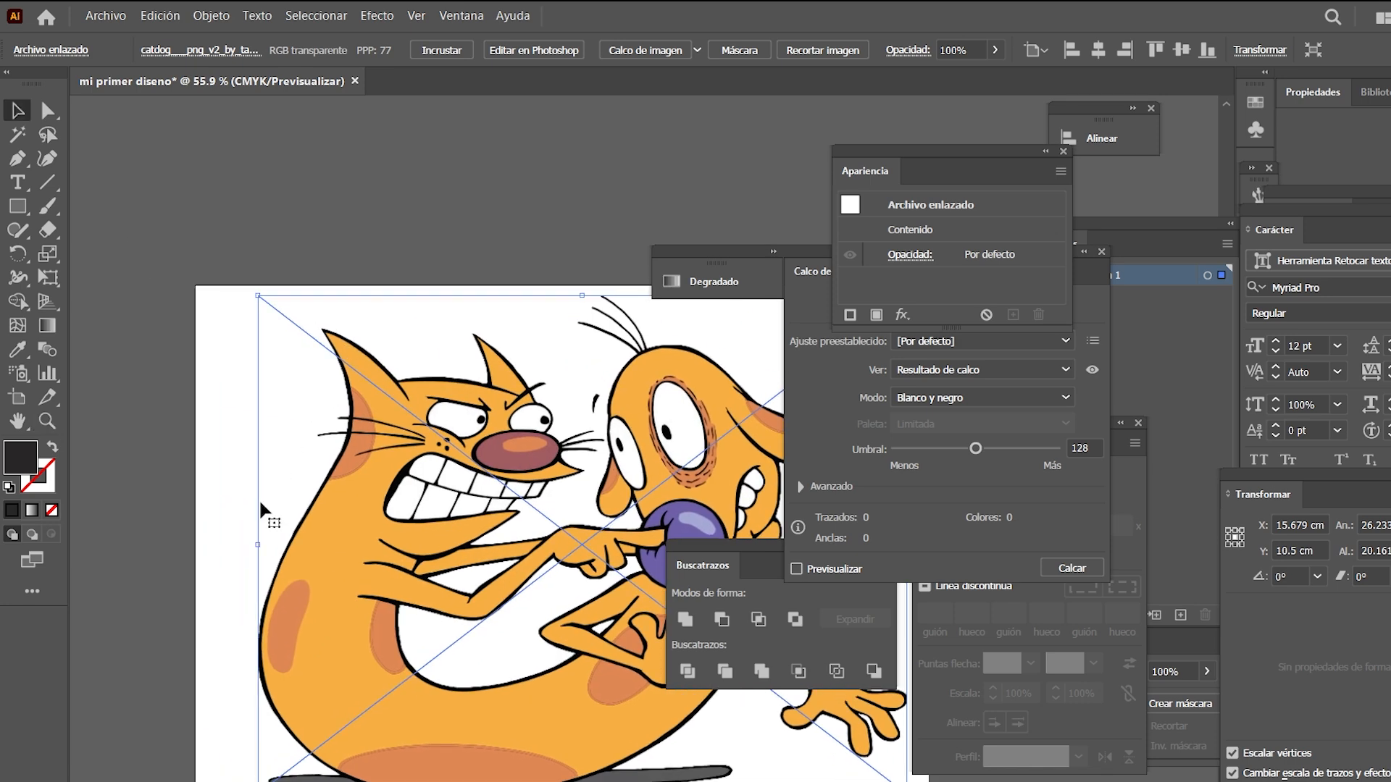
{"action": "left_click", "coordinate": [221, 438]}
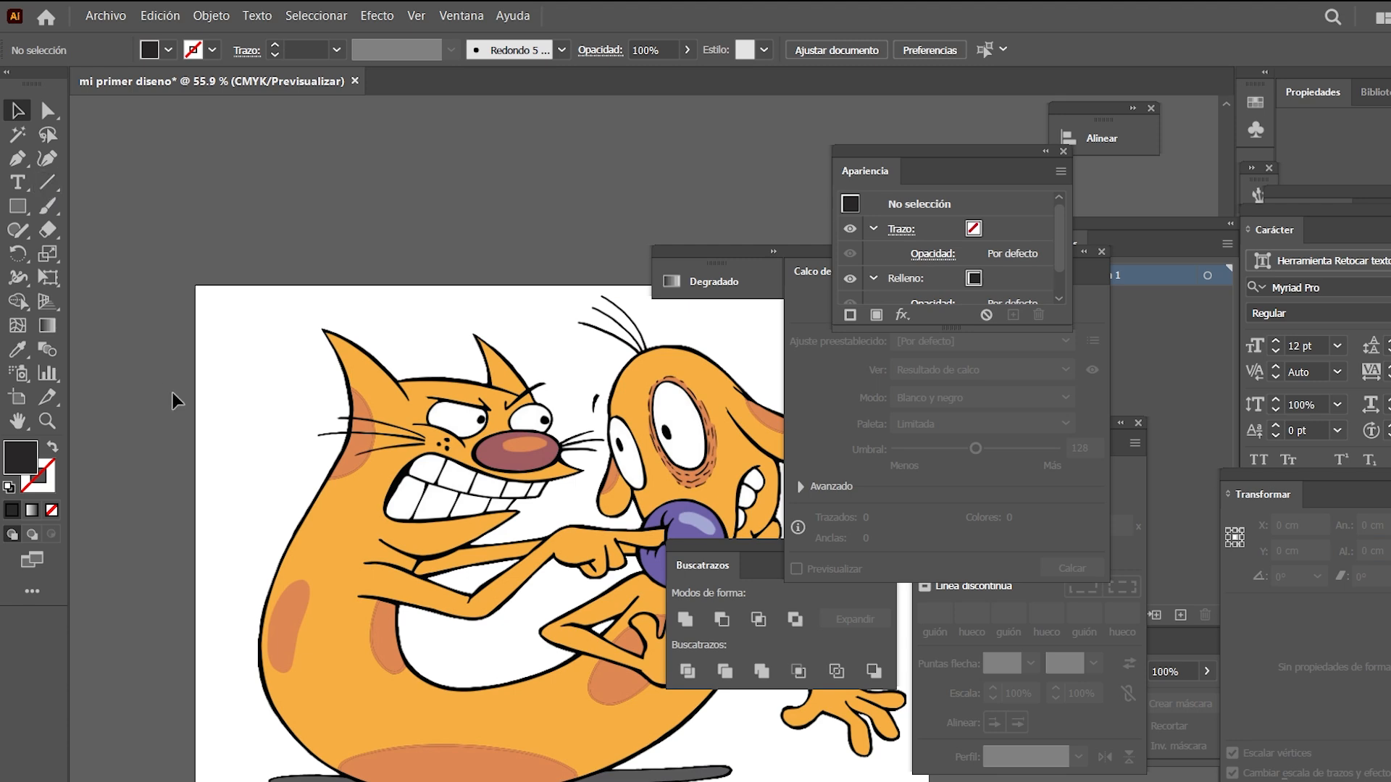
{"action": "key", "text": "b"}
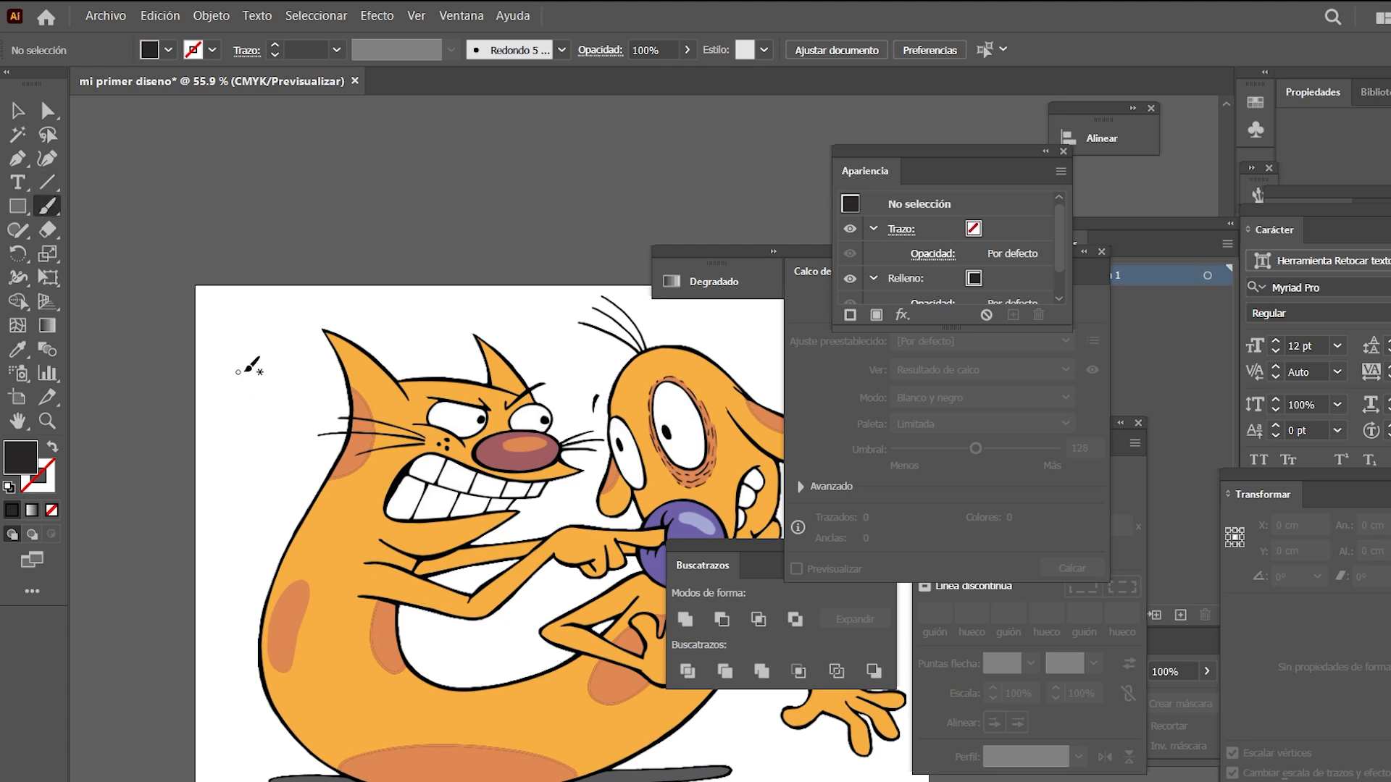
{"action": "key", "text": "p"}
{"action": "left_click", "coordinate": [259, 326]}
{"action": "left_click_drag", "start_coordinate": [224, 455], "coordinate": [252, 514]}
{"action": "left_click_drag", "start_coordinate": [218, 562], "coordinate": [212, 644]}
{"action": "left_click_drag", "start_coordinate": [221, 677], "coordinate": [237, 704]}
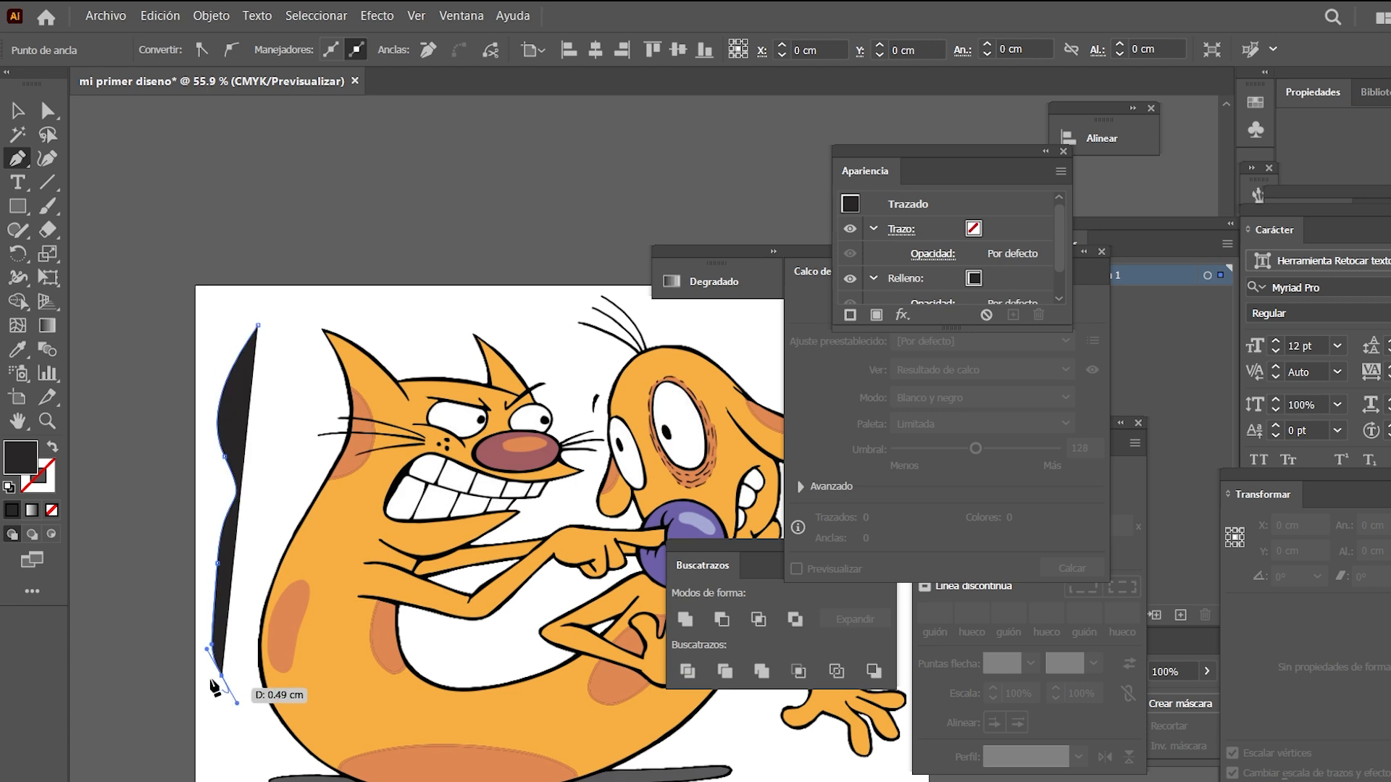
Swap the wavy path's fill and stroke so it has no fill and a 1 pt near-black stroke, and select it
{"action": "left_click", "coordinate": [52, 446]}
{"action": "key", "text": "v"}
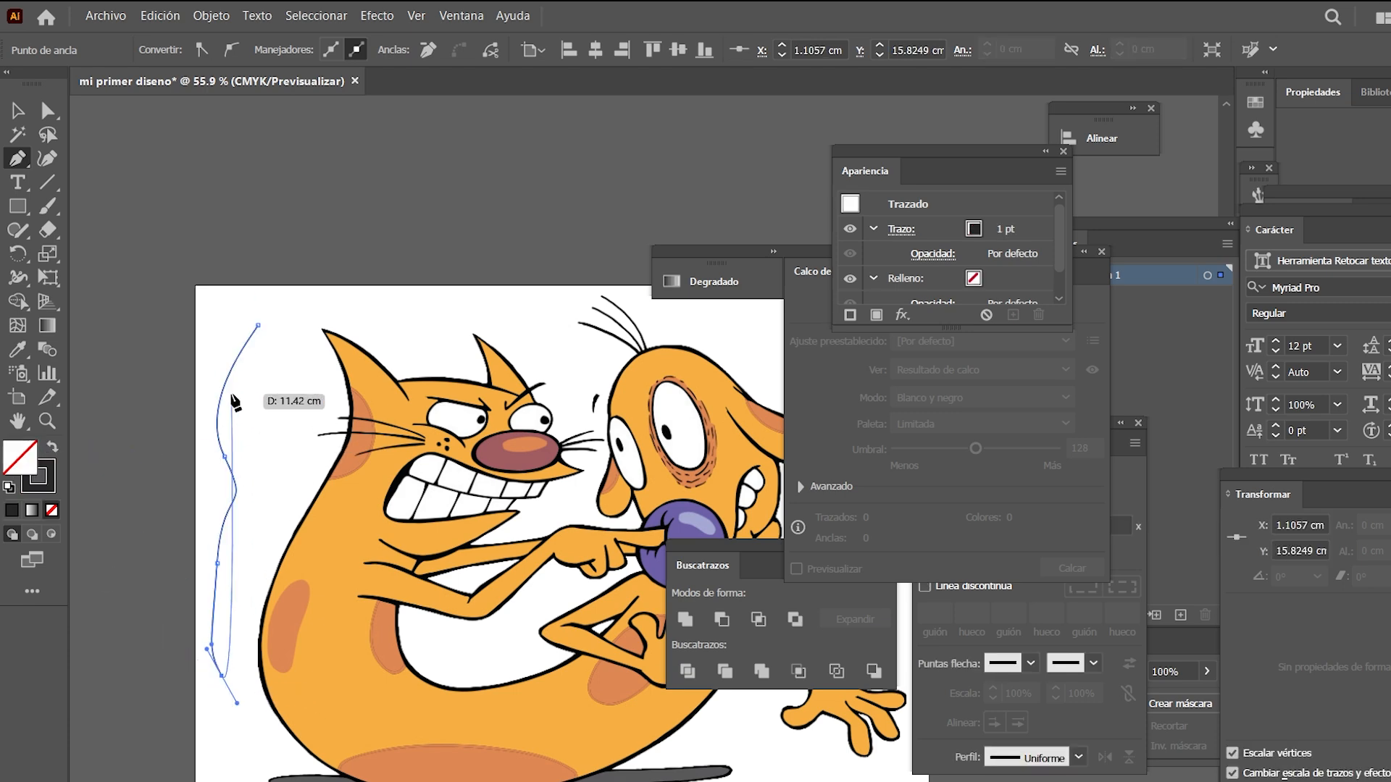
{"action": "left_click", "coordinate": [251, 339]}
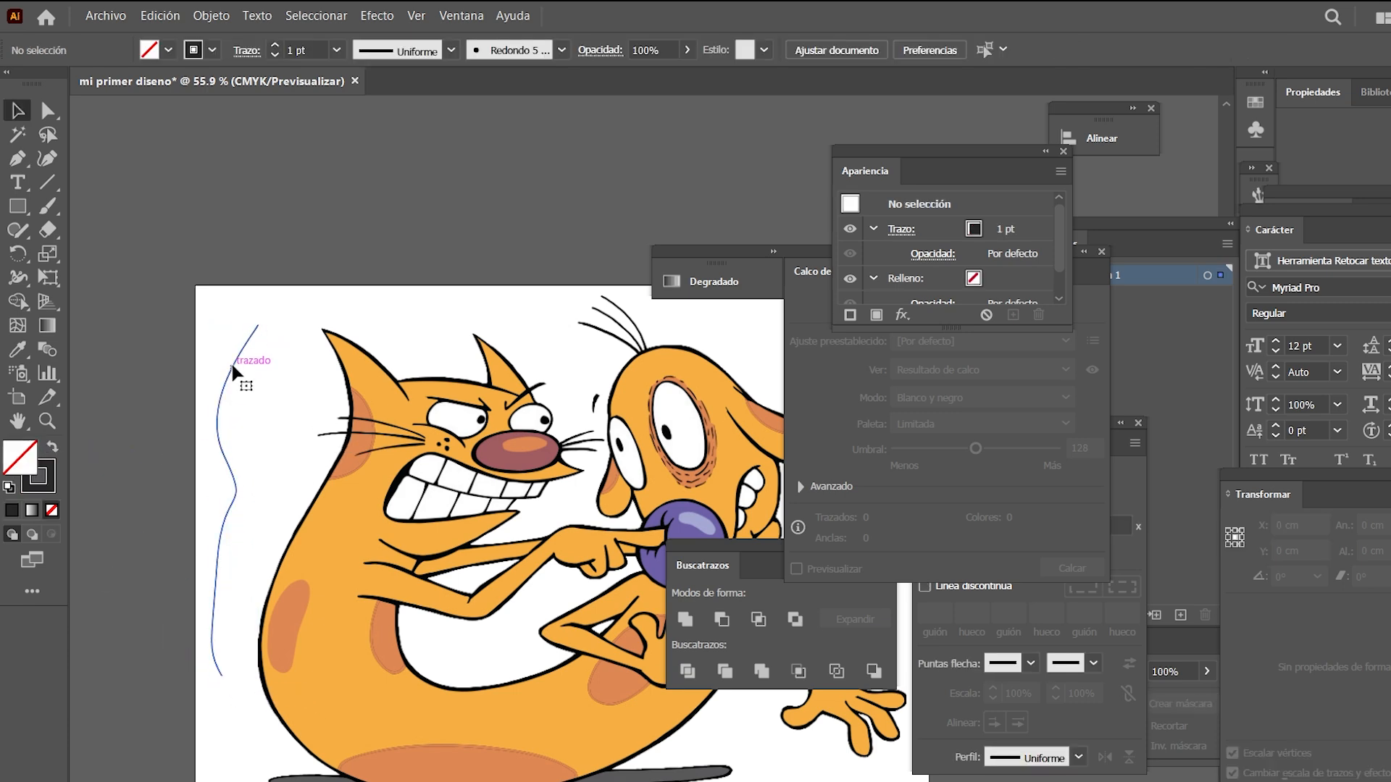
{"action": "left_click", "coordinate": [232, 368]}
Examine the wavy path beside the cat's outline at different zoom levels
{"action": "left_click_drag", "start_coordinate": [276, 427], "coordinate": [220, 344]}
{"action": "key", "text": "z"}
{"action": "mouse_move", "coordinate": [165, 299]}
{"action": "left_mouse_down"}
{"action": "mouse_move", "coordinate": [456, 370]}
{"action": "mouse_move", "coordinate": [300, 373]}
{"action": "mouse_move", "coordinate": [253, 393]}
{"action": "left_mouse_up"}
{"action": "left_click_drag", "start_coordinate": [357, 397], "coordinate": [305, 230]}
{"action": "mouse_move", "coordinate": [322, 446]}
{"action": "left_mouse_down"}
{"action": "mouse_move", "coordinate": [248, 487]}
{"action": "mouse_move", "coordinate": [209, 325]}
{"action": "left_mouse_up"}
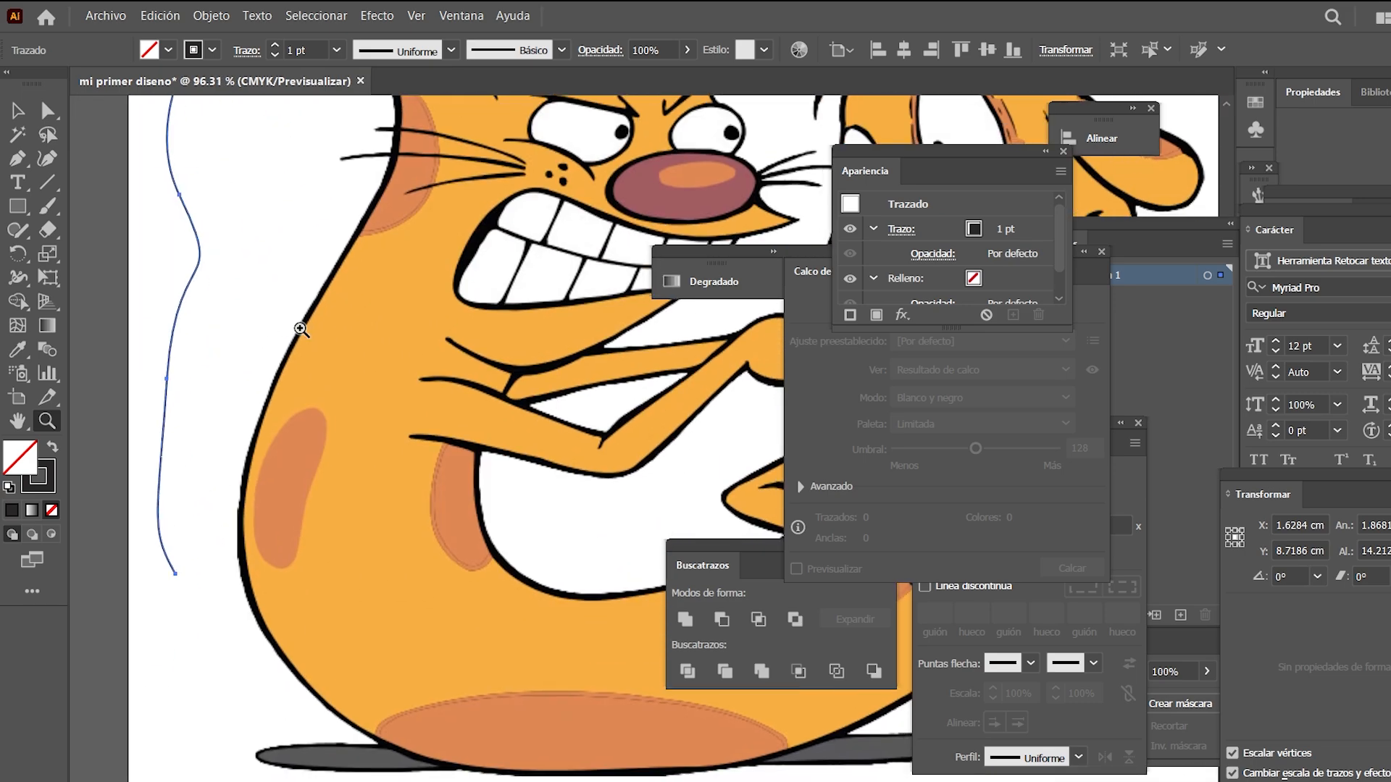
{"action": "left_click_drag", "start_coordinate": [300, 329], "coordinate": [276, 366]}
{"action": "left_click_drag", "start_coordinate": [280, 385], "coordinate": [225, 571]}
{"action": "left_click_drag", "start_coordinate": [164, 314], "coordinate": [487, 399]}
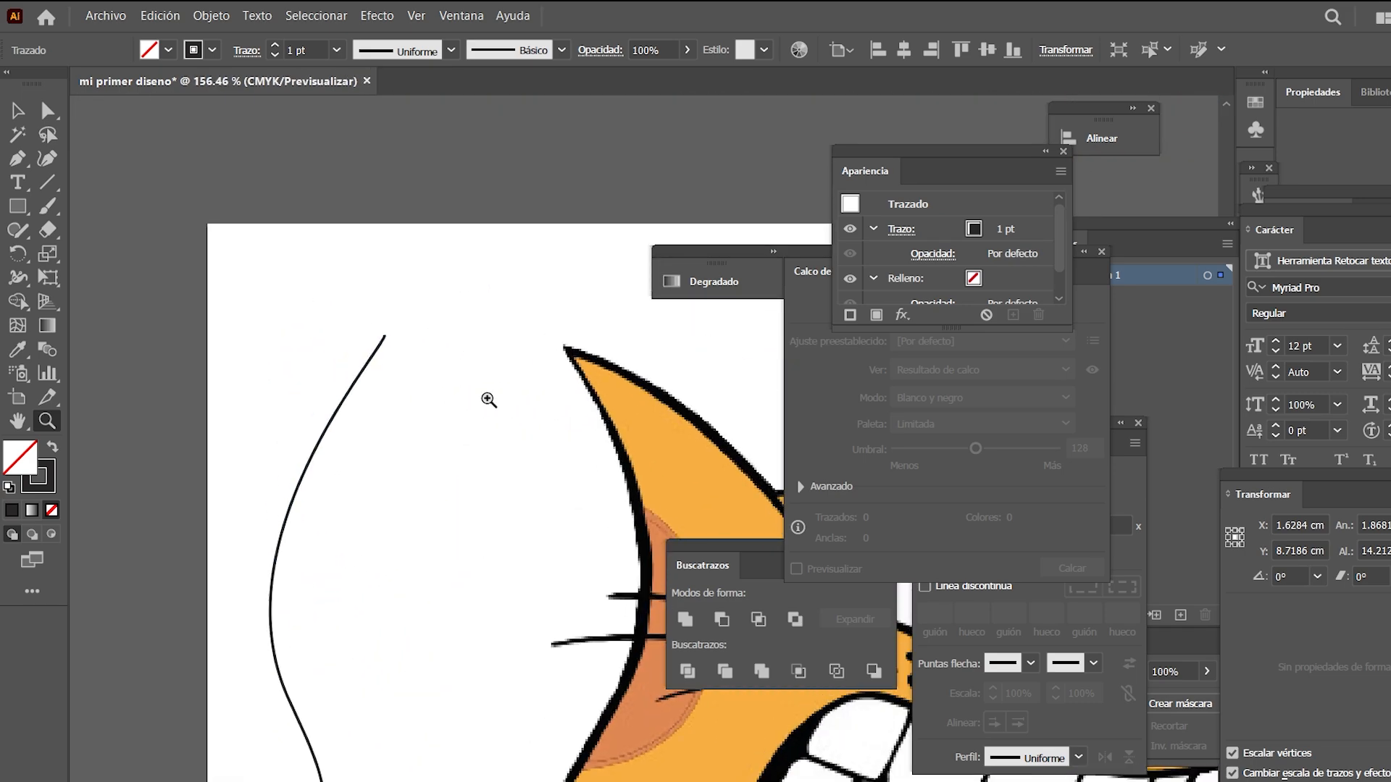
{"action": "left_click_drag", "start_coordinate": [458, 562], "coordinate": [346, 546]}
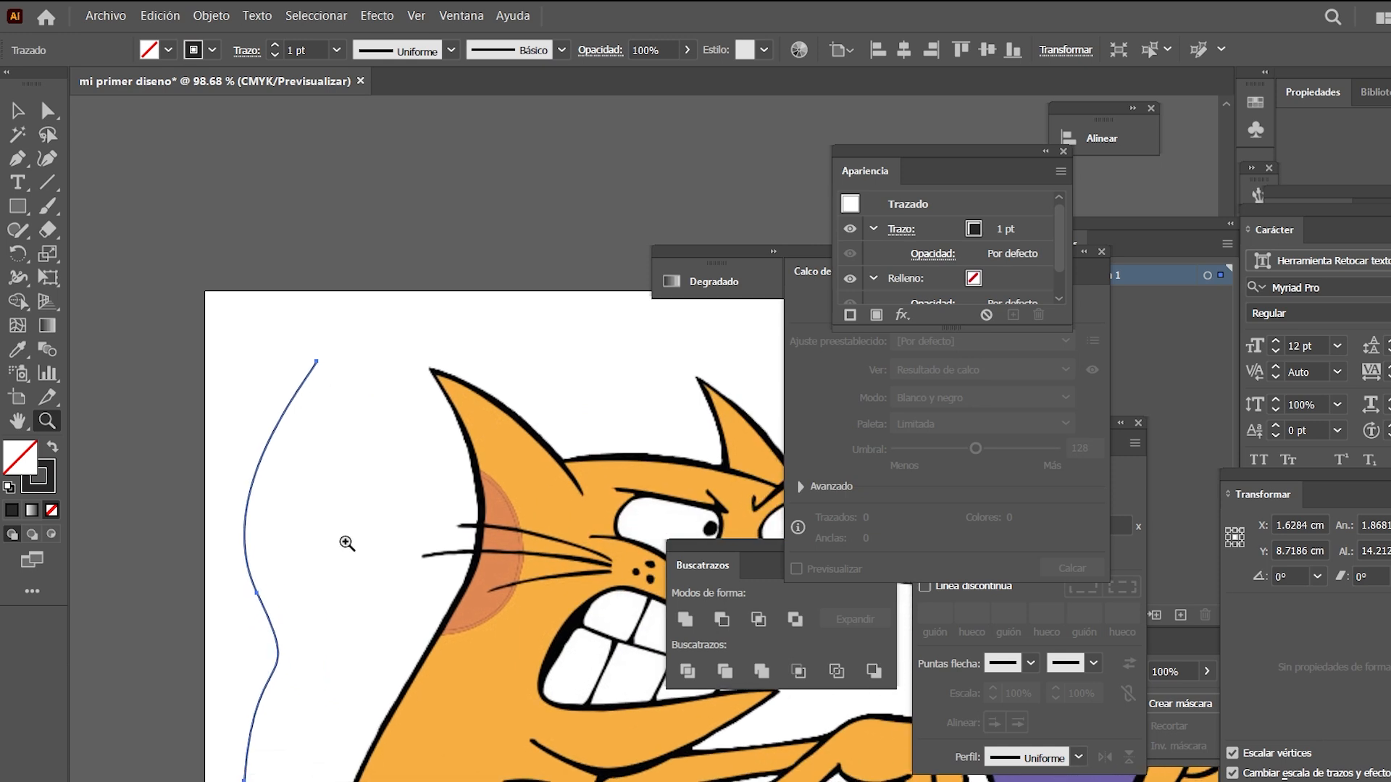
Move the wavy path over to the cat's outline near the ear tip, at about X 4.45 cm, Y 9.66 cm
{"action": "key", "text": "v"}
{"action": "left_click_drag", "start_coordinate": [286, 410], "coordinate": [434, 451]}
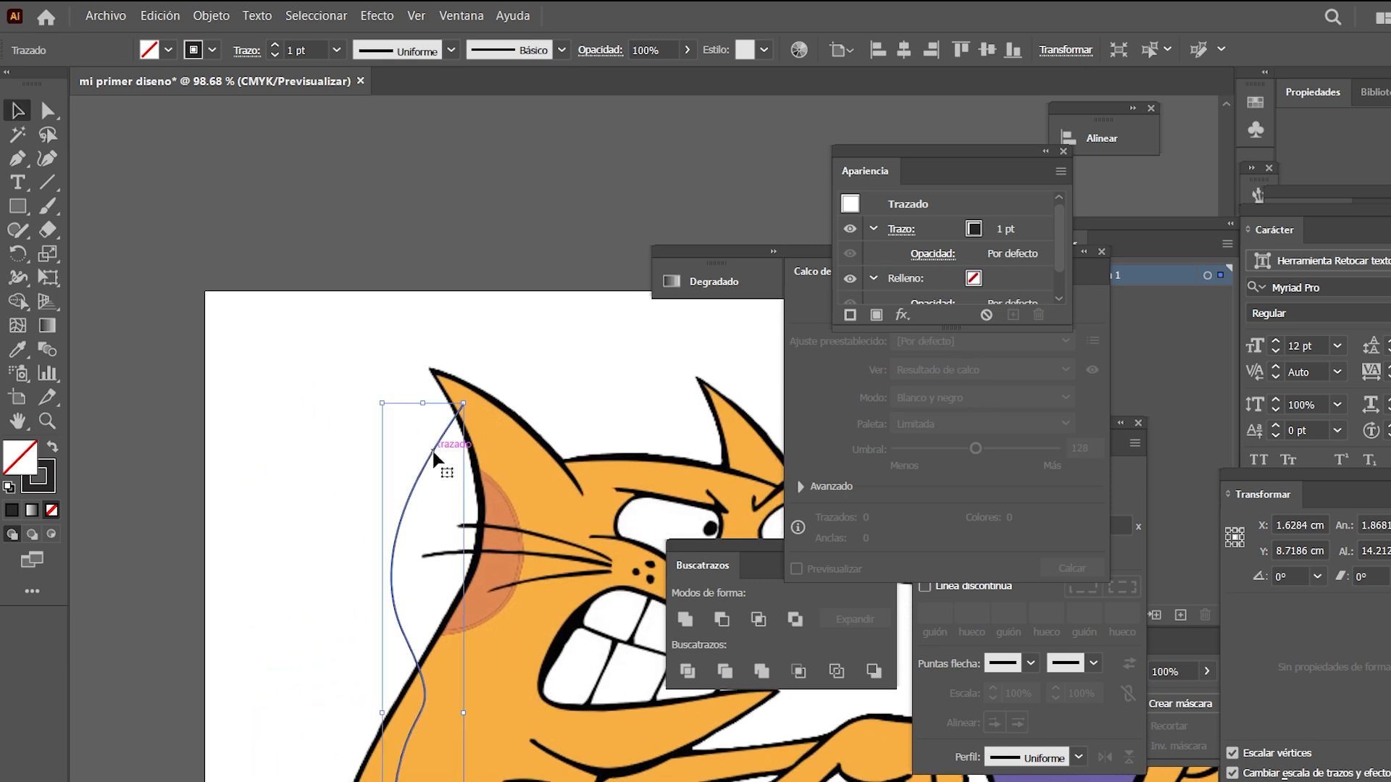
{"action": "key", "text": "z"}
{"action": "left_click_drag", "start_coordinate": [467, 392], "coordinate": [846, 455]}
{"action": "left_click_drag", "start_coordinate": [410, 520], "coordinate": [512, 530]}
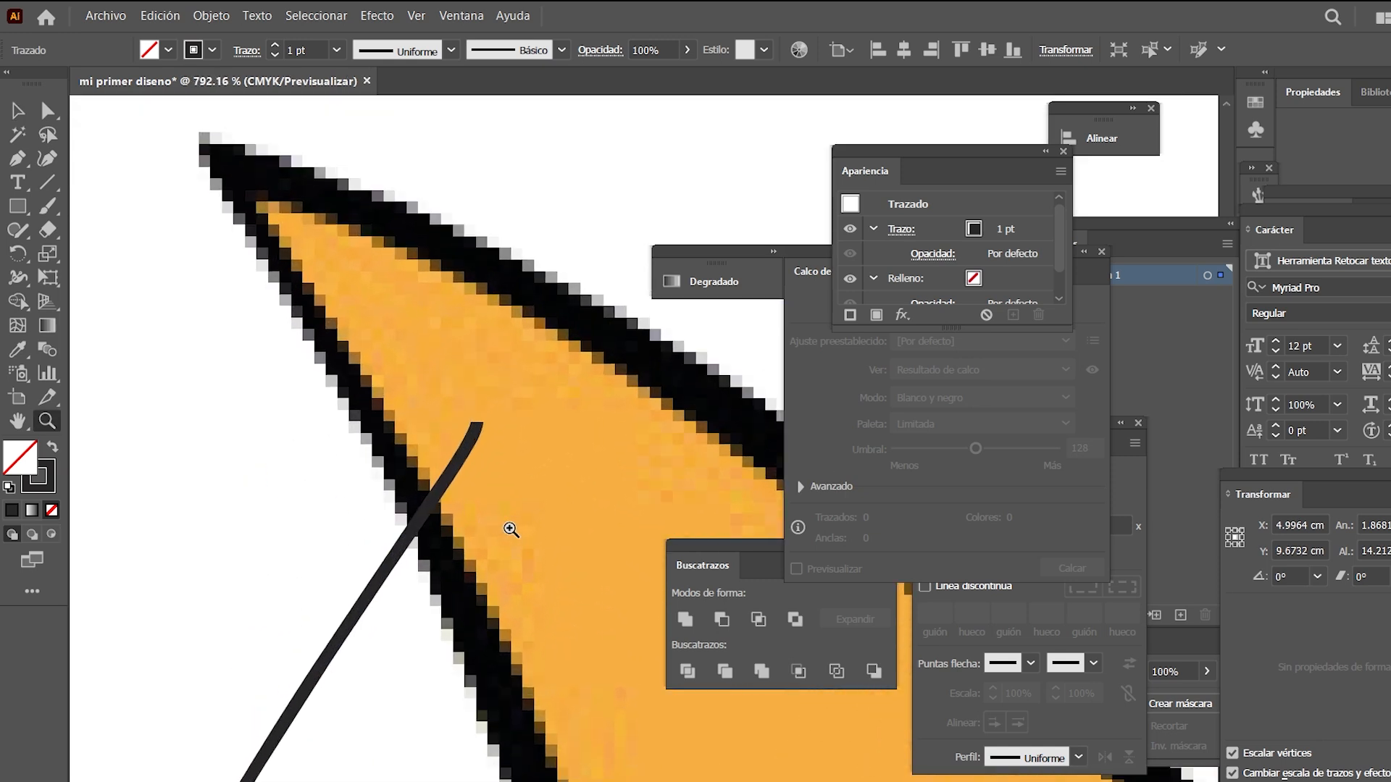
{"action": "mouse_move", "coordinate": [447, 572]}
{"action": "left_mouse_down"}
{"action": "mouse_move", "coordinate": [483, 527]}
{"action": "mouse_move", "coordinate": [232, 518]}
{"action": "left_mouse_up"}
{"action": "key", "text": "v"}
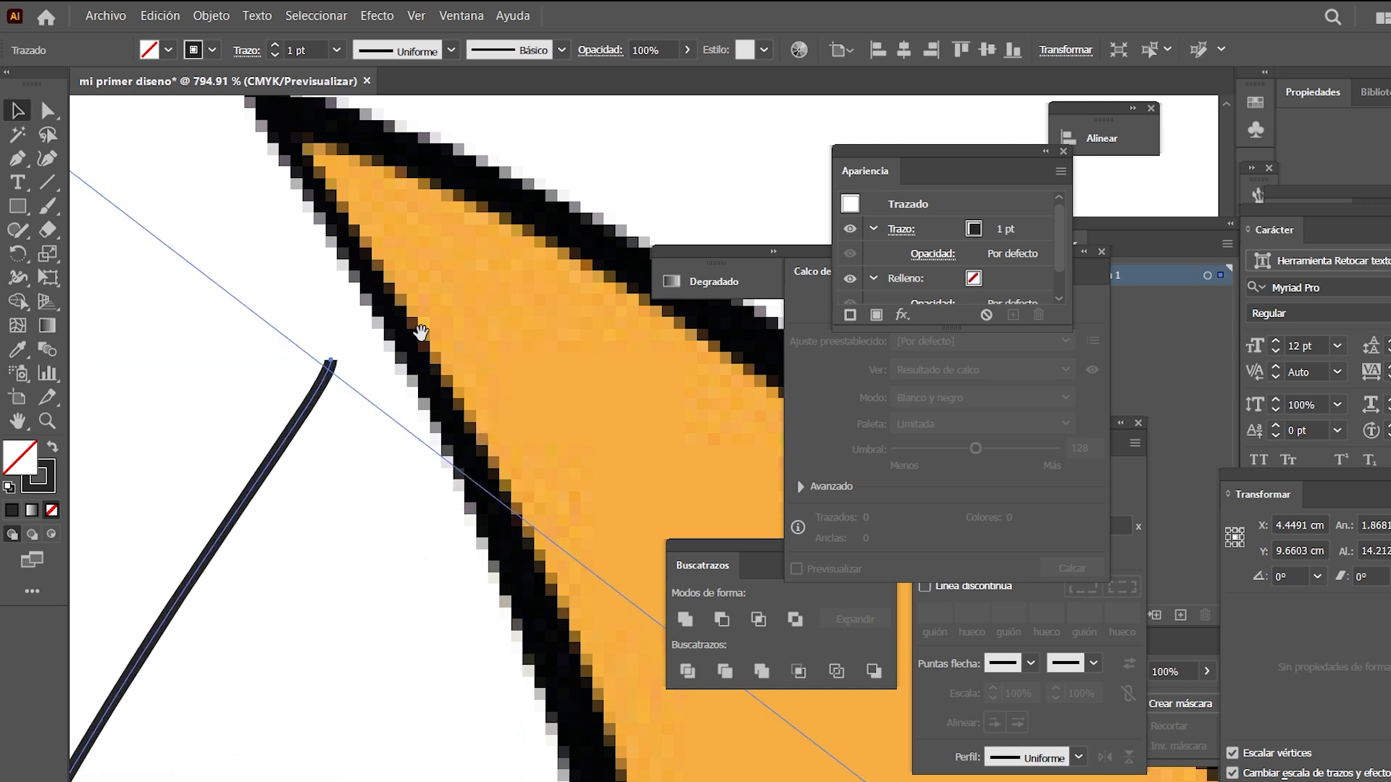
Draw a tiny 0.068 cm square inside the cat's ear and fill it with orange sampled from the ear, without a stroke
{"action": "left_click_drag", "start_coordinate": [416, 332], "coordinate": [338, 295]}
{"action": "left_click_drag", "start_coordinate": [422, 459], "coordinate": [518, 355]}
{"action": "scroll", "coordinate": [471, 349], "scroll_direction": "up", "scroll_amount": 2}
{"action": "key", "text": "m"}
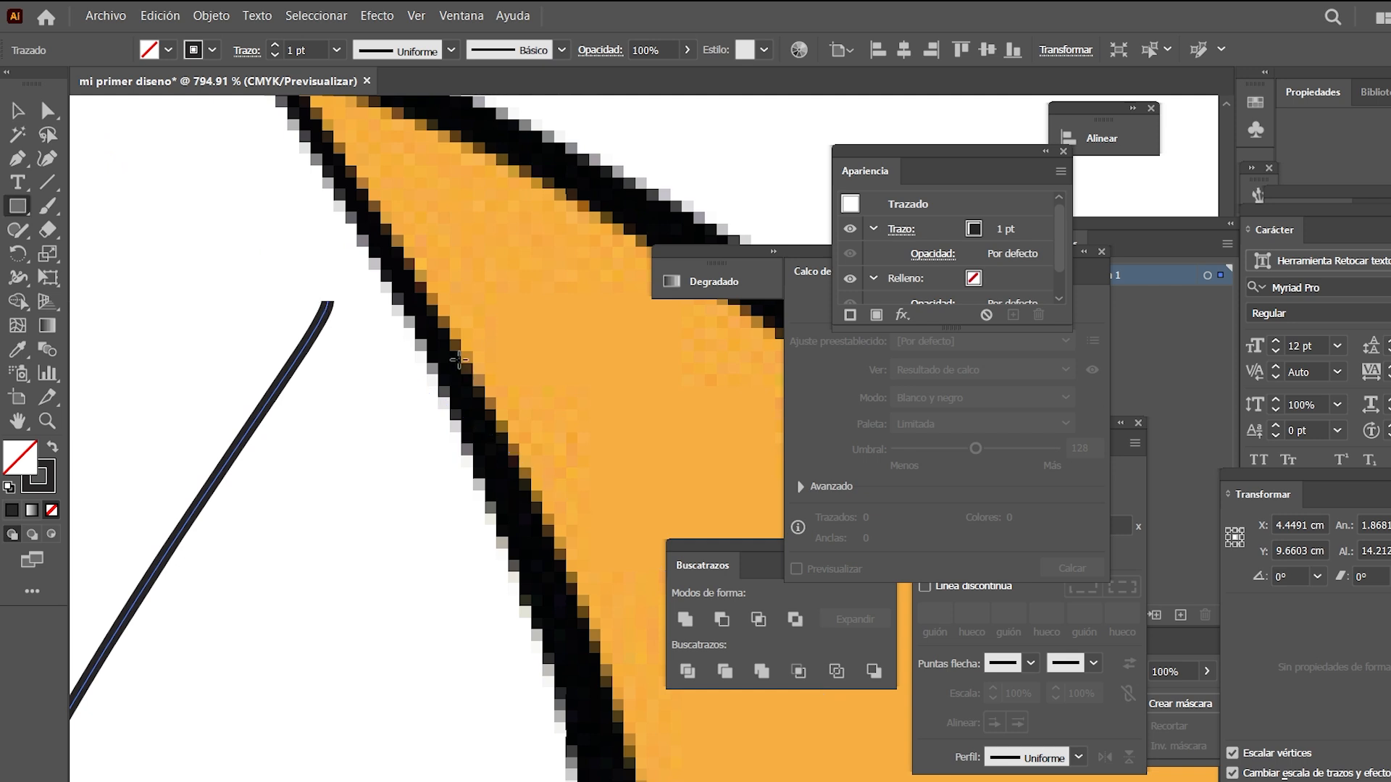
{"action": "left_click_drag", "start_coordinate": [486, 261], "coordinate": [493, 268]}
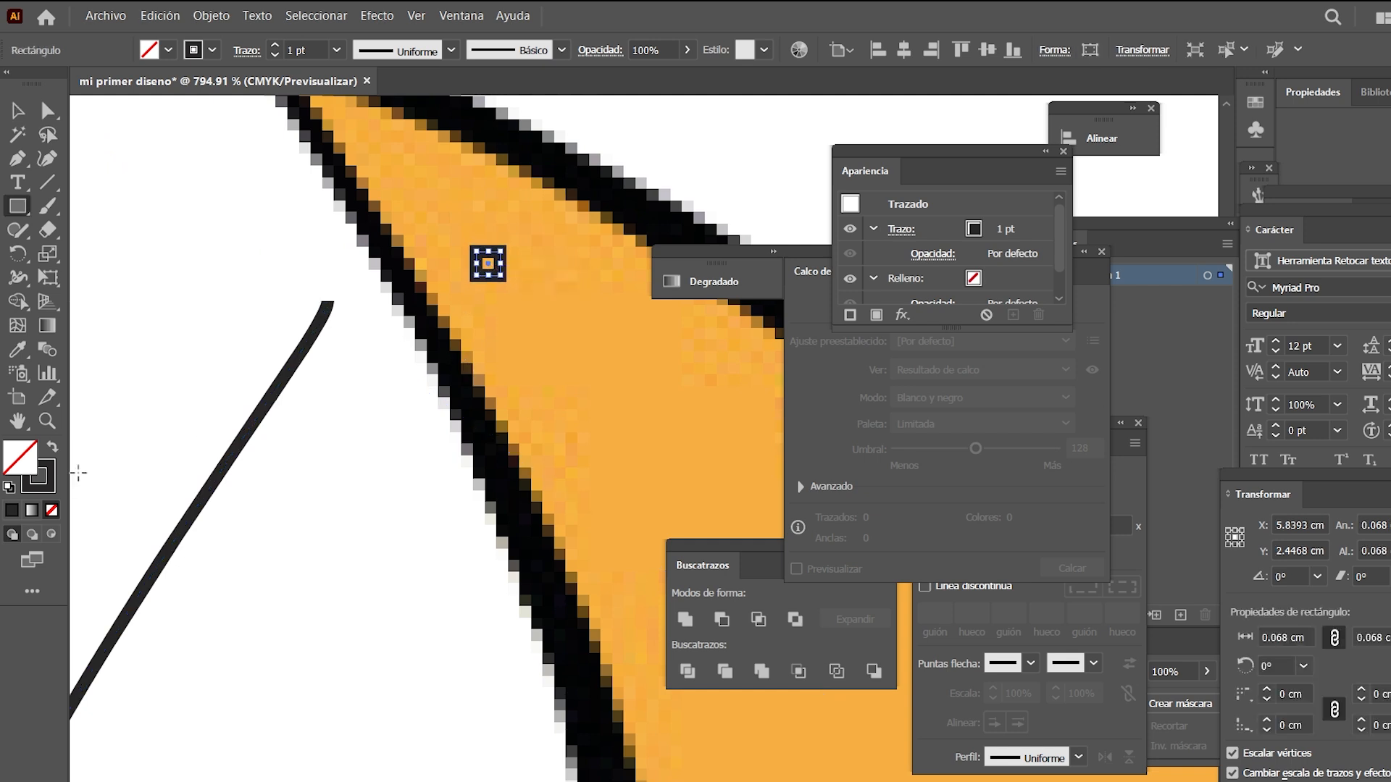
{"action": "left_click", "coordinate": [53, 447]}
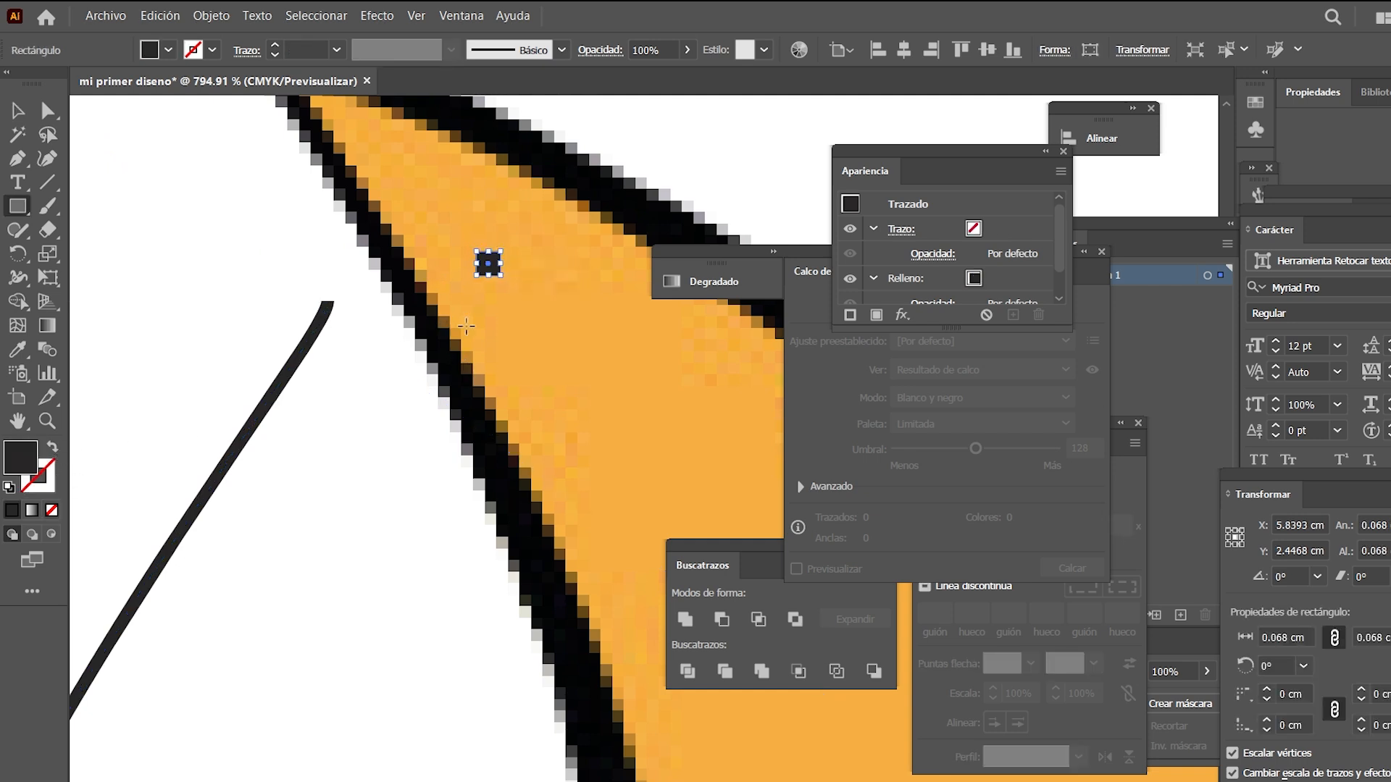
{"action": "key", "text": "i"}
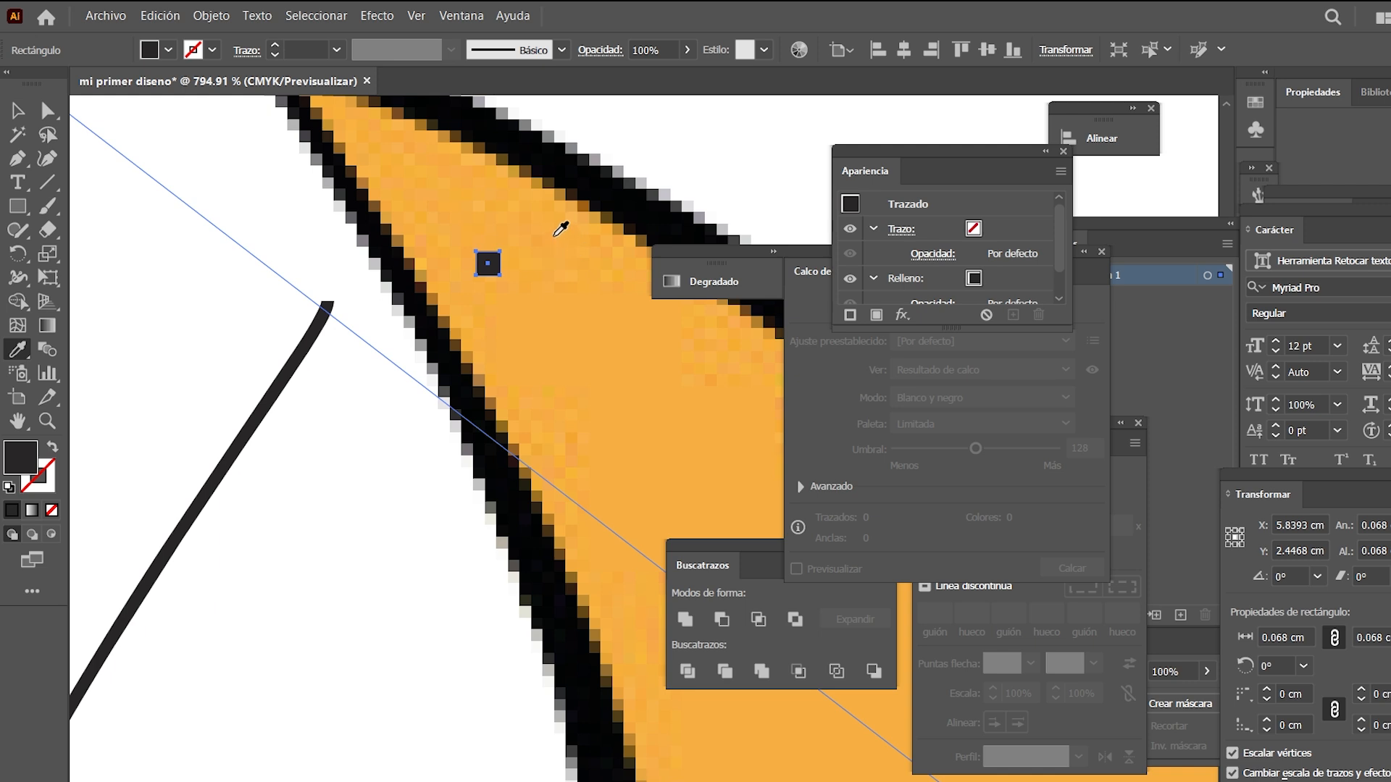
{"action": "left_click", "coordinate": [556, 234]}
{"action": "key", "text": "v"}
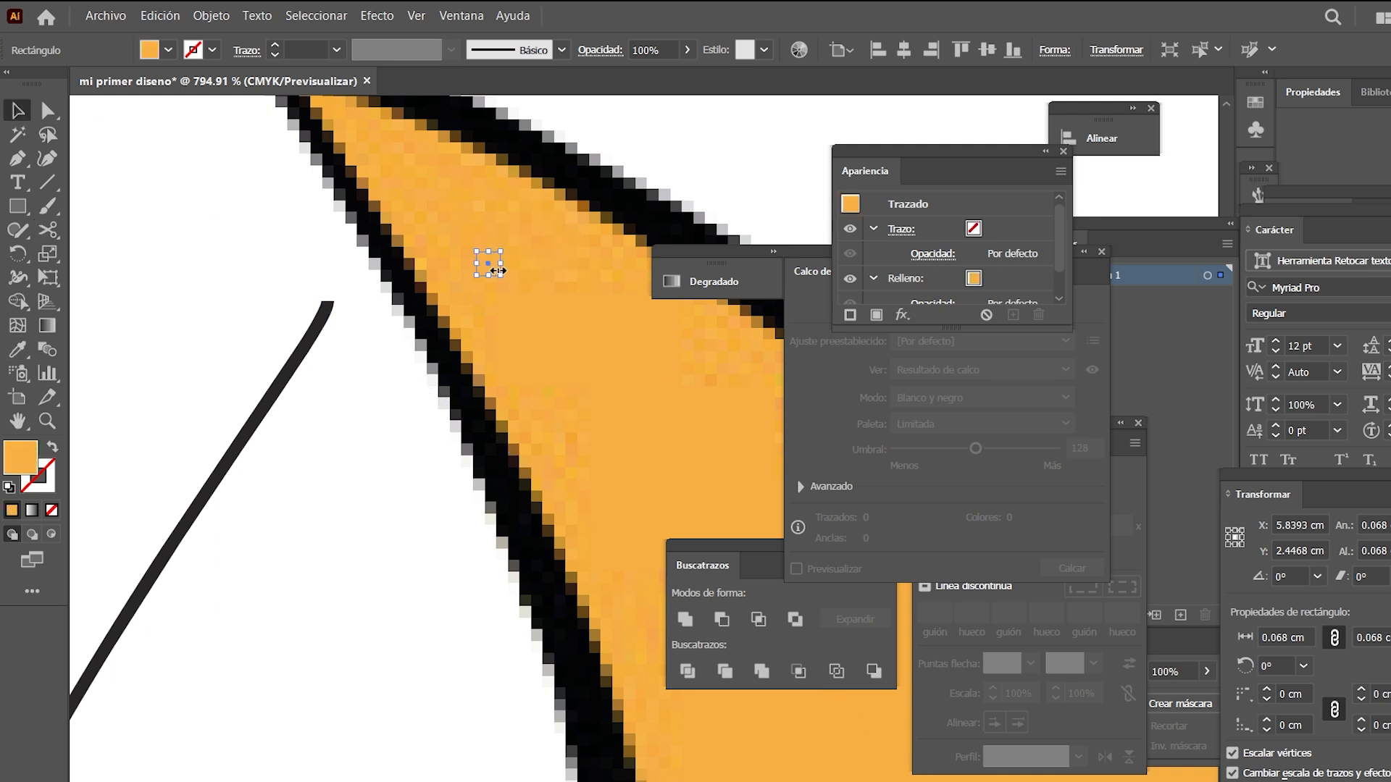
Duplicate the tiny square about 0.09 cm upward and fill the copy with orange sampled from another spot in the ear
{"action": "left_click", "coordinate": [362, 346]}
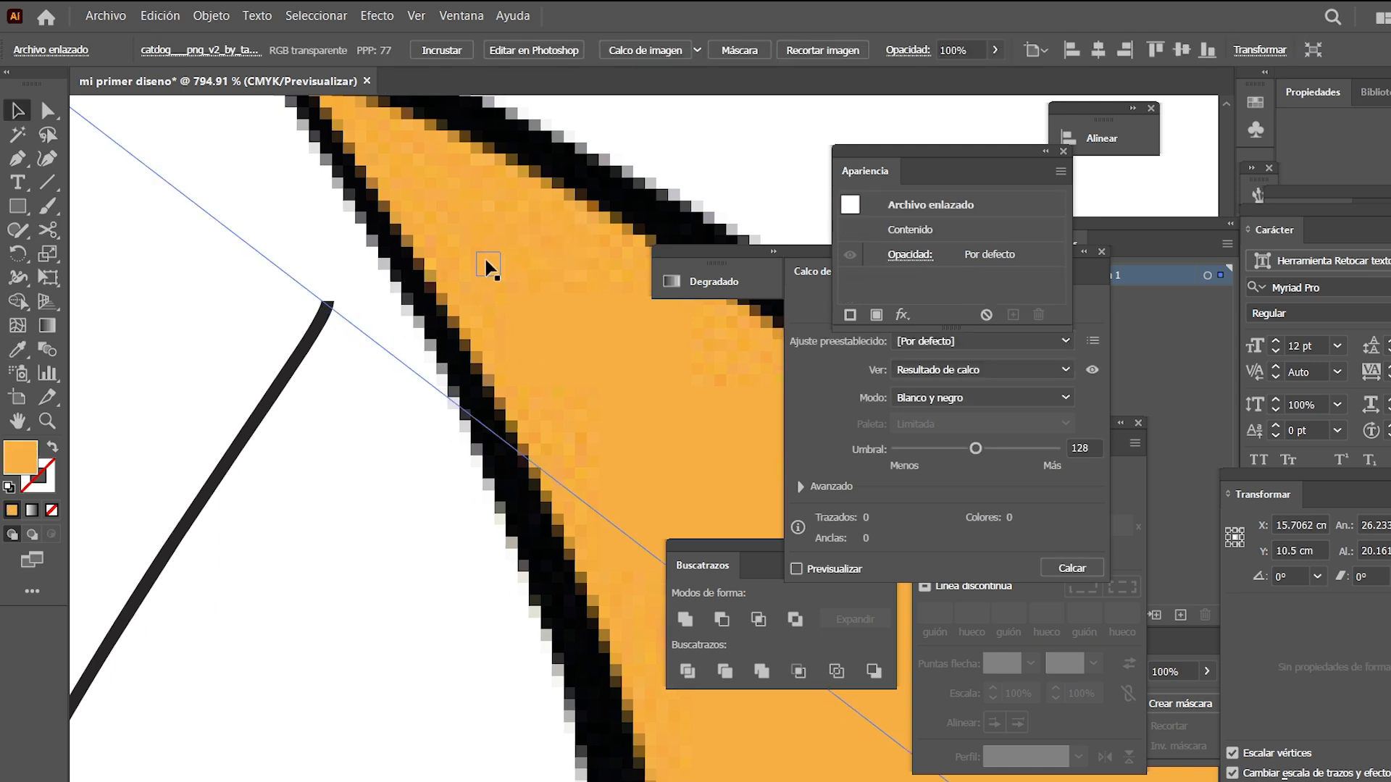
{"action": "left_click_drag", "start_coordinate": [487, 268], "coordinate": [482, 236]}
{"action": "key", "text": "i"}
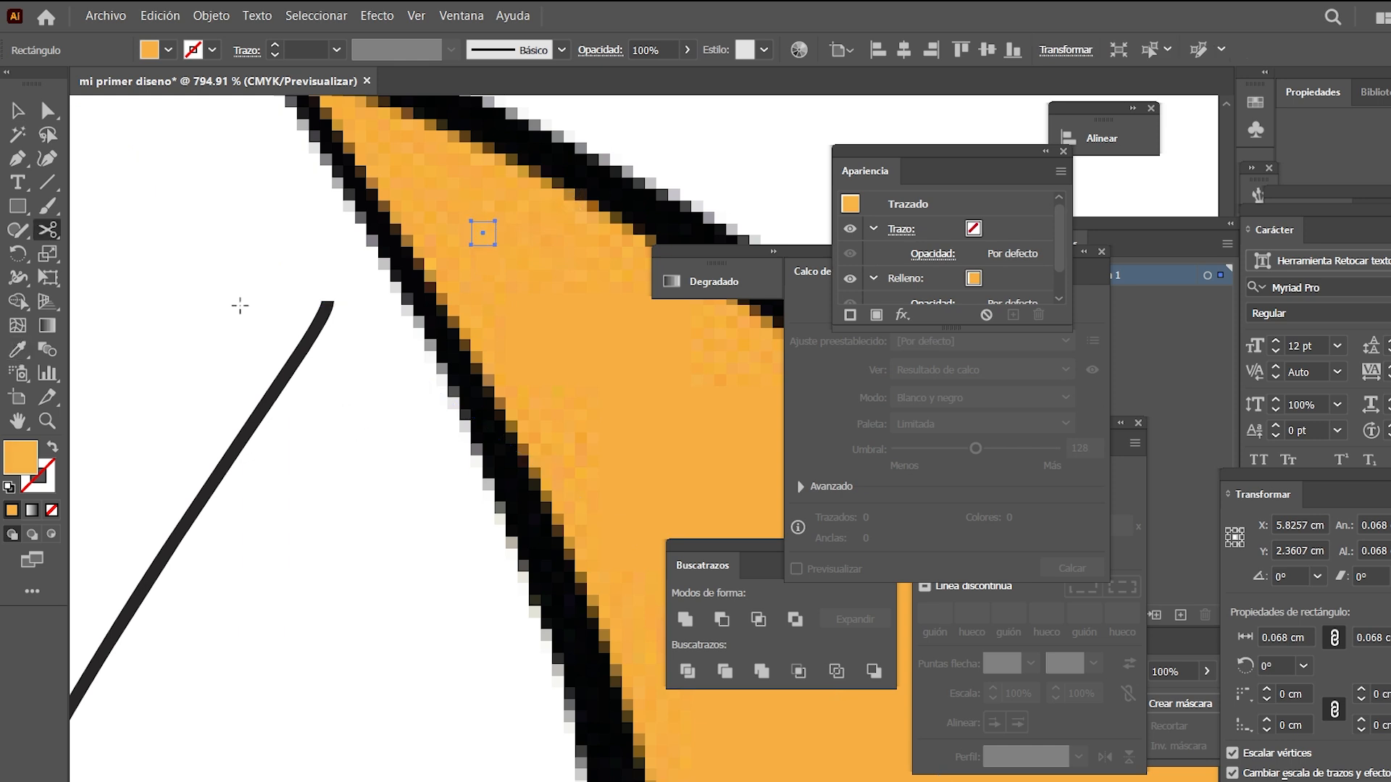
{"action": "key", "text": "v"}
{"action": "left_click", "coordinate": [456, 223]}
Select both tiny orange squares and move them about 0.6 cm out of the ear onto the white background
{"action": "left_click", "coordinate": [483, 264]}
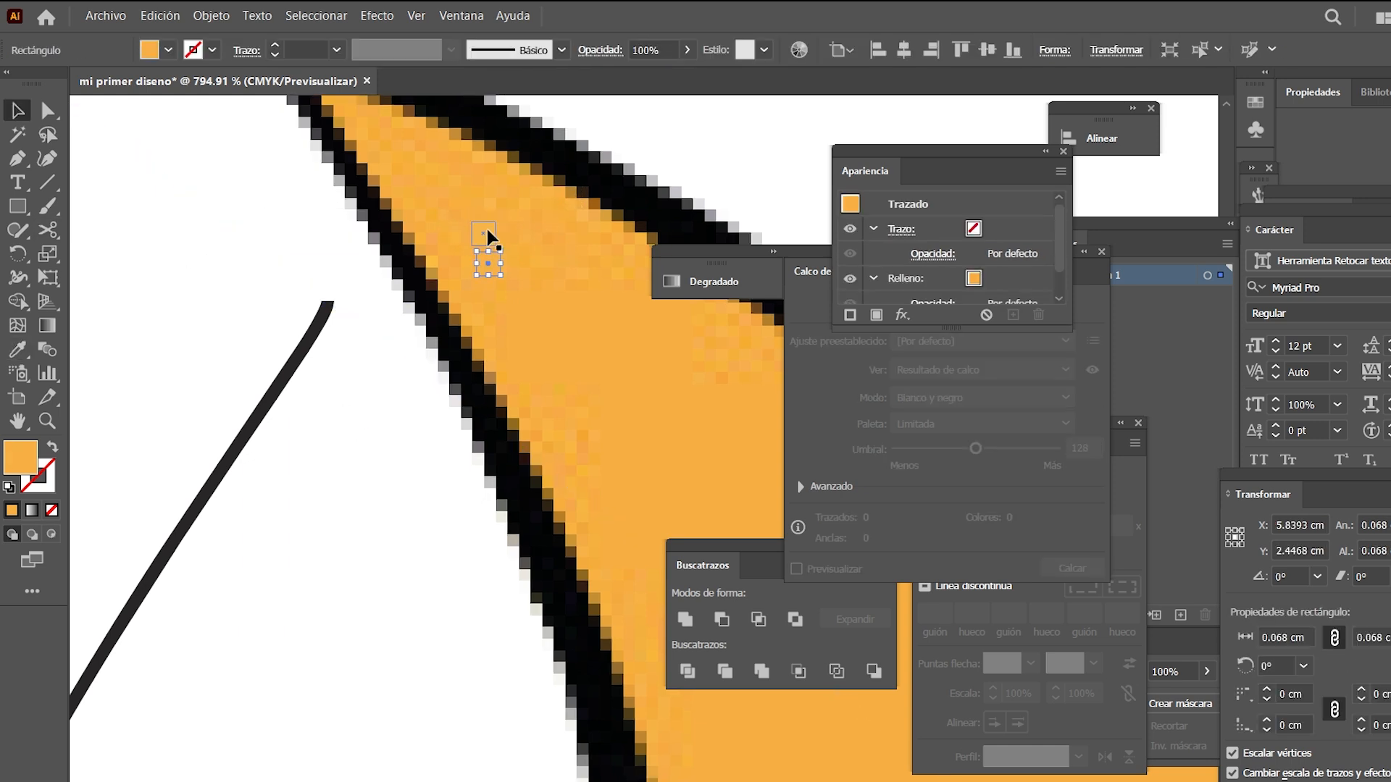
{"action": "left_click", "coordinate": [487, 232], "text": "shift"}
{"action": "left_click_drag", "start_coordinate": [487, 232], "coordinate": [281, 235]}
{"action": "left_click", "coordinate": [372, 320]}
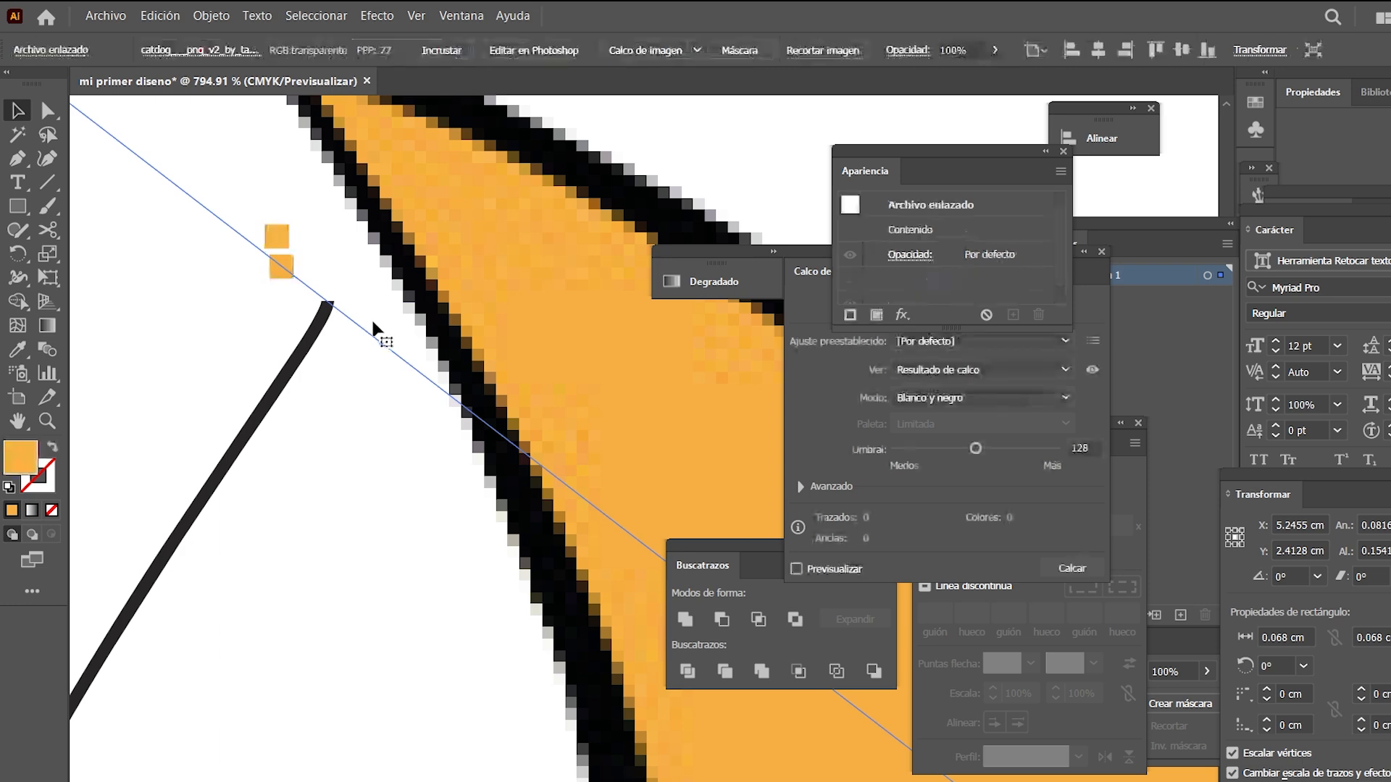
Delete the wavy test path beside the cat
{"action": "key", "text": "z"}
{"action": "left_click_drag", "start_coordinate": [418, 552], "coordinate": [351, 263]}
{"action": "left_click_drag", "start_coordinate": [351, 263], "coordinate": [340, 392]}
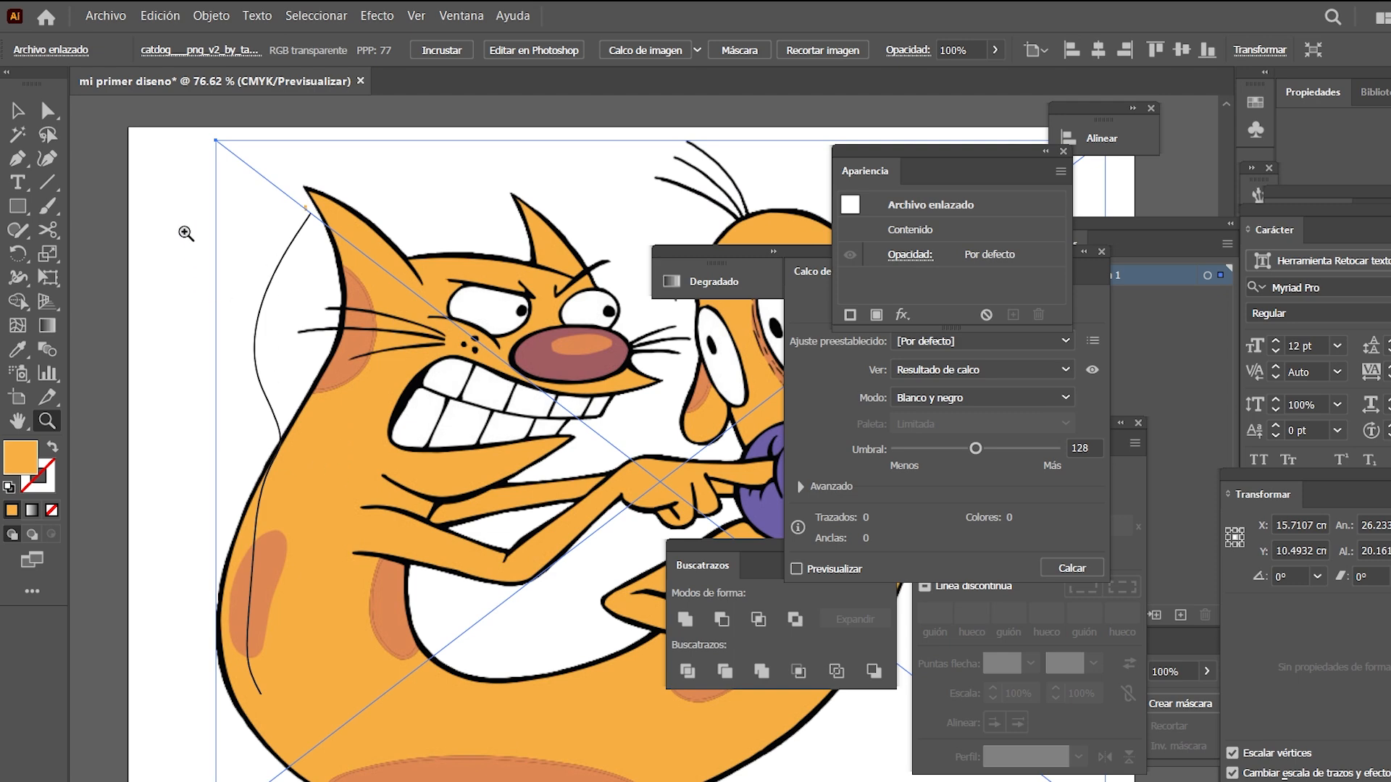
{"action": "key", "text": "v"}
{"action": "left_click", "coordinate": [280, 262]}
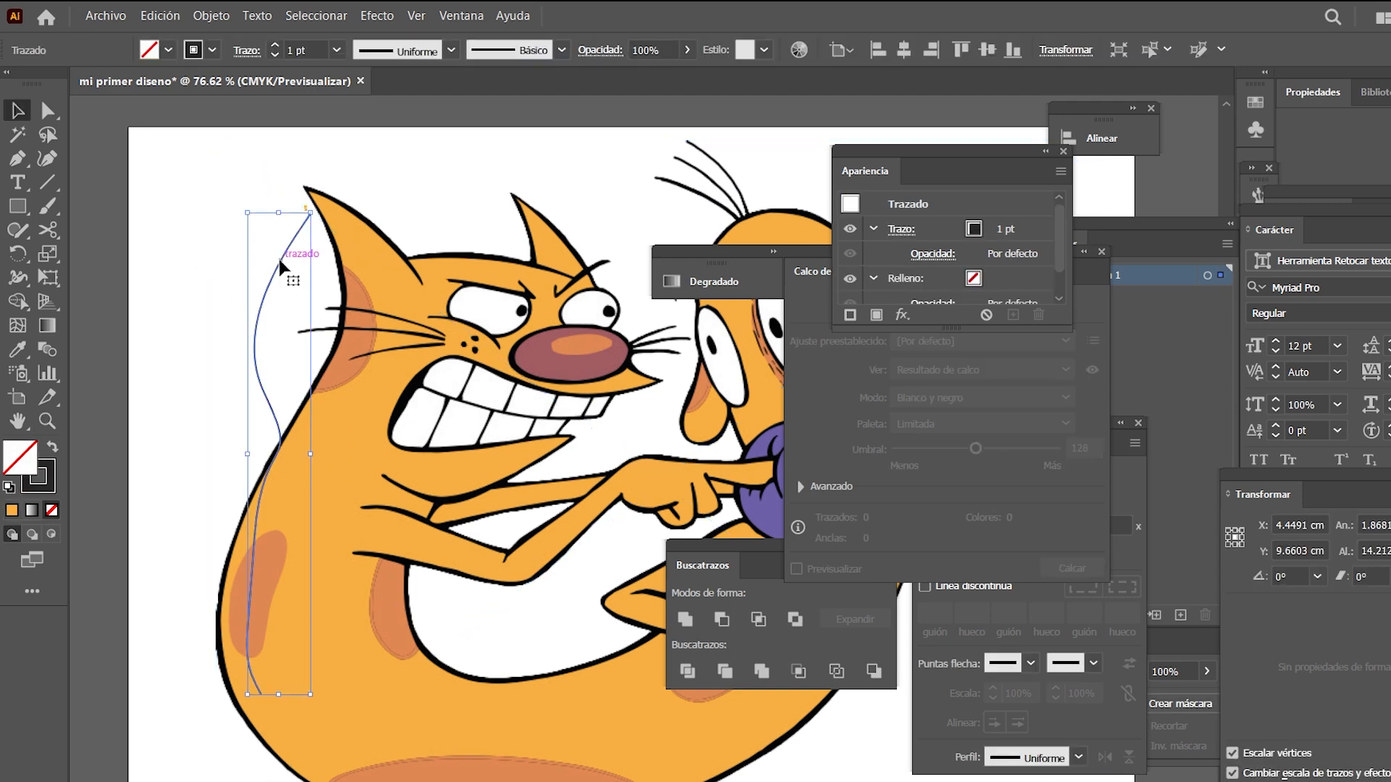
{"action": "key", "text": "Delete"}
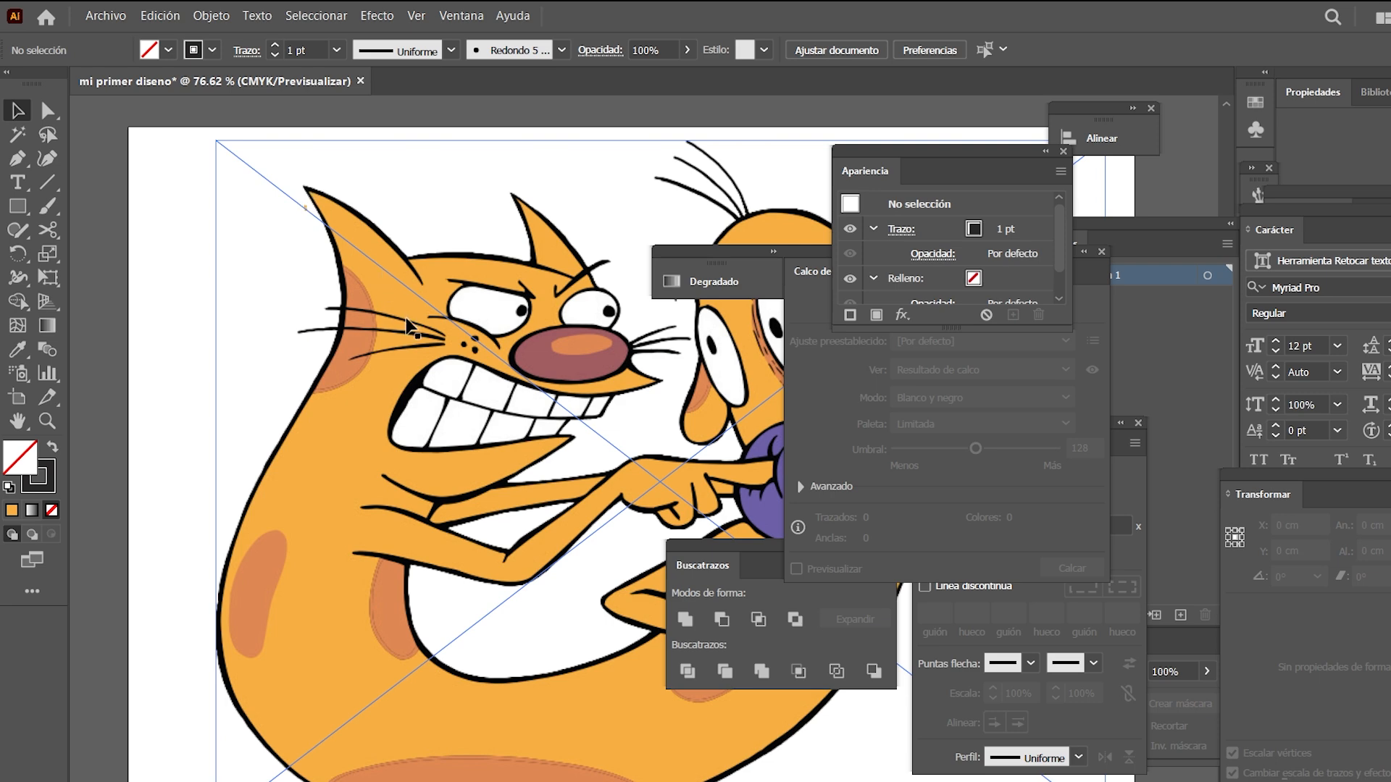
Move the catdog image aside and delete the two tiny orange squares
{"action": "left_click_drag", "start_coordinate": [405, 318], "coordinate": [549, 299]}
{"action": "left_click_drag", "start_coordinate": [240, 183], "coordinate": [337, 243]}
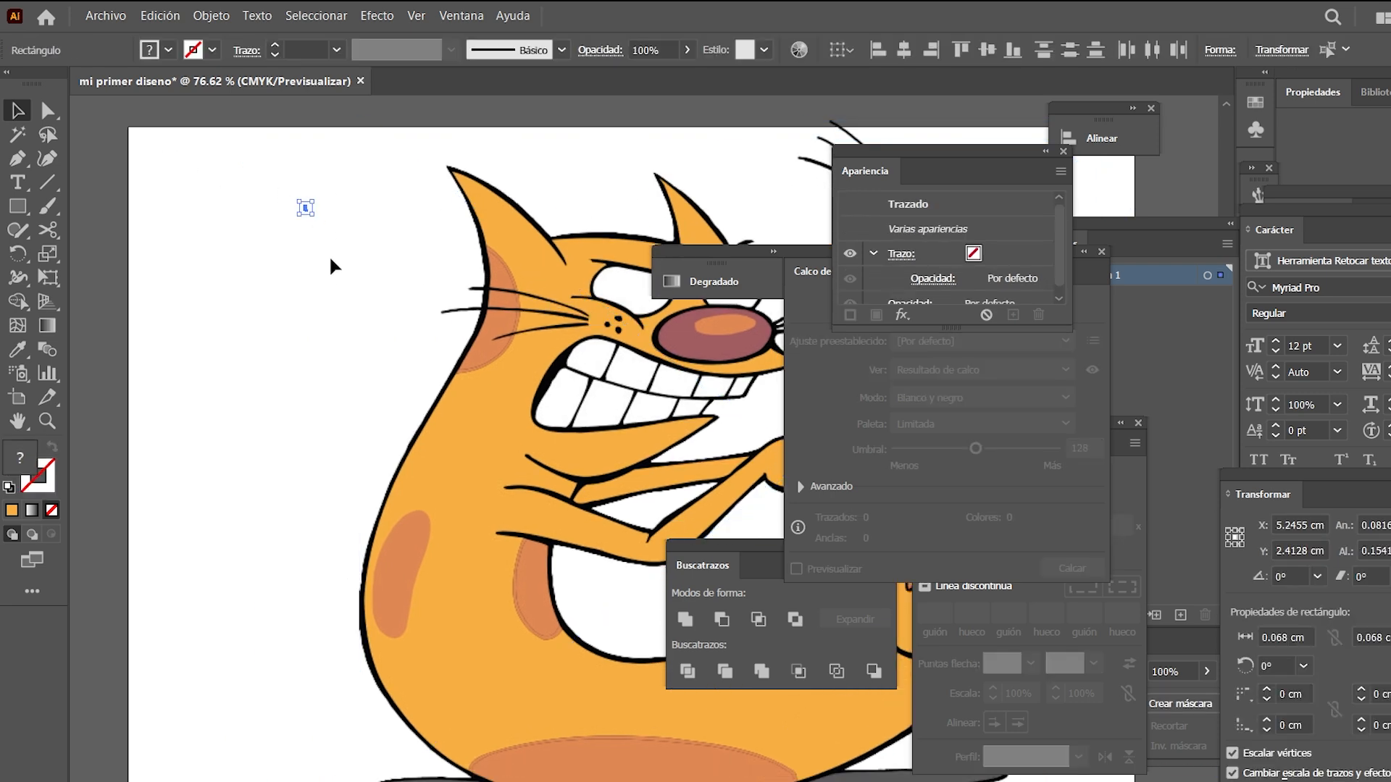
{"action": "key", "text": "Delete"}
Move the catdog image back over the artboard, centred at about X 16.25 cm, Y 10.08 cm
{"action": "left_click_drag", "start_coordinate": [529, 371], "coordinate": [145, 393]}
{"action": "key", "text": "z"}
{"action": "left_click_drag", "start_coordinate": [290, 406], "coordinate": [381, 382]}
{"action": "left_click_drag", "start_coordinate": [412, 391], "coordinate": [397, 388]}
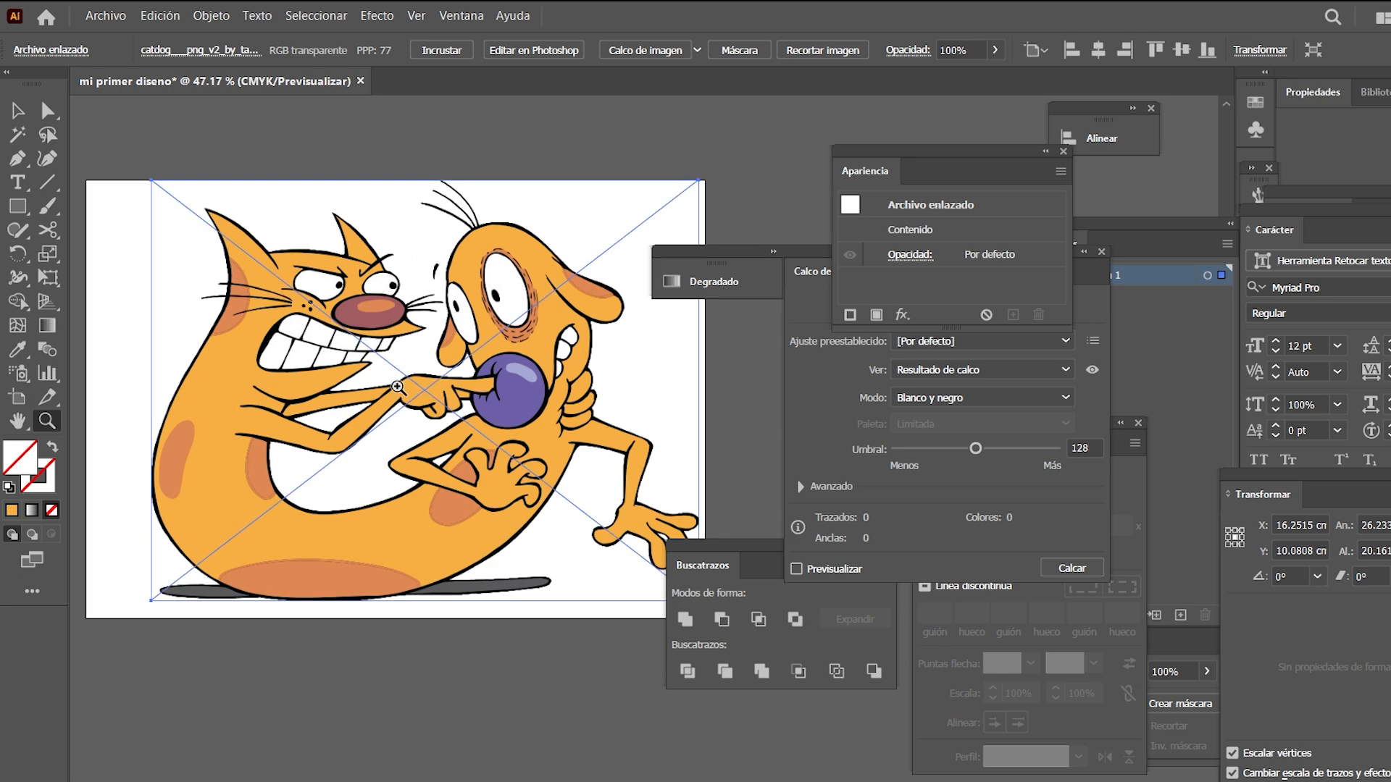
Reposition the catdog image on the artboard so its centre sits at about X 15.64 cm, Y 10.69 cm, and deselect it
{"action": "key", "text": "v"}
{"action": "left_click_drag", "start_coordinate": [490, 376], "coordinate": [528, 405]}
{"action": "scroll", "coordinate": [490, 389], "scroll_direction": "right", "scroll_amount": 1}
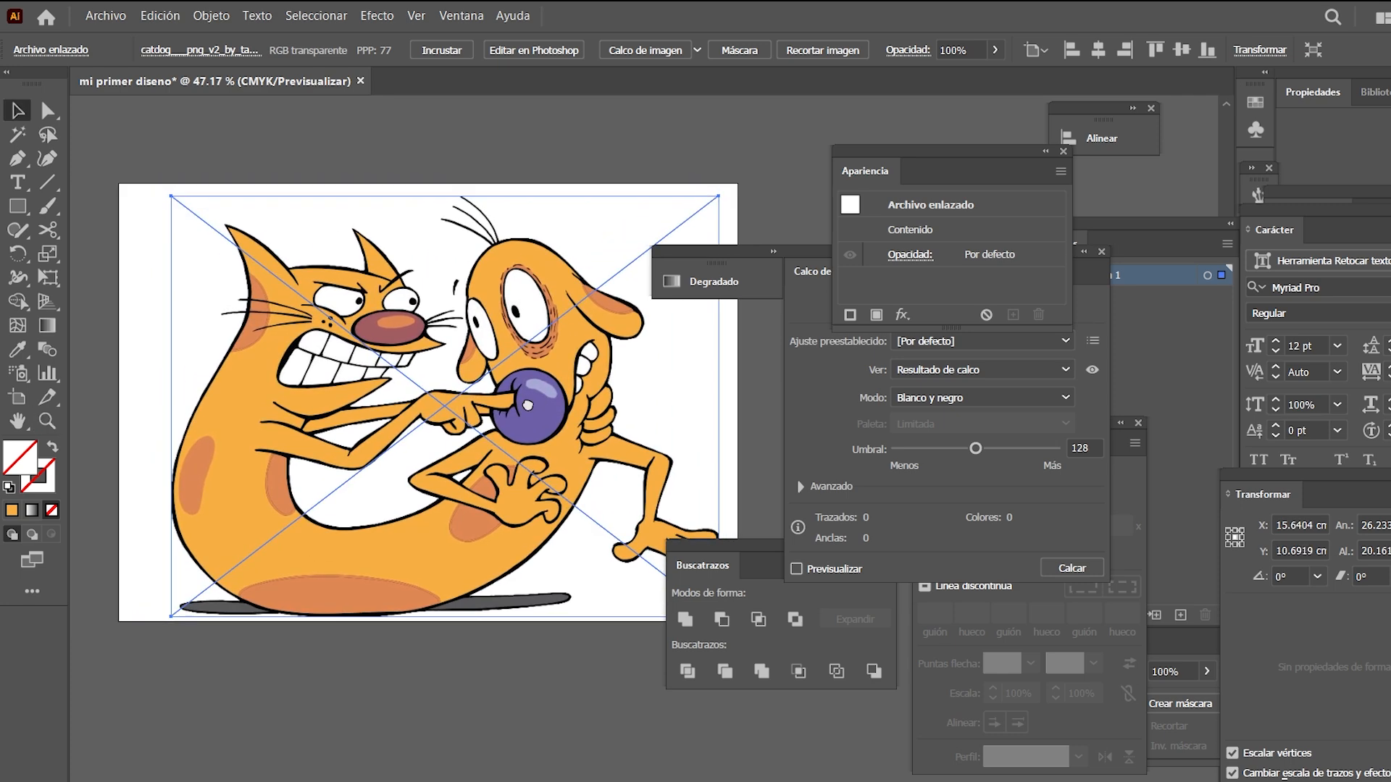
{"action": "left_click", "coordinate": [517, 734]}
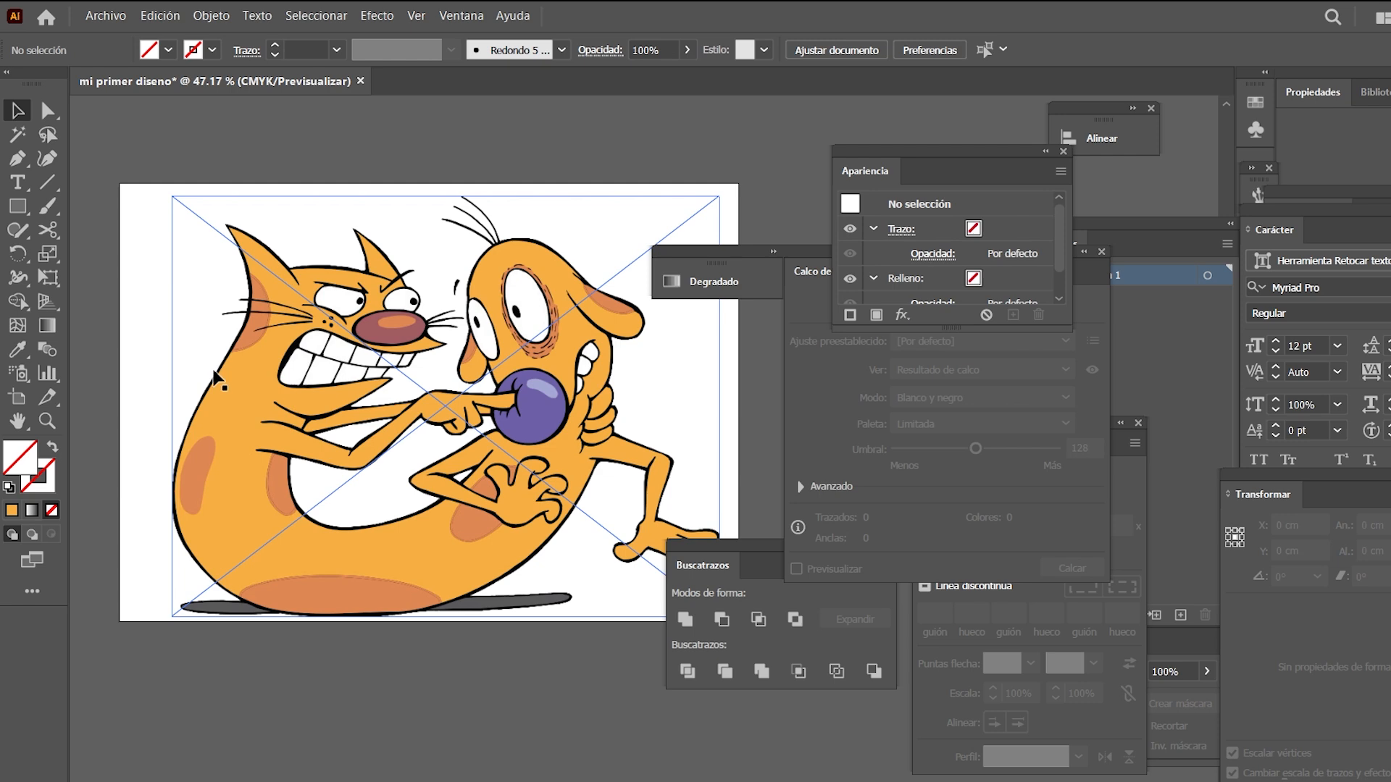
Draw a loose curved path all the way around the catdog character with the Pen tool
{"action": "key", "text": "p"}
{"action": "left_click_drag", "start_coordinate": [206, 267], "coordinate": [233, 372]}
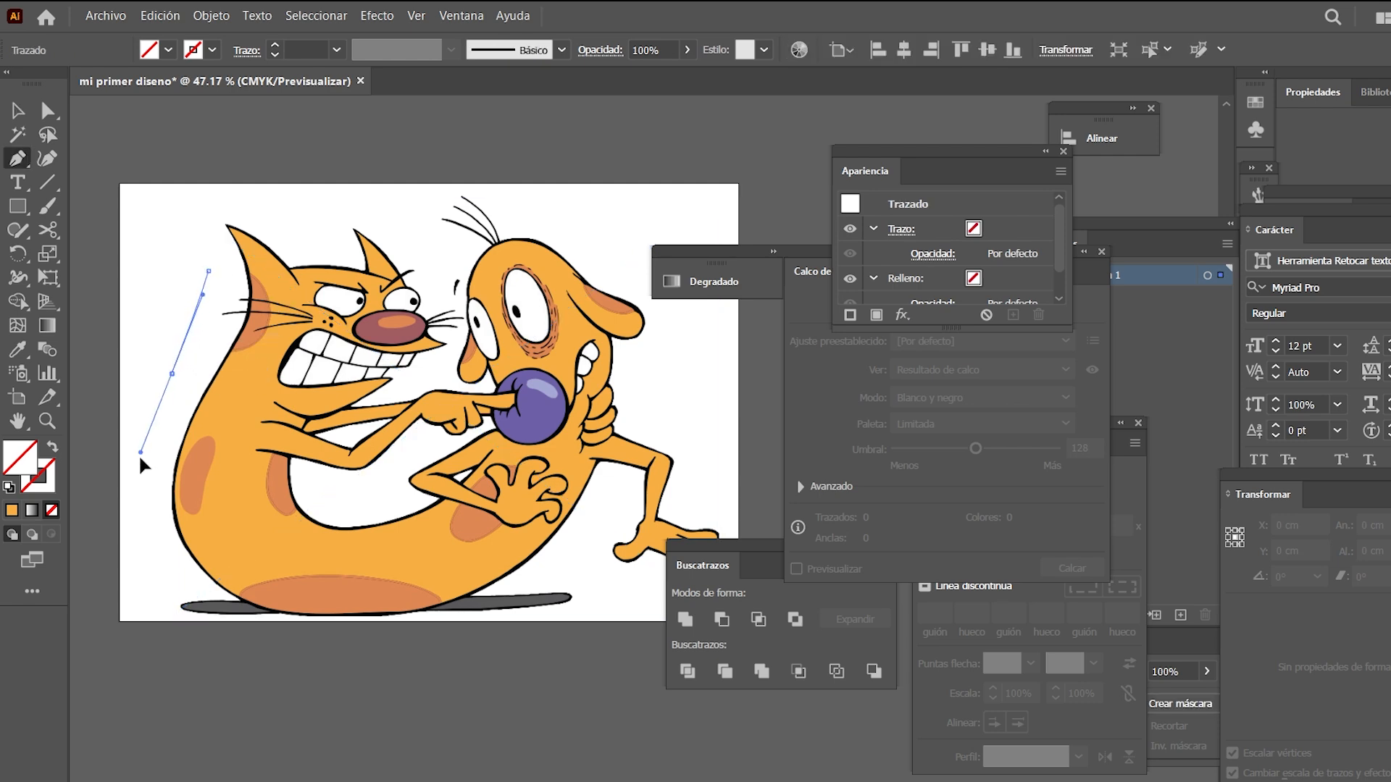
{"action": "left_click_drag", "start_coordinate": [304, 657], "coordinate": [402, 634]}
{"action": "left_click_drag", "start_coordinate": [514, 638], "coordinate": [426, 634]}
{"action": "left_click_drag", "start_coordinate": [496, 600], "coordinate": [614, 480]}
{"action": "left_click_drag", "start_coordinate": [582, 405], "coordinate": [614, 376]}
{"action": "left_click_drag", "start_coordinate": [566, 294], "coordinate": [534, 279]}
{"action": "left_click_drag", "start_coordinate": [431, 244], "coordinate": [240, 280]}
{"action": "left_click_drag", "start_coordinate": [157, 260], "coordinate": [102, 336]}
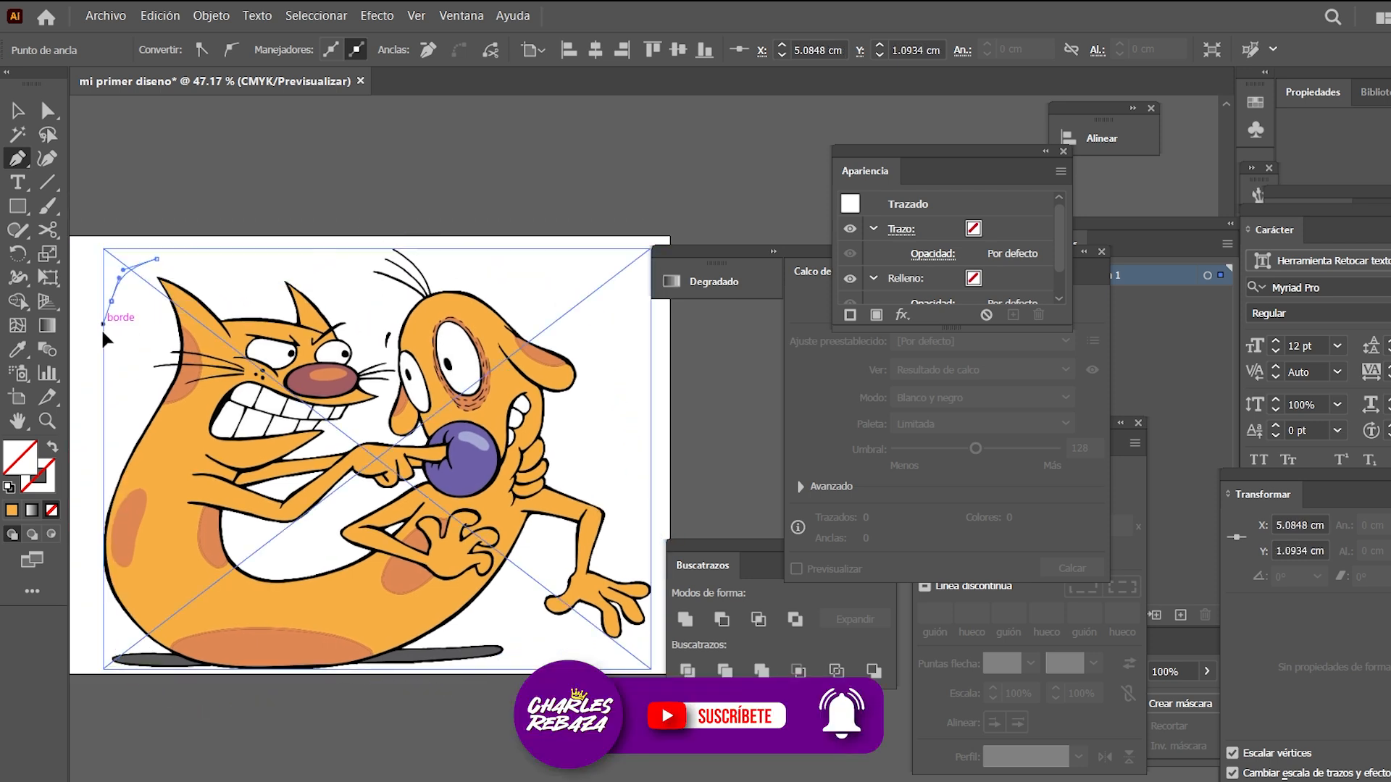
{"action": "left_click", "coordinate": [141, 323]}
{"action": "left_click_drag", "start_coordinate": [148, 402], "coordinate": [207, 341]}
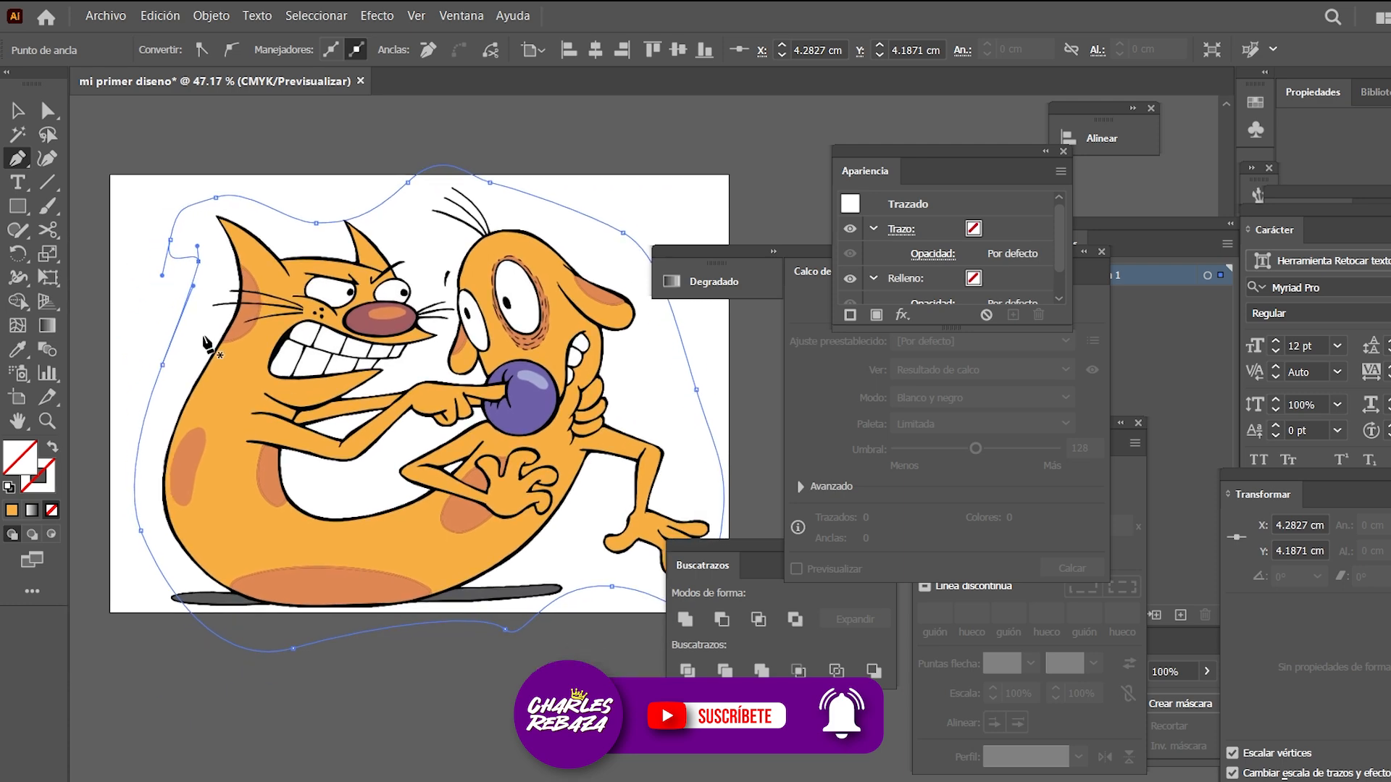
Select the loose path surrounding the catdog character and delete it
{"action": "key", "text": "v"}
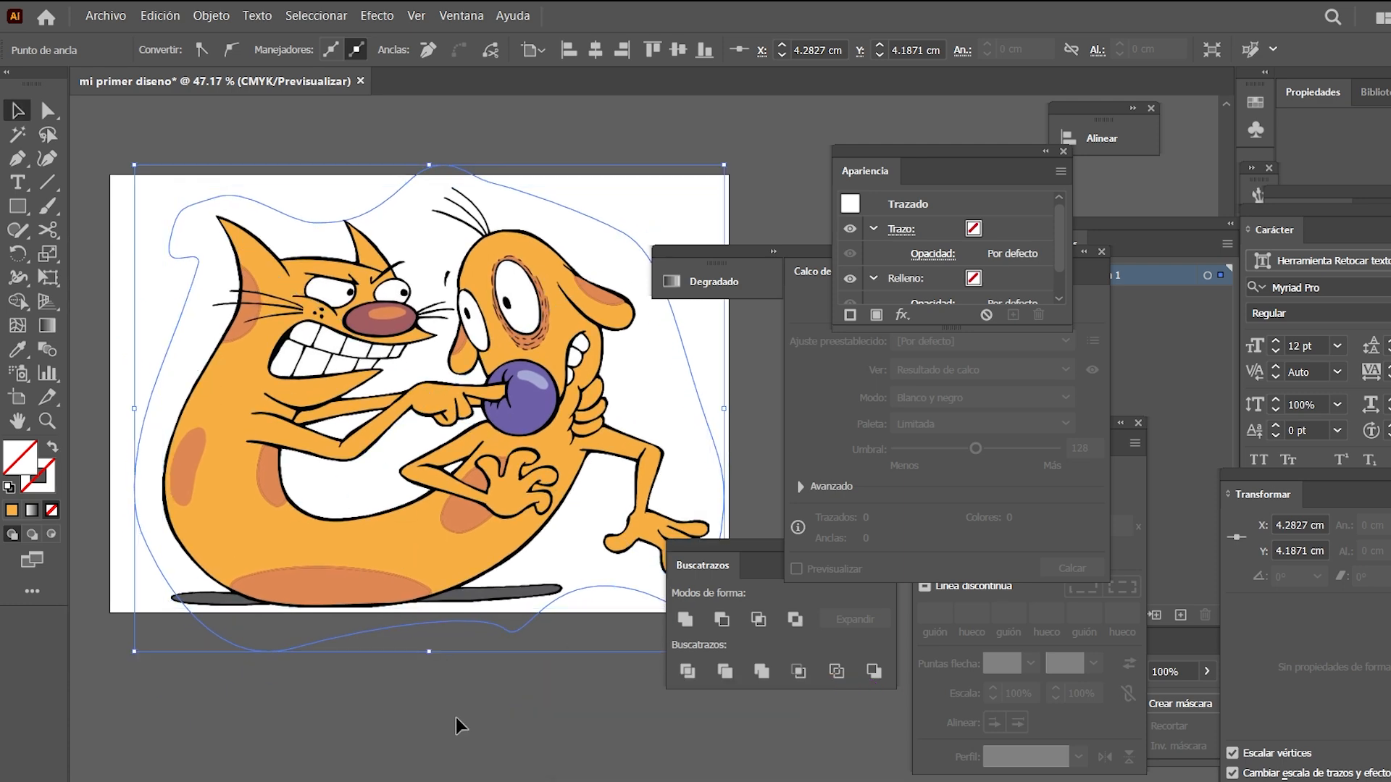
{"action": "left_click", "coordinate": [271, 674]}
{"action": "left_click", "coordinate": [287, 649]}
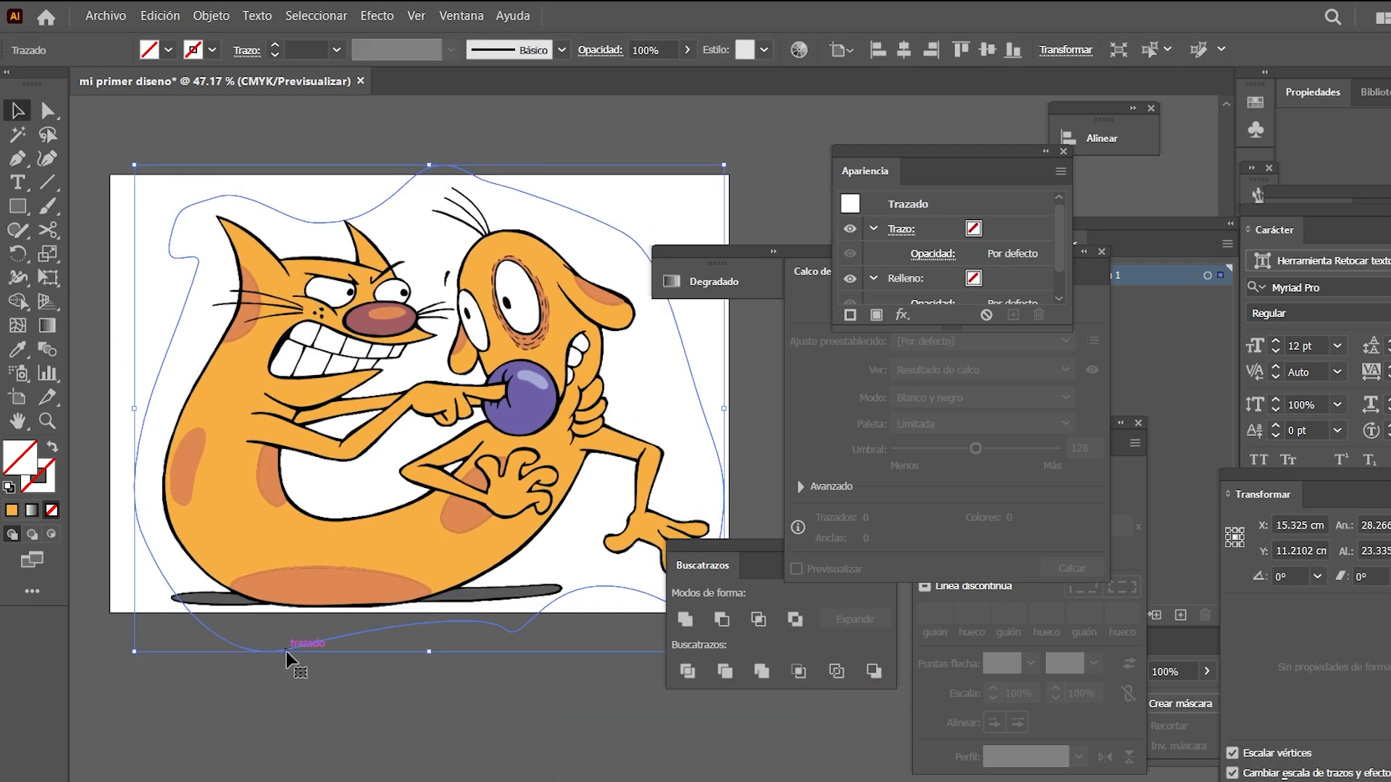
{"action": "key", "text": "ctrl+shift+a"}
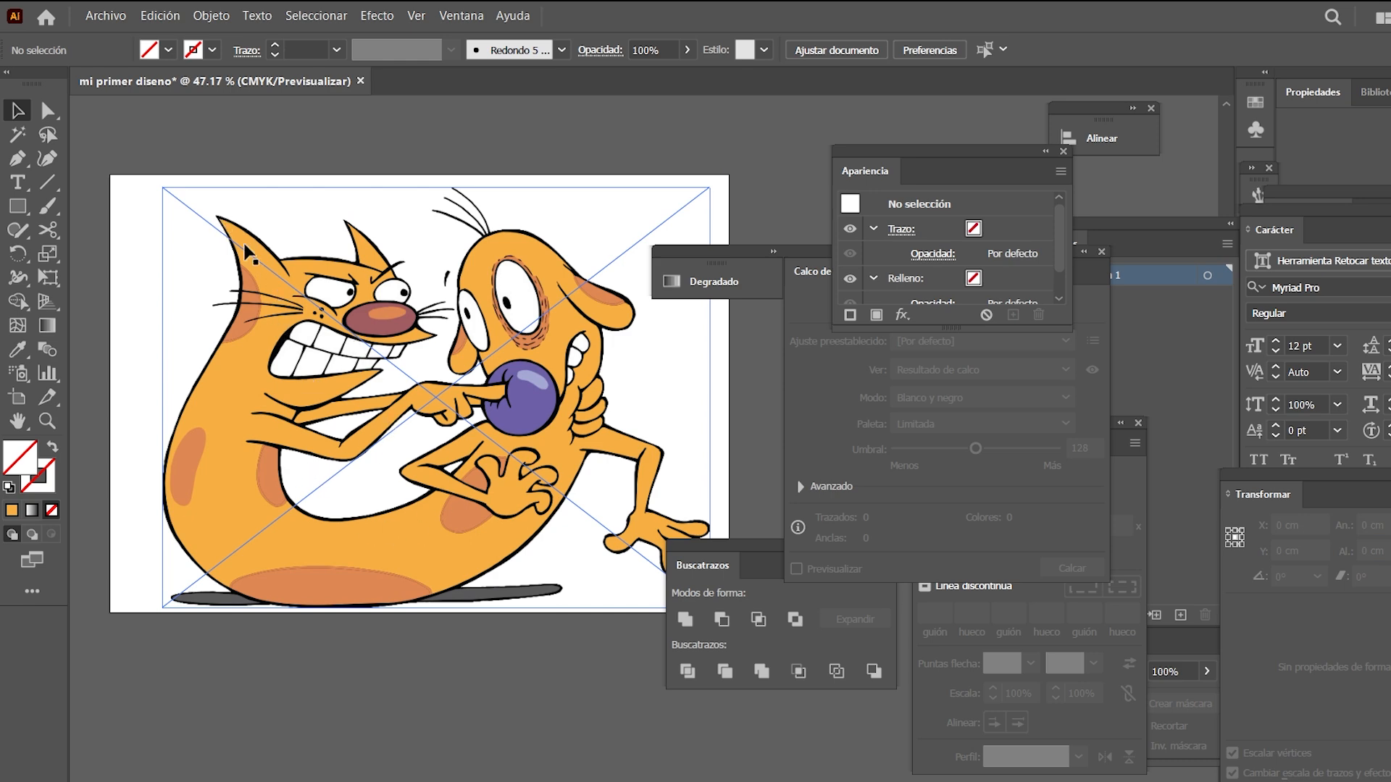
Duplicate the catdog image straight above the artboard, centred at about X 15.64 cm, Y -12.15 cm
{"action": "scroll", "coordinate": [360, 471], "scroll_direction": "up", "scroll_amount": 2}
{"action": "scroll", "coordinate": [360, 471], "scroll_direction": "right", "scroll_amount": 1}
{"action": "key", "text": "z"}
{"action": "left_click_drag", "start_coordinate": [467, 460], "coordinate": [314, 465]}
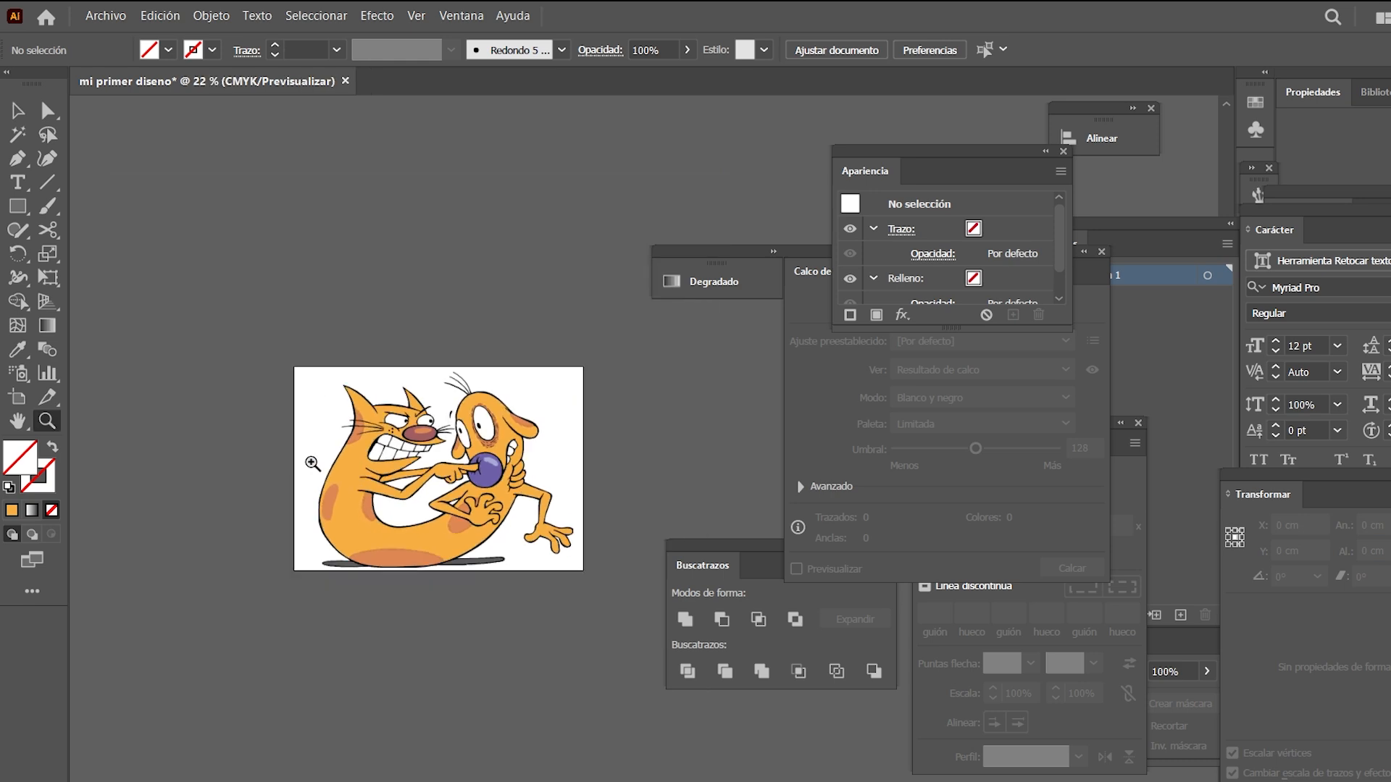
{"action": "left_click_drag", "start_coordinate": [399, 438], "coordinate": [353, 493]}
{"action": "key", "text": "v"}
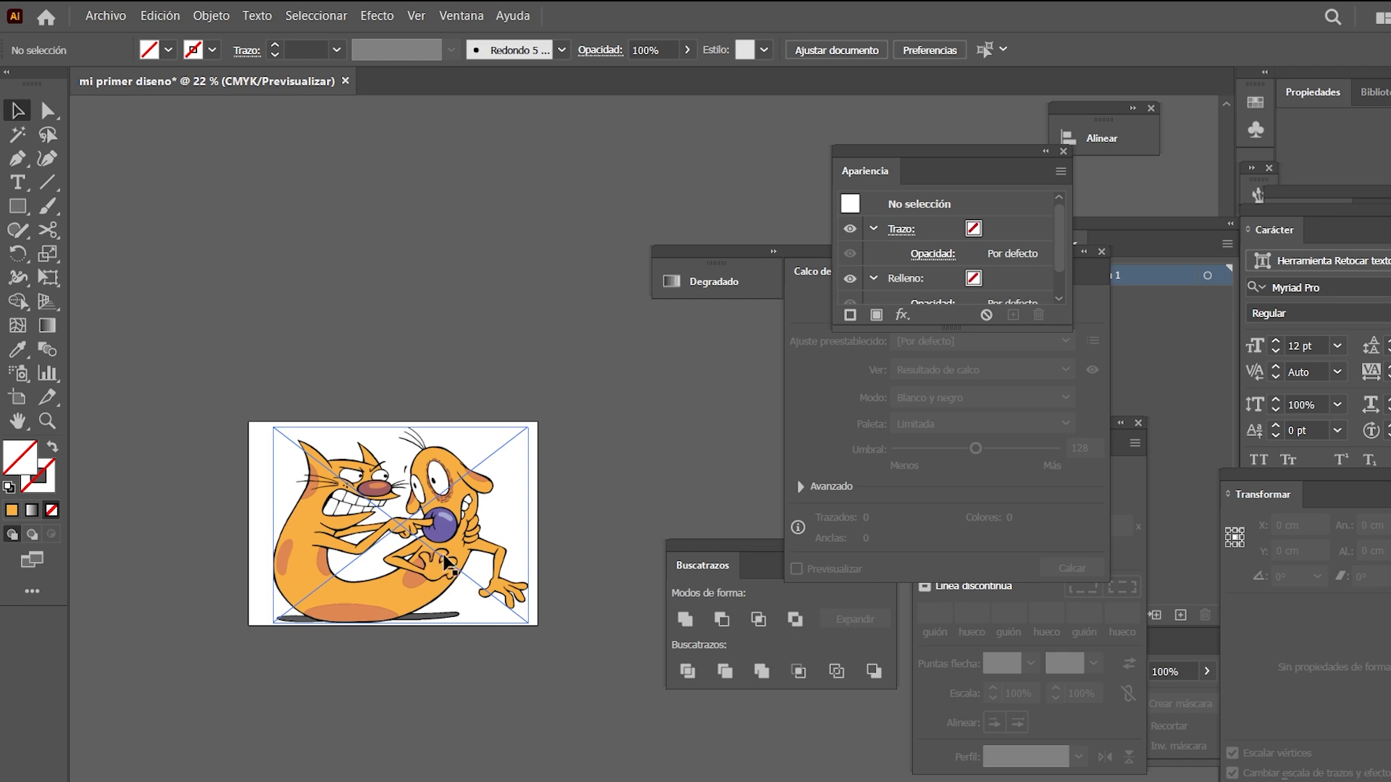
{"action": "left_click_drag", "start_coordinate": [445, 558], "coordinate": [444, 335]}
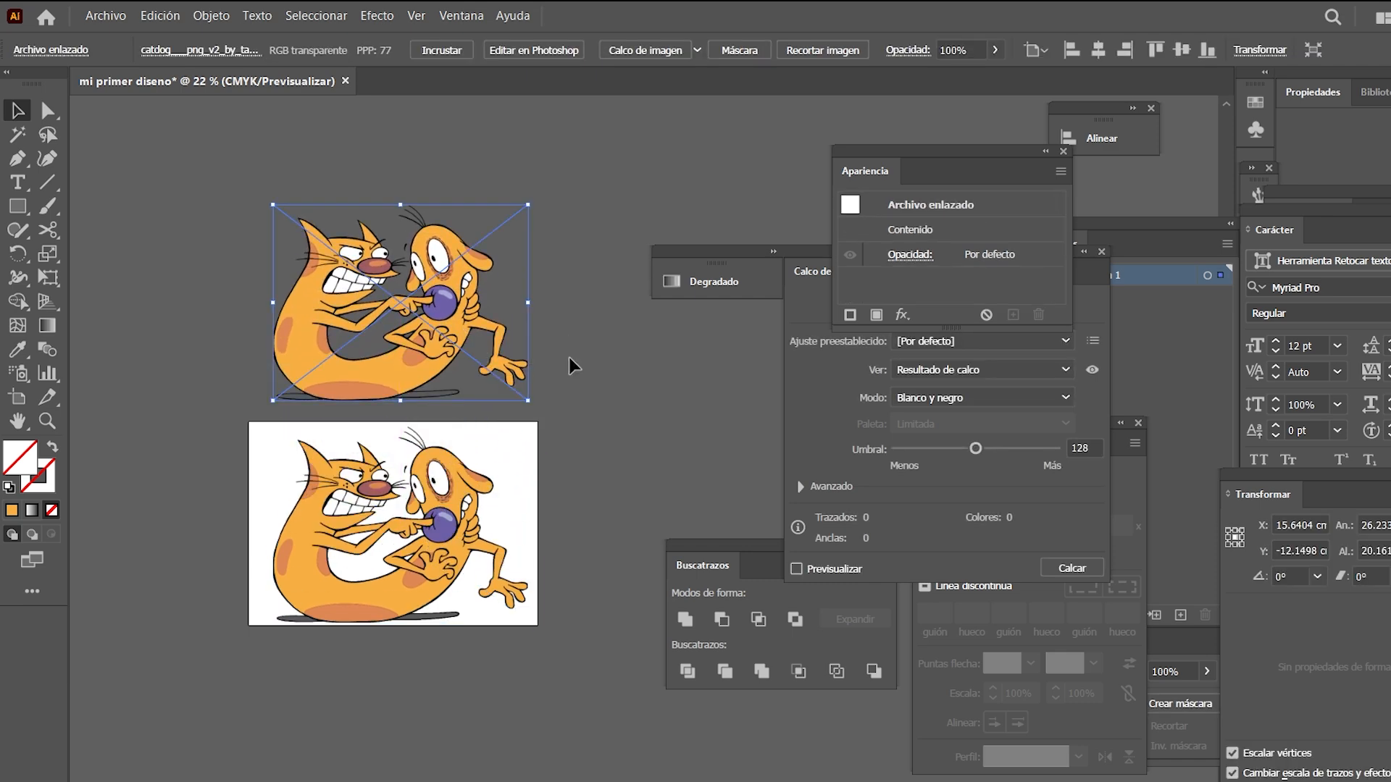
Select the image copy above the artboard and apply Image Trace with the default black-and-white preset
{"action": "key", "text": "z"}
{"action": "left_click_drag", "start_coordinate": [337, 273], "coordinate": [493, 275]}
{"action": "key", "text": "v"}
{"action": "left_click", "coordinate": [549, 576]}
{"action": "left_click_drag", "start_coordinate": [547, 504], "coordinate": [466, 628]}
{"action": "left_click", "coordinate": [500, 371]}
{"action": "left_click_drag", "start_coordinate": [499, 374], "coordinate": [499, 474]}
{"action": "left_click", "coordinate": [350, 212]}
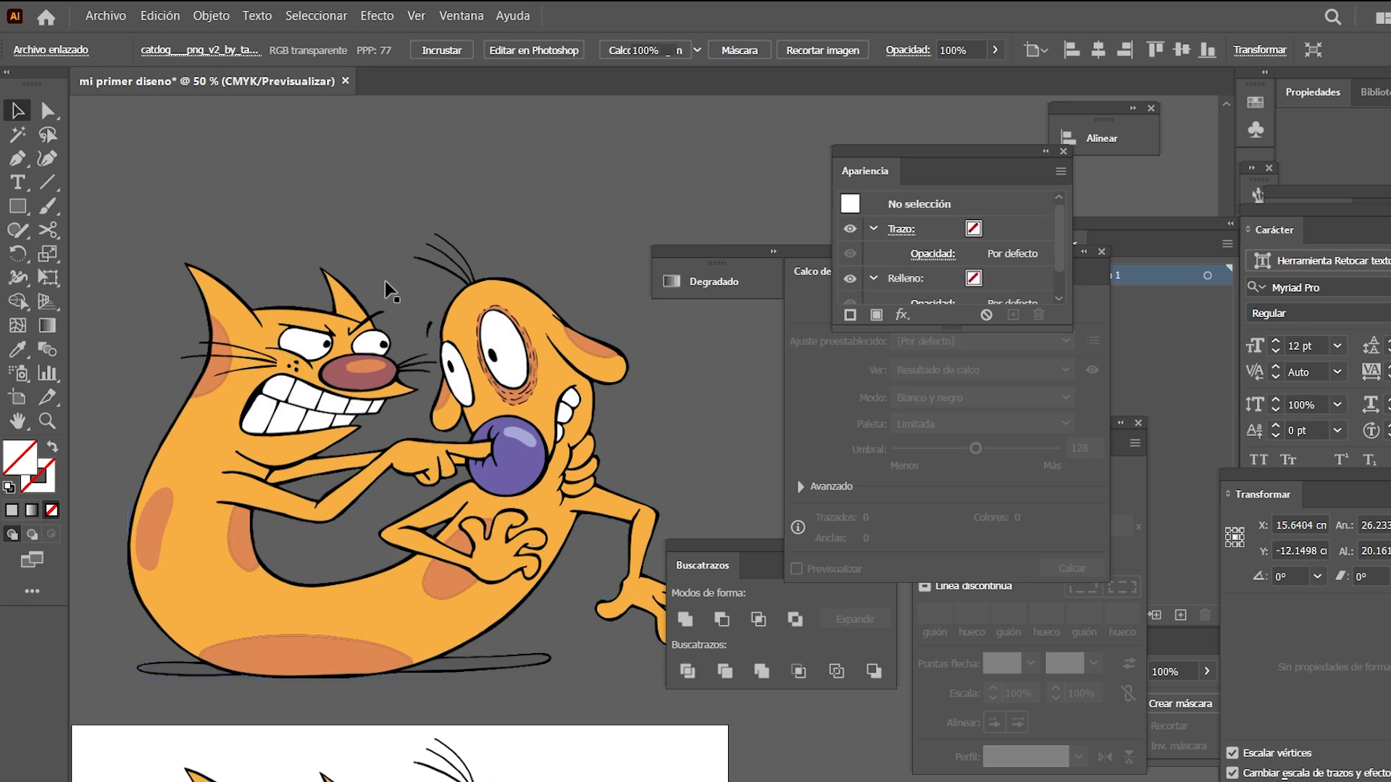
{"action": "left_click", "coordinate": [294, 423]}
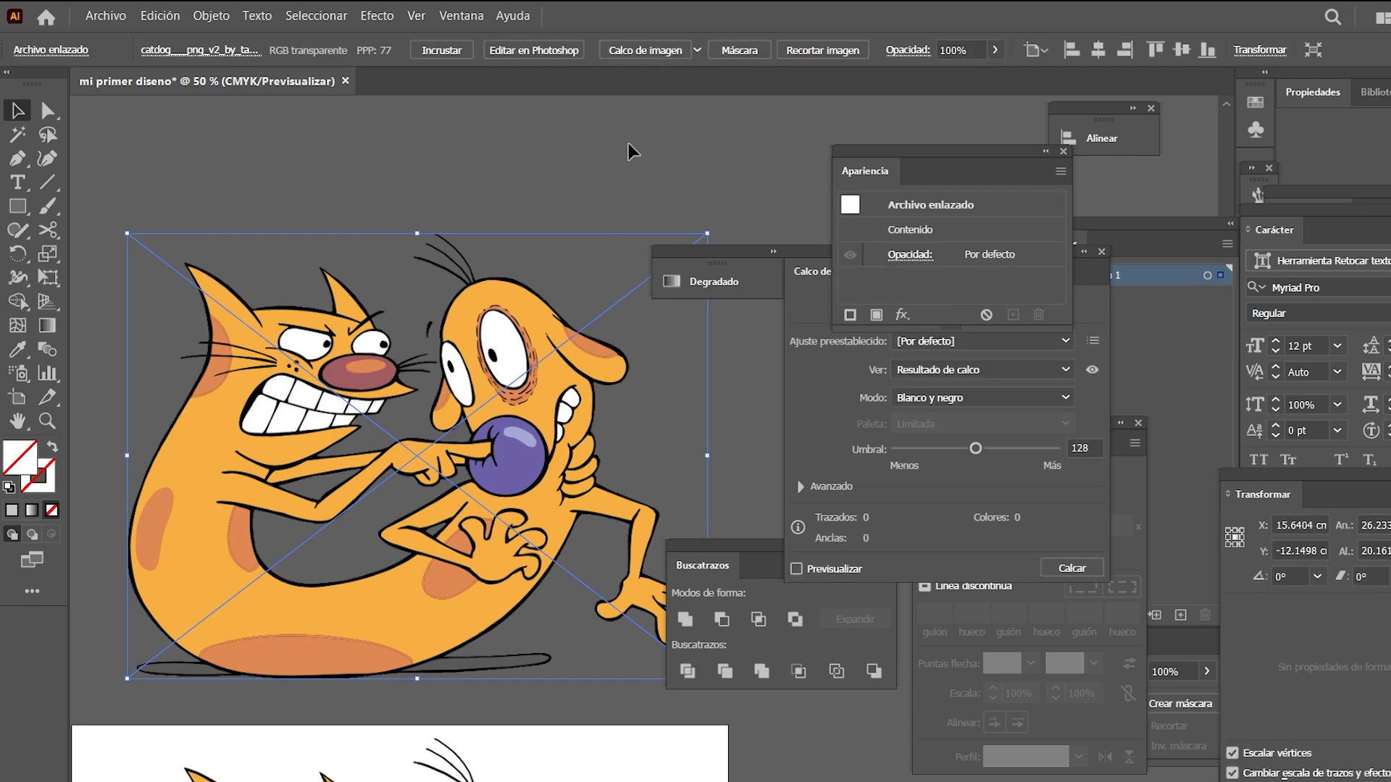
{"action": "left_click", "coordinate": [645, 50]}
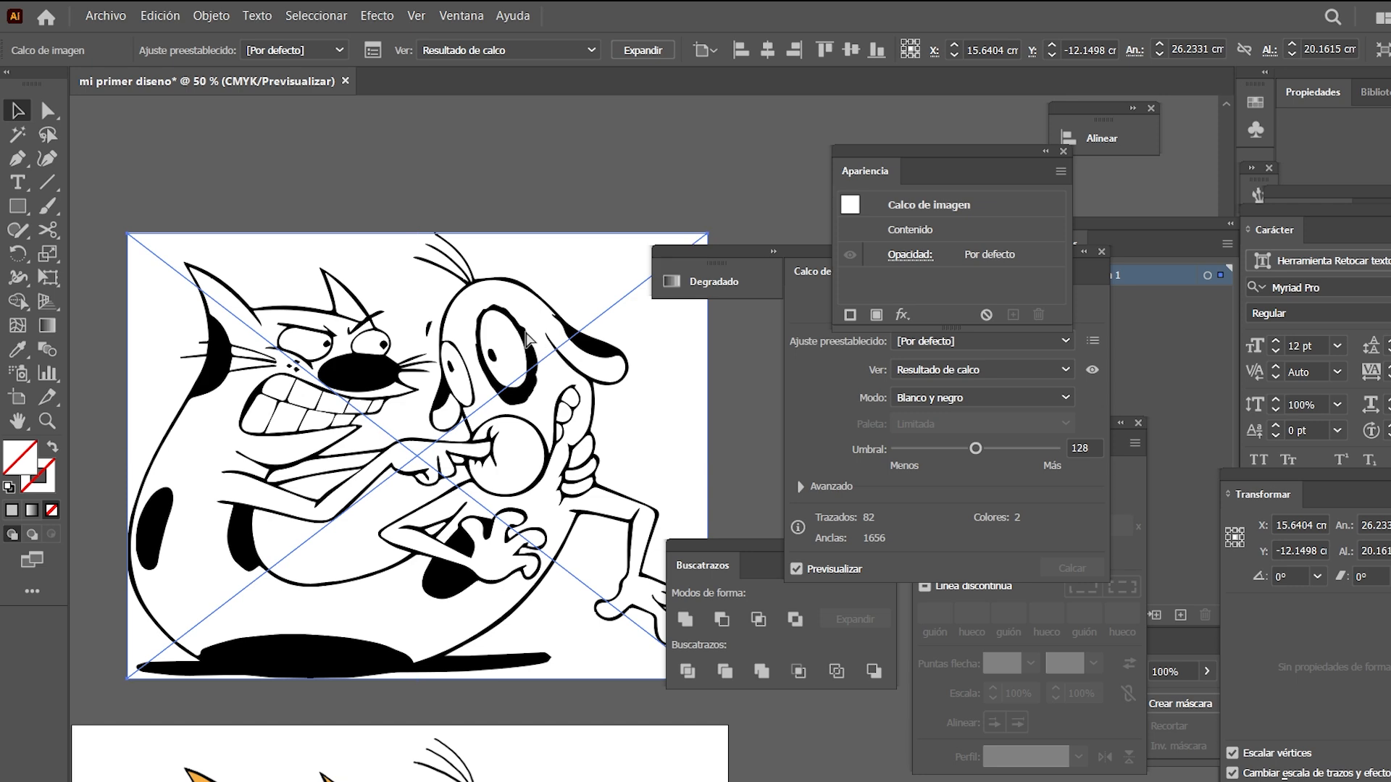
Expand the black-and-white tracing into vector paths and check its anchor points in outline view
{"action": "key", "text": "ctrl+y"}
{"action": "key", "text": "ctrl+y"}
{"action": "left_click", "coordinate": [627, 55]}
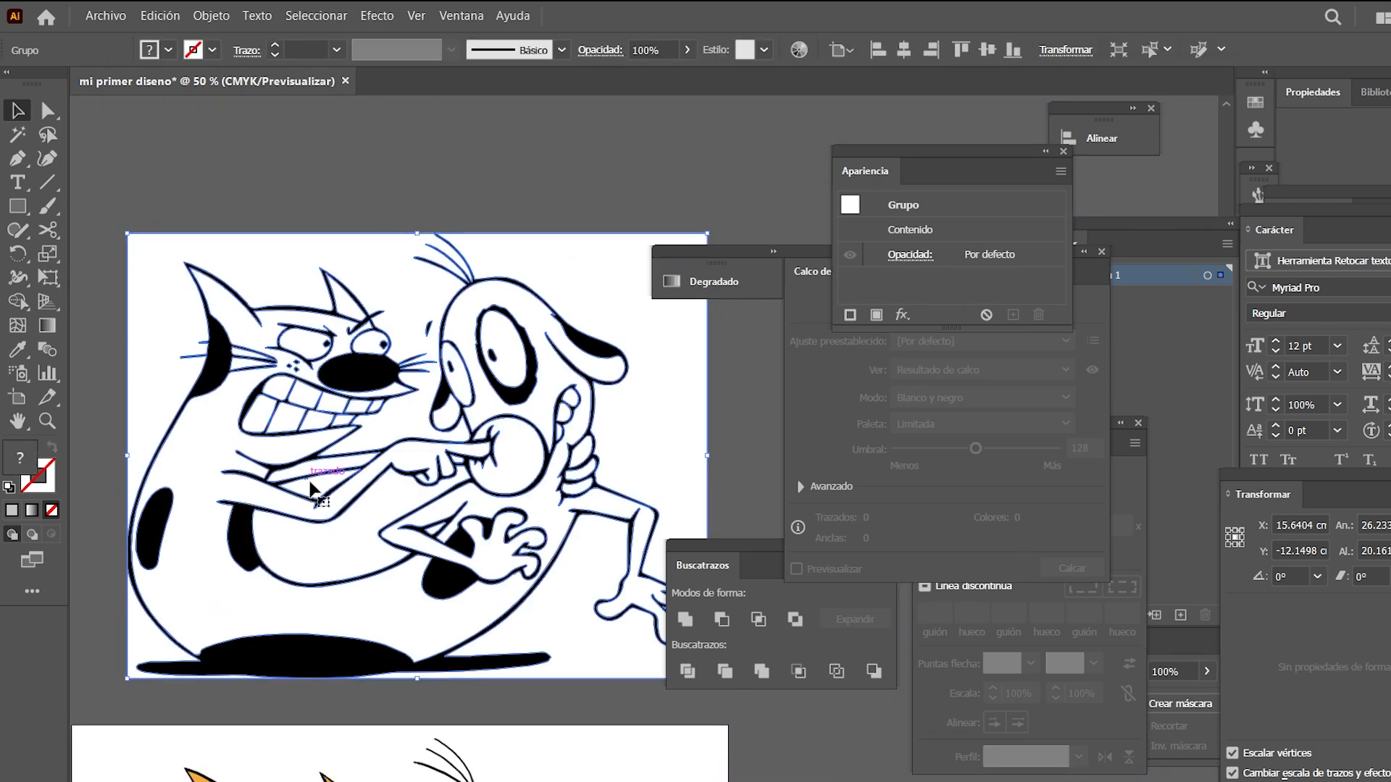
{"action": "key", "text": "ctrl+y"}
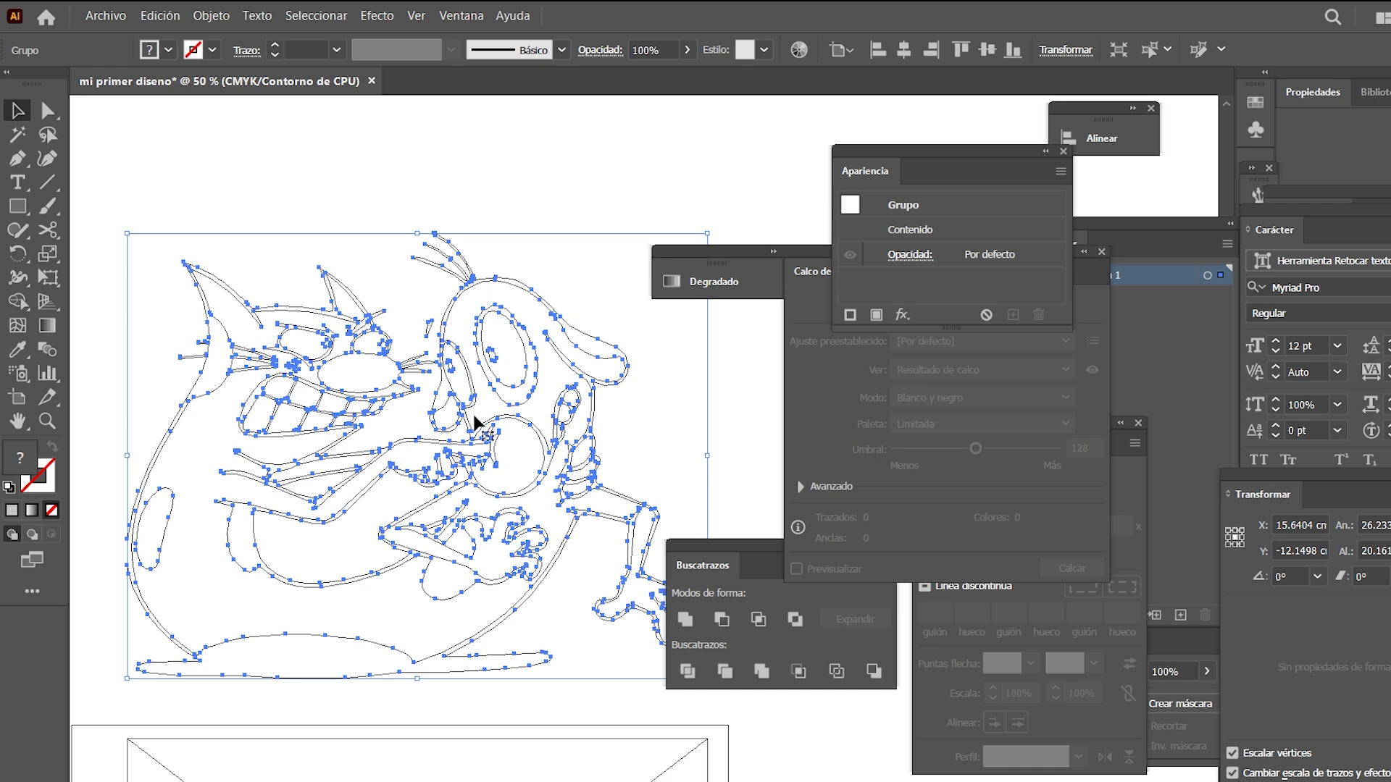
{"action": "key", "text": "ctrl+y"}
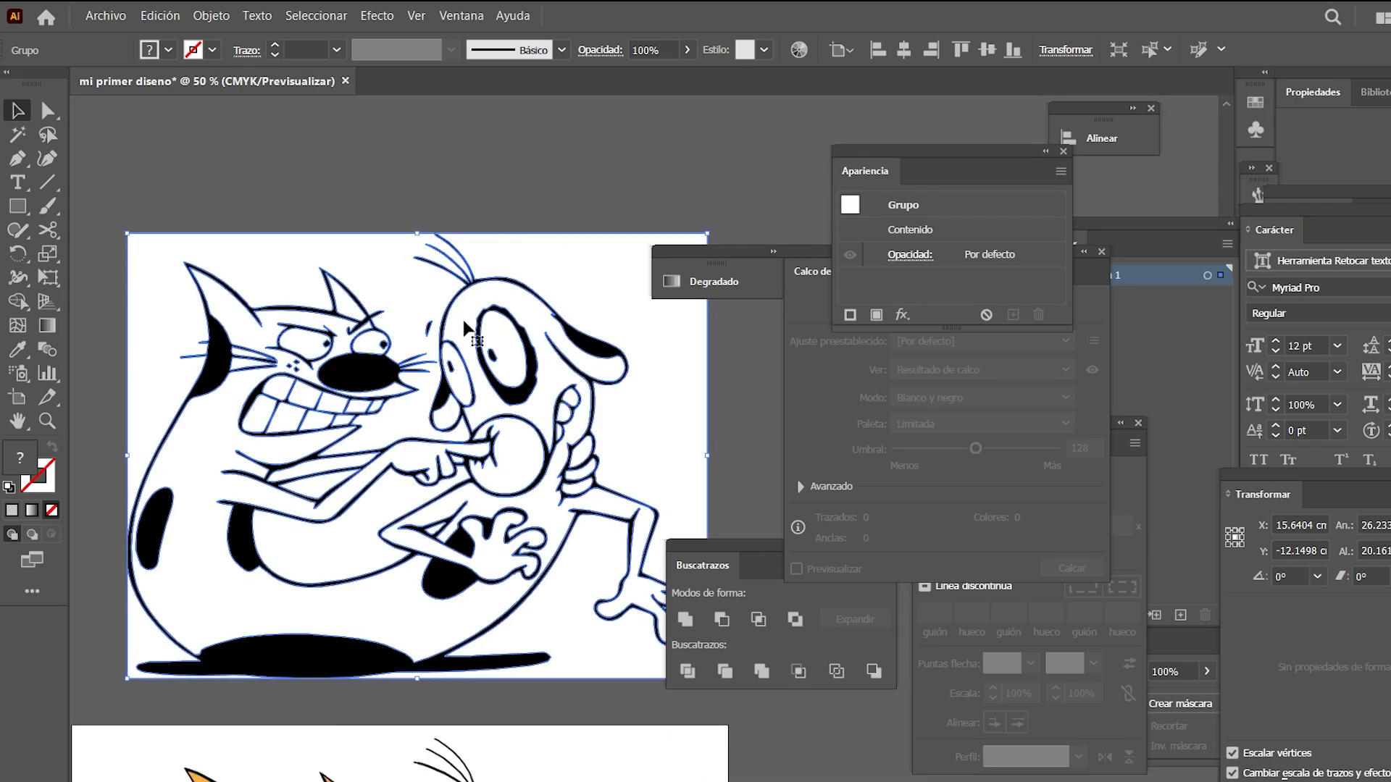
Delete the expanded black-and-white tracing above the artboard
{"action": "key", "text": "z"}
{"action": "left_click", "coordinate": [574, 426], "text": "alt"}
{"action": "left_click", "coordinate": [575, 426], "text": "alt"}
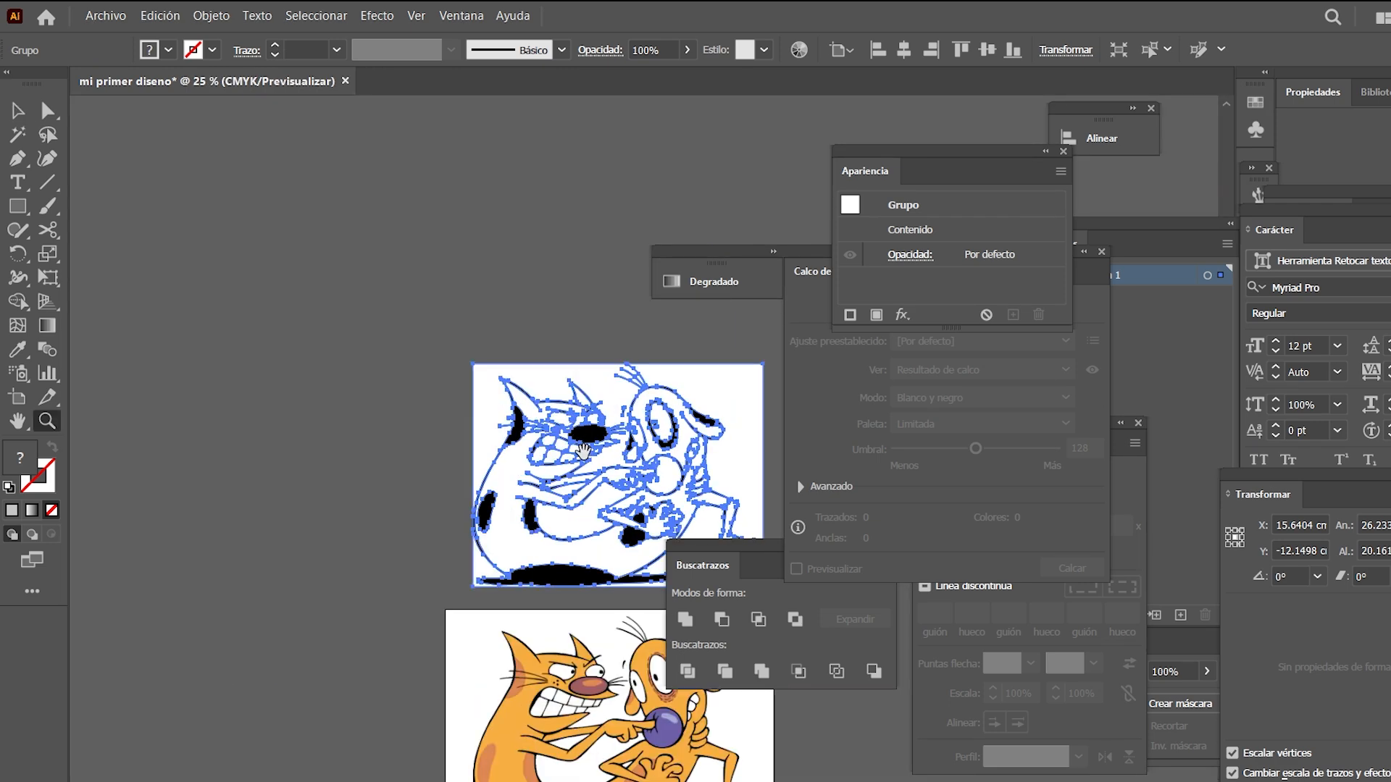
{"action": "left_click_drag", "start_coordinate": [583, 452], "coordinate": [489, 412]}
{"action": "key", "text": "v"}
{"action": "left_click", "coordinate": [624, 411]}
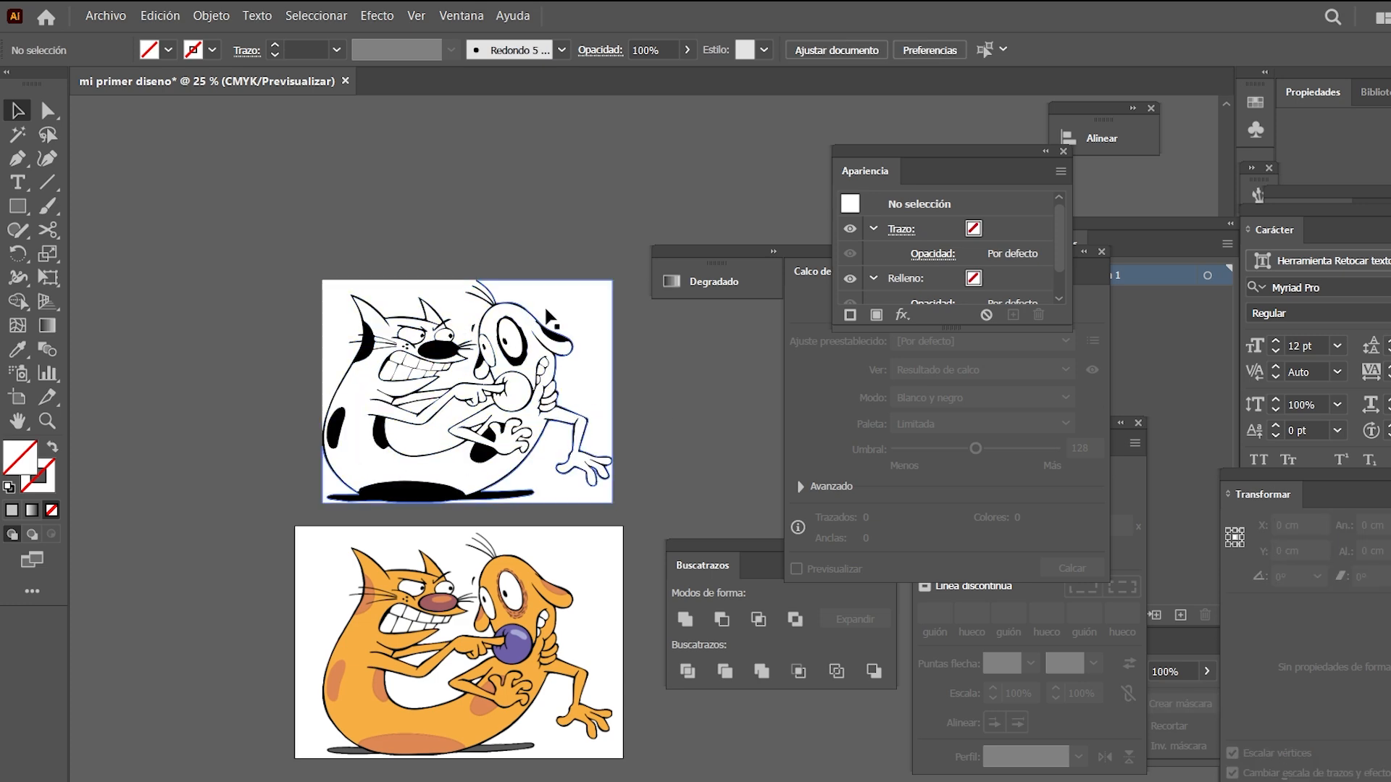
{"action": "left_click_drag", "start_coordinate": [608, 263], "coordinate": [568, 425]}
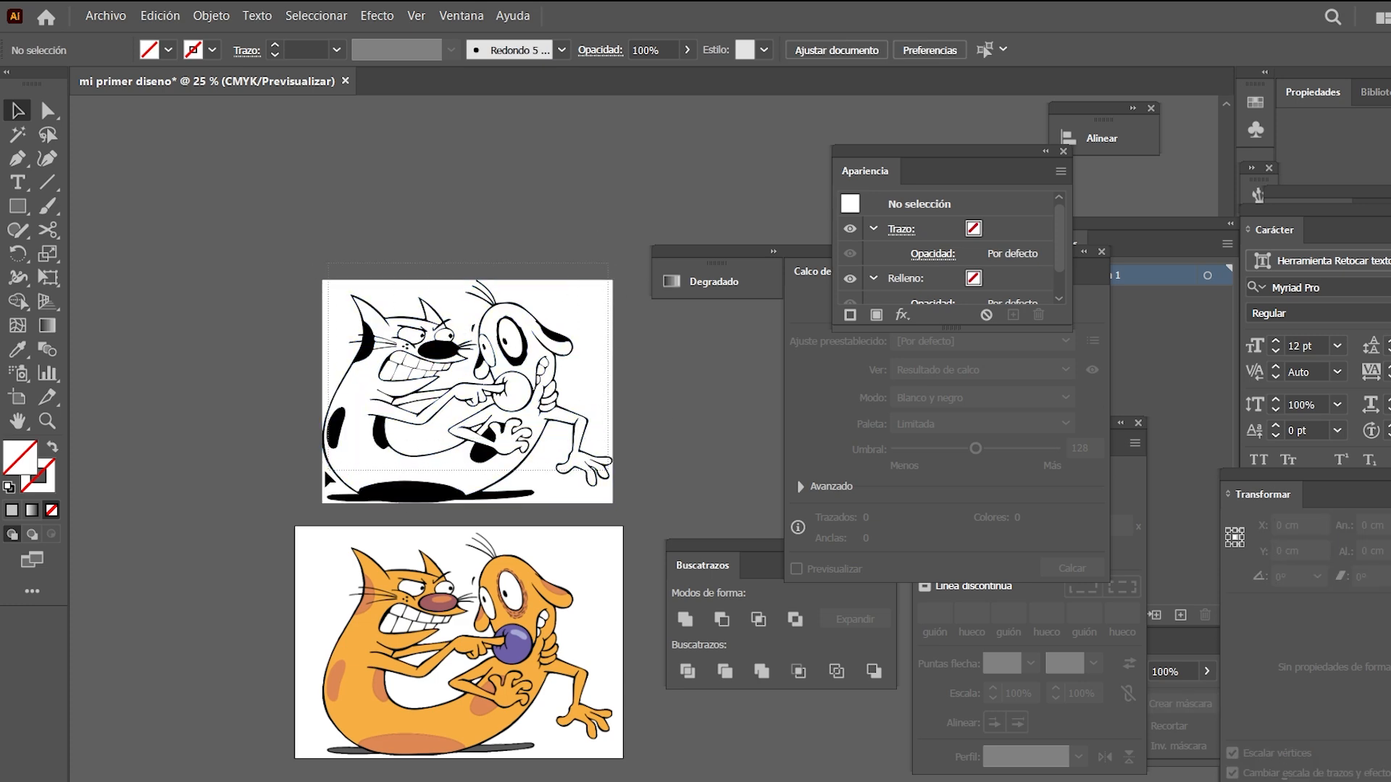
{"action": "left_click_drag", "start_coordinate": [324, 468], "coordinate": [297, 499]}
{"action": "key", "text": "Delete"}
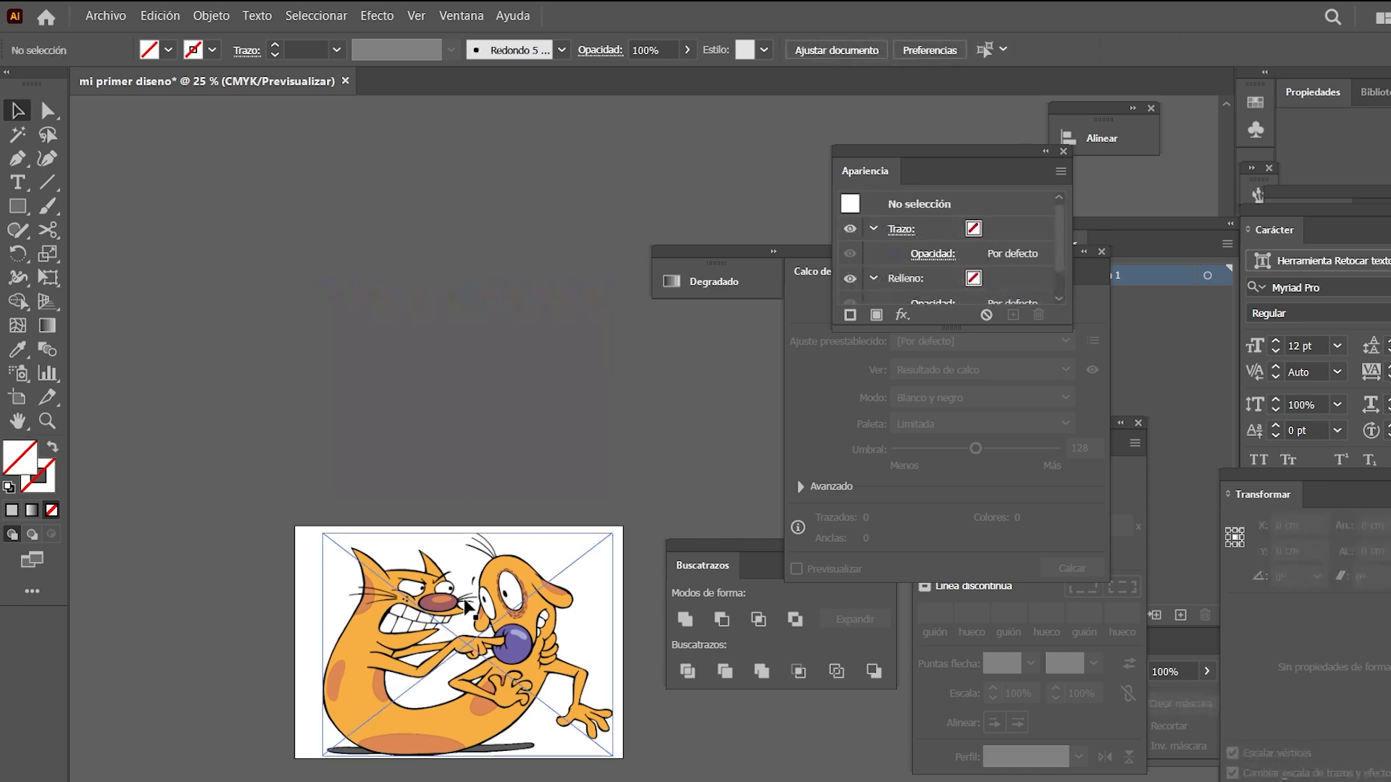
Make a fresh copy of the catdog image above the artboard, centred at about X 15.64 cm, Y -12.80 cm
{"action": "left_click_drag", "start_coordinate": [544, 664], "coordinate": [656, 377], "text": "alt"}
{"action": "key", "text": "z"}
{"action": "left_click_drag", "start_coordinate": [507, 407], "coordinate": [474, 403]}
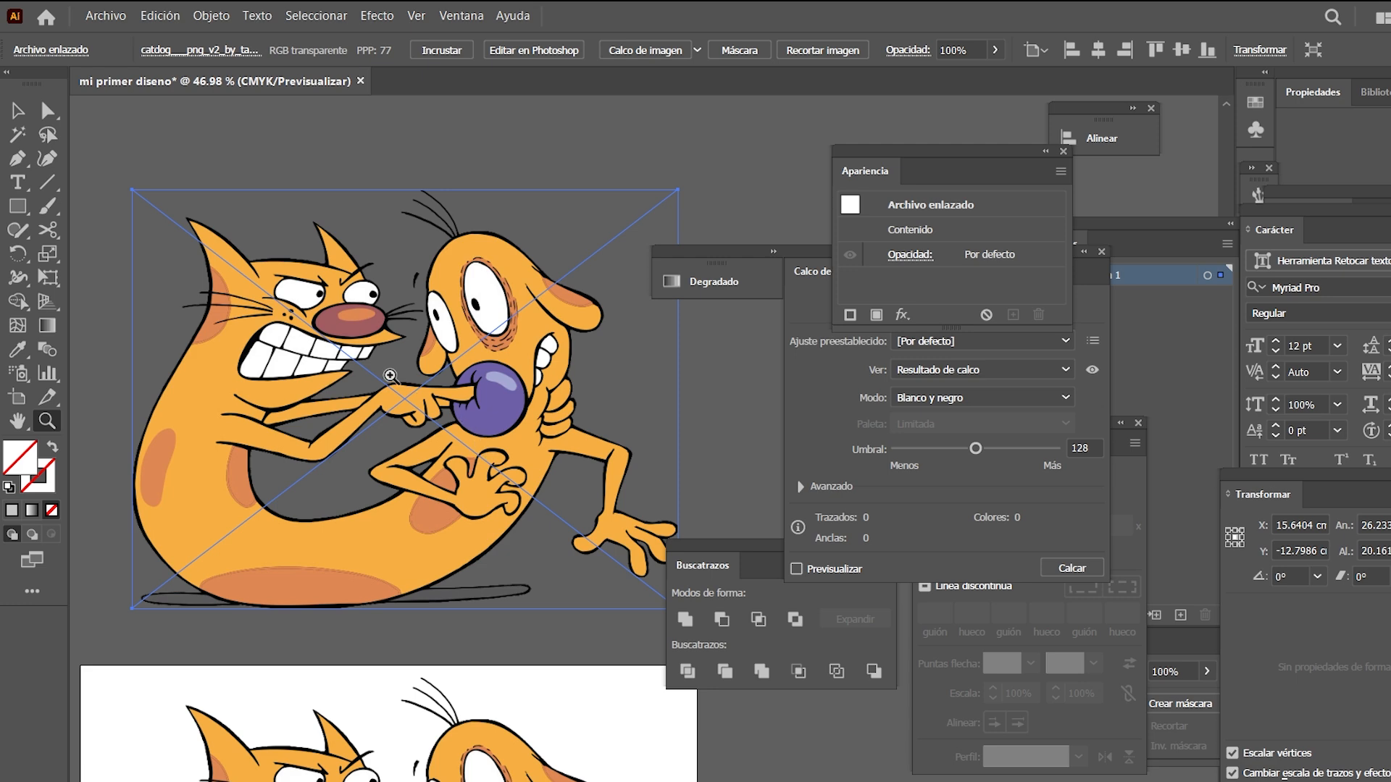
{"action": "left_click_drag", "start_coordinate": [437, 392], "coordinate": [457, 402]}
{"action": "key", "text": "v"}
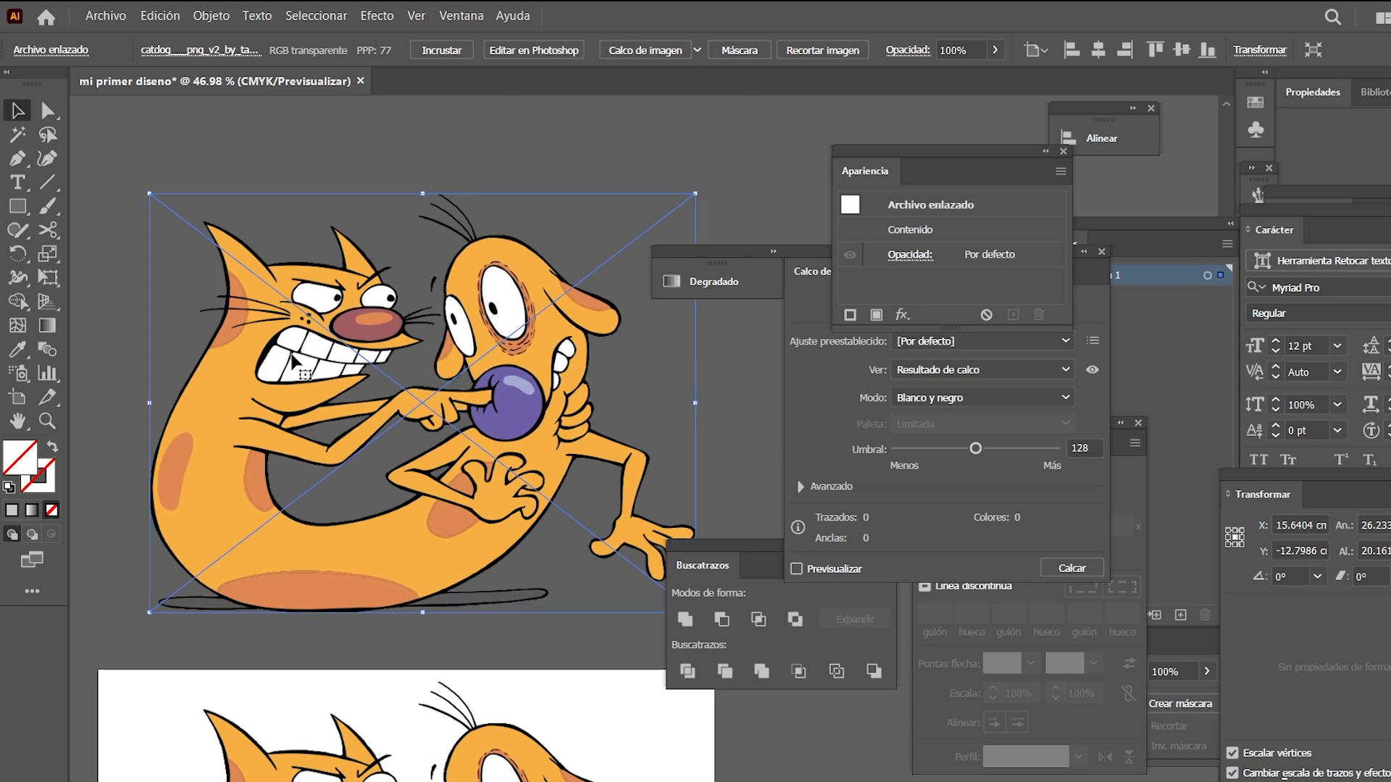
Bring up the Image Trace (Calco de imagen) settings and place them uncovered beside the selected image copy
{"action": "left_click", "coordinate": [449, 17]}
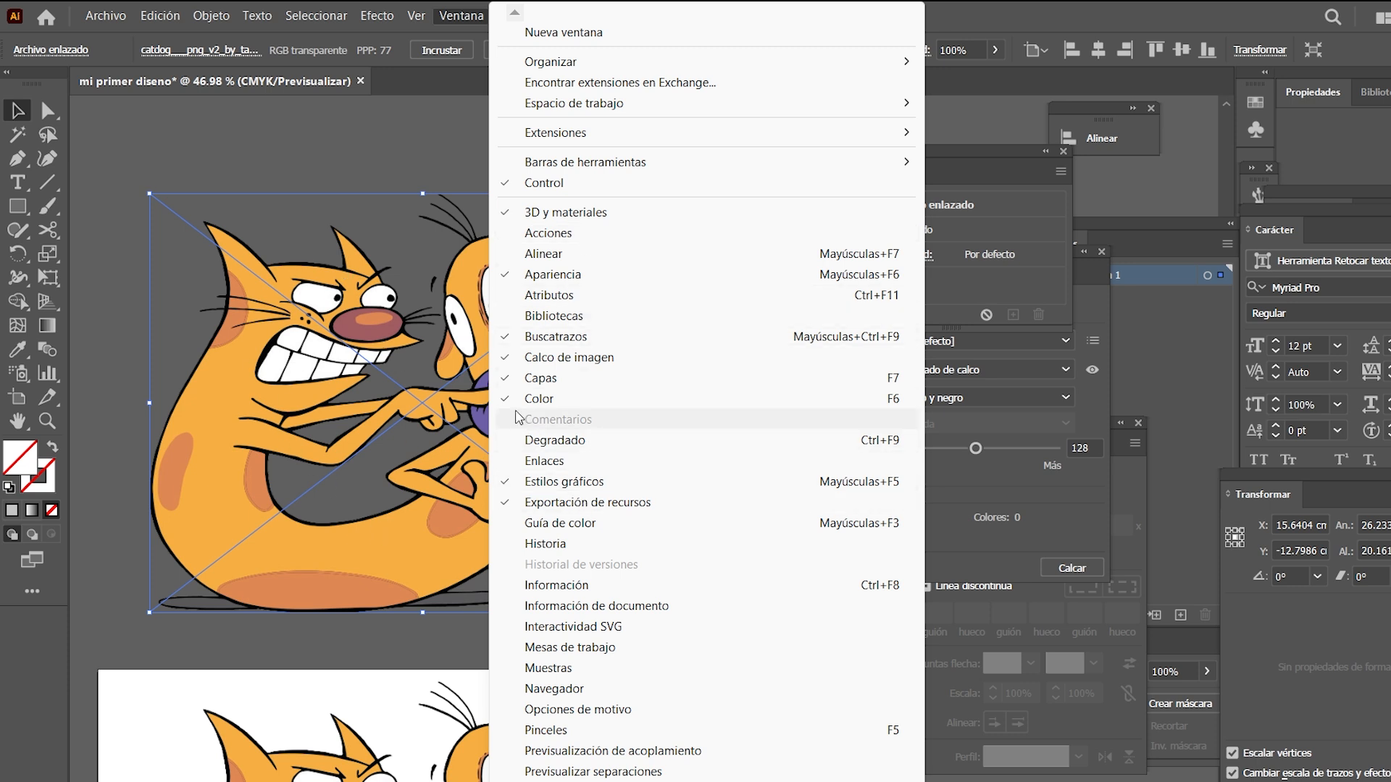
{"action": "left_click", "coordinate": [568, 357]}
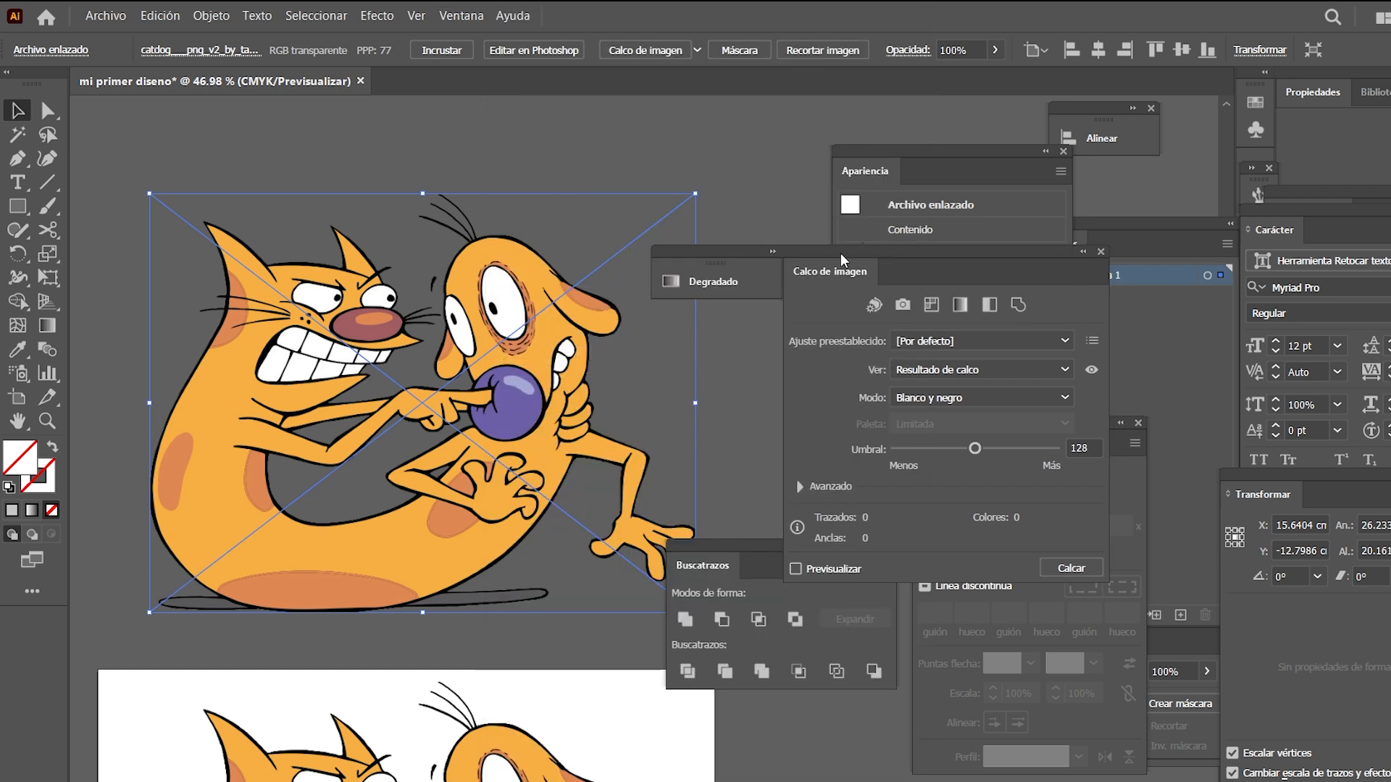
{"action": "left_click_drag", "start_coordinate": [842, 256], "coordinate": [695, 162]}
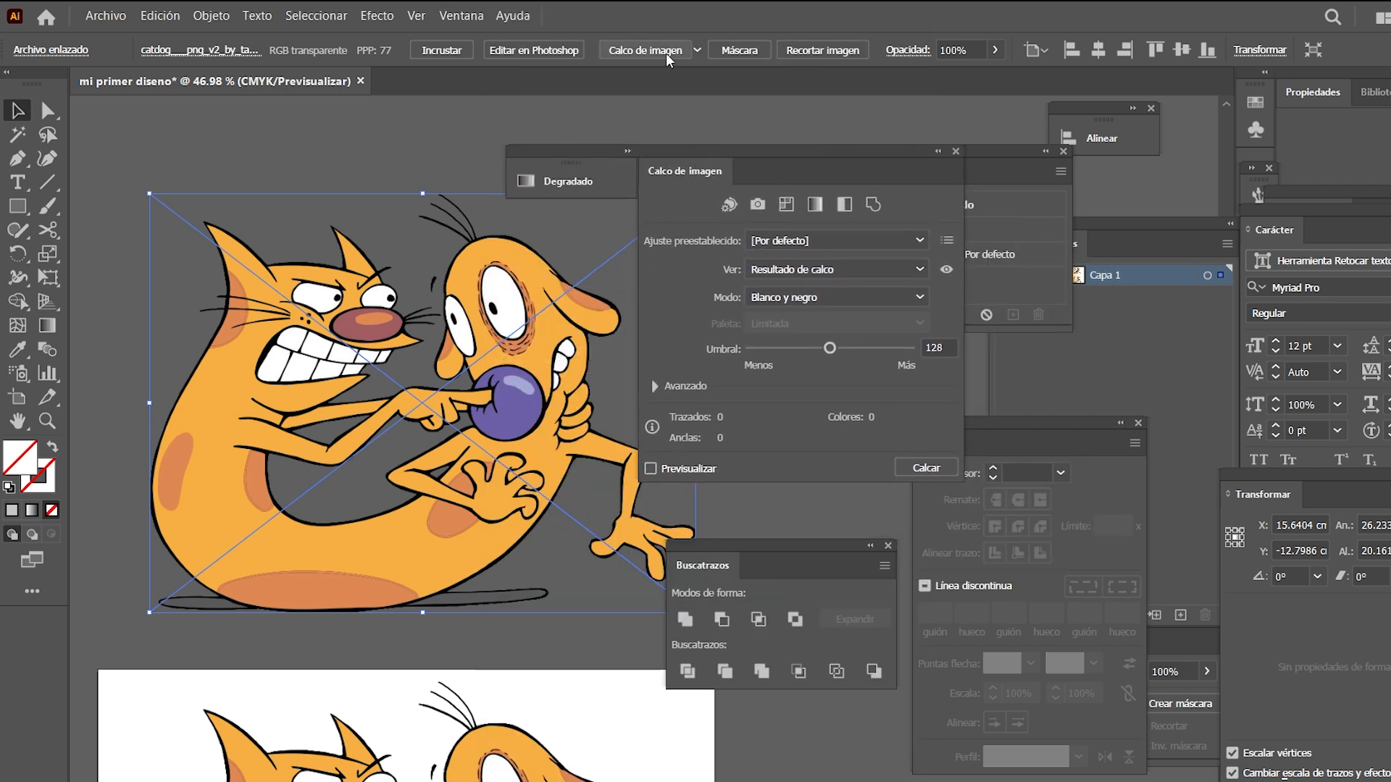
{"action": "left_click", "coordinate": [471, 20]}
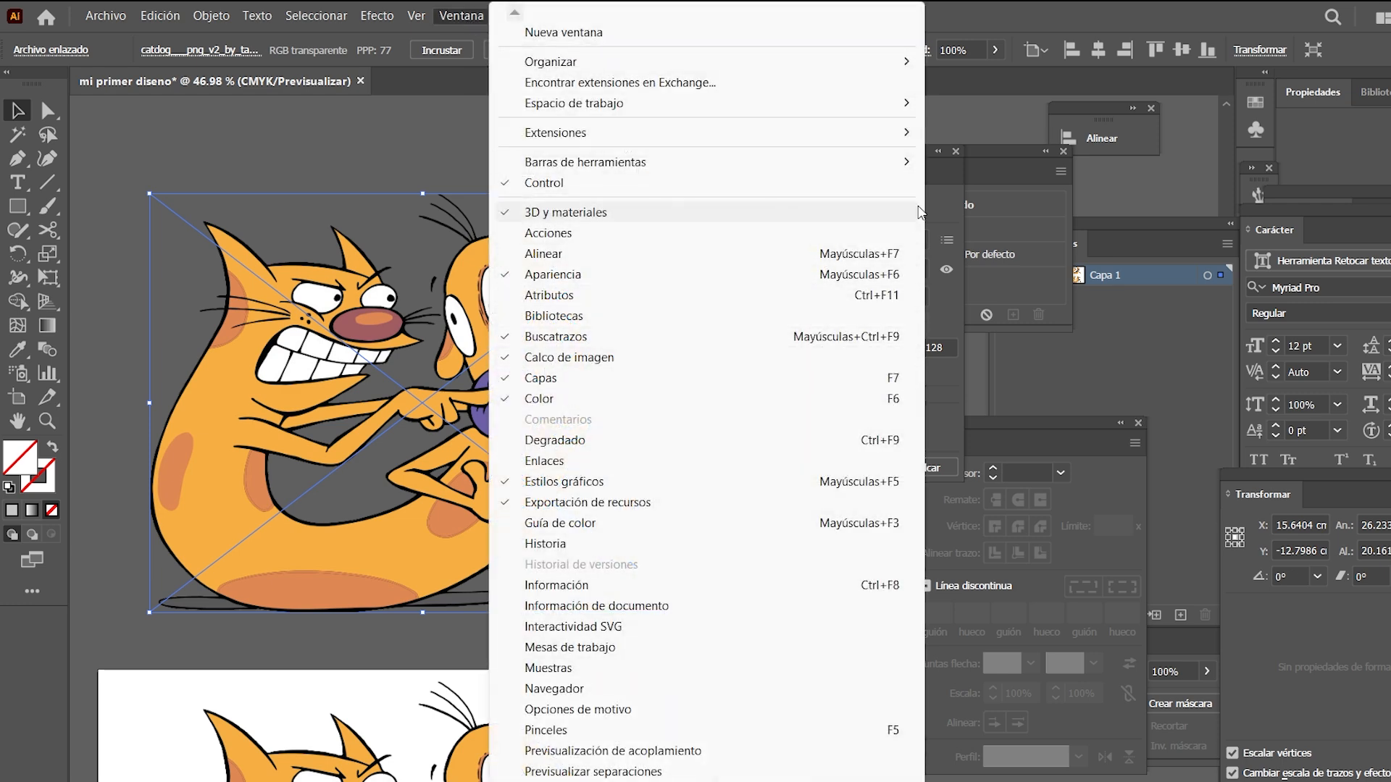
{"action": "left_click", "coordinate": [946, 215]}
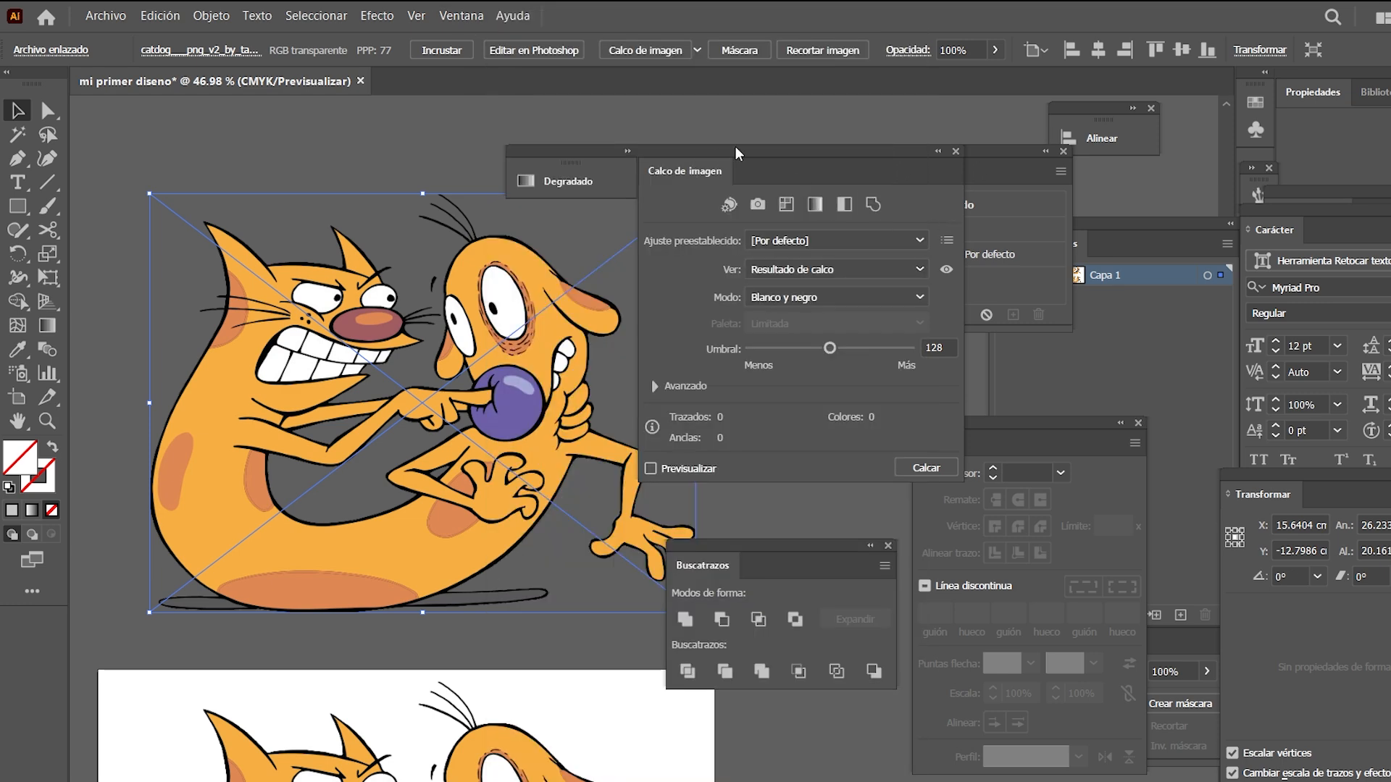
{"action": "mouse_move", "coordinate": [735, 152]}
{"action": "left_mouse_down"}
{"action": "mouse_move", "coordinate": [693, 133]}
{"action": "mouse_move", "coordinate": [750, 136]}
{"action": "left_mouse_up"}
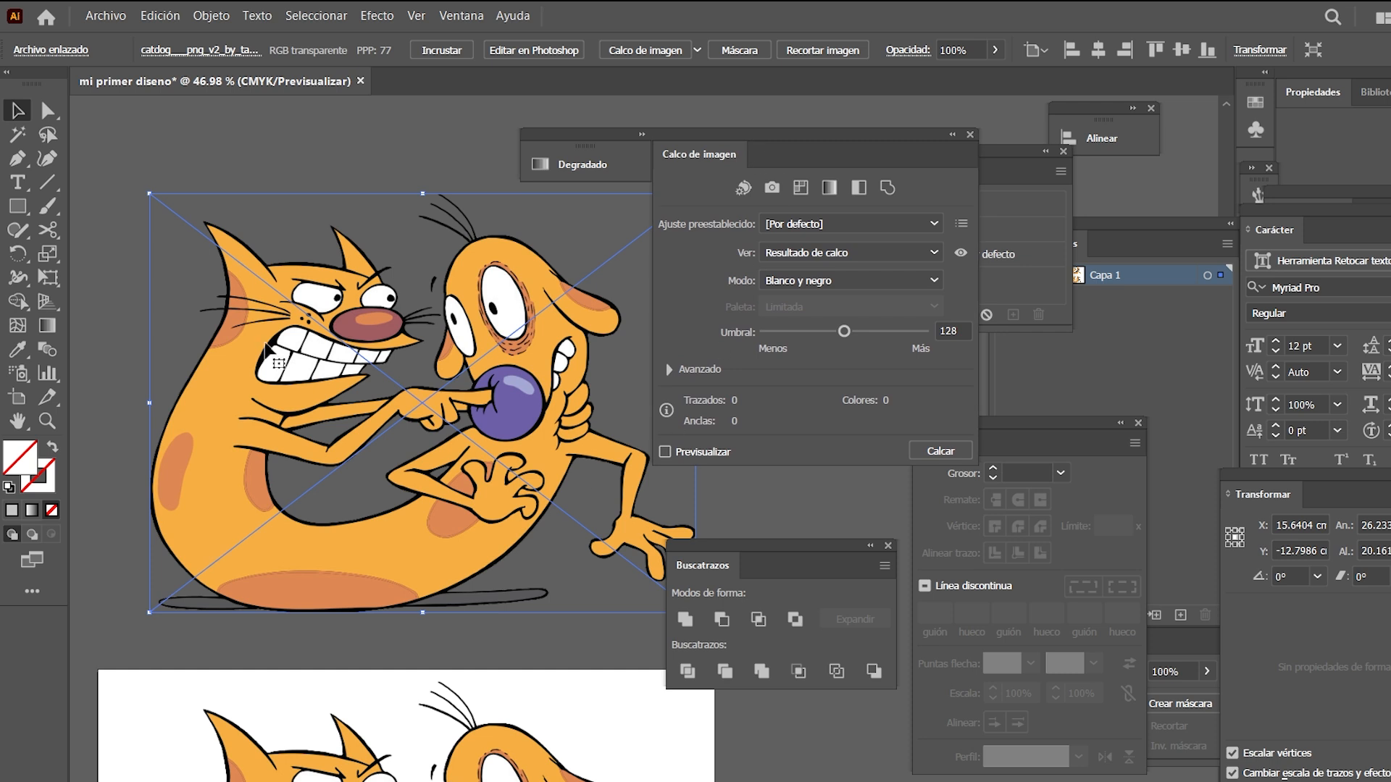
Trace the image copy with the 16 colores preset, with Trazados set to 69% and Vértices to 43%
{"action": "left_click", "coordinate": [922, 222]}
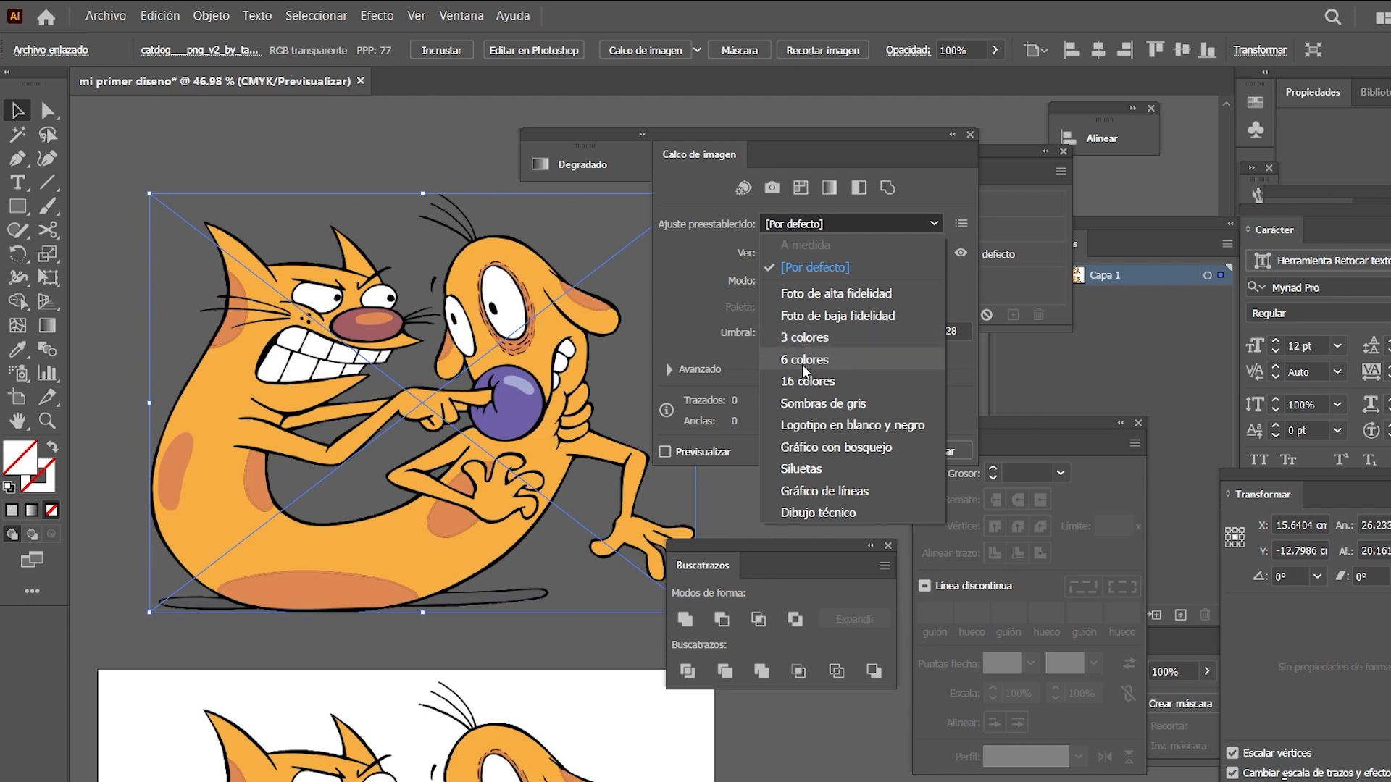
{"action": "left_click", "coordinate": [802, 384]}
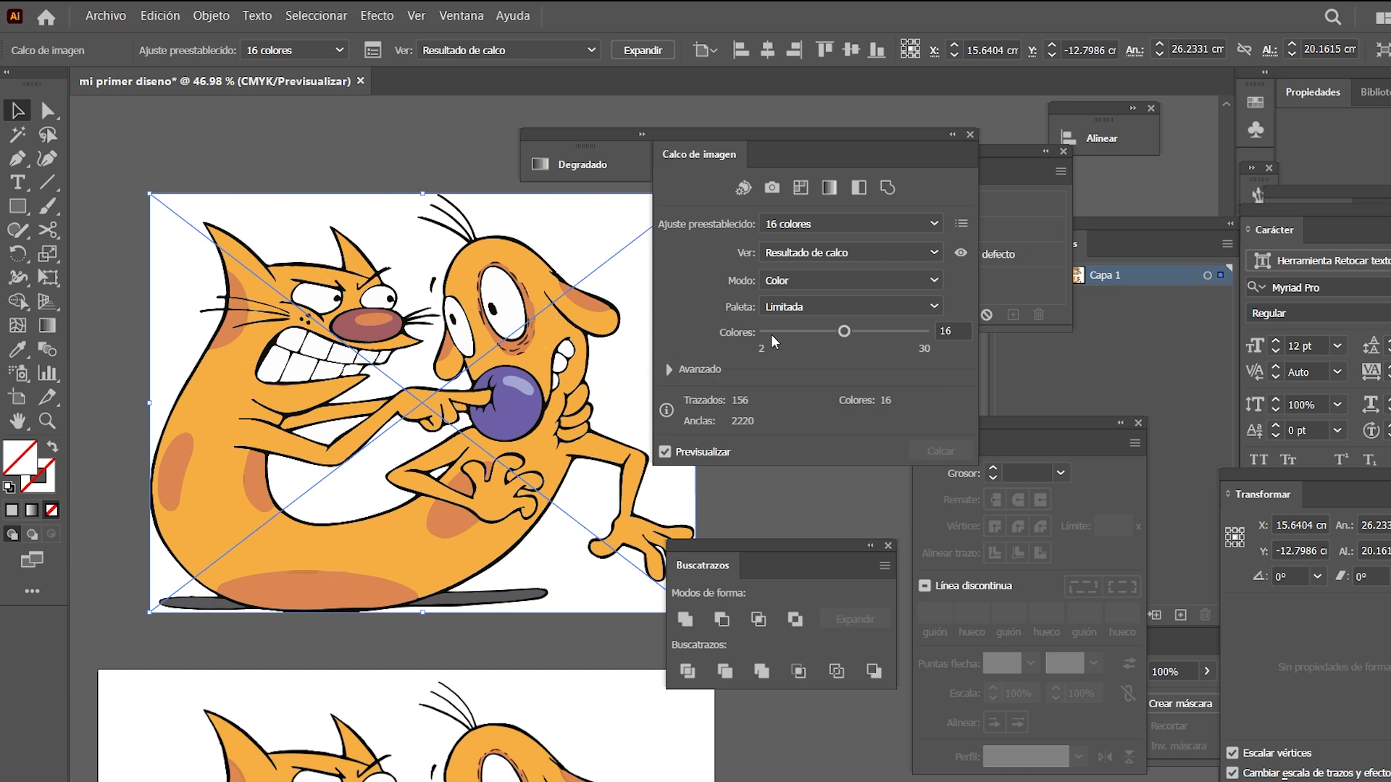
{"action": "left_click", "coordinate": [665, 370]}
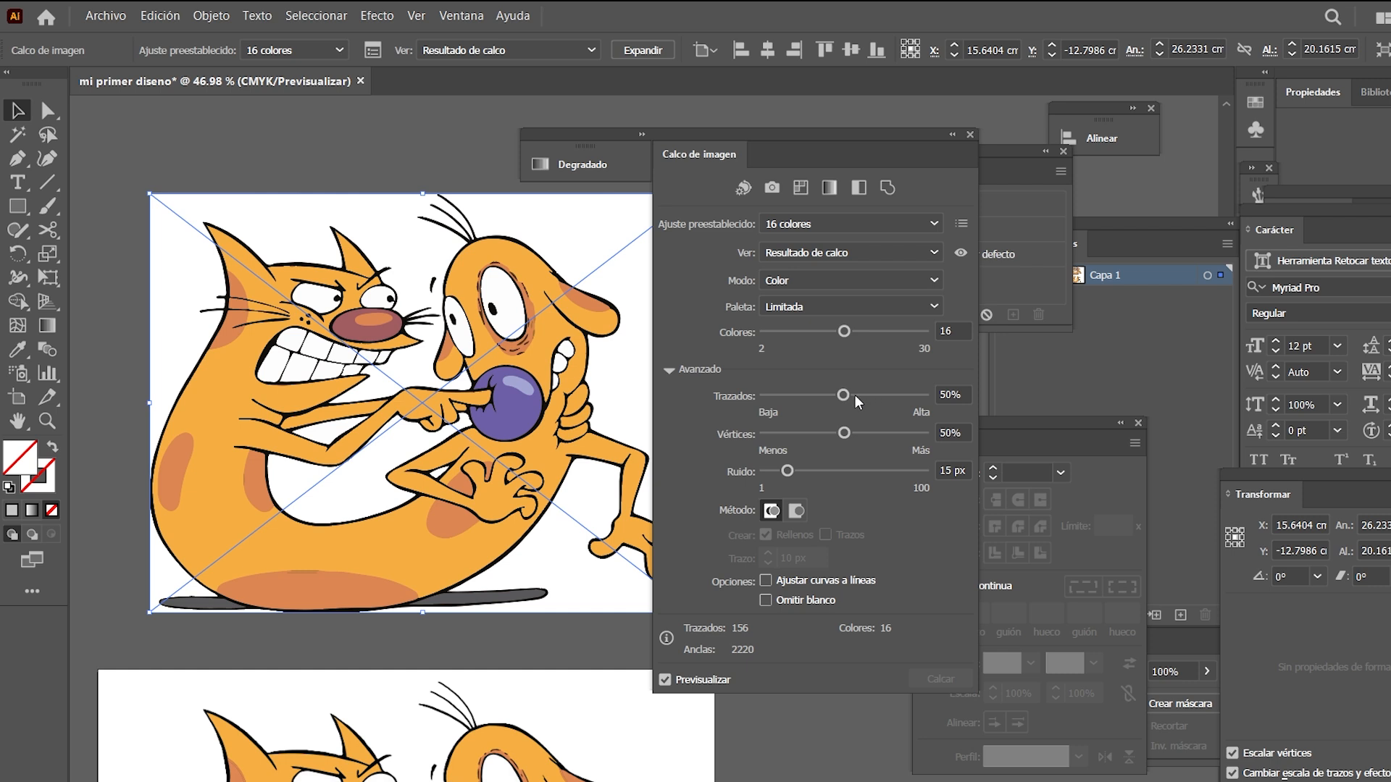
{"action": "left_click_drag", "start_coordinate": [877, 392], "coordinate": [879, 391]}
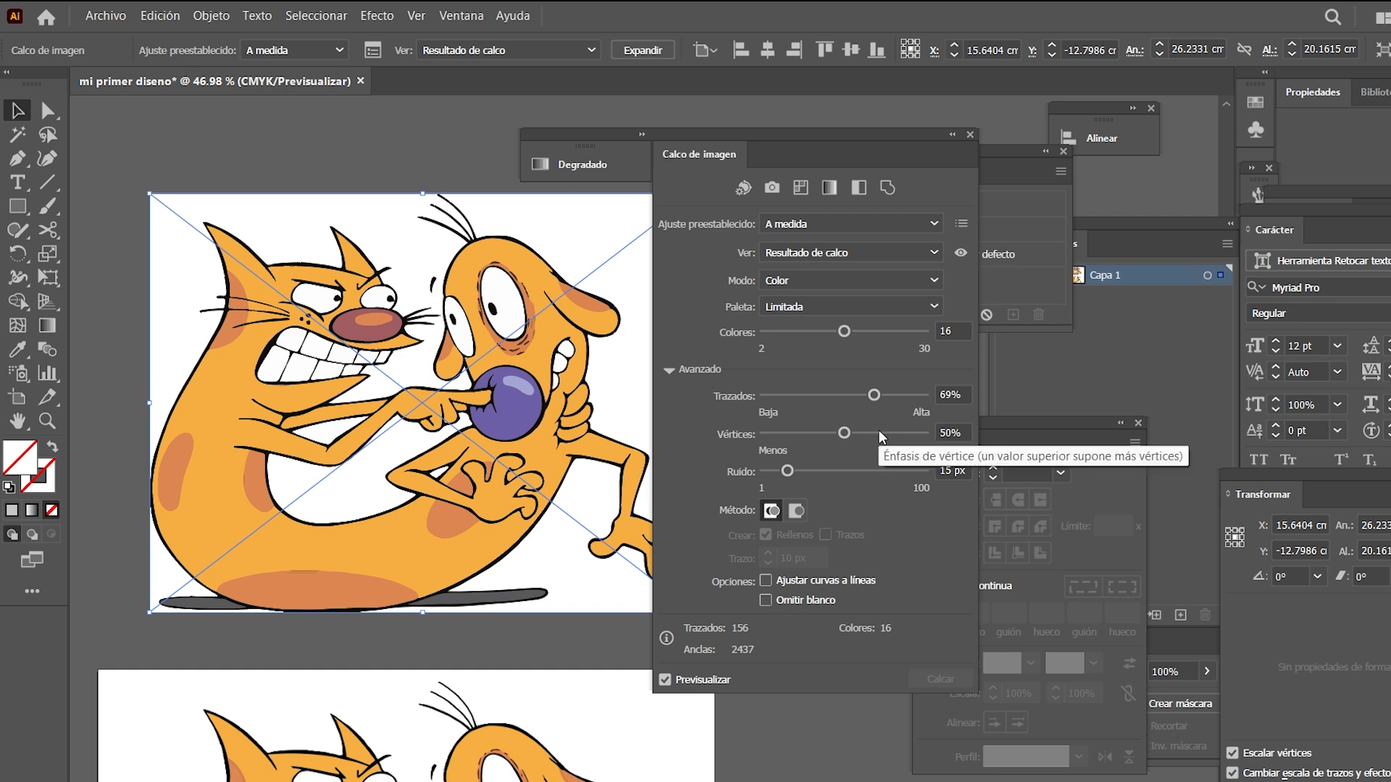
{"action": "left_click", "coordinate": [834, 433]}
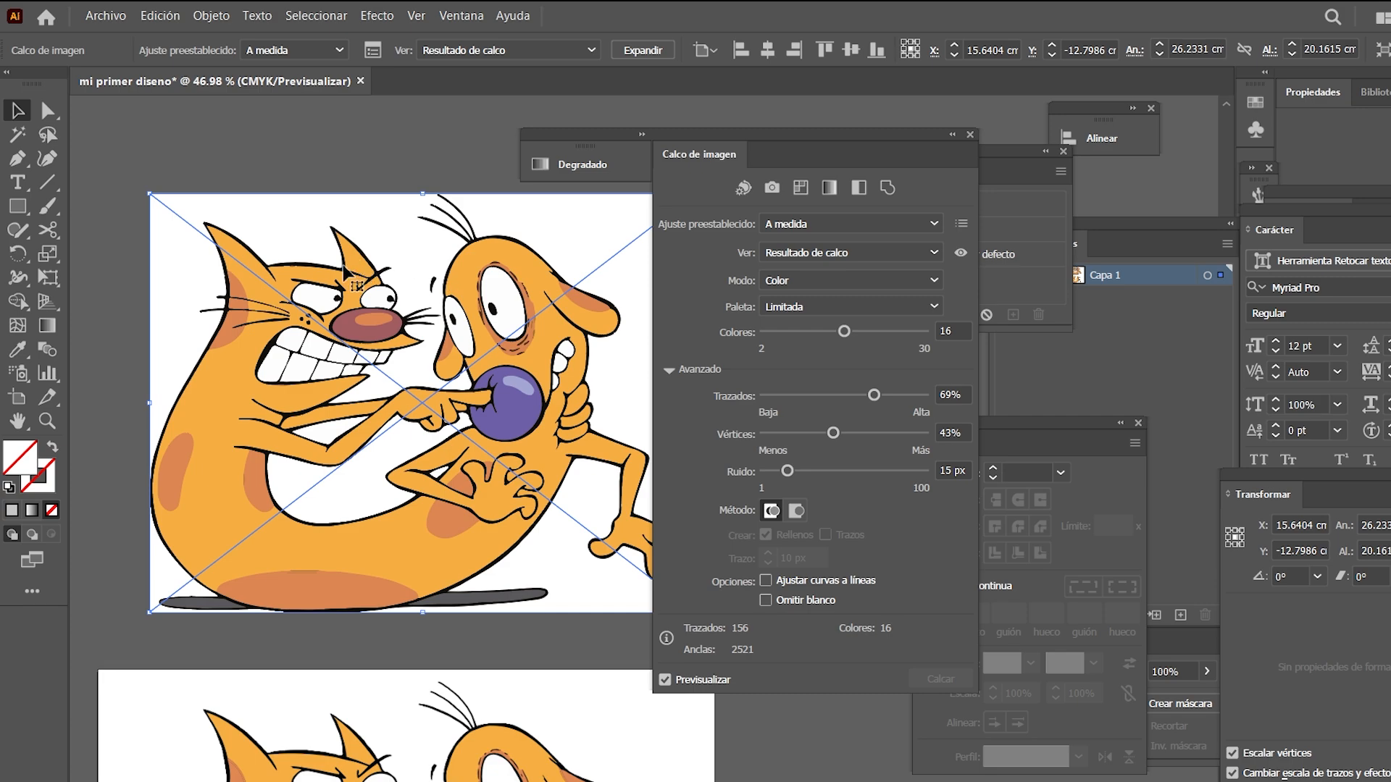
Examine the traced outlines around the cat's eye, nose and whiskers at close range
{"action": "key", "text": "z"}
{"action": "left_click_drag", "start_coordinate": [354, 273], "coordinate": [368, 473]}
{"action": "left_click_drag", "start_coordinate": [472, 555], "coordinate": [347, 579]}
{"action": "left_click_drag", "start_coordinate": [406, 463], "coordinate": [554, 455]}
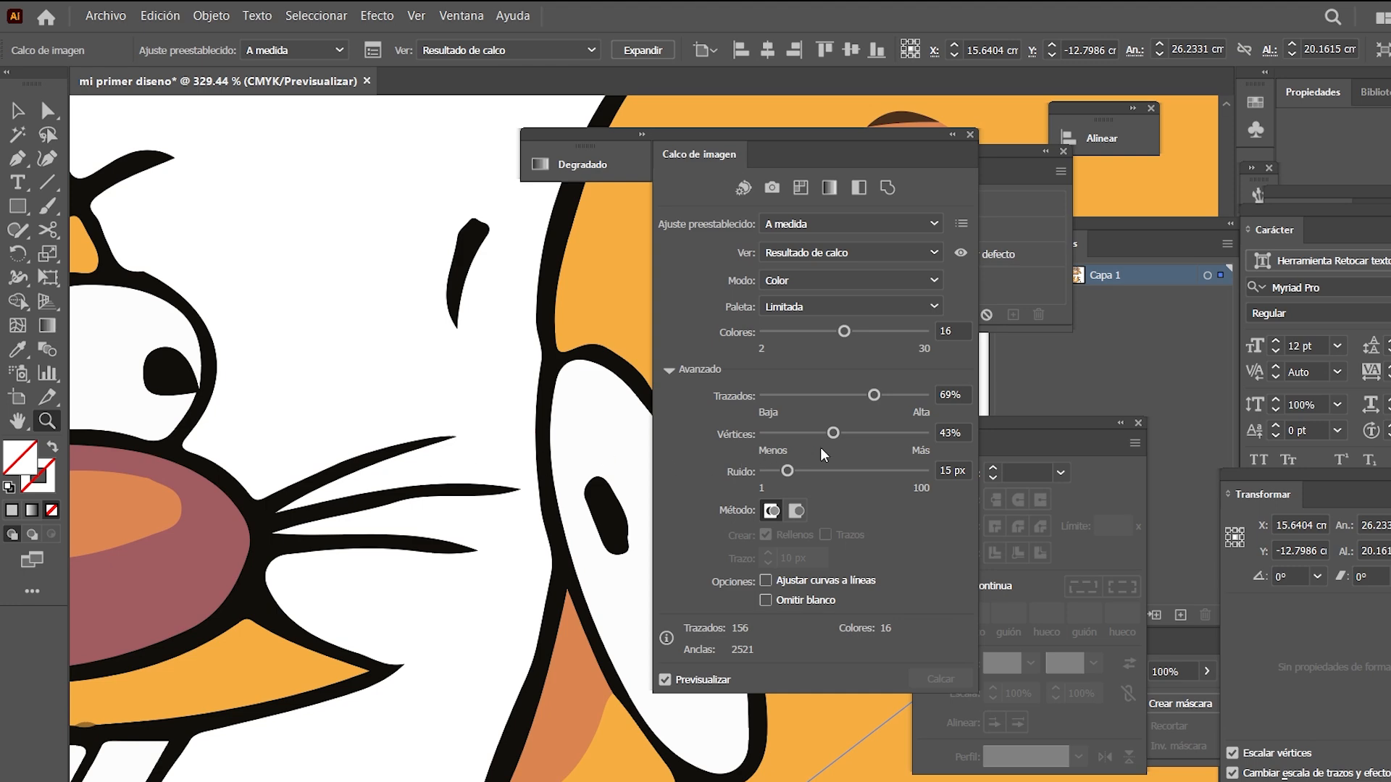
Turn on Omitir blanco in the trace options so the white areas are left out of the traced copy
{"action": "left_click_drag", "start_coordinate": [510, 503], "coordinate": [344, 474]}
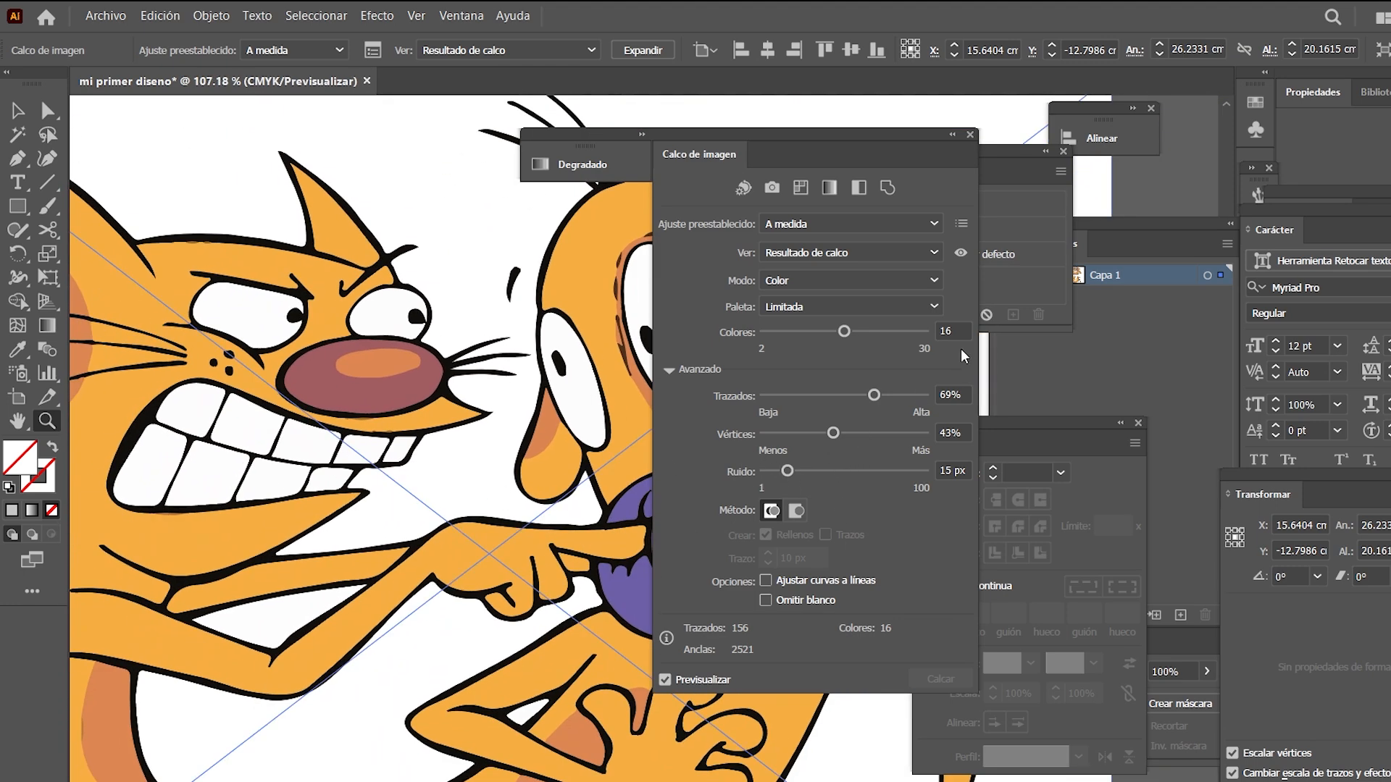
{"action": "left_click", "coordinate": [766, 601]}
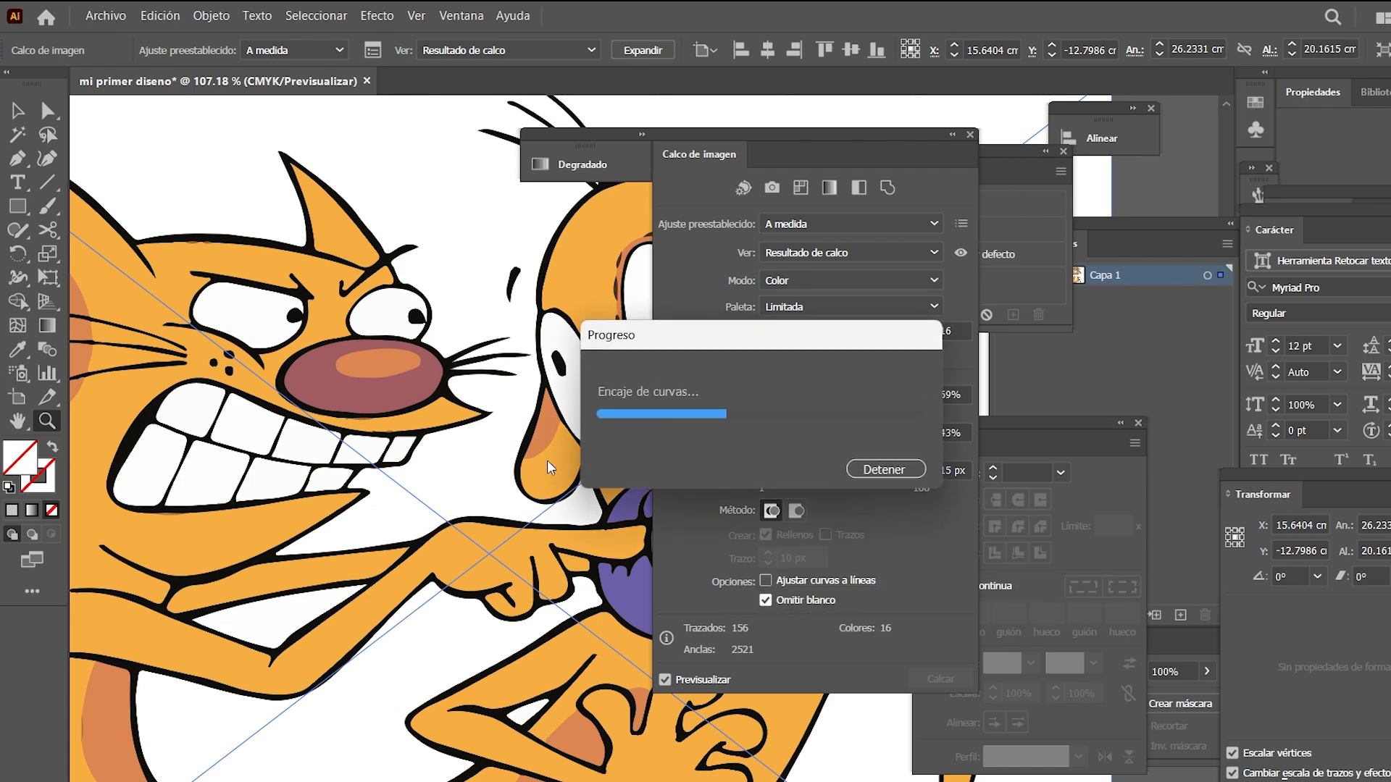
{"action": "left_click_drag", "start_coordinate": [511, 454], "coordinate": [340, 475]}
{"action": "left_click_drag", "start_coordinate": [441, 489], "coordinate": [317, 324]}
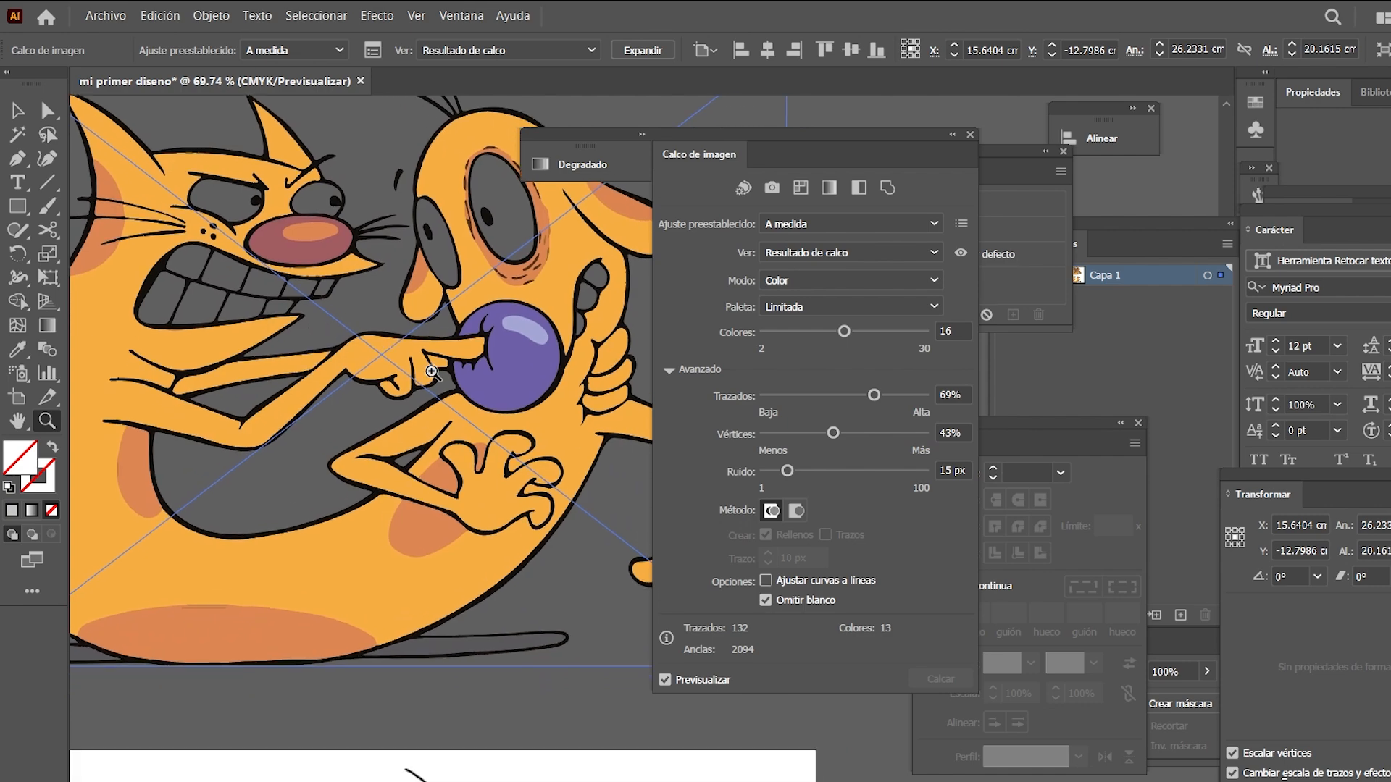
Examine the traced copy without white, checking the eyes, the teeth and the area around the figure
{"action": "left_click_drag", "start_coordinate": [433, 372], "coordinate": [355, 380]}
{"action": "left_click_drag", "start_coordinate": [430, 730], "coordinate": [489, 567]}
{"action": "left_click_drag", "start_coordinate": [481, 479], "coordinate": [389, 638]}
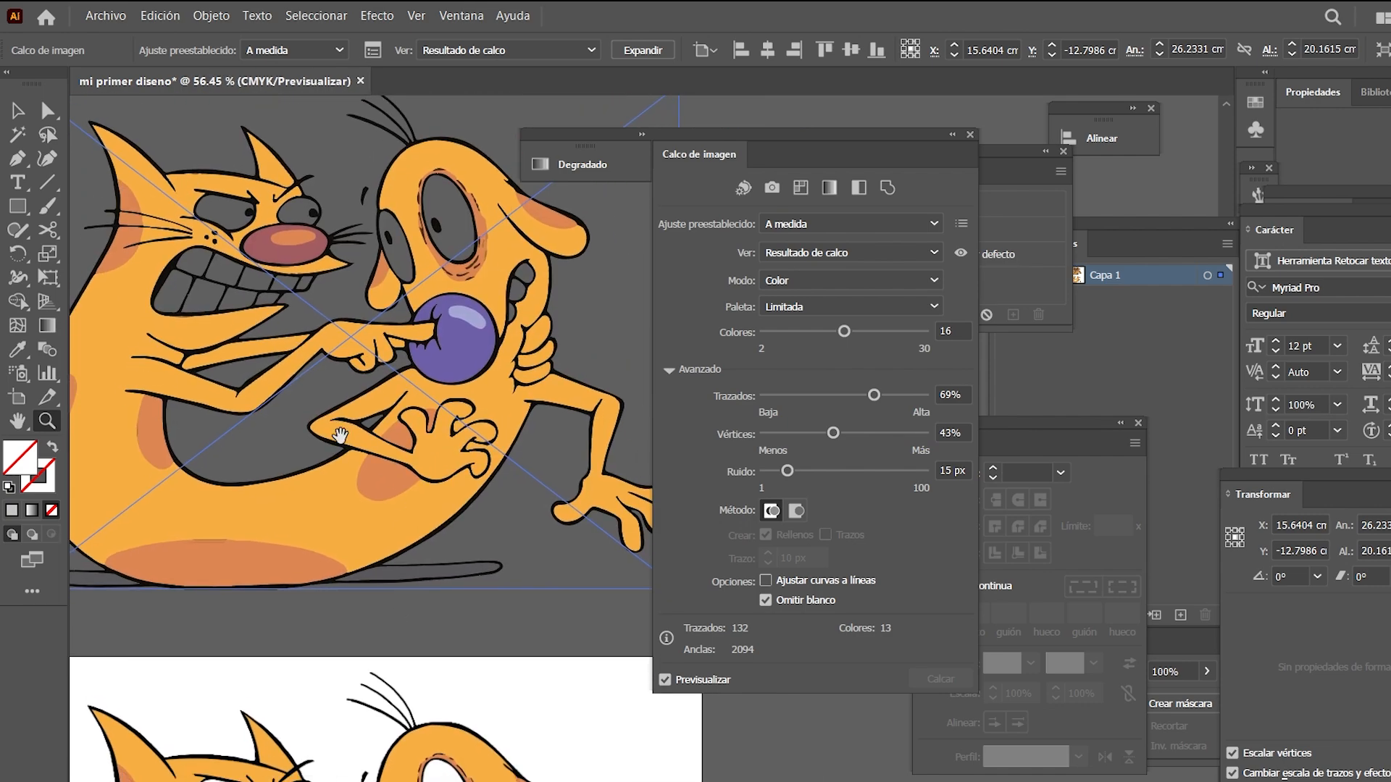
{"action": "left_click_drag", "start_coordinate": [231, 292], "coordinate": [323, 404]}
{"action": "scroll", "coordinate": [417, 424], "scroll_direction": "up", "scroll_amount": 2}
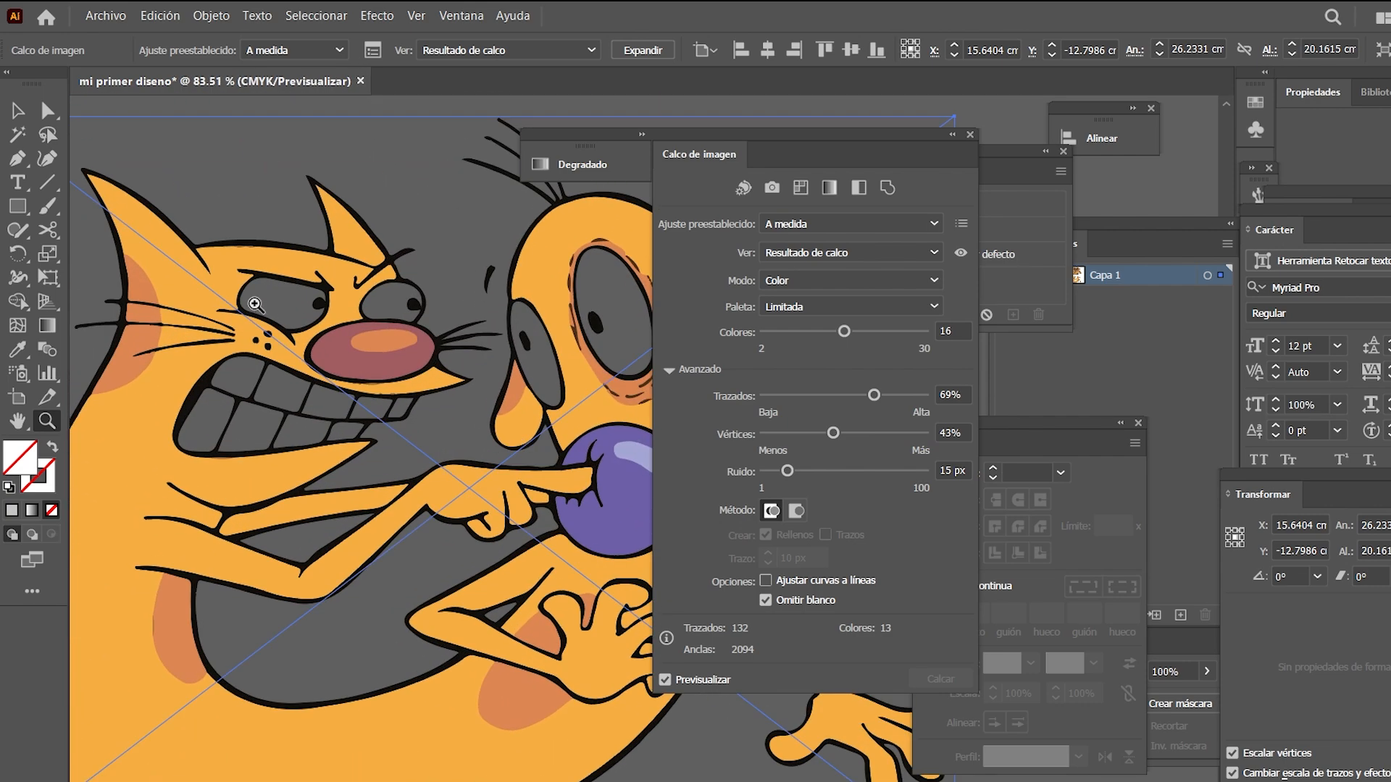
{"action": "left_click_drag", "start_coordinate": [446, 431], "coordinate": [339, 457]}
{"action": "scroll", "coordinate": [403, 522], "scroll_direction": "down", "scroll_amount": 3}
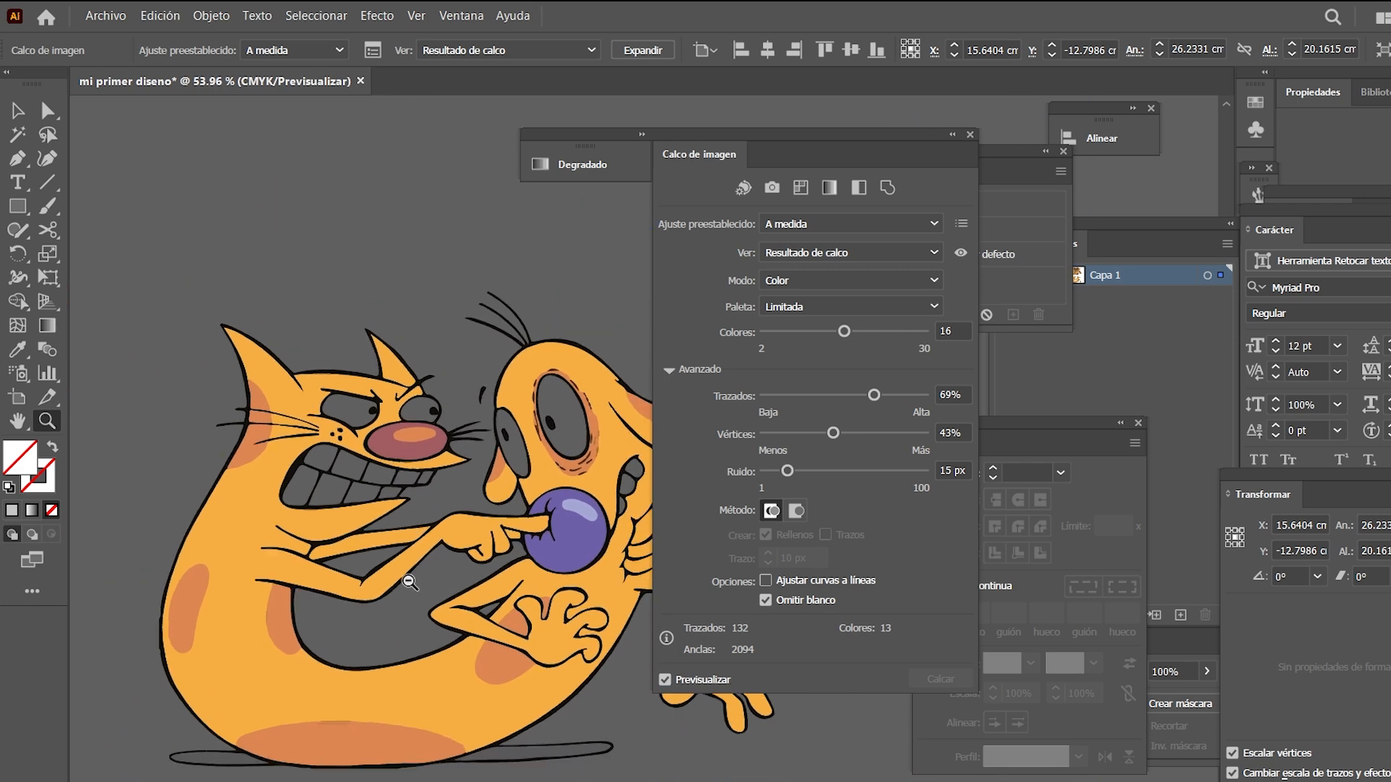
{"action": "scroll", "coordinate": [442, 592], "scroll_direction": "down", "scroll_amount": 2}
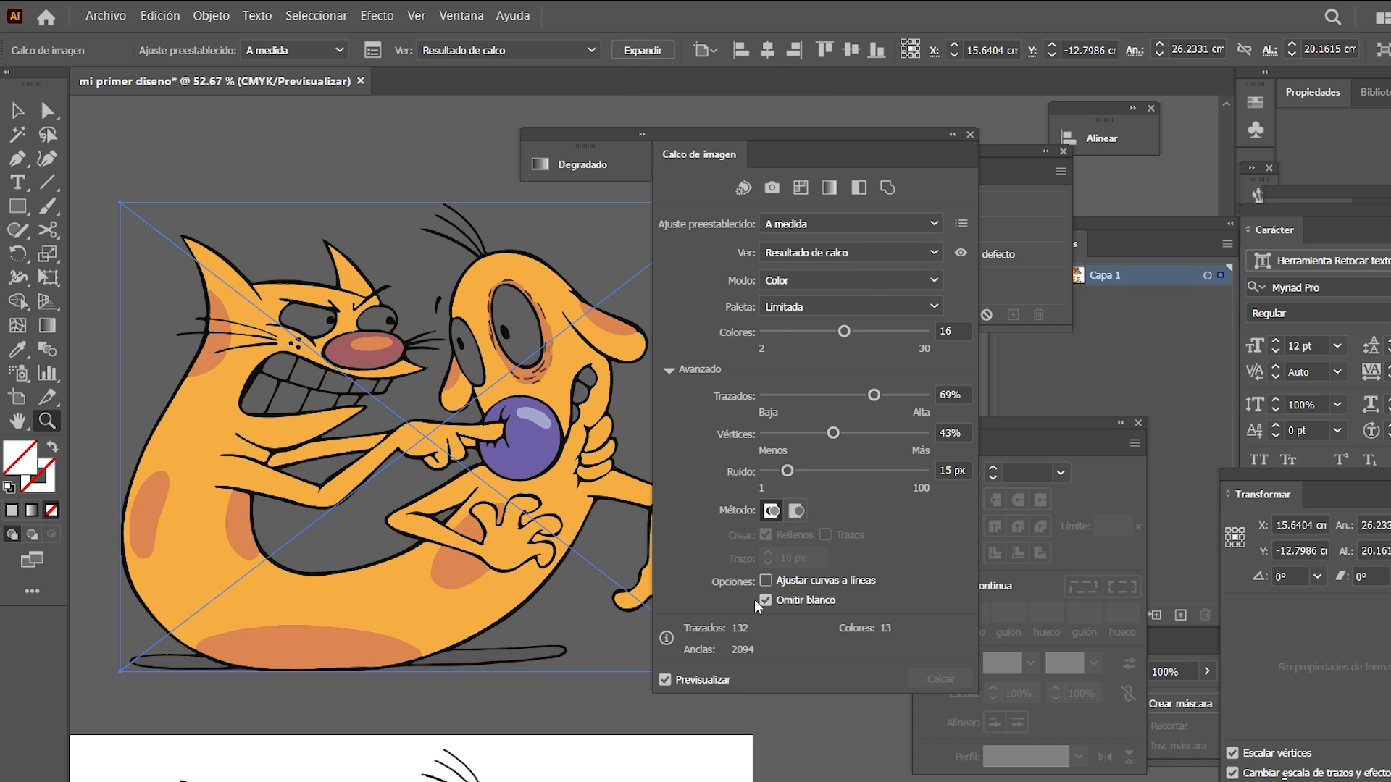
Toggle the trace preview off and on, and expand the traced copy into editable vector paths
{"action": "left_click", "coordinate": [665, 680]}
{"action": "left_click", "coordinate": [665, 681]}
{"action": "left_click", "coordinate": [641, 51]}
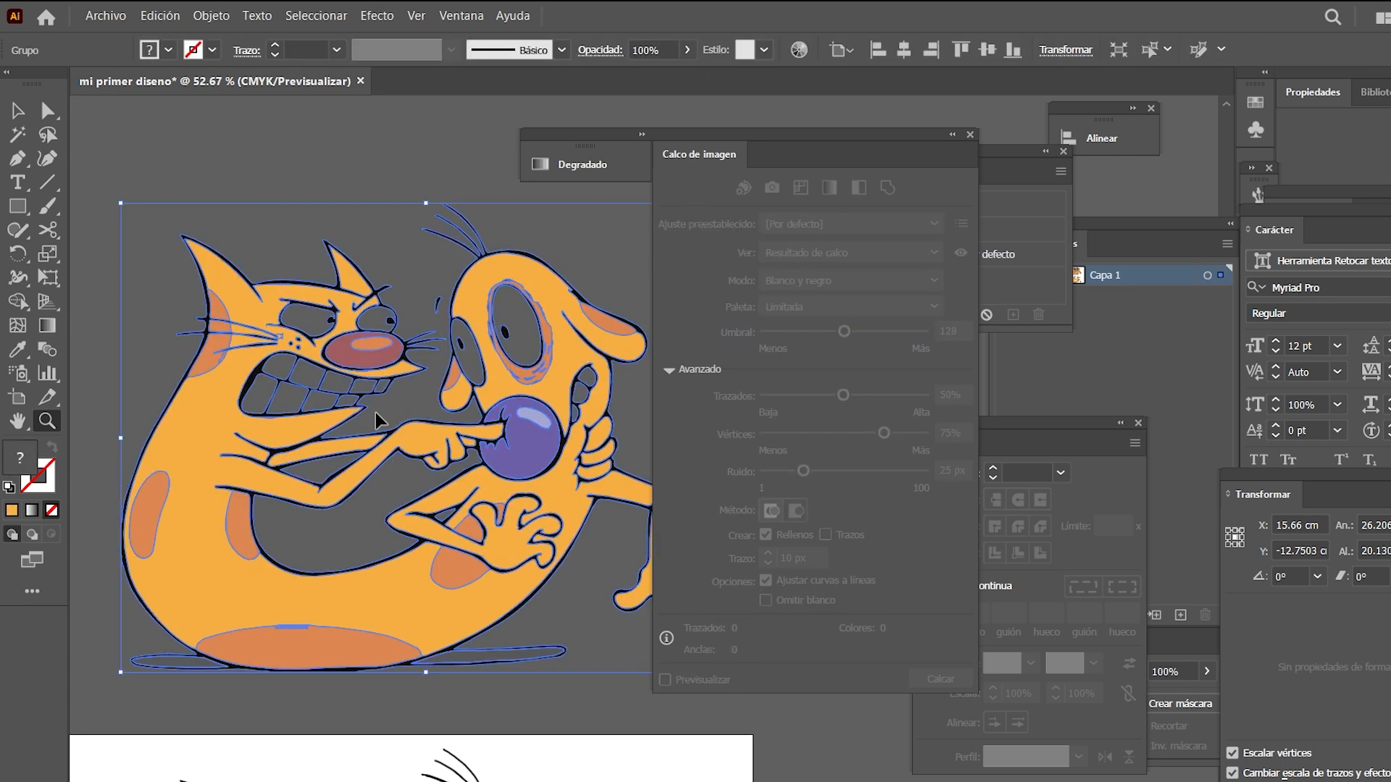
Examine the paths and anchor points of the expanded artwork in outline view, and return to the preview view
{"action": "key", "text": "ctrl+y"}
{"action": "left_click", "coordinate": [531, 419]}
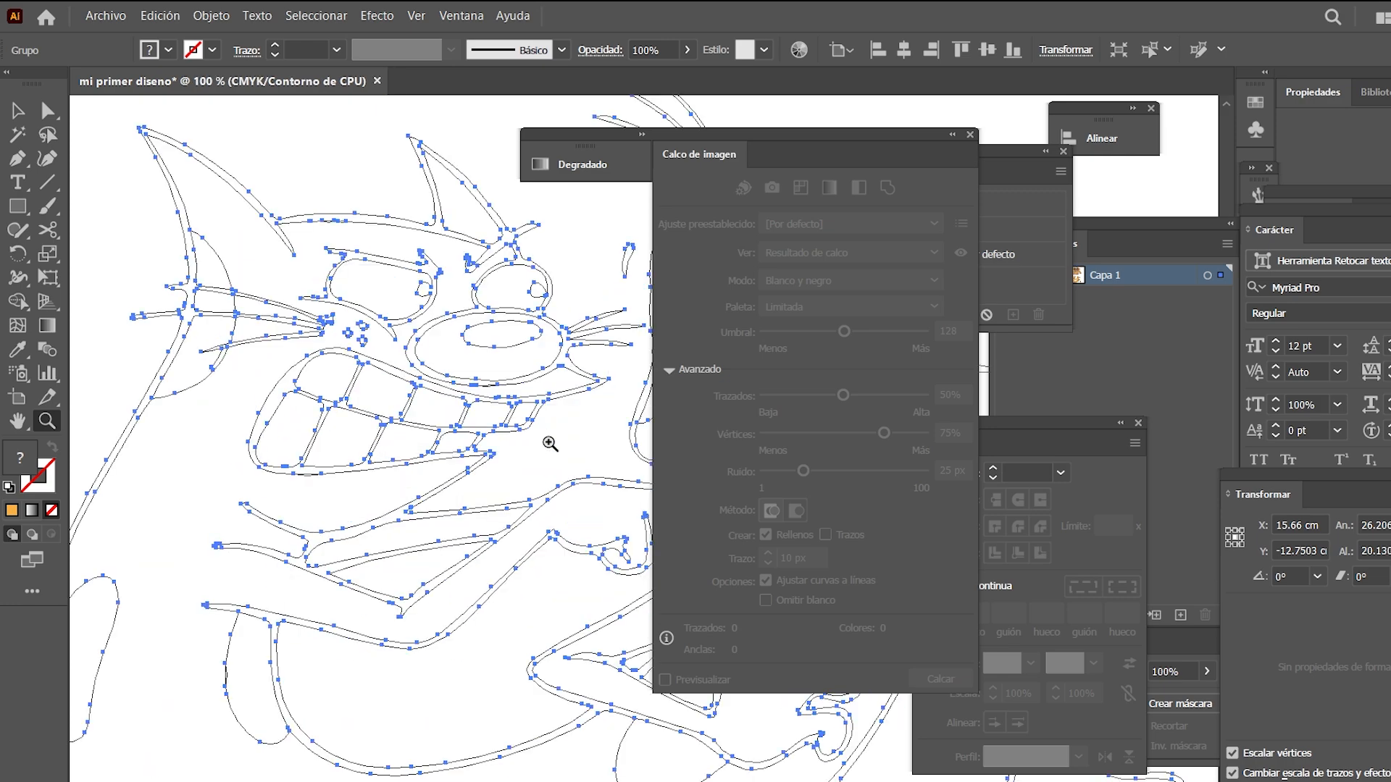
{"action": "left_click", "coordinate": [542, 458]}
{"action": "left_click", "coordinate": [495, 478]}
{"action": "left_click_drag", "start_coordinate": [497, 492], "coordinate": [318, 566]}
{"action": "left_click", "coordinate": [496, 554]}
{"action": "left_click", "coordinate": [516, 570], "text": "alt"}
{"action": "left_click", "coordinate": [516, 570], "text": "alt"}
{"action": "left_click", "coordinate": [516, 570], "text": "alt"}
{"action": "left_click", "coordinate": [517, 570], "text": "alt"}
{"action": "left_click", "coordinate": [517, 570], "text": "alt"}
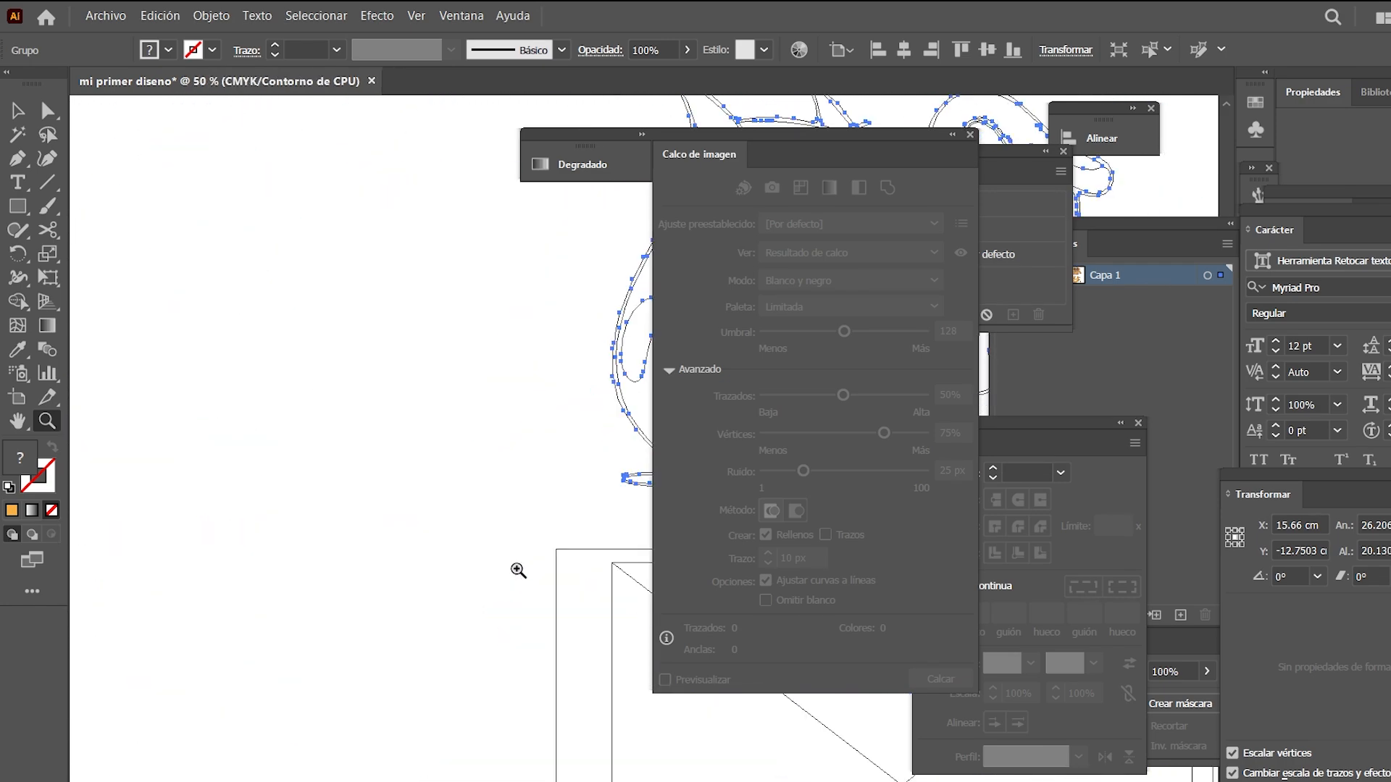
{"action": "left_click_drag", "start_coordinate": [616, 518], "coordinate": [341, 571]}
{"action": "left_click_drag", "start_coordinate": [483, 507], "coordinate": [306, 653]}
{"action": "key", "text": "ctrl+y"}
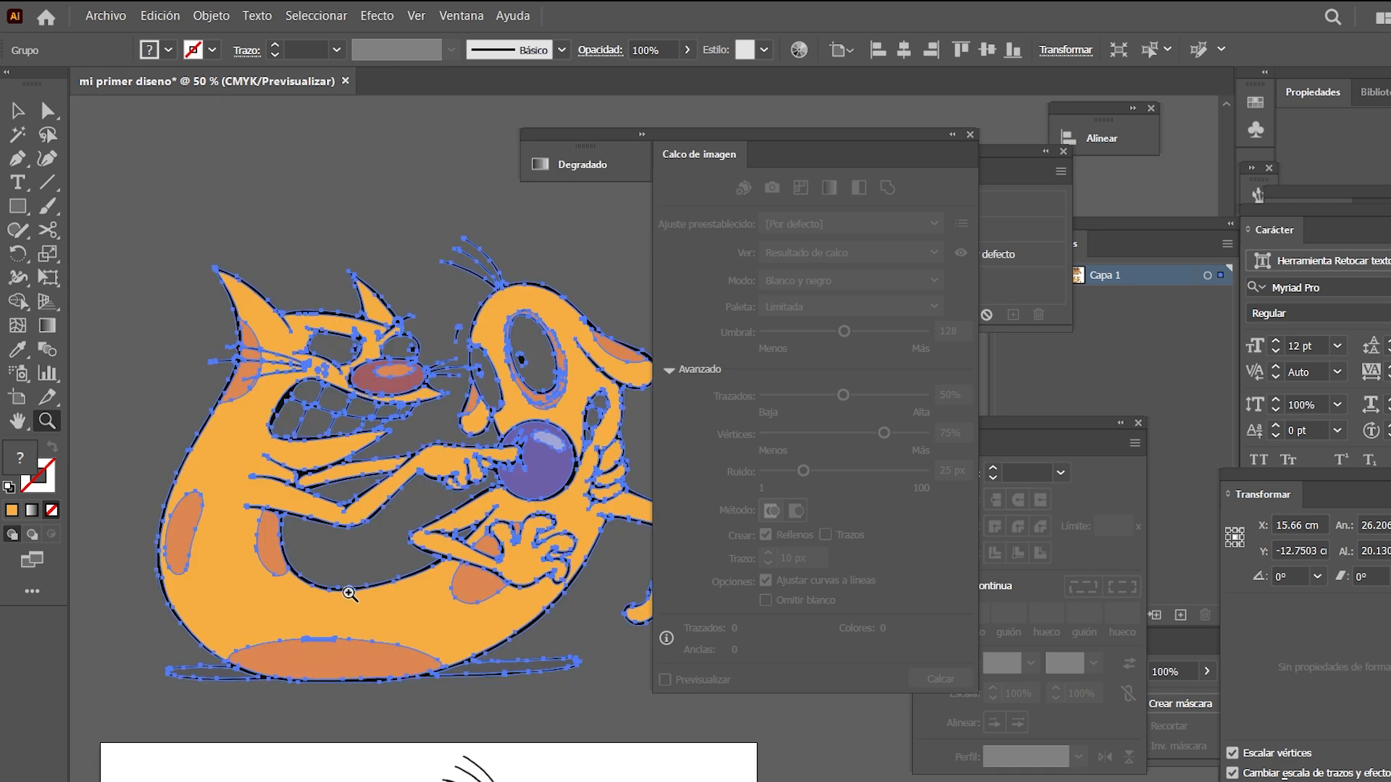
Deselect the expanded artwork and examine the edges and dashes around the dog's eyes up close
{"action": "left_click", "coordinate": [242, 252], "text": "ctrl"}
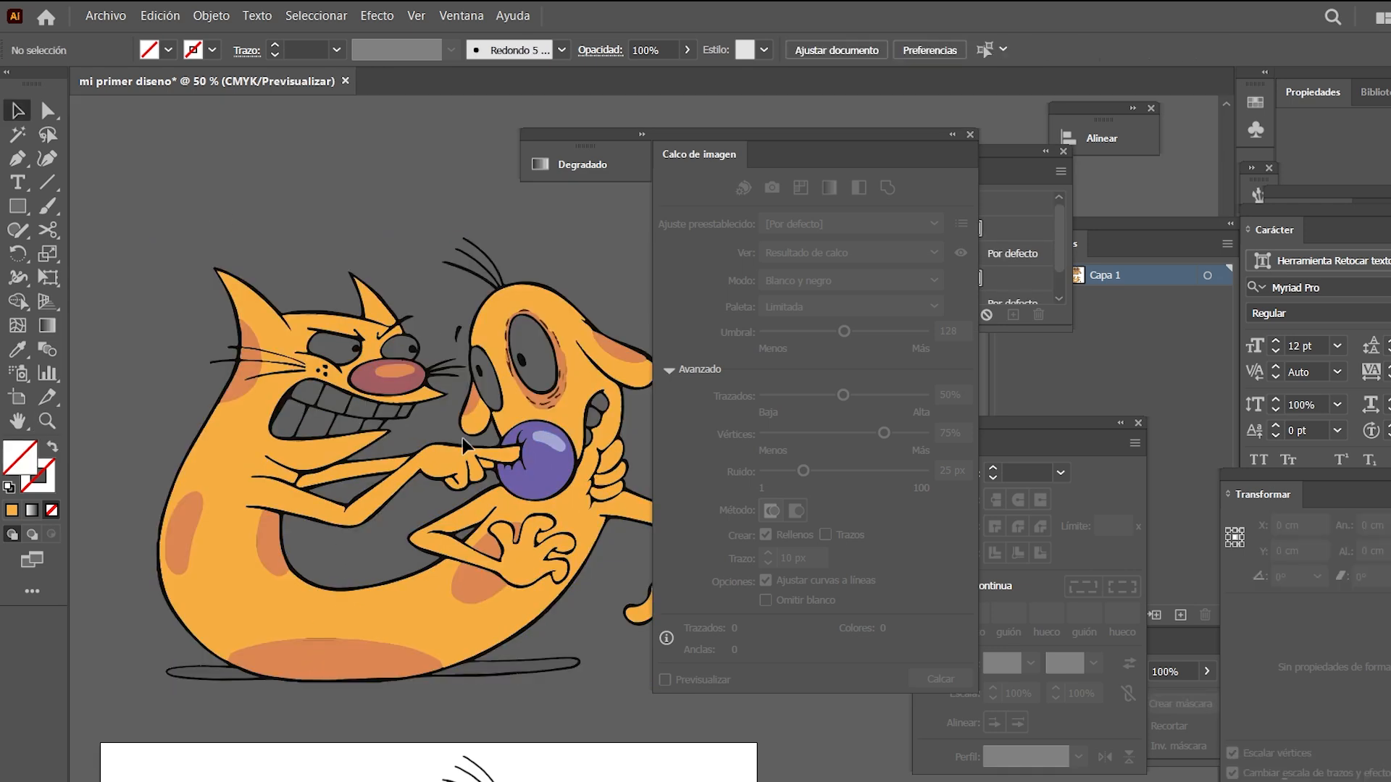
{"action": "left_click_drag", "start_coordinate": [420, 313], "coordinate": [609, 474]}
{"action": "left_click_drag", "start_coordinate": [473, 465], "coordinate": [383, 573]}
{"action": "left_click_drag", "start_coordinate": [471, 420], "coordinate": [624, 475]}
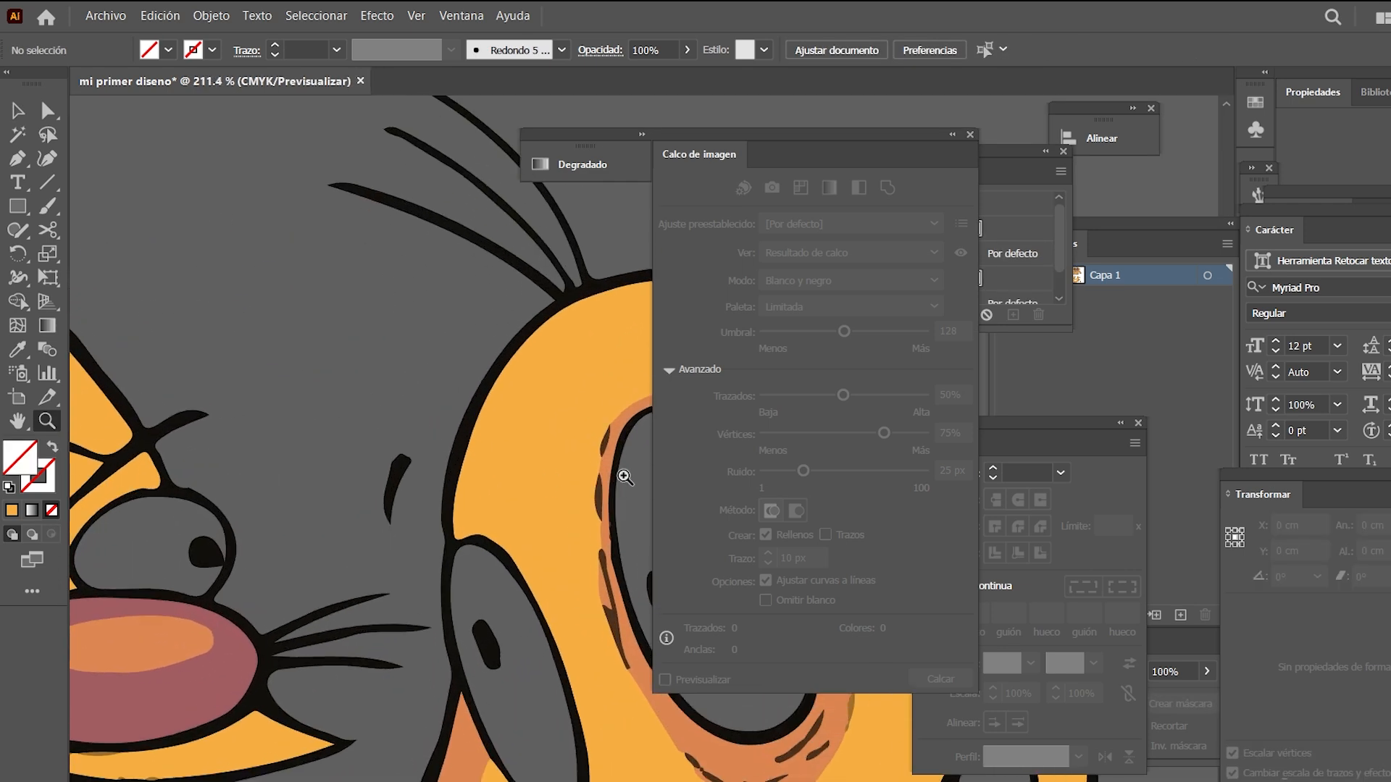
{"action": "left_click_drag", "start_coordinate": [528, 428], "coordinate": [350, 550]}
{"action": "left_click_drag", "start_coordinate": [366, 428], "coordinate": [503, 478]}
{"action": "left_click_drag", "start_coordinate": [493, 543], "coordinate": [342, 548]}
{"action": "left_click_drag", "start_coordinate": [427, 684], "coordinate": [289, 334]}
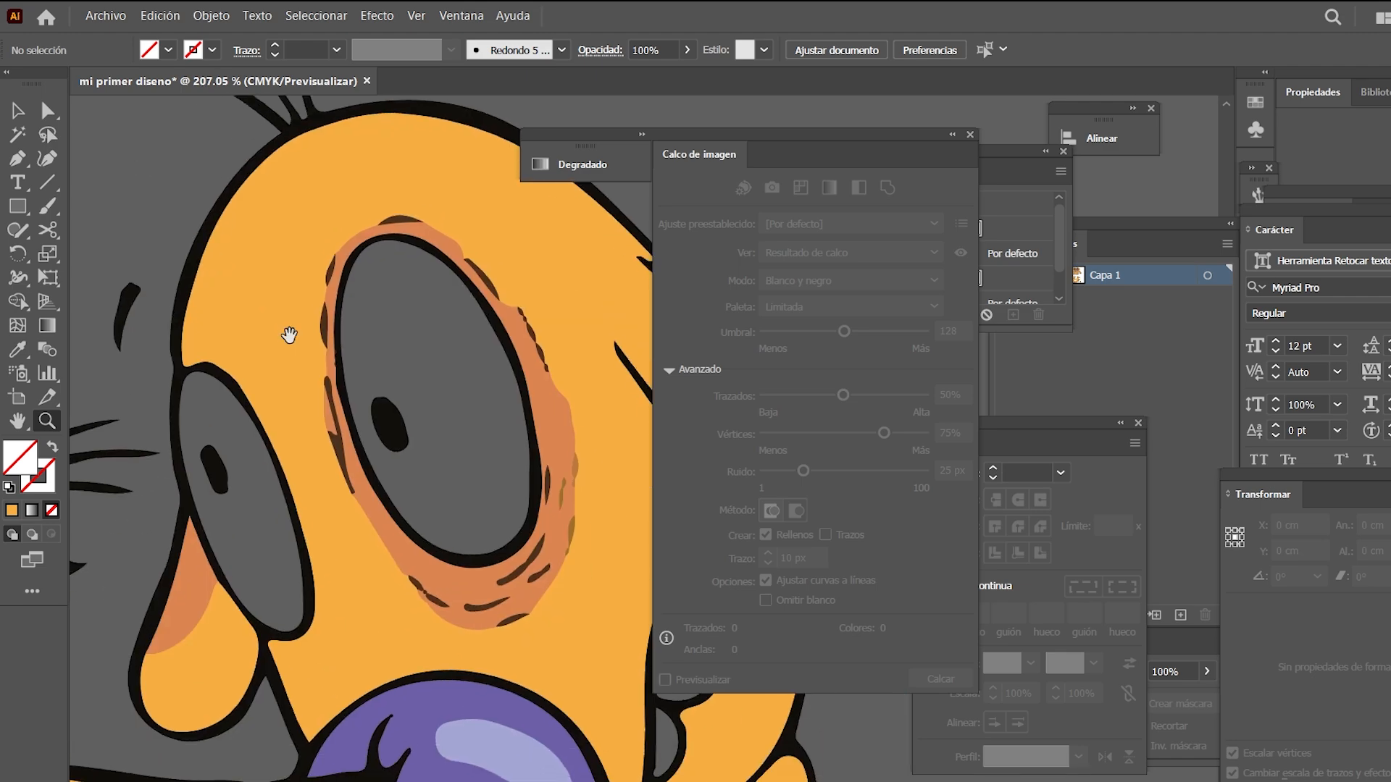
{"action": "left_click_drag", "start_coordinate": [471, 580], "coordinate": [346, 517]}
{"action": "left_click_drag", "start_coordinate": [438, 429], "coordinate": [609, 463]}
{"action": "left_click_drag", "start_coordinate": [436, 535], "coordinate": [358, 588]}
Examine the dog's arm and hand and the upper edge of the darker belly patch up close
{"action": "left_click_drag", "start_coordinate": [460, 668], "coordinate": [296, 665]}
{"action": "left_click_drag", "start_coordinate": [296, 665], "coordinate": [313, 338]}
{"action": "left_click_drag", "start_coordinate": [341, 646], "coordinate": [388, 446]}
{"action": "left_click_drag", "start_coordinate": [309, 609], "coordinate": [464, 414]}
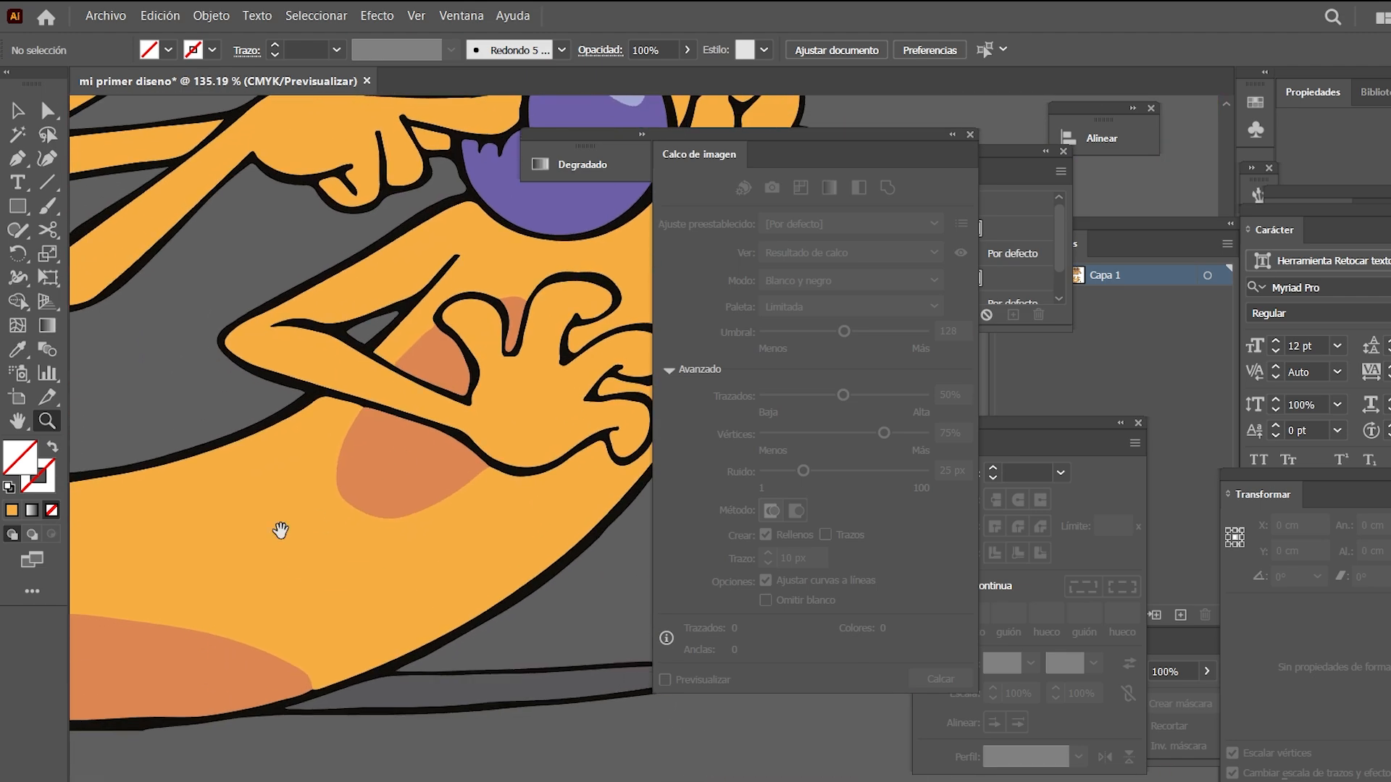
{"action": "left_click_drag", "start_coordinate": [280, 531], "coordinate": [590, 574]}
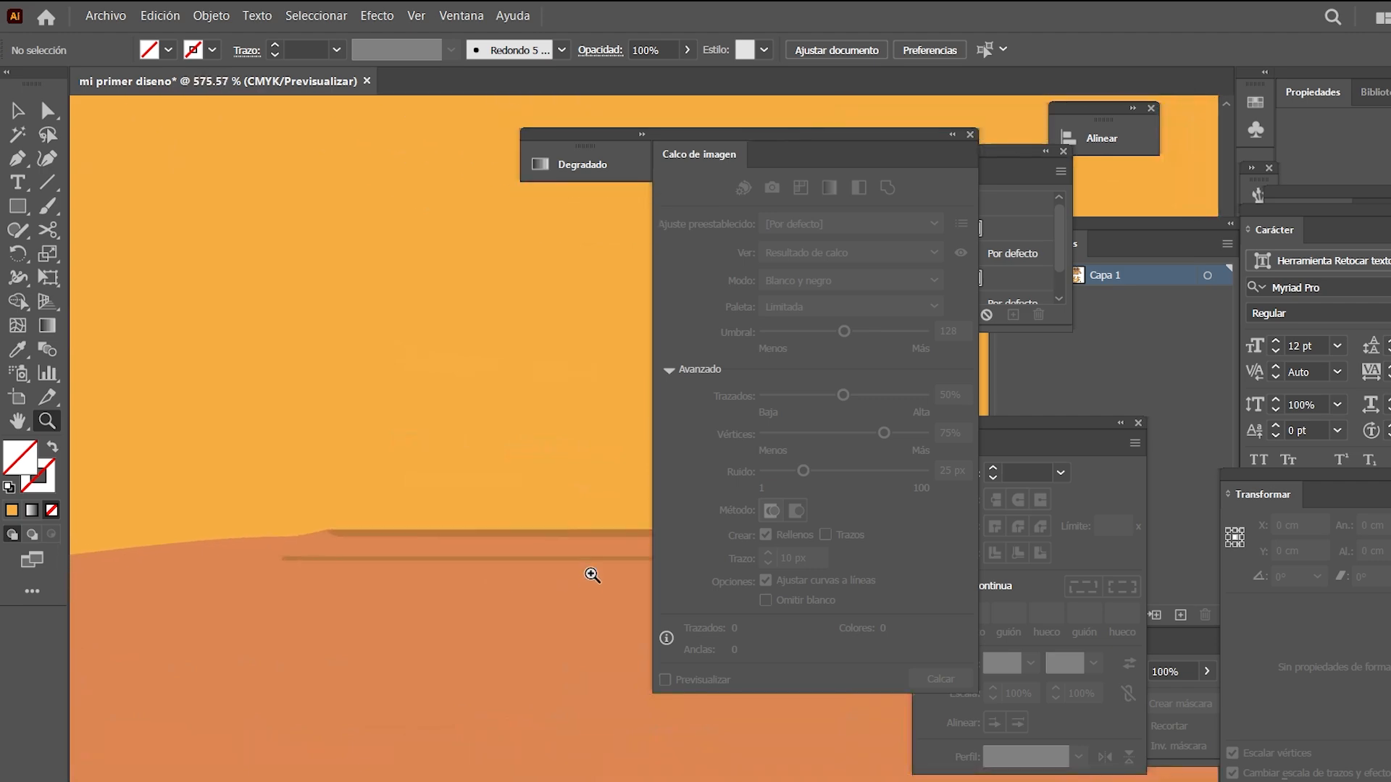
{"action": "left_click_drag", "start_coordinate": [528, 526], "coordinate": [413, 348]}
{"action": "left_click_drag", "start_coordinate": [420, 471], "coordinate": [464, 645]}
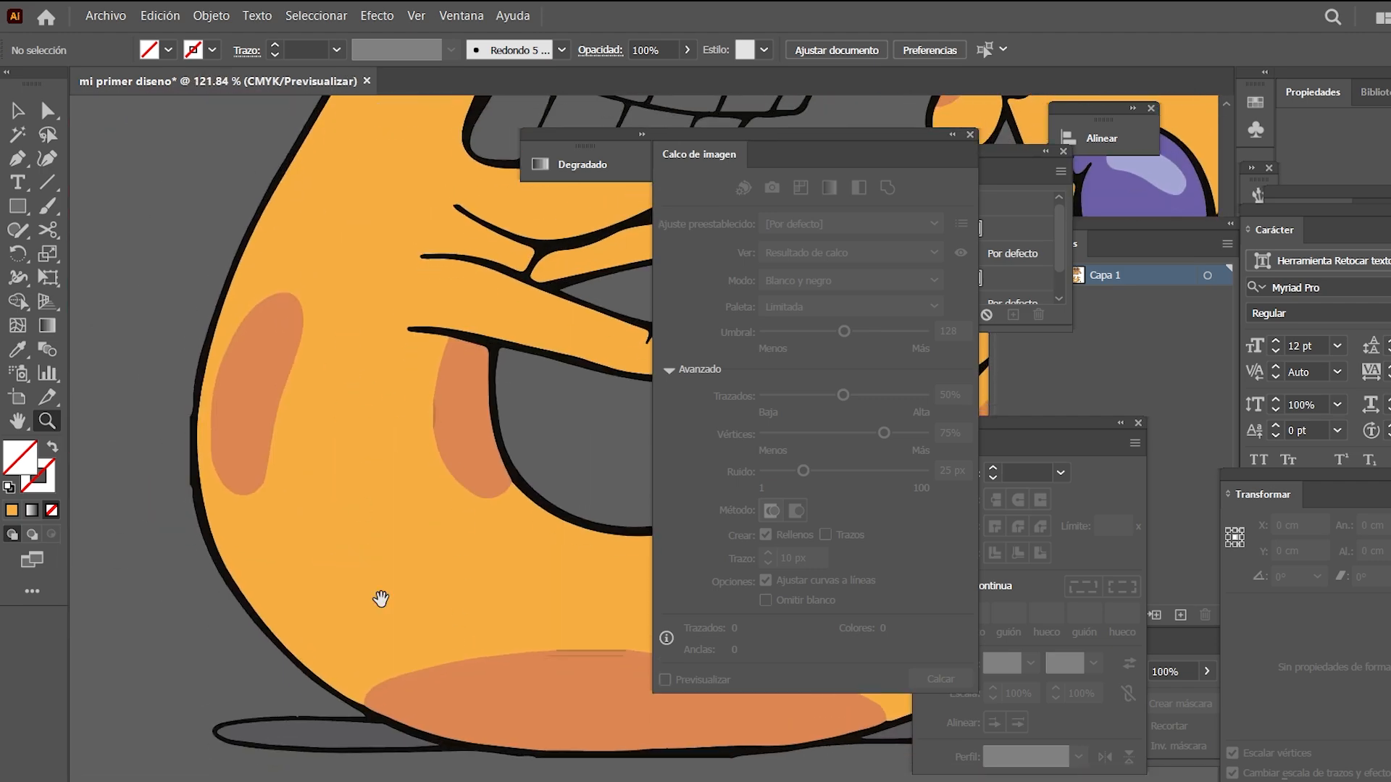
Examine the cat's teeth and whiskers up close, and compare the whole vector artwork with the original image below it
{"action": "left_click_drag", "start_coordinate": [366, 613], "coordinate": [286, 738]}
{"action": "left_click_drag", "start_coordinate": [362, 399], "coordinate": [300, 663]}
{"action": "left_click_drag", "start_coordinate": [413, 417], "coordinate": [605, 467]}
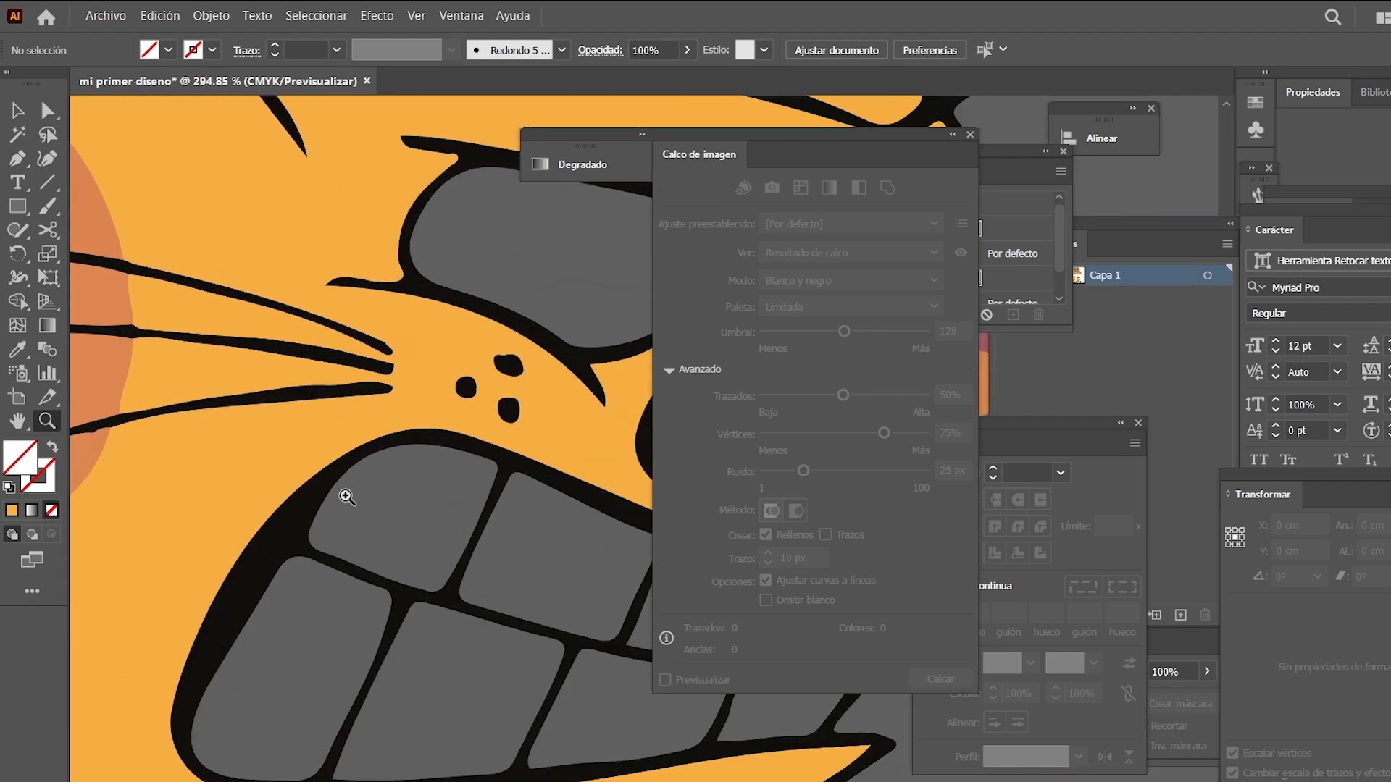
{"action": "left_click_drag", "start_coordinate": [401, 507], "coordinate": [239, 532]}
{"action": "left_click_drag", "start_coordinate": [459, 500], "coordinate": [366, 360]}
{"action": "left_click_drag", "start_coordinate": [366, 360], "coordinate": [176, 445]}
{"action": "left_click_drag", "start_coordinate": [343, 513], "coordinate": [304, 289]}
{"action": "left_click_drag", "start_coordinate": [452, 360], "coordinate": [342, 471]}
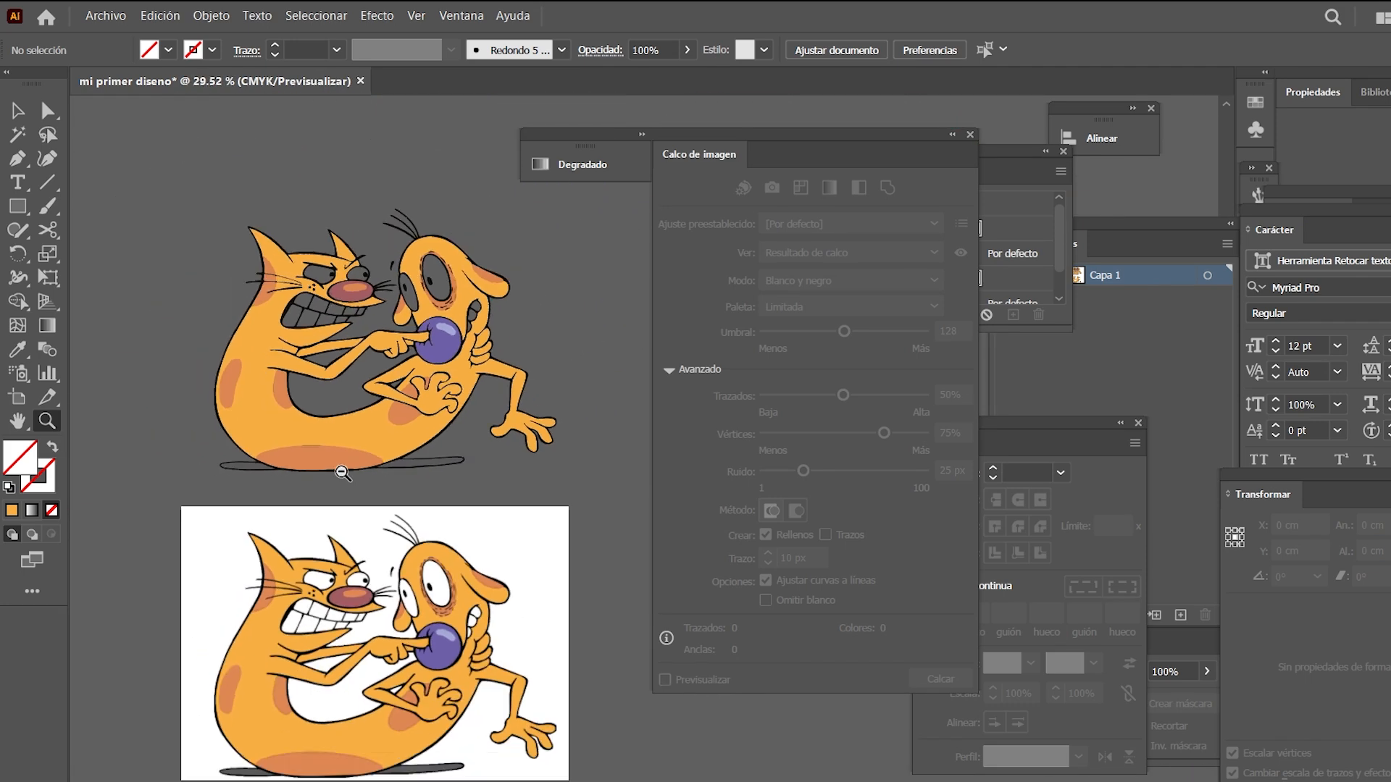
Delete the expanded vector group above the artboard, keeping only the original image
{"action": "key", "text": "v"}
{"action": "key", "text": "ctrl+a"}
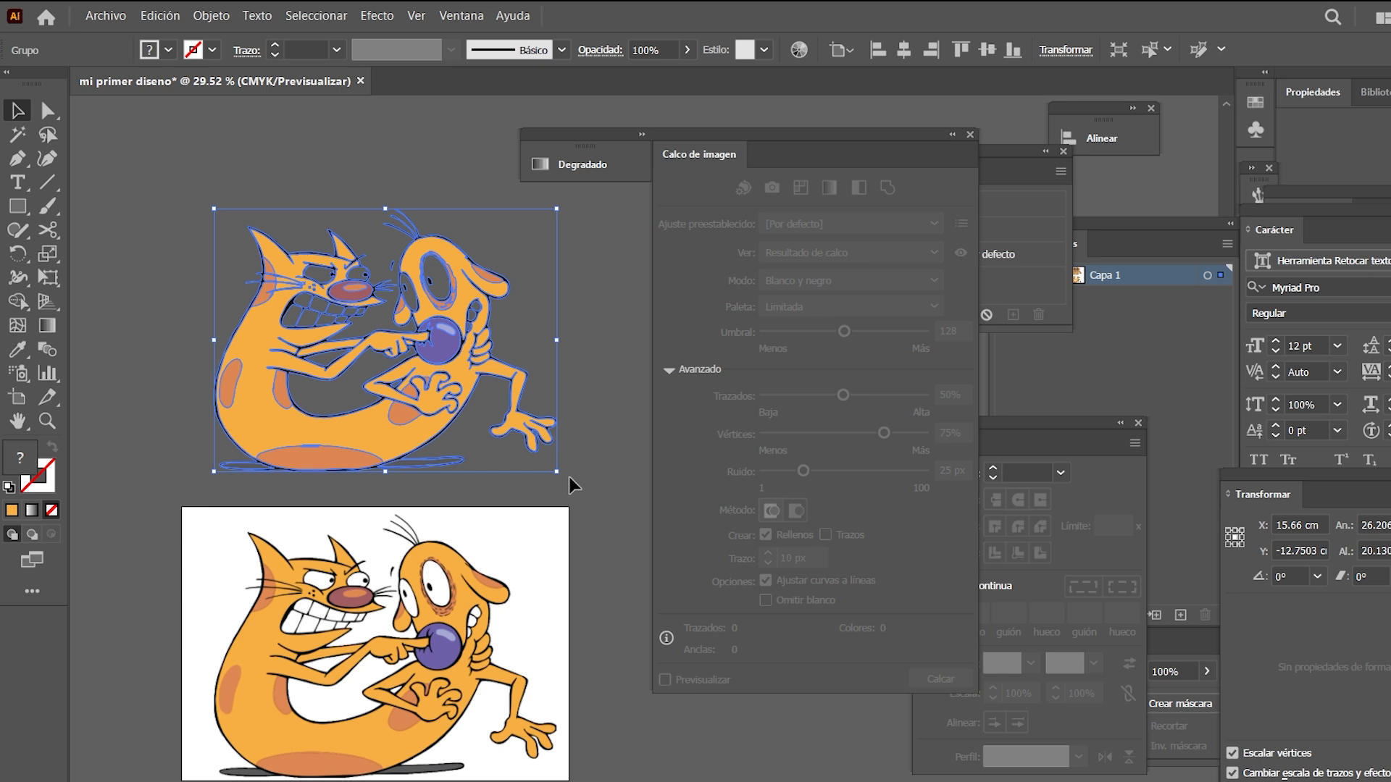
{"action": "key", "text": "Delete"}
{"action": "left_click_drag", "start_coordinate": [442, 637], "coordinate": [441, 470]}
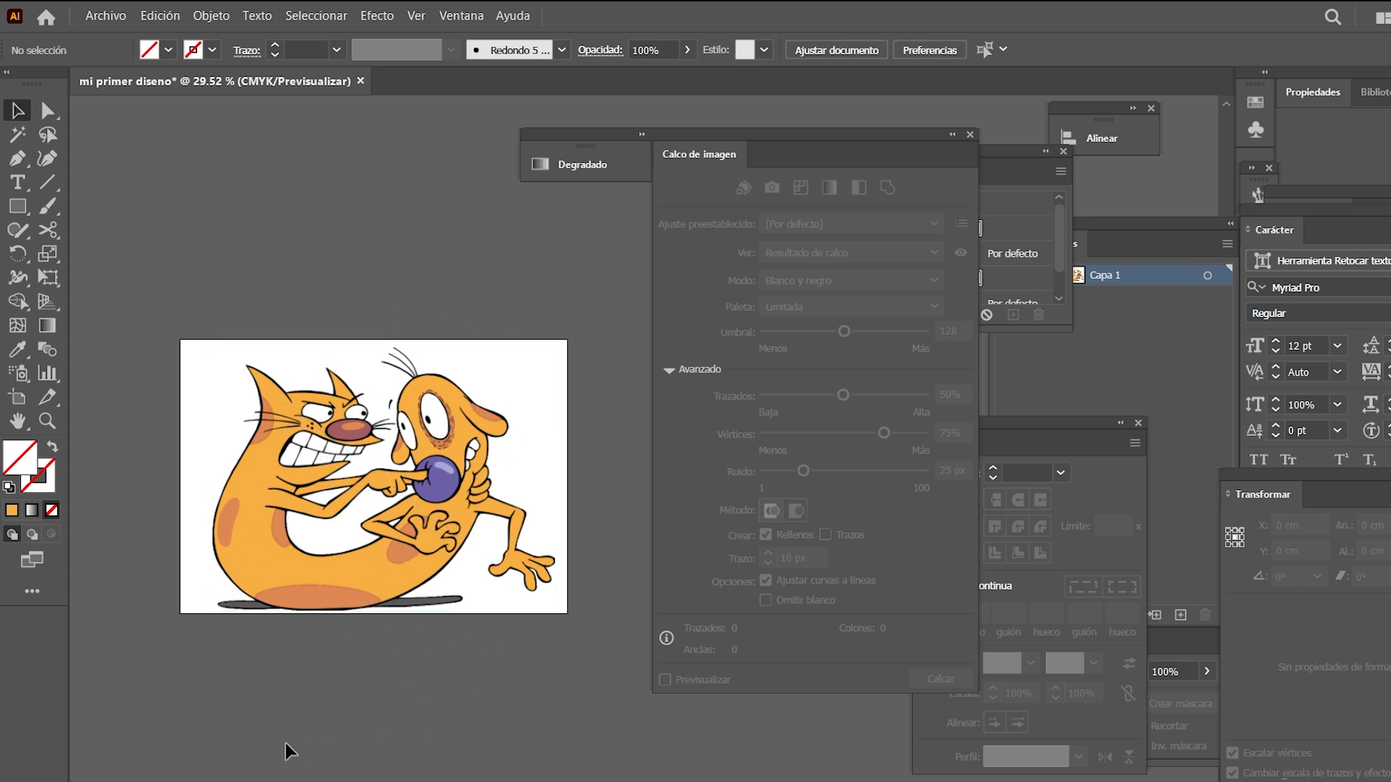
Hide the panels to view the original image fitted to the window, enlarge the cat's head and show the panels again
{"action": "key", "text": "Tab"}
{"action": "key", "text": "ctrl+0"}
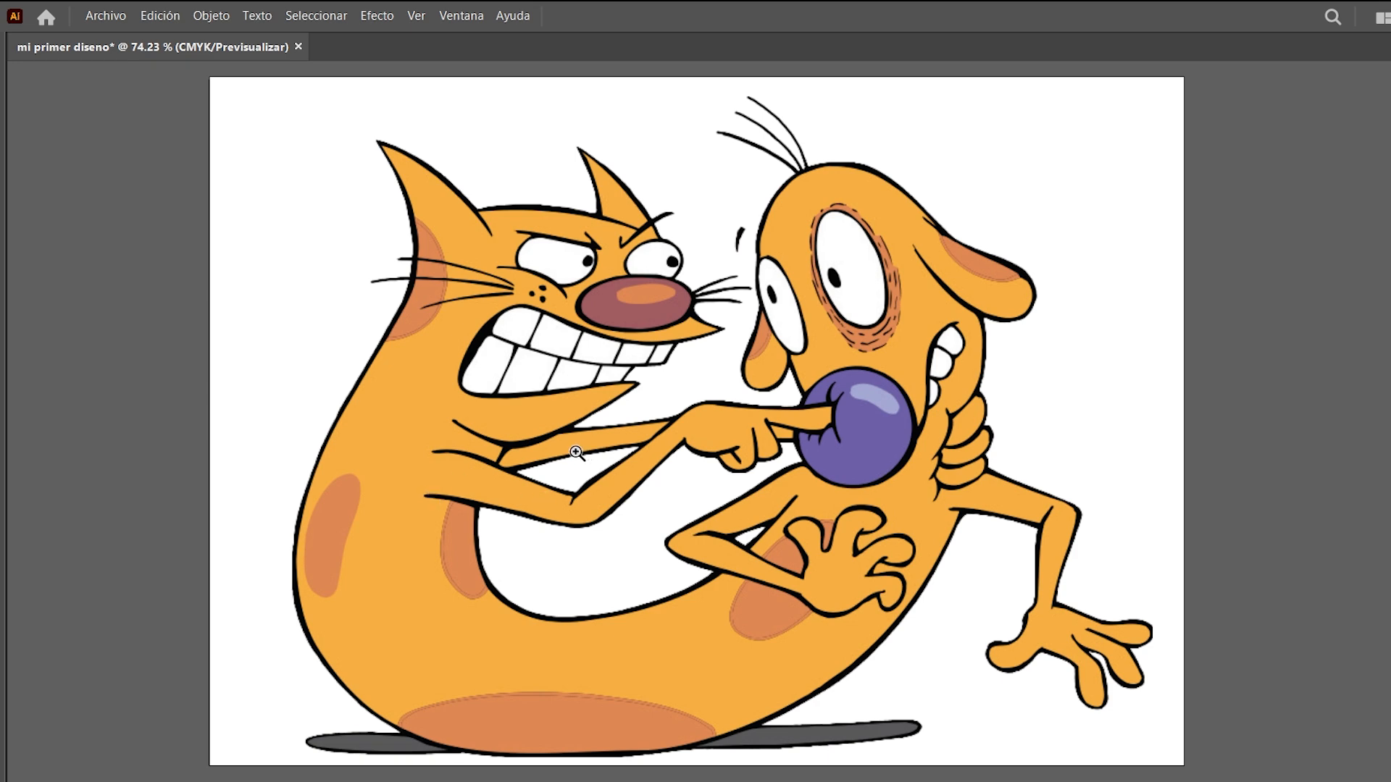
{"action": "scroll", "coordinate": [577, 454], "scroll_direction": "right", "scroll_amount": 3}
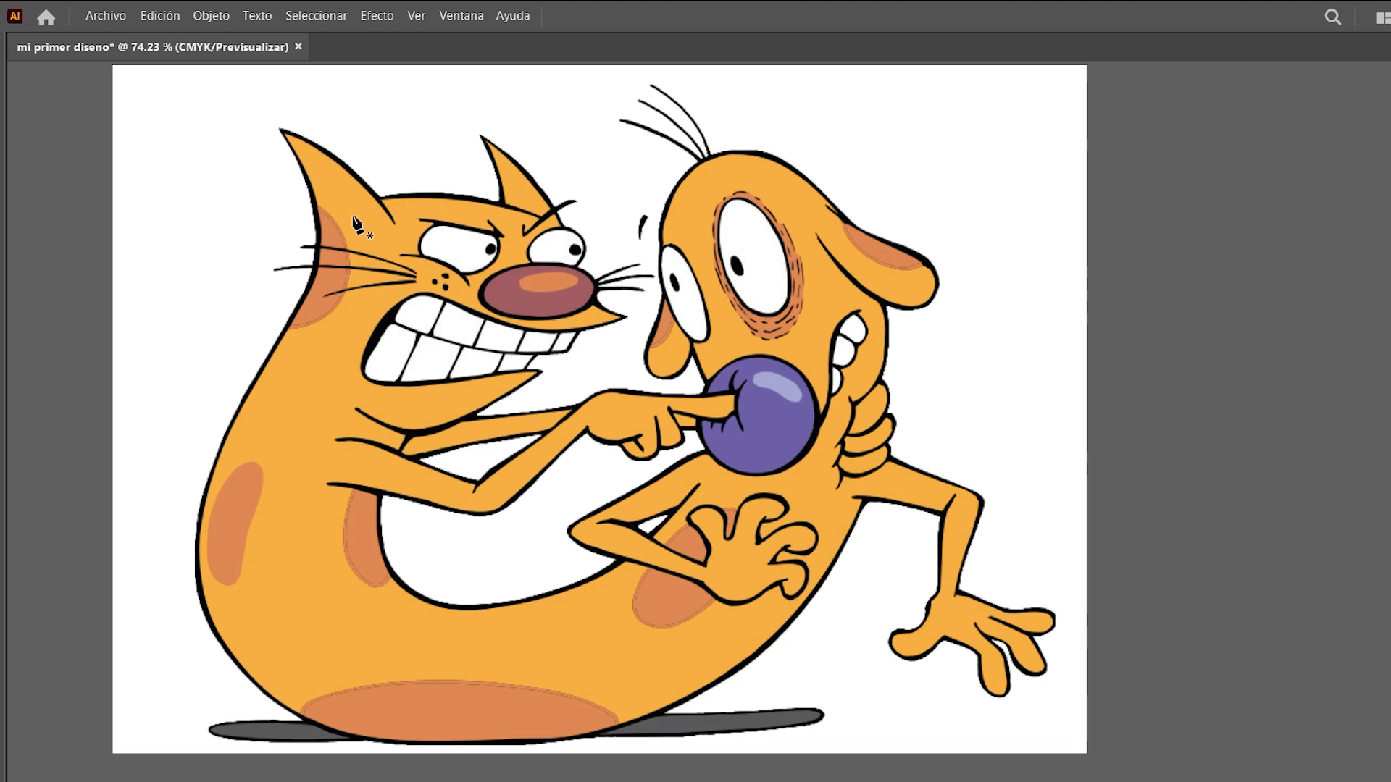
{"action": "key", "text": "ctrl+space"}
{"action": "left_click_drag", "start_coordinate": [323, 182], "coordinate": [437, 319]}
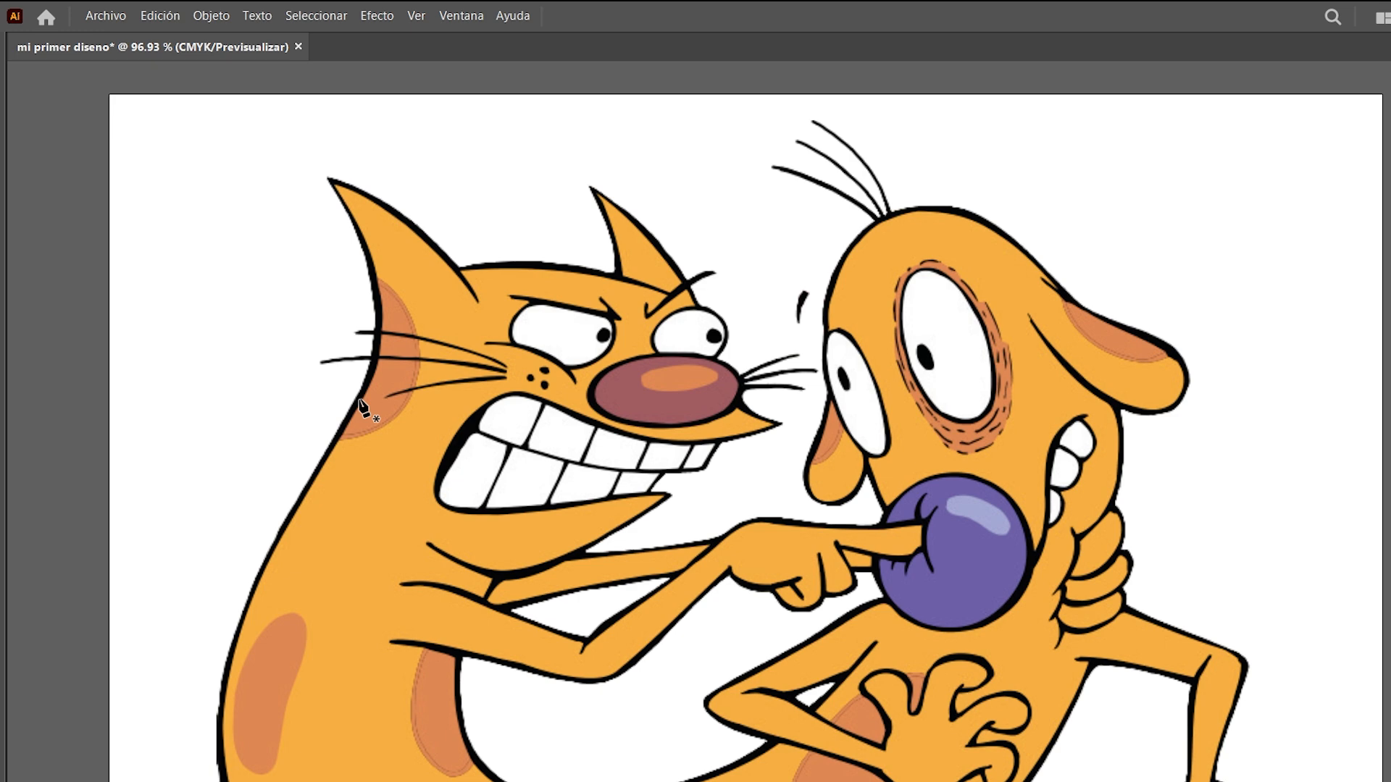
{"action": "key", "text": "Tab"}
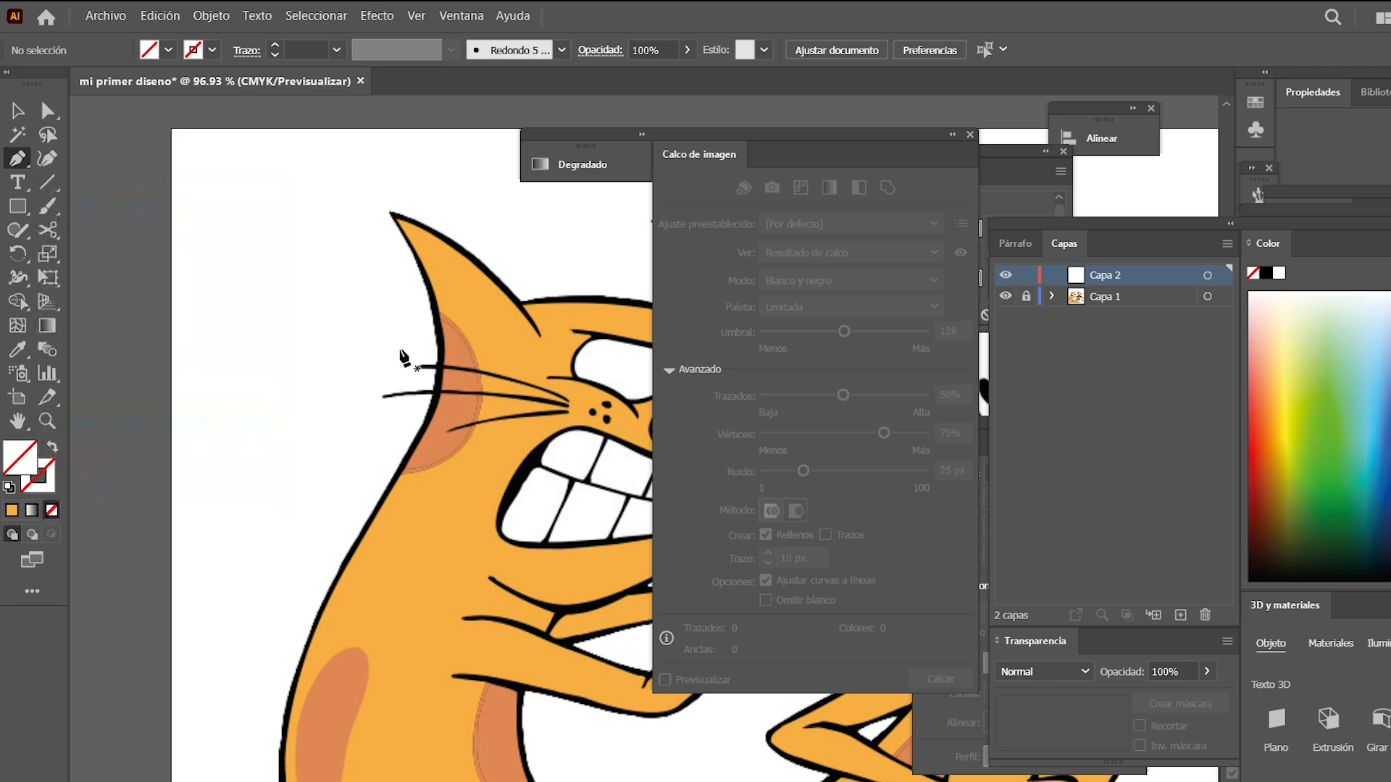
{"action": "left_click_drag", "start_coordinate": [435, 322], "coordinate": [348, 360]}
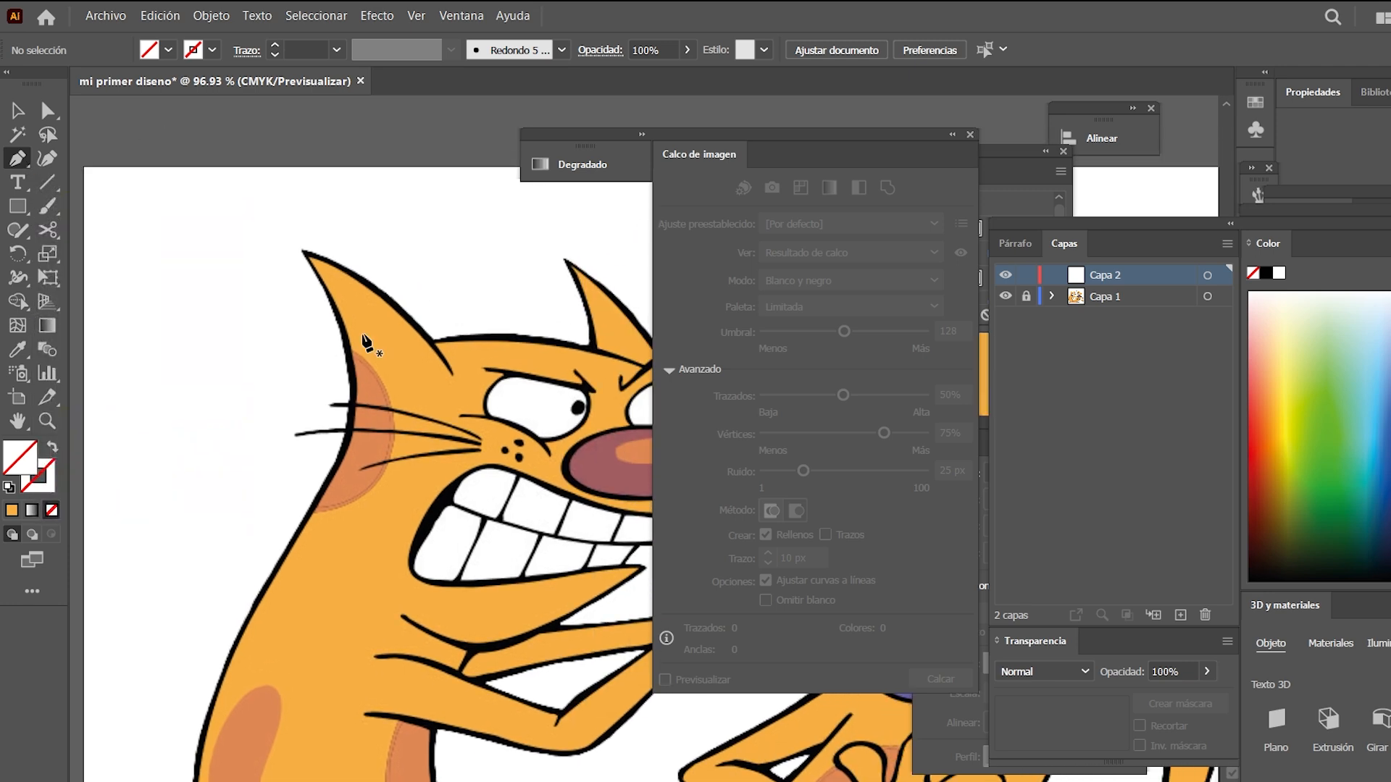
Draw a Pen path in smooth curves along the cat's outer contour, from the ear tip down the neck and back
{"action": "left_click", "coordinate": [304, 251]}
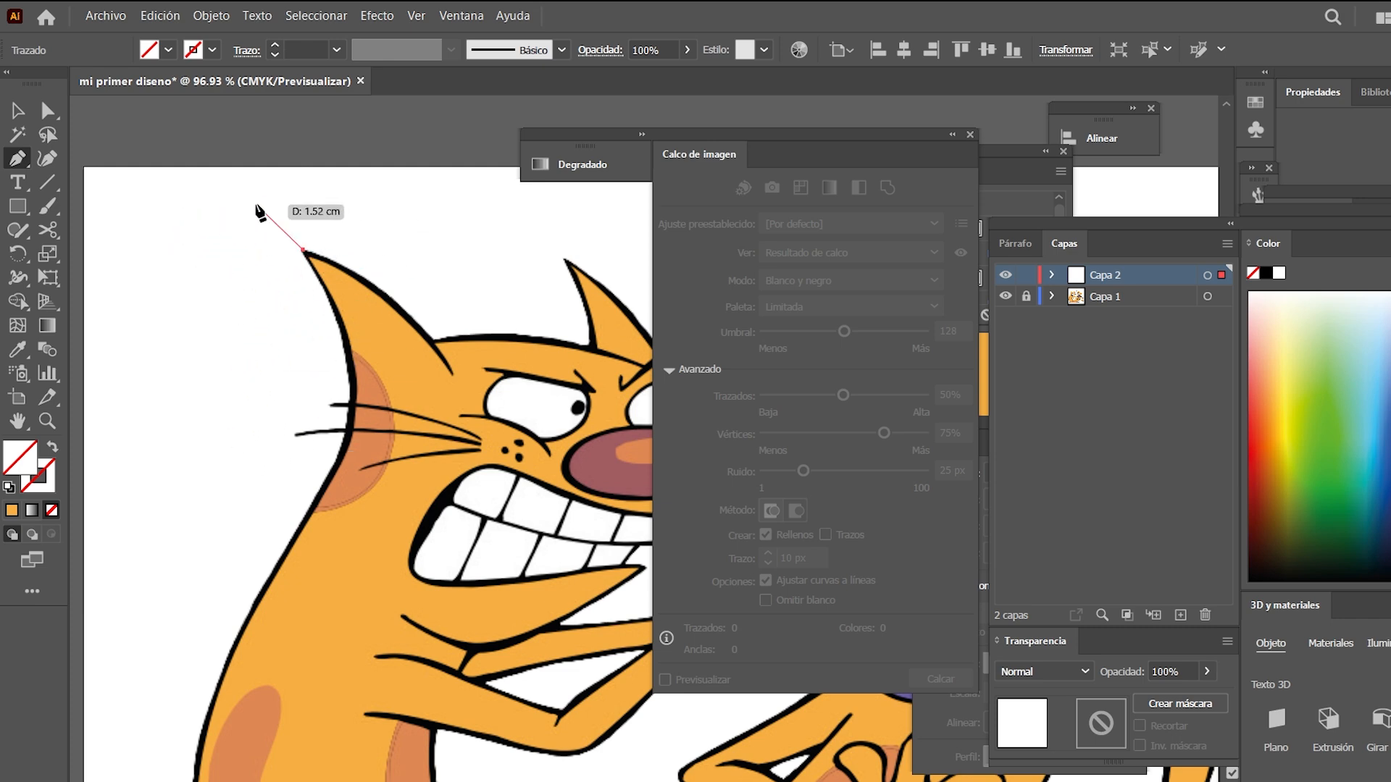
{"action": "left_click_drag", "start_coordinate": [286, 326], "coordinate": [265, 305]}
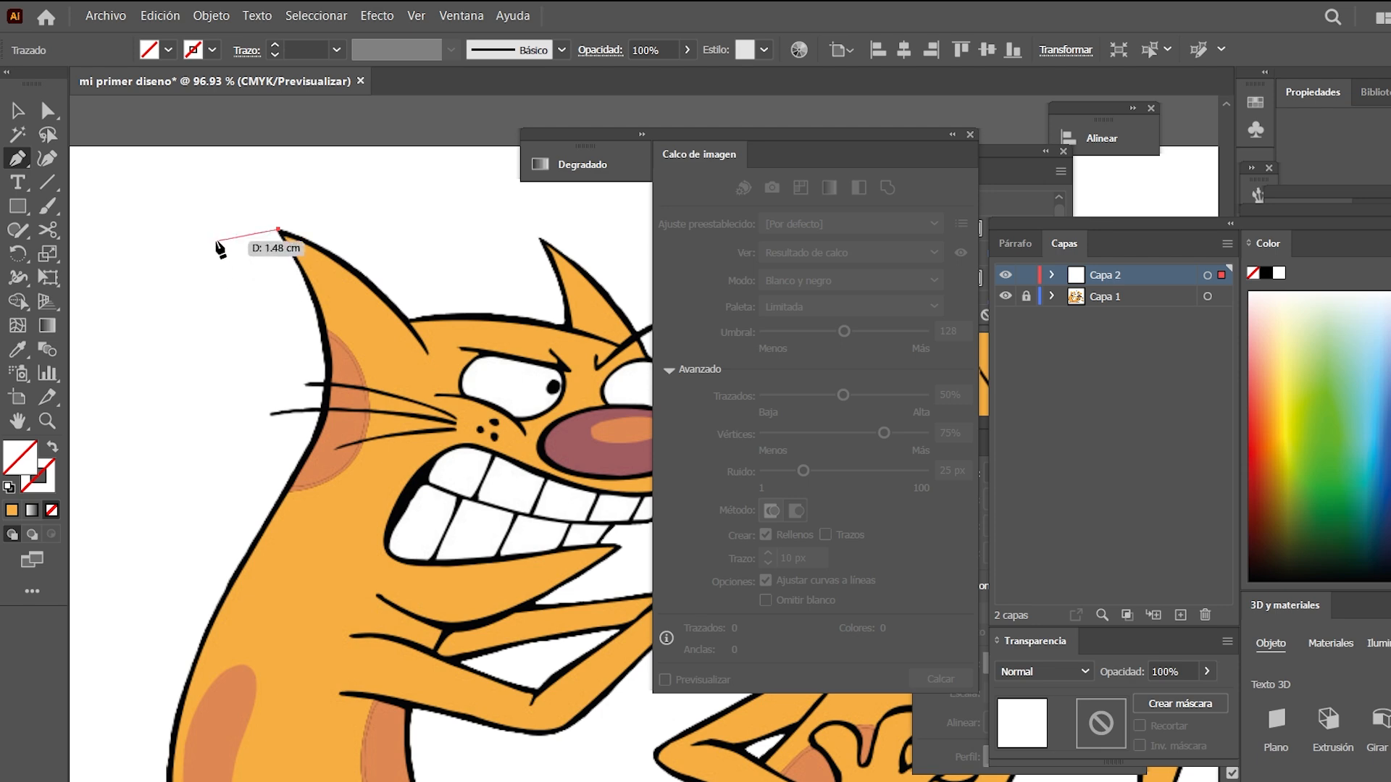
{"action": "left_click", "coordinate": [282, 493]}
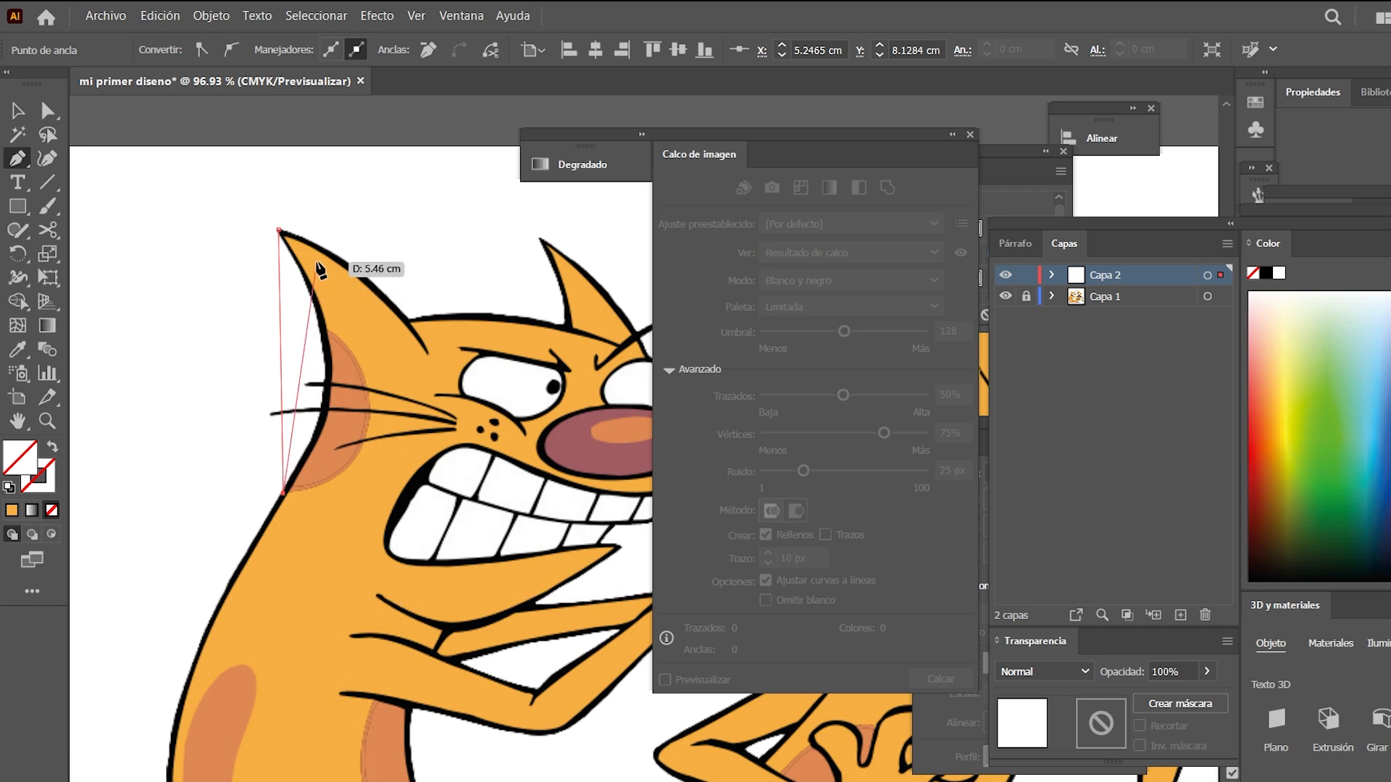
{"action": "key", "text": "ctrl+z"}
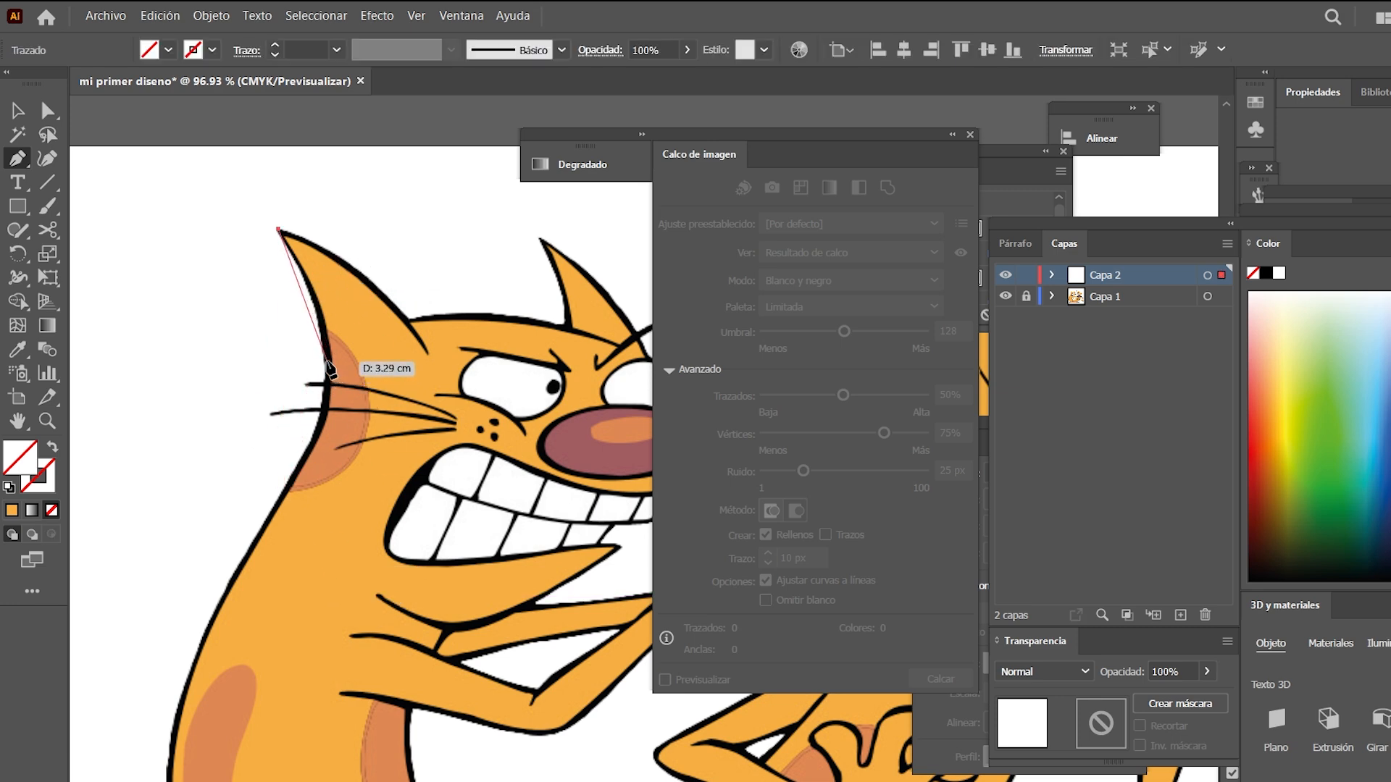
{"action": "left_click_drag", "start_coordinate": [328, 361], "coordinate": [325, 433]}
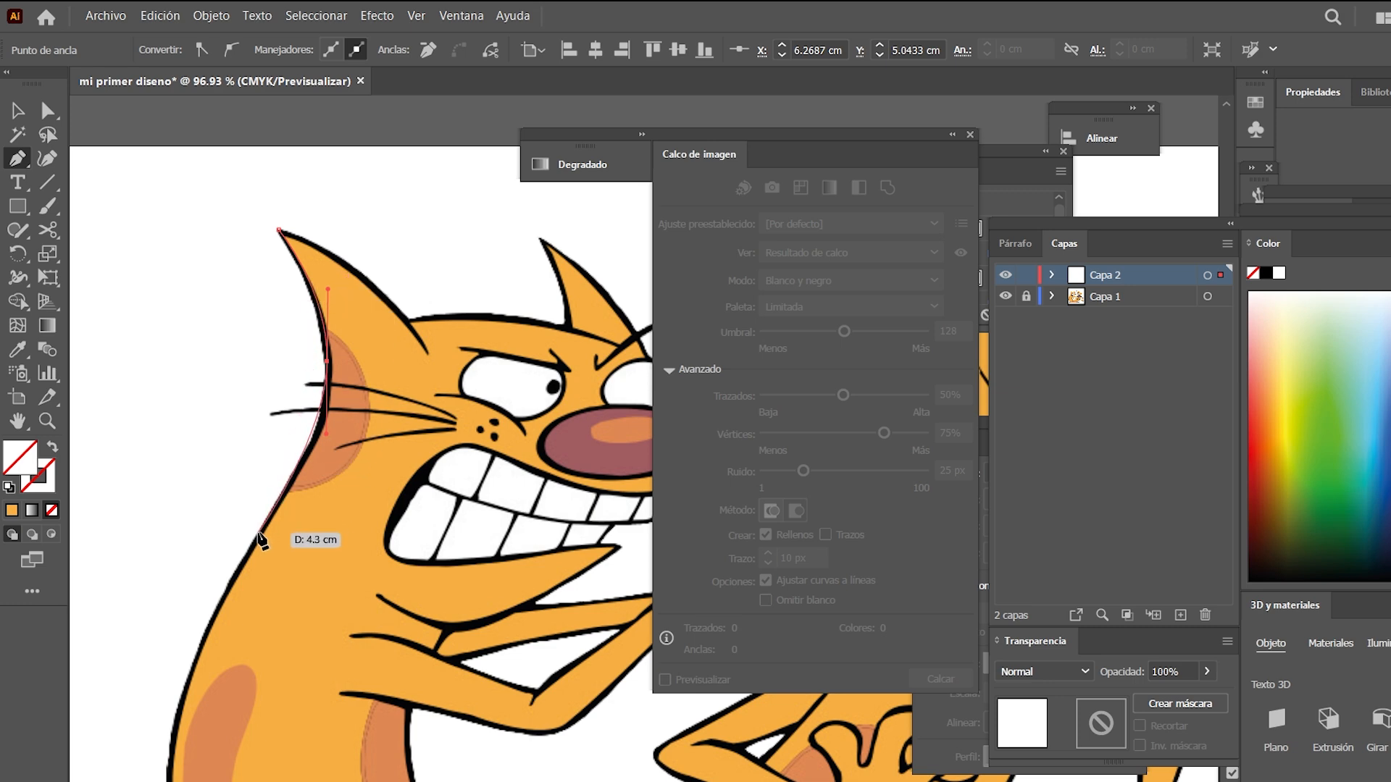
{"action": "left_click_drag", "start_coordinate": [258, 534], "coordinate": [341, 416]}
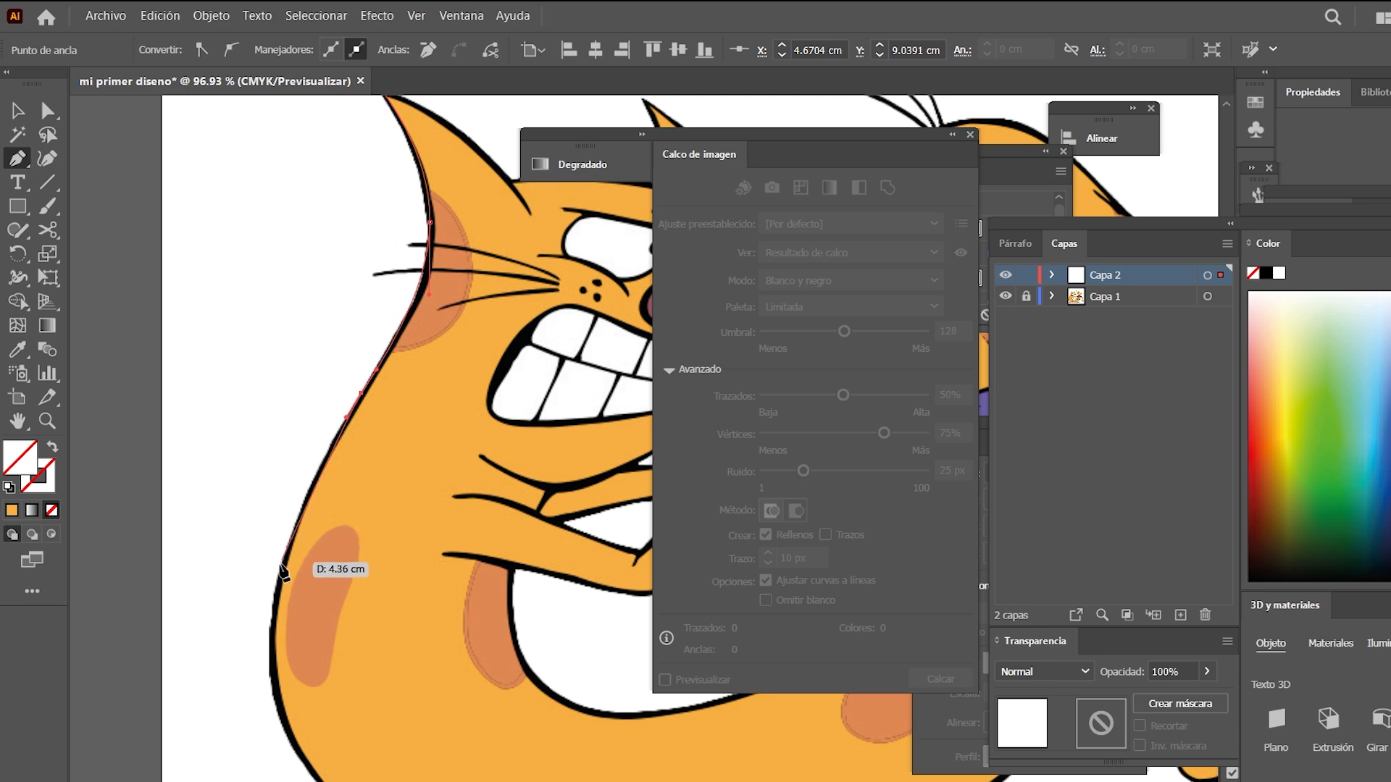
{"action": "left_click_drag", "start_coordinate": [281, 575], "coordinate": [271, 633]}
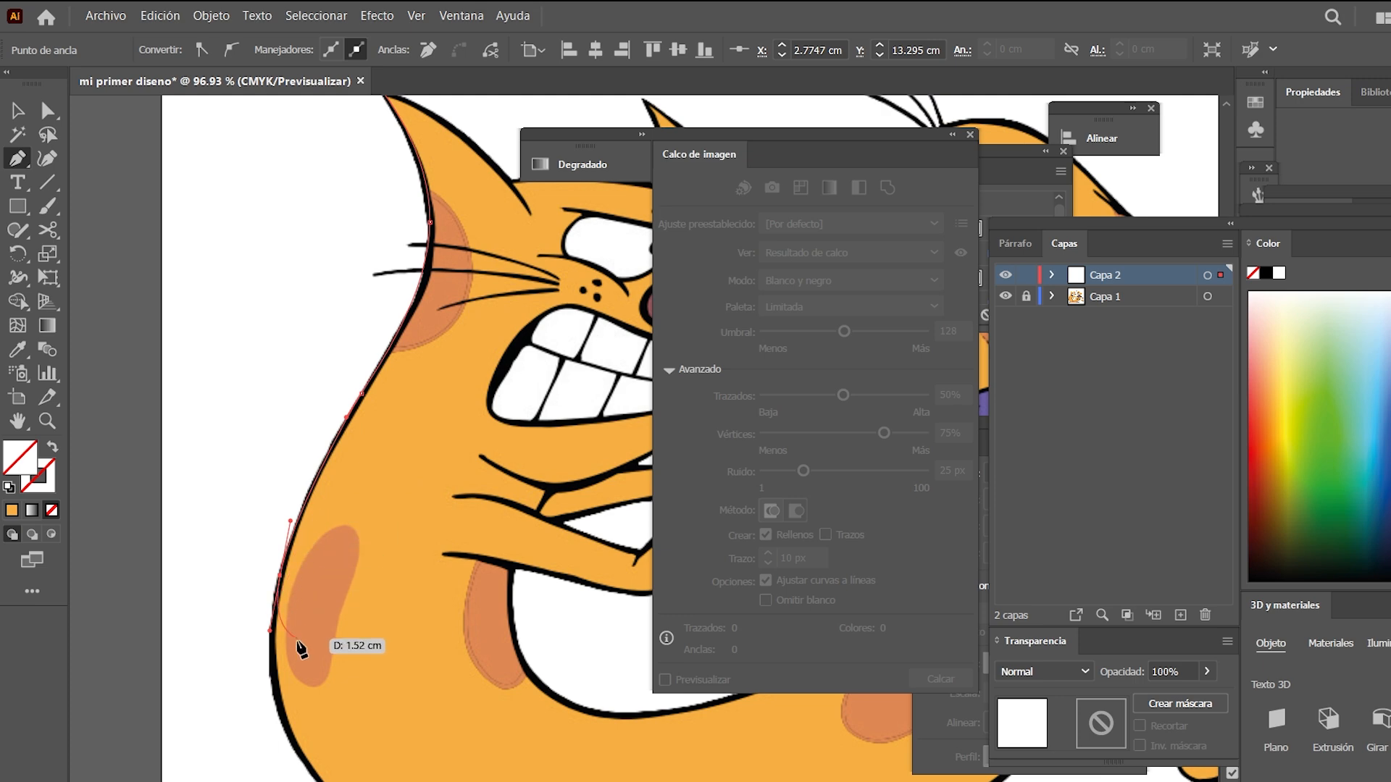
Give the open path along the cat's back a solid orange fill
{"action": "key", "text": "v"}
{"action": "left_click_drag", "start_coordinate": [290, 383], "coordinate": [248, 507]}
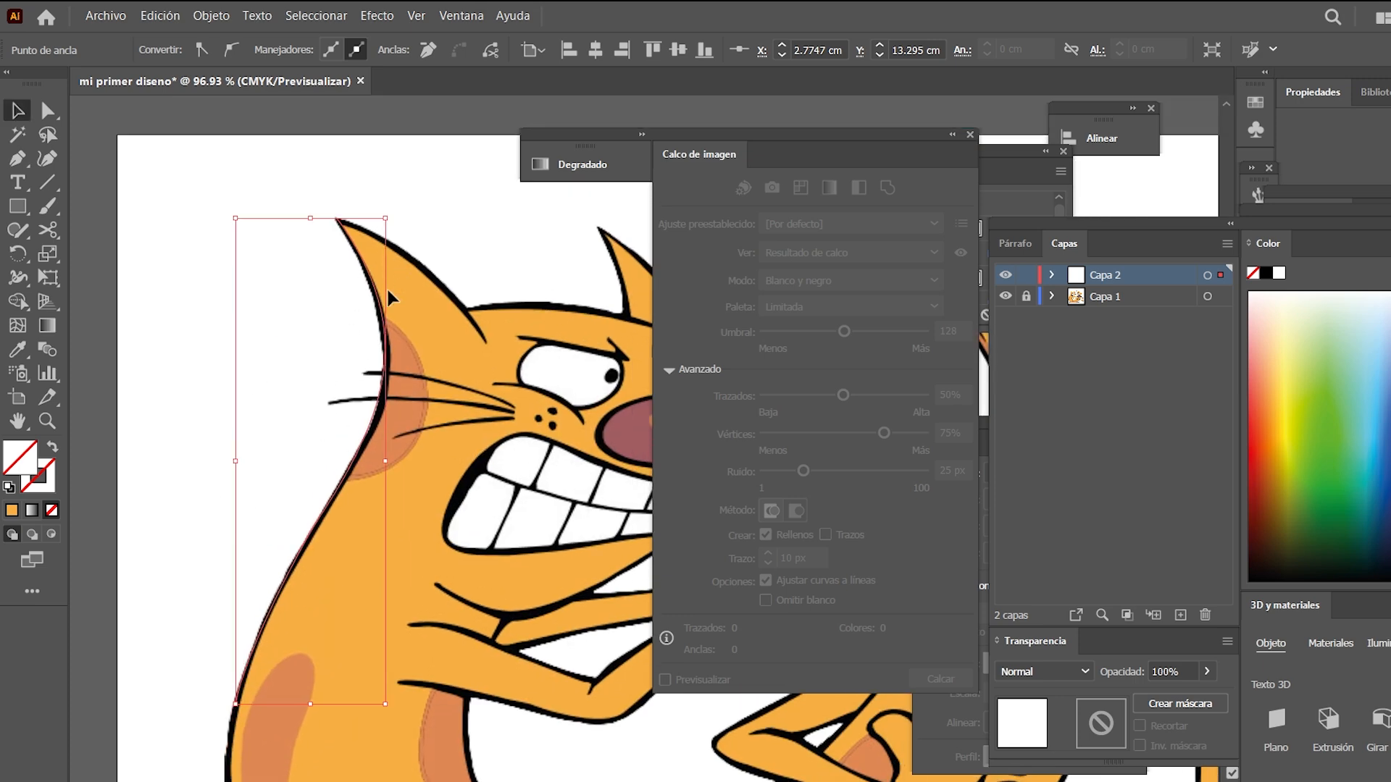
{"action": "left_click", "coordinate": [11, 510]}
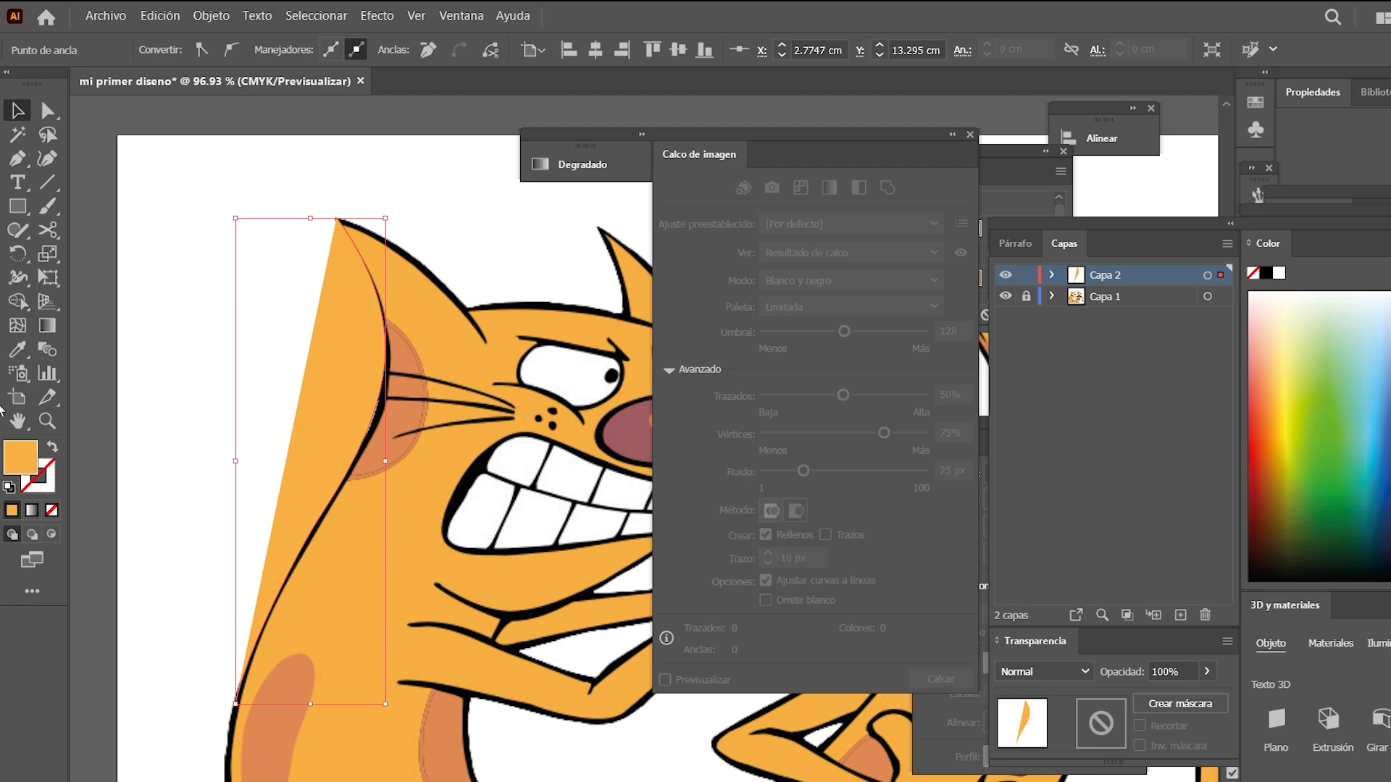
Swap the back path's orange fill onto its stroke and recolour the stroke red (FF0000)
{"action": "left_click", "coordinate": [54, 475]}
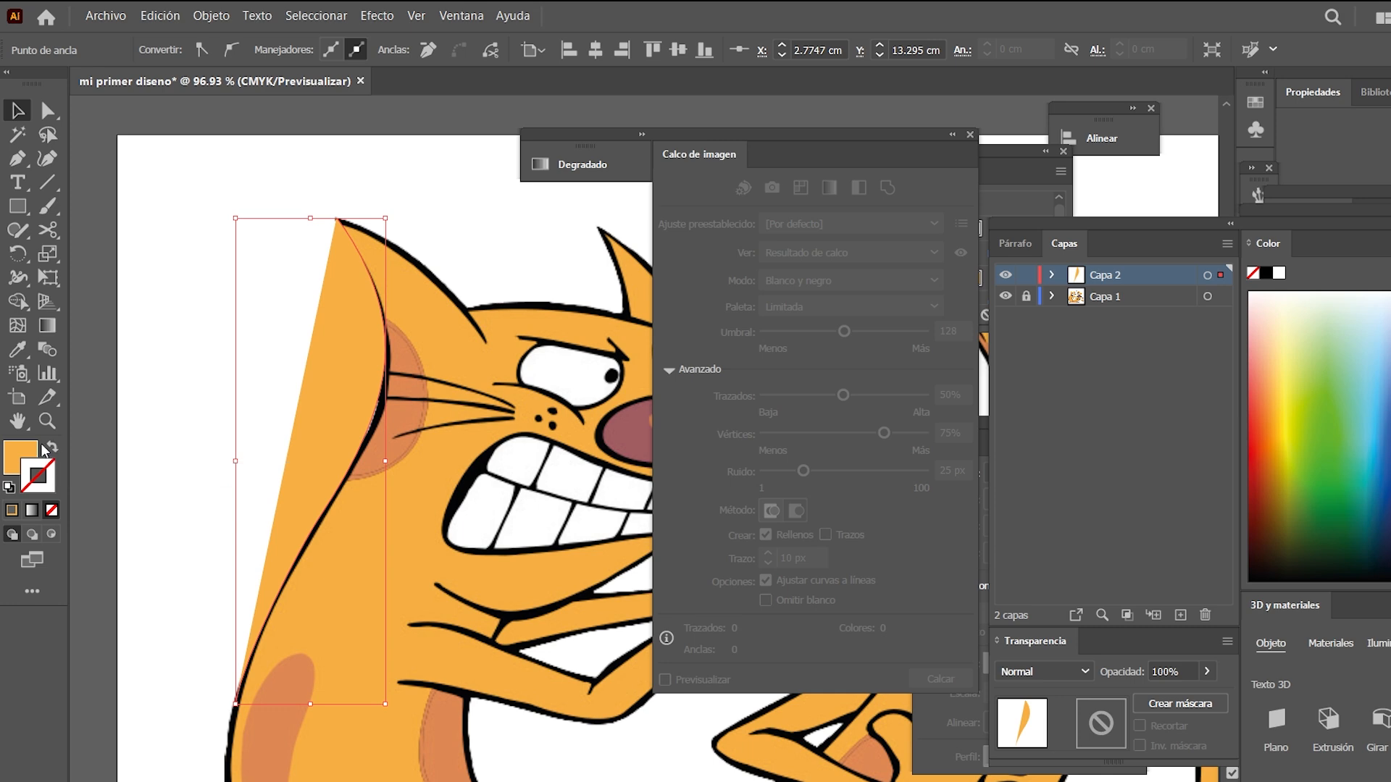
{"action": "left_click", "coordinate": [54, 446]}
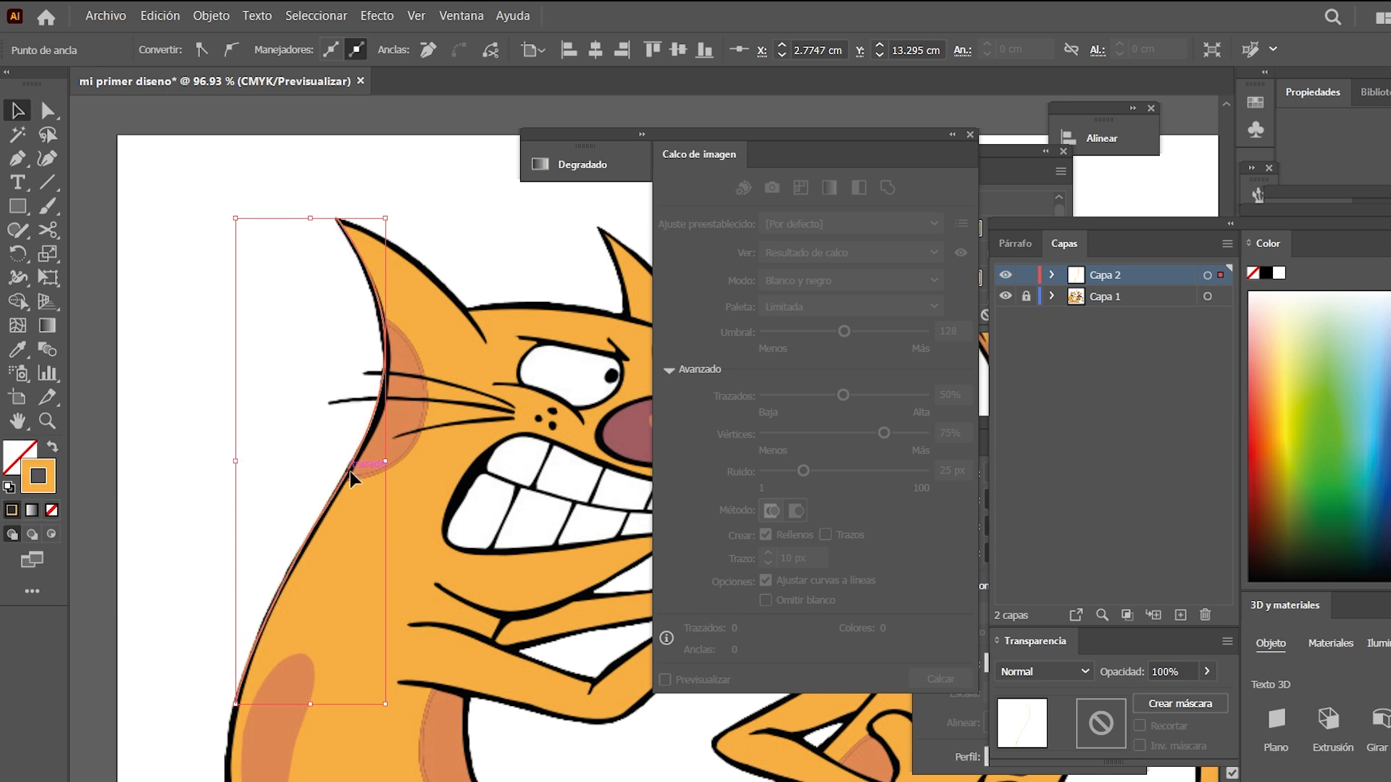
{"action": "double_click", "coordinate": [42, 490]}
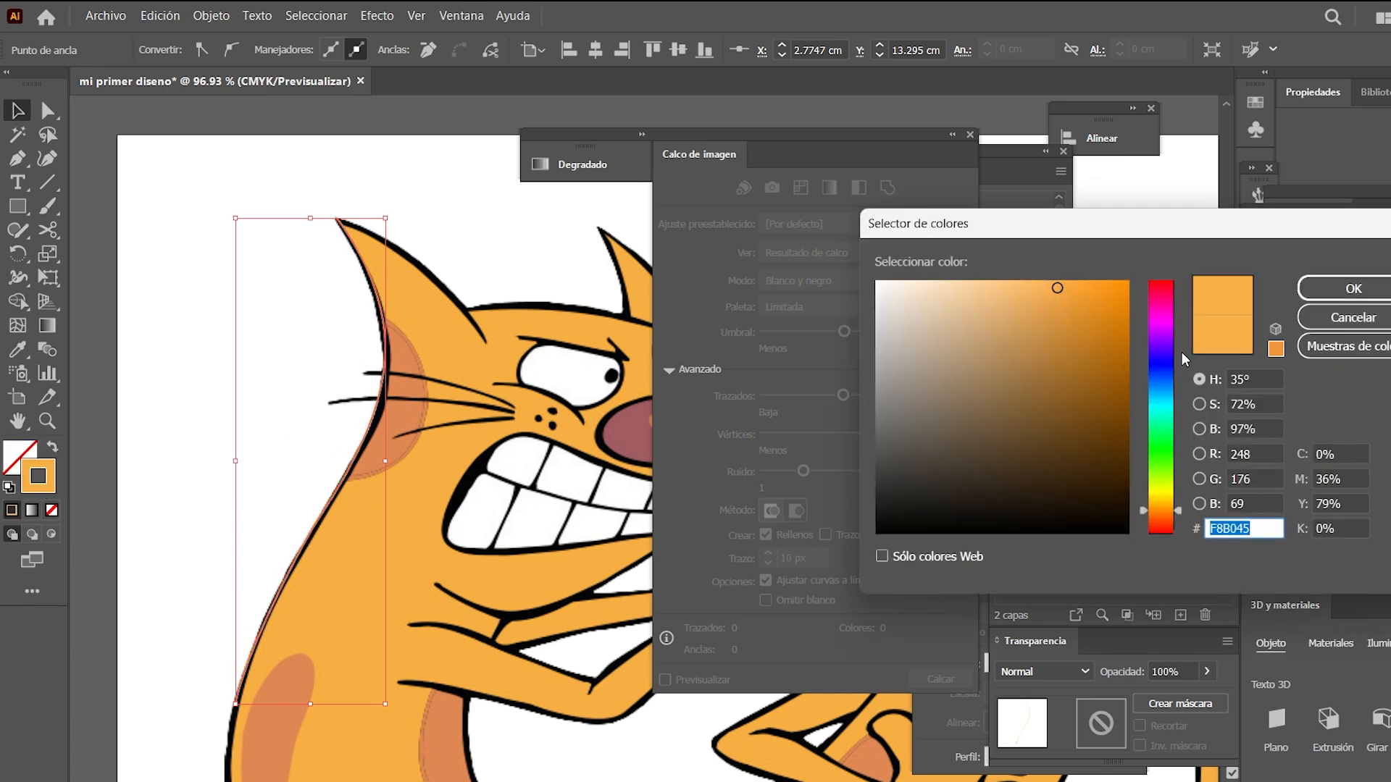
{"action": "left_click_drag", "start_coordinate": [1162, 342], "coordinate": [1145, 251]}
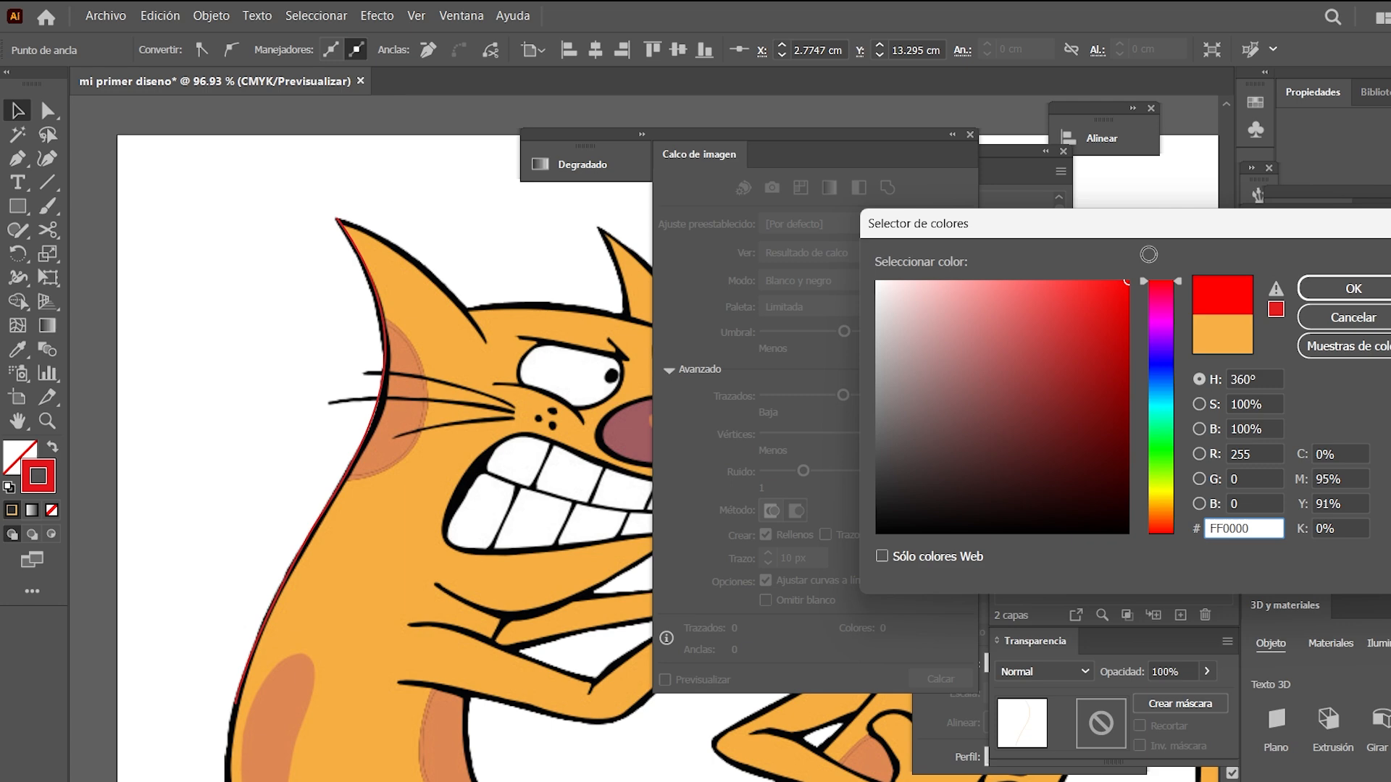
{"action": "left_click", "coordinate": [1351, 288]}
{"action": "scroll", "coordinate": [254, 552], "scroll_direction": "down", "scroll_amount": 2}
{"action": "left_click", "coordinate": [207, 598]}
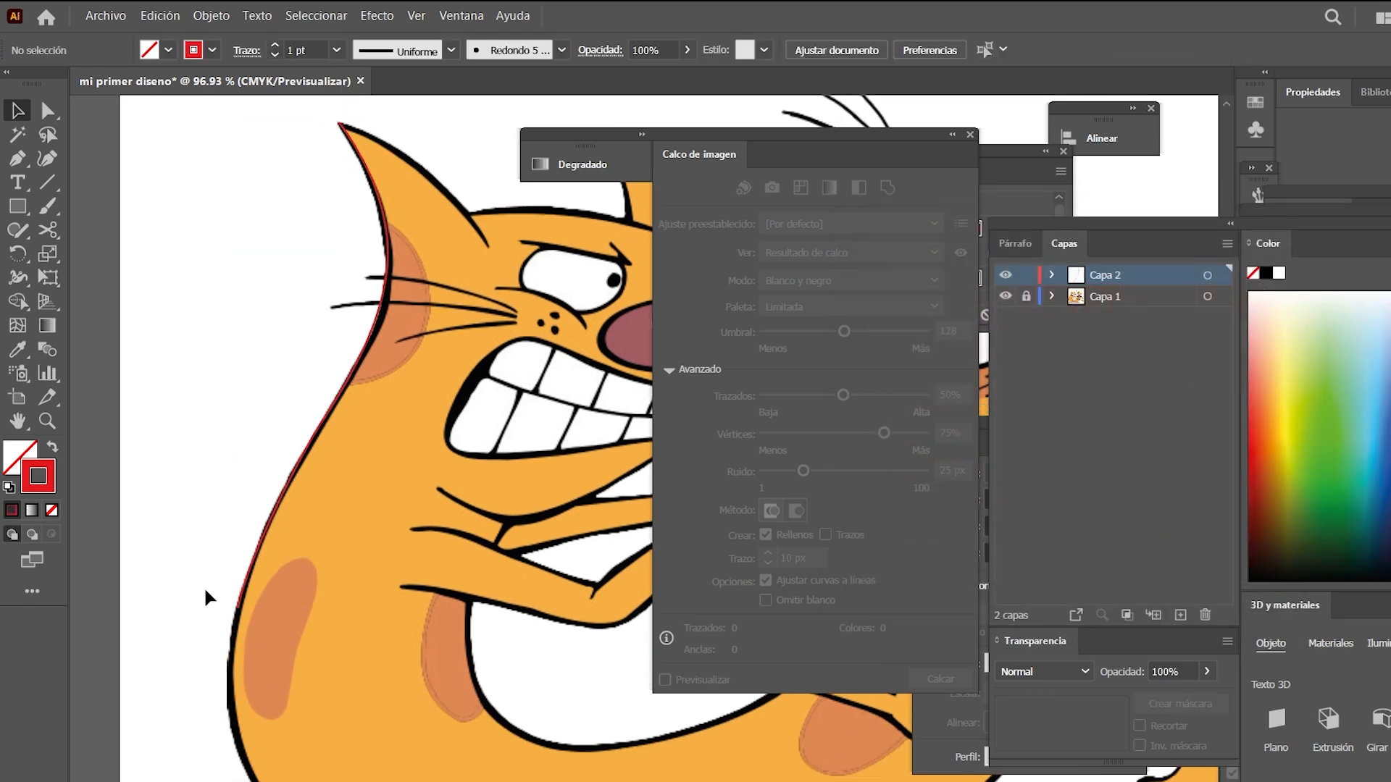
Set the stroke weight of the red path along the cat's back to 4 pt
{"action": "left_click", "coordinate": [364, 360]}
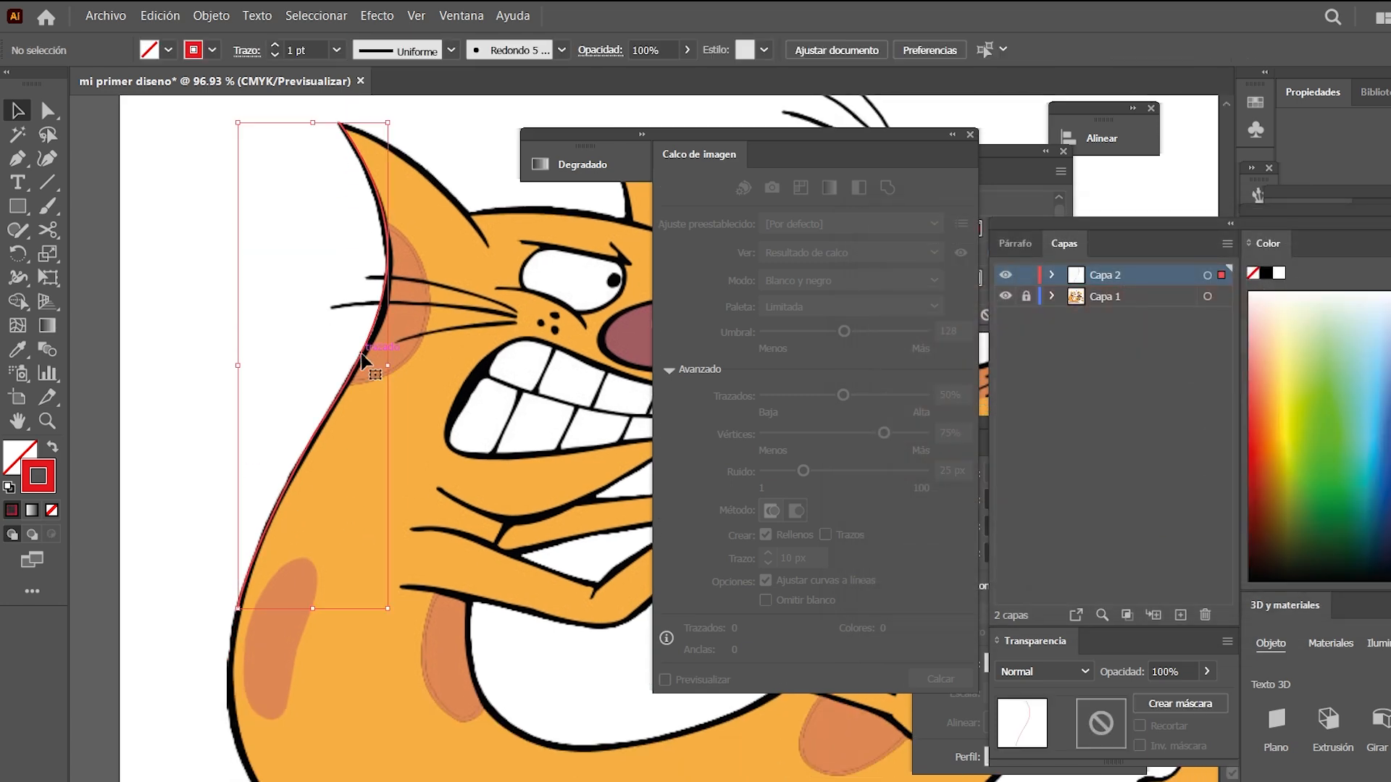
{"action": "left_click", "coordinate": [280, 45]}
{"action": "left_click", "coordinate": [280, 42]}
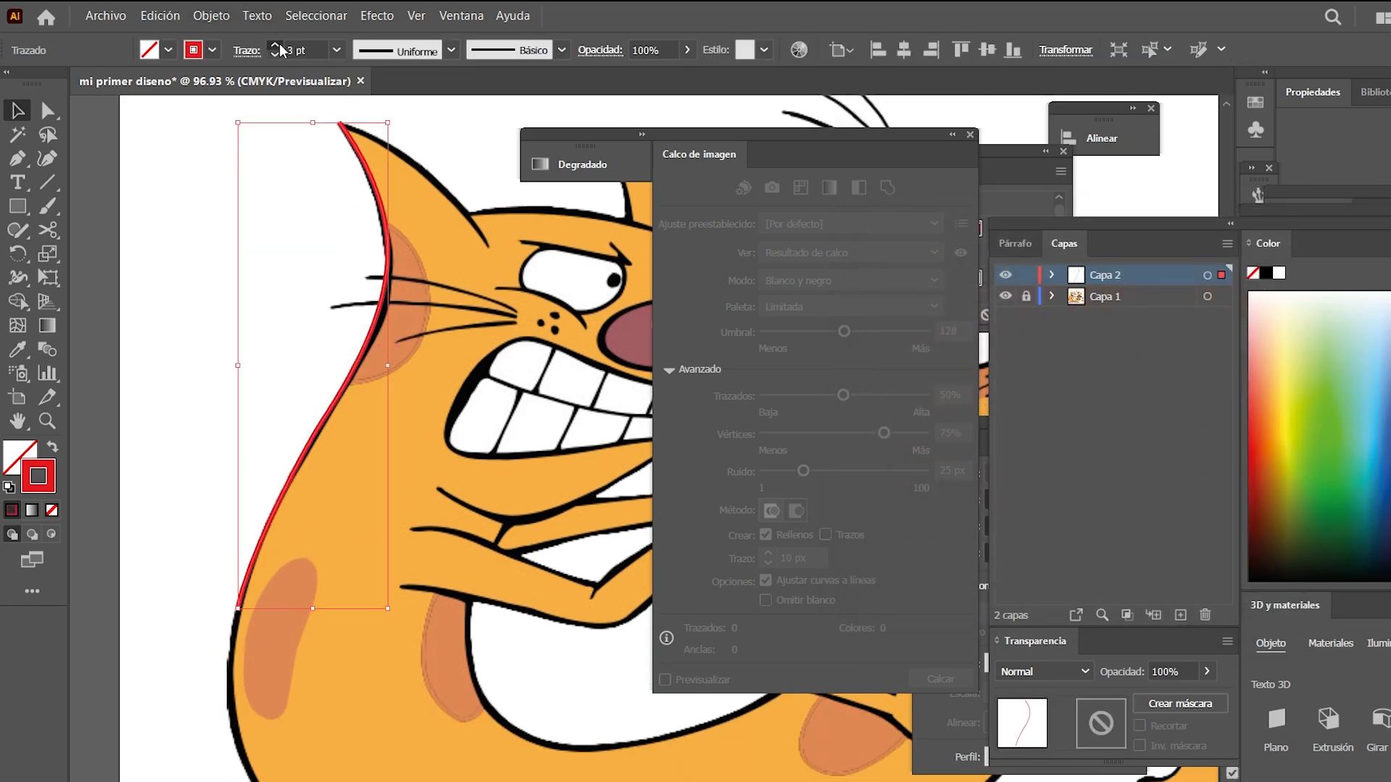
{"action": "left_click", "coordinate": [189, 484]}
Continue the red path from its lower end in smooth Pen curves around the cat's rump to the bottom of the belly
{"action": "scroll", "coordinate": [480, 320], "scroll_direction": "down", "scroll_amount": 2}
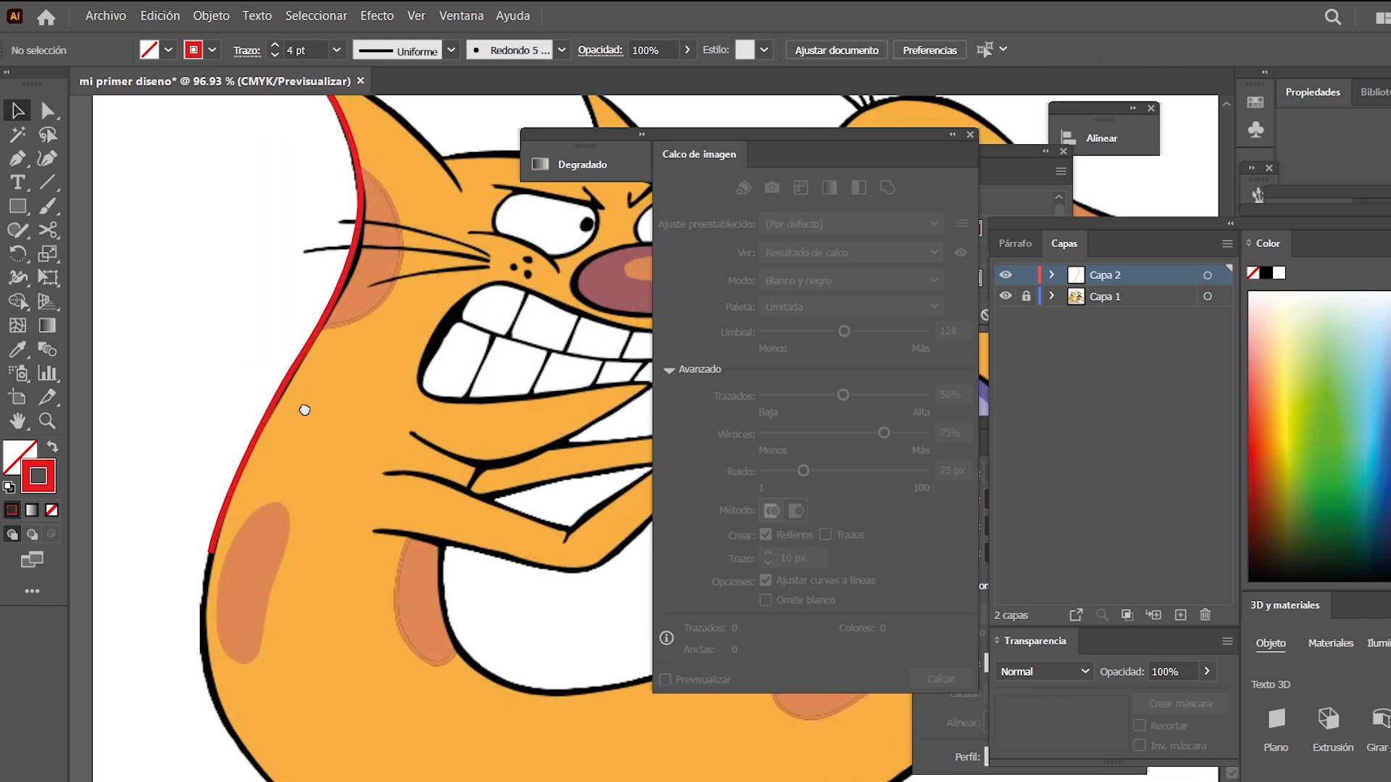
{"action": "left_click", "coordinate": [302, 363]}
{"action": "key", "text": "p"}
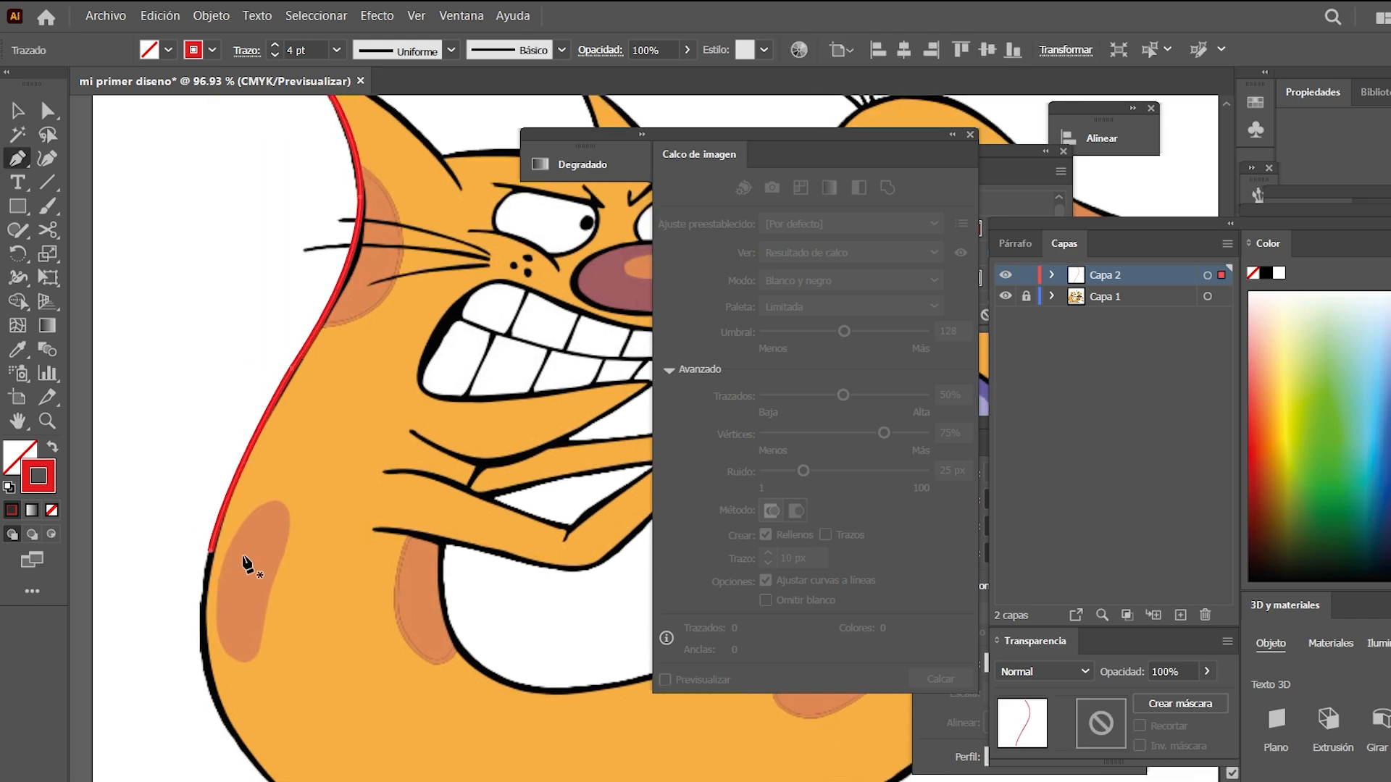
{"action": "left_click", "coordinate": [211, 553]}
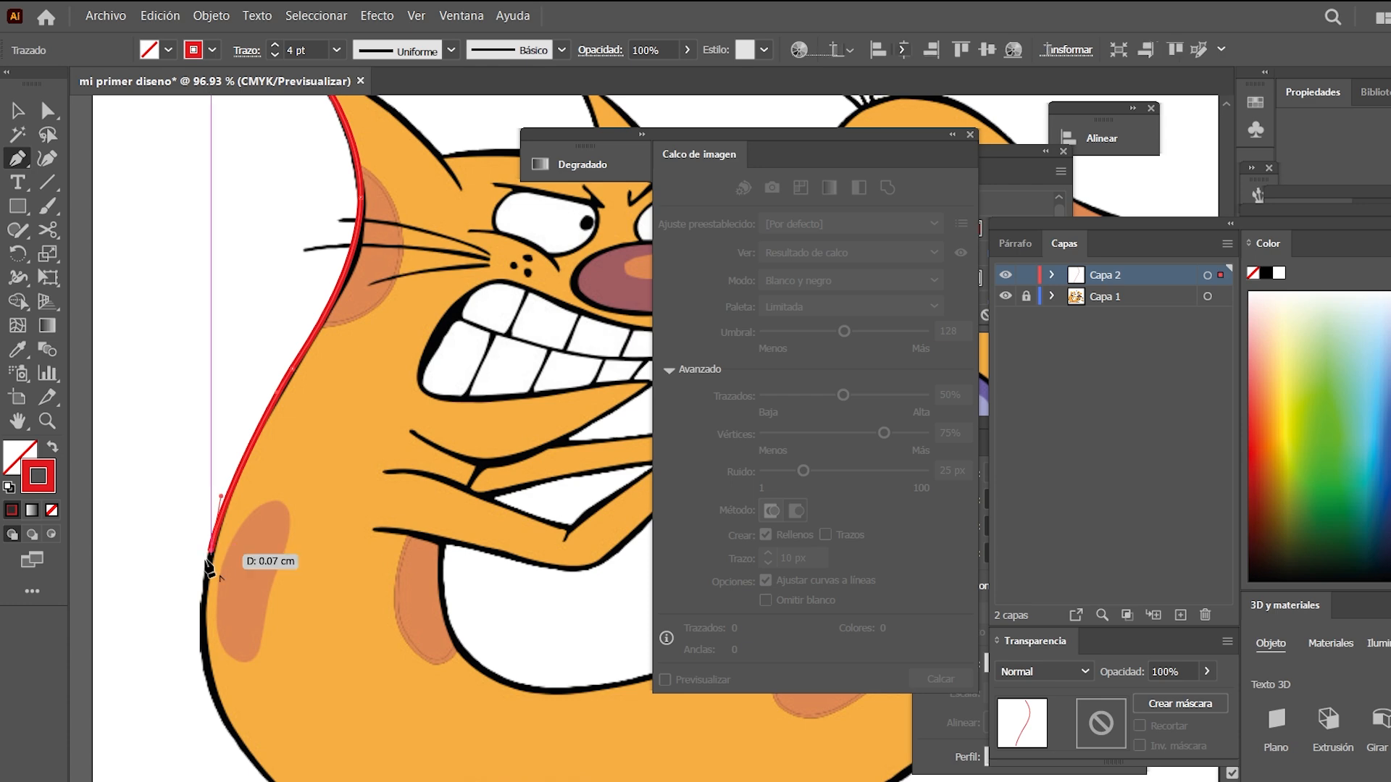
{"action": "left_click_drag", "start_coordinate": [193, 580], "coordinate": [224, 410]}
{"action": "left_click_drag", "start_coordinate": [260, 551], "coordinate": [170, 524]}
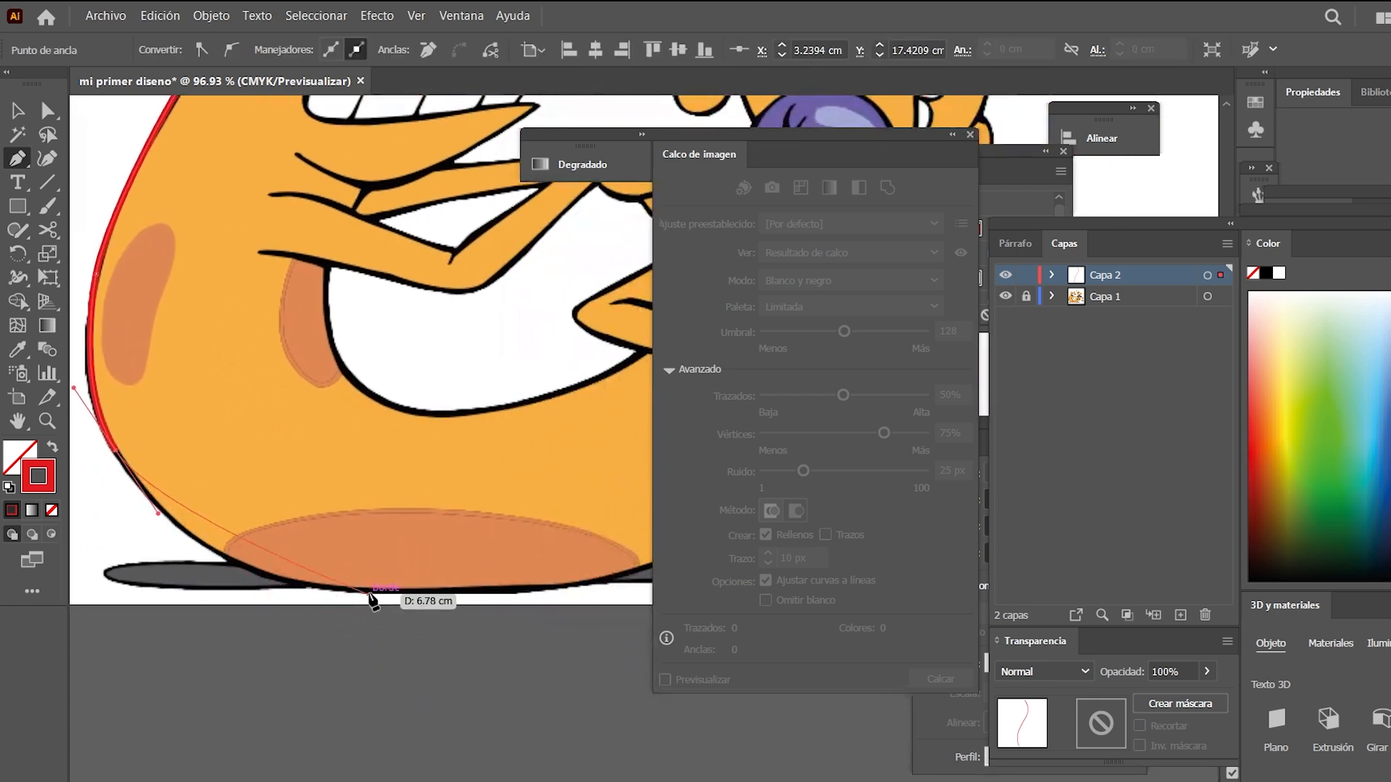
{"action": "left_click_drag", "start_coordinate": [382, 592], "coordinate": [544, 588]}
Extend the path along the underside and up the dog's body to the armpit, and end it there
{"action": "left_click_drag", "start_coordinate": [543, 589], "coordinate": [221, 644]}
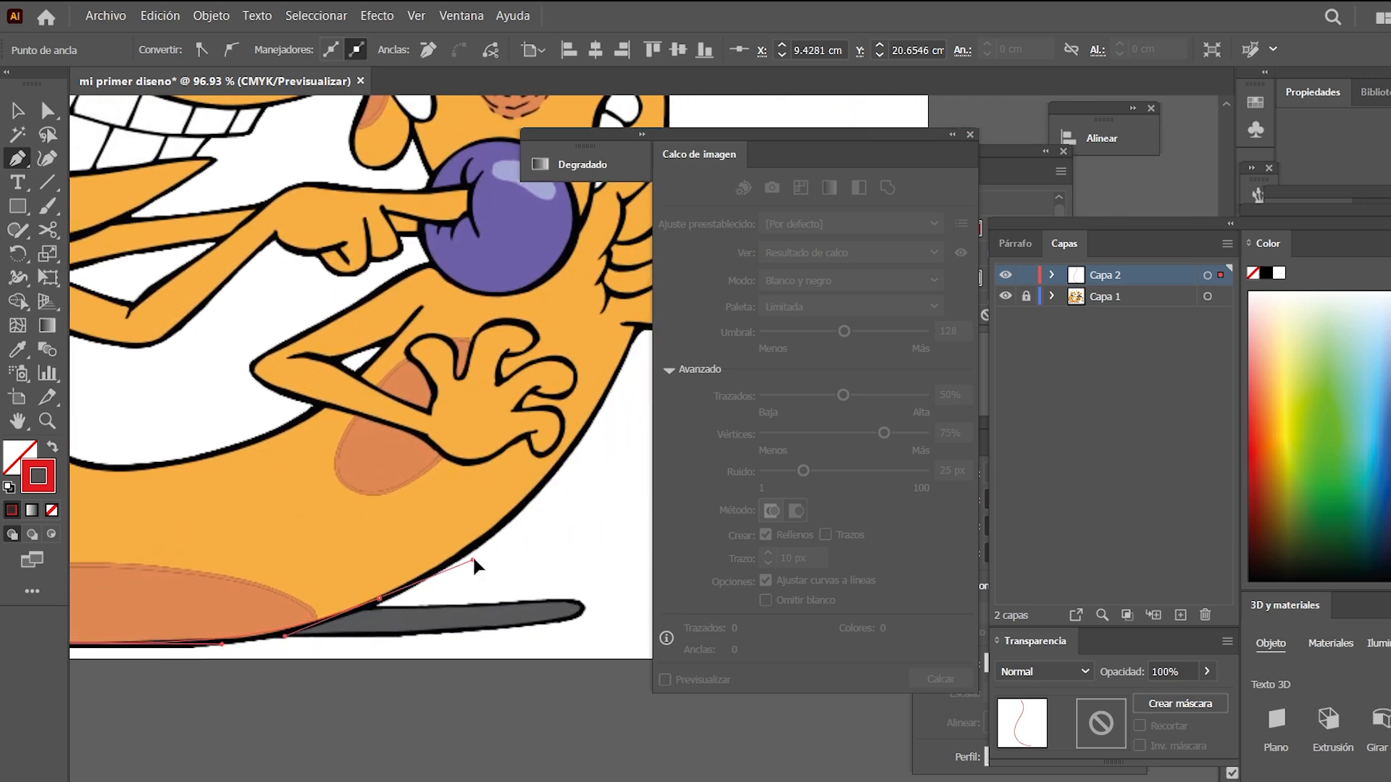
{"action": "mouse_move", "coordinate": [473, 558]}
{"action": "left_mouse_down"}
{"action": "mouse_move", "coordinate": [497, 554]}
{"action": "mouse_move", "coordinate": [356, 638]}
{"action": "left_mouse_up"}
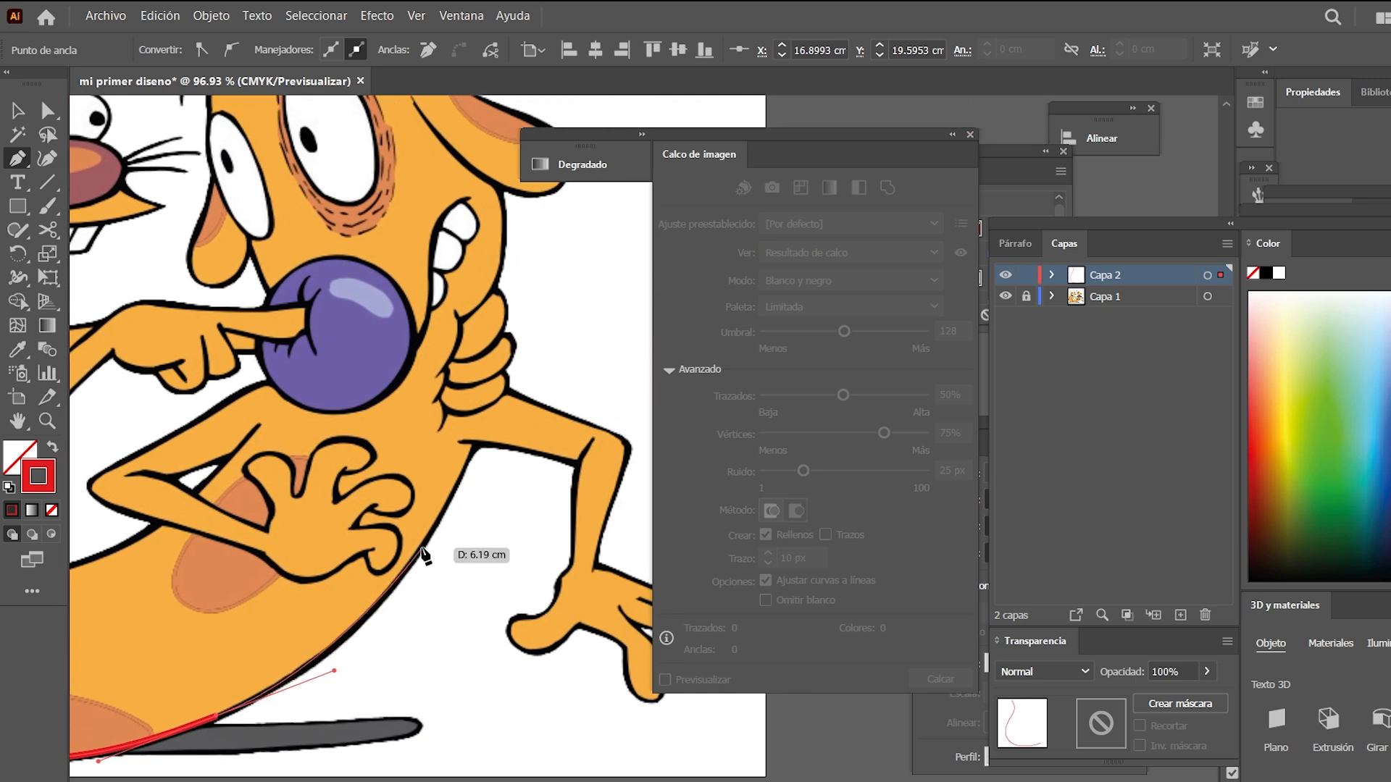
{"action": "left_click_drag", "start_coordinate": [423, 554], "coordinate": [446, 507]}
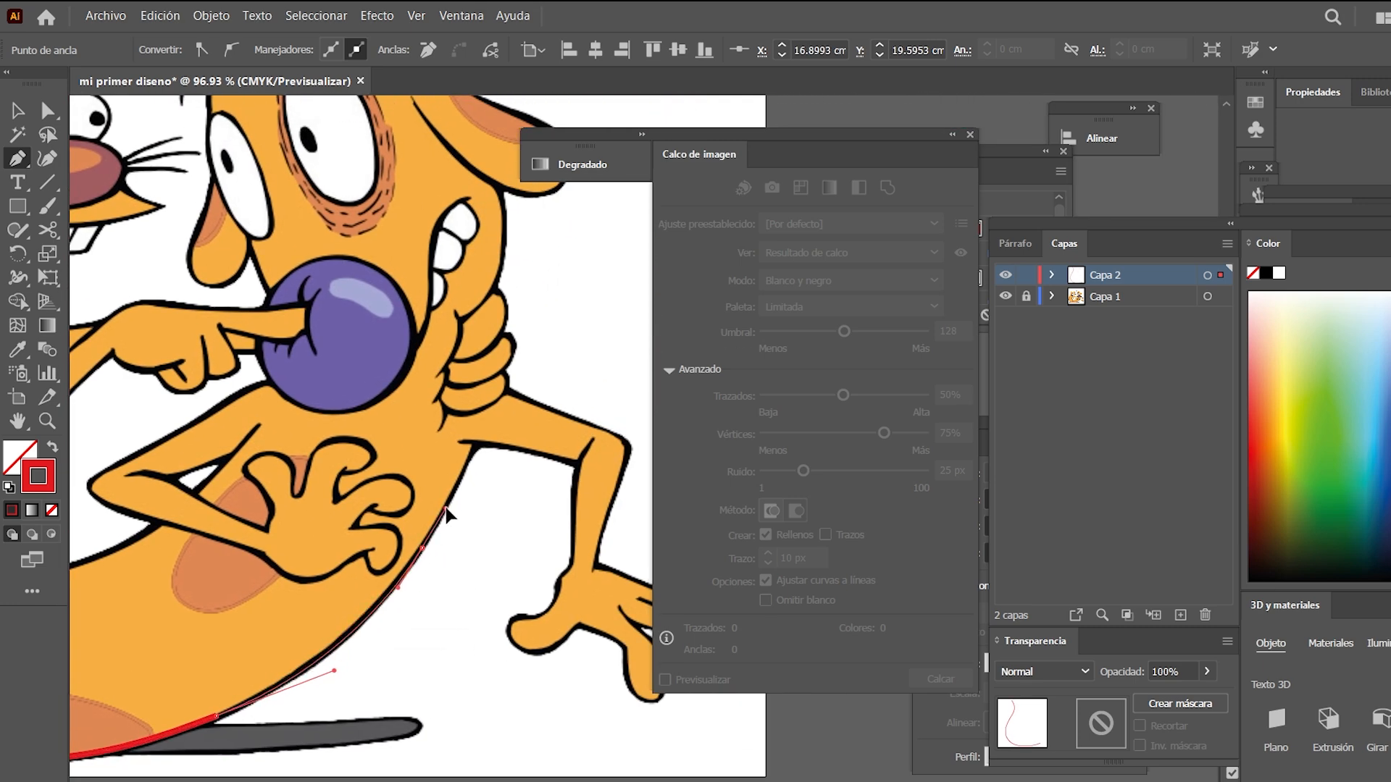
{"action": "left_click", "coordinate": [475, 446]}
{"action": "key", "text": "v"}
{"action": "left_click", "coordinate": [487, 497]}
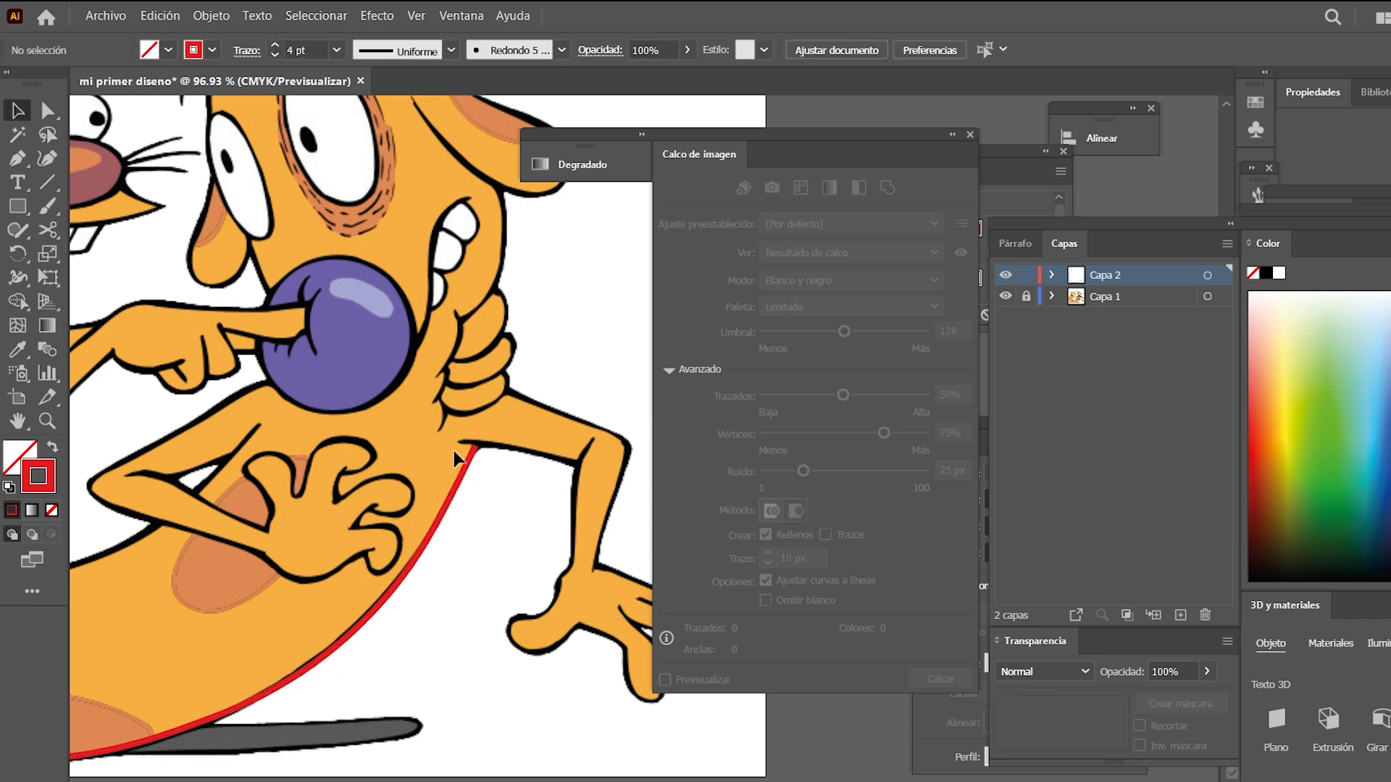
Draw a separate Pen path along the lower edge of the dog's upper arm, from armpit to elbow
{"action": "key", "text": "p"}
{"action": "left_click", "coordinate": [463, 440]}
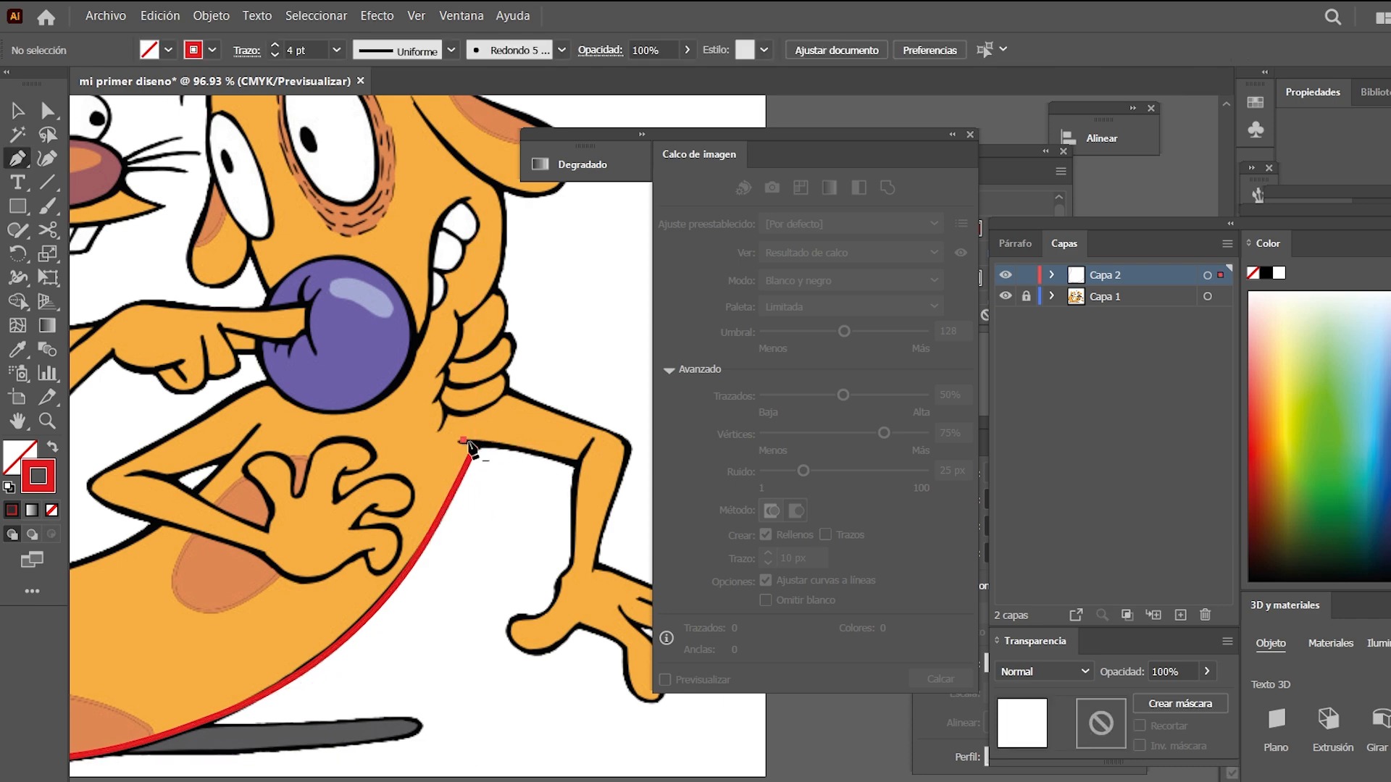
{"action": "left_click_drag", "start_coordinate": [580, 471], "coordinate": [588, 468]}
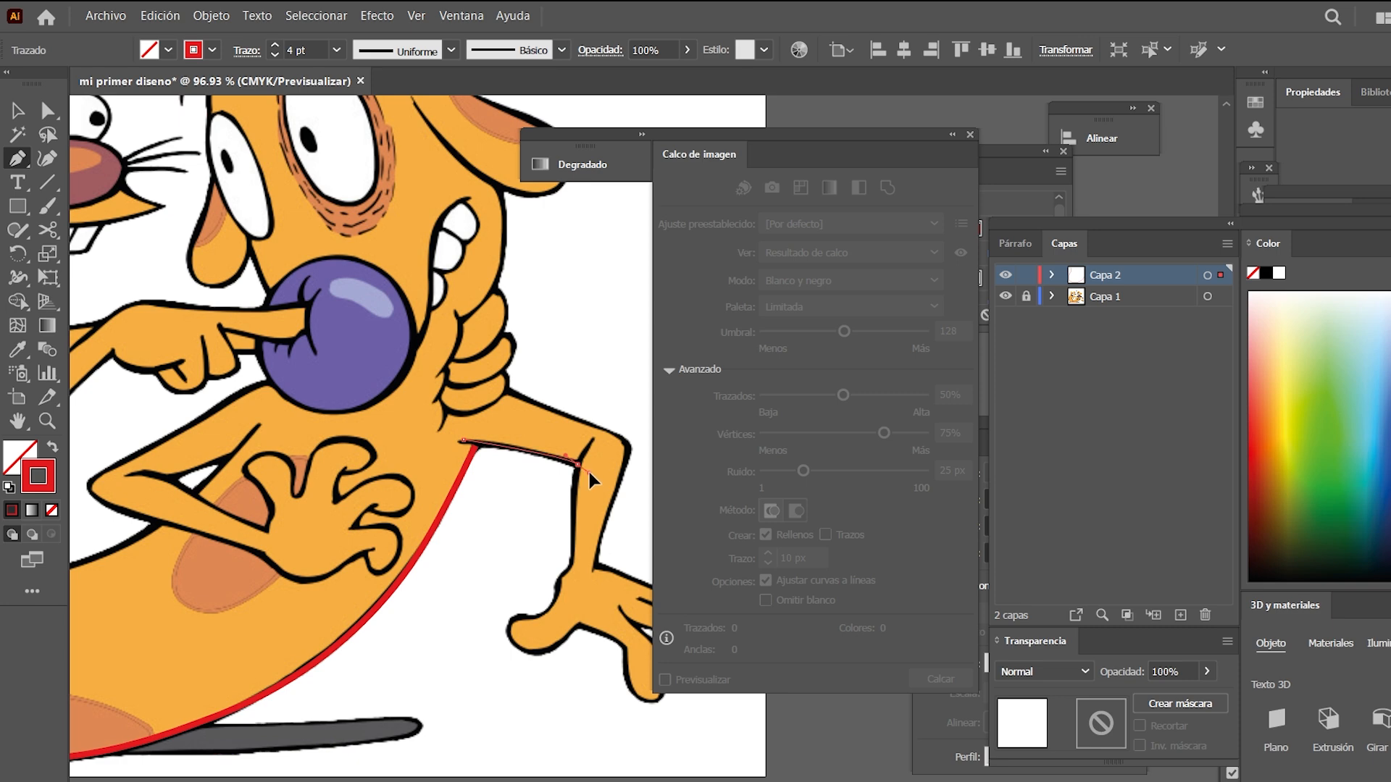
{"action": "key", "text": "v"}
{"action": "left_click", "coordinate": [537, 502]}
Start a new Pen path at the dog's inner elbow and curve it down the inner forearm
{"action": "left_click_drag", "start_coordinate": [532, 505], "coordinate": [416, 528]}
{"action": "key", "text": "p"}
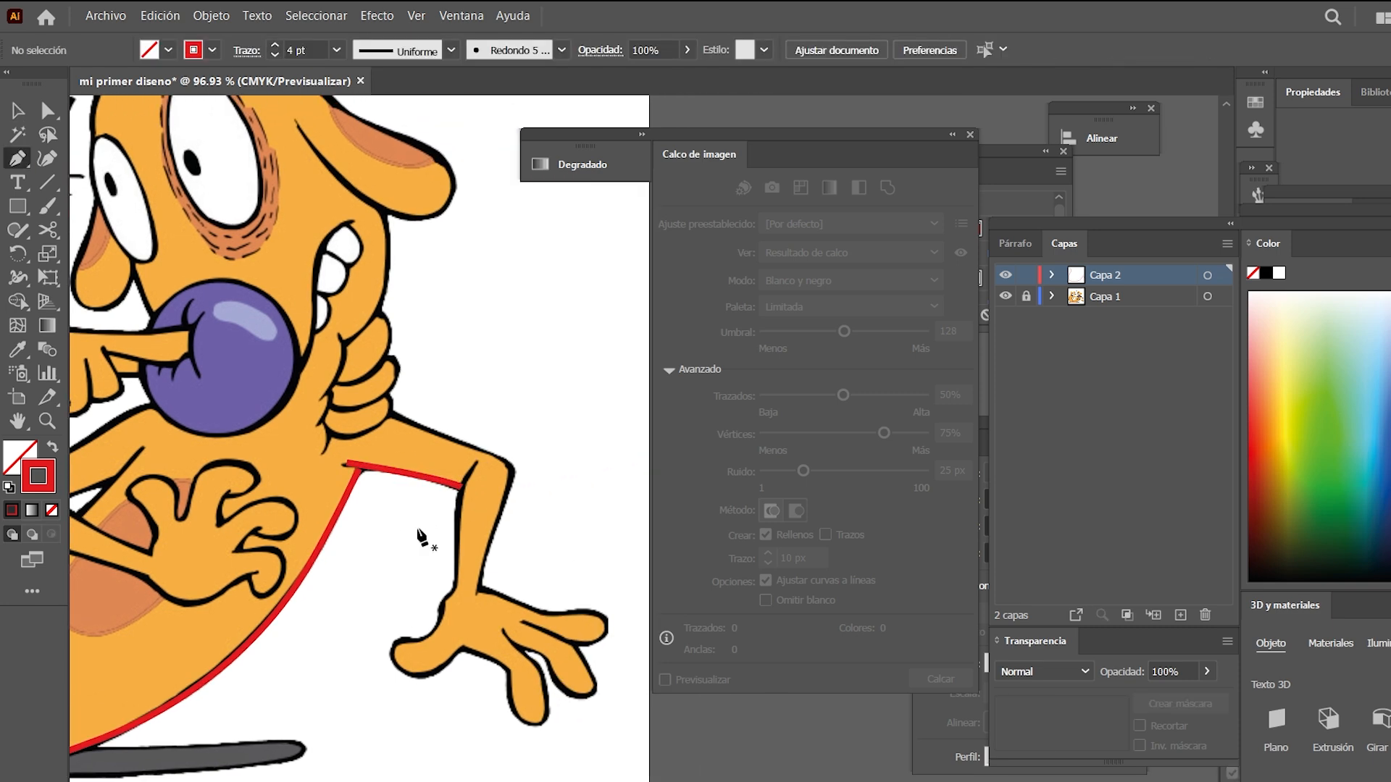
{"action": "left_click", "coordinate": [478, 463]}
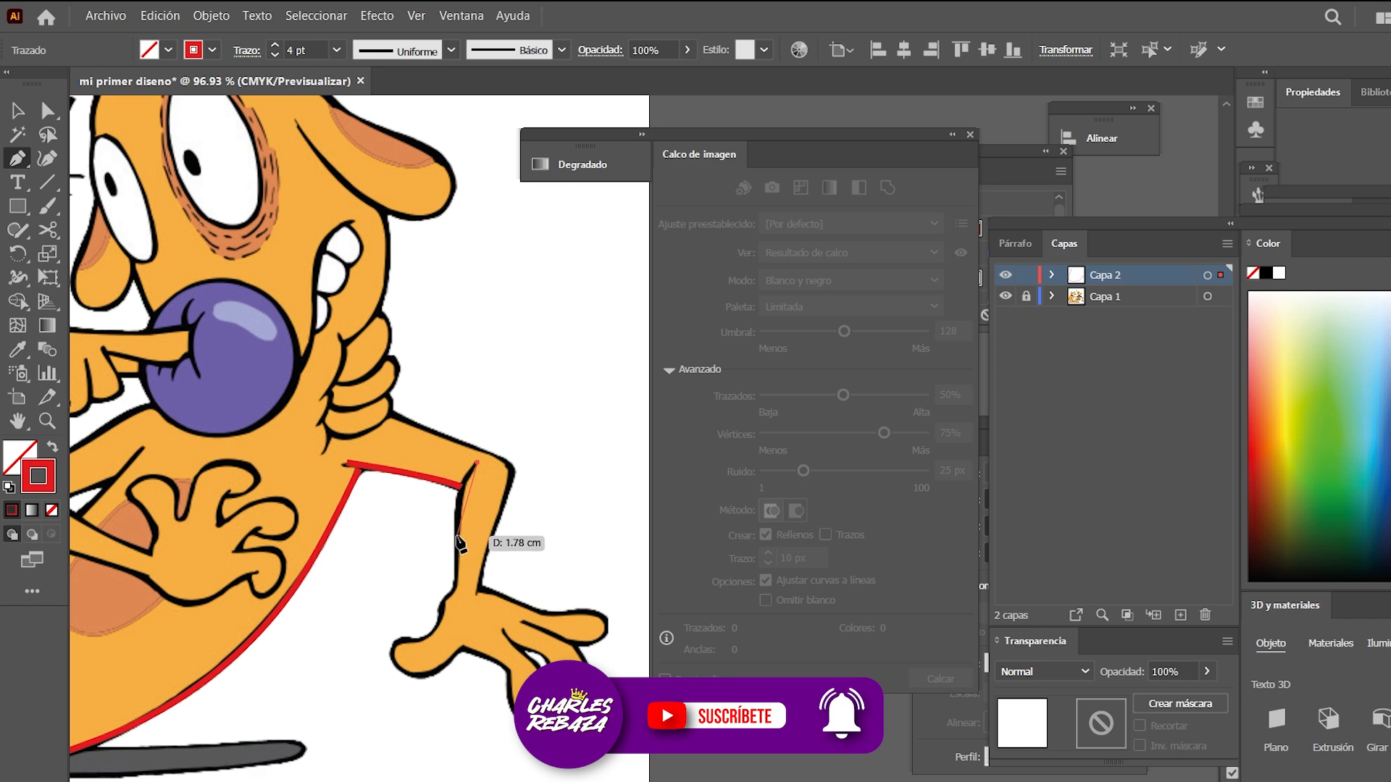
{"action": "left_click", "coordinate": [456, 579]}
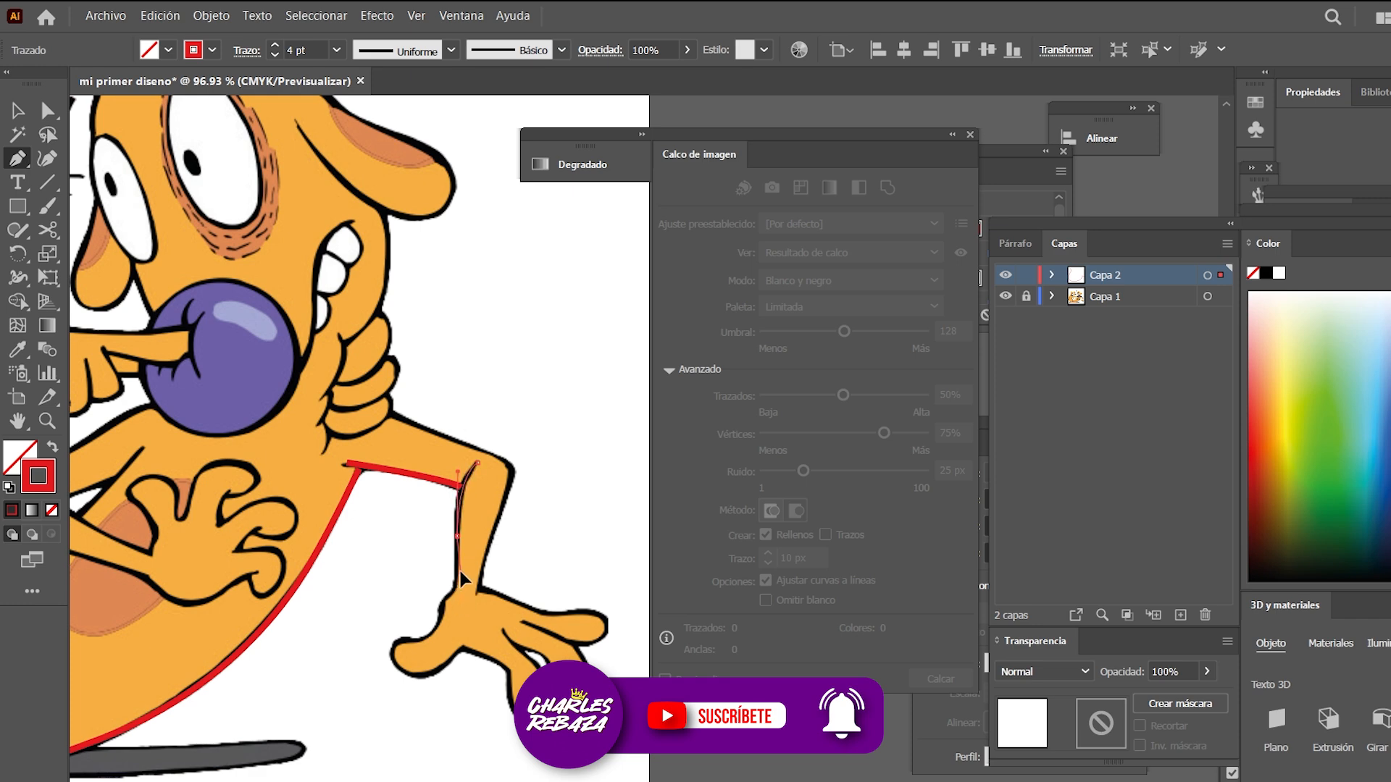
Try to continue the forearm path past the wrist towards the thumb, and undo those segments
{"action": "left_click_drag", "start_coordinate": [461, 555], "coordinate": [571, 624]}
{"action": "key", "text": "z"}
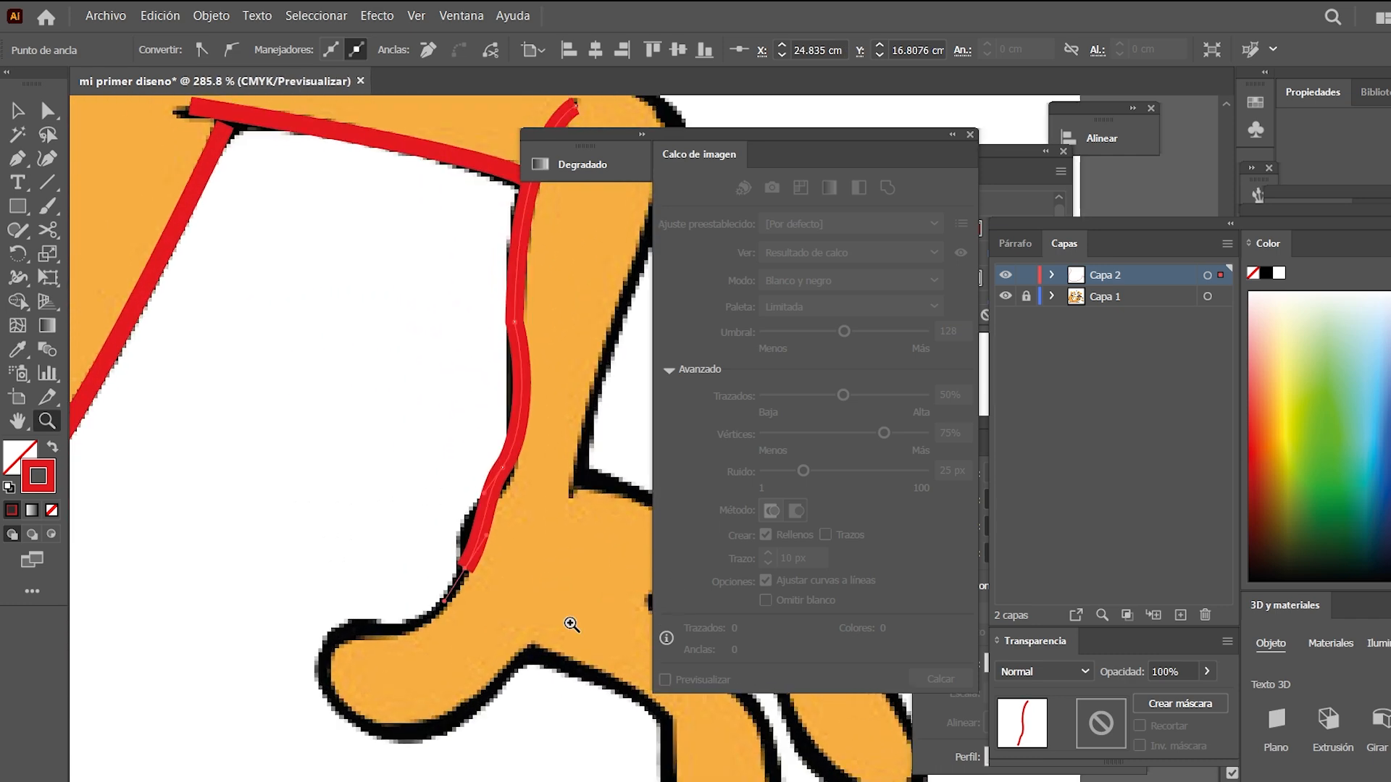
{"action": "left_click_drag", "start_coordinate": [488, 599], "coordinate": [437, 649]}
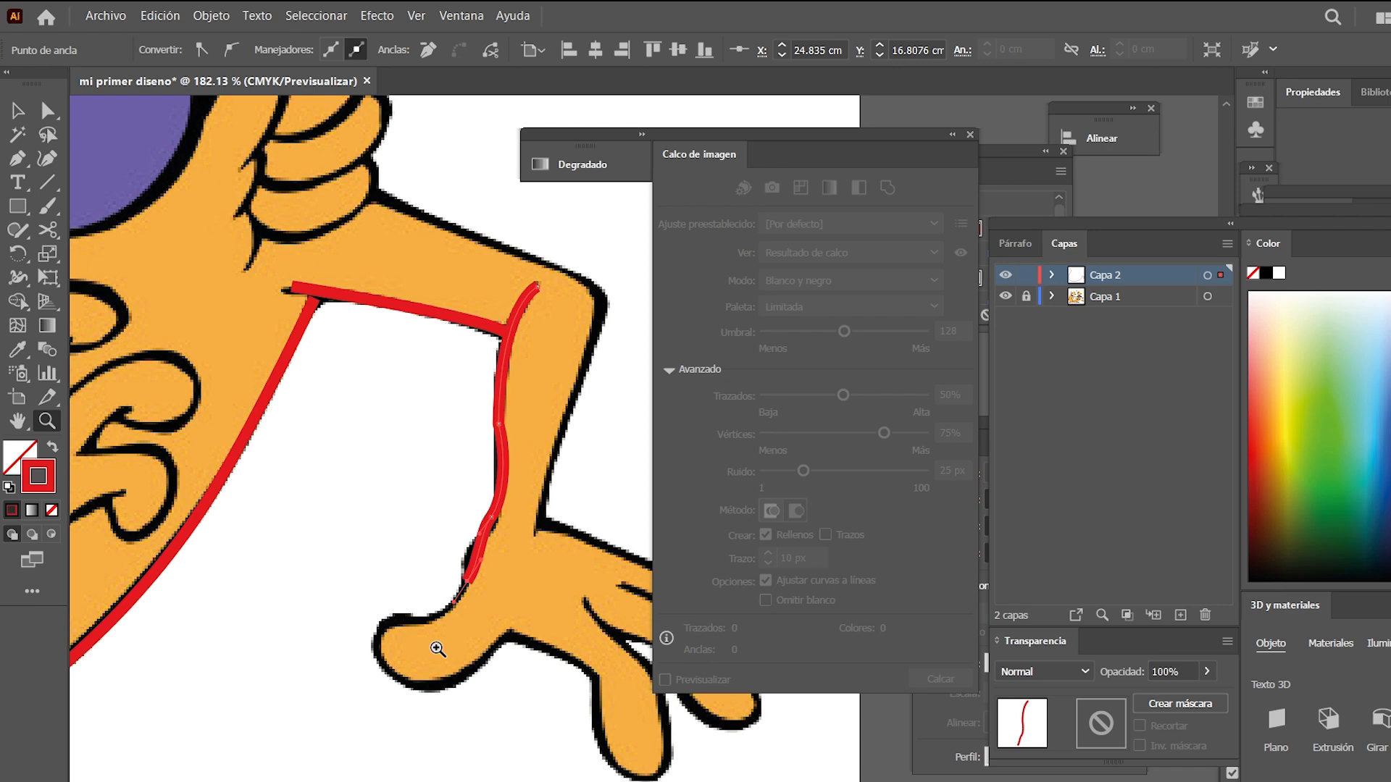
{"action": "left_click", "coordinate": [469, 583]}
{"action": "left_click_drag", "start_coordinate": [424, 615], "coordinate": [378, 628]}
{"action": "key", "text": "ctrl+z"}
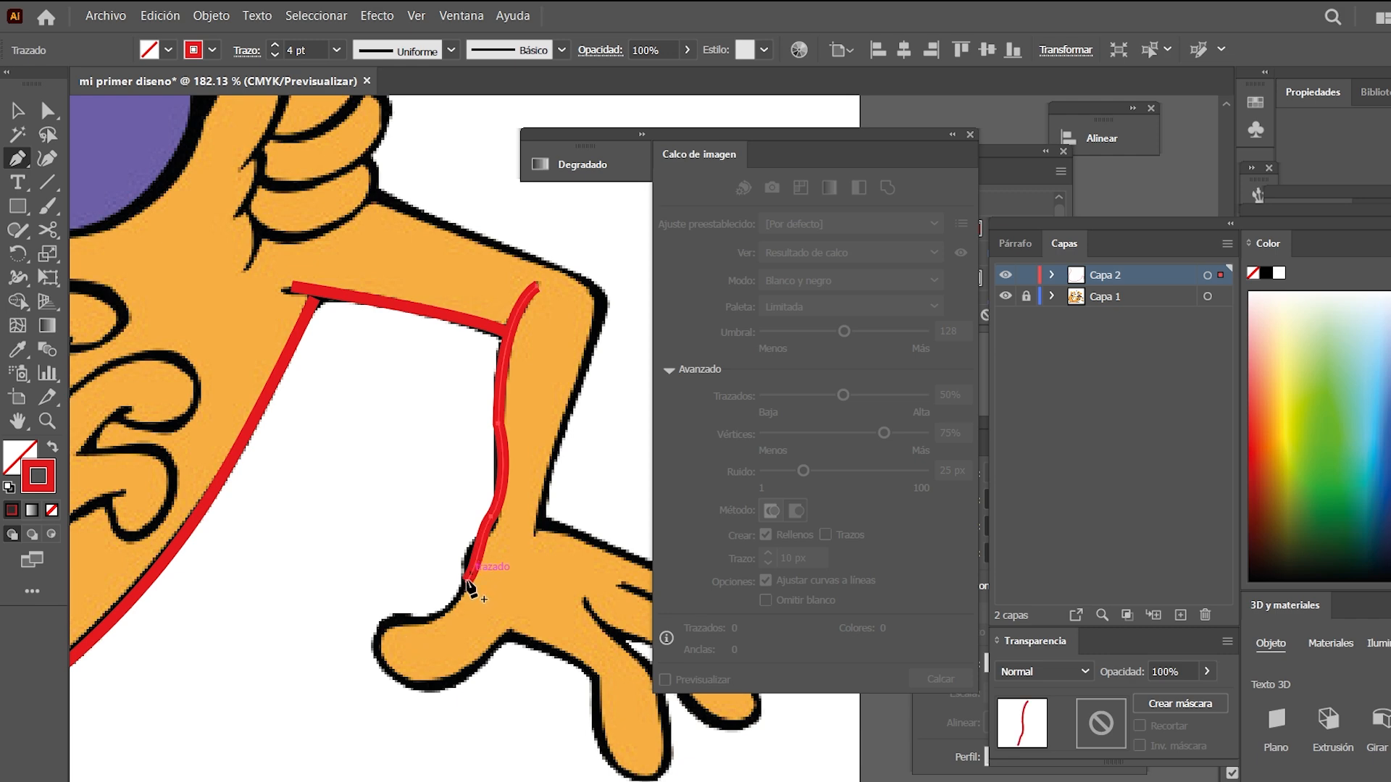
{"action": "key", "text": "ctrl+z"}
{"action": "key", "text": "ctrl+z"}
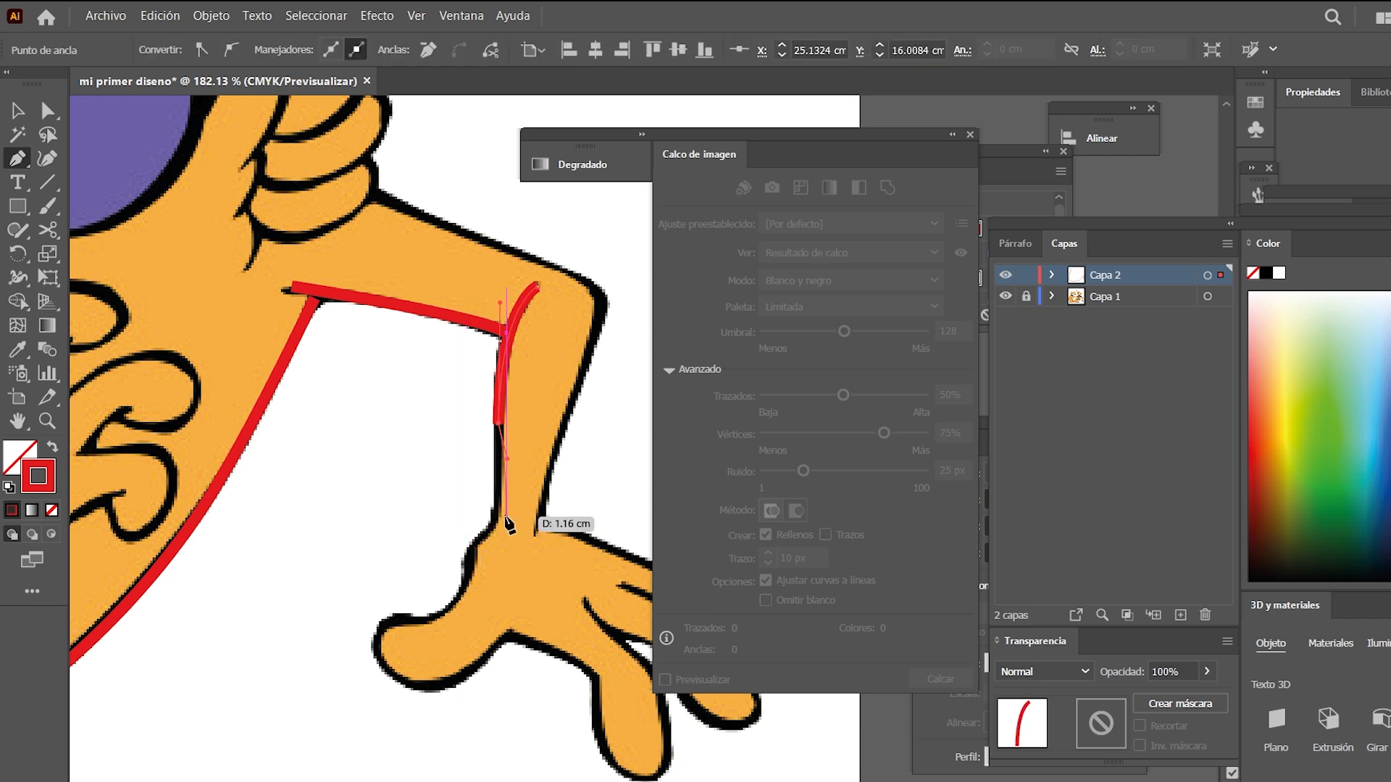
Continue the forearm path past the wrist and around the dog's thumb to the base of the next finger, and end it
{"action": "left_click", "coordinate": [498, 509]}
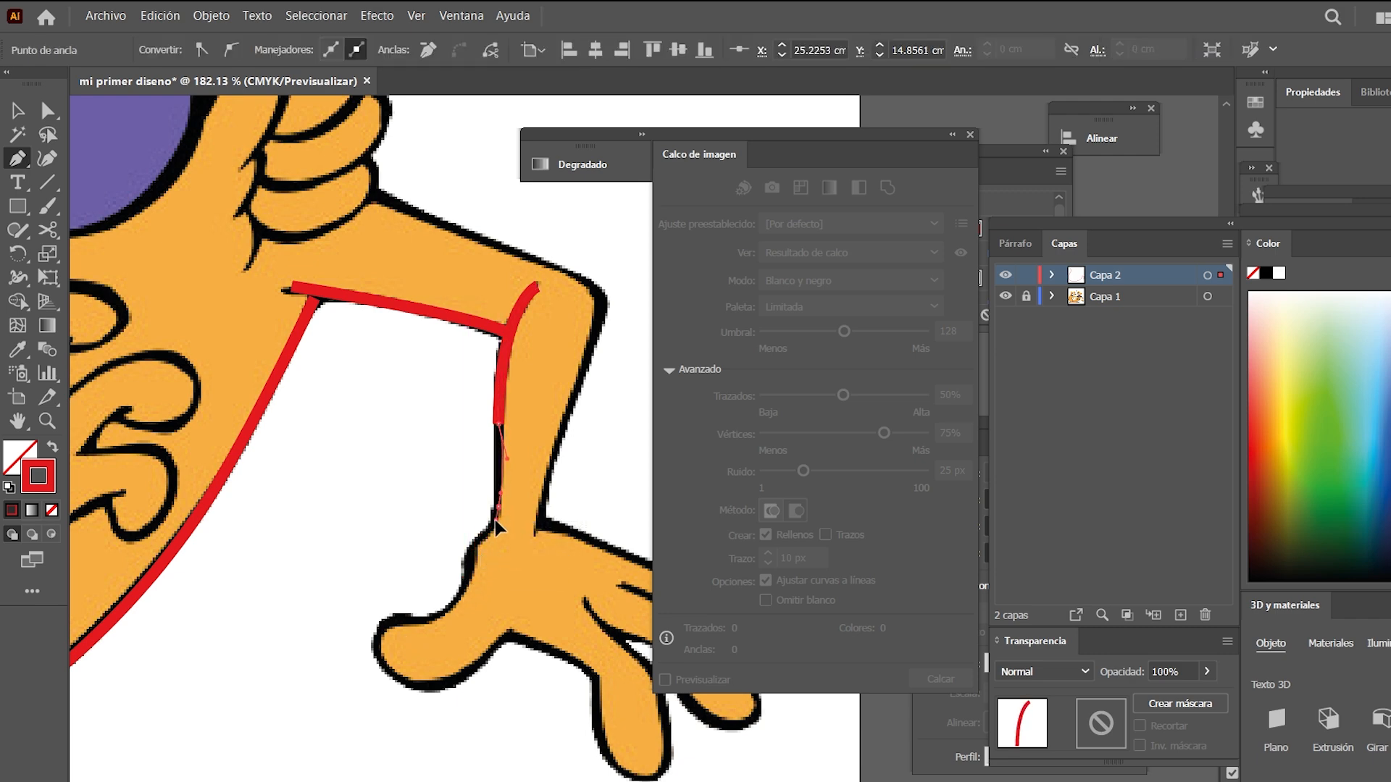
{"action": "left_click", "coordinate": [471, 552]}
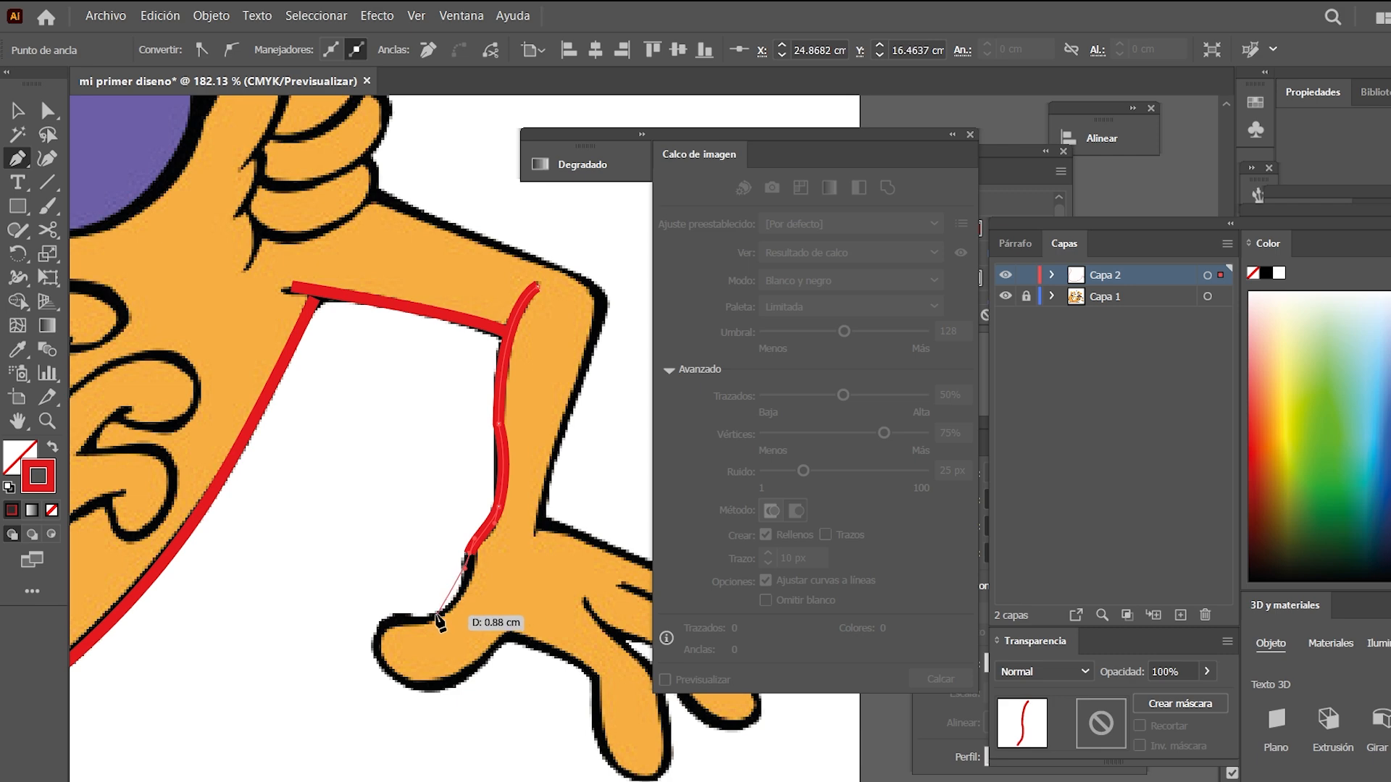
{"action": "left_click", "coordinate": [436, 615]}
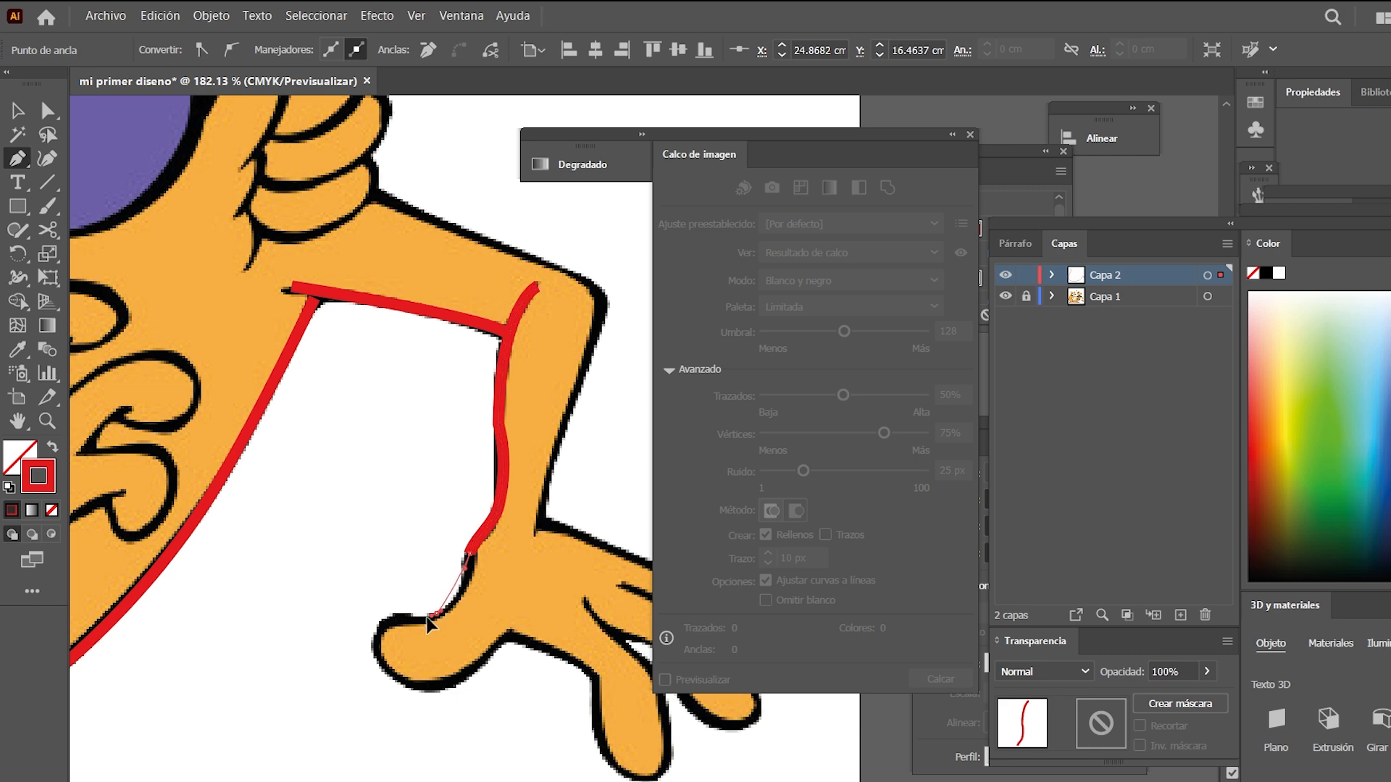
{"action": "left_click", "coordinate": [375, 650]}
{"action": "left_click_drag", "start_coordinate": [381, 682], "coordinate": [495, 664]}
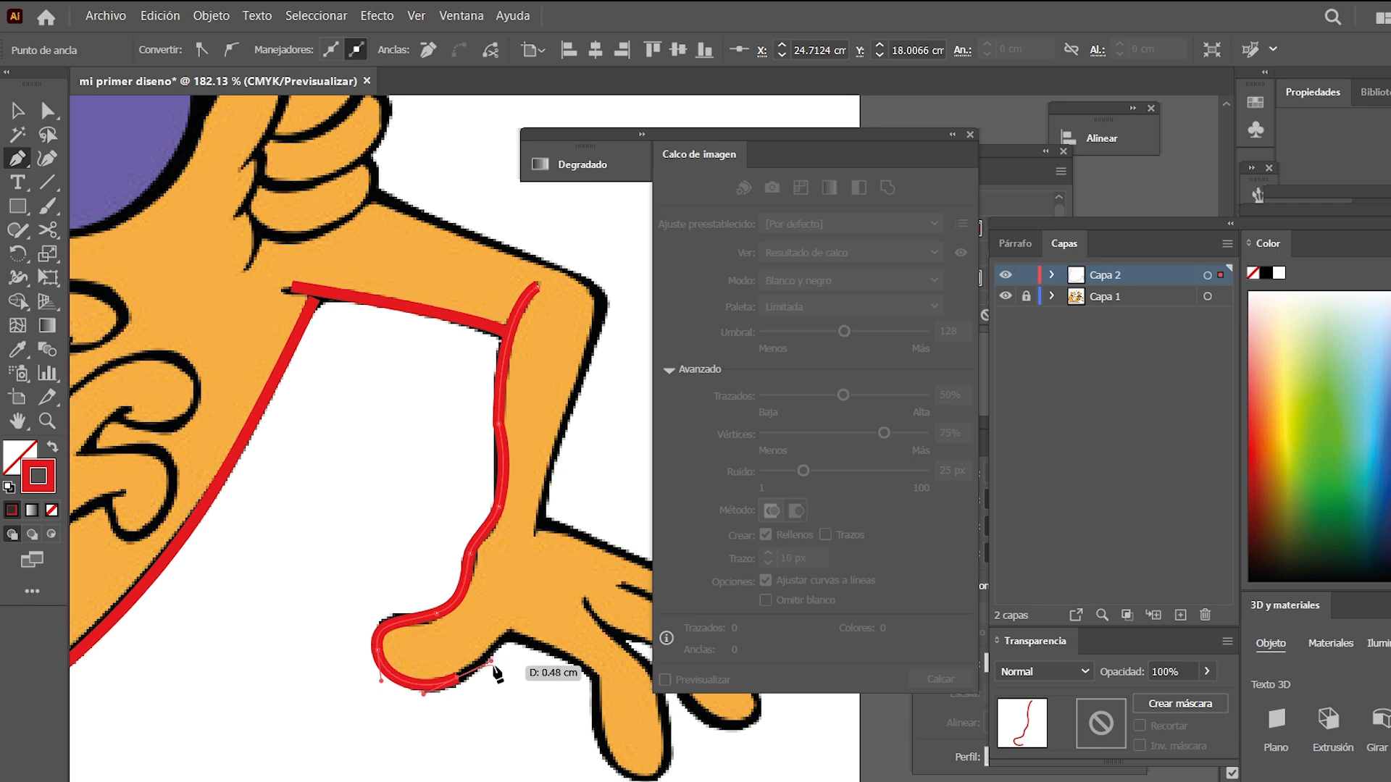
{"action": "left_click", "coordinate": [512, 632]}
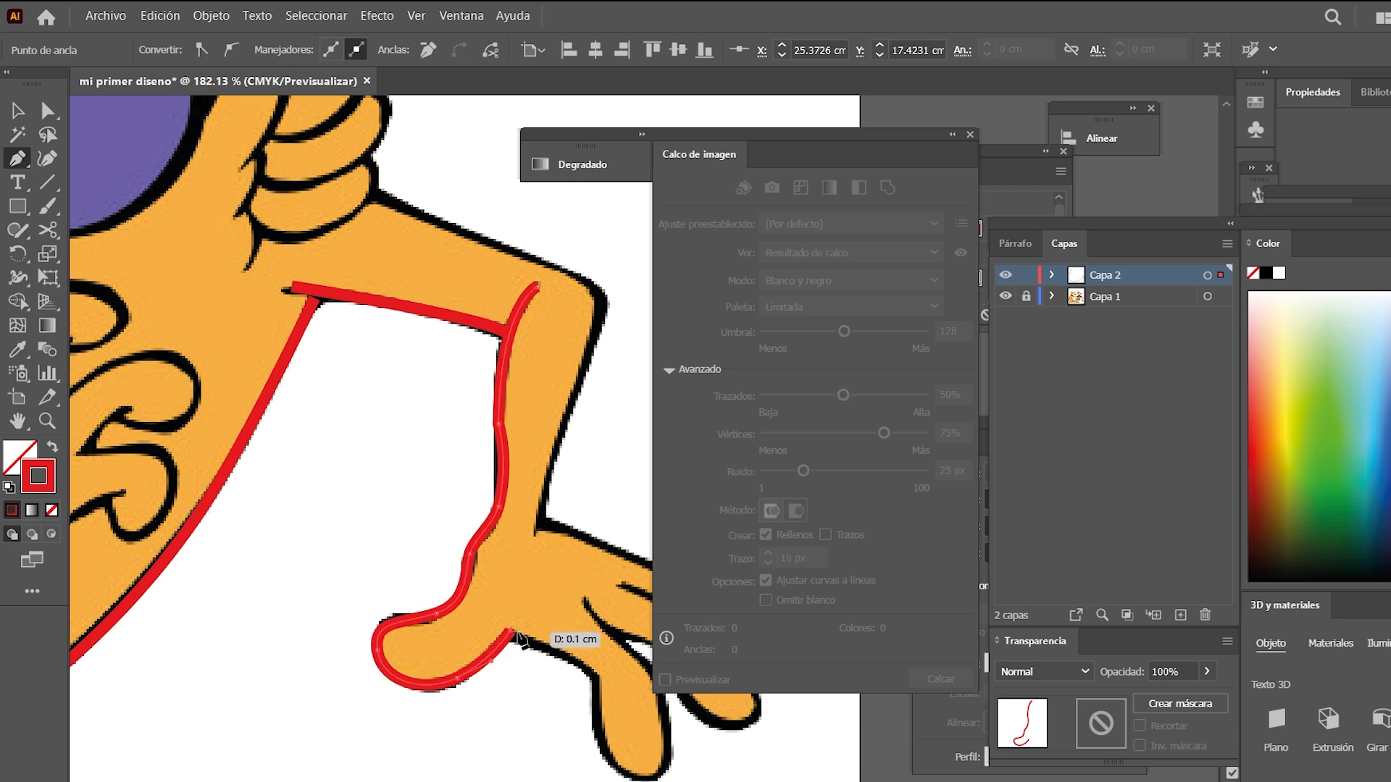
{"action": "key", "text": "v"}
{"action": "left_click", "coordinate": [562, 479]}
Examine the red contour traced so far against the whole catdog image at reduced magnification
{"action": "key", "text": "z"}
{"action": "left_click_drag", "start_coordinate": [567, 500], "coordinate": [326, 531]}
{"action": "left_click_drag", "start_coordinate": [420, 507], "coordinate": [409, 585]}
{"action": "left_click_drag", "start_coordinate": [402, 406], "coordinate": [481, 395]}
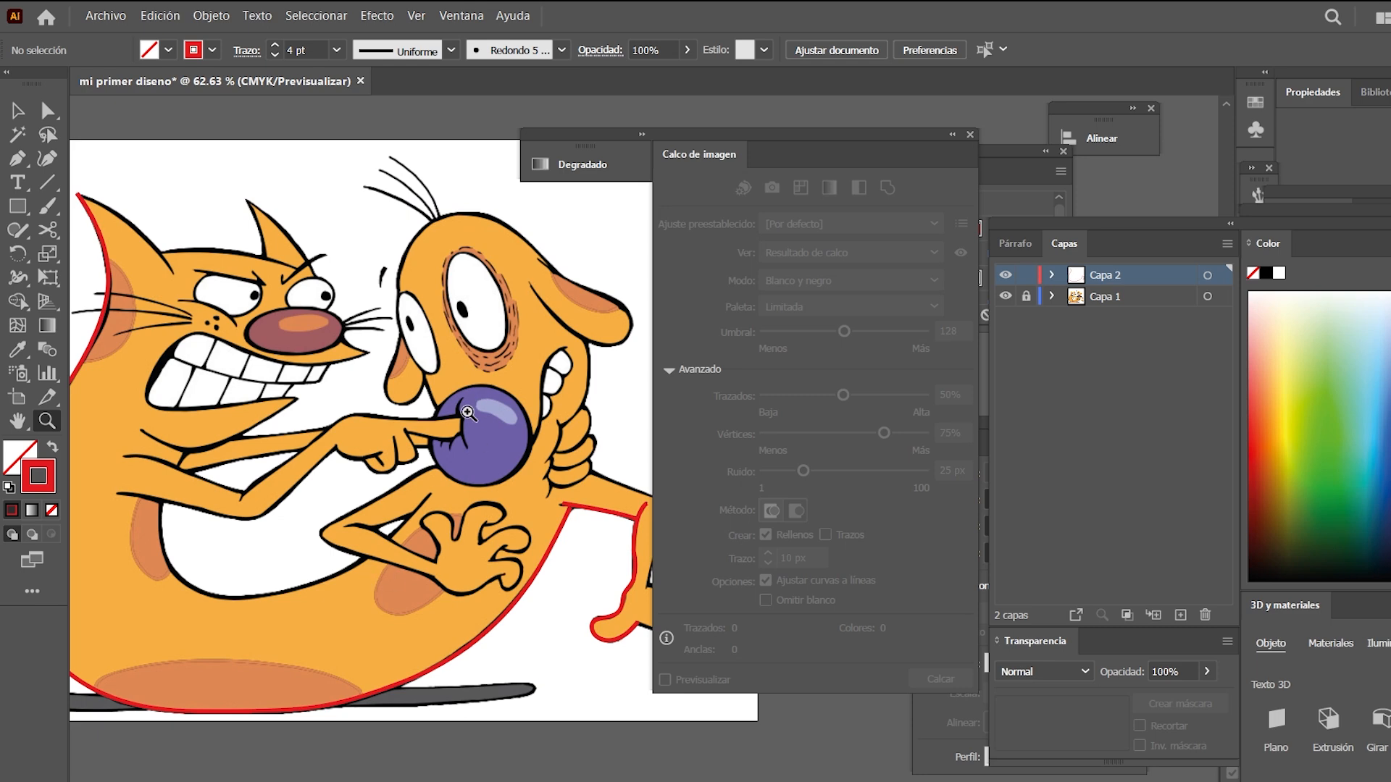
{"action": "left_click_drag", "start_coordinate": [370, 569], "coordinate": [424, 584]}
{"action": "left_click_drag", "start_coordinate": [496, 491], "coordinate": [304, 565]}
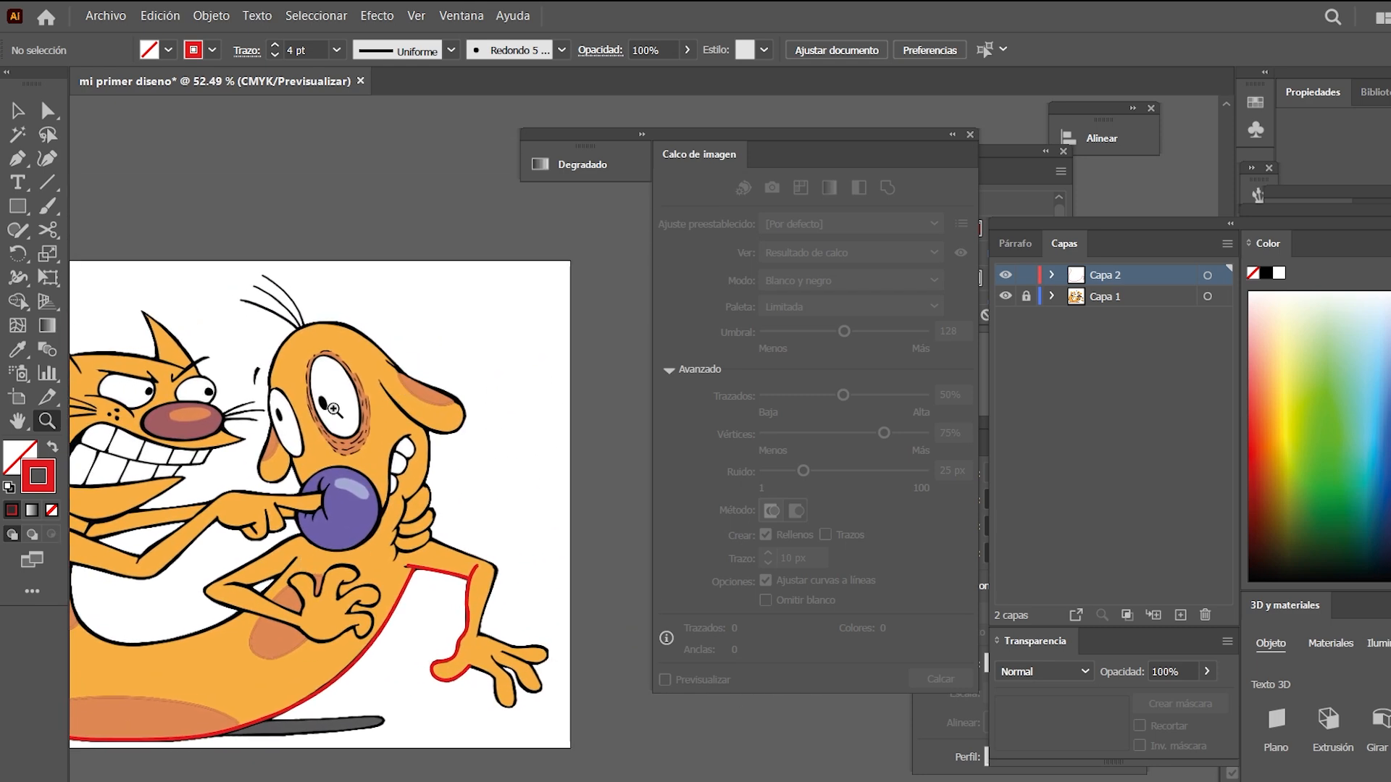
{"action": "scroll", "coordinate": [453, 439], "scroll_direction": "left", "scroll_amount": 5}
{"action": "scroll", "coordinate": [454, 439], "scroll_direction": "down", "scroll_amount": 1}
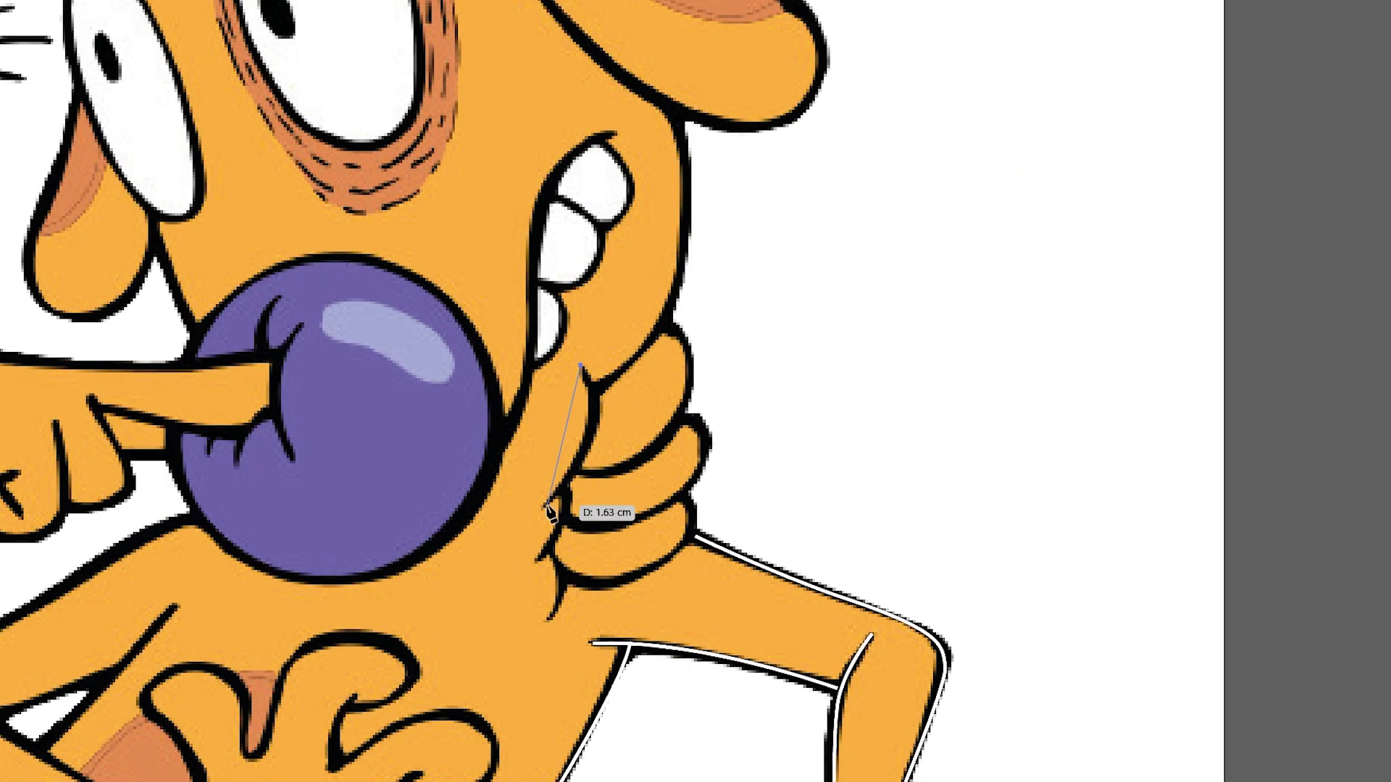
Trace the dog's gripping hand, ear and head contour with open Pen paths in full-screen view
{"action": "left_click", "coordinate": [547, 509]}
{"action": "key", "text": "f"}
{"action": "key", "text": "f"}
{"action": "left_click", "coordinate": [279, 577]}
{"action": "left_click_drag", "start_coordinate": [325, 441], "coordinate": [314, 350]}
{"action": "left_click", "coordinate": [298, 693]}
{"action": "left_click_drag", "start_coordinate": [301, 552], "coordinate": [279, 502]}
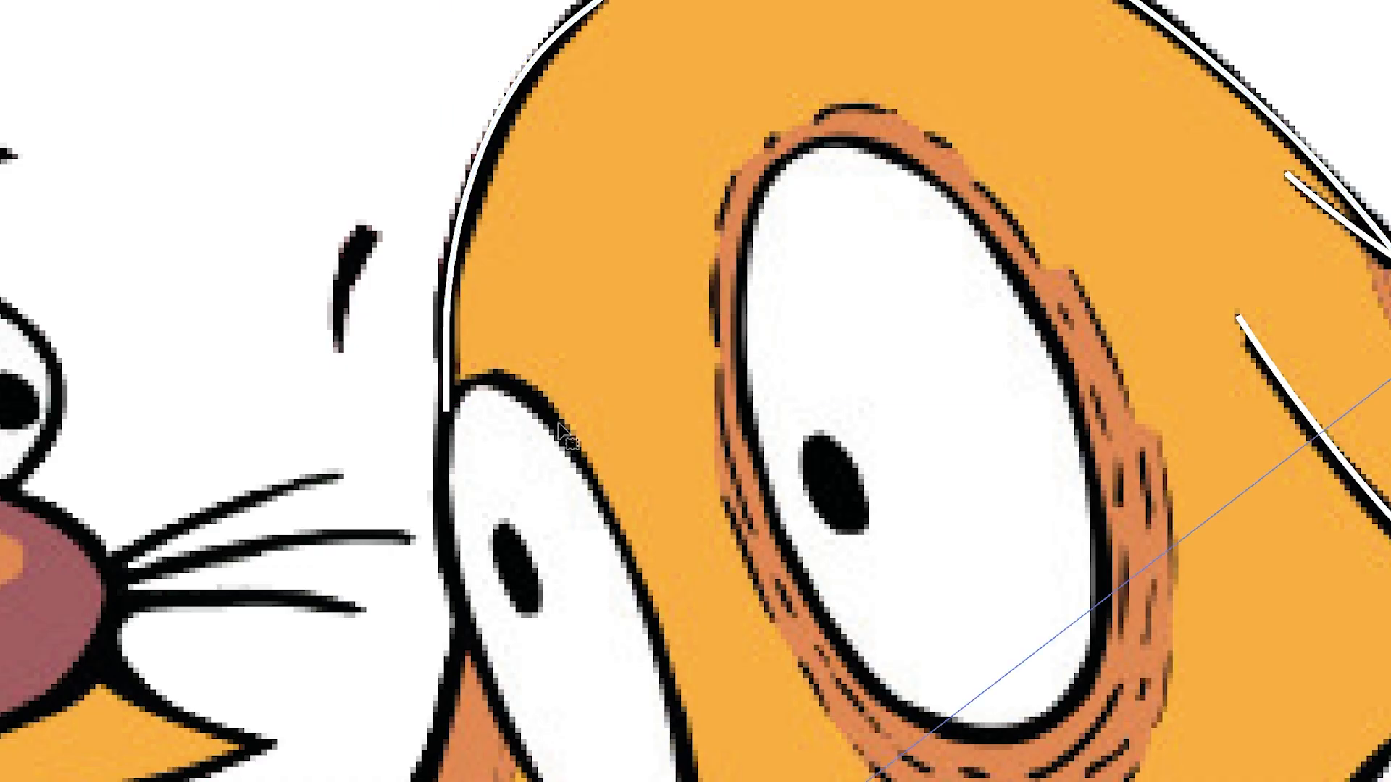
Trace the outline of the dog's smaller eye as a closed Pen path beside the head contour
{"action": "scroll", "coordinate": [557, 424], "scroll_direction": "down", "scroll_amount": 2}
{"action": "left_click", "coordinate": [355, 300]}
{"action": "left_click_drag", "start_coordinate": [557, 500], "coordinate": [583, 726]}
{"action": "scroll", "coordinate": [583, 580], "scroll_direction": "down", "scroll_amount": 5}
{"action": "left_click", "coordinate": [530, 560]}
{"action": "left_click", "coordinate": [819, 351], "text": "ctrl"}
{"action": "scroll", "coordinate": [724, 362], "scroll_direction": "up", "scroll_amount": 2}
{"action": "left_click", "coordinate": [351, 175]}
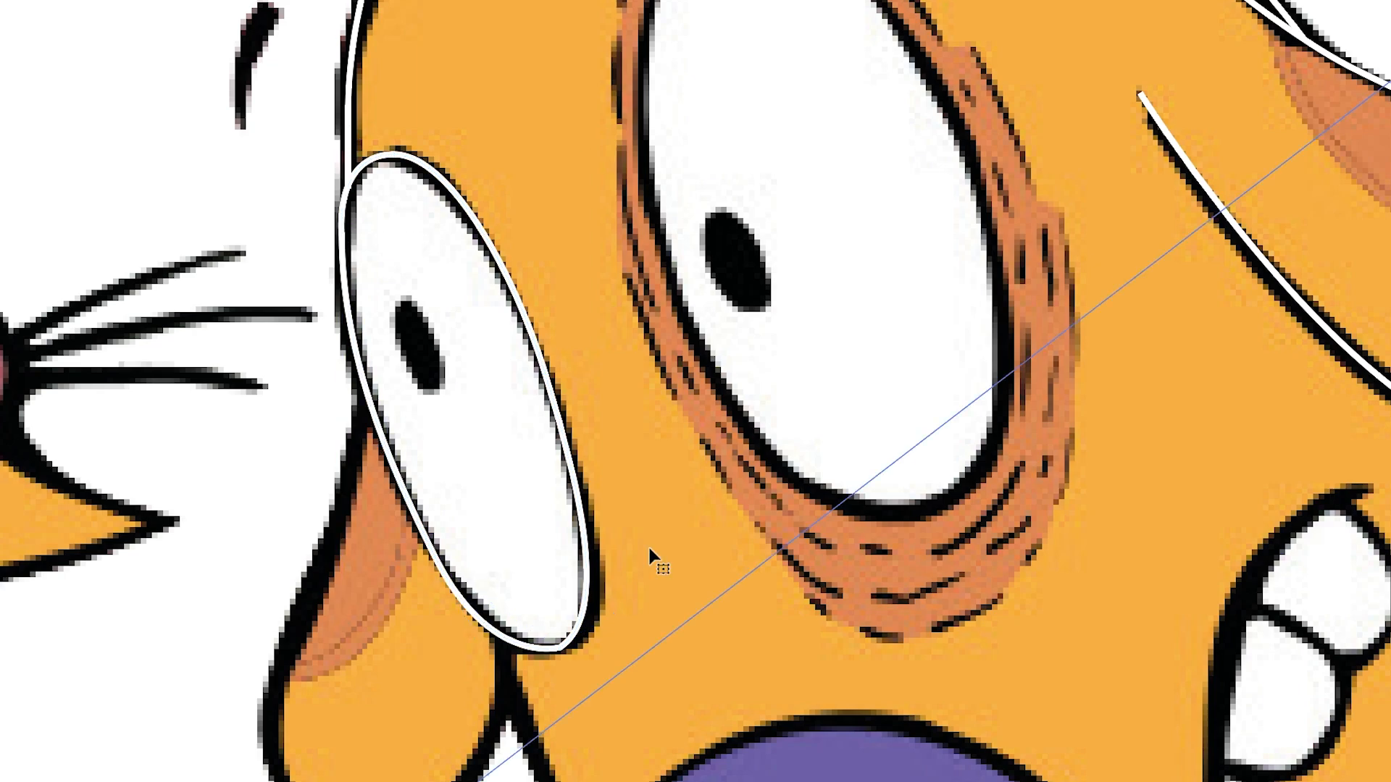
Trace the palm edge and folded fingers of the cat's pointing hand with open Pen paths
{"action": "scroll", "coordinate": [647, 545], "scroll_direction": "down", "scroll_amount": 5}
{"action": "left_click_drag", "start_coordinate": [350, 580], "coordinate": [444, 618]}
{"action": "left_click", "coordinate": [535, 411]}
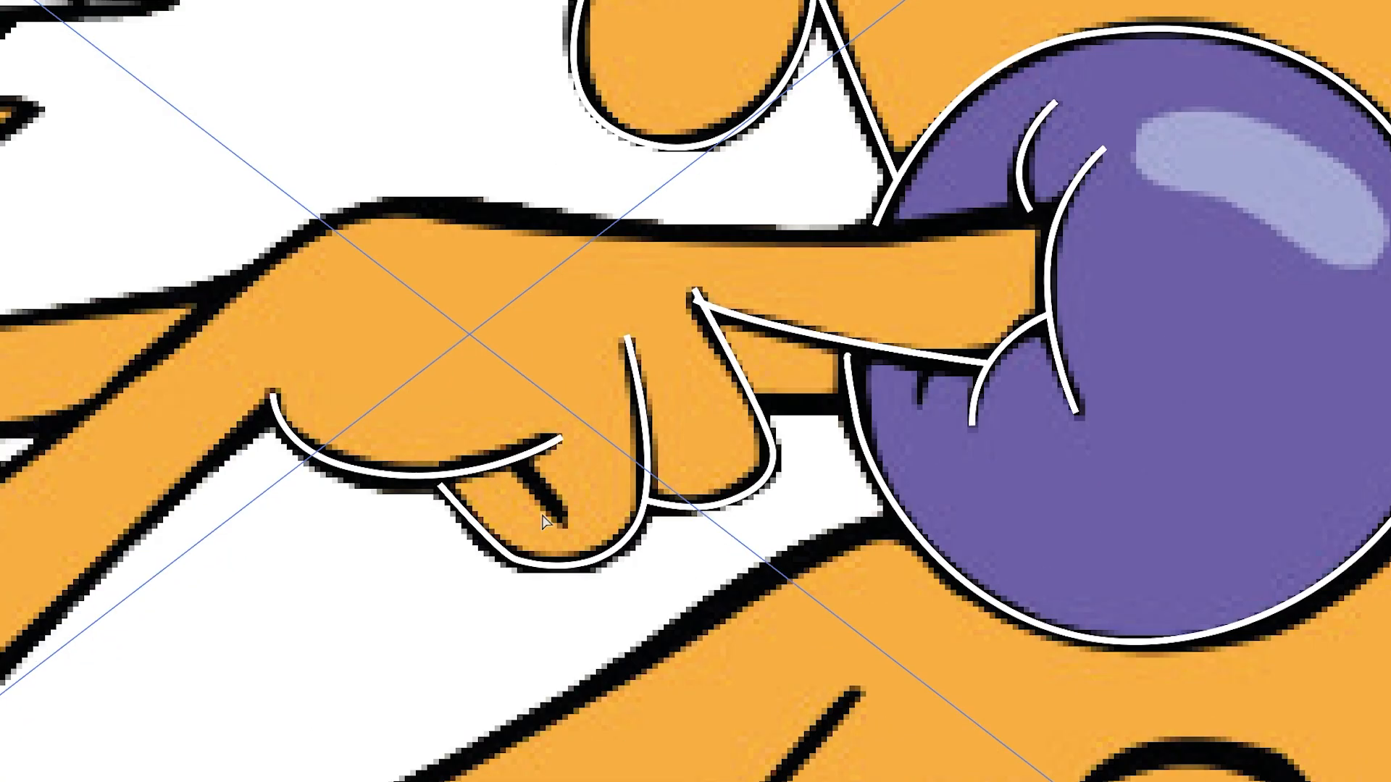
{"action": "left_click", "coordinate": [437, 478]}
Trace the upper contour of the cat's forearm and hand to the pointing fingertip, plus the short edge beside the purple ball
{"action": "scroll", "coordinate": [754, 513], "scroll_direction": "down", "scroll_amount": 5}
{"action": "left_click", "coordinate": [554, 668]}
{"action": "left_click_drag", "start_coordinate": [594, 618], "coordinate": [634, 586]}
{"action": "left_click_drag", "start_coordinate": [774, 491], "coordinate": [807, 464]}
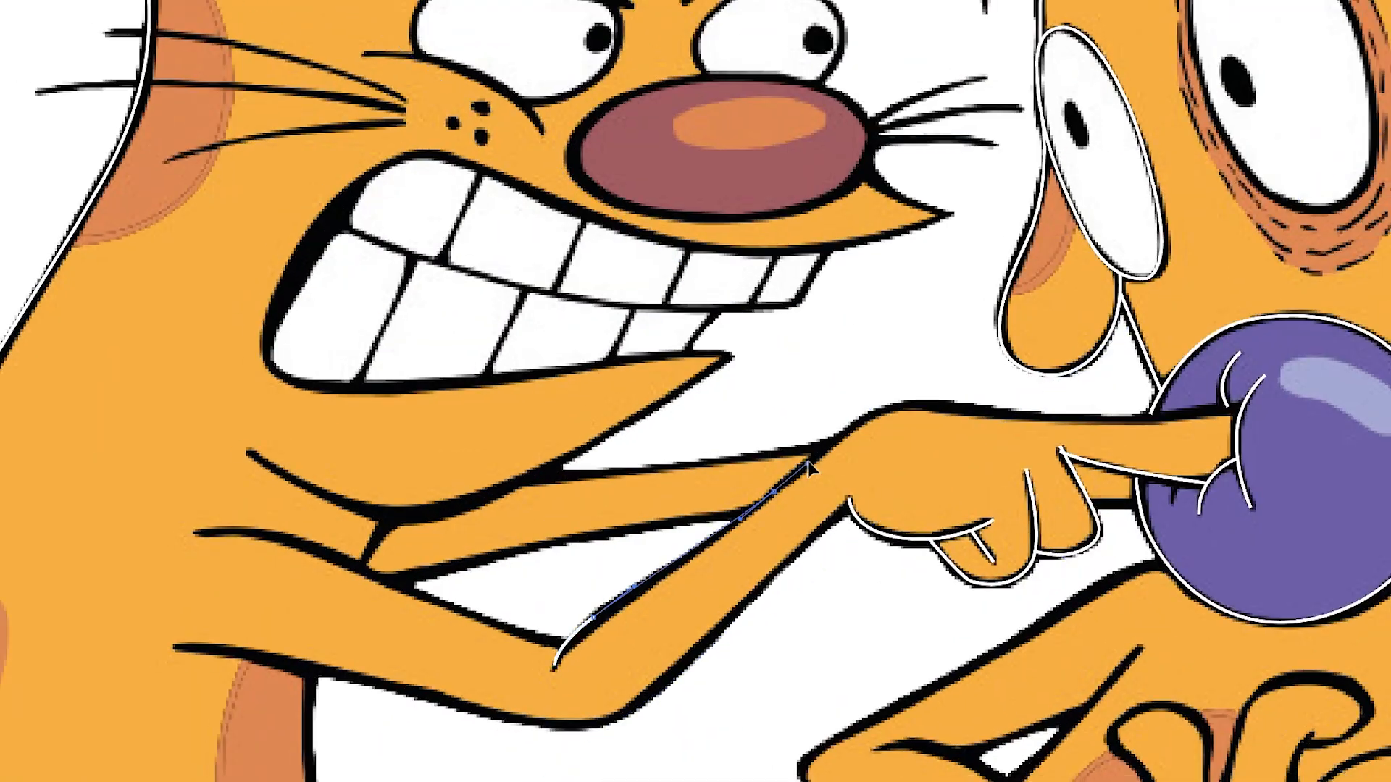
{"action": "left_click", "coordinate": [1235, 407]}
{"action": "left_click_drag", "start_coordinate": [1099, 450], "coordinate": [879, 506]}
{"action": "scroll", "coordinate": [875, 583], "scroll_direction": "up", "scroll_amount": 4}
{"action": "left_click", "coordinate": [872, 533]}
{"action": "left_click", "coordinate": [963, 538]}
Trace the cat's lower jaw with an open Pen path from the cheek around the chin to the lip's corner point
{"action": "scroll", "coordinate": [907, 645], "scroll_direction": "down", "scroll_amount": 5}
{"action": "left_click", "coordinate": [278, 492]}
{"action": "left_click_drag", "start_coordinate": [424, 549], "coordinate": [495, 541]}
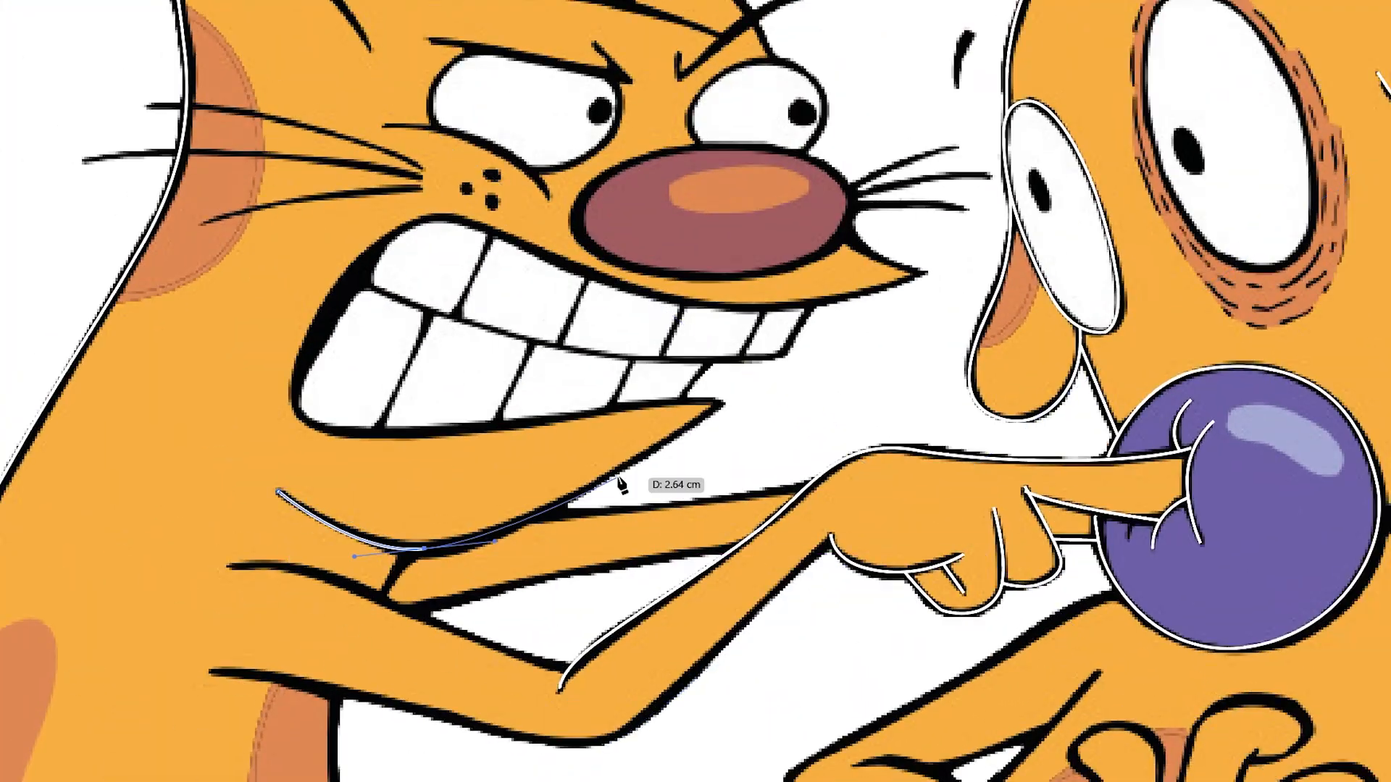
{"action": "left_click", "coordinate": [722, 403]}
Continue the jaw path around the cat's bared teeth and along the upper lip to the muzzle's tip
{"action": "left_click_drag", "start_coordinate": [499, 423], "coordinate": [413, 433]}
{"action": "left_click_drag", "start_coordinate": [293, 399], "coordinate": [297, 362]}
{"action": "left_click_drag", "start_coordinate": [434, 220], "coordinate": [492, 232]}
{"action": "left_click_drag", "start_coordinate": [589, 273], "coordinate": [672, 307]}
{"action": "left_click_drag", "start_coordinate": [921, 273], "coordinate": [1045, 225]}
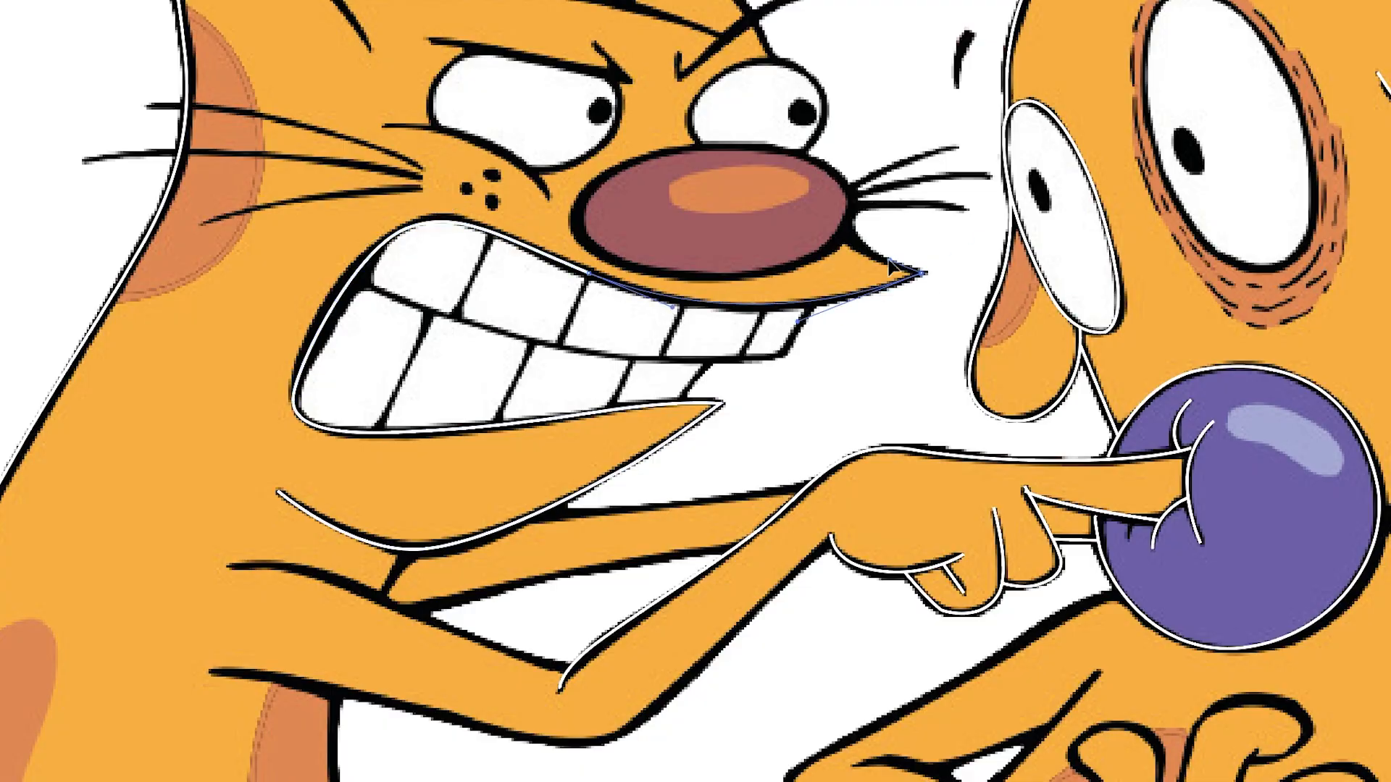
Trace the outline of the cat's eye above the nose and the cheek crease beneath its other eye
{"action": "left_click_drag", "start_coordinate": [913, 386], "coordinate": [992, 384]}
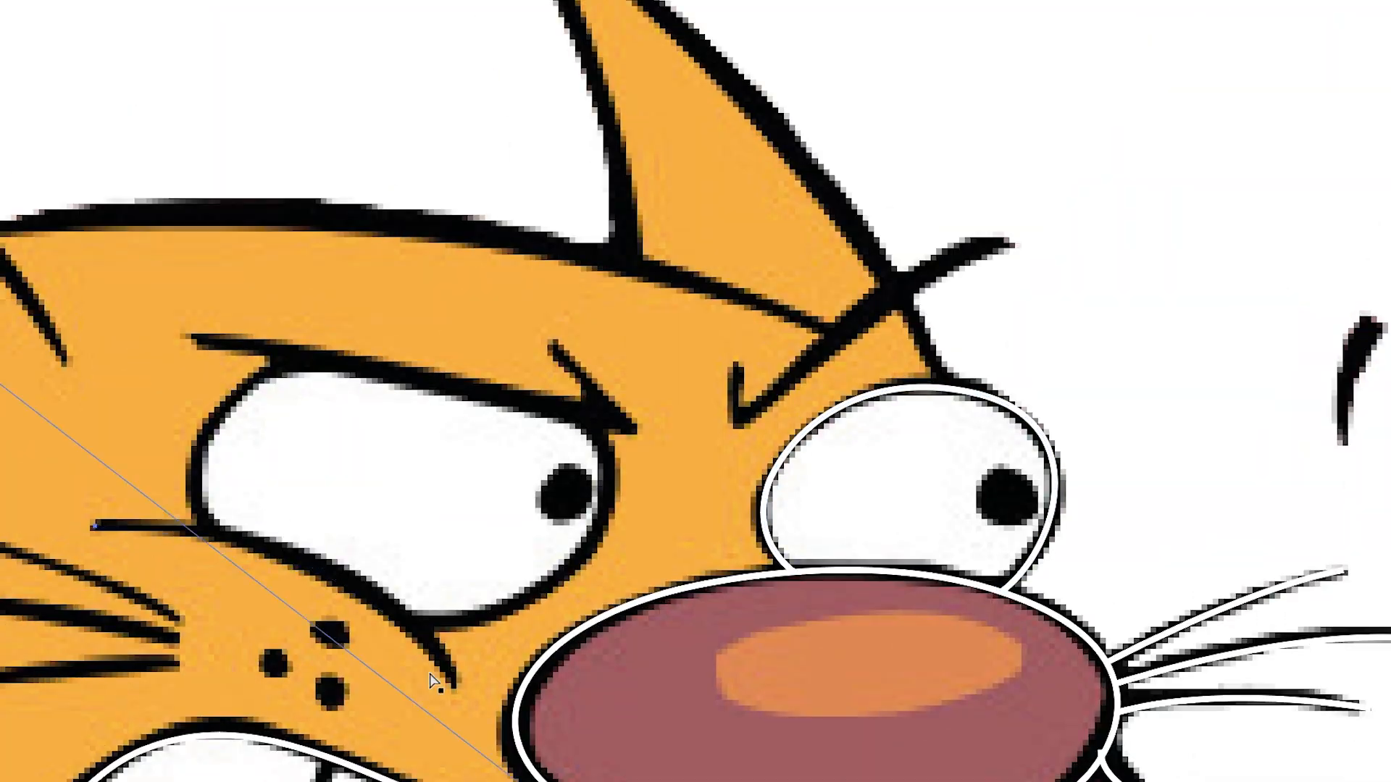
{"action": "left_click", "coordinate": [448, 683]}
{"action": "left_click_drag", "start_coordinate": [161, 449], "coordinate": [80, 448]}
Trace both of the cat's frowning eyebrows with open Pen paths, including their short spikes beside the nose bridge
{"action": "left_click", "coordinate": [253, 255]}
{"action": "left_click", "coordinate": [694, 351]}
{"action": "left_click", "coordinate": [618, 265]}
{"action": "left_click", "coordinate": [685, 418]}
{"action": "left_click_drag", "start_coordinate": [1196, 215], "coordinate": [1274, 207]}
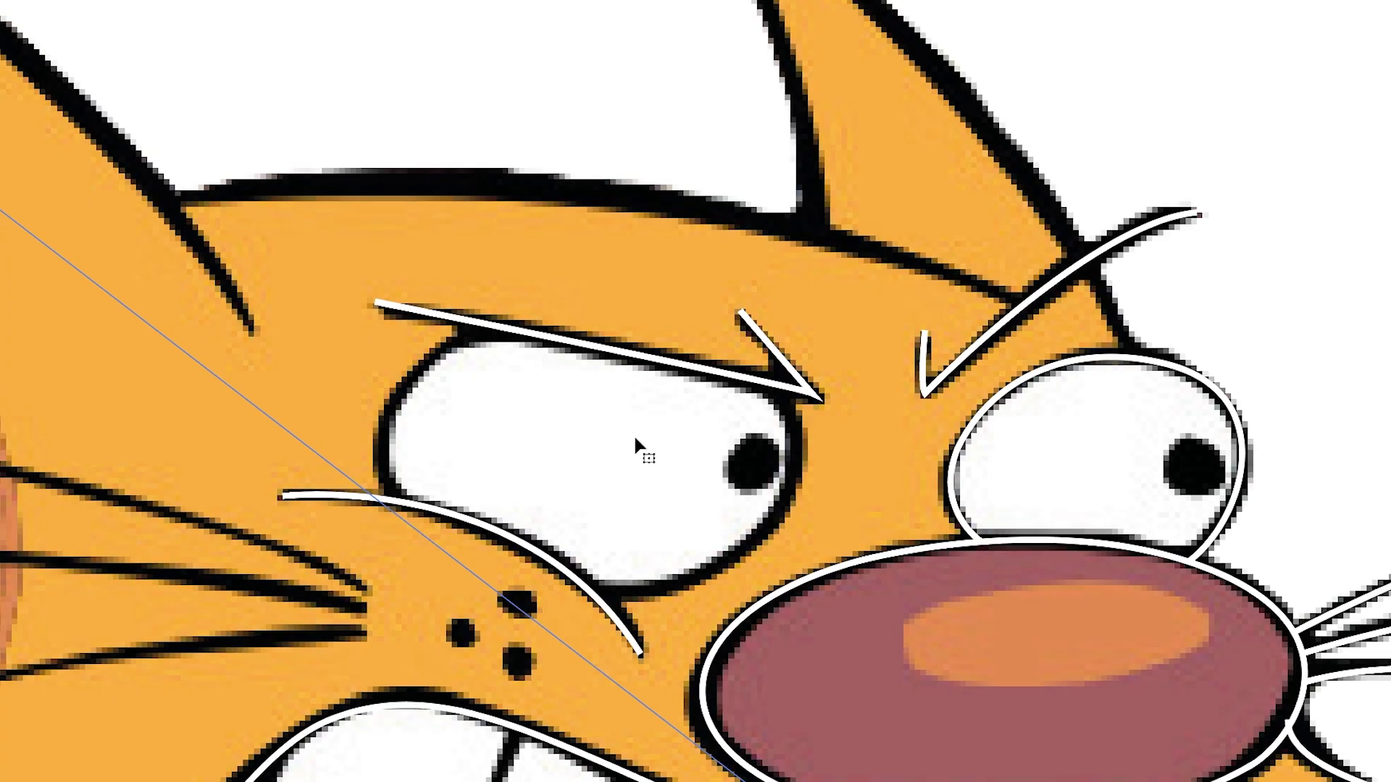
Trace the outline of the cat's larger eye between its eyebrow and the cheek crease
{"action": "left_click_drag", "start_coordinate": [516, 330], "coordinate": [417, 335]}
{"action": "left_click_drag", "start_coordinate": [397, 499], "coordinate": [437, 543]}
{"action": "left_click", "coordinate": [437, 545], "text": "ctrl"}
{"action": "left_click", "coordinate": [677, 583]}
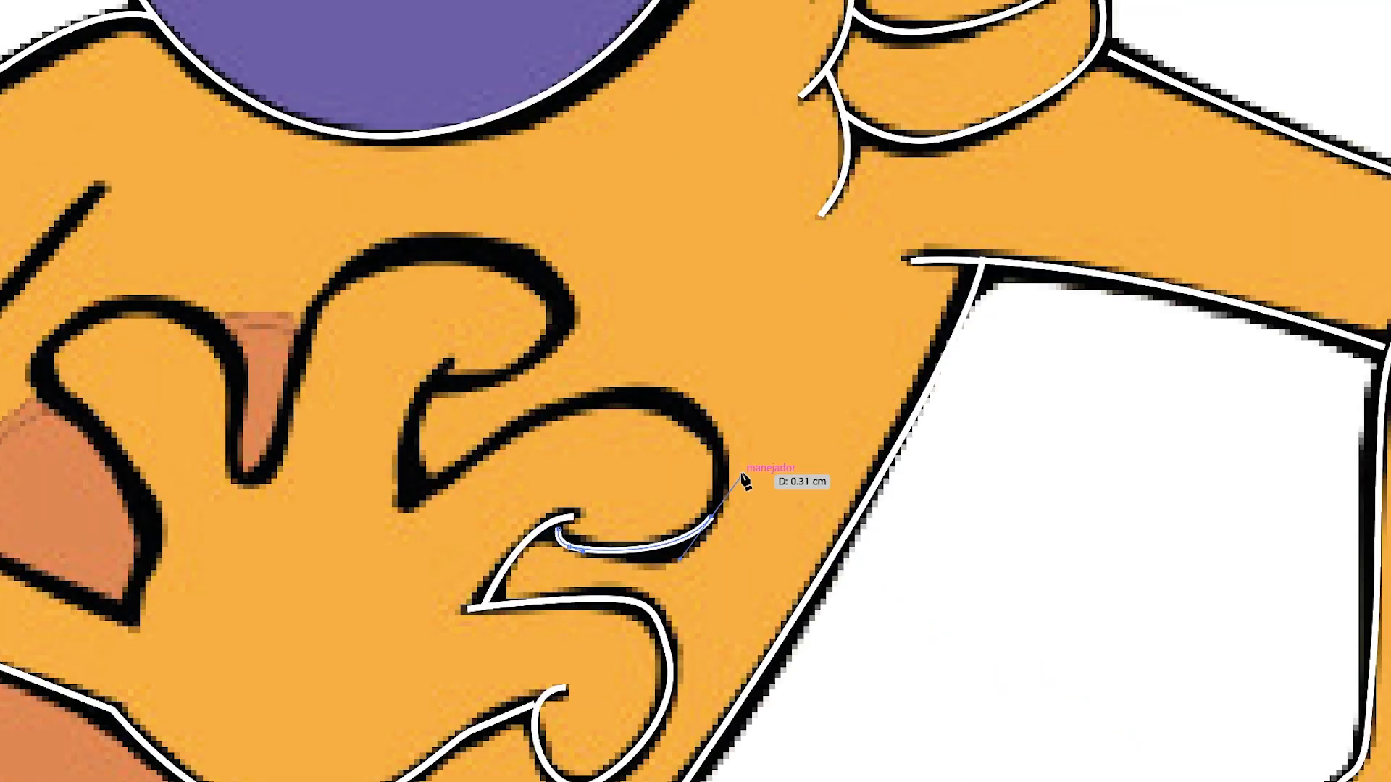
Trace the curled fingers of the dog's lower hand and the forearm line that meets its palm
{"action": "left_click", "coordinate": [413, 497]}
{"action": "left_click_drag", "start_coordinate": [448, 361], "coordinate": [507, 341]}
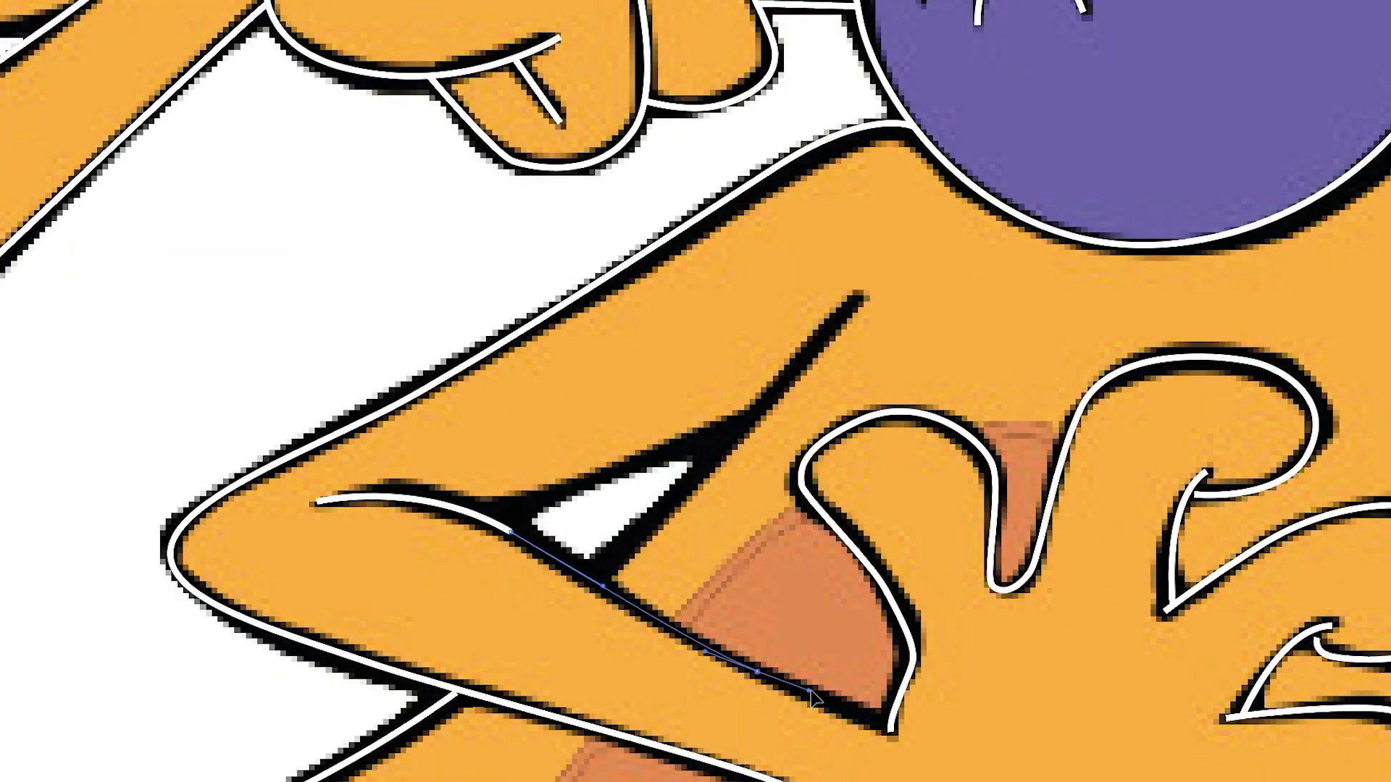
{"action": "left_click", "coordinate": [889, 727]}
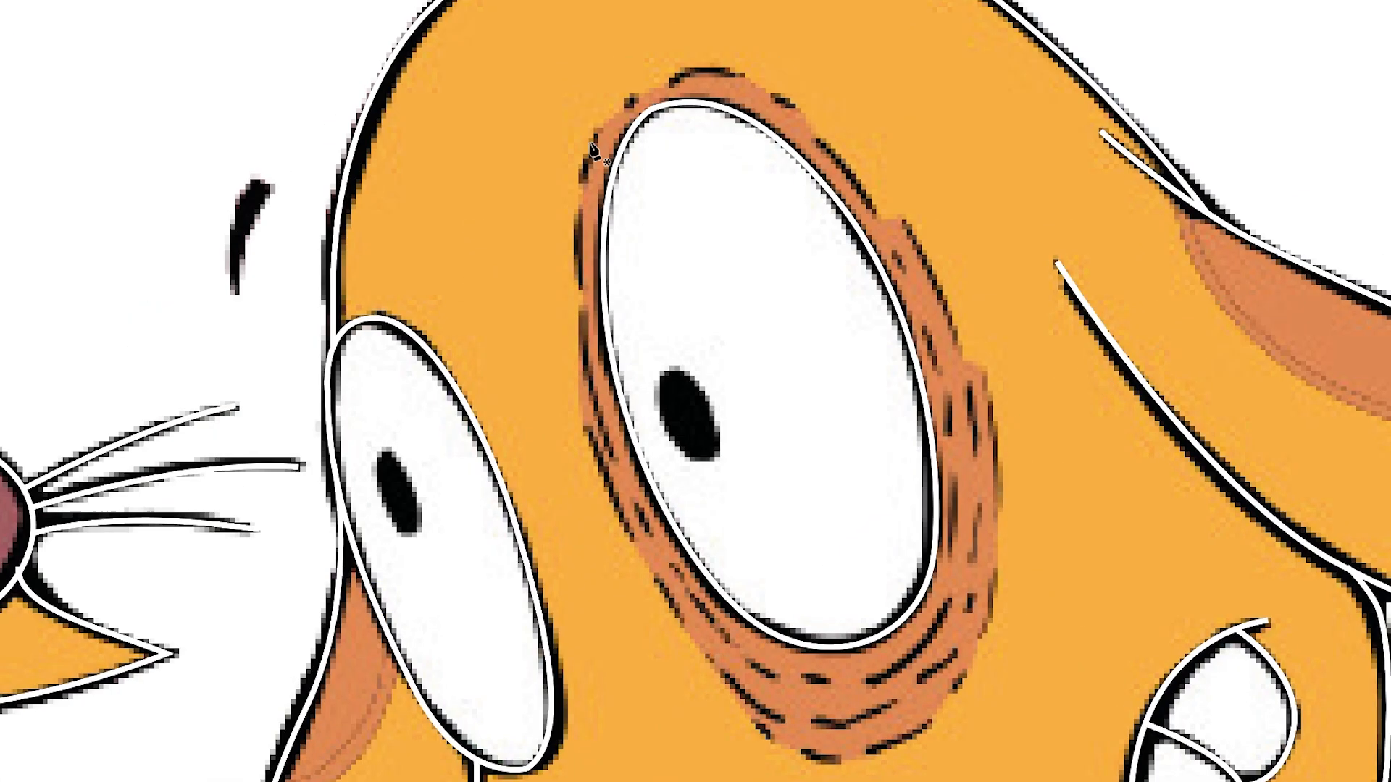
Trace the short wrinkle dashes around the dog's larger eye and the closed outline of the smaller eye's pupil
{"action": "left_click_drag", "start_coordinate": [583, 308], "coordinate": [610, 460]}
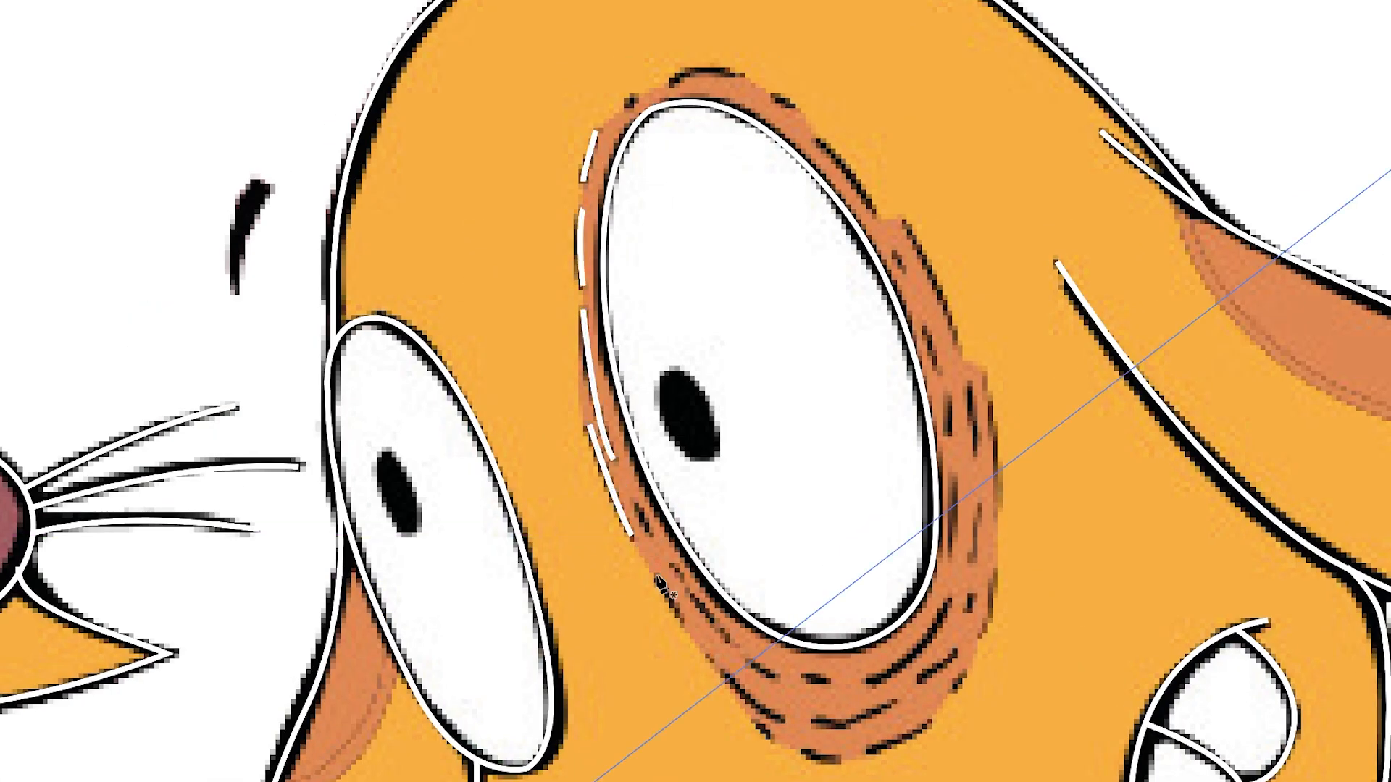
{"action": "left_click", "coordinate": [776, 652]}
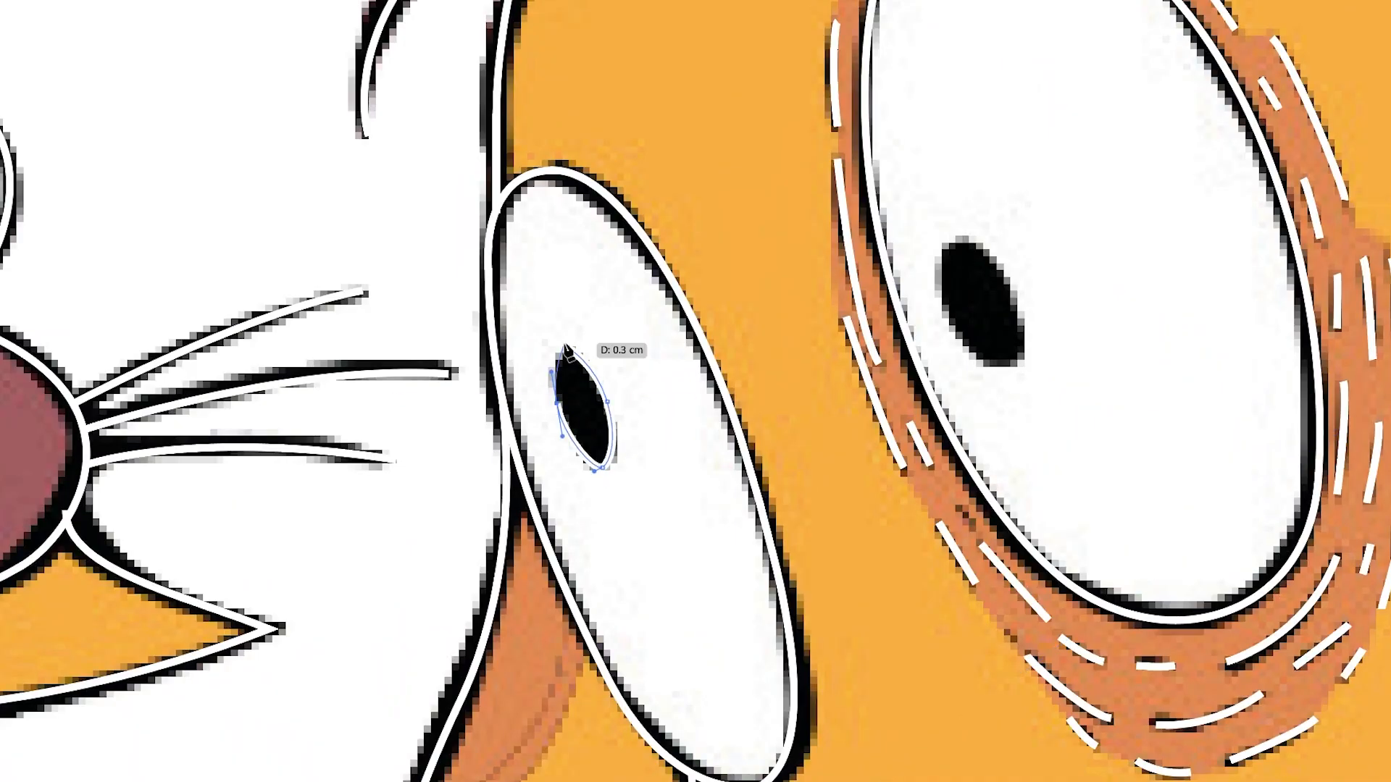
{"action": "left_click_drag", "start_coordinate": [566, 349], "coordinate": [554, 377]}
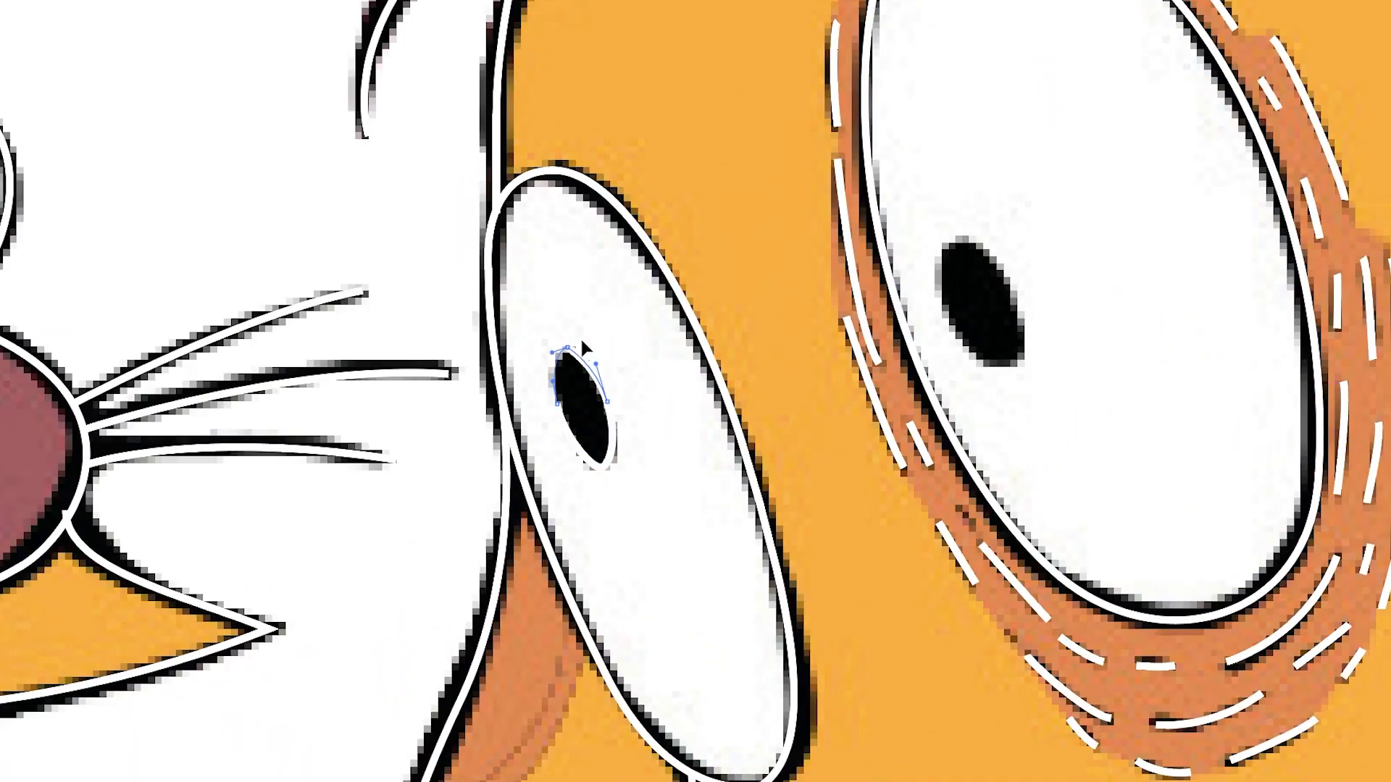
{"action": "left_click_drag", "start_coordinate": [833, 591], "coordinate": [797, 619]}
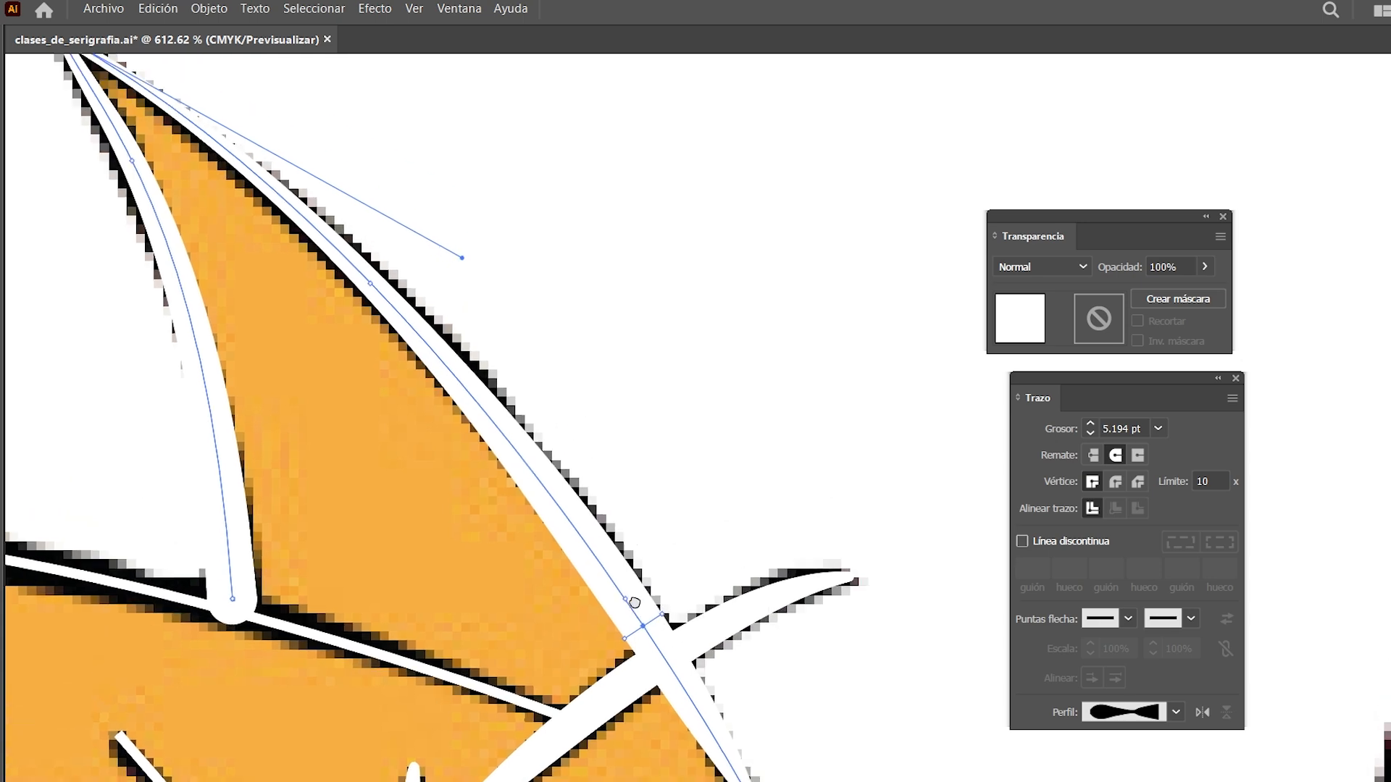
Adjust the thickness of the outer stroke of the cat's ear above the eyebrow with the Width tool
{"action": "scroll", "coordinate": [635, 603], "scroll_direction": "up", "scroll_amount": 2}
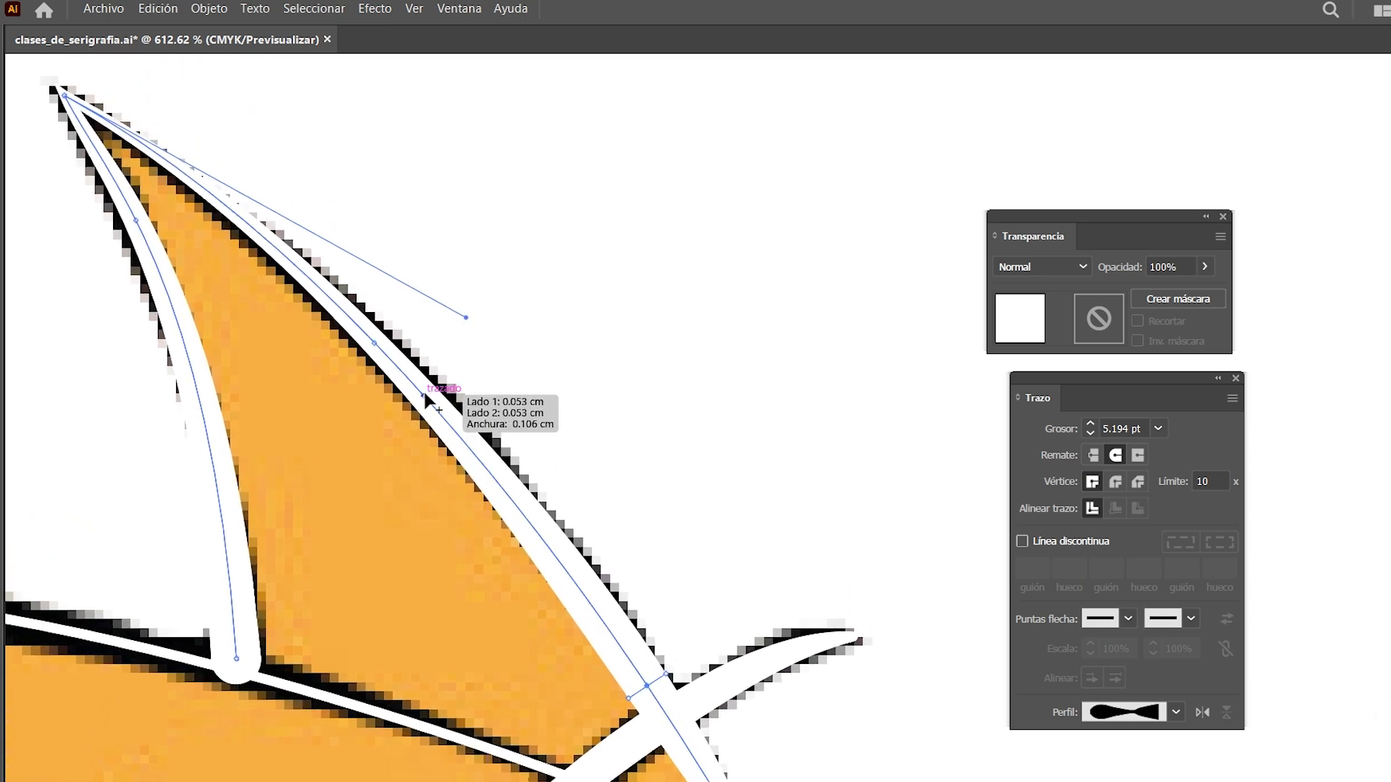
{"action": "left_click_drag", "start_coordinate": [429, 400], "coordinate": [441, 389]}
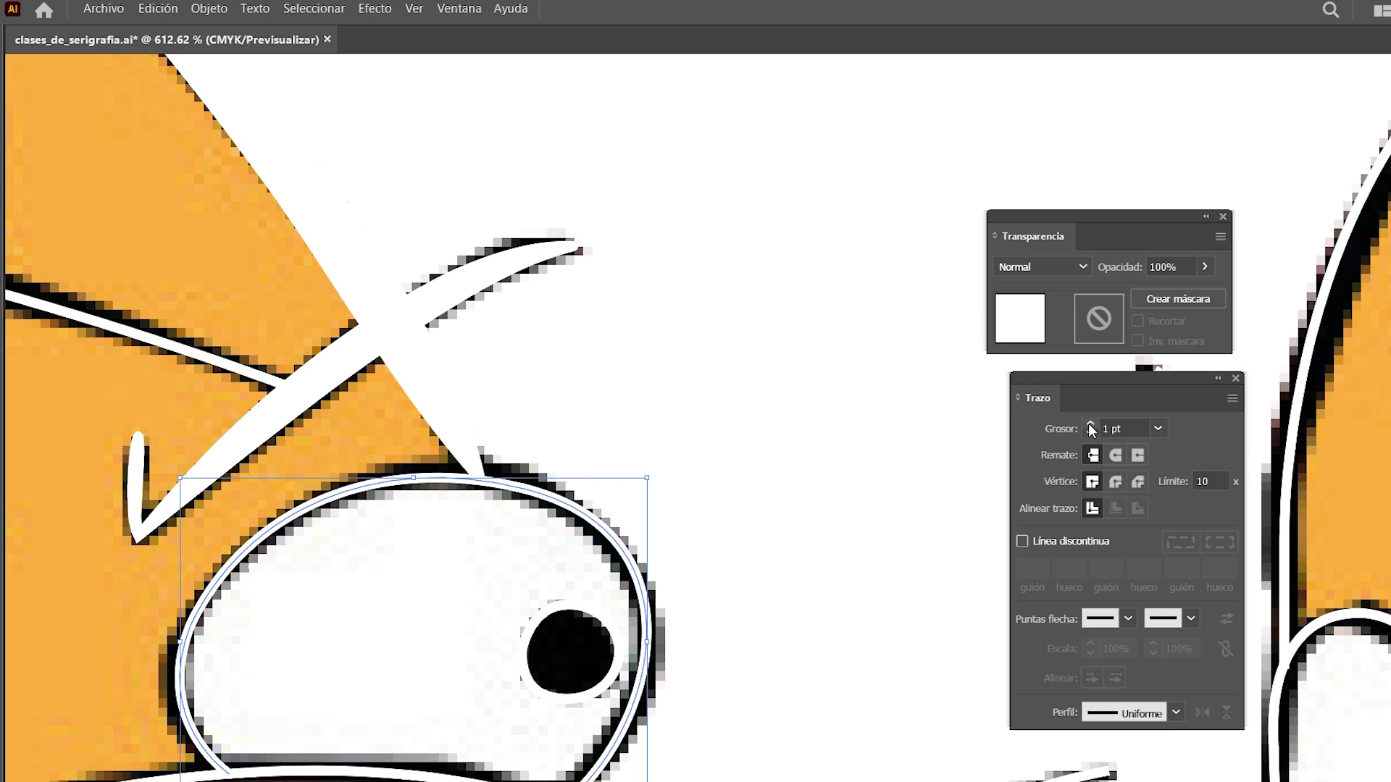
Set the stroke of the cat's eye outline above the nose to 3 pt with round caps
{"action": "left_click", "coordinate": [1090, 425]}
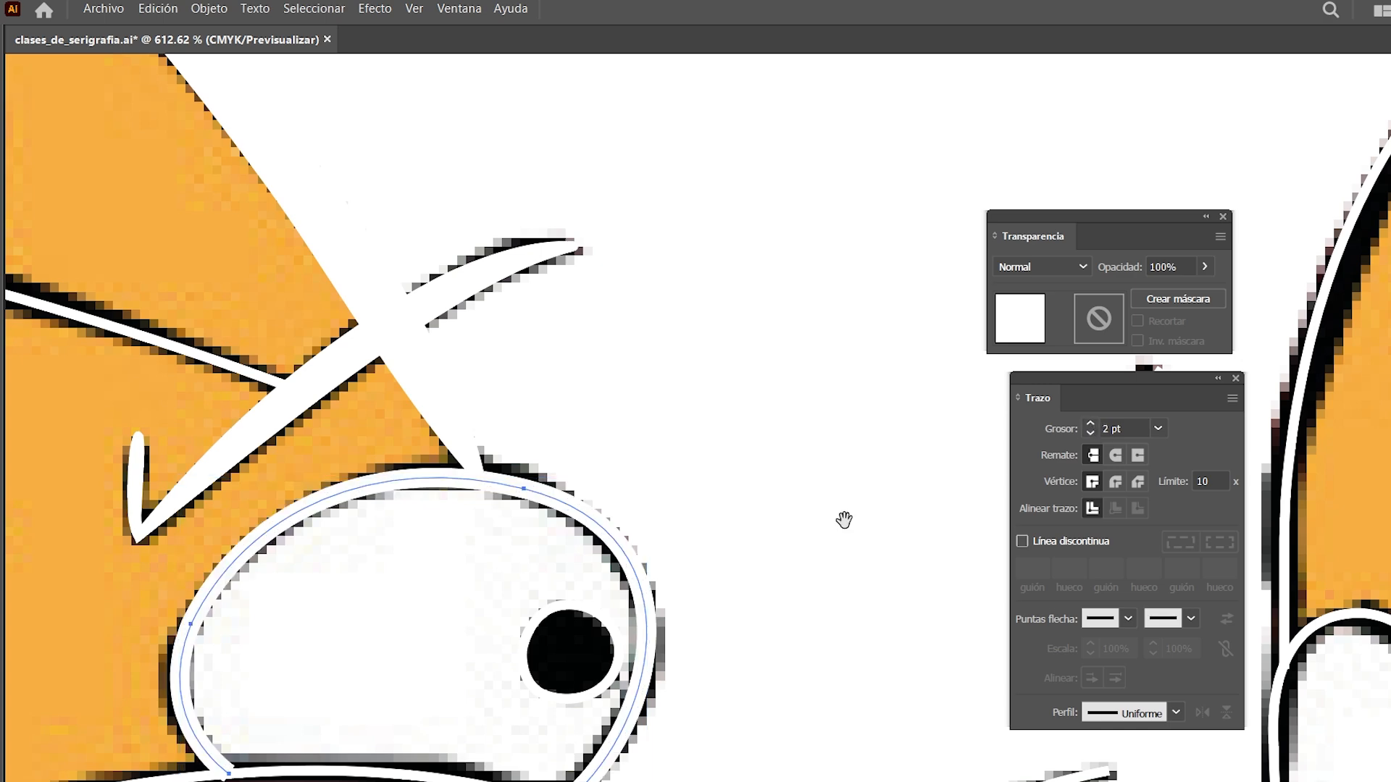
{"action": "left_click_drag", "start_coordinate": [845, 522], "coordinate": [832, 332]}
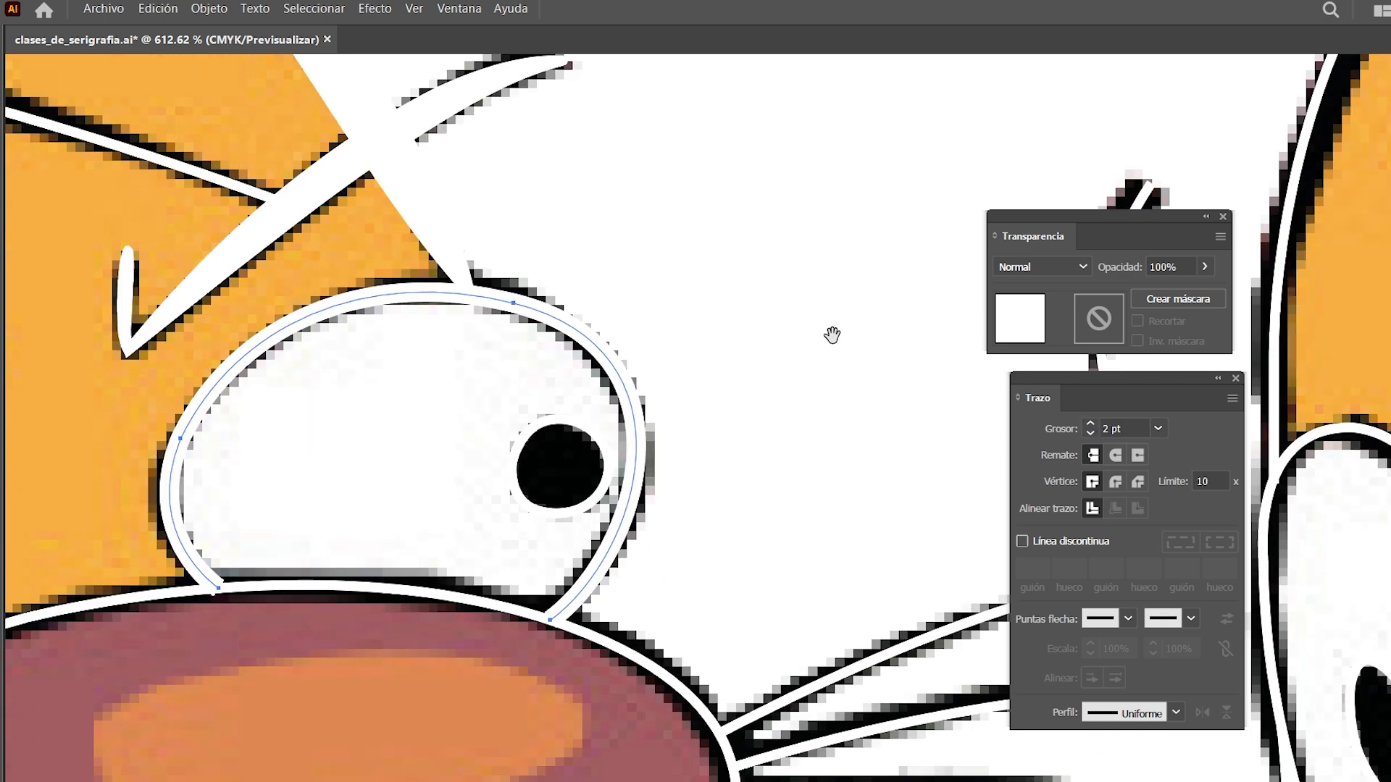
{"action": "left_click", "coordinate": [1091, 425]}
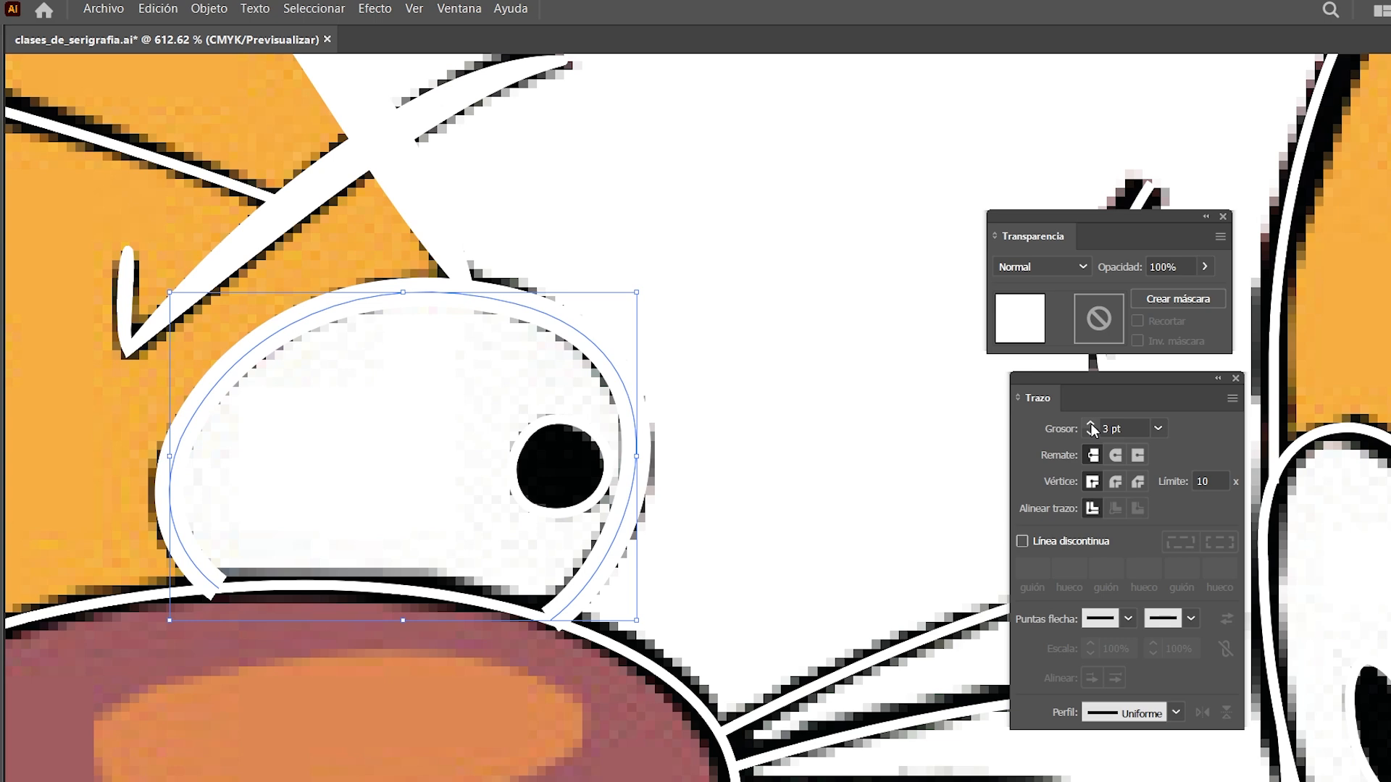
{"action": "left_click", "coordinate": [1116, 456]}
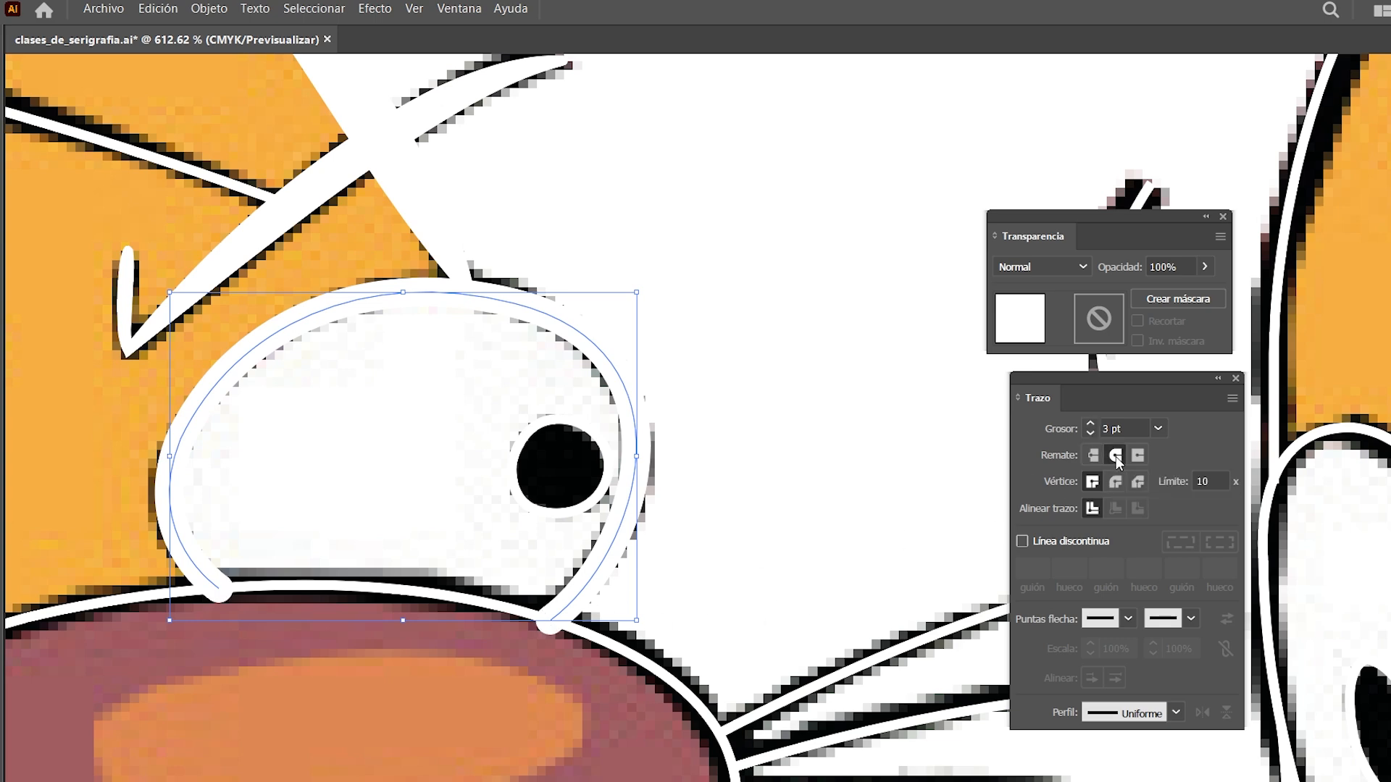
Select the cat's nose outline, show the hidden panels again and set the stroke weight to 3 pt
{"action": "left_click_drag", "start_coordinate": [599, 608], "coordinate": [728, 425]}
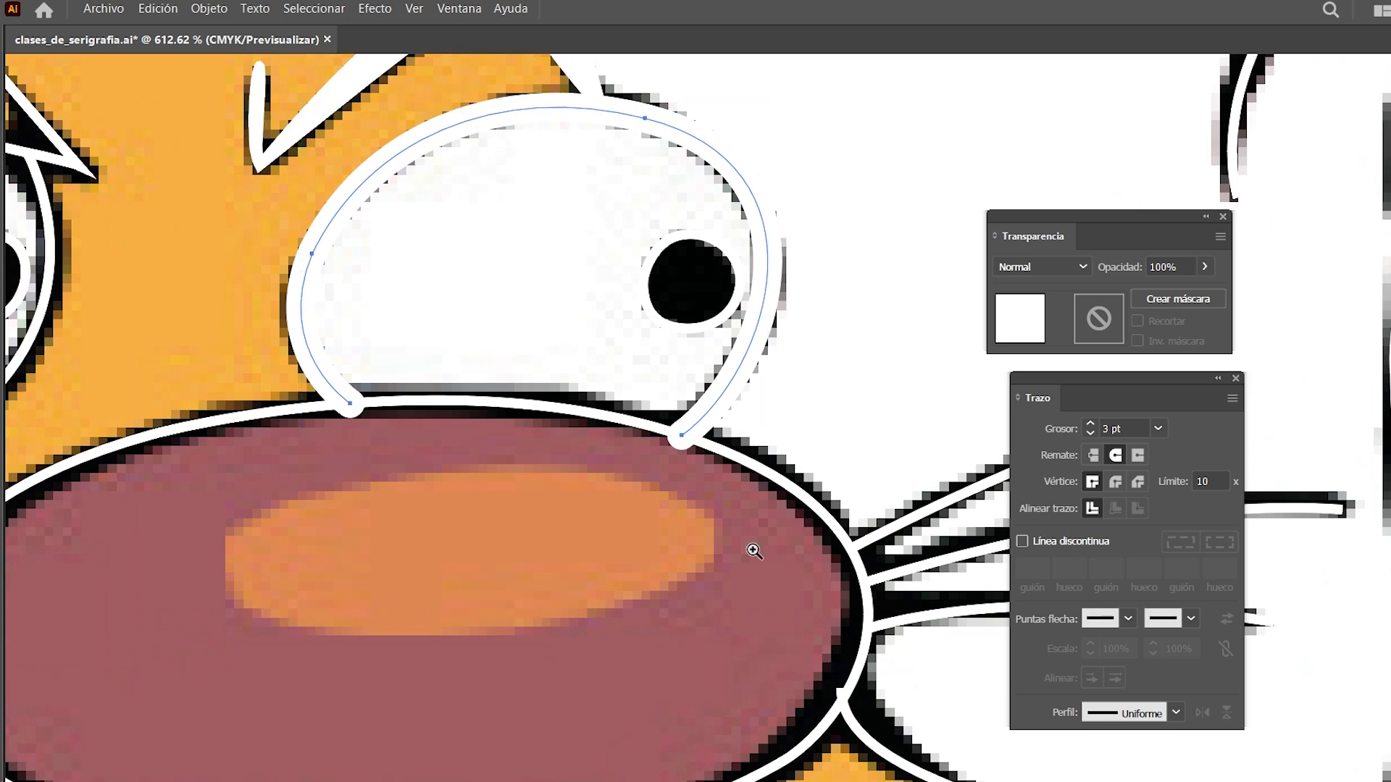
{"action": "left_click_drag", "start_coordinate": [756, 547], "coordinate": [728, 499]}
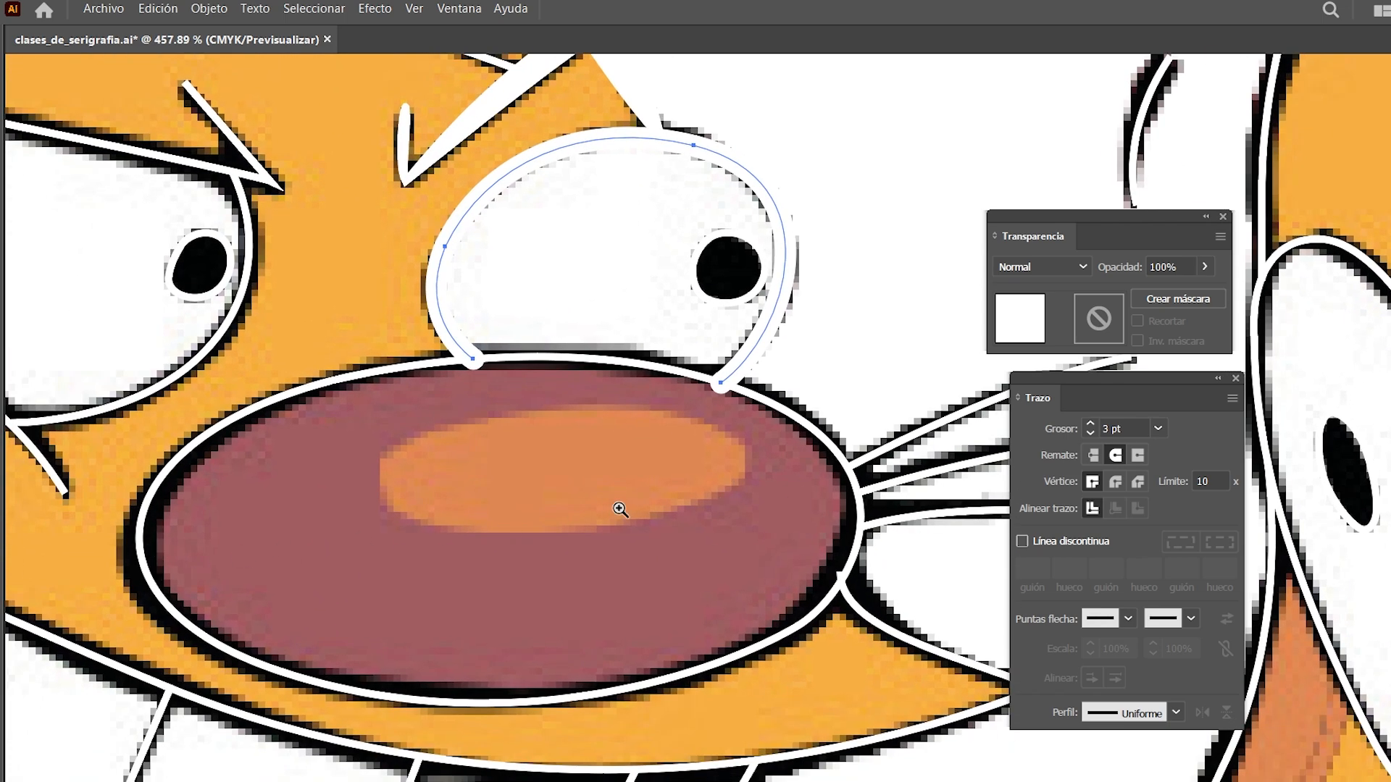
{"action": "key", "text": "v"}
{"action": "left_click", "coordinate": [817, 433]}
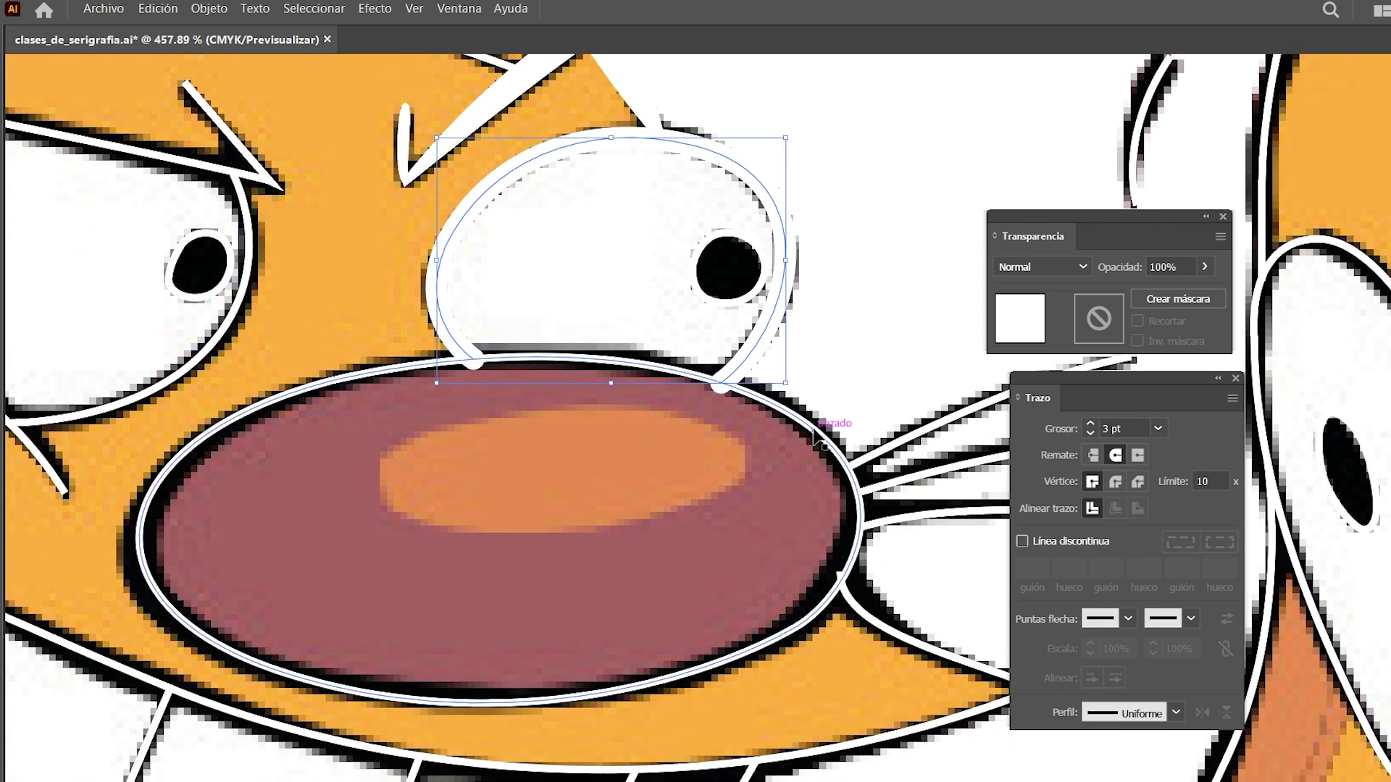
{"action": "key", "text": "Tab"}
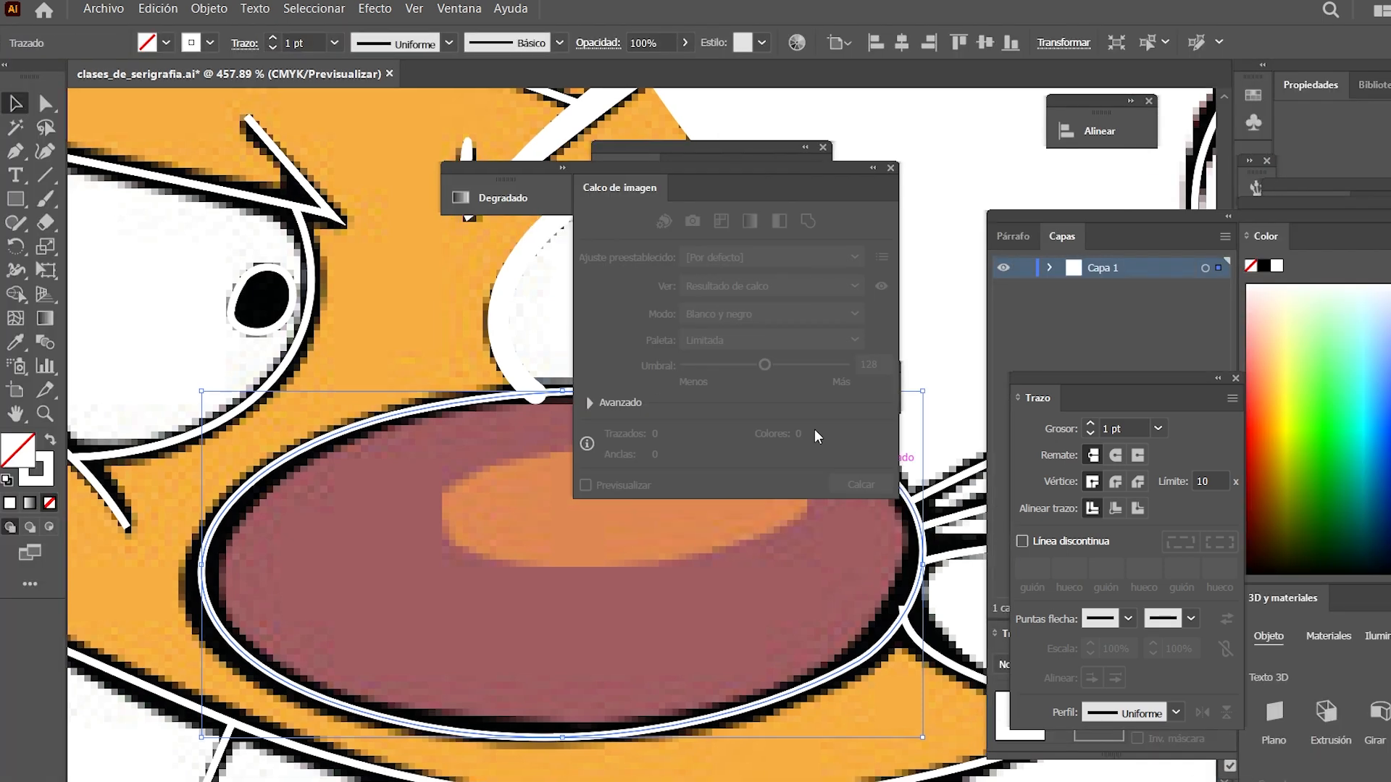
{"action": "key", "text": "space"}
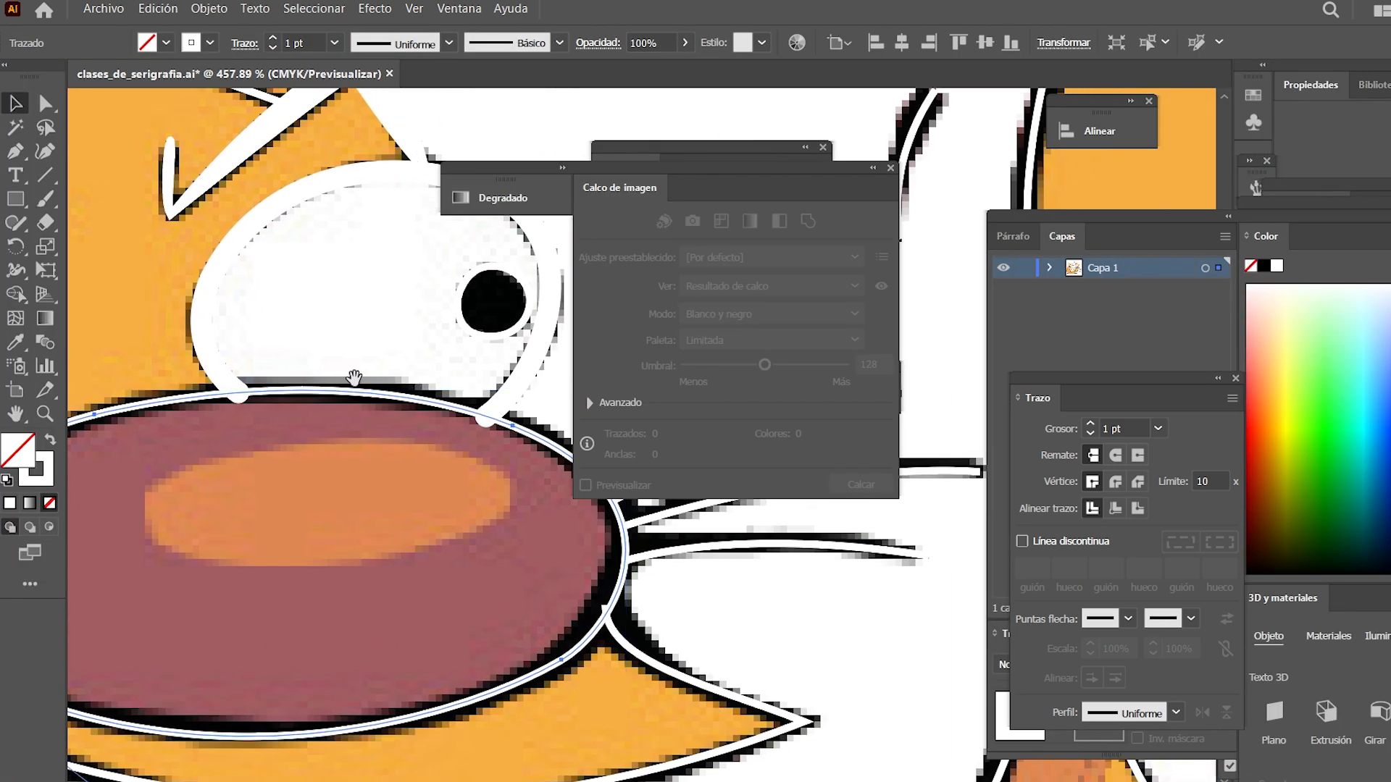
{"action": "left_click_drag", "start_coordinate": [354, 379], "coordinate": [464, 380]}
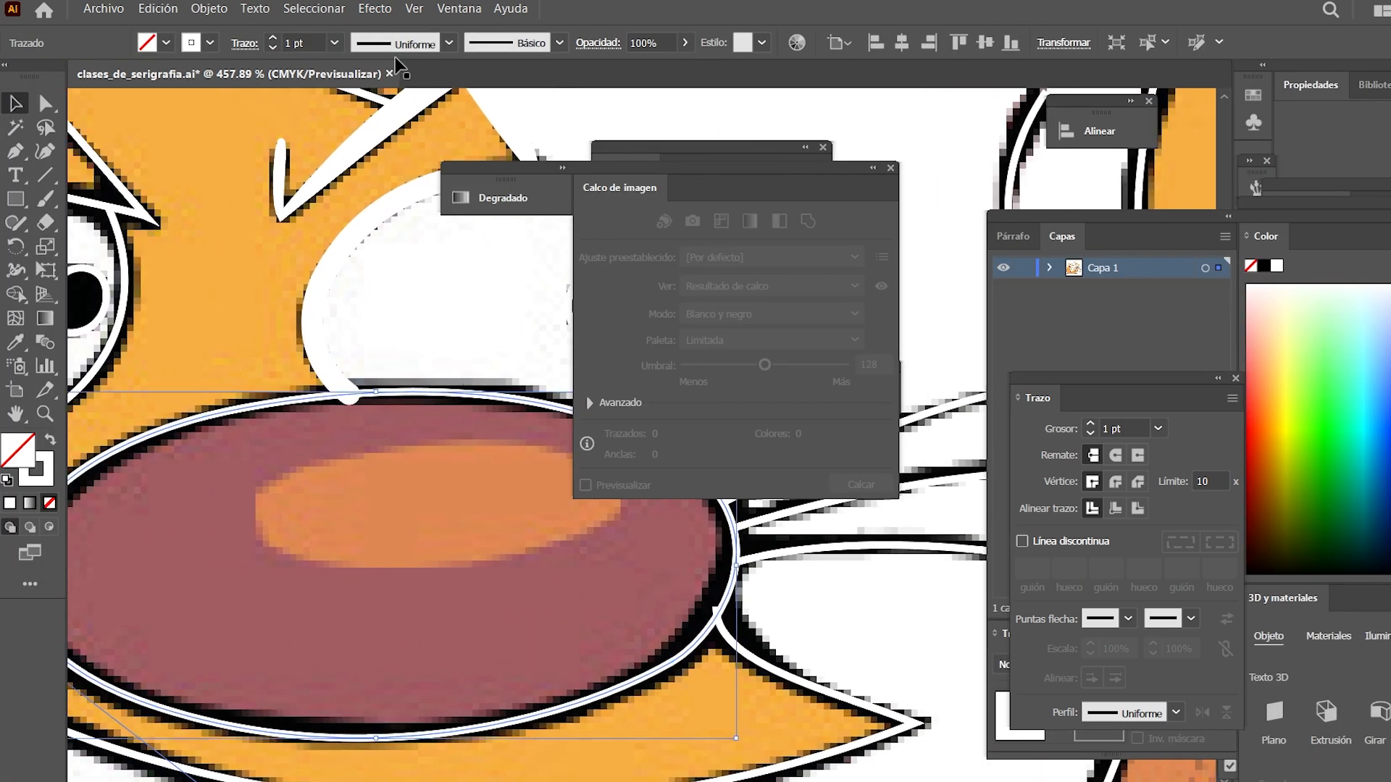
{"action": "left_click", "coordinate": [274, 41]}
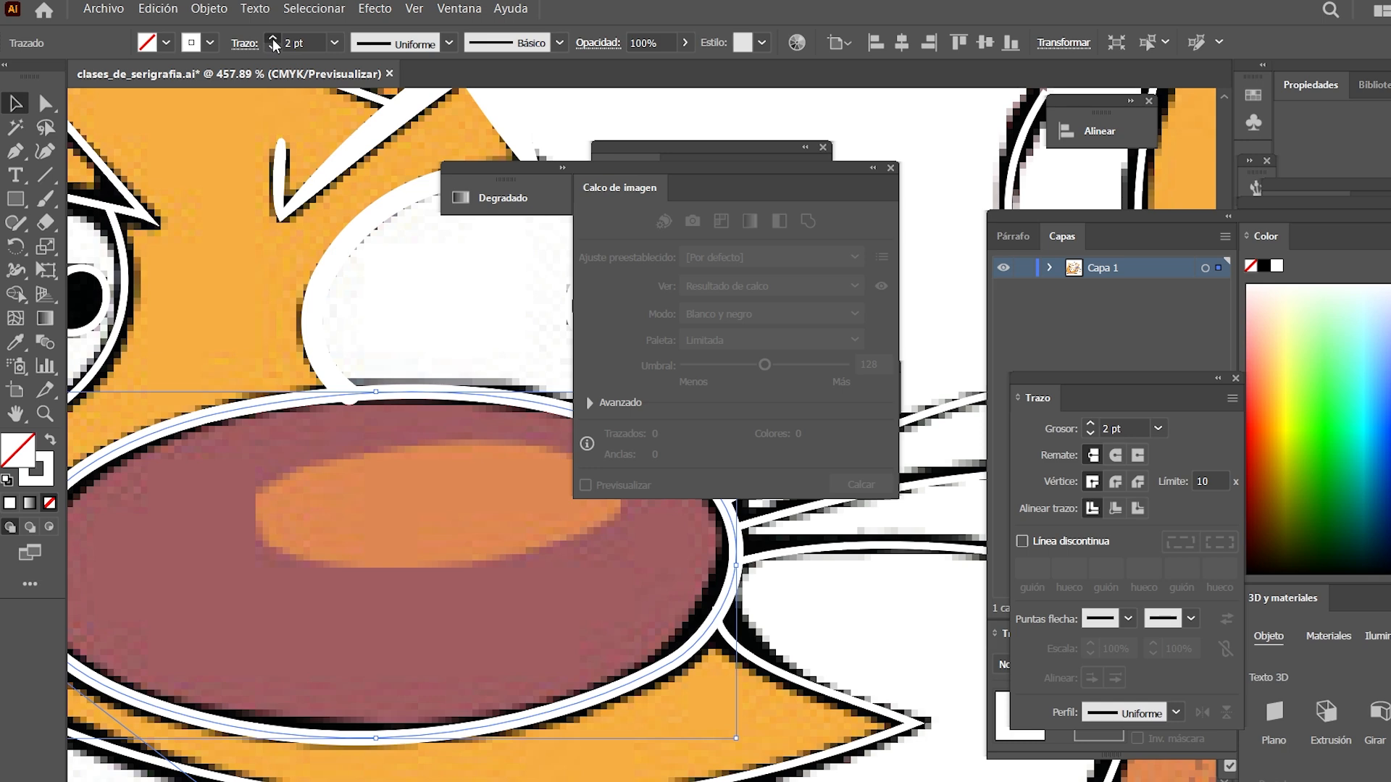
{"action": "left_click", "coordinate": [274, 42]}
Try Width Profile 2 and the teardrop-shaped width profile on the cat's nose outline, checking each around the contour
{"action": "left_click", "coordinate": [449, 44]}
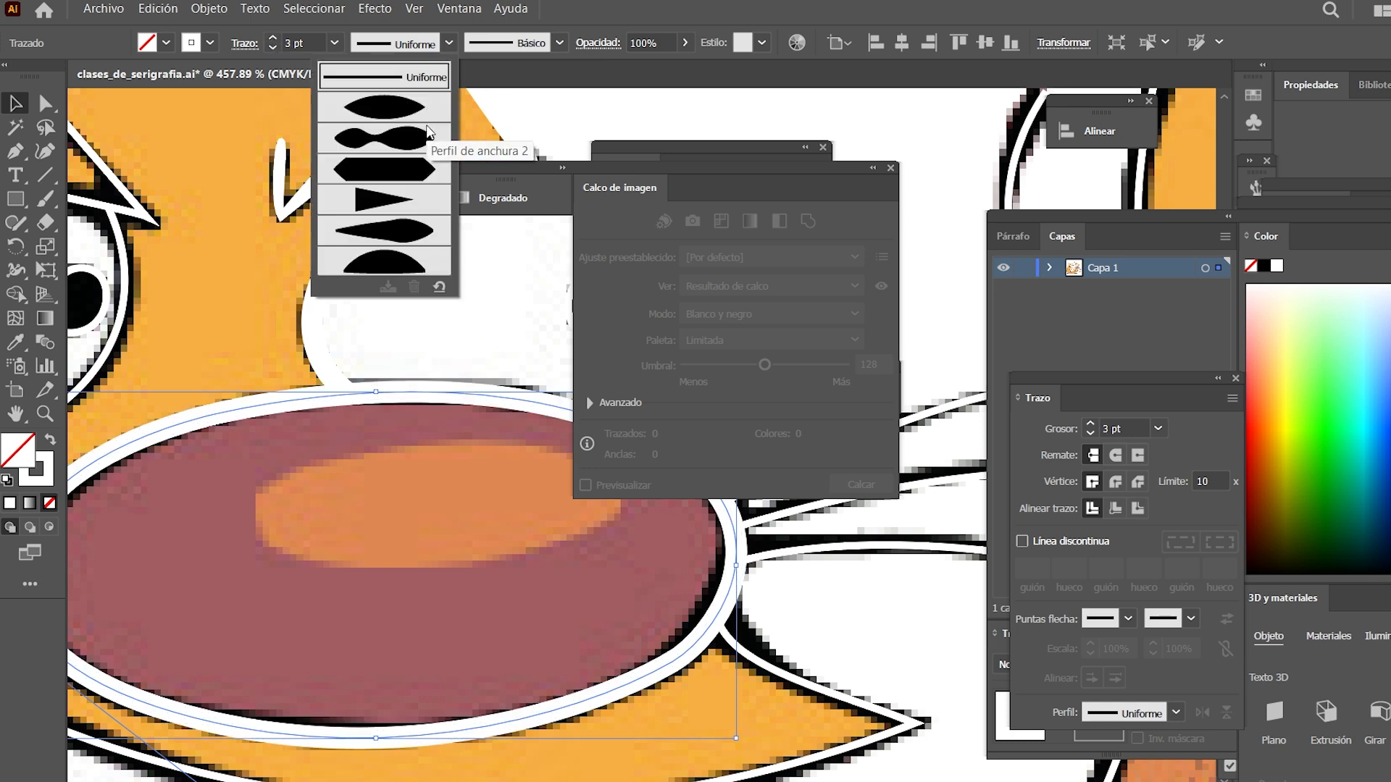
{"action": "left_click", "coordinate": [384, 137]}
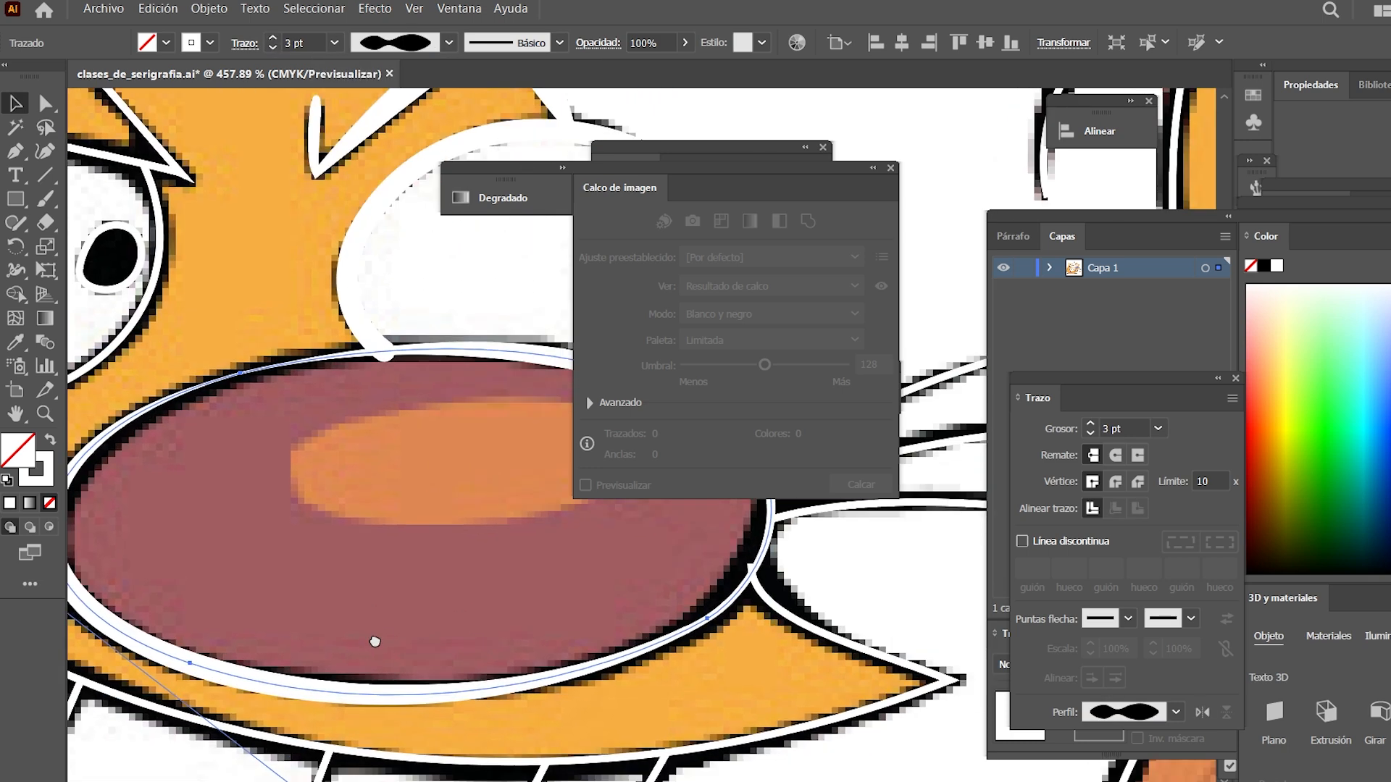
{"action": "left_click_drag", "start_coordinate": [374, 642], "coordinate": [302, 634]}
{"action": "scroll", "coordinate": [212, 420], "scroll_direction": "up", "scroll_amount": 1}
{"action": "scroll", "coordinate": [211, 420], "scroll_direction": "left", "scroll_amount": 2}
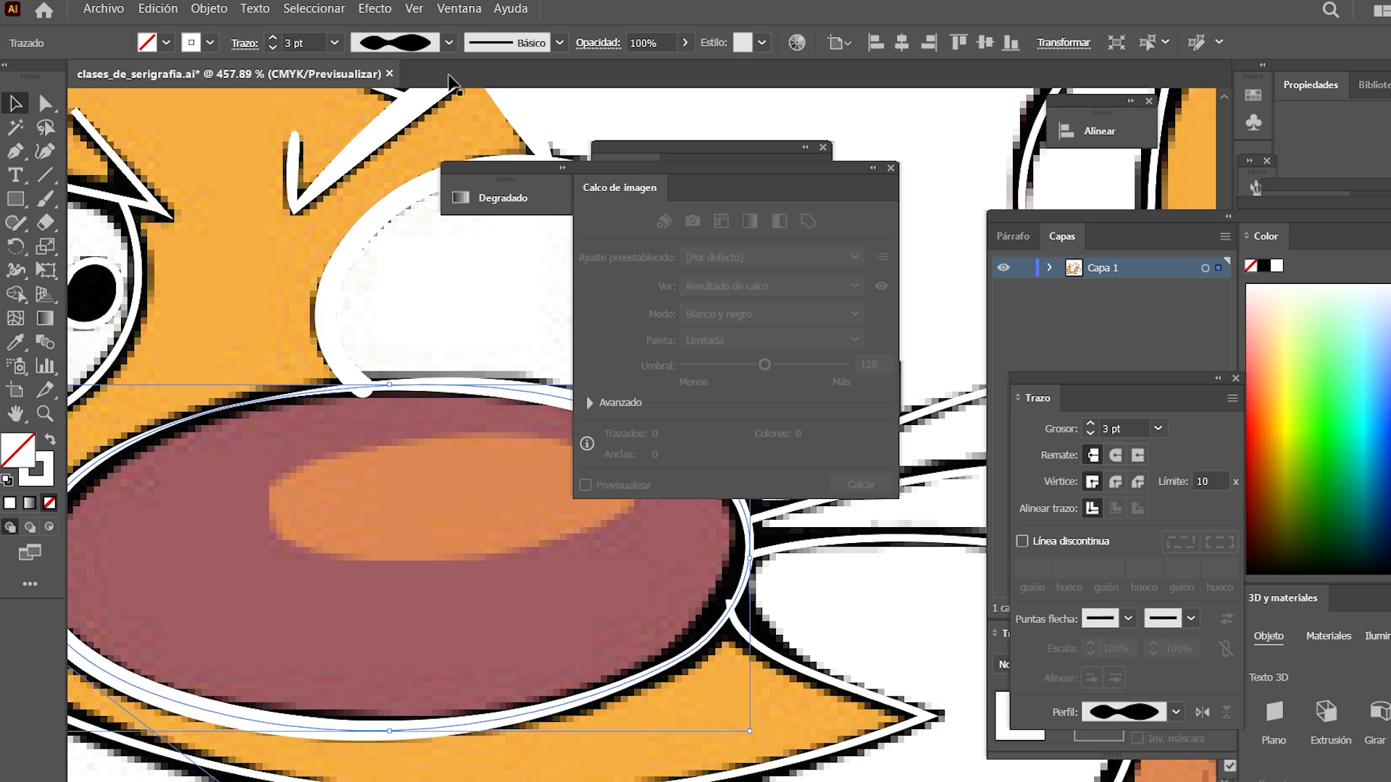
{"action": "left_click", "coordinate": [449, 43]}
{"action": "left_click", "coordinate": [410, 234]}
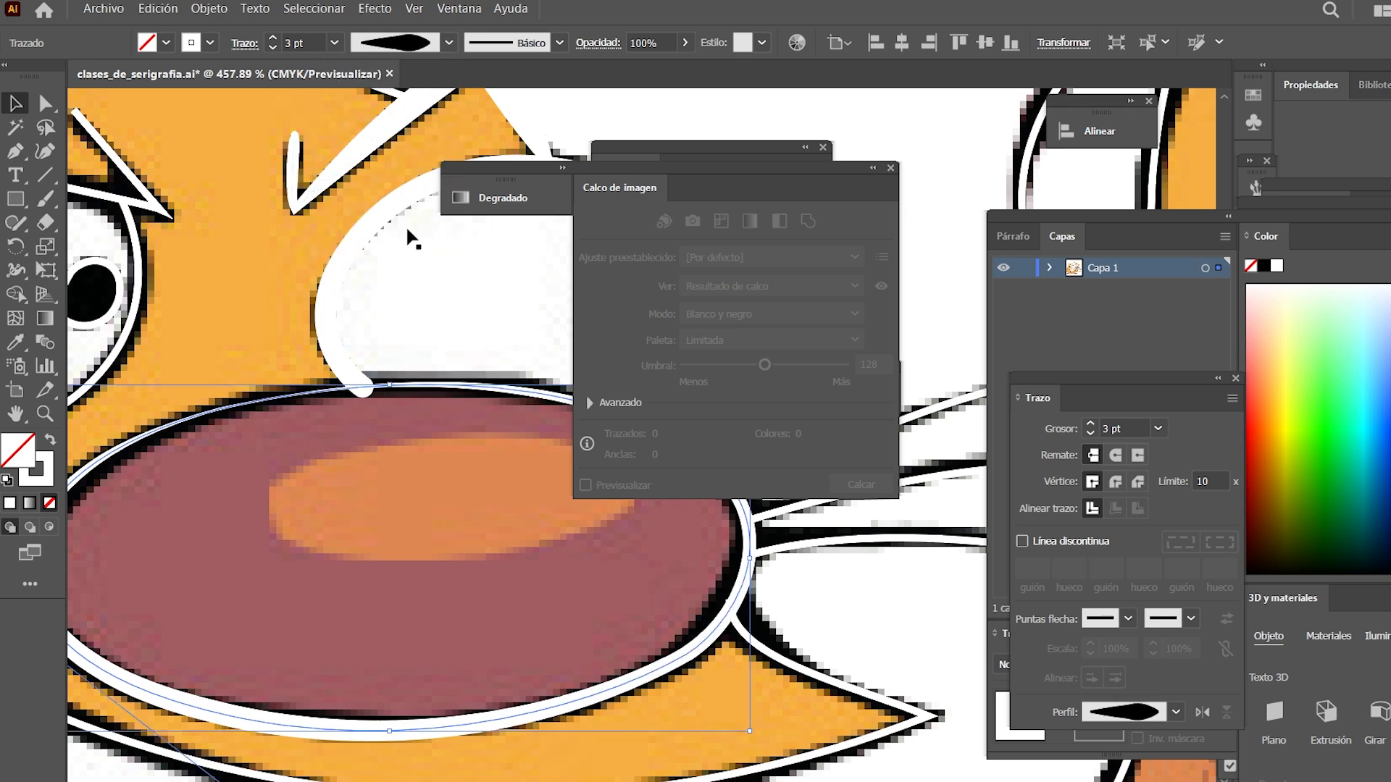
{"action": "left_click_drag", "start_coordinate": [337, 528], "coordinate": [321, 583]}
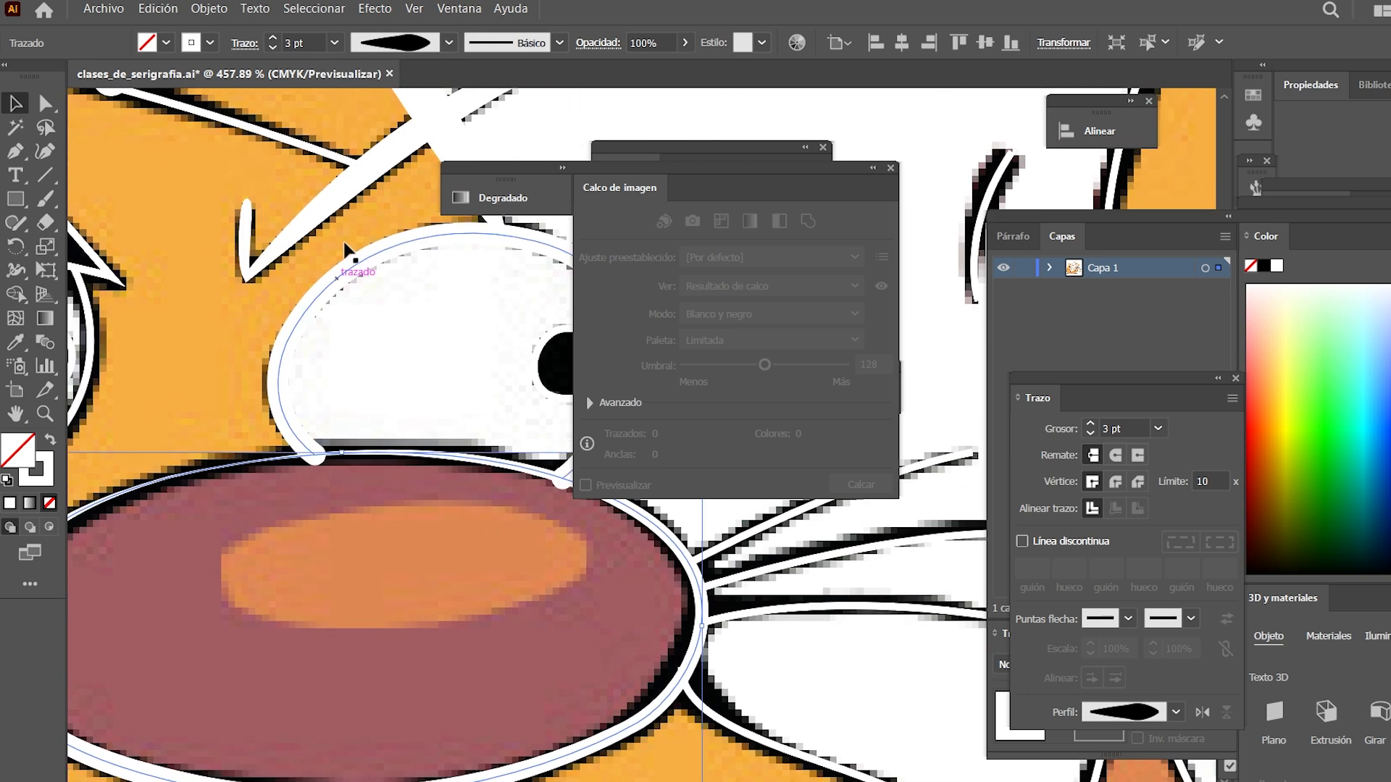
Try the half-dome width profile on the nose outline, restore the Uniform profile and check the whole contour
{"action": "left_click", "coordinate": [449, 43]}
{"action": "left_click", "coordinate": [387, 261]}
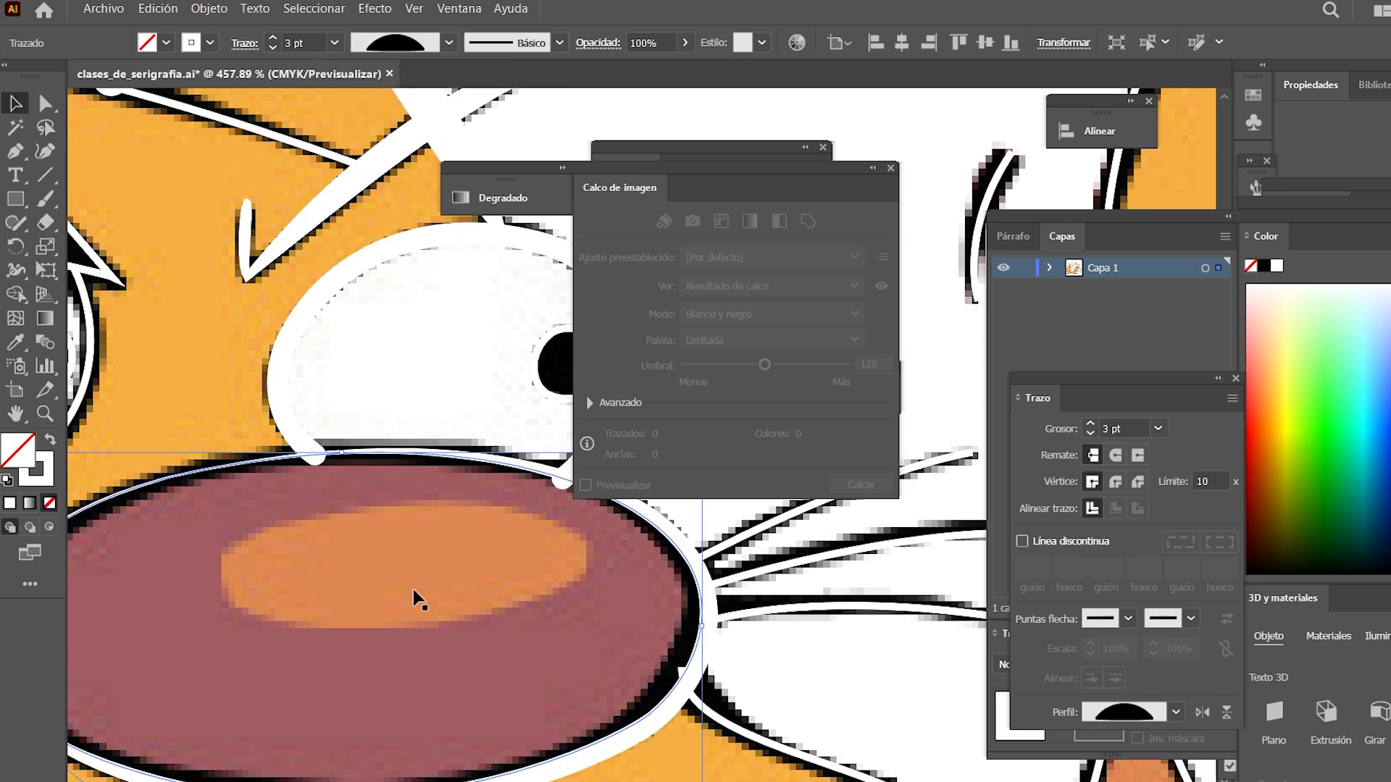
{"action": "scroll", "coordinate": [388, 596], "scroll_direction": "down", "scroll_amount": 4}
{"action": "scroll", "coordinate": [388, 596], "scroll_direction": "right", "scroll_amount": 3}
{"action": "left_click_drag", "start_coordinate": [223, 510], "coordinate": [383, 649]}
{"action": "left_click", "coordinate": [447, 42]}
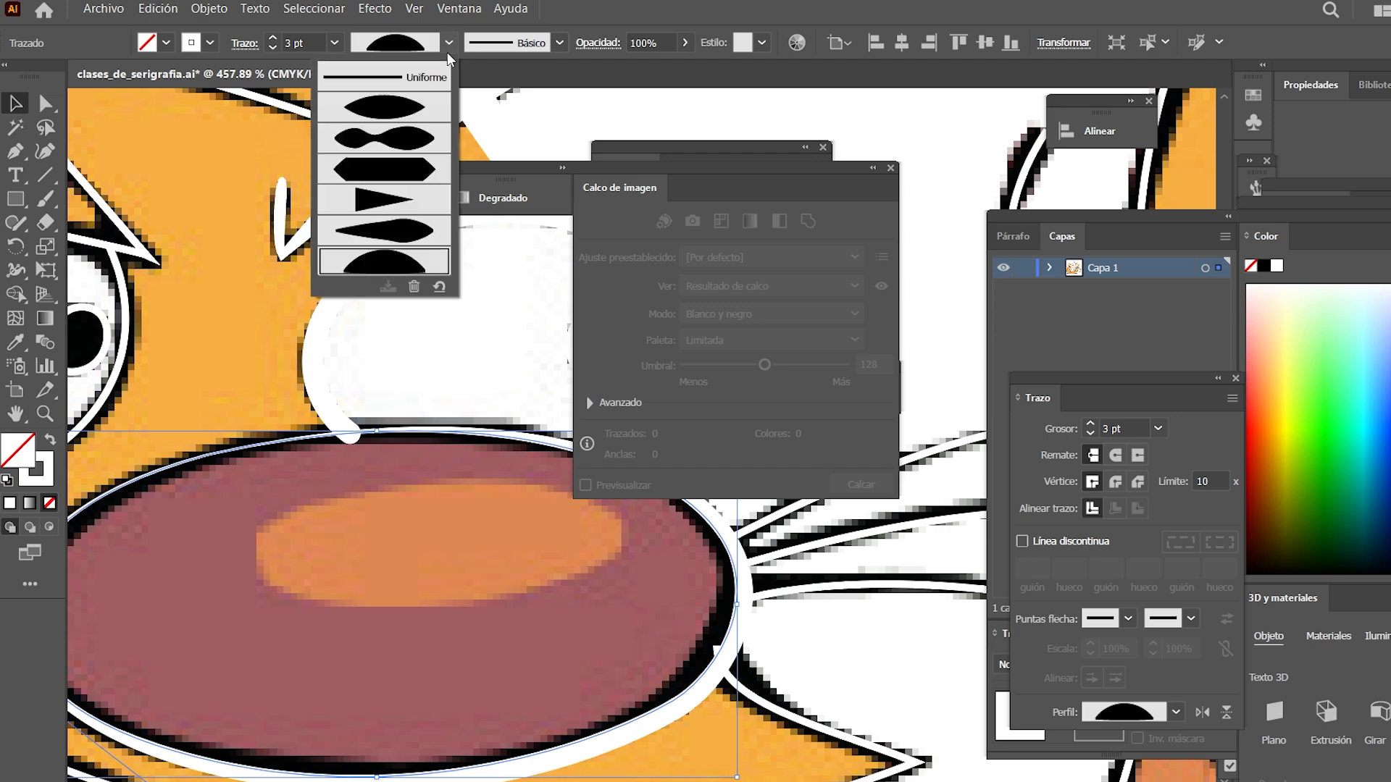
{"action": "left_click", "coordinate": [391, 81]}
{"action": "scroll", "coordinate": [475, 409], "scroll_direction": "down", "scroll_amount": 3}
{"action": "scroll", "coordinate": [475, 410], "scroll_direction": "left", "scroll_amount": 2}
{"action": "left_click_drag", "start_coordinate": [475, 409], "coordinate": [476, 390]}
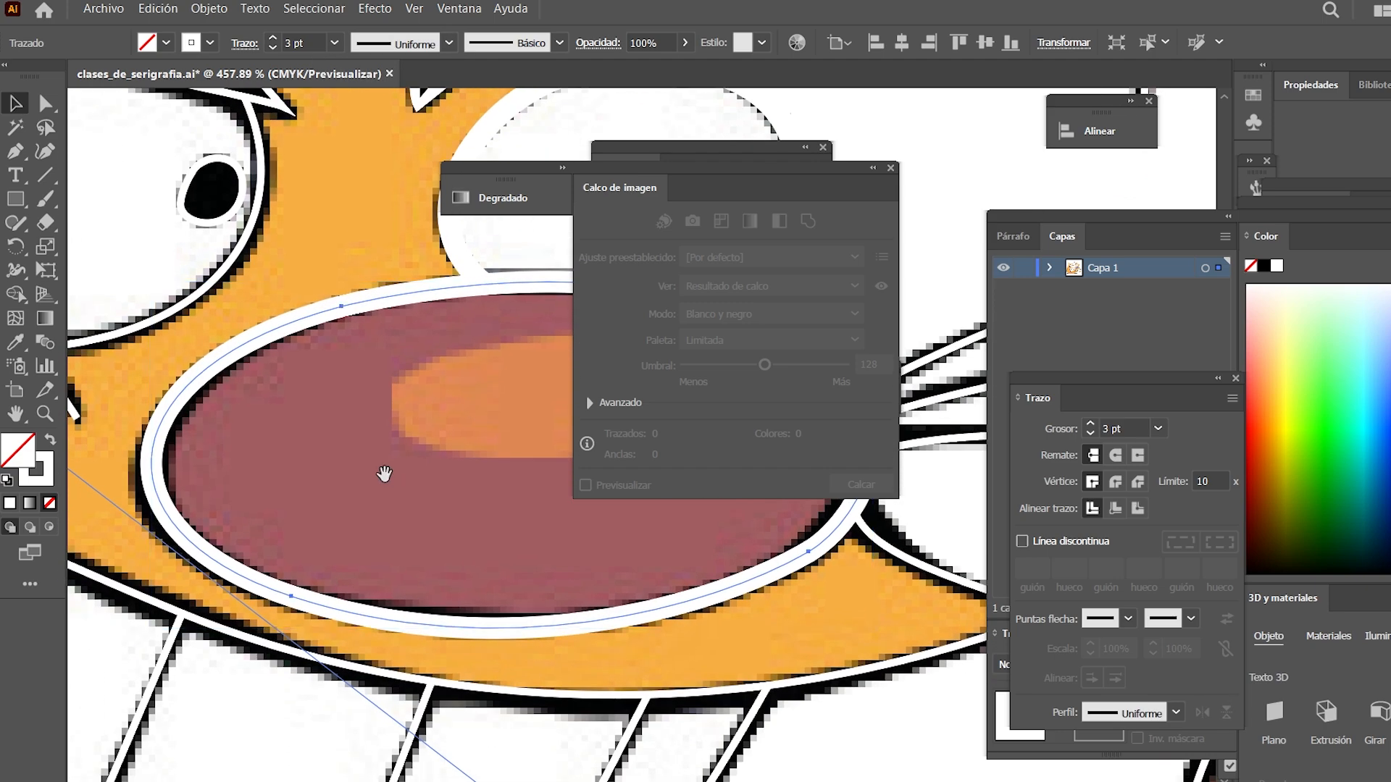
{"action": "left_click_drag", "start_coordinate": [385, 475], "coordinate": [146, 360]}
{"action": "left_click_drag", "start_coordinate": [231, 387], "coordinate": [237, 618]}
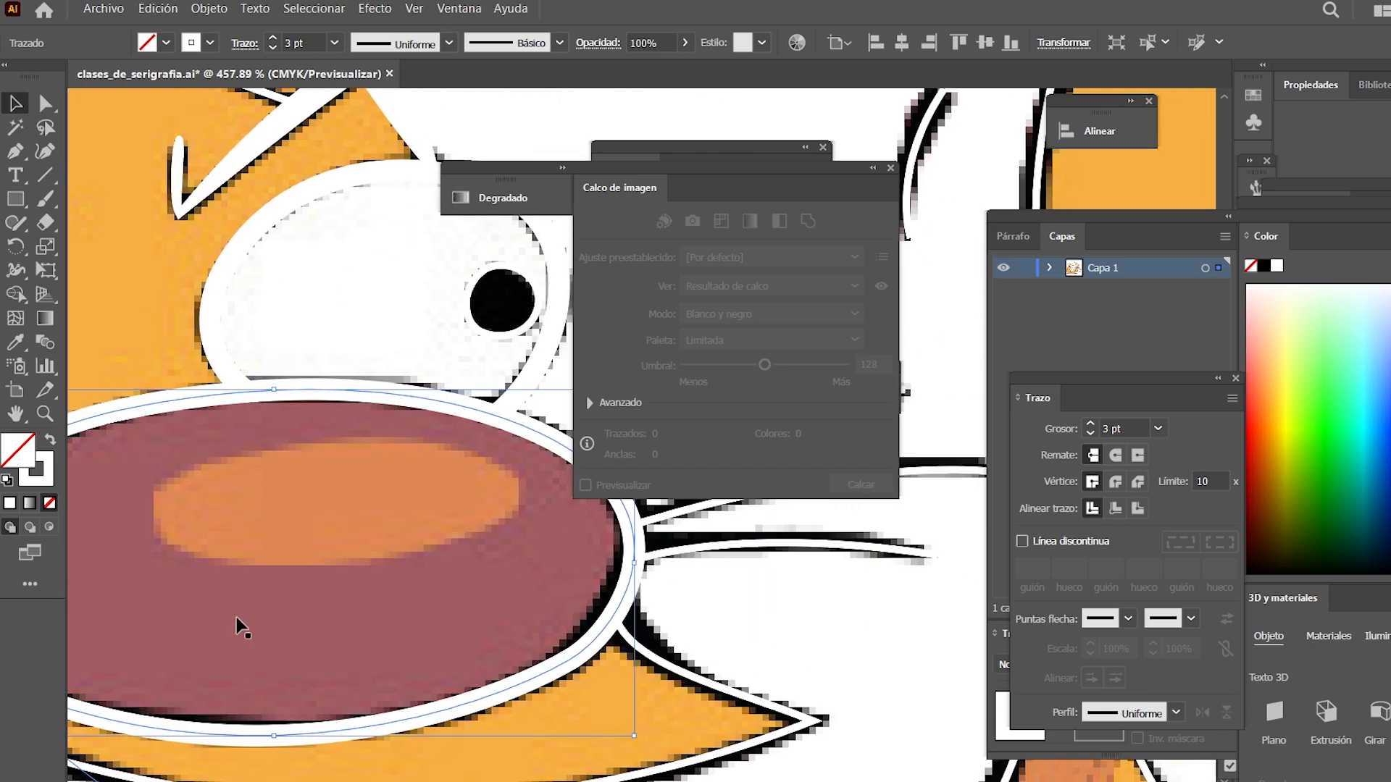
Widen the stroke of the cat's nose outline on its left and right sides with the Width tool
{"action": "key", "text": "Tab"}
{"action": "left_click_drag", "start_coordinate": [300, 570], "coordinate": [580, 563]}
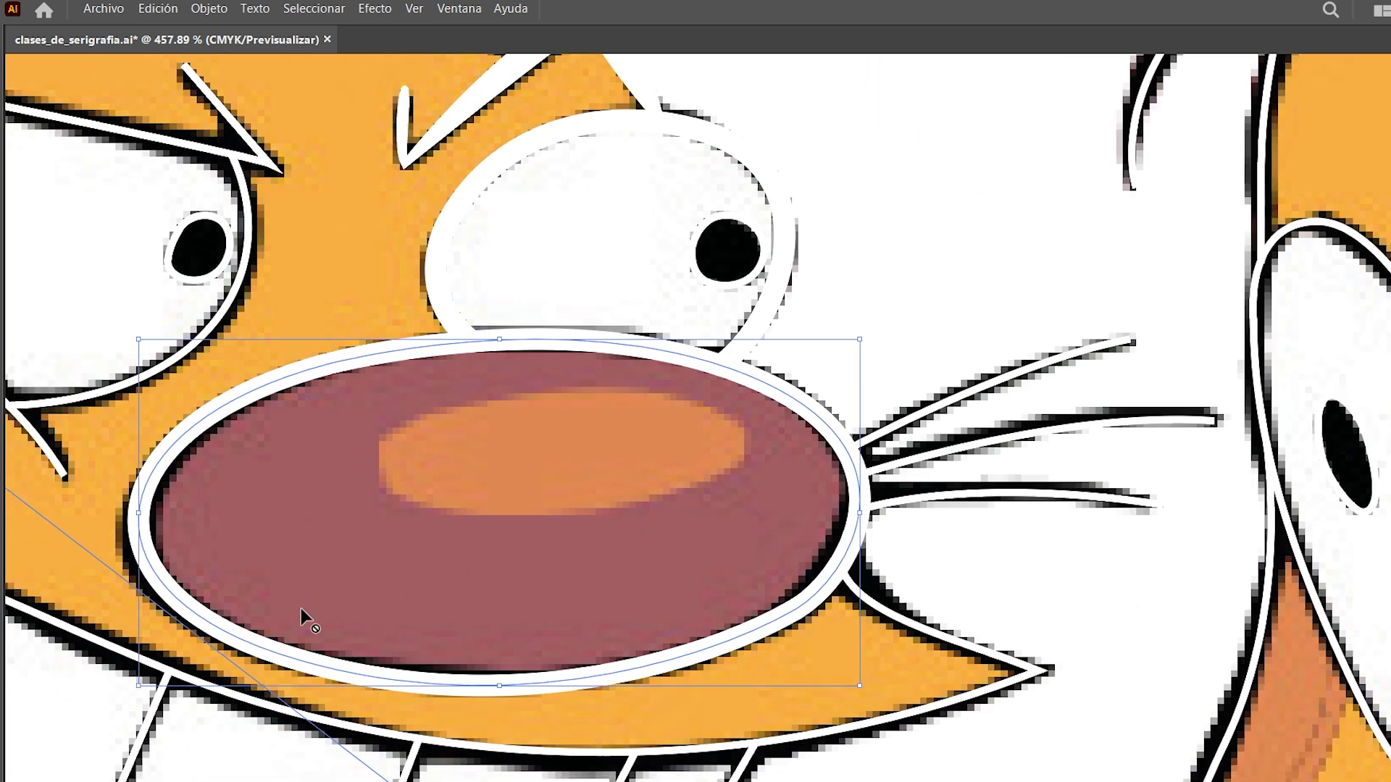
{"action": "key", "text": "shift+w"}
{"action": "left_click_drag", "start_coordinate": [150, 536], "coordinate": [159, 532]}
{"action": "left_click_drag", "start_coordinate": [431, 543], "coordinate": [312, 540]}
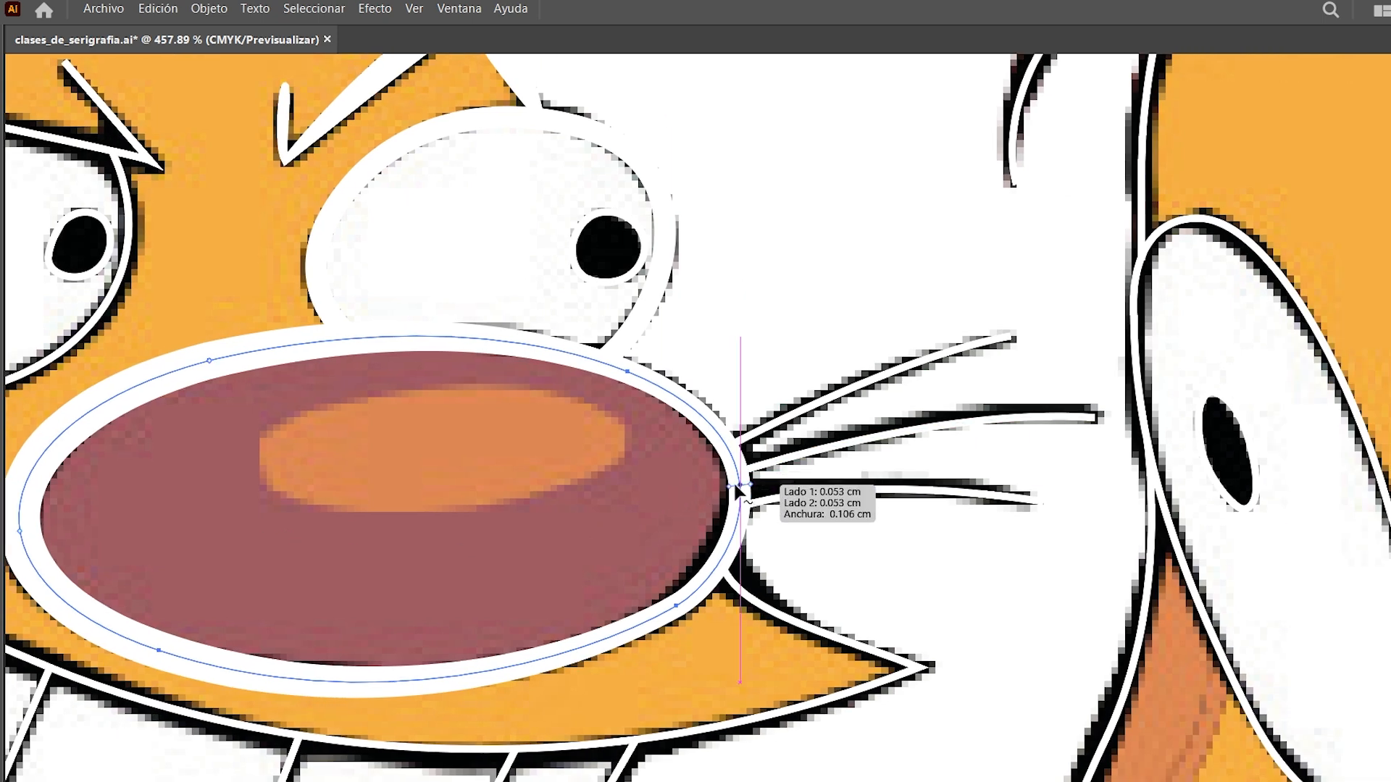
{"action": "mouse_move", "coordinate": [735, 486]}
{"action": "left_mouse_down"}
{"action": "mouse_move", "coordinate": [720, 487]}
{"action": "mouse_move", "coordinate": [731, 500]}
{"action": "left_mouse_up"}
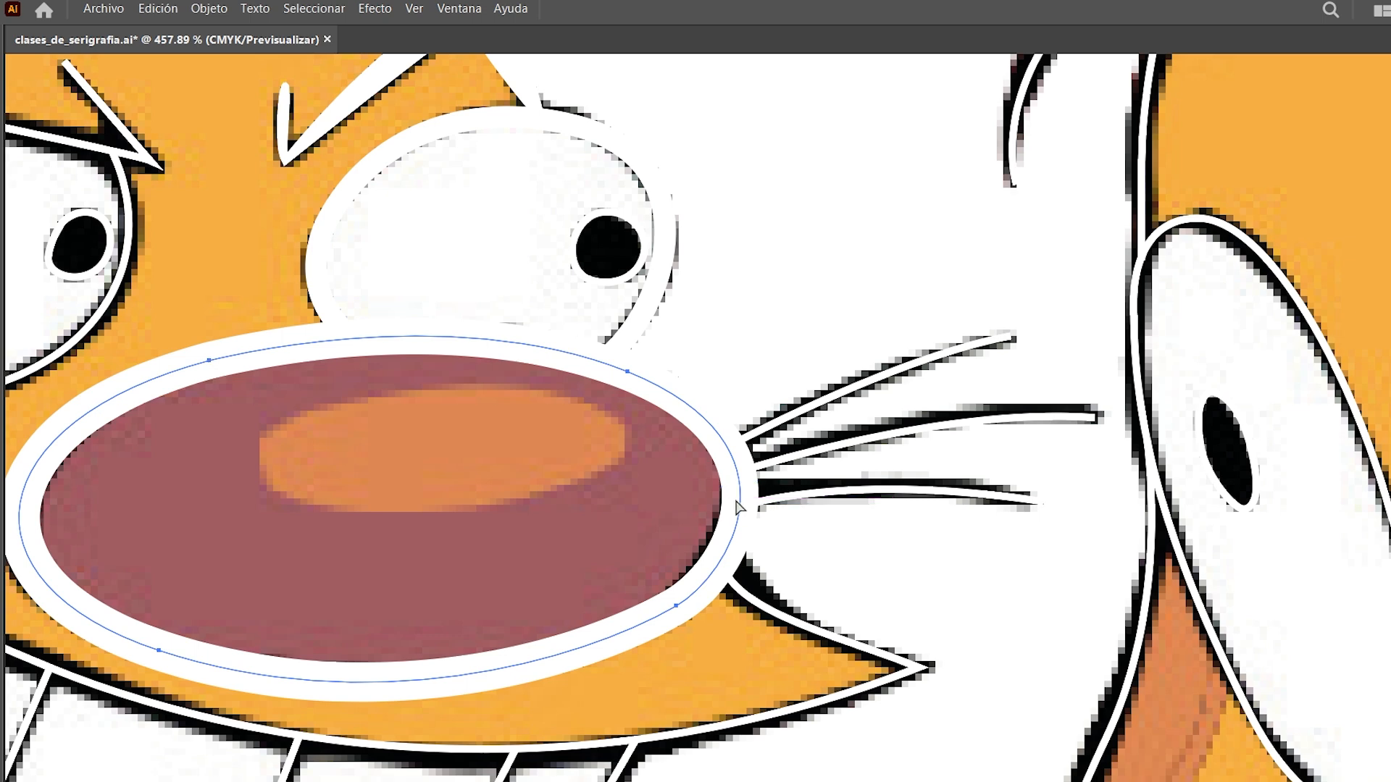
Shift the lower-right anchor point of the nose outline slightly inward and deselect the outline
{"action": "left_click_drag", "start_coordinate": [682, 609], "coordinate": [664, 613]}
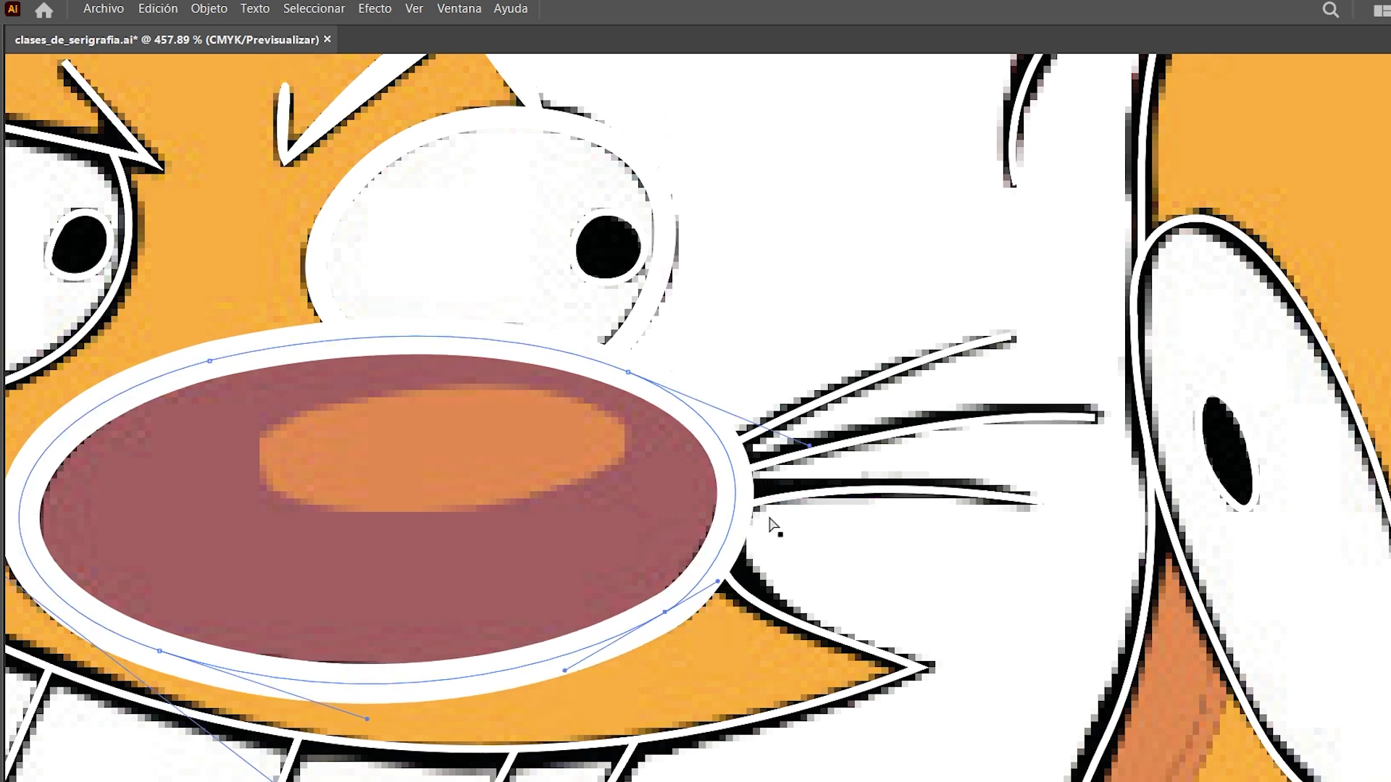
{"action": "left_click", "coordinate": [846, 563]}
{"action": "left_click_drag", "start_coordinate": [657, 472], "coordinate": [634, 600]}
{"action": "left_click_drag", "start_coordinate": [758, 616], "coordinate": [443, 445]}
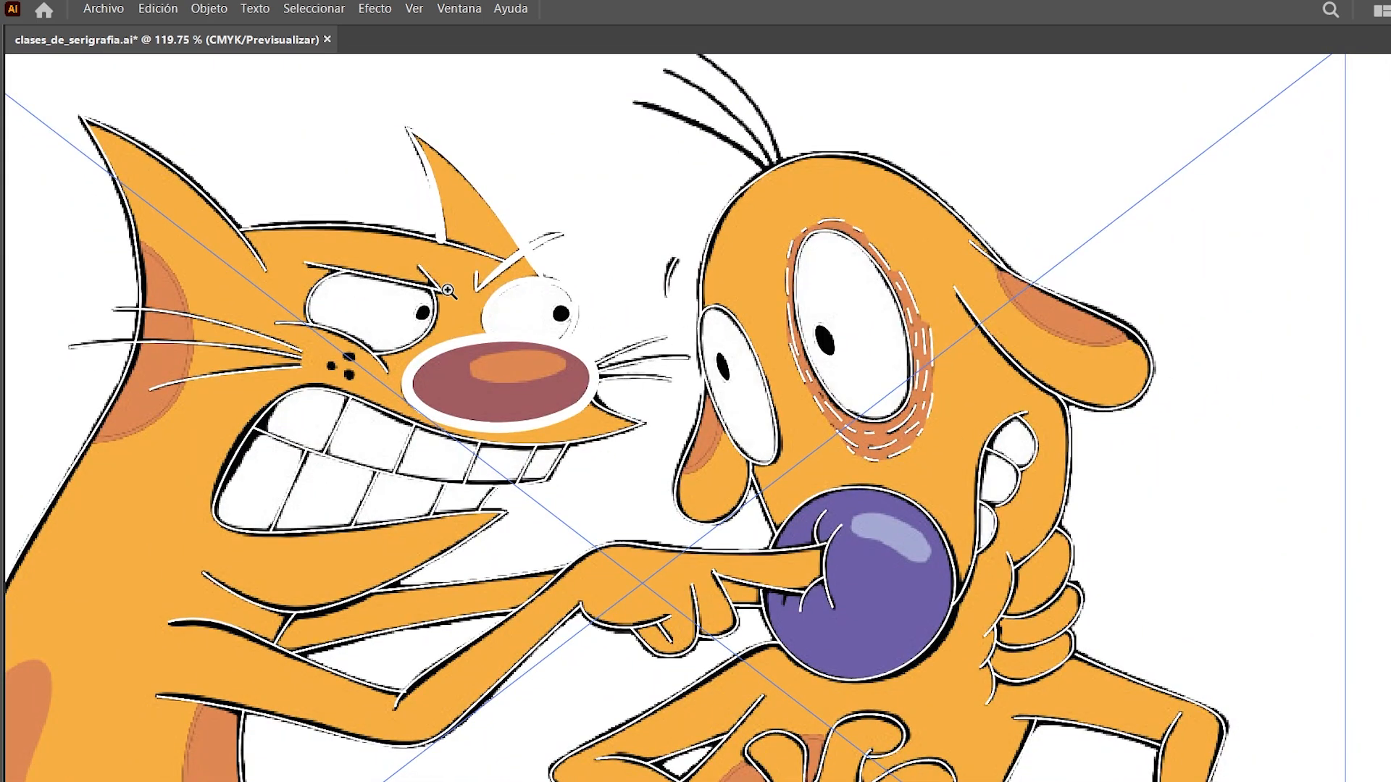
Select the cat's mouth and jaw contour and try widening its stroke beside the nose with the Width tool
{"action": "key", "text": "Tab"}
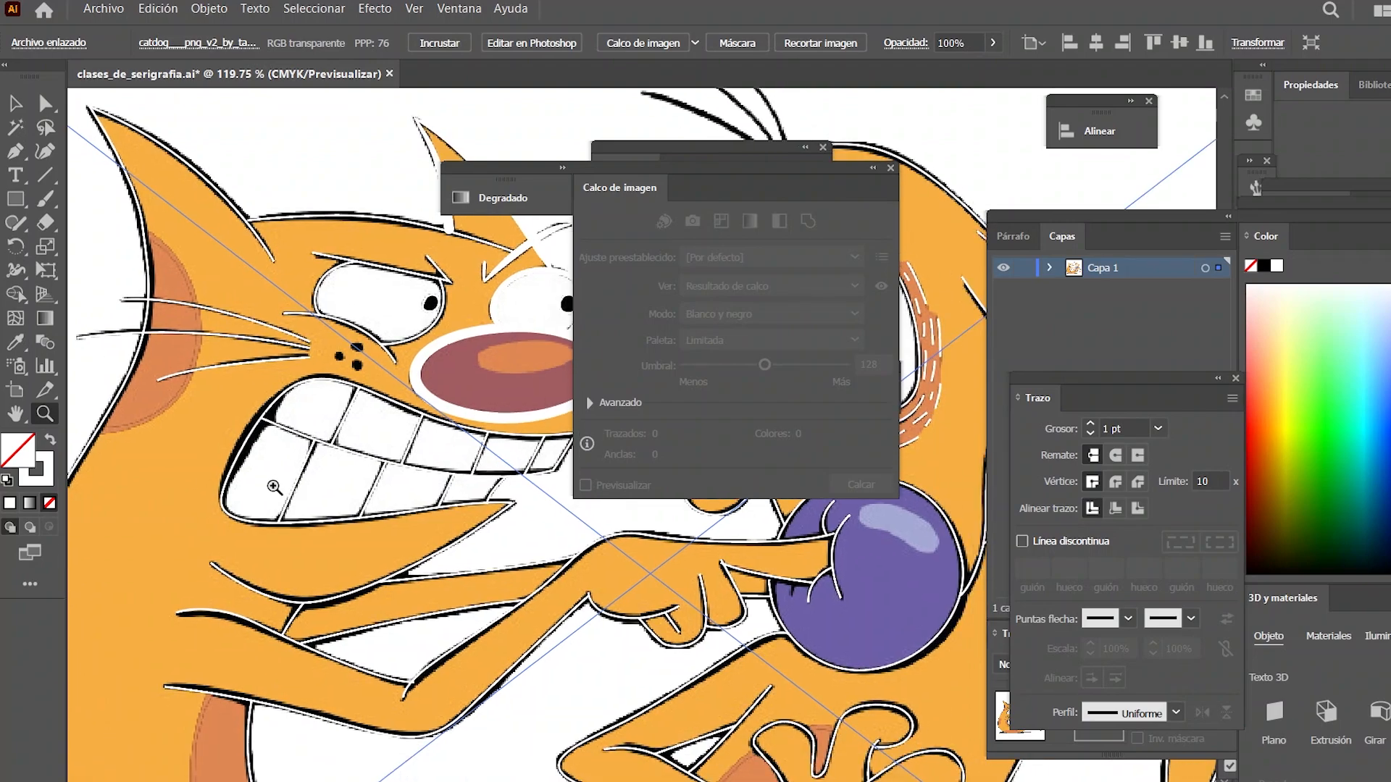
{"action": "key", "text": "Tab"}
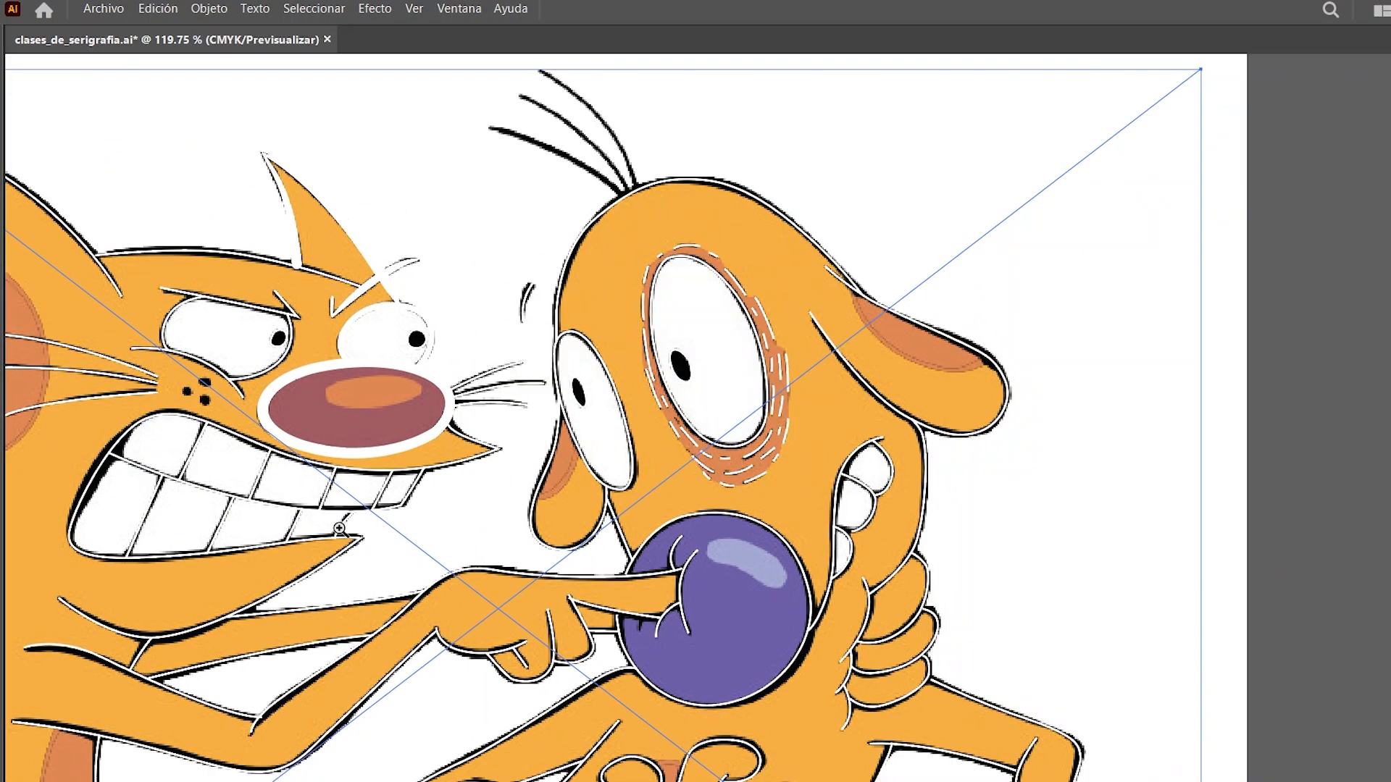
{"action": "left_click_drag", "start_coordinate": [378, 439], "coordinate": [427, 515]}
{"action": "left_click_drag", "start_coordinate": [525, 516], "coordinate": [377, 559]}
{"action": "left_click_drag", "start_coordinate": [423, 572], "coordinate": [567, 489]}
{"action": "left_click_drag", "start_coordinate": [567, 489], "coordinate": [529, 503]}
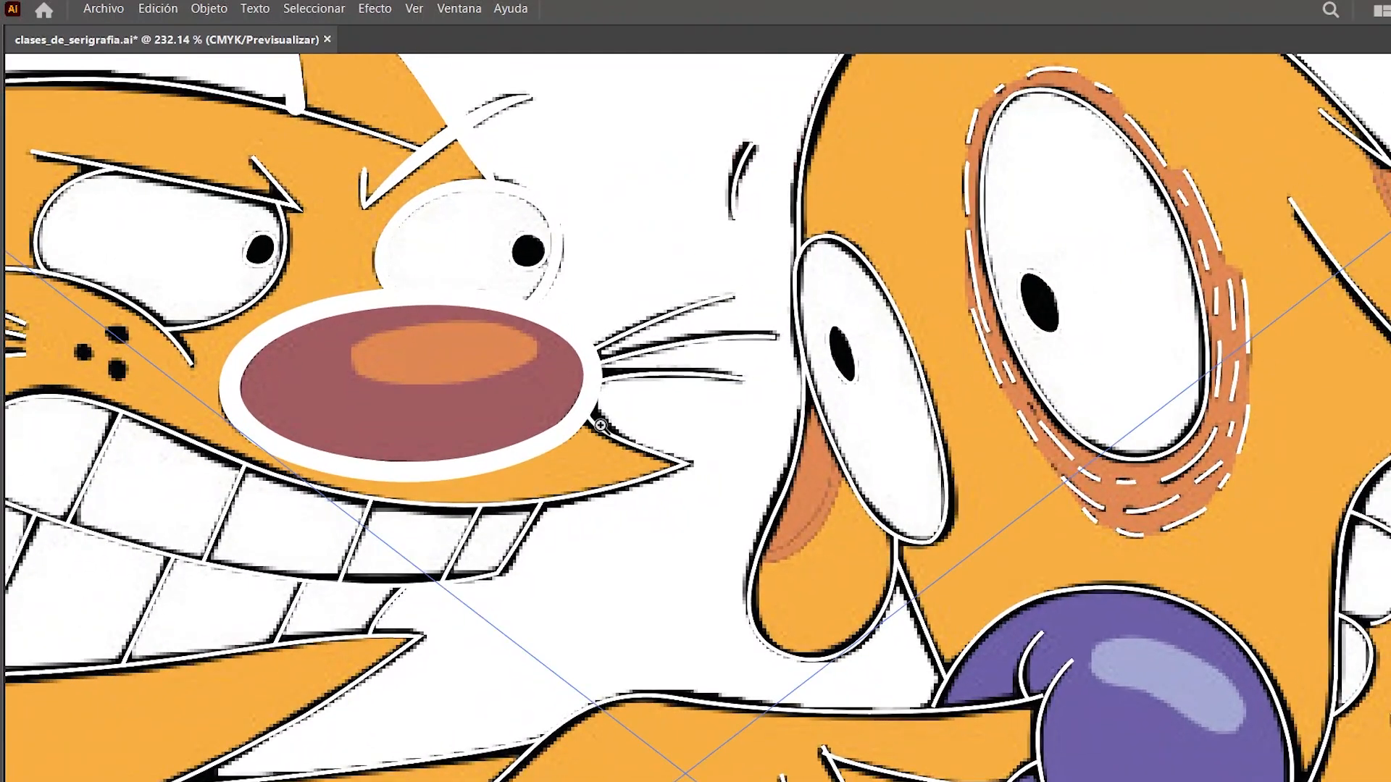
{"action": "left_click", "coordinate": [659, 459]}
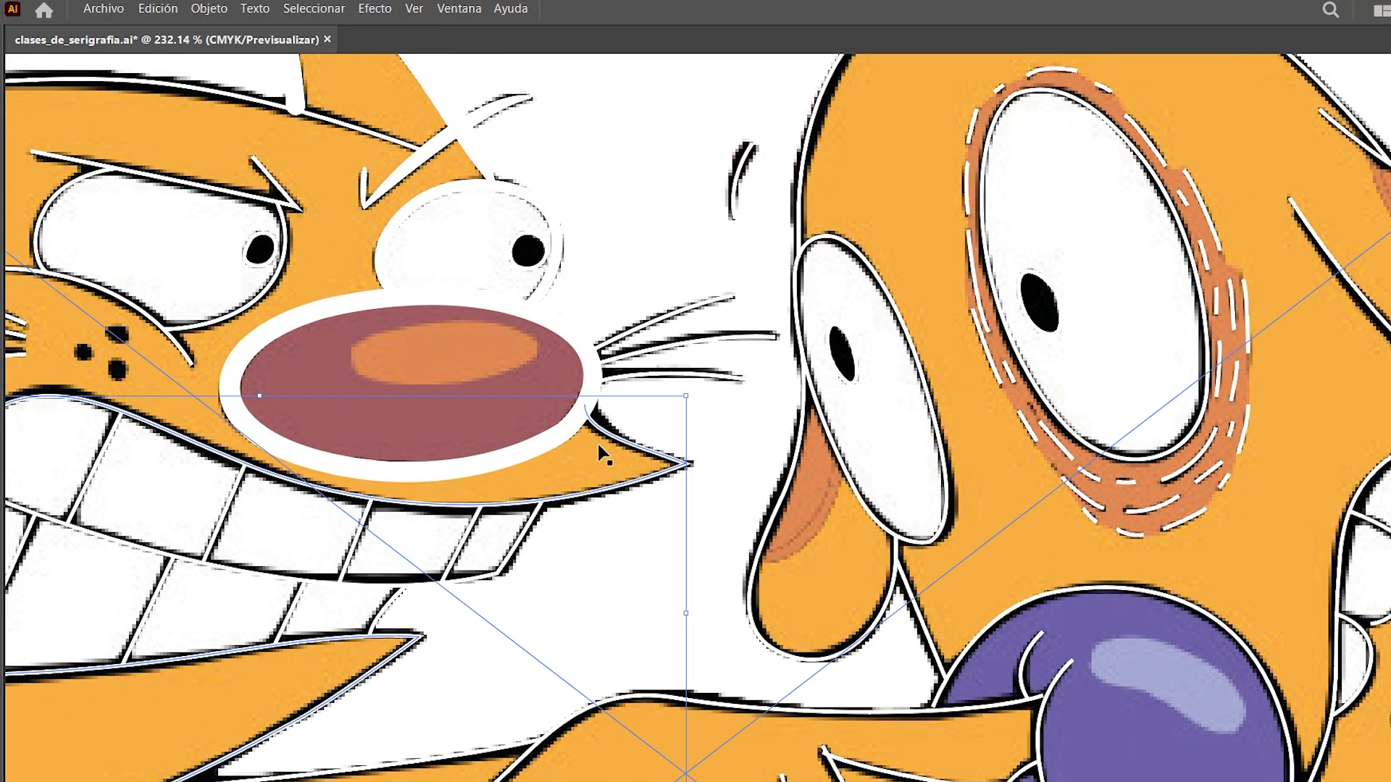
{"action": "key", "text": "shift+w"}
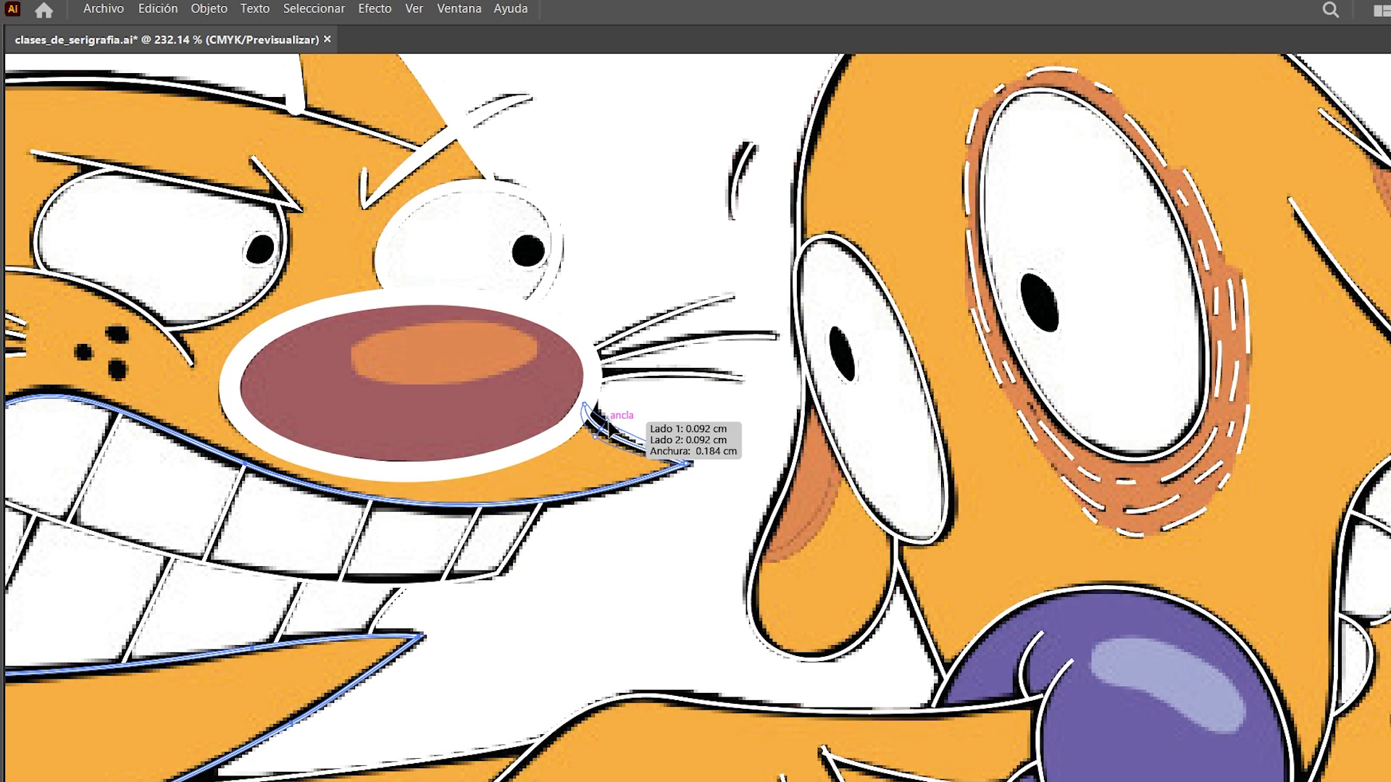
{"action": "left_click_drag", "start_coordinate": [601, 429], "coordinate": [607, 420]}
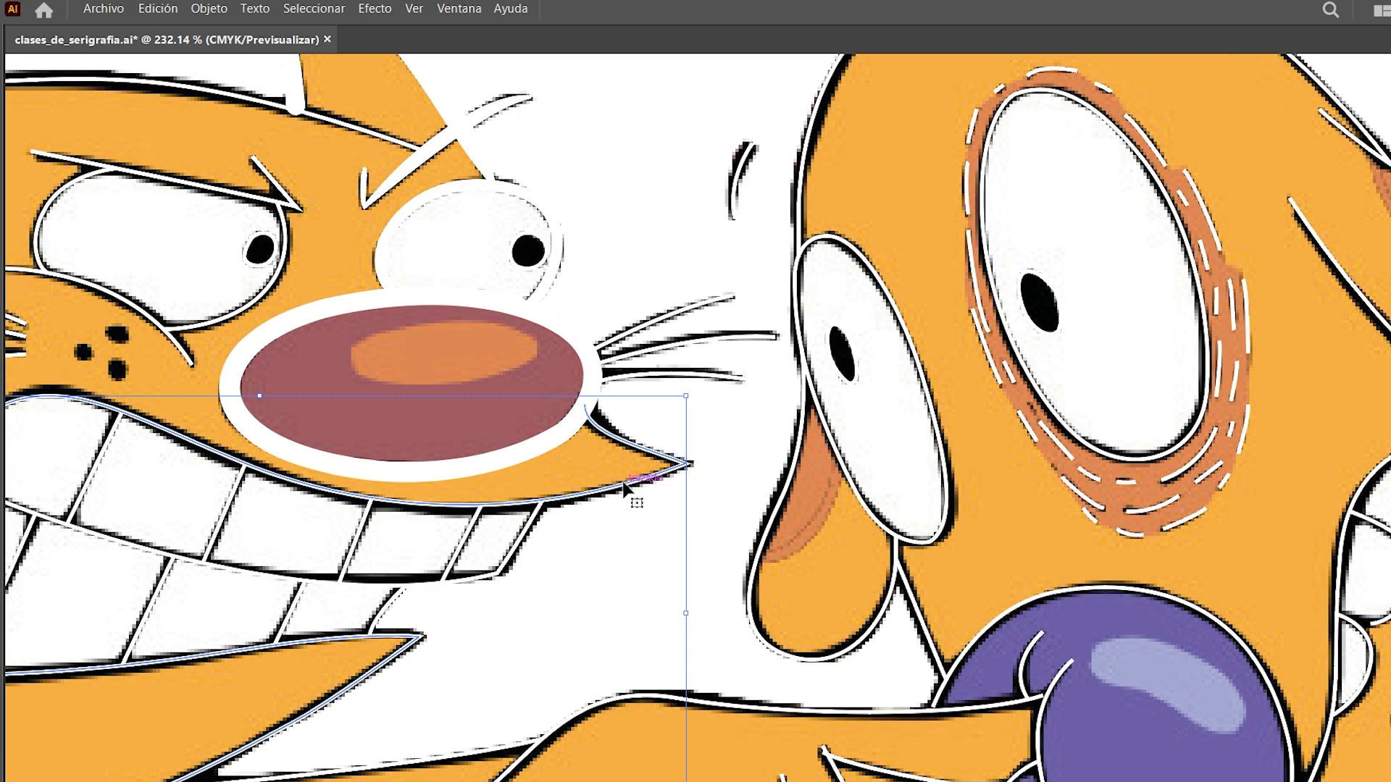
Set the stroke of the mouth and jaw contour to 3 pt with round joins
{"action": "key", "text": "ctrl+F10"}
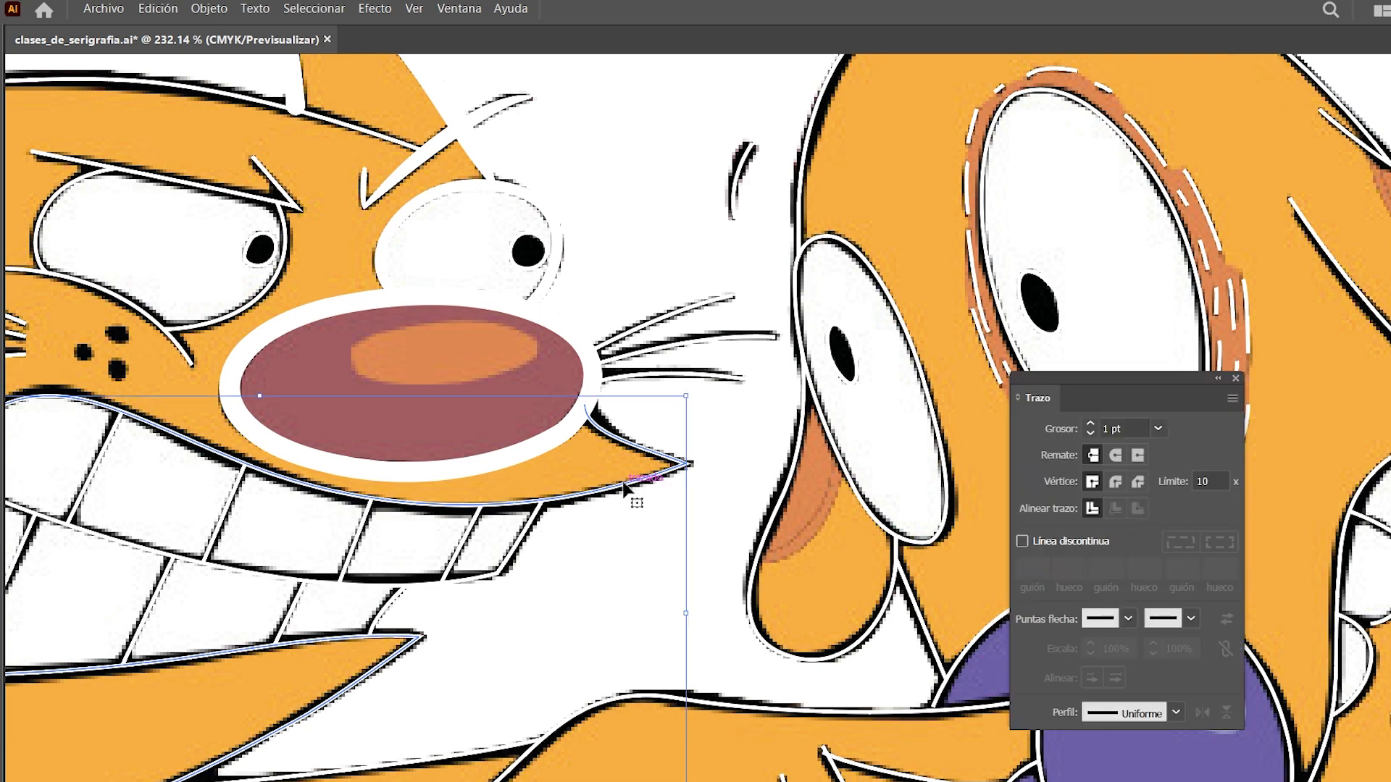
{"action": "left_click", "coordinate": [1091, 425]}
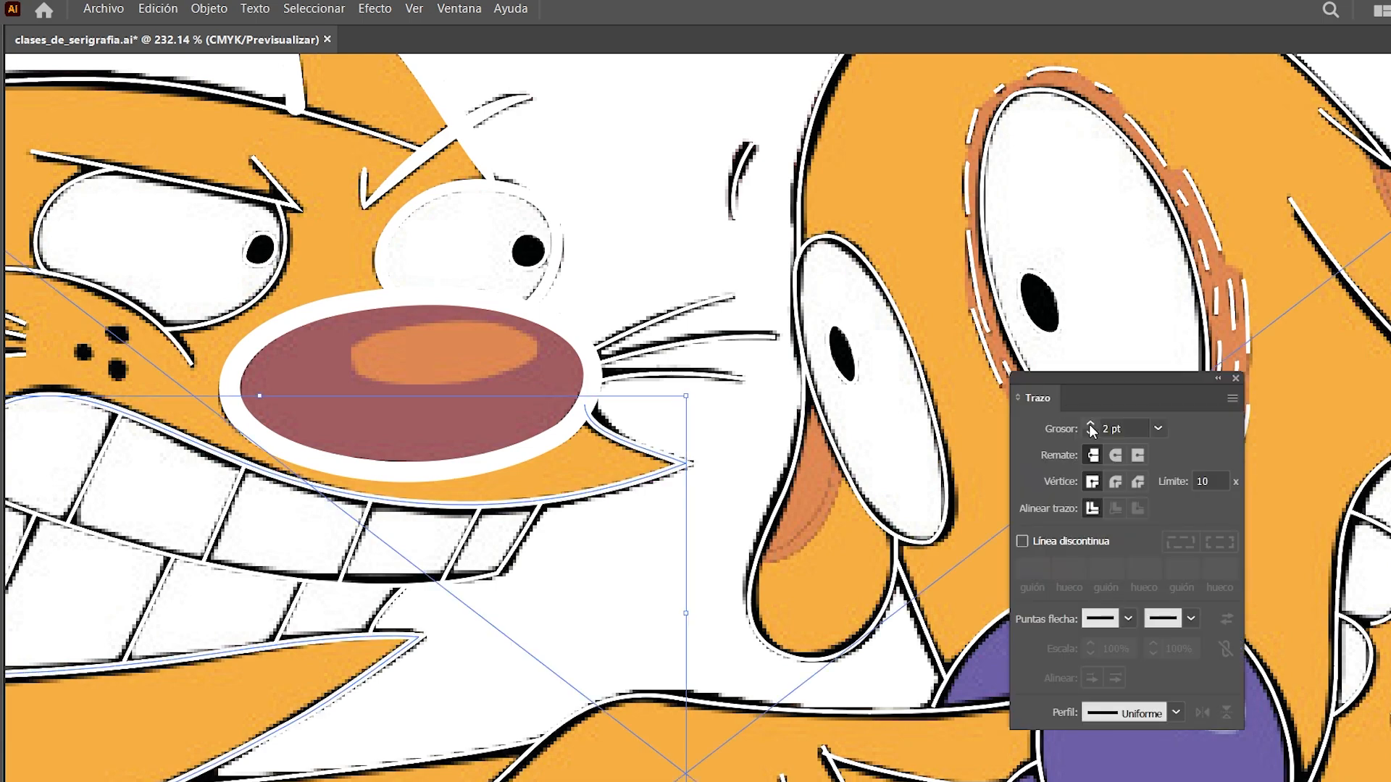
{"action": "left_click", "coordinate": [1090, 425]}
{"action": "left_click_drag", "start_coordinate": [580, 543], "coordinate": [710, 479]}
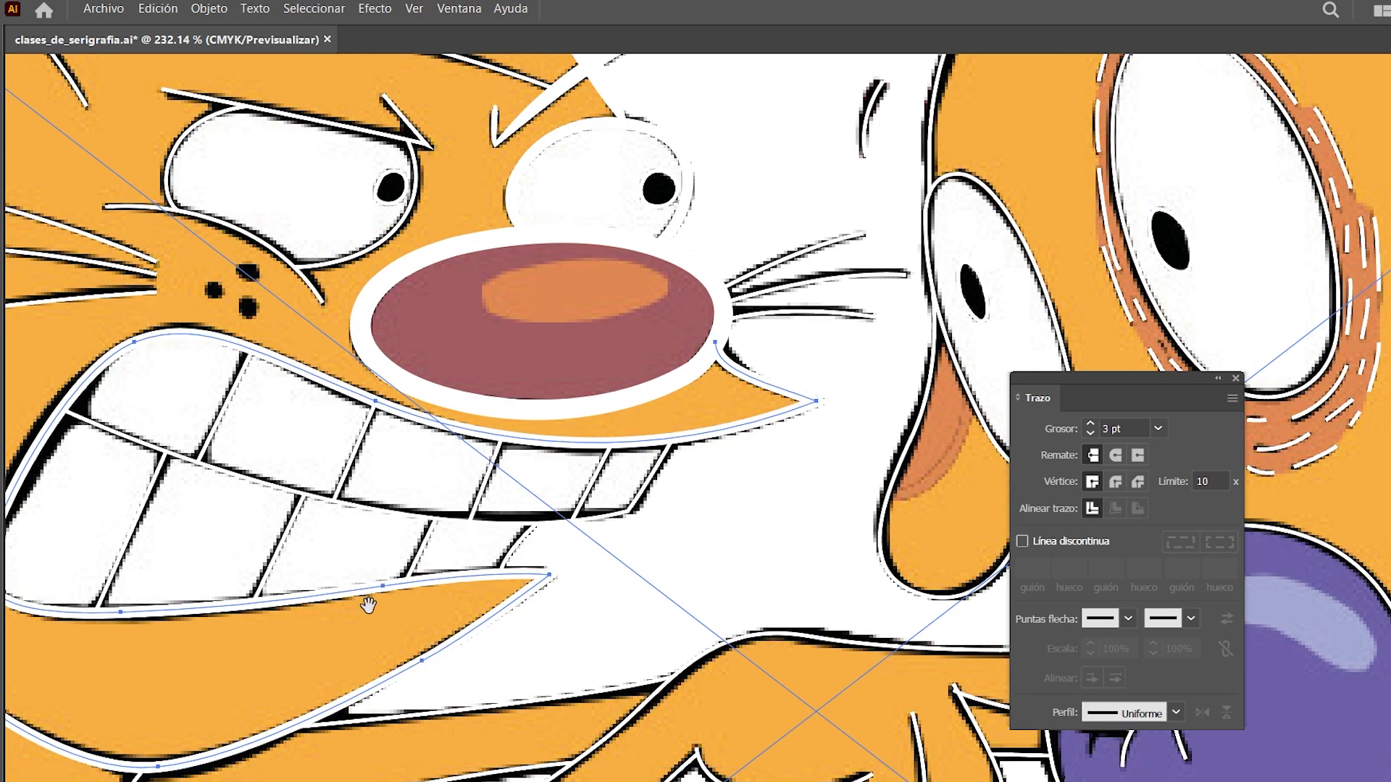
{"action": "left_click_drag", "start_coordinate": [369, 606], "coordinate": [440, 607]}
{"action": "left_click_drag", "start_coordinate": [765, 407], "coordinate": [575, 584]}
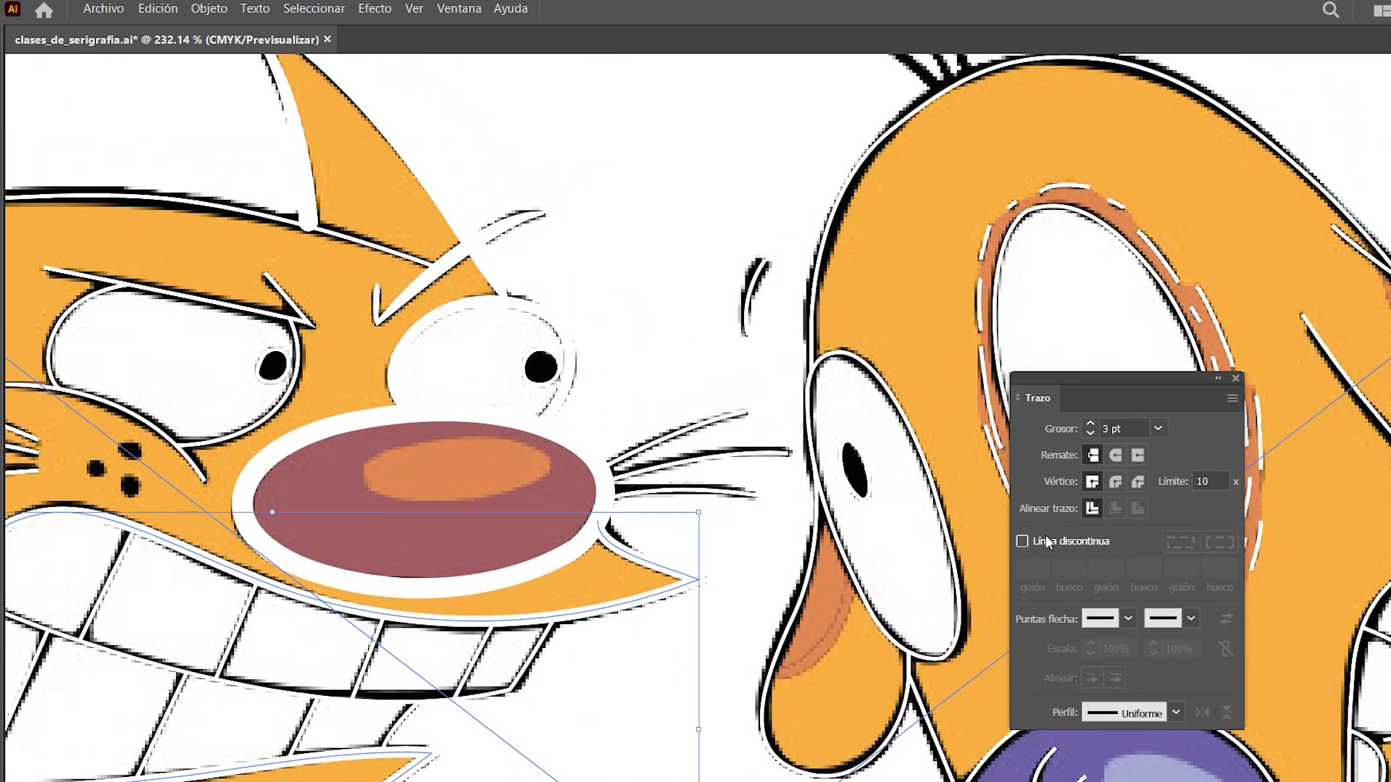
{"action": "left_click", "coordinate": [1124, 485]}
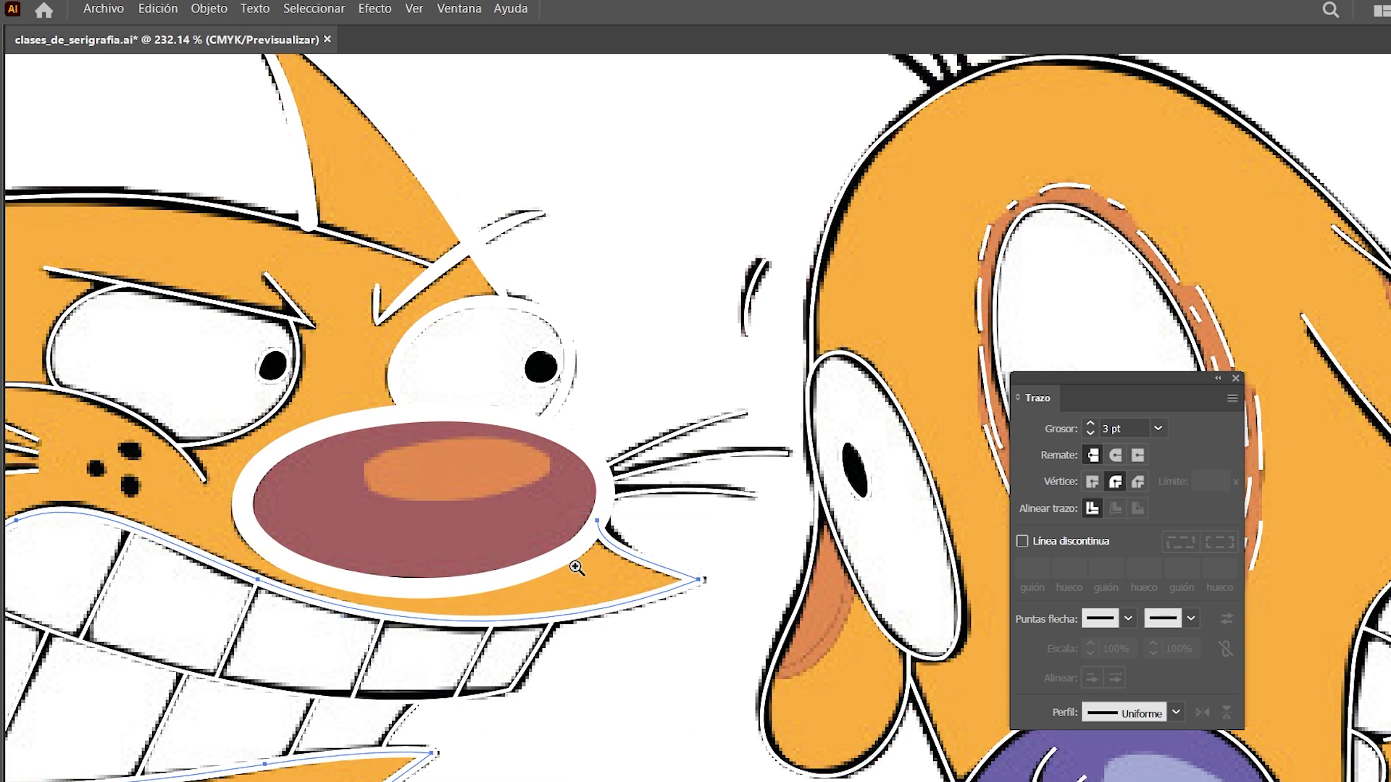
Try widening the stroke at the contour end touching the nose outline, and undo the change
{"action": "left_click_drag", "start_coordinate": [608, 525], "coordinate": [667, 598]}
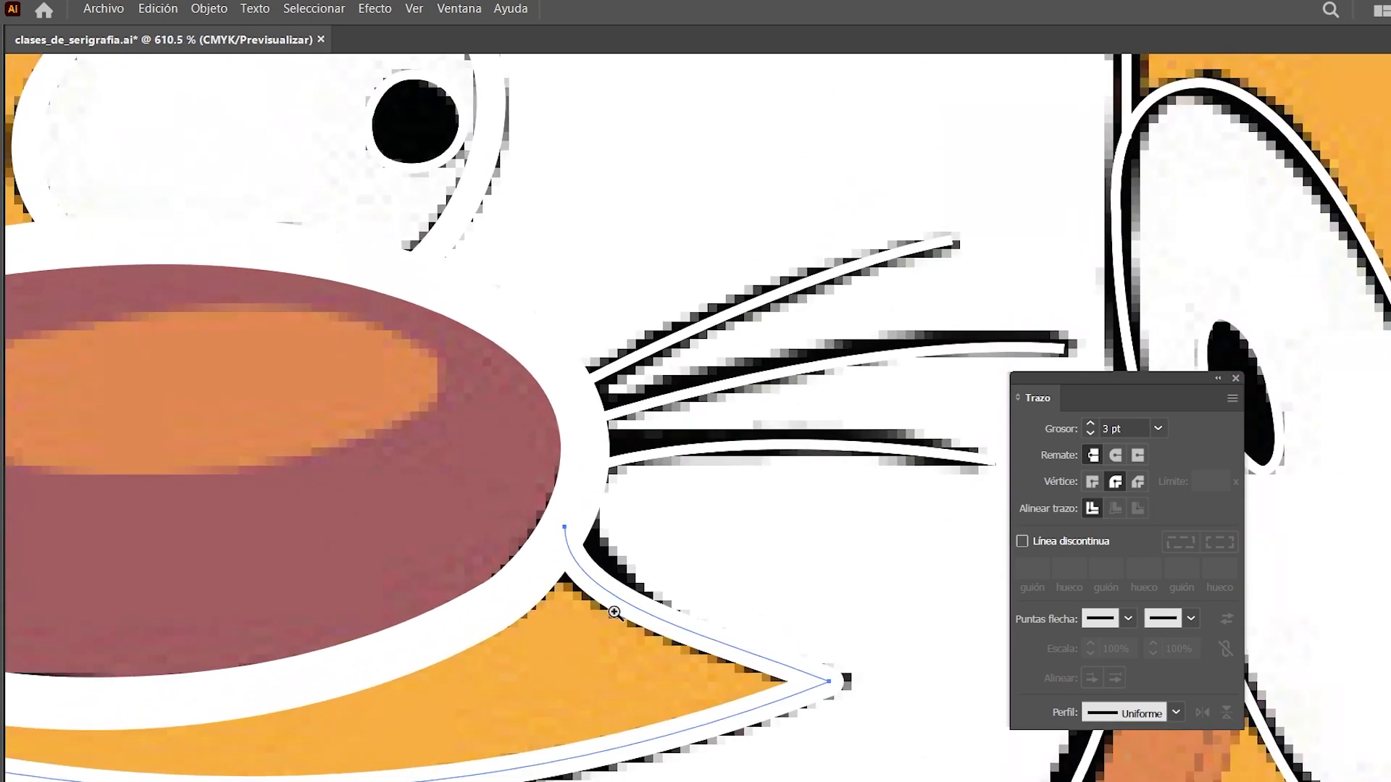
{"action": "key", "text": "shift+w"}
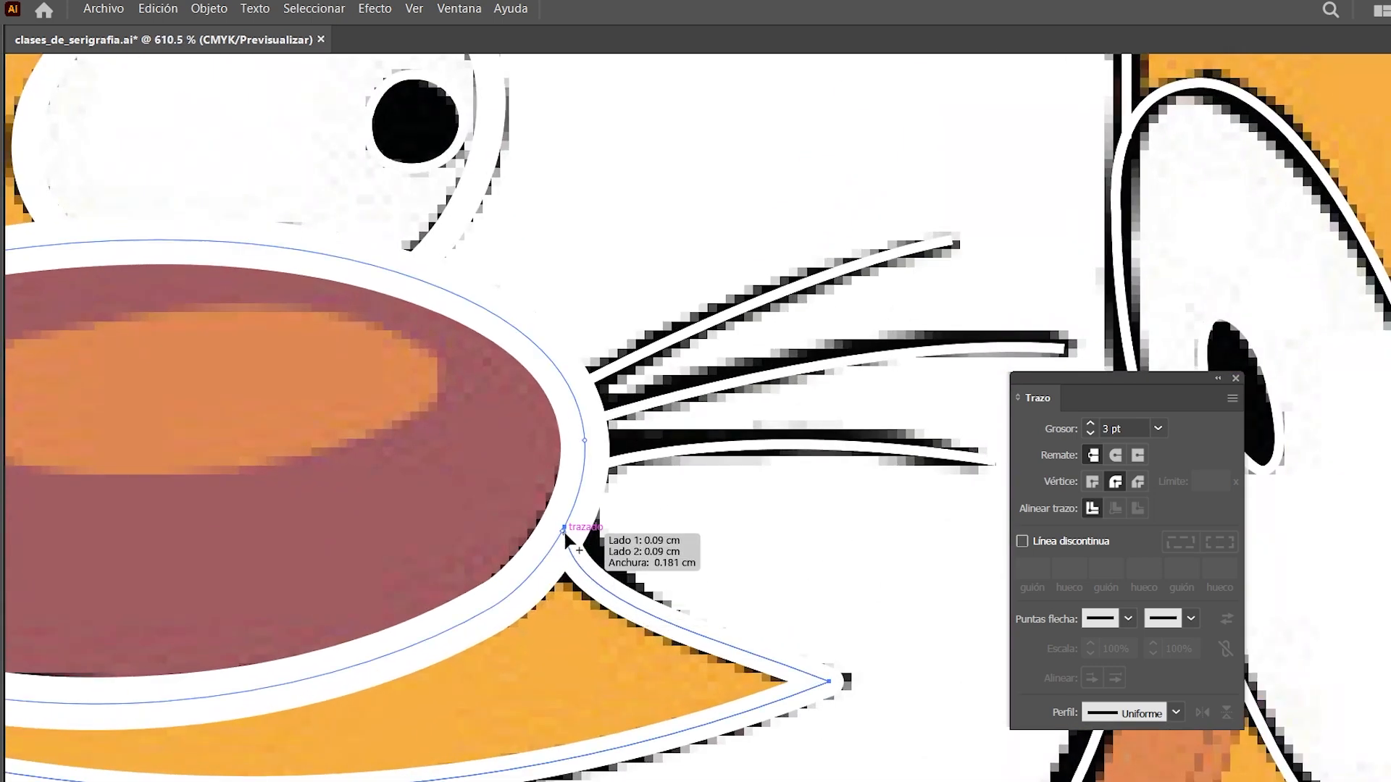
{"action": "left_click_drag", "start_coordinate": [565, 527], "coordinate": [584, 520]}
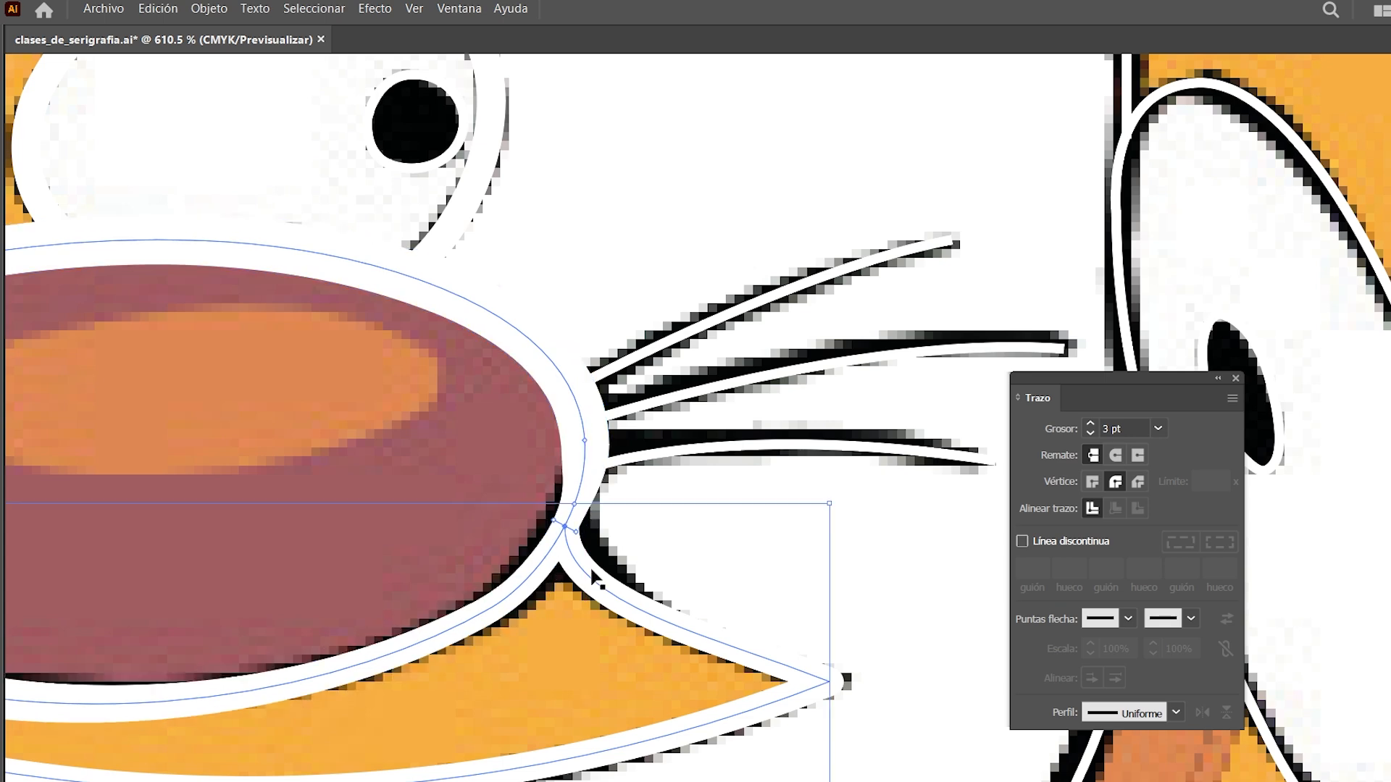
{"action": "key", "text": "ctrl+z"}
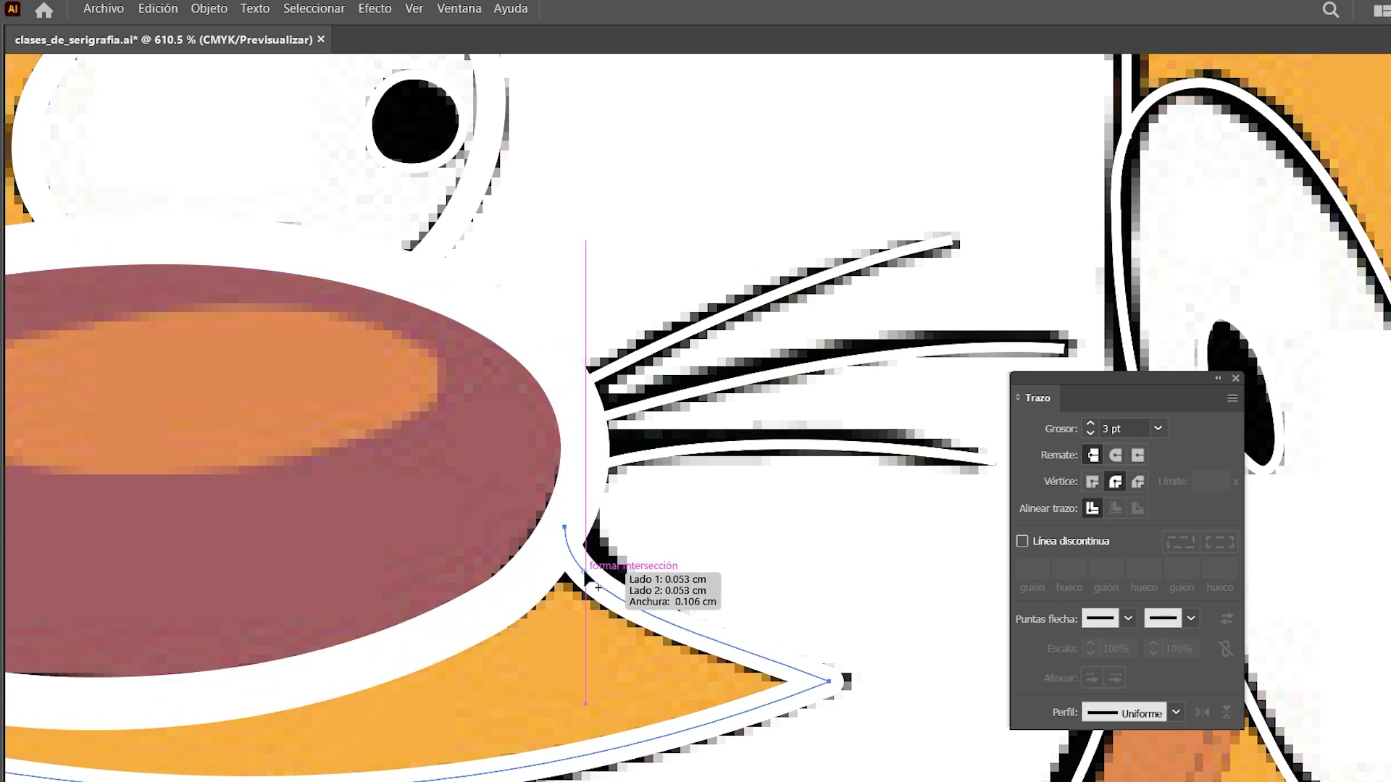
Isolate the mouth contour and widen its end beside the nose to a stroke of about 7.775 pt
{"action": "key", "text": "v"}
{"action": "double_click", "coordinate": [612, 599]}
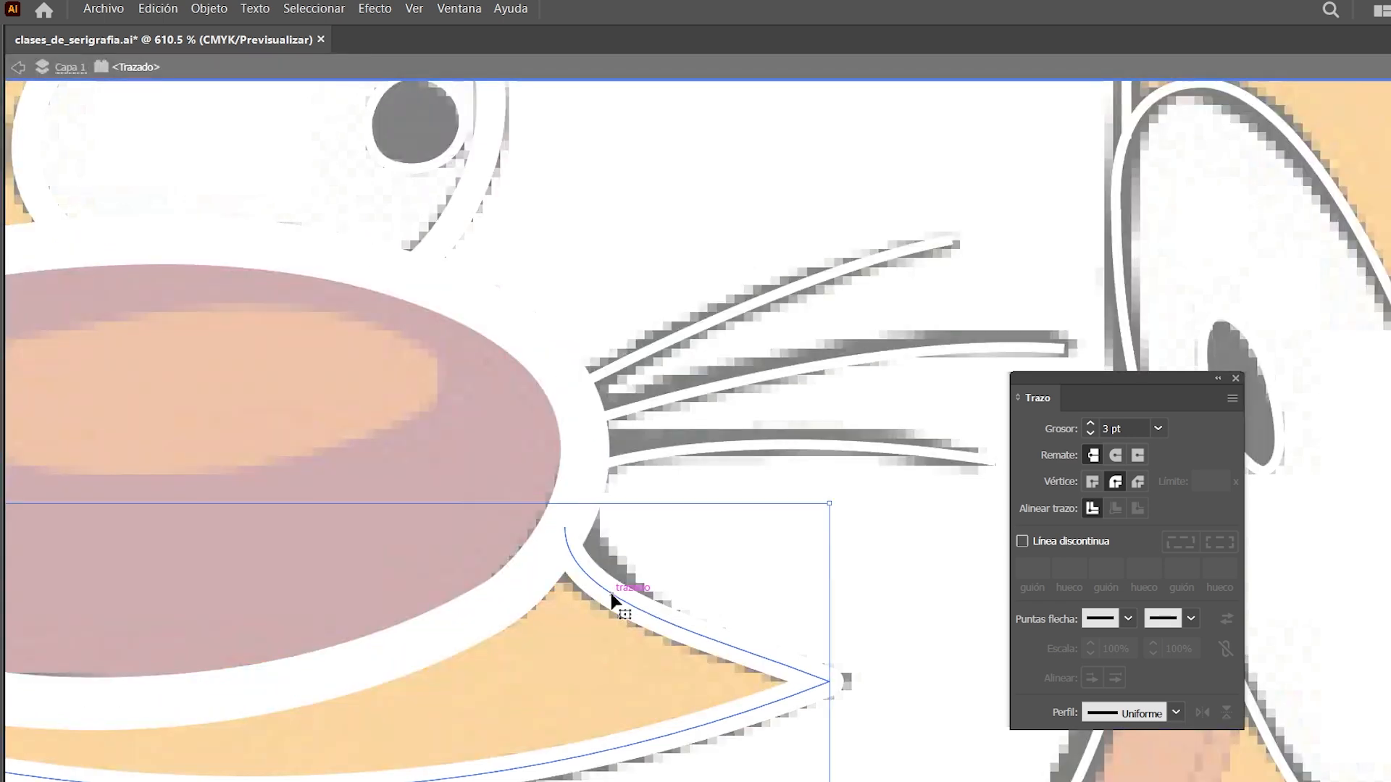
{"action": "key", "text": "shift+w"}
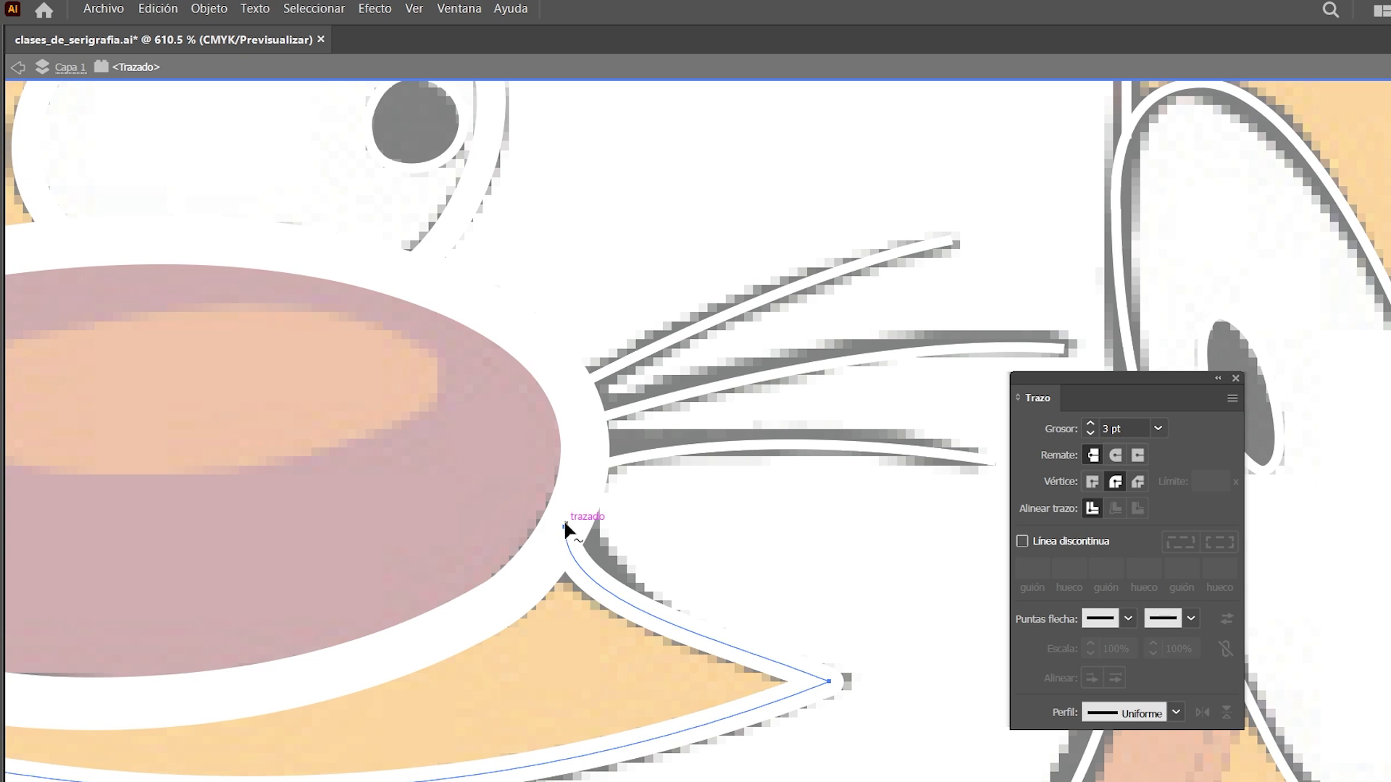
{"action": "mouse_move", "coordinate": [565, 528]}
{"action": "left_mouse_down"}
{"action": "mouse_move", "coordinate": [591, 513]}
{"action": "mouse_move", "coordinate": [602, 523]}
{"action": "left_mouse_up"}
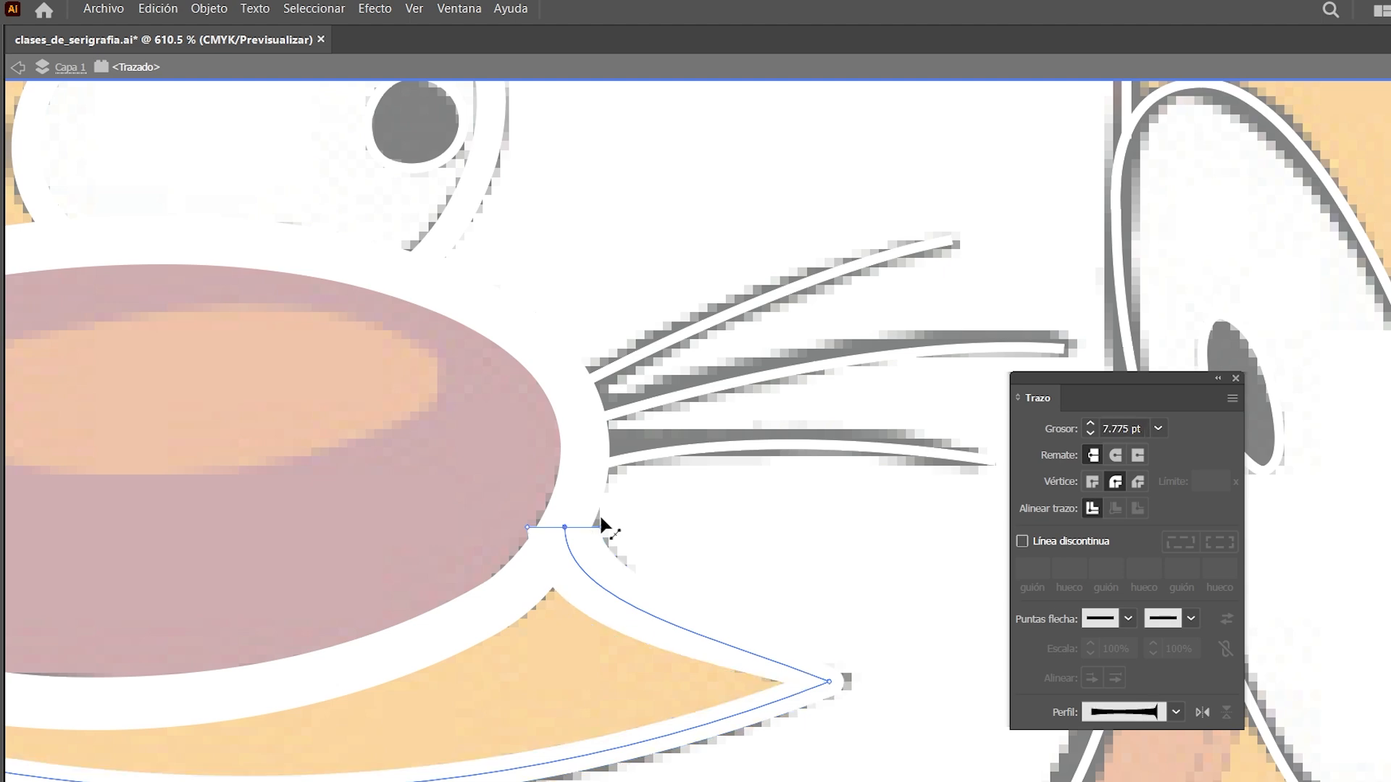
Widen the mouth contour's stroke above the upper teeth and, at the back of the mouth, to about 0.262 cm
{"action": "left_click_drag", "start_coordinate": [607, 697], "coordinate": [753, 458]}
{"action": "left_click_drag", "start_coordinate": [456, 588], "coordinate": [849, 632]}
{"action": "scroll", "coordinate": [582, 656], "scroll_direction": "left", "scroll_amount": 6}
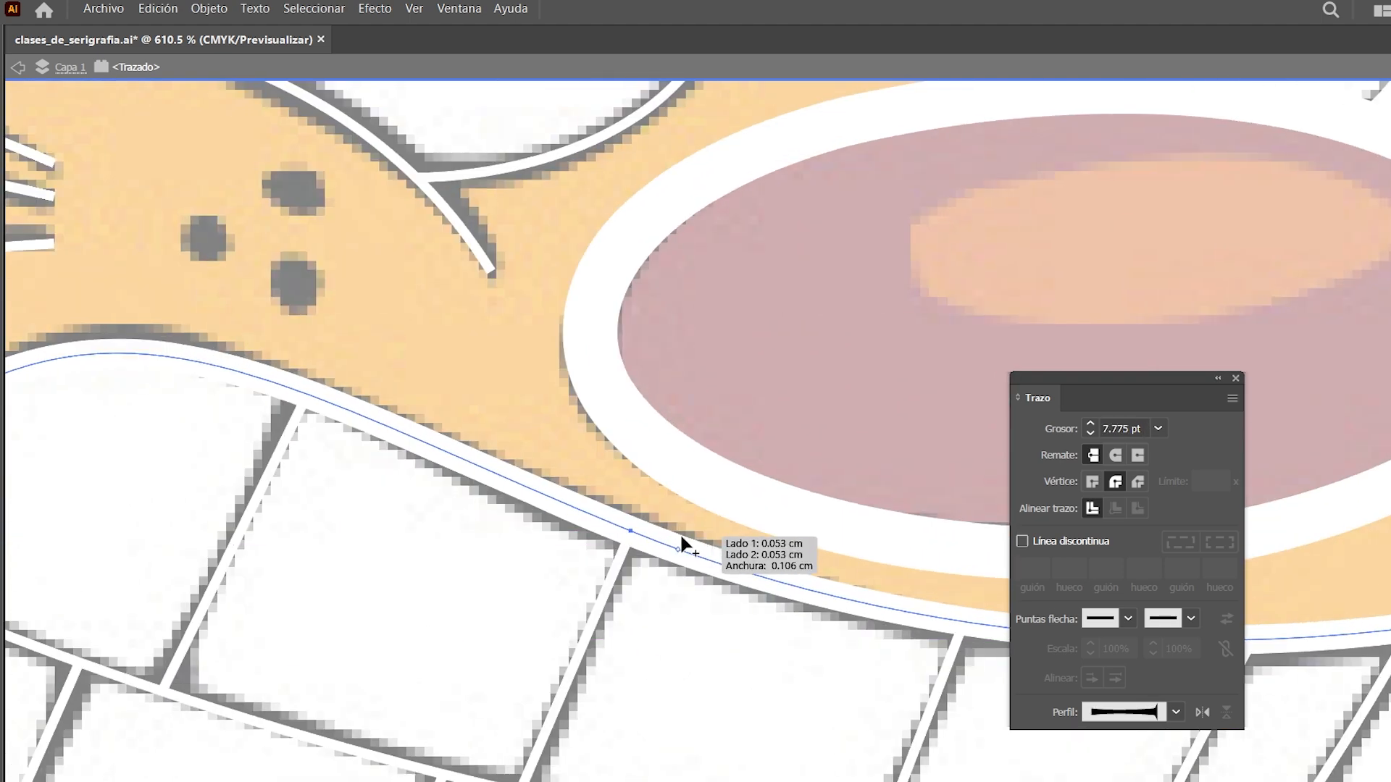
{"action": "mouse_move", "coordinate": [628, 523]}
{"action": "left_mouse_down"}
{"action": "mouse_move", "coordinate": [643, 514]}
{"action": "mouse_move", "coordinate": [631, 516]}
{"action": "left_mouse_up"}
{"action": "left_click_drag", "start_coordinate": [400, 512], "coordinate": [633, 342]}
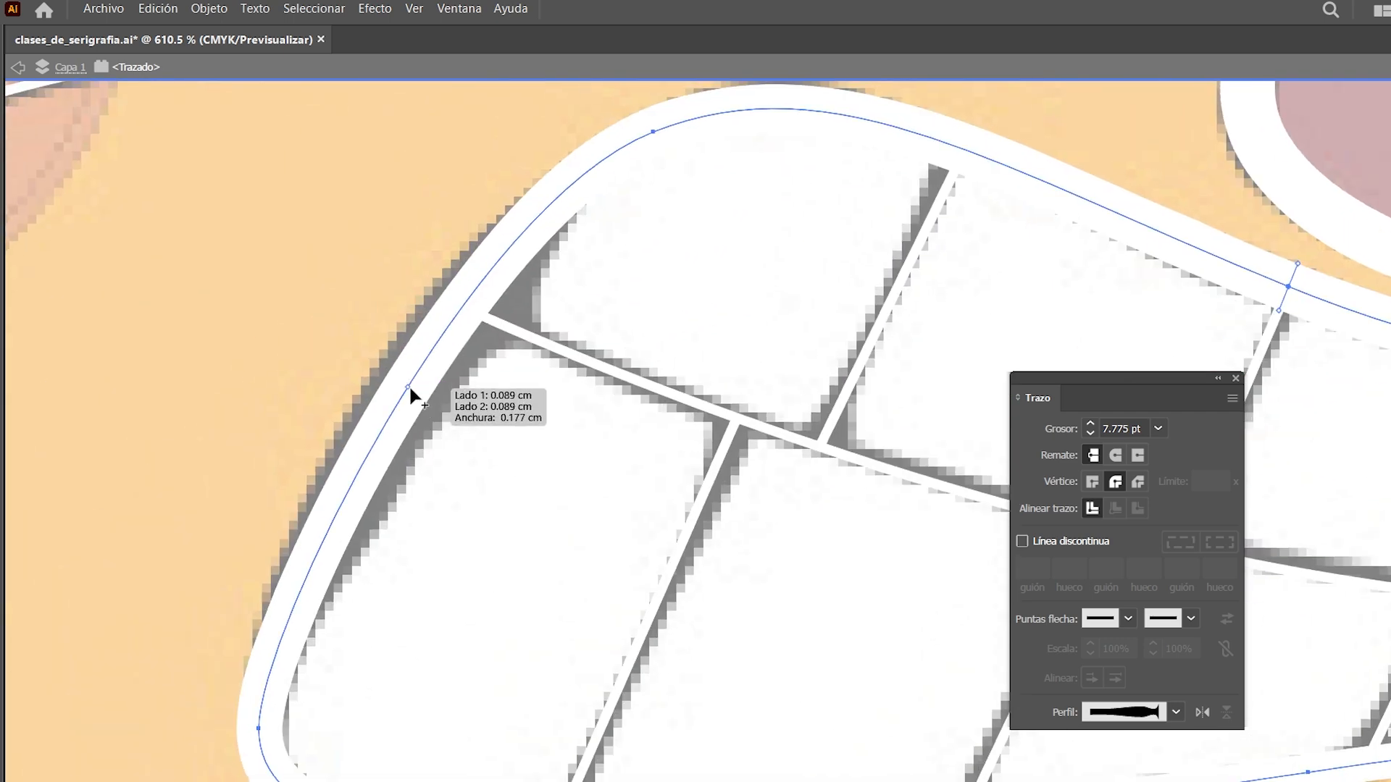
{"action": "left_click_drag", "start_coordinate": [410, 390], "coordinate": [436, 407]}
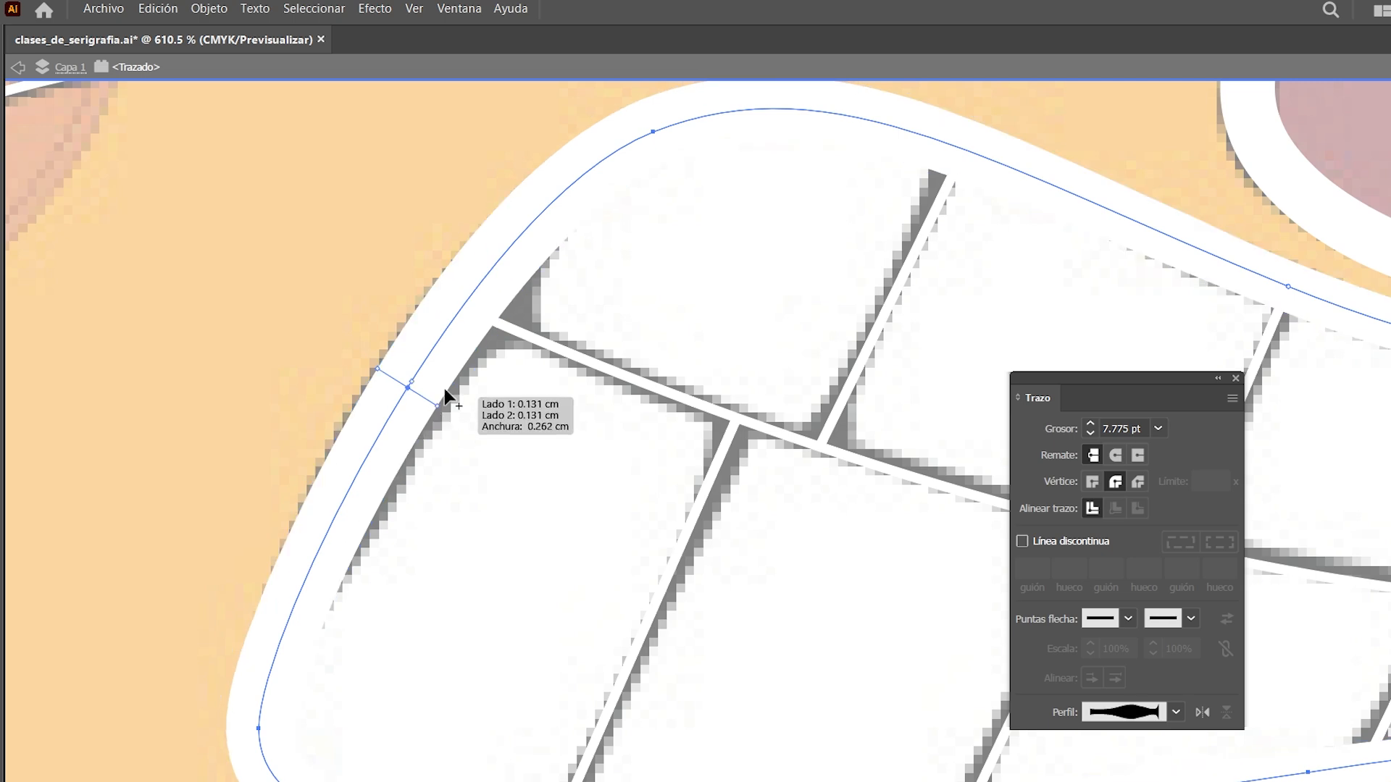
{"action": "left_click_drag", "start_coordinate": [579, 349], "coordinate": [518, 427]}
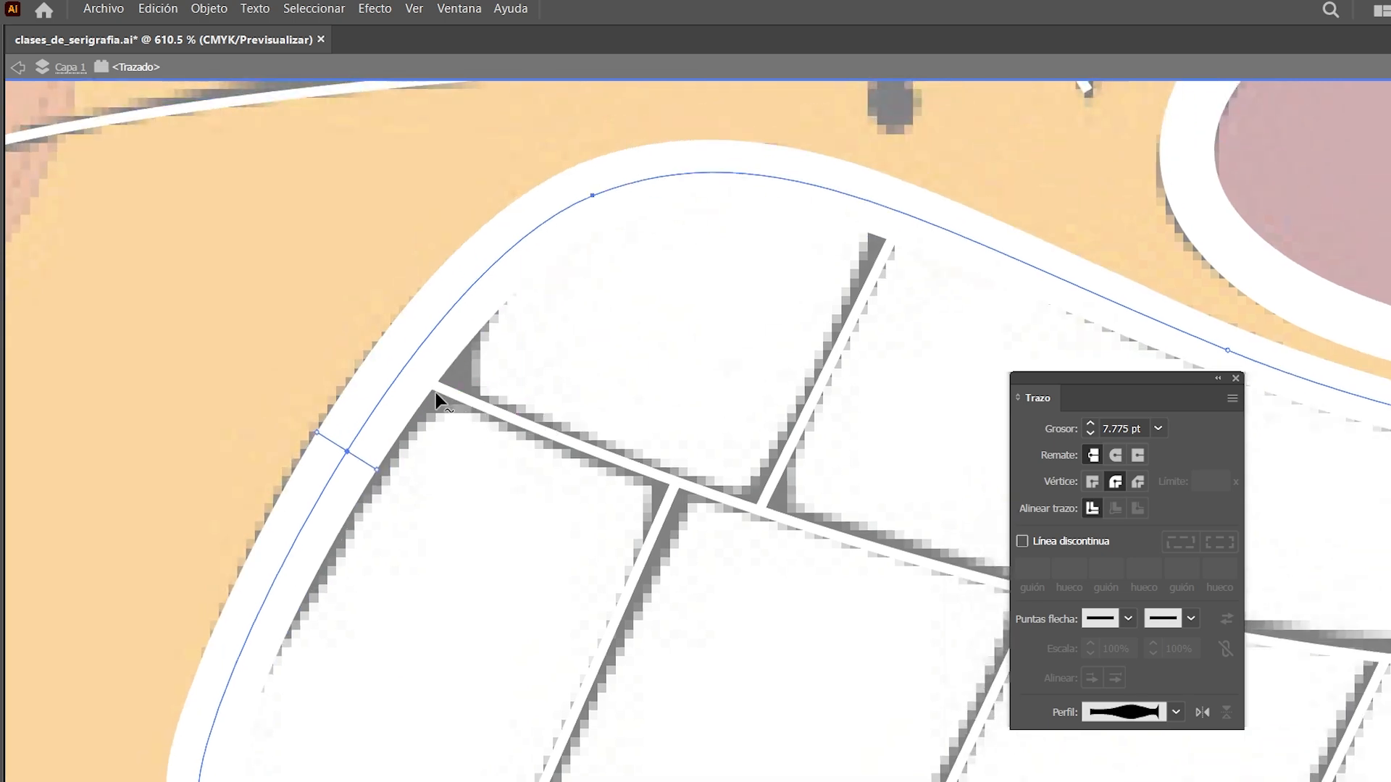
Leave isolation mode and widen the contour's stroke at the lowest point of the jaw line
{"action": "left_click_drag", "start_coordinate": [576, 465], "coordinate": [456, 213]}
{"action": "left_click_drag", "start_coordinate": [868, 546], "coordinate": [145, 571]}
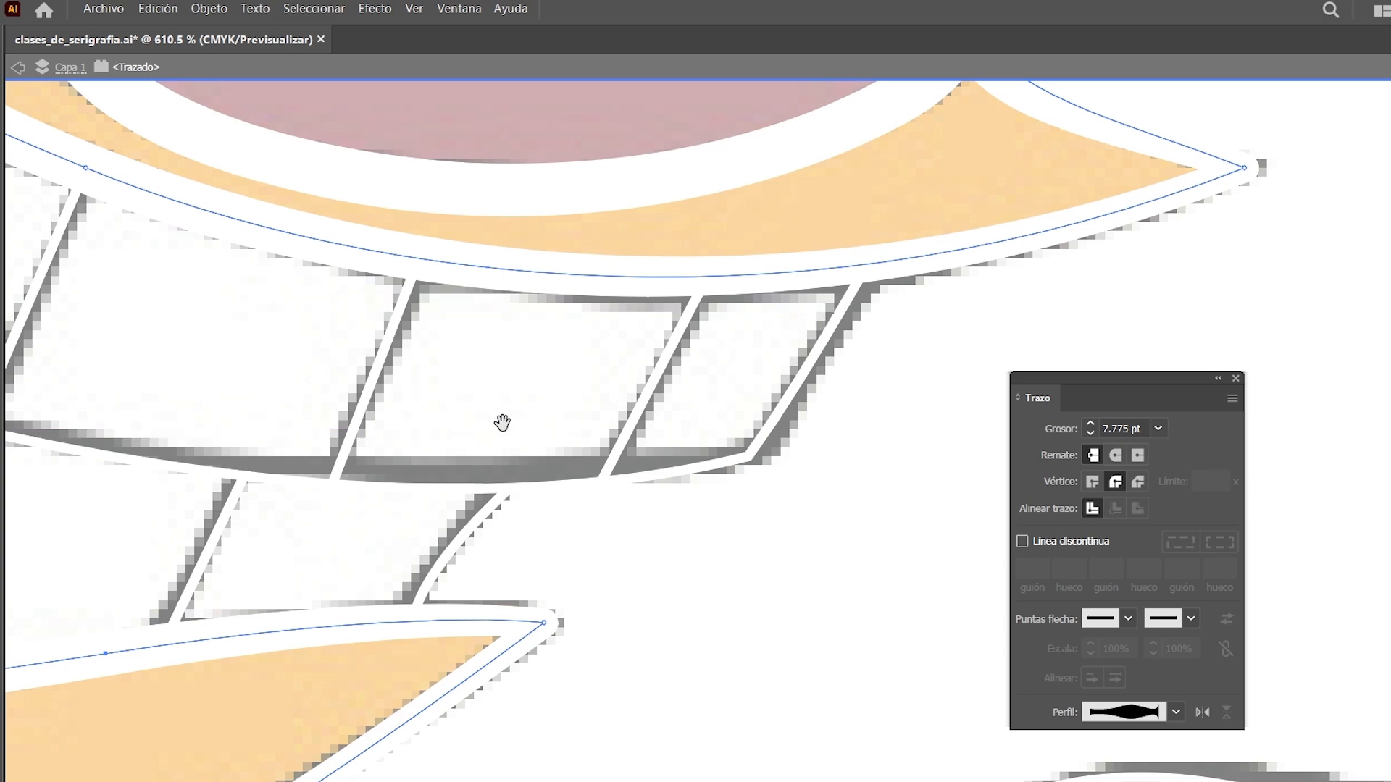
{"action": "left_click_drag", "start_coordinate": [502, 422], "coordinate": [590, 451]}
{"action": "double_click", "coordinate": [726, 583]}
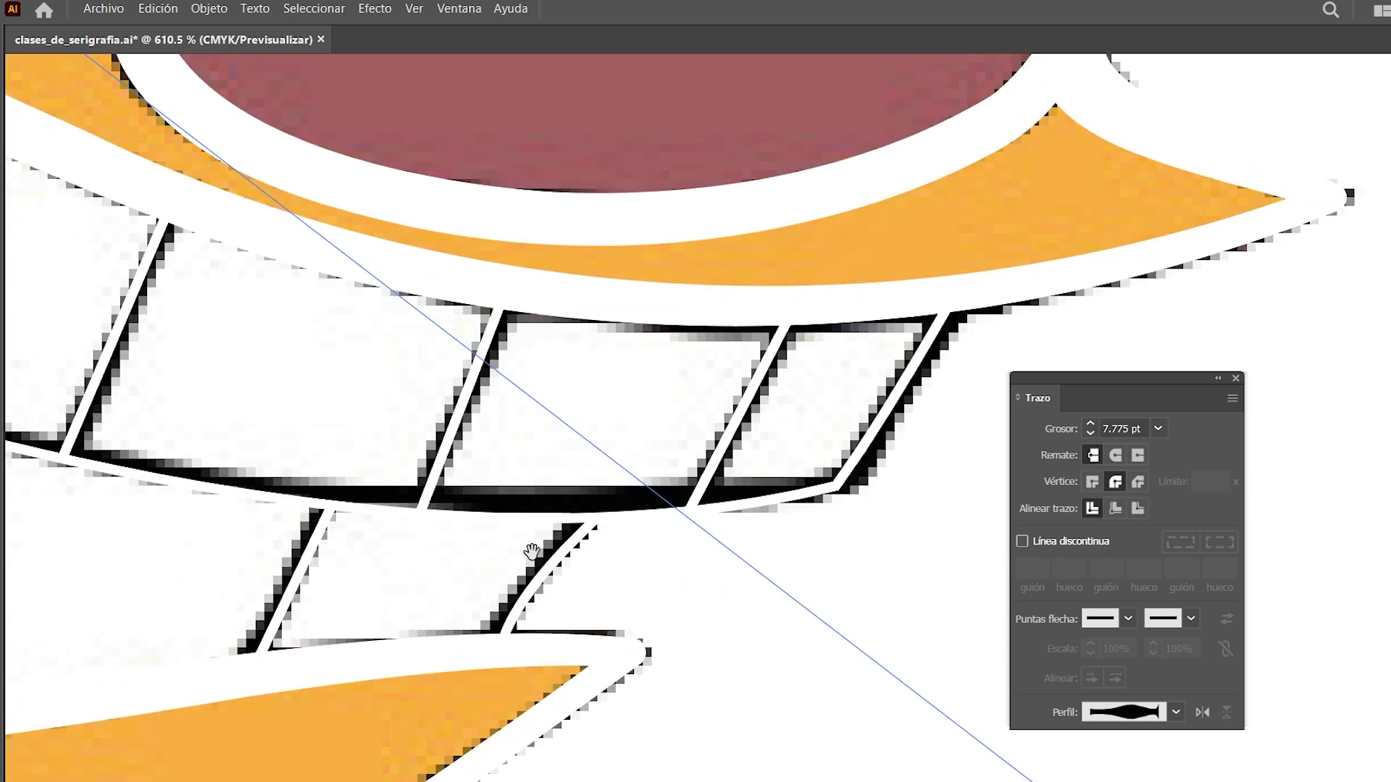
{"action": "left_click_drag", "start_coordinate": [531, 553], "coordinate": [412, 478]}
{"action": "left_click_drag", "start_coordinate": [698, 534], "coordinate": [613, 603]}
{"action": "key", "text": "v"}
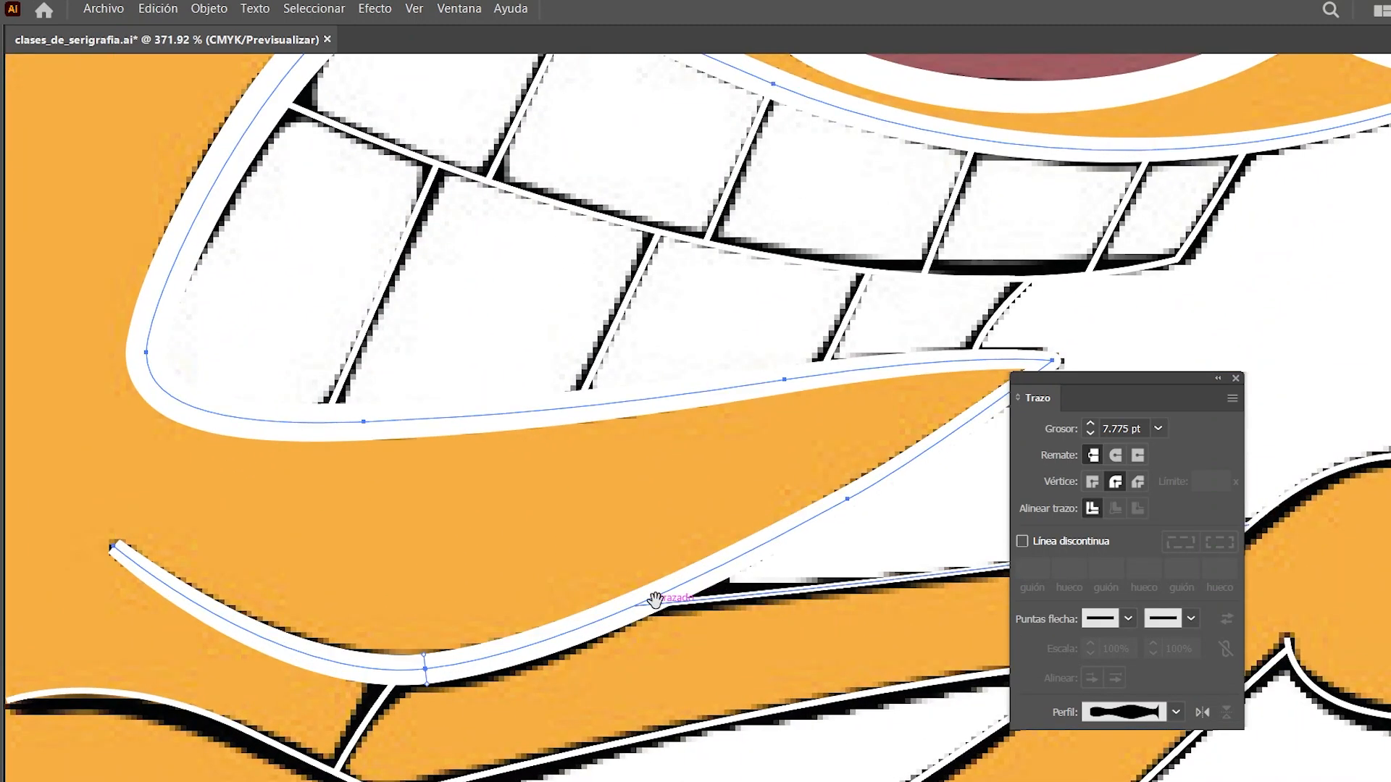
{"action": "left_click_drag", "start_coordinate": [661, 594], "coordinate": [568, 584]}
{"action": "left_click_drag", "start_coordinate": [376, 655], "coordinate": [420, 505]}
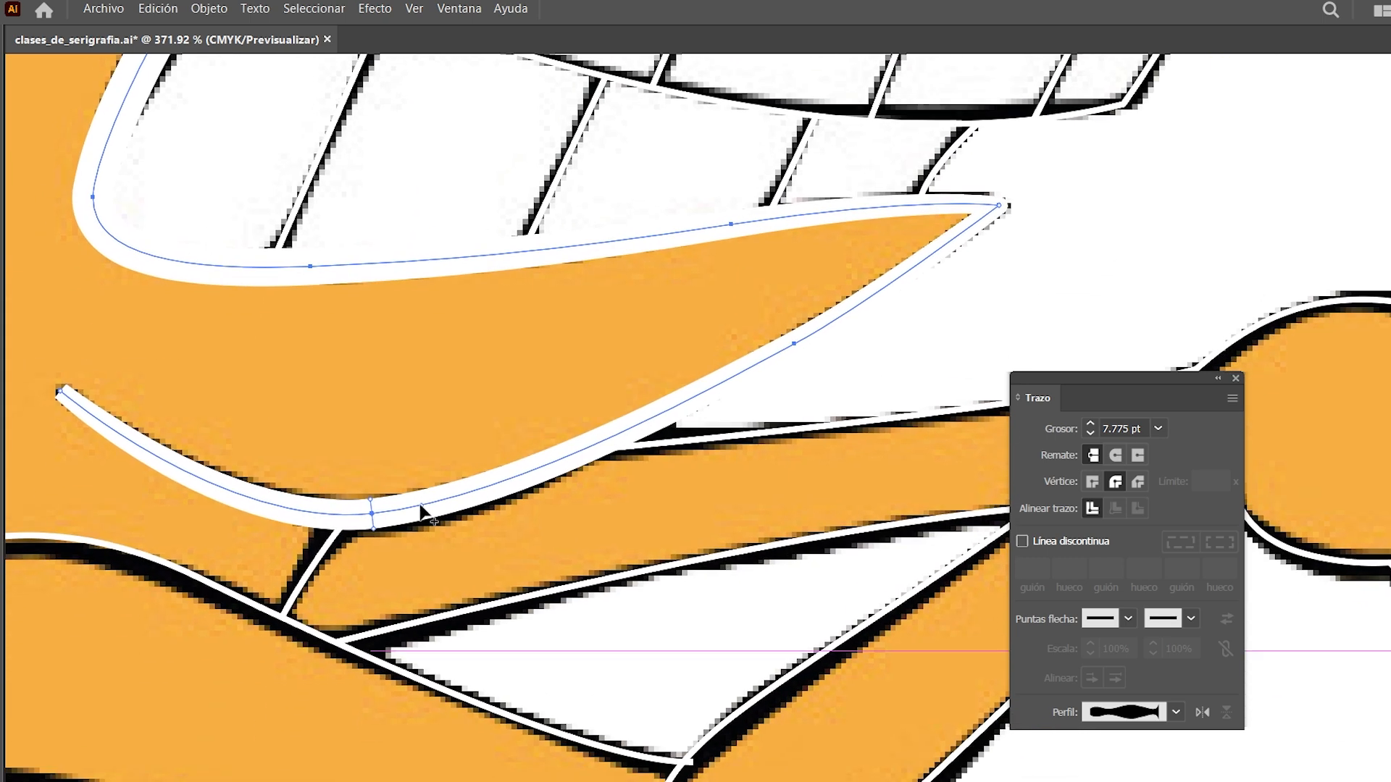
Set the short line beneath the jaw to 3 pt, then widen its upper end to about 6.842 pt and its lower end slightly
{"action": "left_click_drag", "start_coordinate": [357, 592], "coordinate": [391, 583]}
{"action": "key", "text": "v"}
{"action": "left_click", "coordinate": [348, 564]}
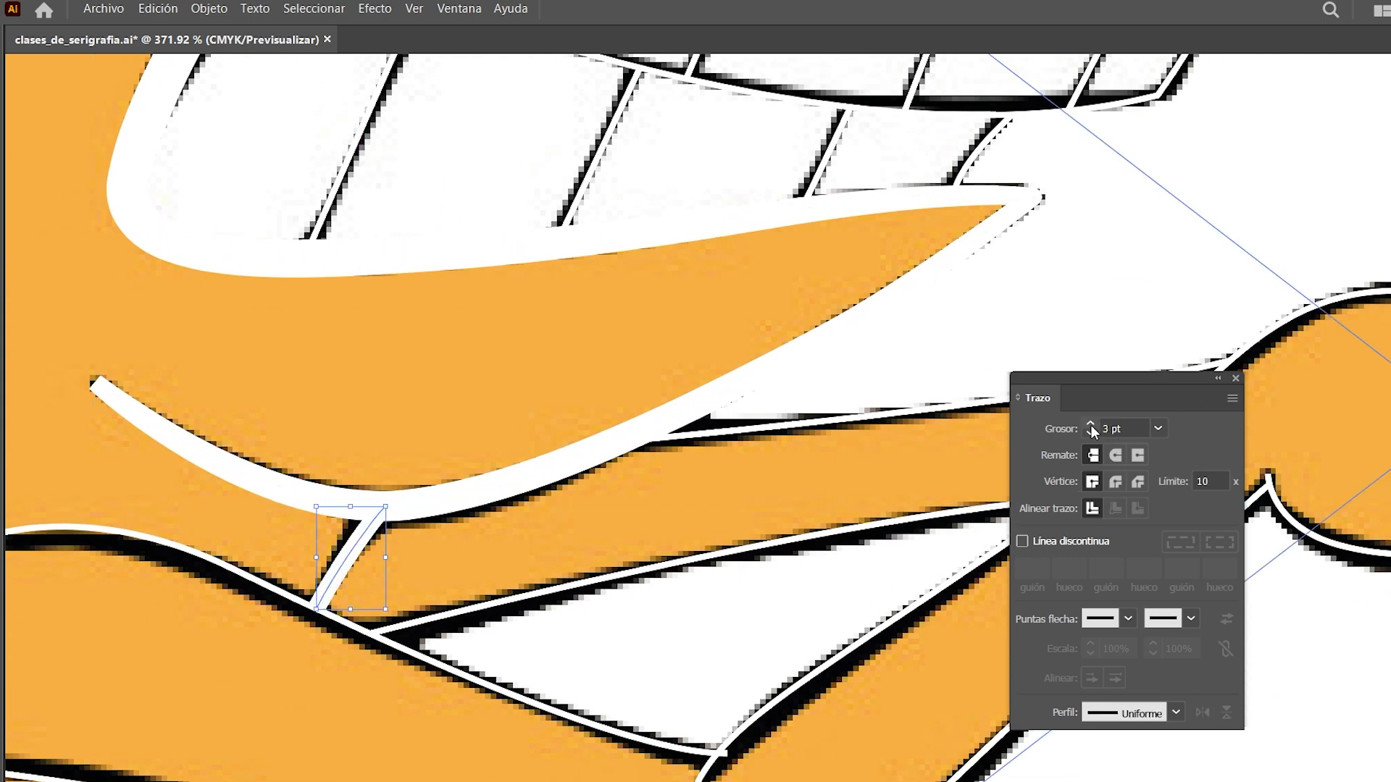
{"action": "key", "text": "shift+w"}
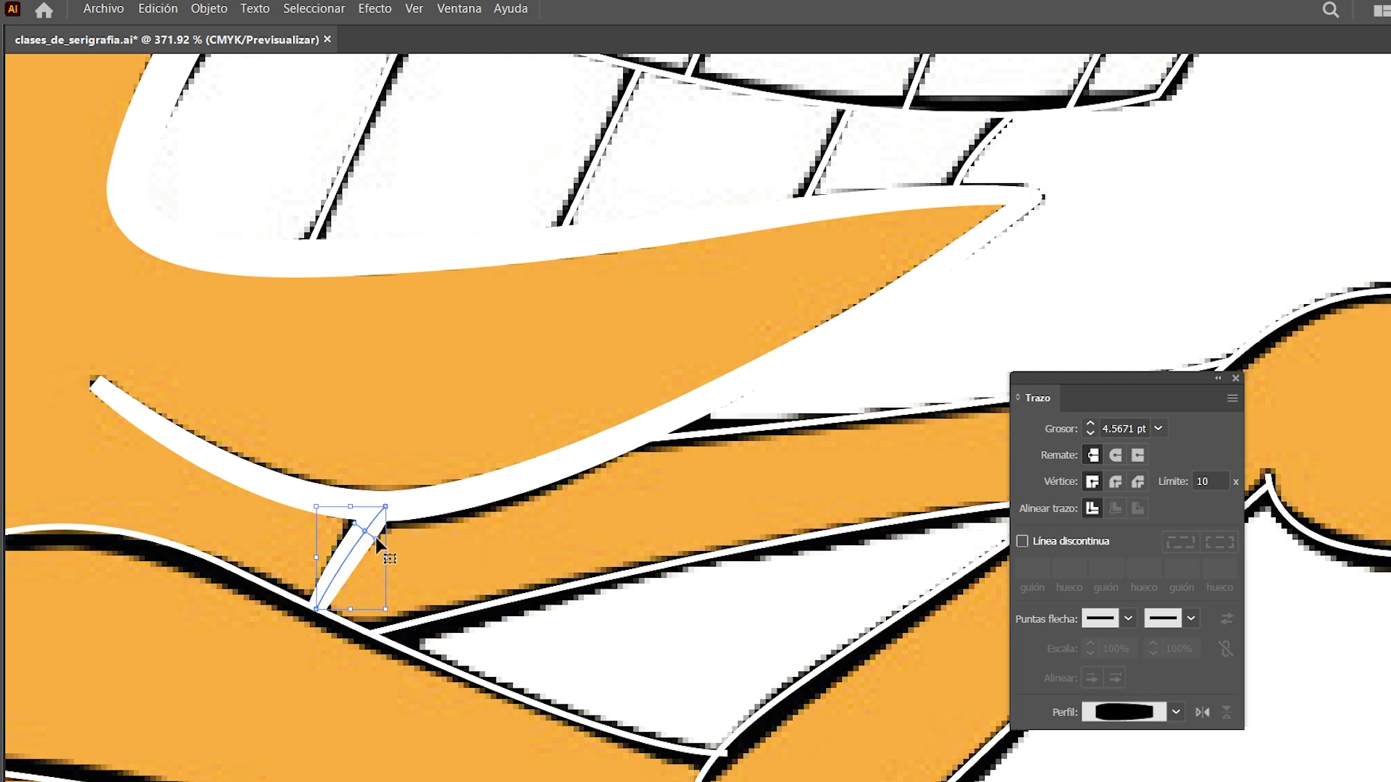
{"action": "mouse_move", "coordinate": [384, 510]}
{"action": "left_mouse_down"}
{"action": "mouse_move", "coordinate": [410, 519]}
{"action": "mouse_move", "coordinate": [444, 478]}
{"action": "left_mouse_up"}
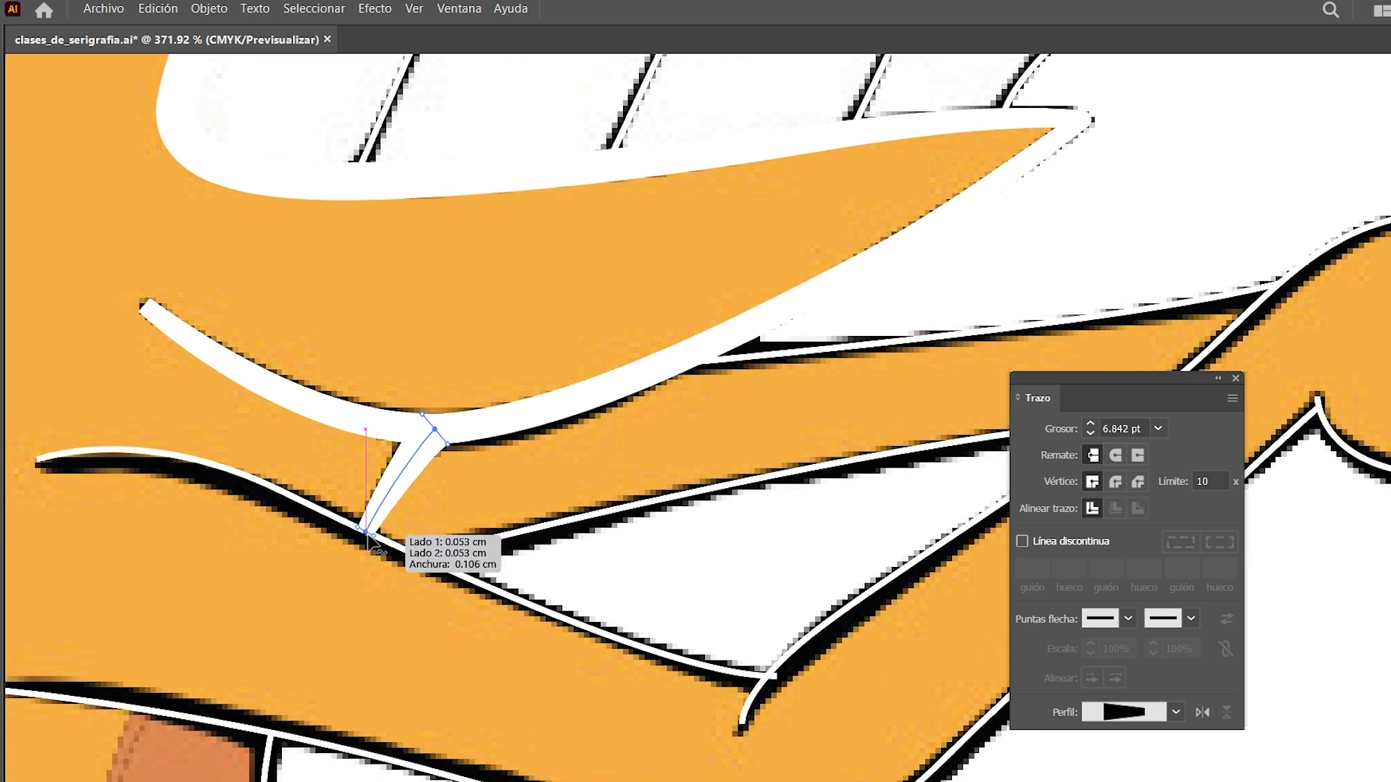
{"action": "left_click_drag", "start_coordinate": [376, 540], "coordinate": [379, 539]}
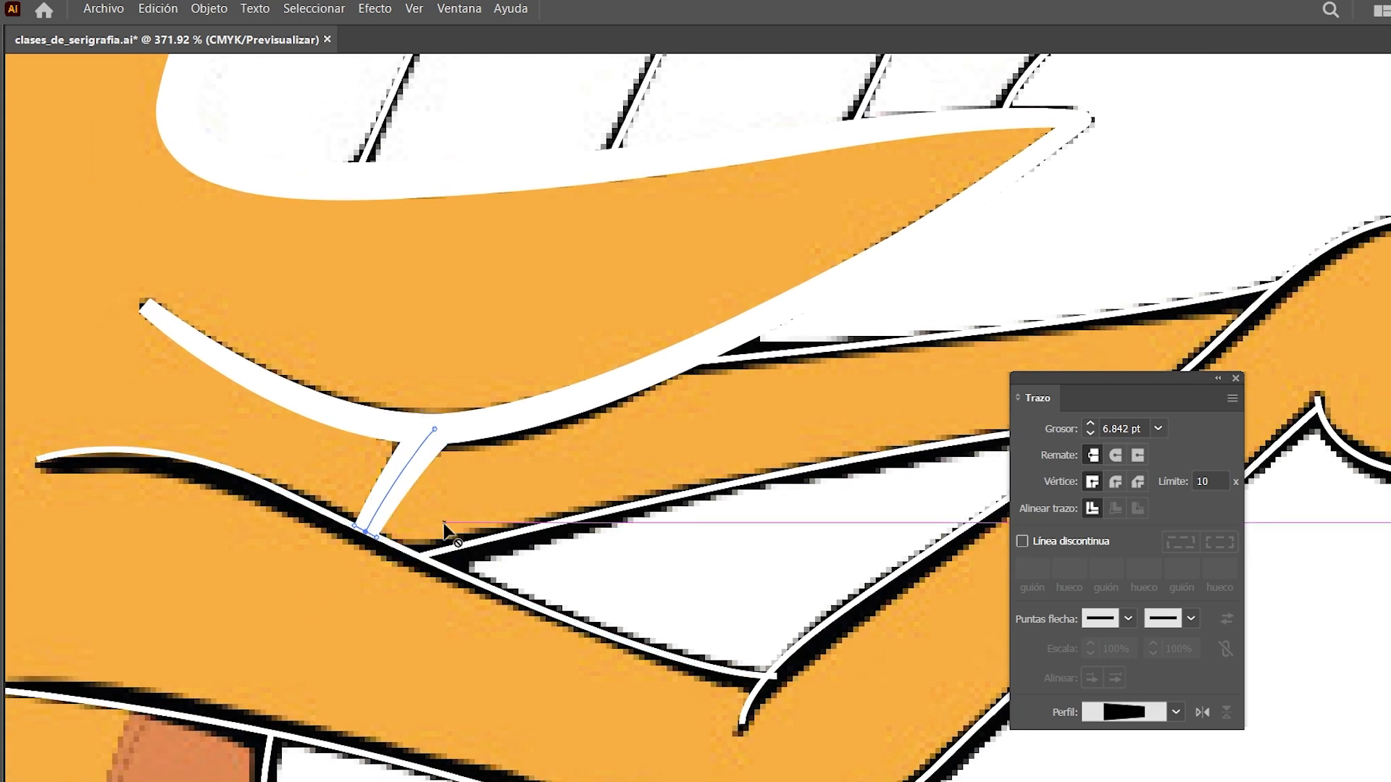
Select the mouth contour and widen its stroke just beyond the lowest point of the jaw line
{"action": "left_click_drag", "start_coordinate": [567, 476], "coordinate": [532, 518]}
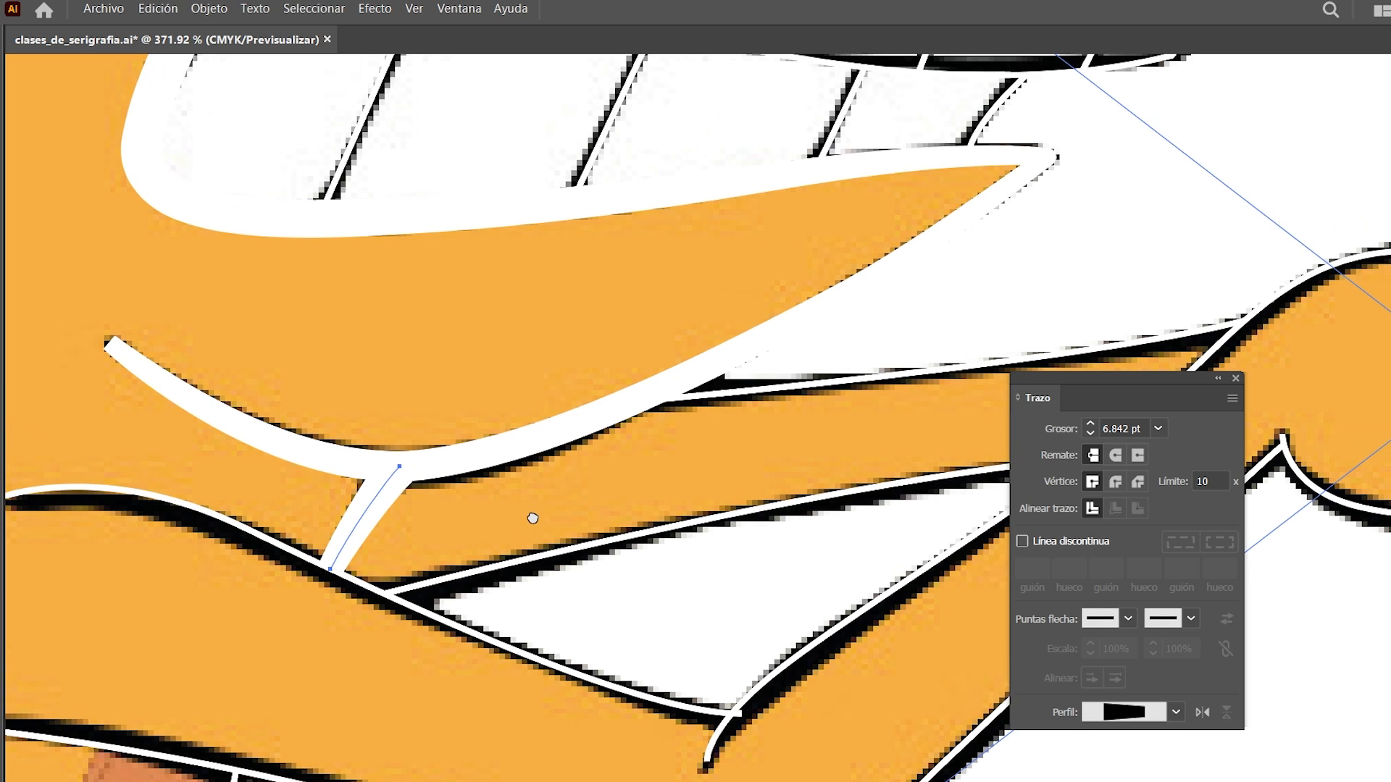
{"action": "left_click", "coordinate": [570, 429], "text": "ctrl"}
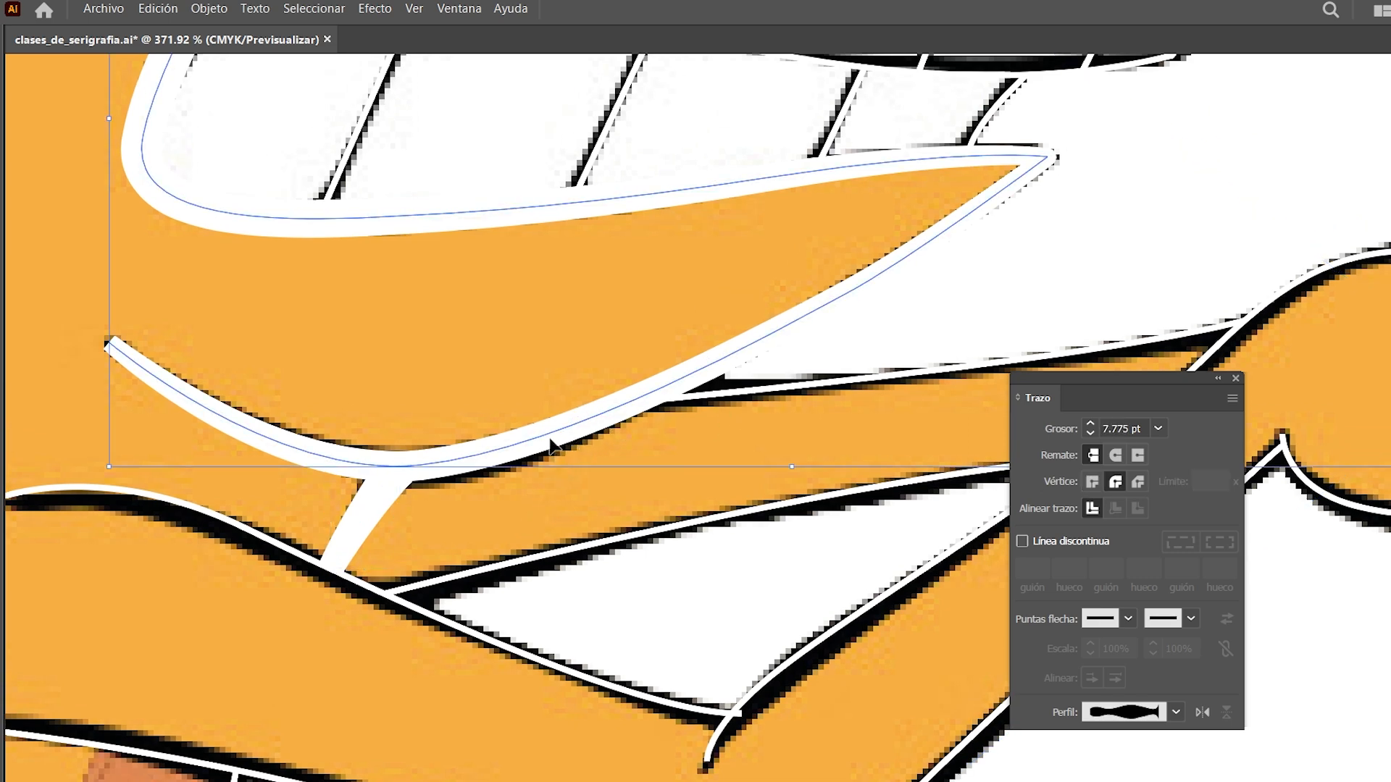
{"action": "key", "text": "shift+w"}
{"action": "left_click_drag", "start_coordinate": [468, 467], "coordinate": [475, 476]}
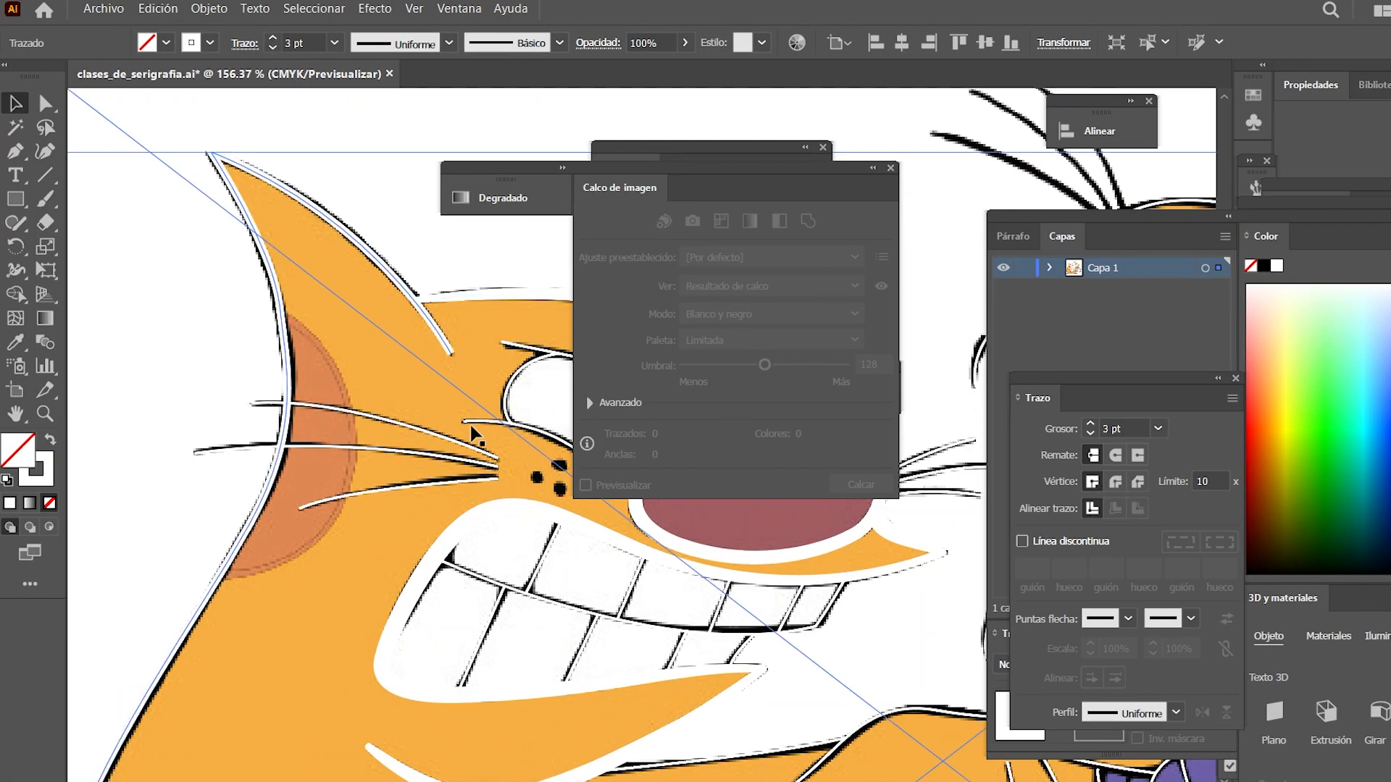
Give the head contour round caps and widen its 3 pt stroke near its inner end at the cat's ear
{"action": "left_click_drag", "start_coordinate": [362, 527], "coordinate": [447, 525]}
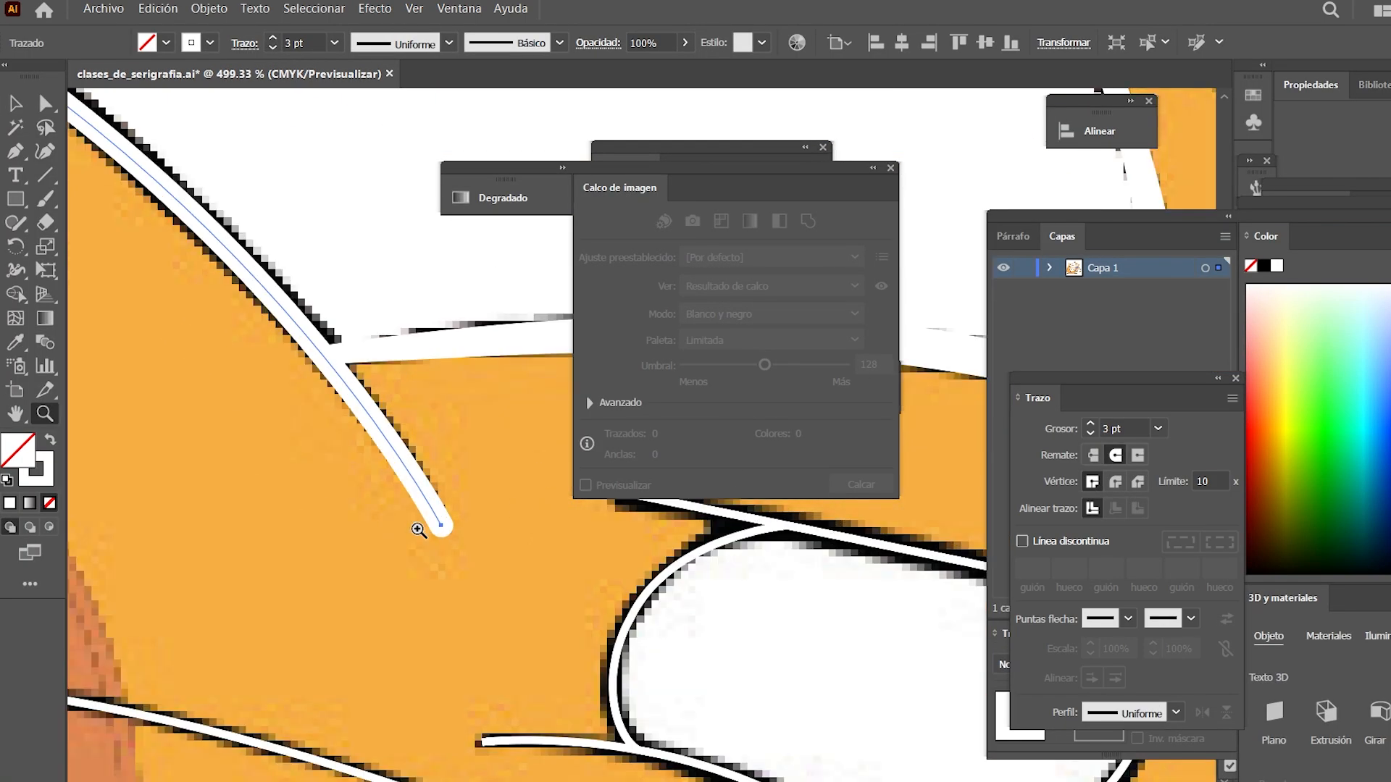
{"action": "key", "text": "shift+w"}
{"action": "left_click_drag", "start_coordinate": [350, 408], "coordinate": [448, 656]}
{"action": "left_click_drag", "start_coordinate": [409, 592], "coordinate": [429, 578]}
Widen the head and body contour's stroke along the lower curve of the body to about 8.677 pt
{"action": "left_click_drag", "start_coordinate": [145, 239], "coordinate": [565, 314]}
{"action": "left_click_drag", "start_coordinate": [420, 753], "coordinate": [397, 285]}
{"action": "left_click_drag", "start_coordinate": [346, 733], "coordinate": [464, 130]}
{"action": "left_click_drag", "start_coordinate": [315, 559], "coordinate": [165, 417]}
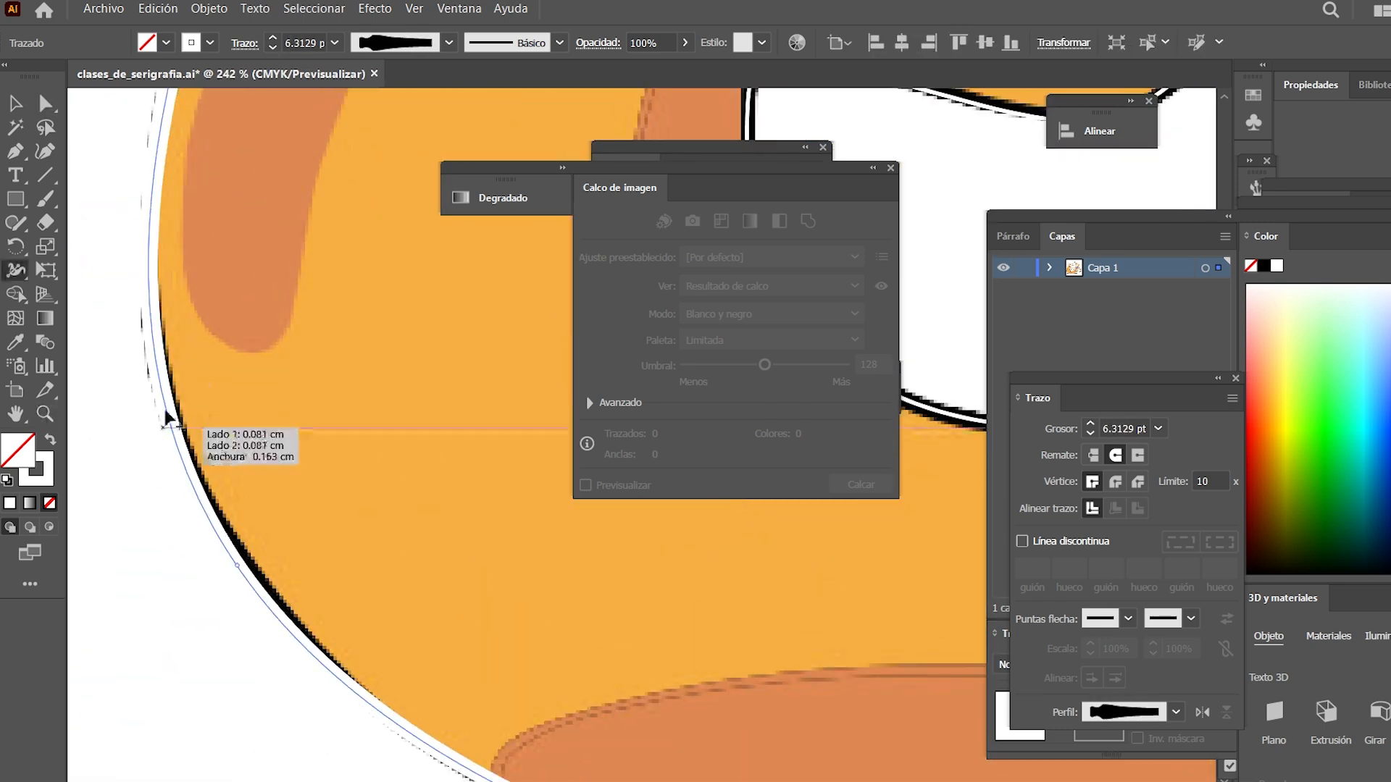
{"action": "left_click_drag", "start_coordinate": [237, 564], "coordinate": [253, 554]}
{"action": "left_click_drag", "start_coordinate": [362, 690], "coordinate": [274, 548]}
{"action": "mouse_move", "coordinate": [273, 547]}
{"action": "left_mouse_down"}
{"action": "mouse_move", "coordinate": [262, 573]}
{"action": "mouse_move", "coordinate": [282, 556]}
{"action": "left_mouse_up"}
{"action": "left_click_drag", "start_coordinate": [458, 662], "coordinate": [330, 478]}
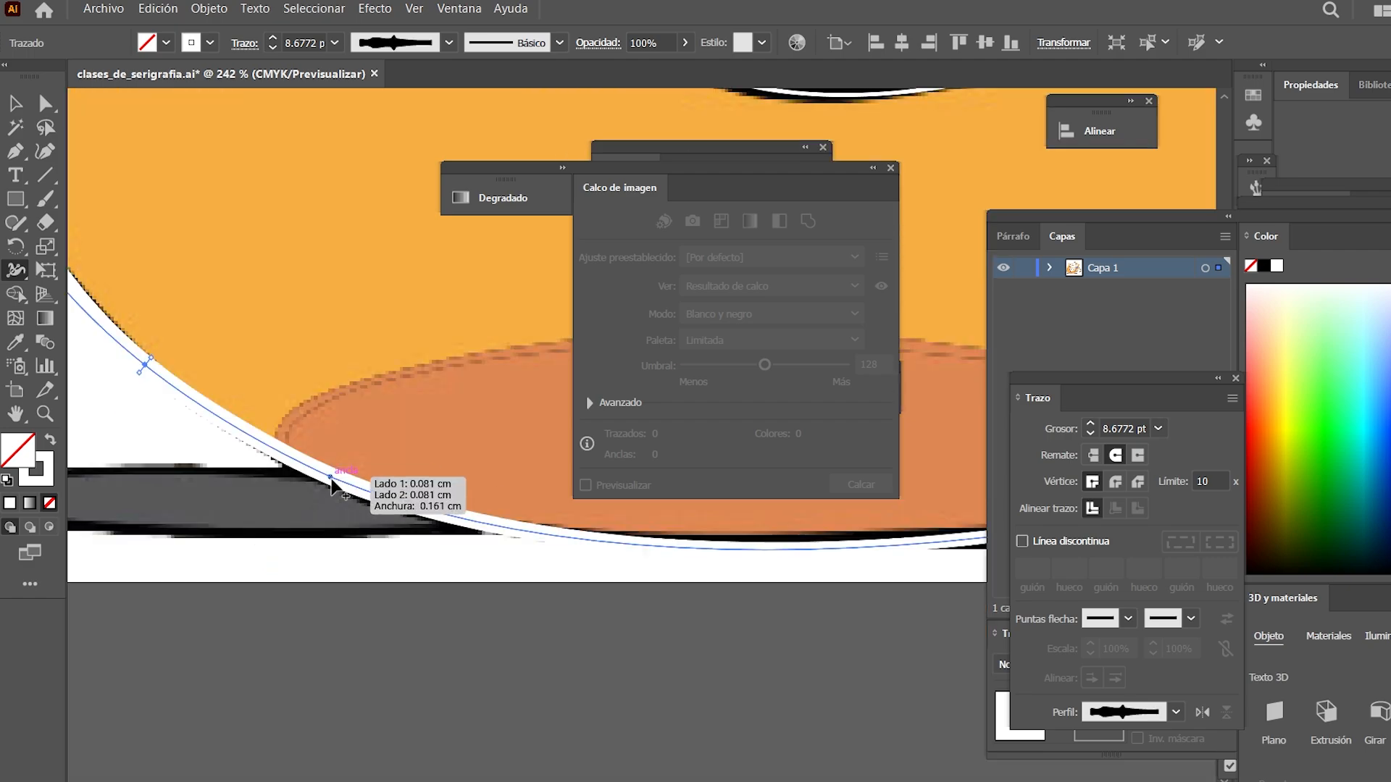
Widen the body contour's stroke farther along its path and adjust the position of one of its anchor points
{"action": "left_click_drag", "start_coordinate": [867, 544], "coordinate": [549, 549]}
{"action": "mouse_move", "coordinate": [927, 290]}
{"action": "left_mouse_down"}
{"action": "mouse_move", "coordinate": [428, 518]}
{"action": "mouse_move", "coordinate": [217, 724]}
{"action": "left_mouse_up"}
{"action": "left_click_drag", "start_coordinate": [351, 474], "coordinate": [362, 481]}
{"action": "left_click_drag", "start_coordinate": [344, 526], "coordinate": [412, 526]}
{"action": "key", "text": "a"}
{"action": "left_click_drag", "start_coordinate": [345, 358], "coordinate": [334, 375]}
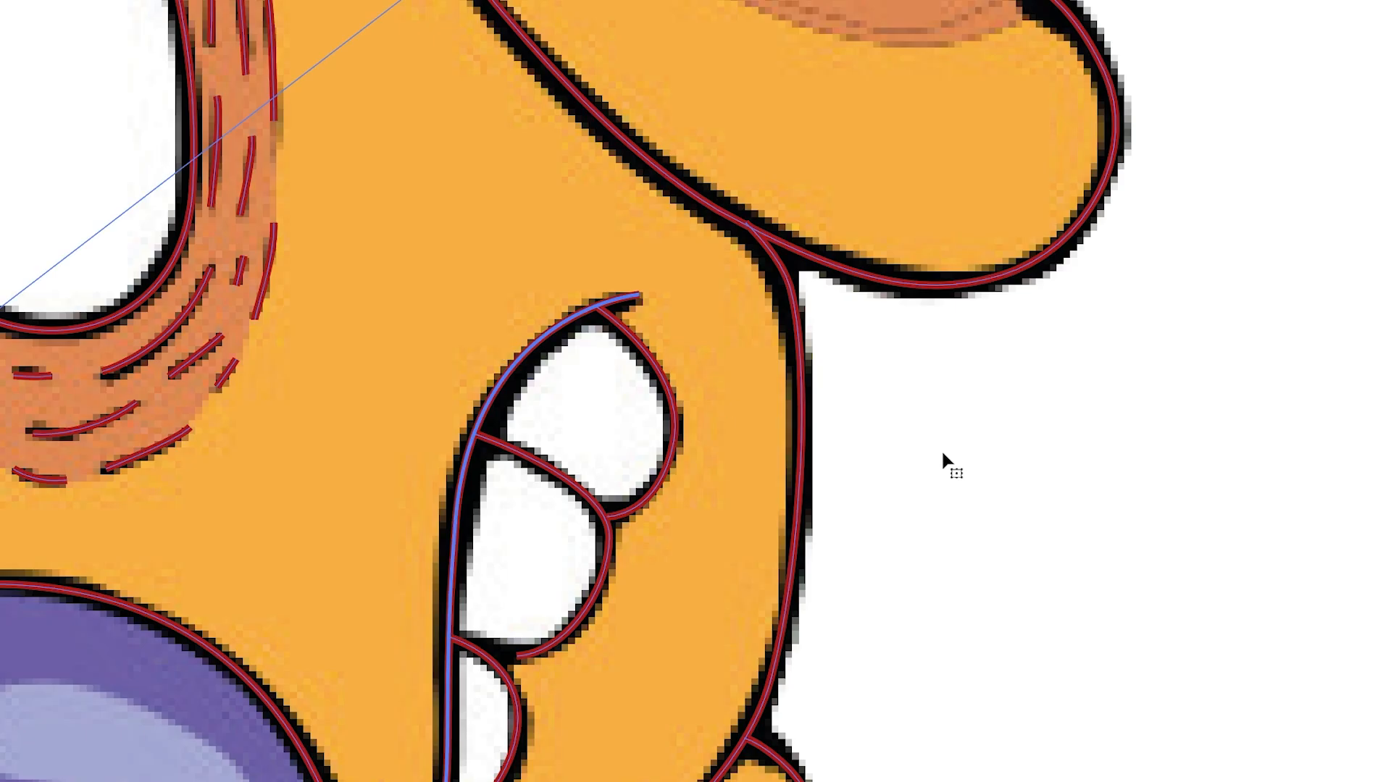
Show the document's layers and expand Capa 1 into its individual paths
{"action": "key", "text": "z"}
{"action": "left_click_drag", "start_coordinate": [988, 355], "coordinate": [751, 529]}
{"action": "key", "text": "F7"}
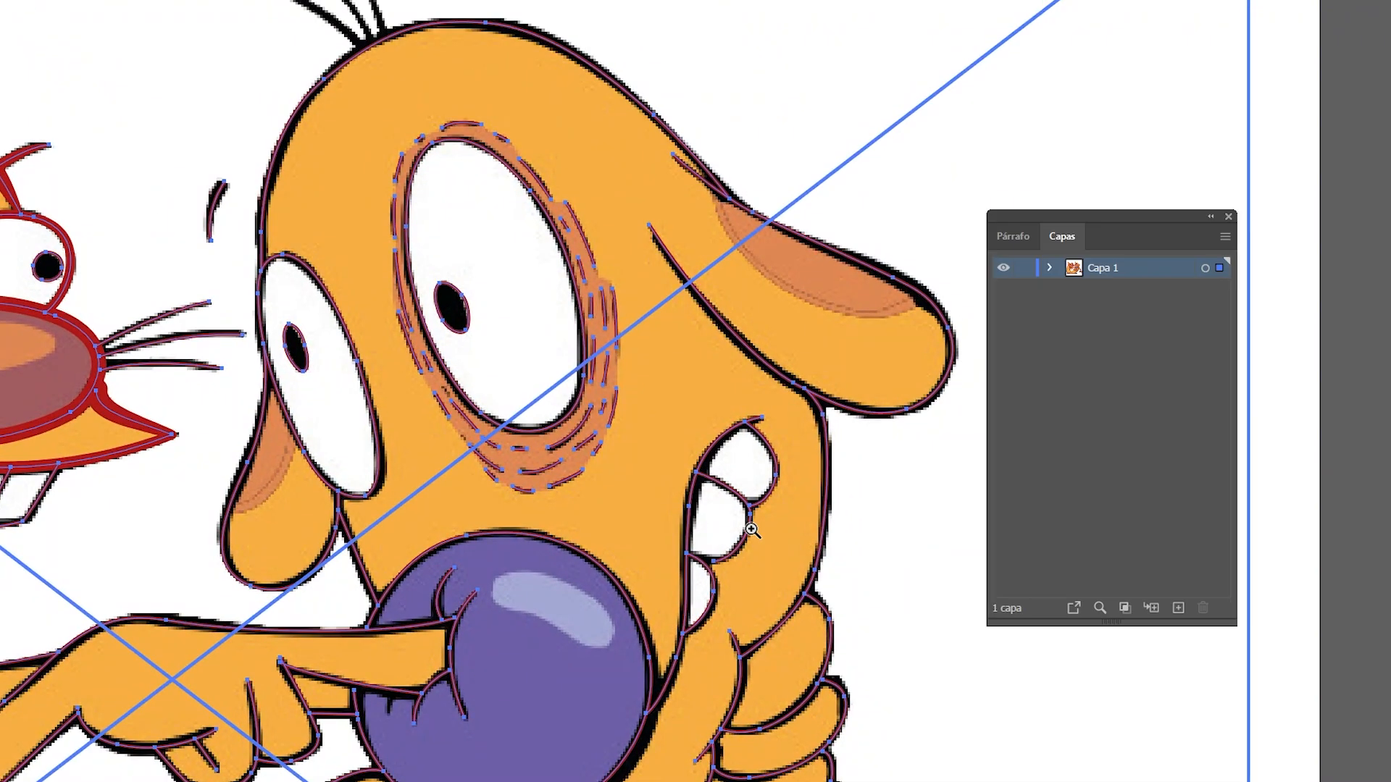
{"action": "left_click", "coordinate": [1050, 268]}
{"action": "scroll", "coordinate": [1227, 328], "scroll_direction": "down", "scroll_amount": 3}
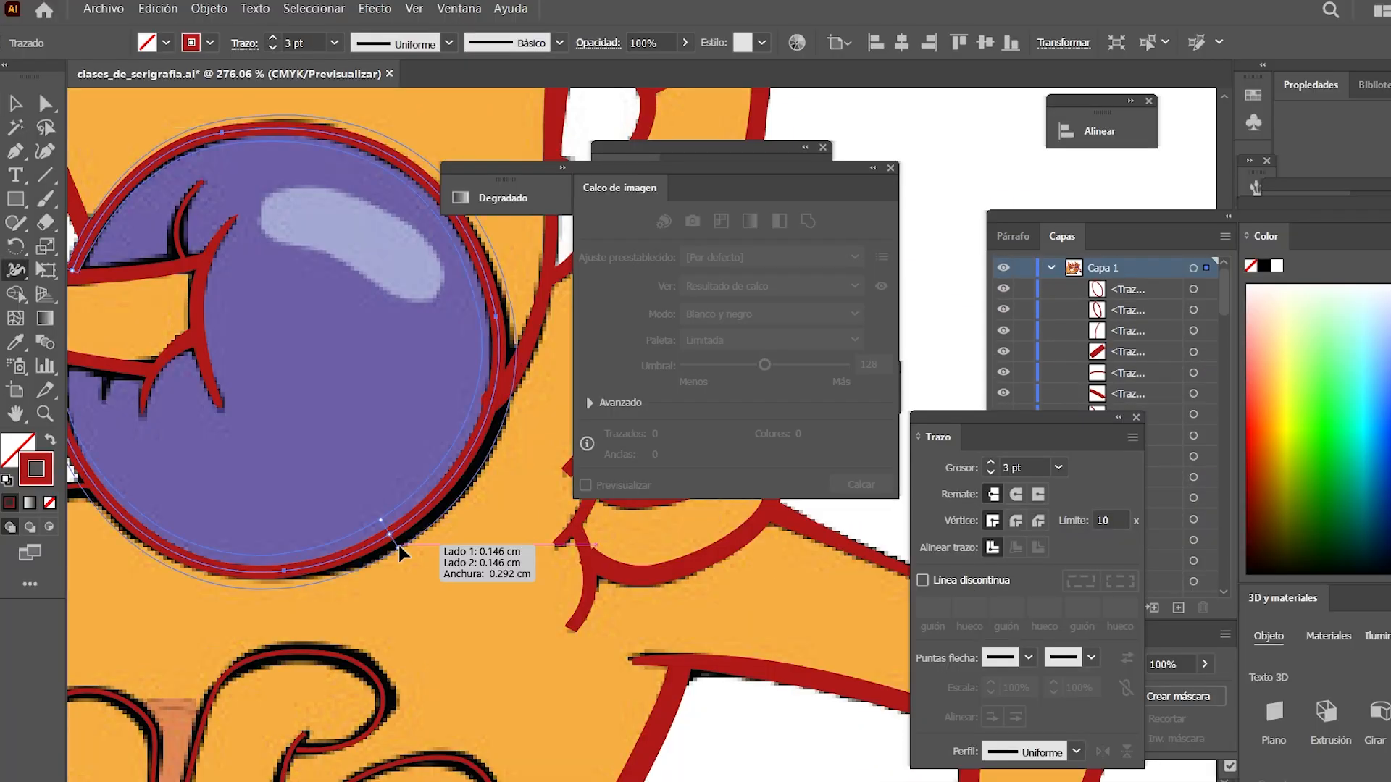
Adjust the stroke width of the purple nose's outline where it ends beneath the pointing finger
{"action": "left_click_drag", "start_coordinate": [269, 310], "coordinate": [414, 389]}
{"action": "scroll", "coordinate": [285, 567], "scroll_direction": "up", "scroll_amount": 5}
{"action": "left_click", "coordinate": [285, 567]}
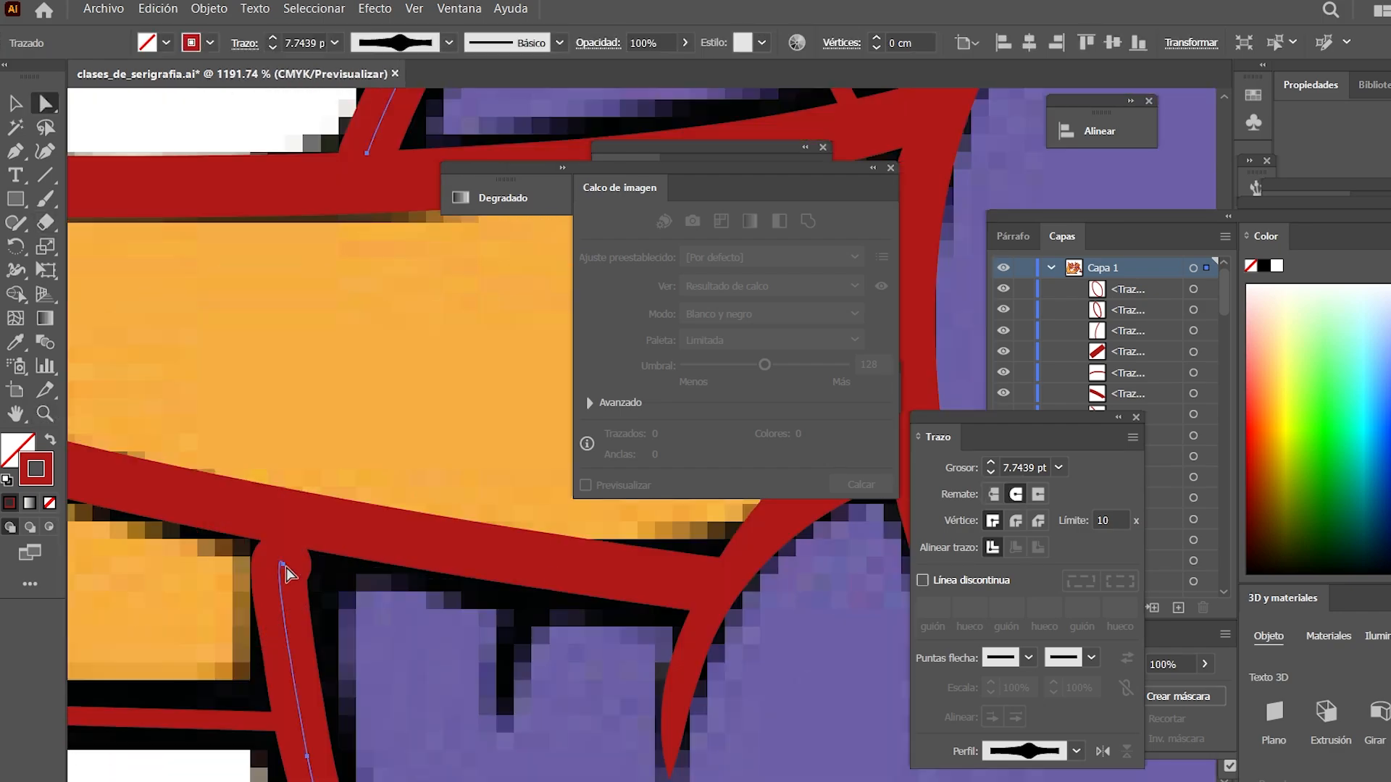
{"action": "double_click", "coordinate": [285, 567]}
{"action": "key", "text": "shift+w"}
{"action": "left_click_drag", "start_coordinate": [316, 622], "coordinate": [284, 619]}
{"action": "key", "text": "v"}
{"action": "scroll", "coordinate": [285, 619], "scroll_direction": "down", "scroll_amount": 5}
{"action": "key", "text": "Escape"}
Refine the bent arm's contour down to the lowest finger, widening its stroke to about 6.596 pt
{"action": "left_click", "coordinate": [438, 404]}
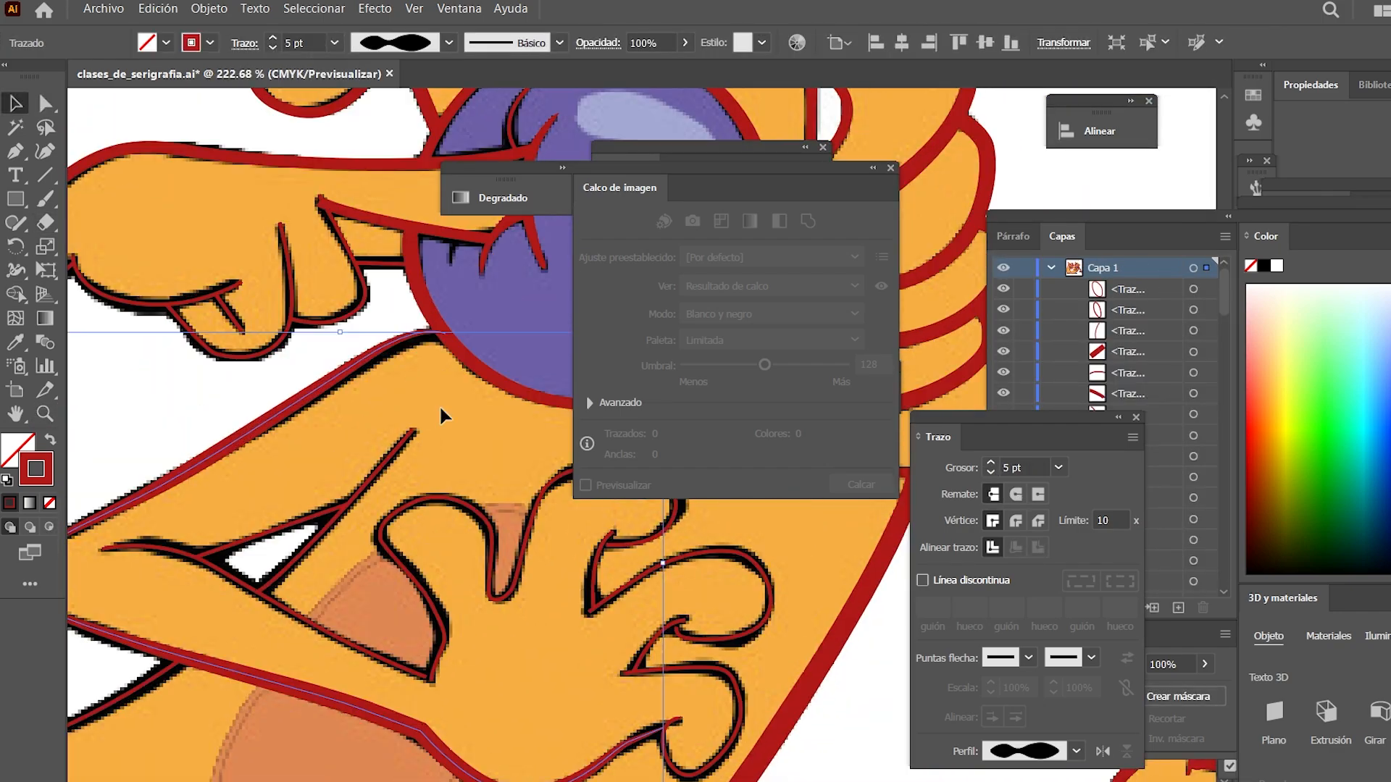
{"action": "scroll", "coordinate": [439, 404], "scroll_direction": "up", "scroll_amount": 5}
{"action": "left_click", "coordinate": [519, 406]}
{"action": "key", "text": "shift+w"}
{"action": "mouse_move", "coordinate": [393, 440]}
{"action": "left_mouse_down"}
{"action": "mouse_move", "coordinate": [386, 468]}
{"action": "mouse_move", "coordinate": [441, 551]}
{"action": "mouse_move", "coordinate": [359, 478]}
{"action": "mouse_move", "coordinate": [156, 218]}
{"action": "left_mouse_up"}
{"action": "key", "text": "a"}
{"action": "left_click_drag", "start_coordinate": [797, 507], "coordinate": [362, 468]}
{"action": "left_click", "coordinate": [389, 491]}
{"action": "key", "text": "v"}
{"action": "scroll", "coordinate": [363, 463], "scroll_direction": "down", "scroll_amount": 3}
{"action": "double_click", "coordinate": [399, 505]}
{"action": "double_click", "coordinate": [463, 611]}
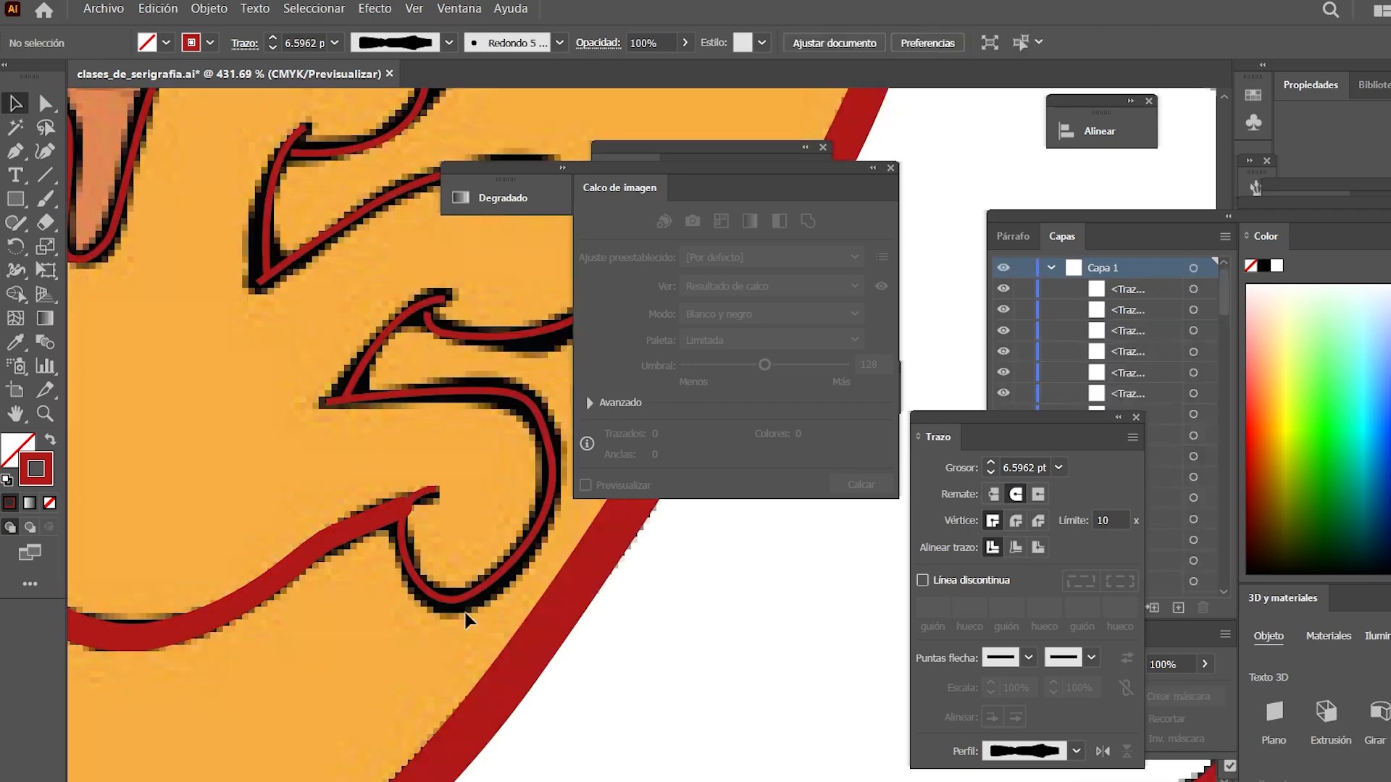
Select the lowest finger's contour on the bent arm's hand and widen its stroke along the outer curve and beside its inner end
{"action": "left_click", "coordinate": [467, 605]}
{"action": "scroll", "coordinate": [467, 606], "scroll_direction": "up", "scroll_amount": 3}
{"action": "key", "text": "shift+w"}
{"action": "left_click_drag", "start_coordinate": [606, 622], "coordinate": [631, 615]}
{"action": "left_click_drag", "start_coordinate": [324, 406], "coordinate": [341, 424]}
Widen the middle finger contour's stroke along its curved underside and toward its pointed base
{"action": "key", "text": "a"}
{"action": "left_click", "coordinate": [242, 541]}
{"action": "left_click_drag", "start_coordinate": [435, 406], "coordinate": [242, 543]}
{"action": "key", "text": "shift+w"}
{"action": "left_click_drag", "start_coordinate": [445, 529], "coordinate": [450, 543]}
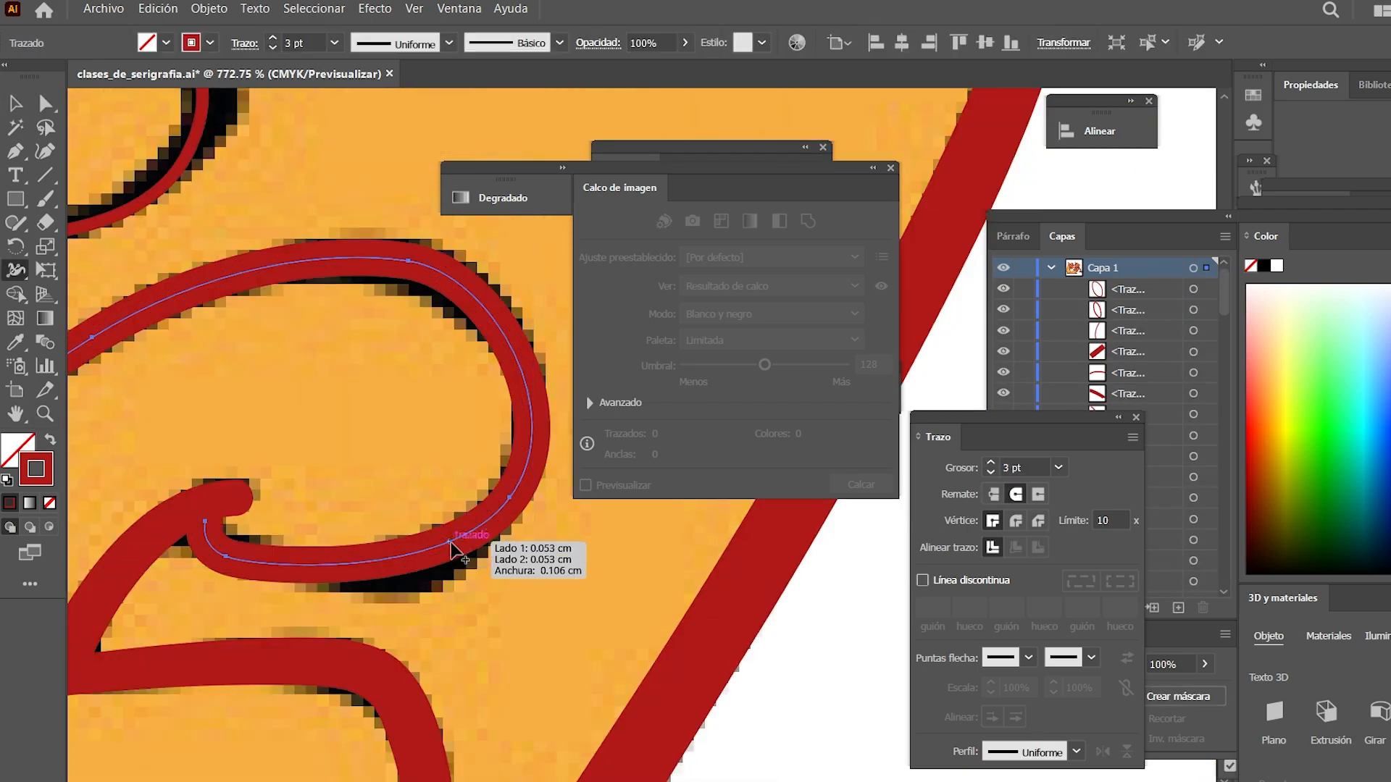
{"action": "left_click_drag", "start_coordinate": [281, 410], "coordinate": [279, 426]}
{"action": "left_click_drag", "start_coordinate": [108, 507], "coordinate": [494, 539]}
{"action": "left_click_drag", "start_coordinate": [328, 634], "coordinate": [348, 634]}
Give the upper finger's contour round caps and widen its stroke to about 5.518 pt
{"action": "key", "text": "a"}
{"action": "key", "text": "v"}
{"action": "left_click", "coordinate": [312, 335]}
{"action": "left_click", "coordinate": [1015, 495]}
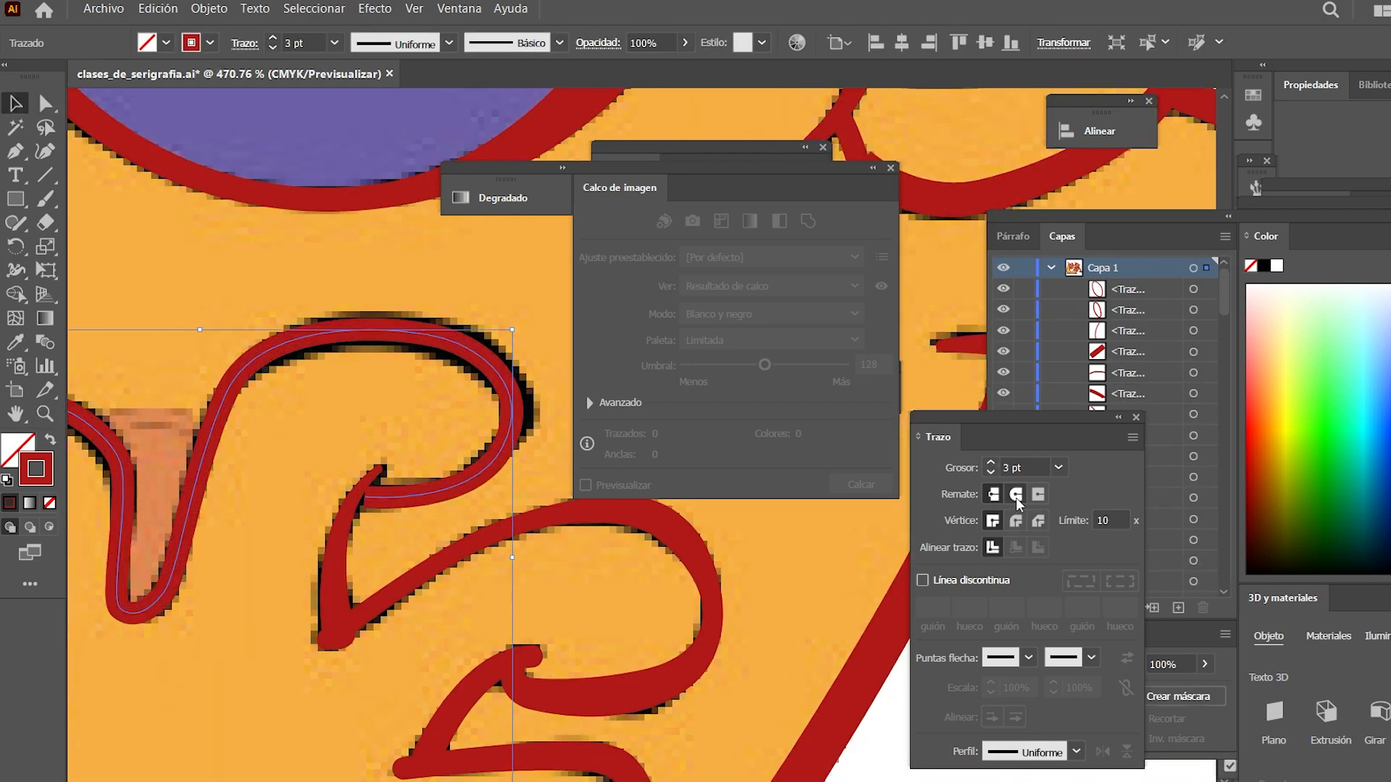
{"action": "key", "text": "shift+w"}
{"action": "mouse_move", "coordinate": [391, 354]}
{"action": "left_mouse_down"}
{"action": "mouse_move", "coordinate": [391, 367]}
{"action": "mouse_move", "coordinate": [556, 410]}
{"action": "left_mouse_up"}
{"action": "left_click_drag", "start_coordinate": [87, 551], "coordinate": [478, 445]}
{"action": "left_click_drag", "start_coordinate": [109, 616], "coordinate": [619, 405]}
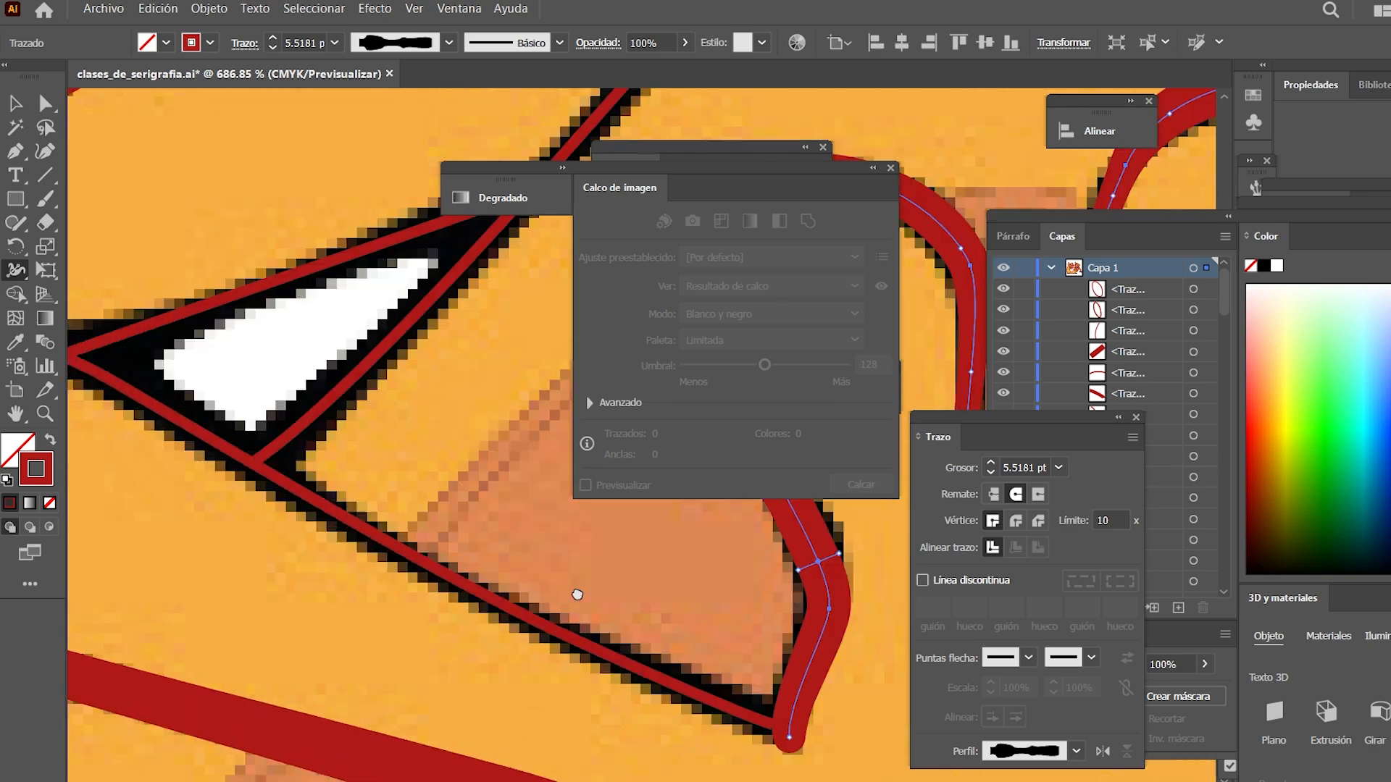
Save the document with the updated hand contours
{"action": "key", "text": "z"}
{"action": "left_click_drag", "start_coordinate": [312, 725], "coordinate": [239, 724]}
{"action": "key", "text": "ctrl+s"}
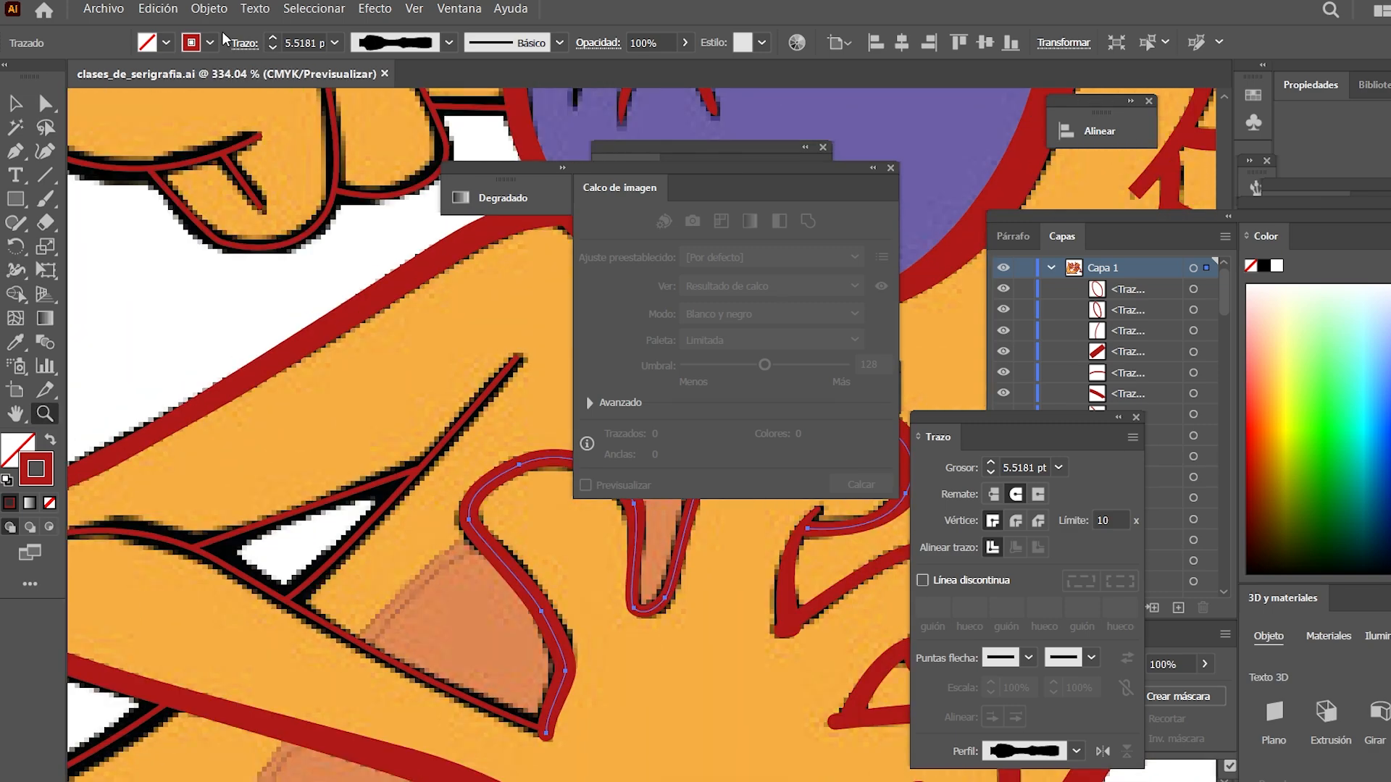
Increase the weight of the line along the upper edge of the arm's white gap and widen its stroke
{"action": "key", "text": "v"}
{"action": "left_click", "coordinate": [305, 508]}
{"action": "left_click", "coordinate": [990, 463]}
{"action": "key", "text": "shift+w"}
{"action": "left_click_drag", "start_coordinate": [248, 510], "coordinate": [251, 525]}
Set the crease line running from the elbow to the hand to 3 pt and widen its stroke
{"action": "key", "text": "v"}
{"action": "left_click", "coordinate": [464, 564]}
{"action": "left_click", "coordinate": [990, 463]}
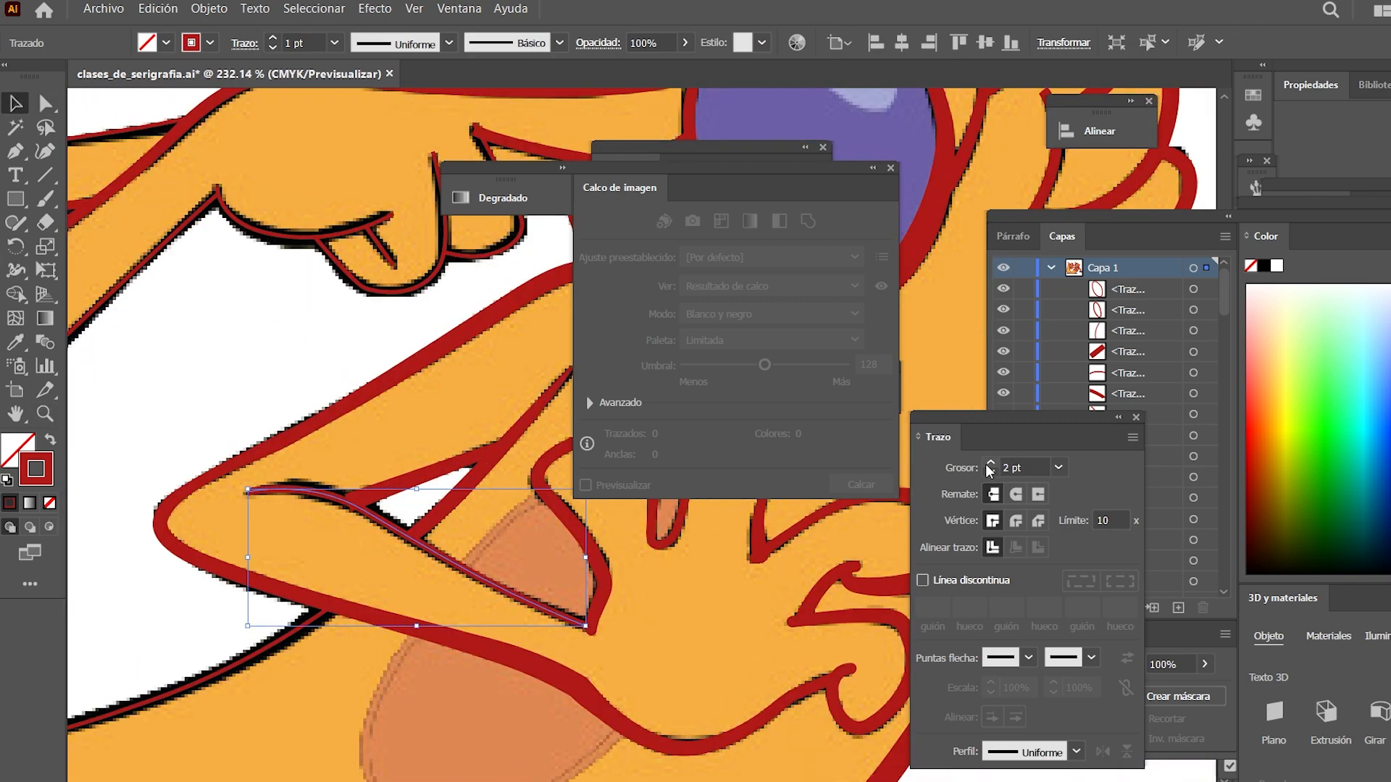
{"action": "left_click", "coordinate": [989, 462]}
{"action": "key", "text": "z"}
{"action": "left_click_drag", "start_coordinate": [269, 469], "coordinate": [376, 469]}
{"action": "key", "text": "shift+w"}
{"action": "left_click_drag", "start_coordinate": [833, 652], "coordinate": [250, 353]}
{"action": "left_click_drag", "start_coordinate": [568, 595], "coordinate": [563, 607]}
Set the long curved line above the cat's orange patch to 3 pt and widen its stroke at several points
{"action": "key", "text": "v"}
{"action": "left_click", "coordinate": [989, 462]}
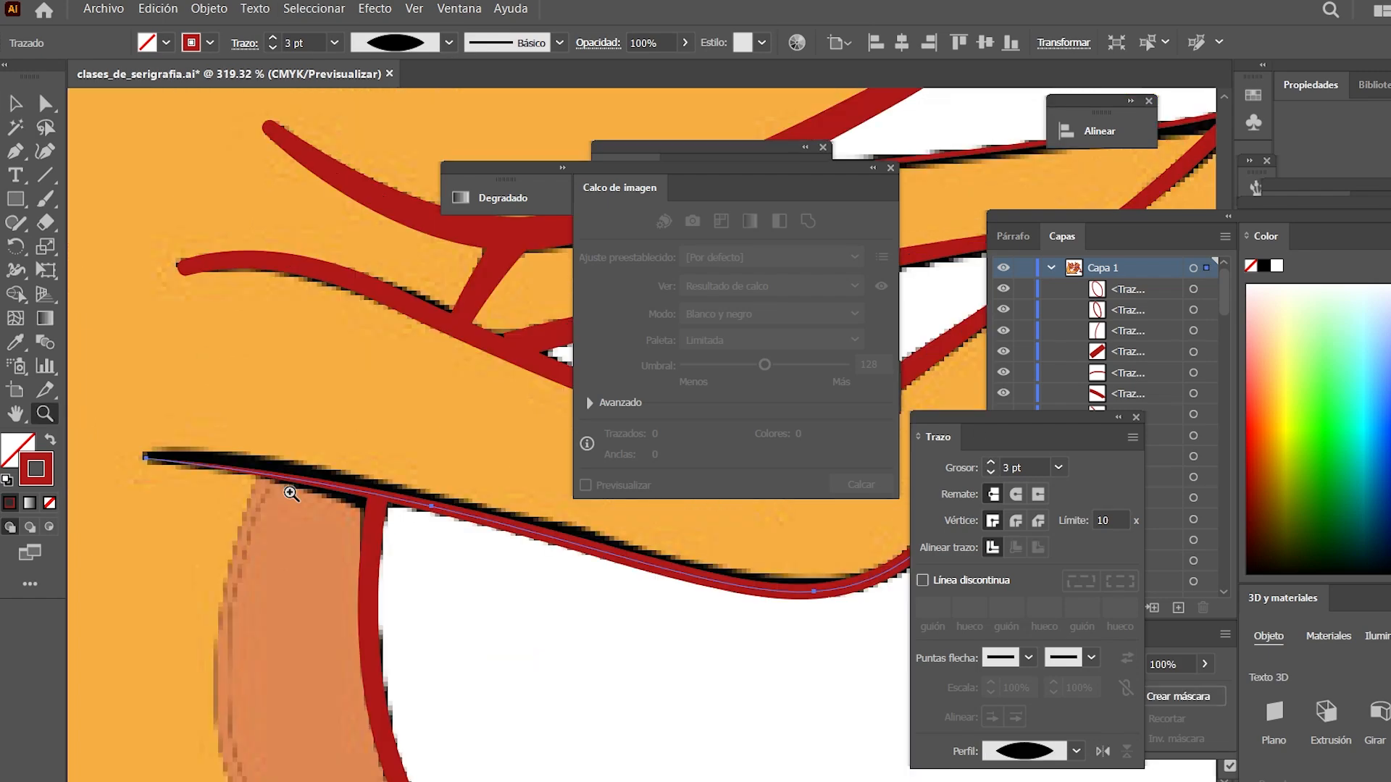
{"action": "key", "text": "shift+w"}
{"action": "left_click_drag", "start_coordinate": [431, 506], "coordinate": [434, 521]}
{"action": "left_click_drag", "start_coordinate": [291, 493], "coordinate": [500, 500]}
{"action": "left_click_drag", "start_coordinate": [905, 507], "coordinate": [94, 587]}
{"action": "left_click_drag", "start_coordinate": [418, 565], "coordinate": [427, 578]}
Select a line on the pointing hand and adjust its stroke width to match the reference
{"action": "key", "text": "z"}
{"action": "mouse_move", "coordinate": [355, 471]}
{"action": "left_mouse_down"}
{"action": "mouse_move", "coordinate": [466, 471]}
{"action": "mouse_move", "coordinate": [466, 494]}
{"action": "left_mouse_up"}
{"action": "double_click", "coordinate": [466, 471]}
{"action": "key", "text": "Escape"}
{"action": "left_click", "coordinate": [391, 478]}
{"action": "left_click", "coordinate": [413, 199]}
{"action": "key", "text": "shift+w"}
{"action": "left_click_drag", "start_coordinate": [424, 543], "coordinate": [518, 554]}
Apply the width profile tapered at both ends to the next finger line of the pointing hand
{"action": "left_click", "coordinate": [435, 615]}
{"action": "left_click", "coordinate": [448, 43]}
{"action": "left_click", "coordinate": [384, 107]}
{"action": "key", "text": "shift+w"}
{"action": "left_click_drag", "start_coordinate": [601, 529], "coordinate": [369, 634]}
Apply the profile tapered at both ends to the adjacent finger's contour and widen its upper end to about 0.089 cm
{"action": "left_click", "coordinate": [487, 609]}
{"action": "left_click", "coordinate": [449, 43]}
{"action": "left_click", "coordinate": [384, 108]}
{"action": "left_click_drag", "start_coordinate": [367, 286], "coordinate": [352, 296]}
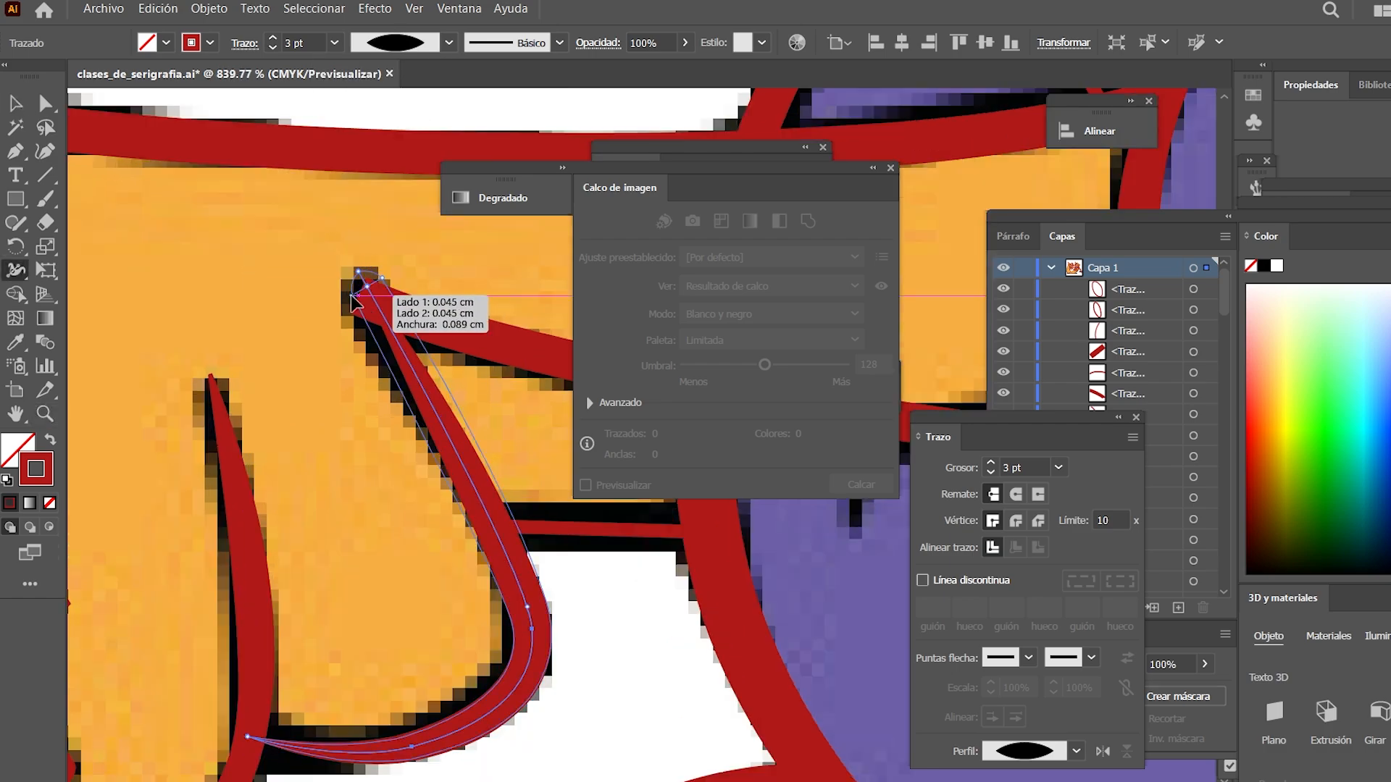
Adjust the stroke width at the ends of the hand's curved finger outlines with the Width tool
{"action": "double_click", "coordinate": [352, 295]}
{"action": "left_click_drag", "start_coordinate": [257, 734], "coordinate": [267, 645]}
{"action": "key", "text": "Escape"}
{"action": "left_click", "coordinate": [499, 543]}
Vary the stroke width along the dog's large oval eye outline to match the black line beneath
{"action": "key", "text": "z"}
{"action": "left_click_drag", "start_coordinate": [514, 626], "coordinate": [444, 528]}
{"action": "left_click", "coordinate": [444, 528], "text": "ctrl"}
{"action": "left_click_drag", "start_coordinate": [310, 165], "coordinate": [446, 313]}
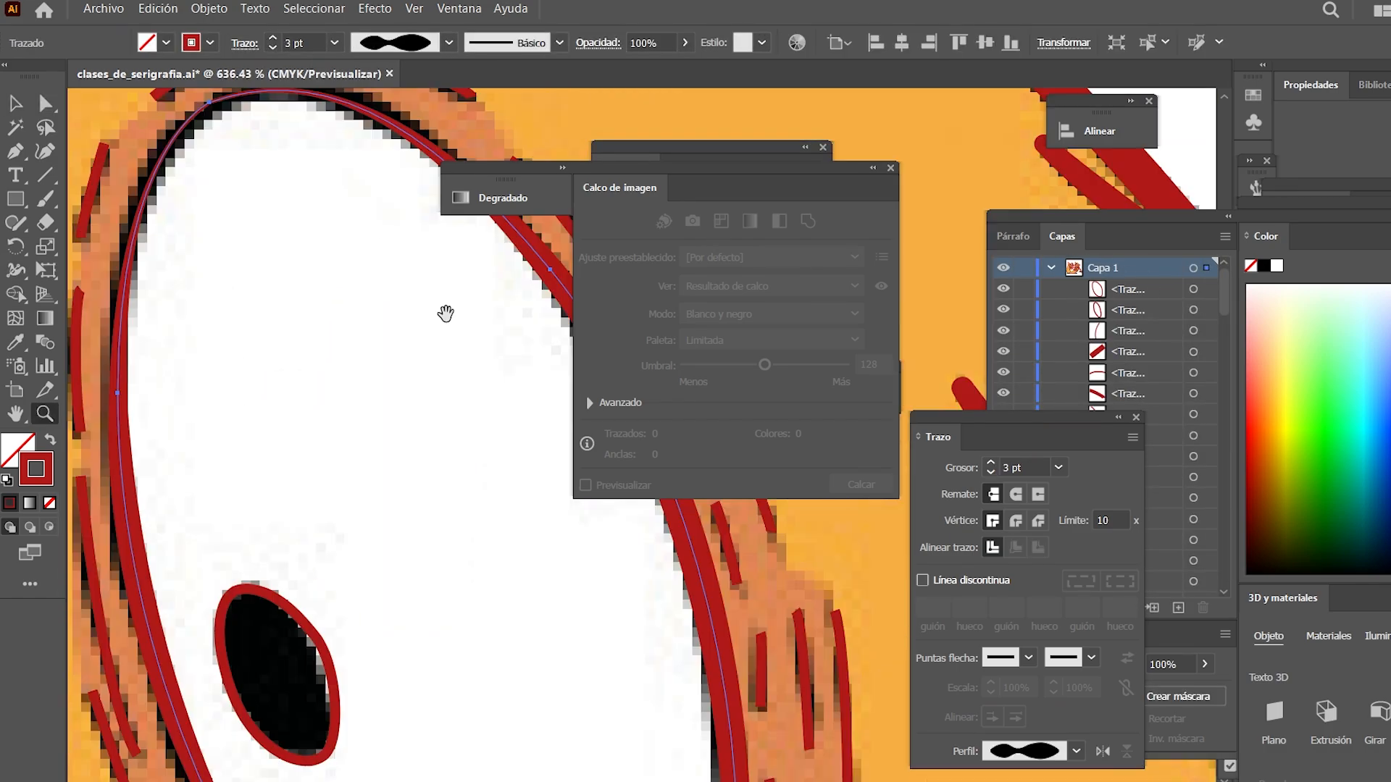
{"action": "left_click_drag", "start_coordinate": [377, 616], "coordinate": [437, 290]}
{"action": "key", "text": "shift+w"}
{"action": "left_click_drag", "start_coordinate": [375, 469], "coordinate": [159, 362]}
{"action": "left_click_drag", "start_coordinate": [427, 656], "coordinate": [432, 664]}
{"action": "left_click_drag", "start_coordinate": [432, 507], "coordinate": [348, 507]}
Swap the fill and stroke of the cat's pupil to make it a solid red shape
{"action": "key", "text": "v"}
{"action": "left_click", "coordinate": [512, 596]}
{"action": "left_click", "coordinate": [275, 436]}
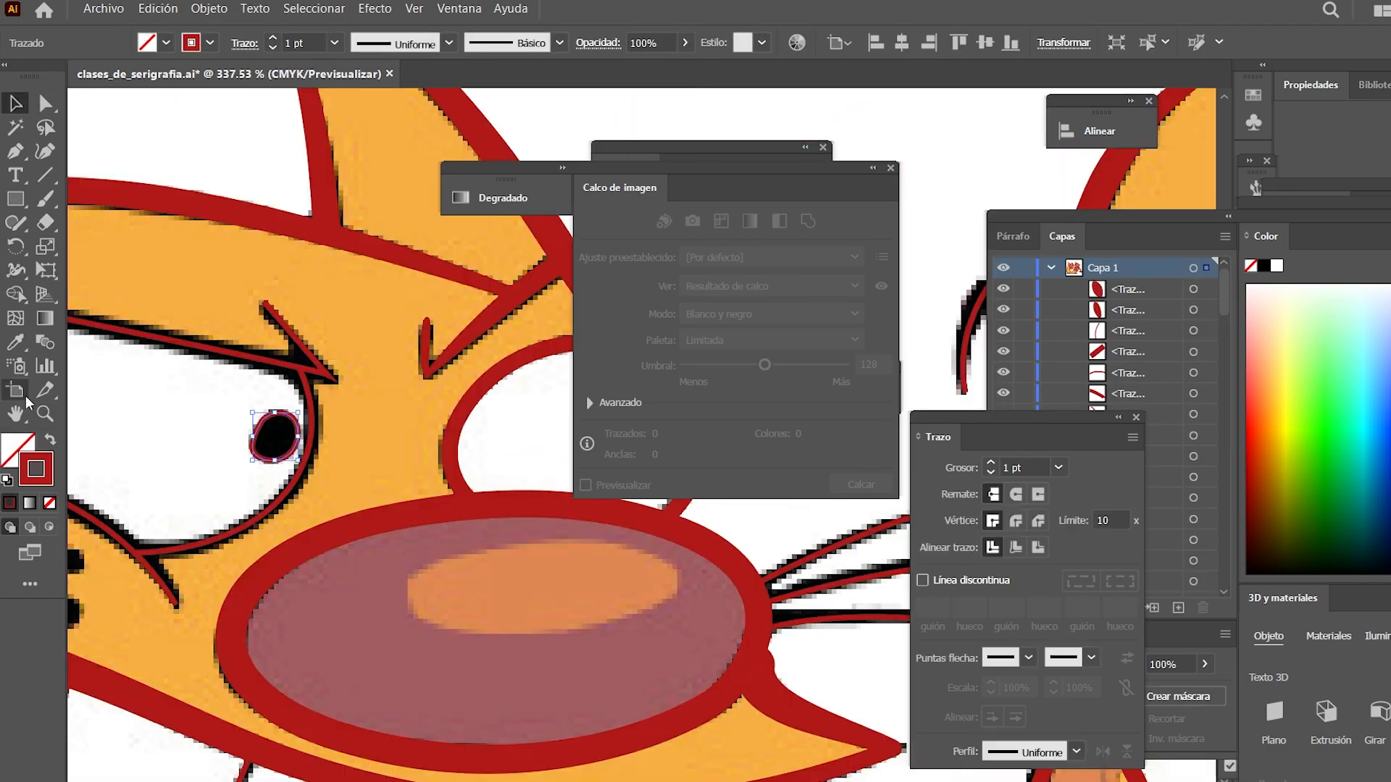
{"action": "left_click", "coordinate": [50, 439]}
Apply a variable-width profile to the cat's cheek whiskers and adjust their thickness with the Width tool
{"action": "key", "text": "p"}
{"action": "left_click", "coordinate": [432, 571]}
{"action": "key", "text": "v"}
{"action": "left_click", "coordinate": [388, 528]}
{"action": "left_click", "coordinate": [448, 43]}
{"action": "left_click", "coordinate": [384, 107]}
{"action": "key", "text": "shift+w"}
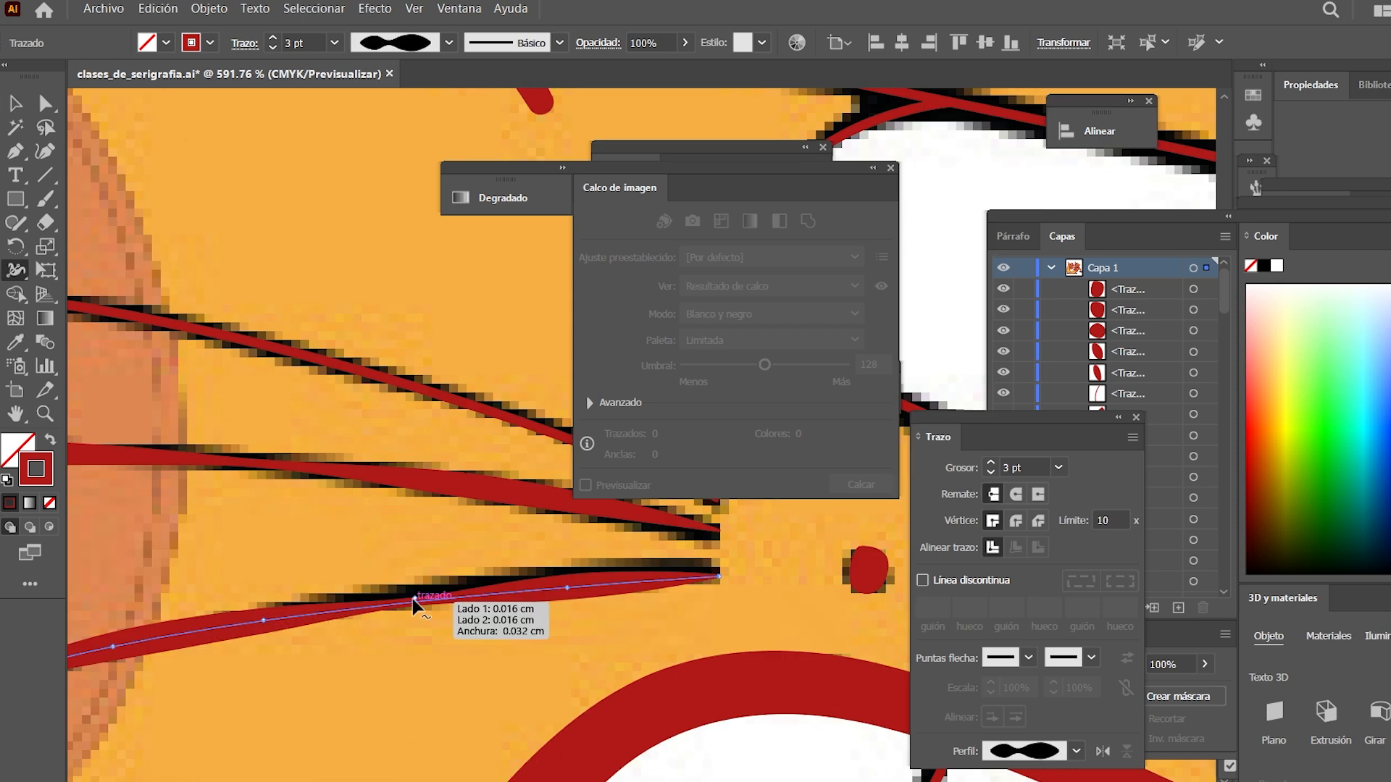
{"action": "key", "text": "z"}
{"action": "left_click", "coordinate": [714, 576]}
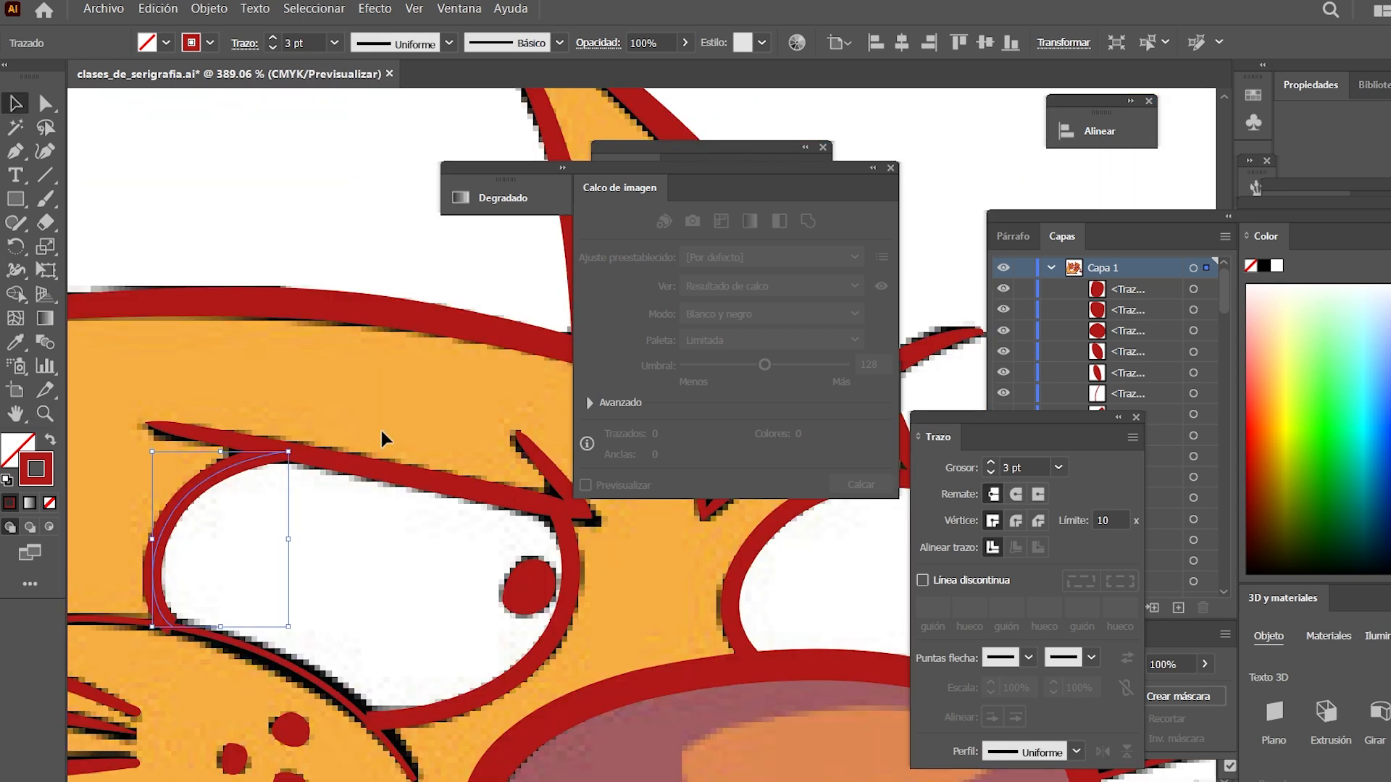
Thicken the curved line under the cat's eye, widening it near the end by the nose
{"action": "left_click", "coordinate": [381, 431]}
{"action": "left_click_drag", "start_coordinate": [319, 608], "coordinate": [425, 425]}
{"action": "left_click", "coordinate": [401, 486]}
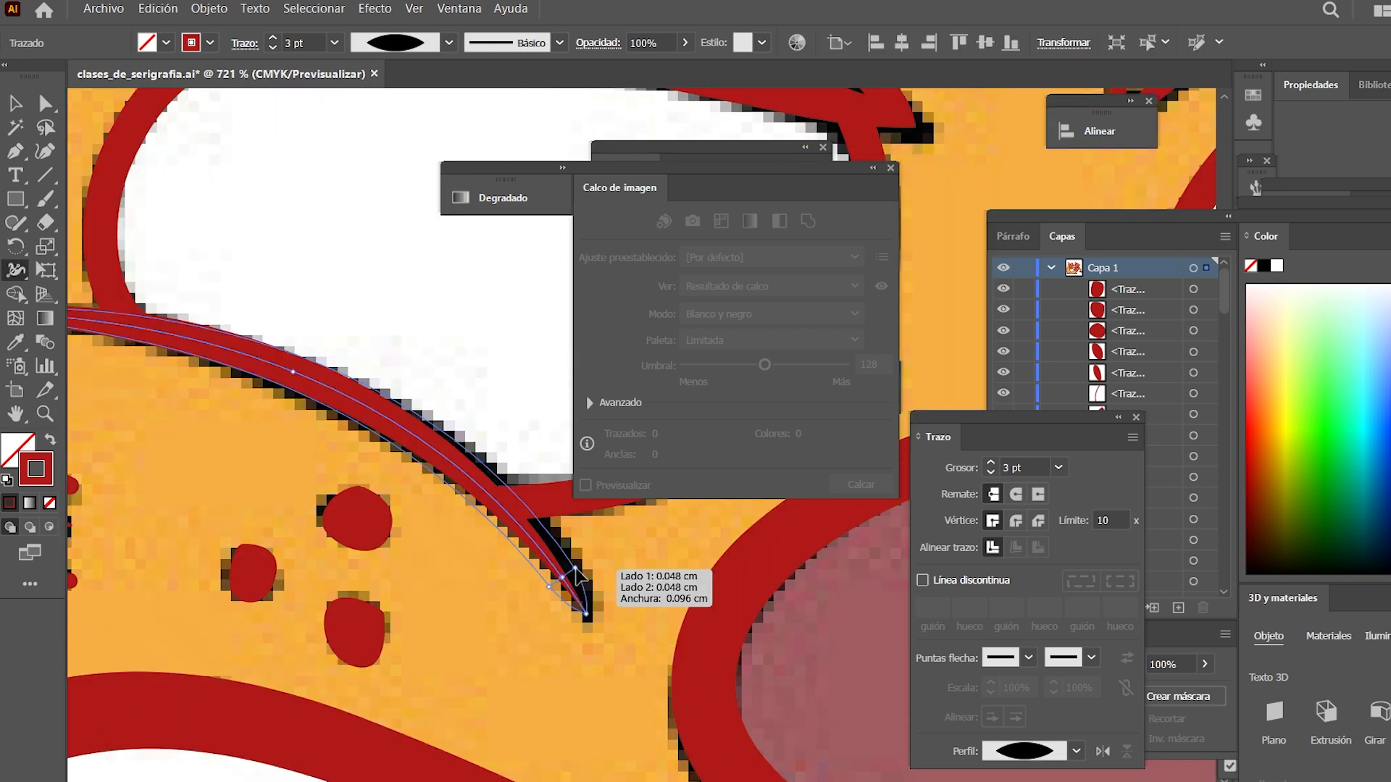
{"action": "left_click_drag", "start_coordinate": [590, 558], "coordinate": [602, 551]}
{"action": "scroll", "coordinate": [324, 430], "scroll_direction": "up", "scroll_amount": 2}
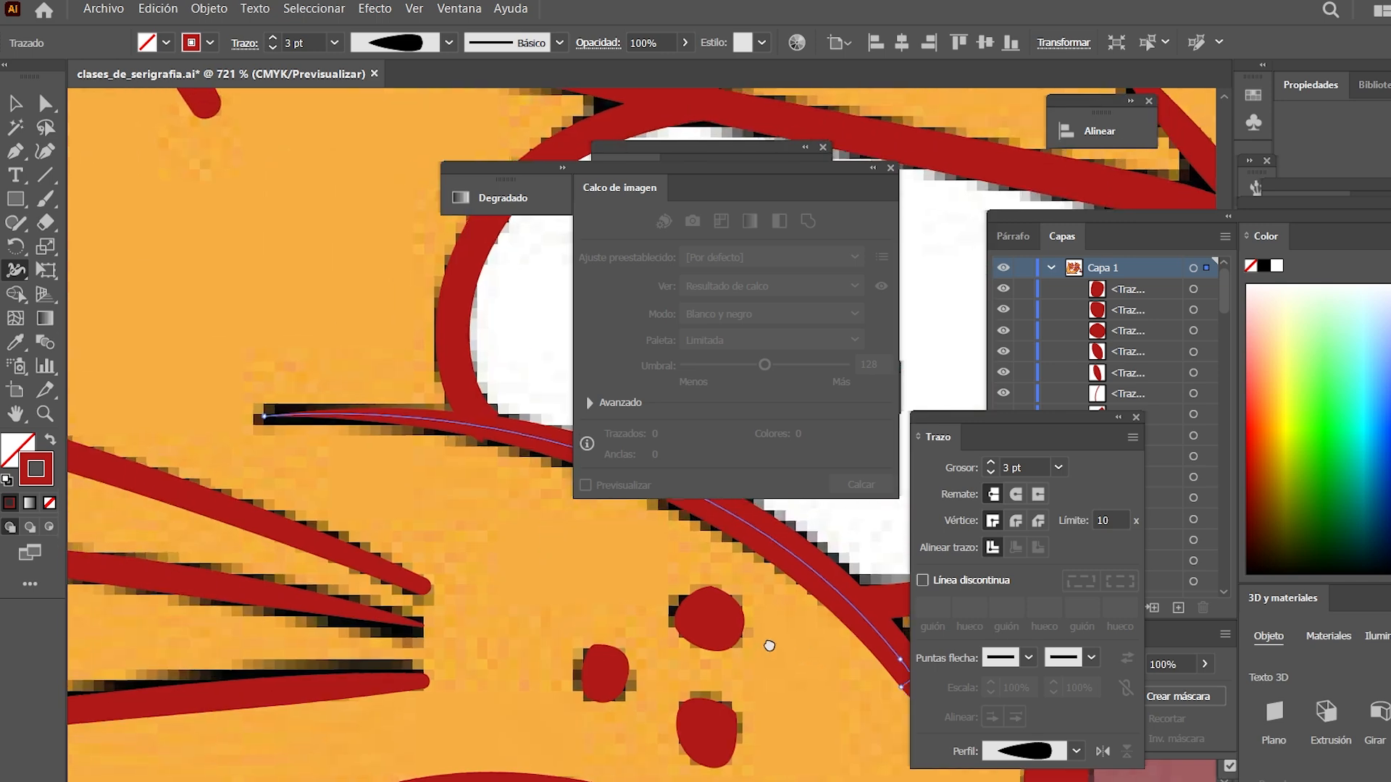
Adjust the stroke widths of the whiskers beside the cat's nose, widening them near their base
{"action": "key", "text": "v"}
{"action": "scroll", "coordinate": [511, 636], "scroll_direction": "down", "scroll_amount": 2}
{"action": "left_click", "coordinate": [514, 626]}
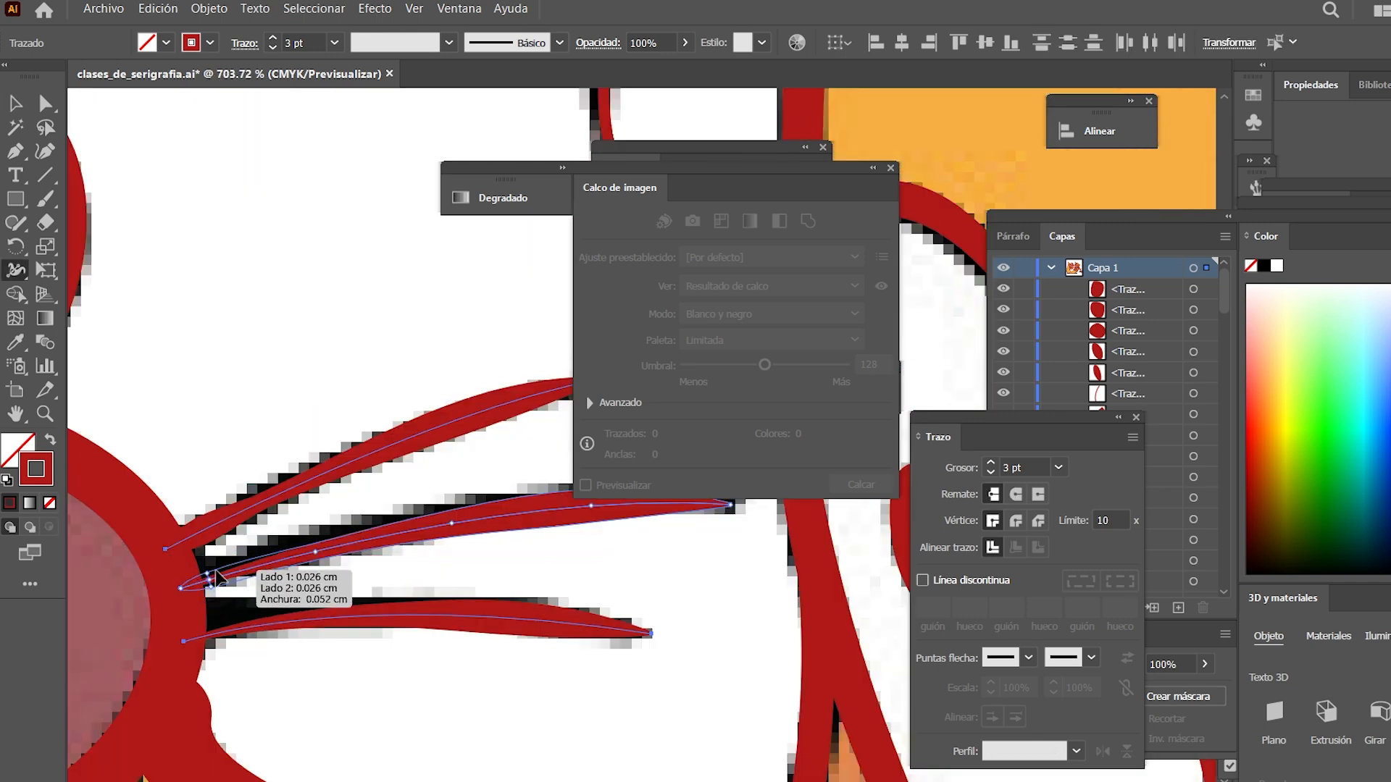
{"action": "left_click_drag", "start_coordinate": [216, 572], "coordinate": [217, 570]}
{"action": "left_click_drag", "start_coordinate": [296, 610], "coordinate": [284, 541]}
{"action": "key", "text": "v"}
{"action": "double_click", "coordinate": [229, 565]}
{"action": "left_click_drag", "start_coordinate": [172, 571], "coordinate": [170, 556]}
{"action": "key", "text": "a"}
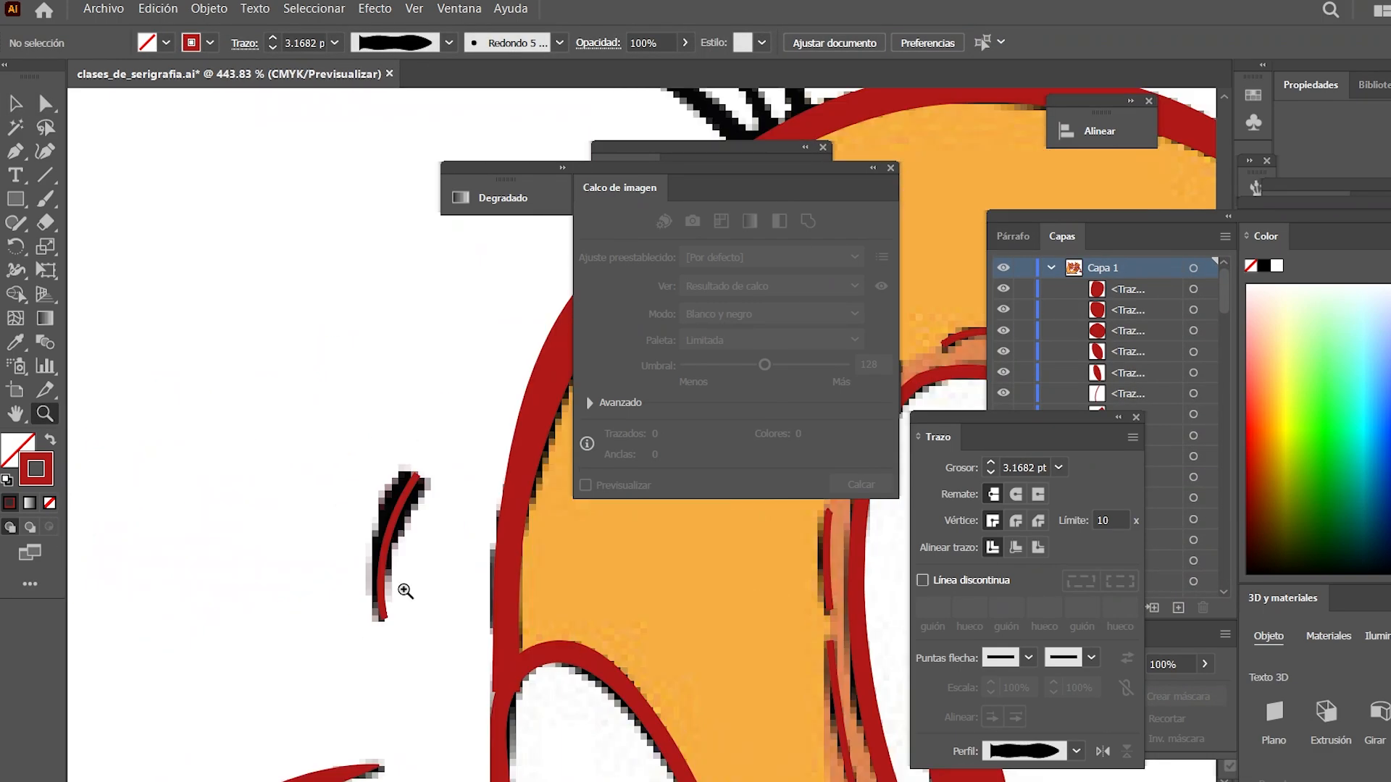
Apply a variable-width profile to the small curved motion line beside the dog's head and adjust its thickness
{"action": "key", "text": "v"}
{"action": "left_click", "coordinate": [382, 565]}
{"action": "left_click", "coordinate": [449, 43]}
{"action": "left_click", "coordinate": [397, 109]}
{"action": "mouse_move", "coordinate": [427, 467]}
{"action": "left_mouse_down"}
{"action": "mouse_move", "coordinate": [338, 485]}
{"action": "mouse_move", "coordinate": [340, 605]}
{"action": "left_mouse_up"}
{"action": "right_click", "coordinate": [423, 499]}
Increase the stroke weight of the tooth divider lines and widen the line between the two rows of teeth
{"action": "left_click", "coordinate": [770, 591]}
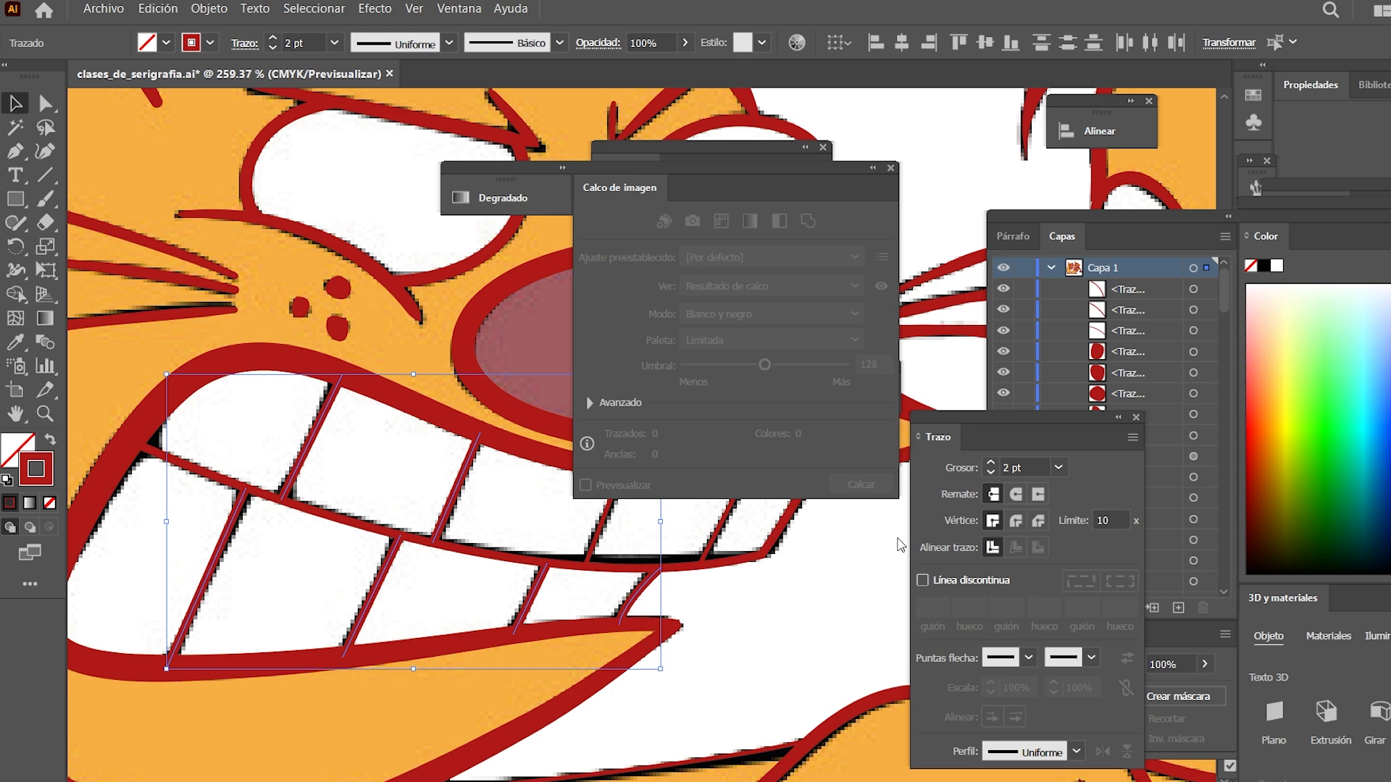
{"action": "left_click", "coordinate": [991, 463]}
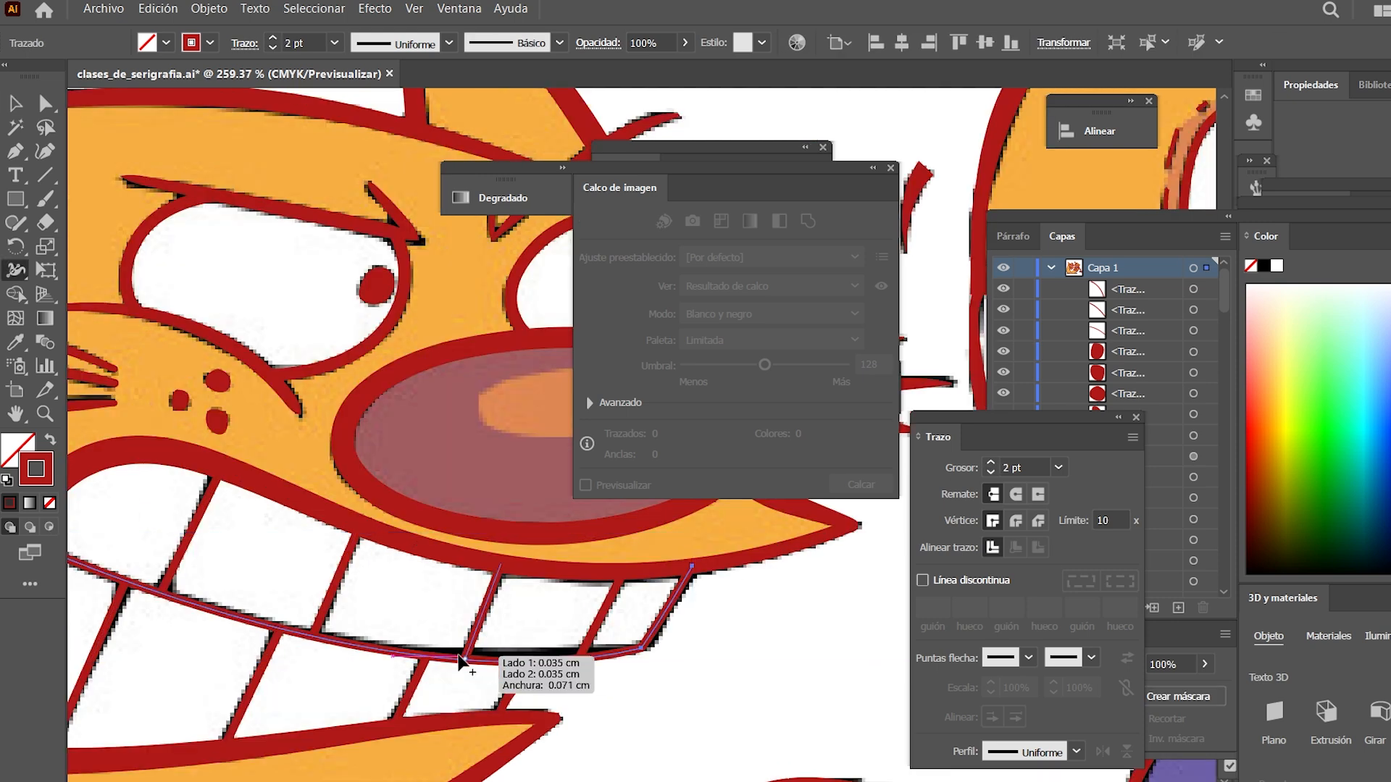
{"action": "mouse_move", "coordinate": [450, 652]}
{"action": "left_mouse_down"}
{"action": "mouse_move", "coordinate": [367, 631]}
{"action": "mouse_move", "coordinate": [631, 670]}
{"action": "left_mouse_up"}
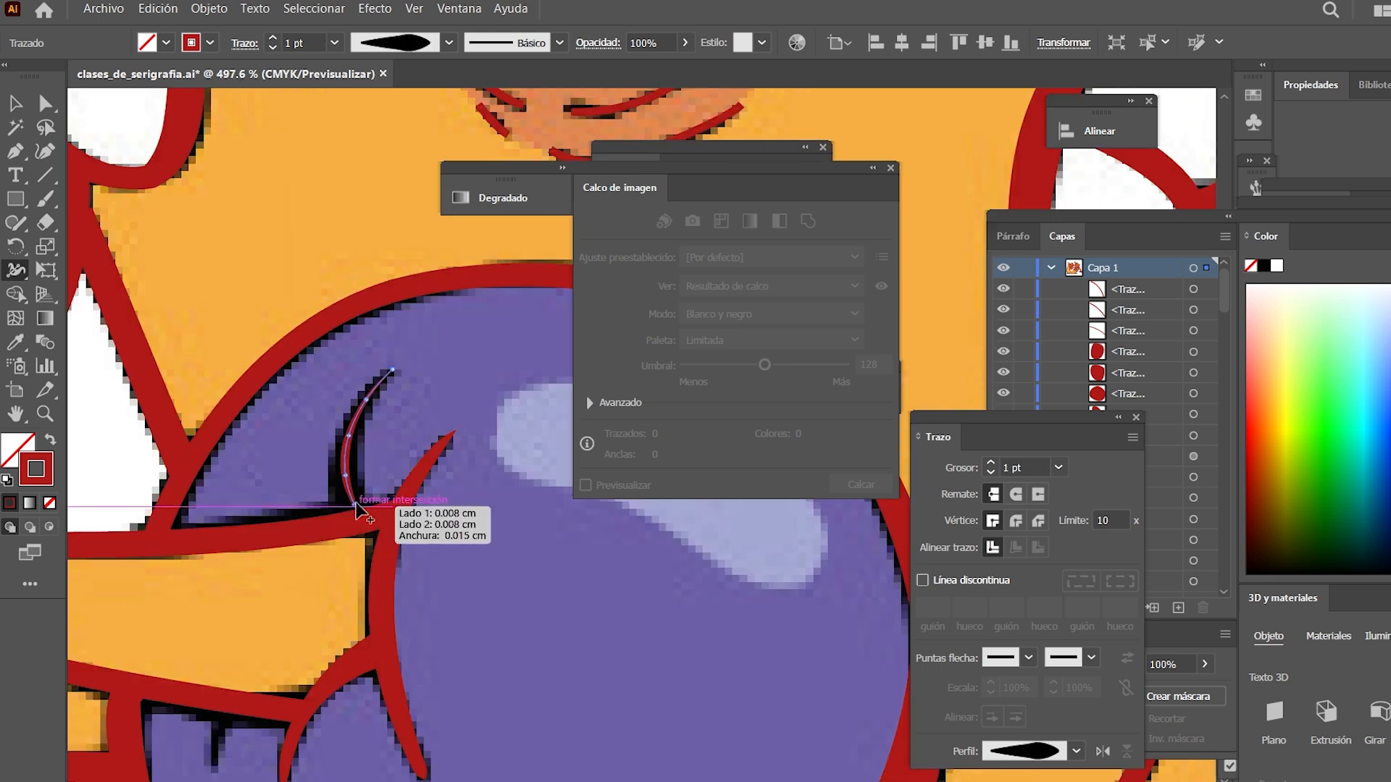
Apply a tapered width profile to the small crease on the purple nose and adjust its curve and lower end
{"action": "left_click", "coordinate": [449, 42]}
{"action": "left_click", "coordinate": [373, 102]}
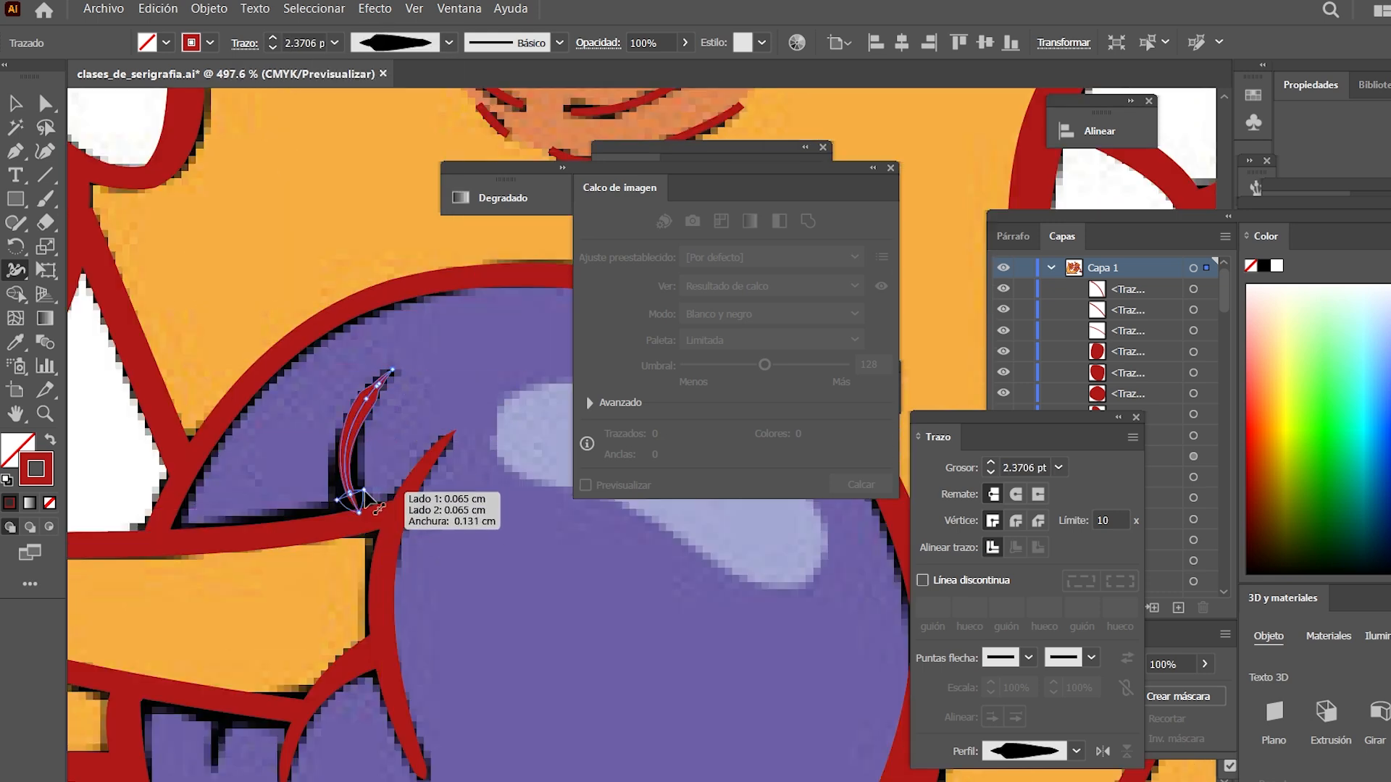
{"action": "left_click_drag", "start_coordinate": [365, 492], "coordinate": [368, 494]}
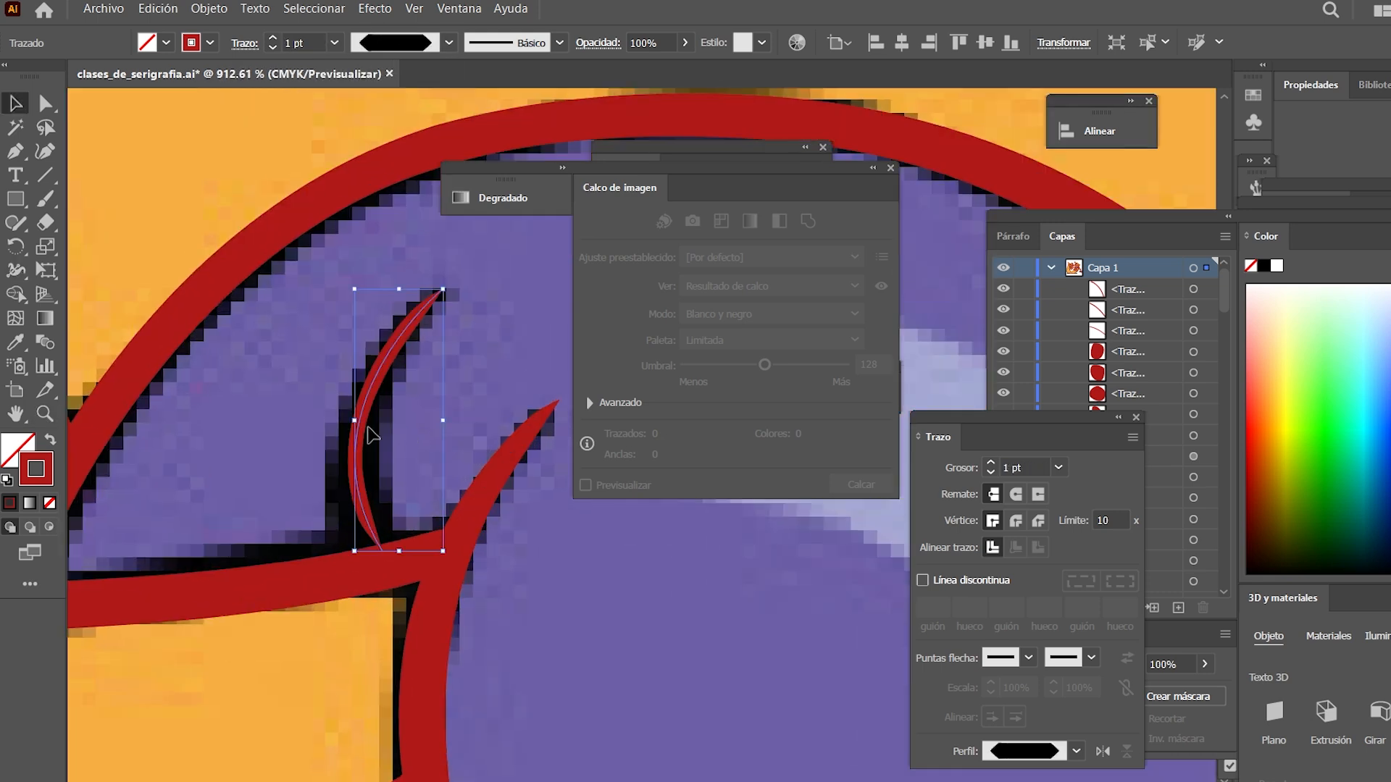
{"action": "key", "text": "a"}
{"action": "left_click", "coordinate": [383, 550]}
{"action": "left_click_drag", "start_coordinate": [329, 456], "coordinate": [314, 437]}
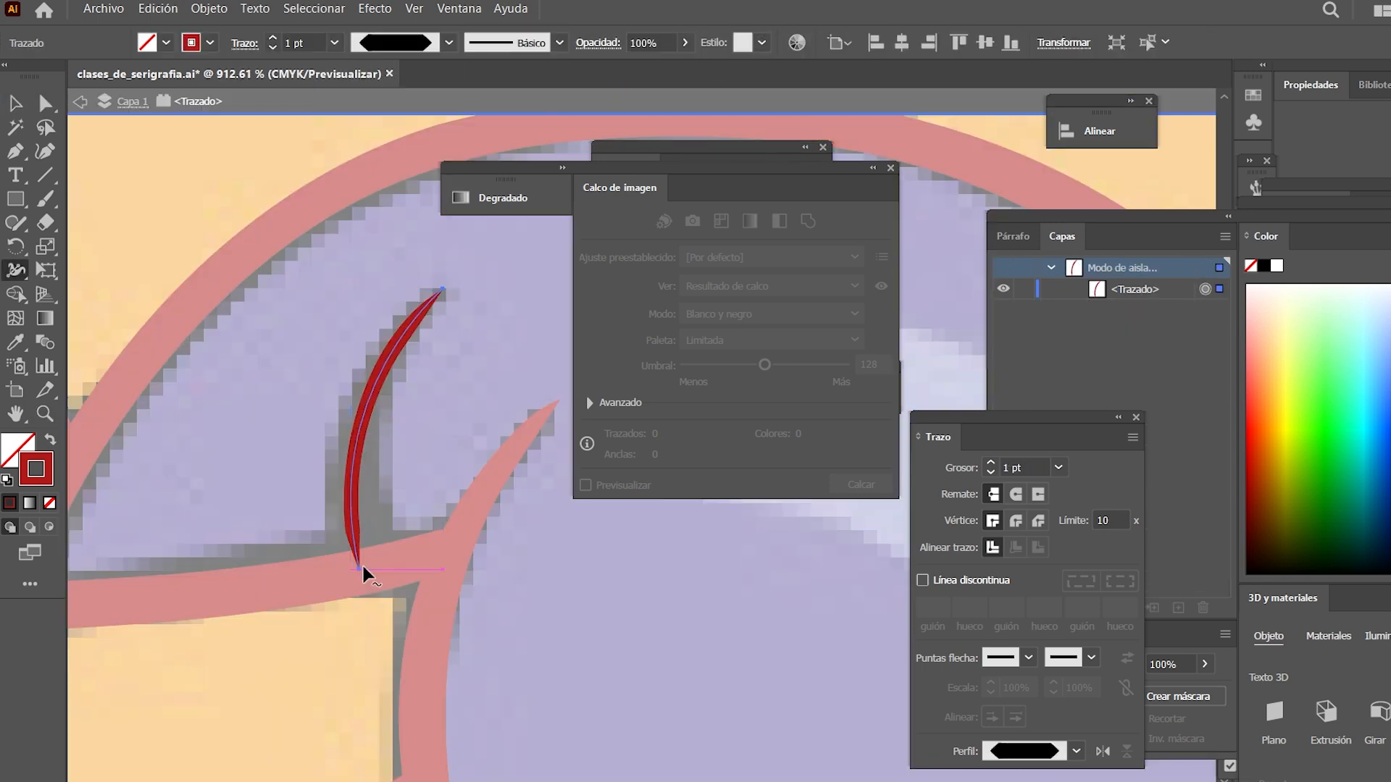
{"action": "mouse_move", "coordinate": [362, 567]}
{"action": "left_mouse_down"}
{"action": "mouse_move", "coordinate": [362, 536]}
{"action": "mouse_move", "coordinate": [381, 530]}
{"action": "left_mouse_up"}
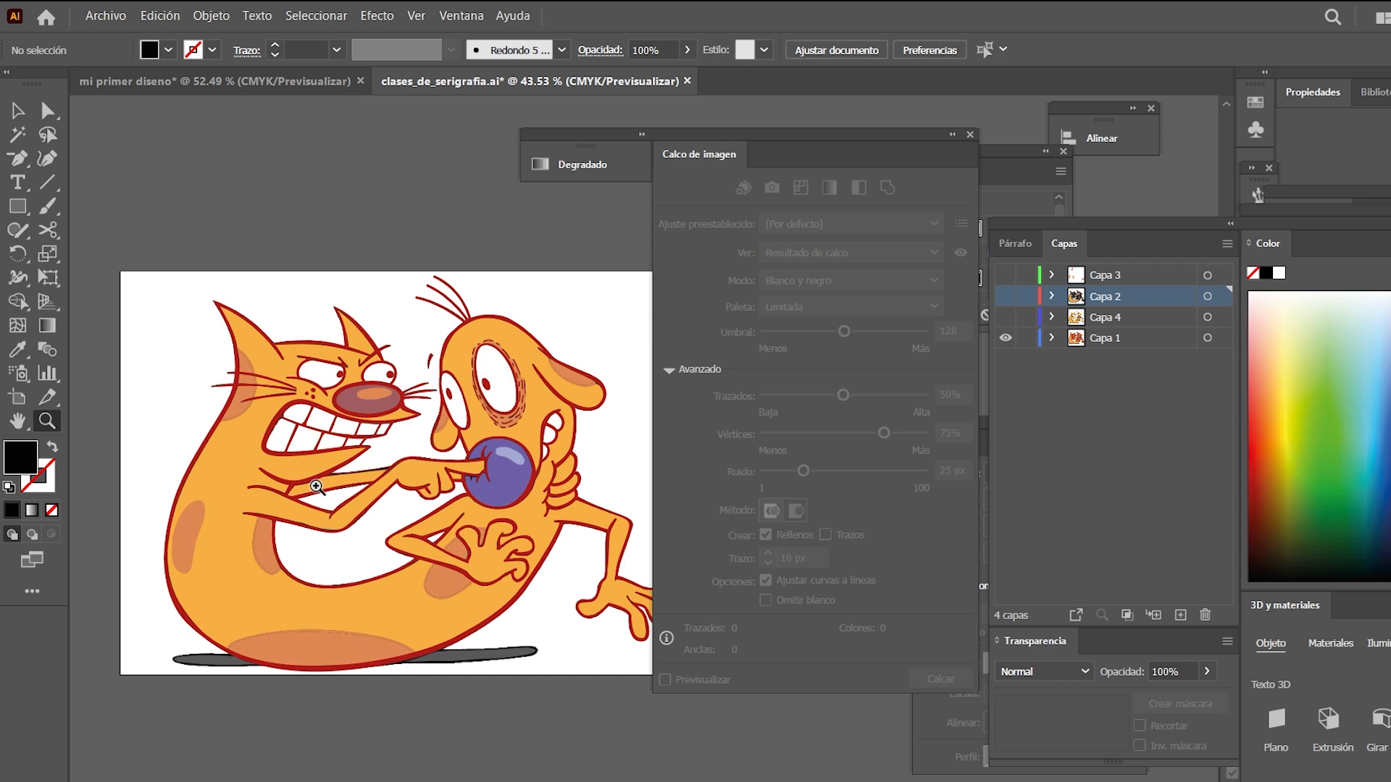
Examine the traced red linework over the whole drawing in both preview and outline view
{"action": "left_click_drag", "start_coordinate": [240, 350], "coordinate": [423, 493]}
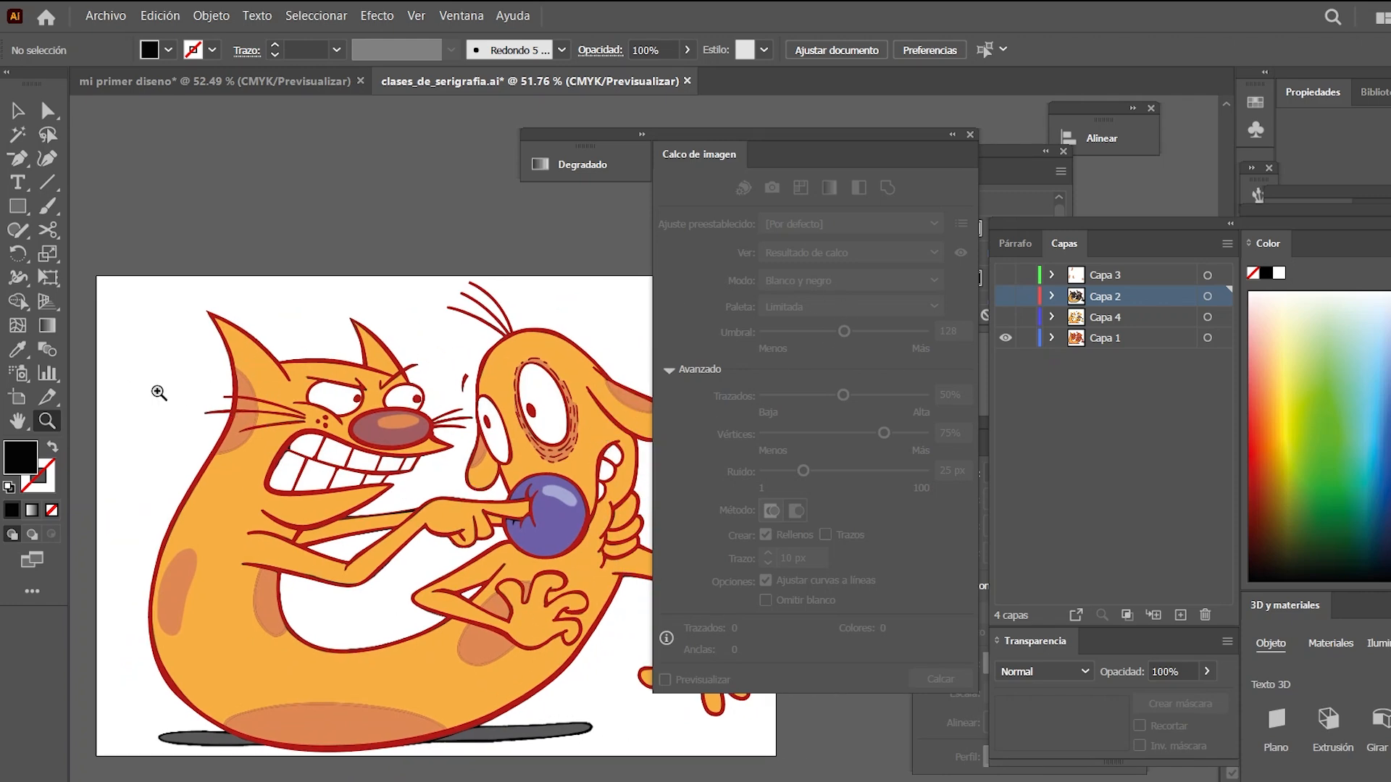
{"action": "left_click_drag", "start_coordinate": [158, 392], "coordinate": [295, 427]}
{"action": "left_click_drag", "start_coordinate": [444, 444], "coordinate": [323, 469]}
{"action": "left_click_drag", "start_coordinate": [438, 514], "coordinate": [265, 479]}
{"action": "key", "text": "ctrl+y"}
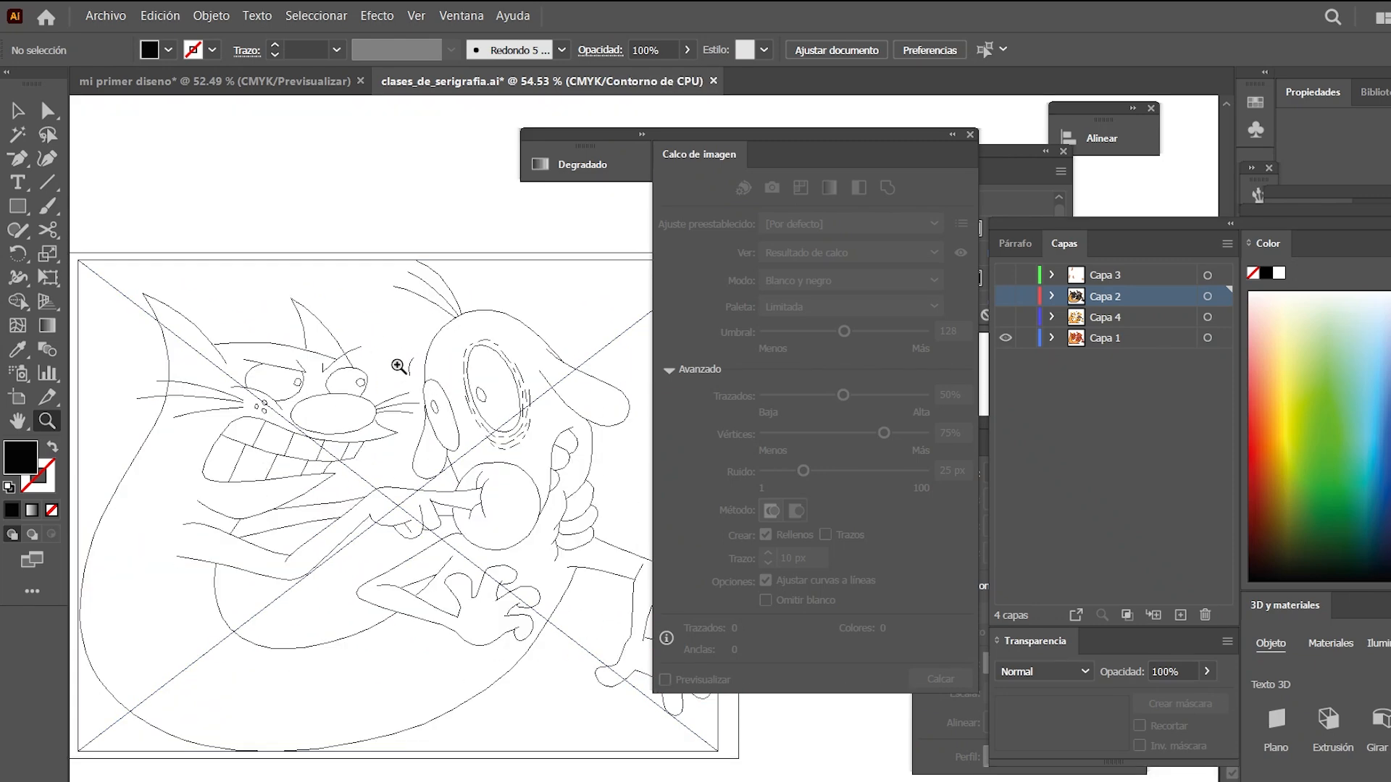
{"action": "key", "text": "ctrl+y"}
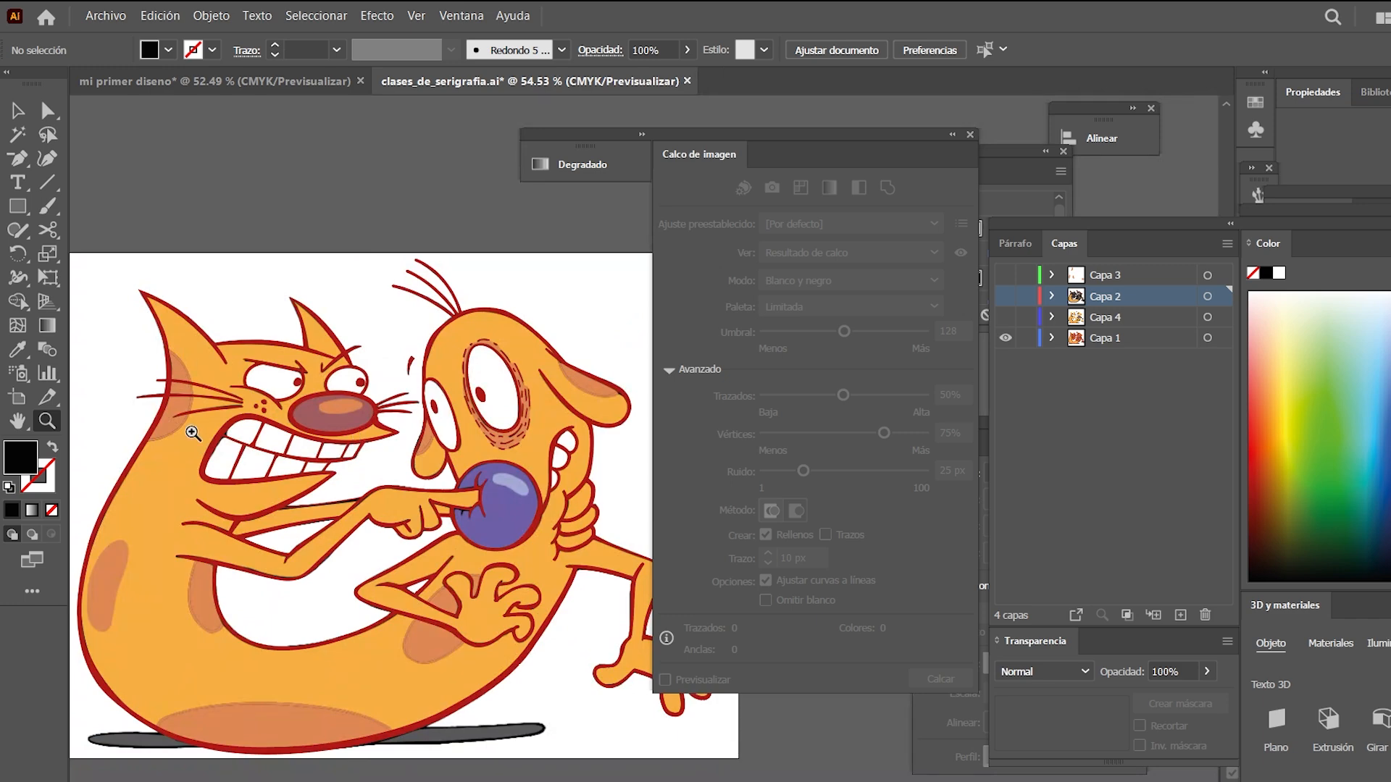
Select the cat's body outline and examine its variable-width stroke against the whole drawing
{"action": "left_click_drag", "start_coordinate": [178, 430], "coordinate": [394, 534]}
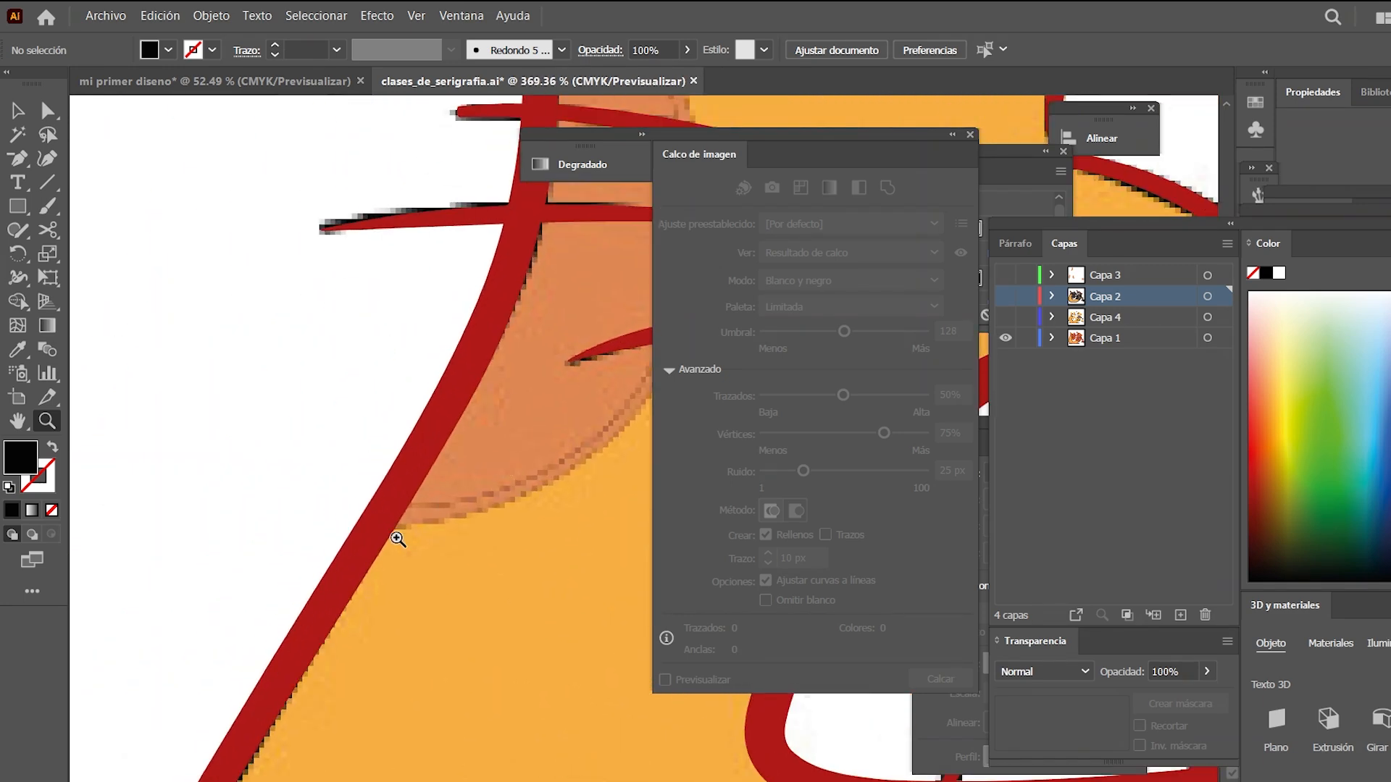
{"action": "left_click", "coordinate": [372, 534]}
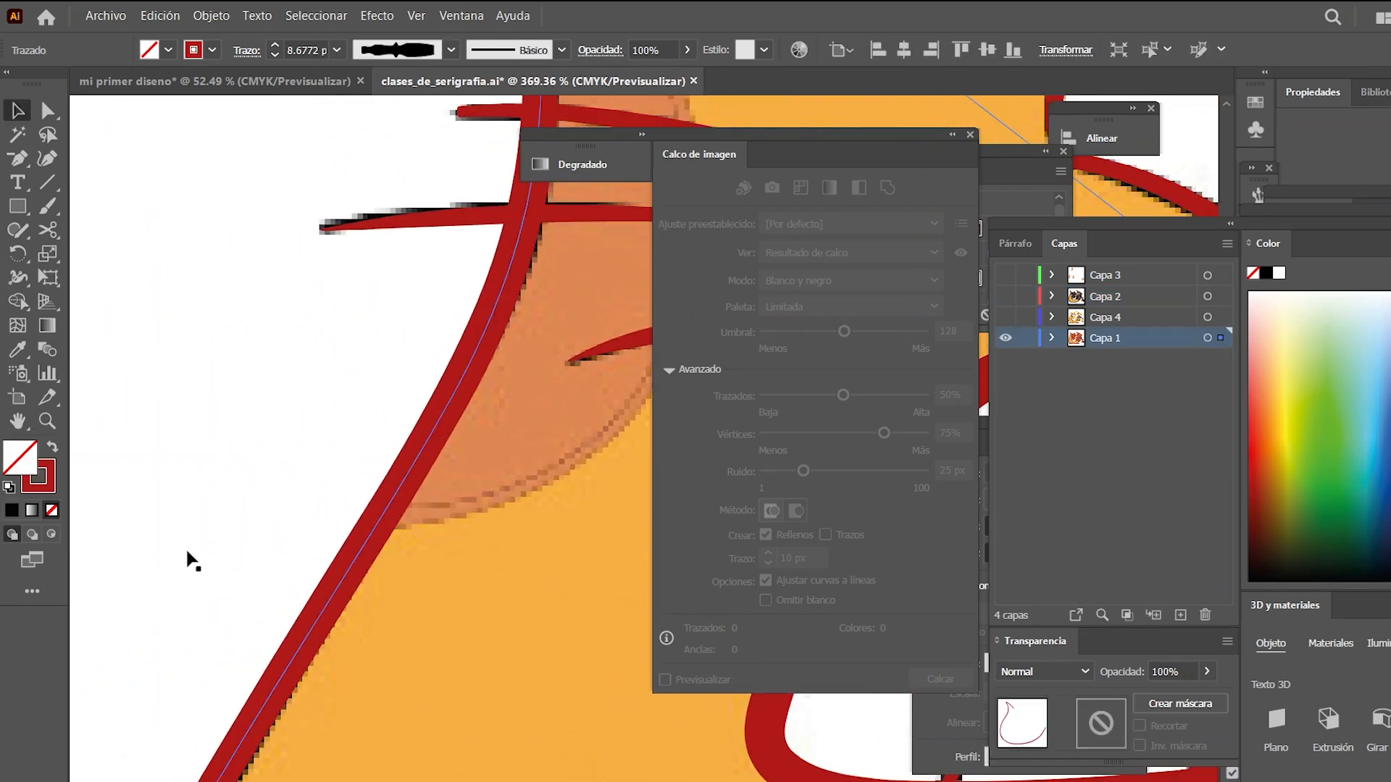
{"action": "left_click", "coordinate": [52, 478]}
{"action": "key", "text": "z"}
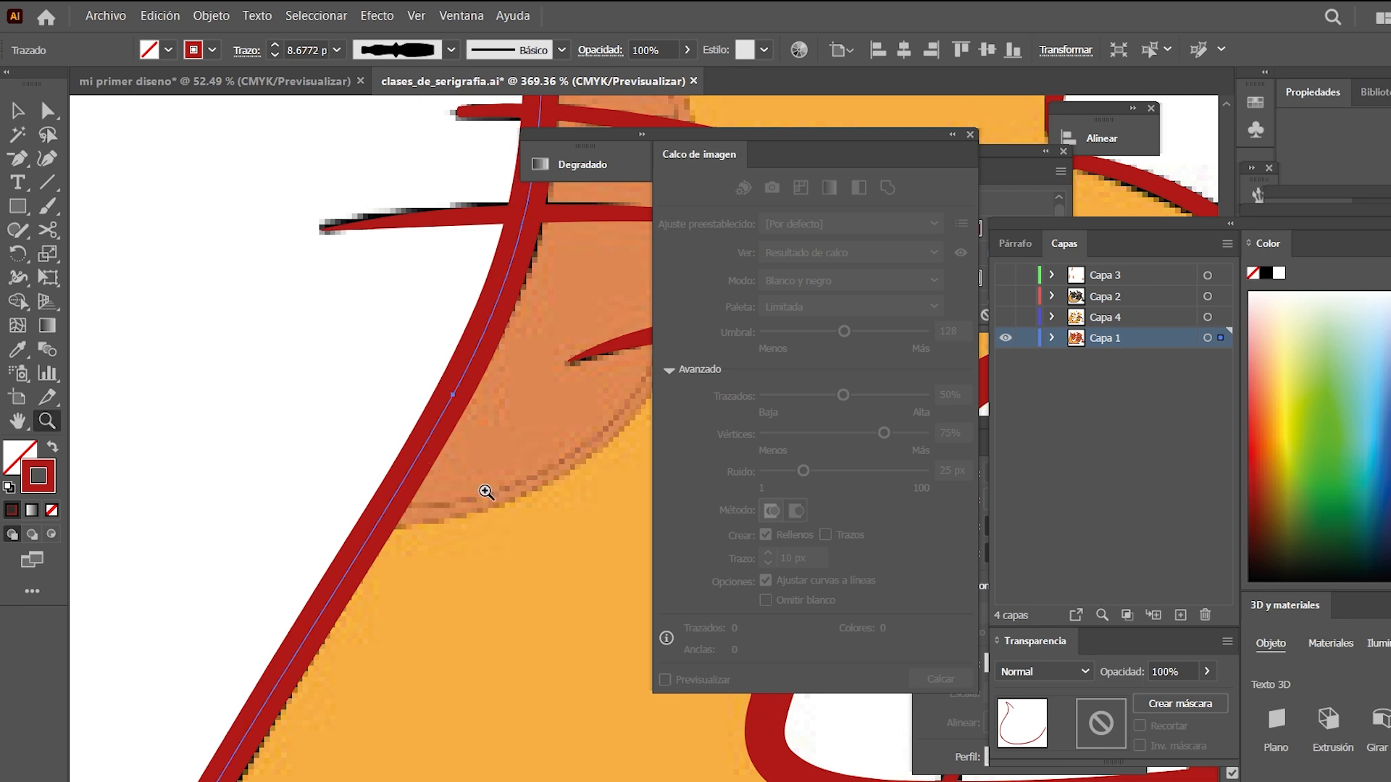
{"action": "mouse_move", "coordinate": [486, 492]}
{"action": "left_mouse_down"}
{"action": "mouse_move", "coordinate": [345, 519]}
{"action": "mouse_move", "coordinate": [311, 398]}
{"action": "mouse_move", "coordinate": [286, 412]}
{"action": "mouse_move", "coordinate": [304, 455]}
{"action": "left_mouse_up"}
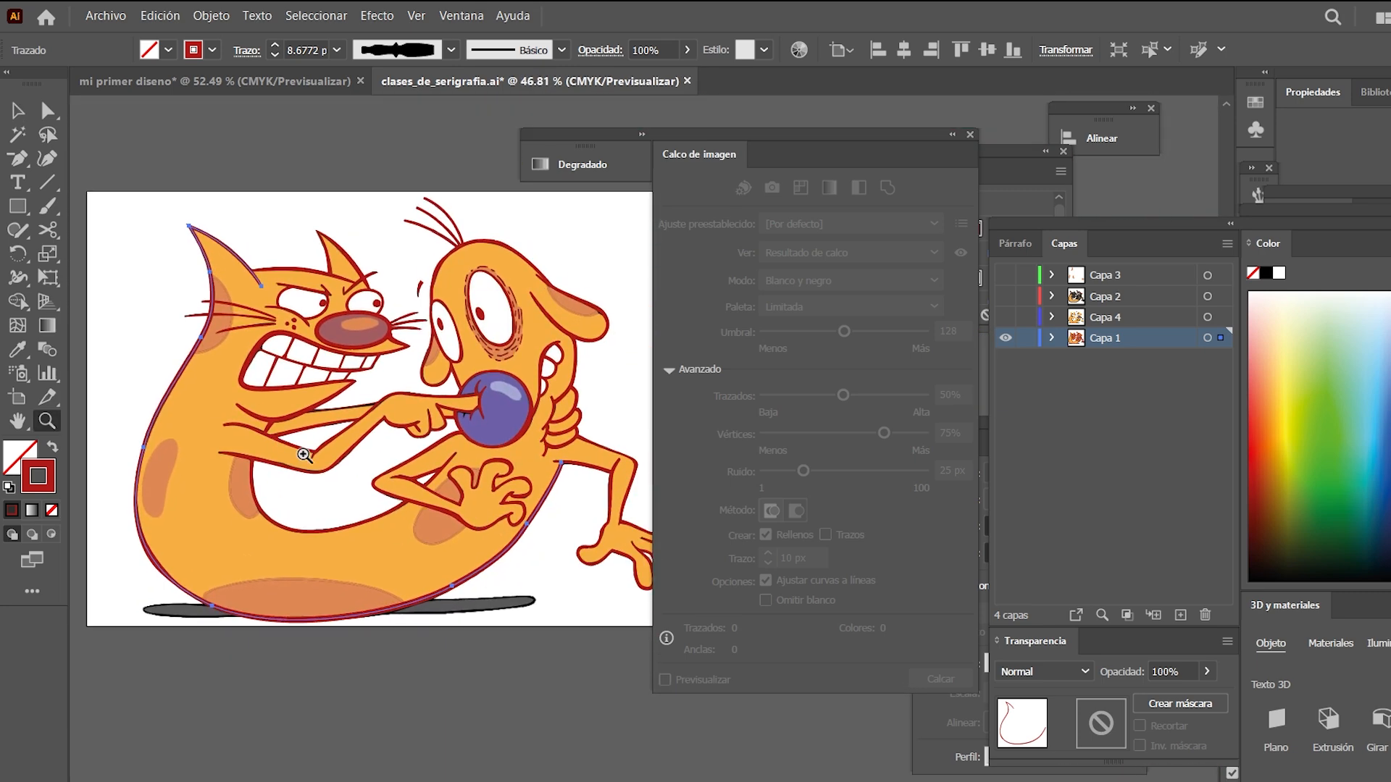
{"action": "left_click", "coordinate": [397, 352], "text": "ctrl"}
Create a new layer above Capa 1 and try pasting the outline in place on it
{"action": "left_click", "coordinate": [1181, 614]}
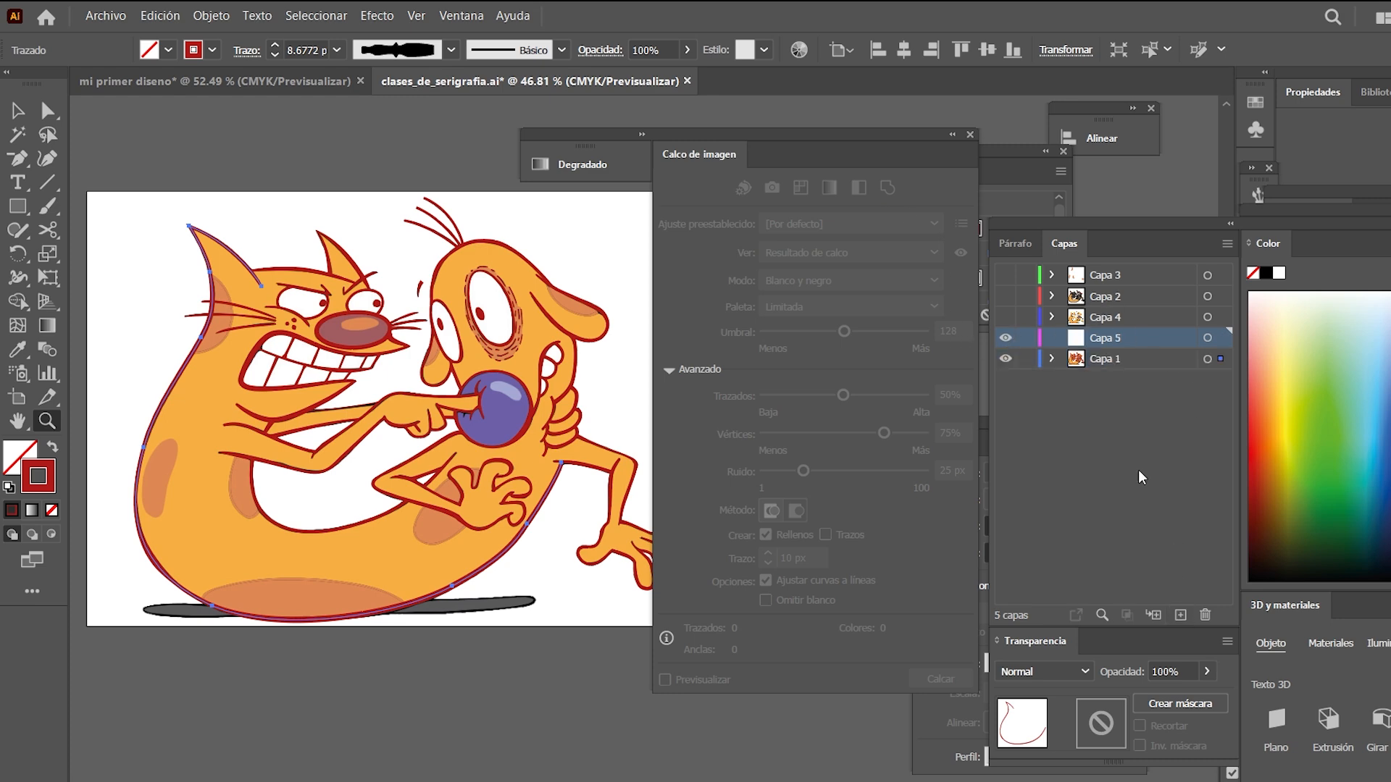
{"action": "left_click", "coordinate": [1005, 359]}
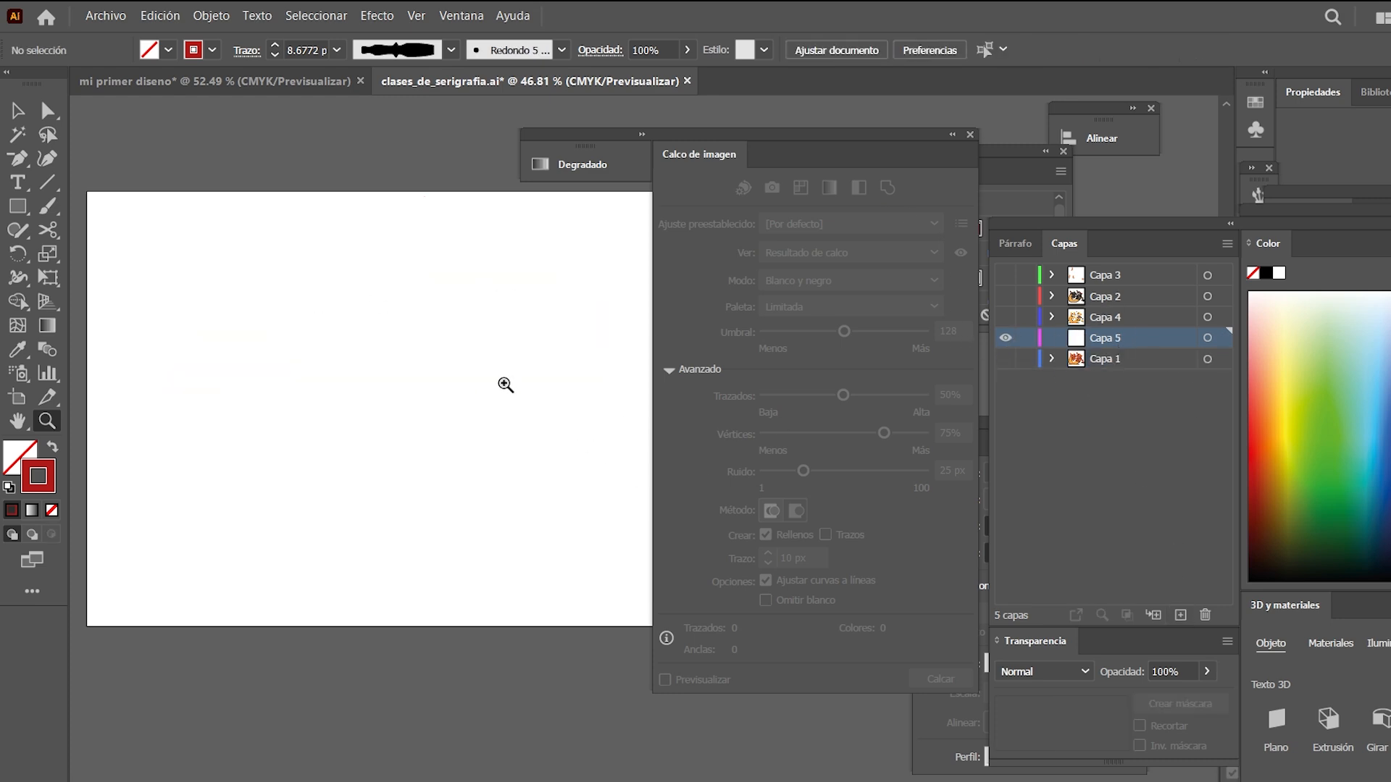
{"action": "key", "text": "ctrl+f"}
{"action": "key", "text": "ctrl+z"}
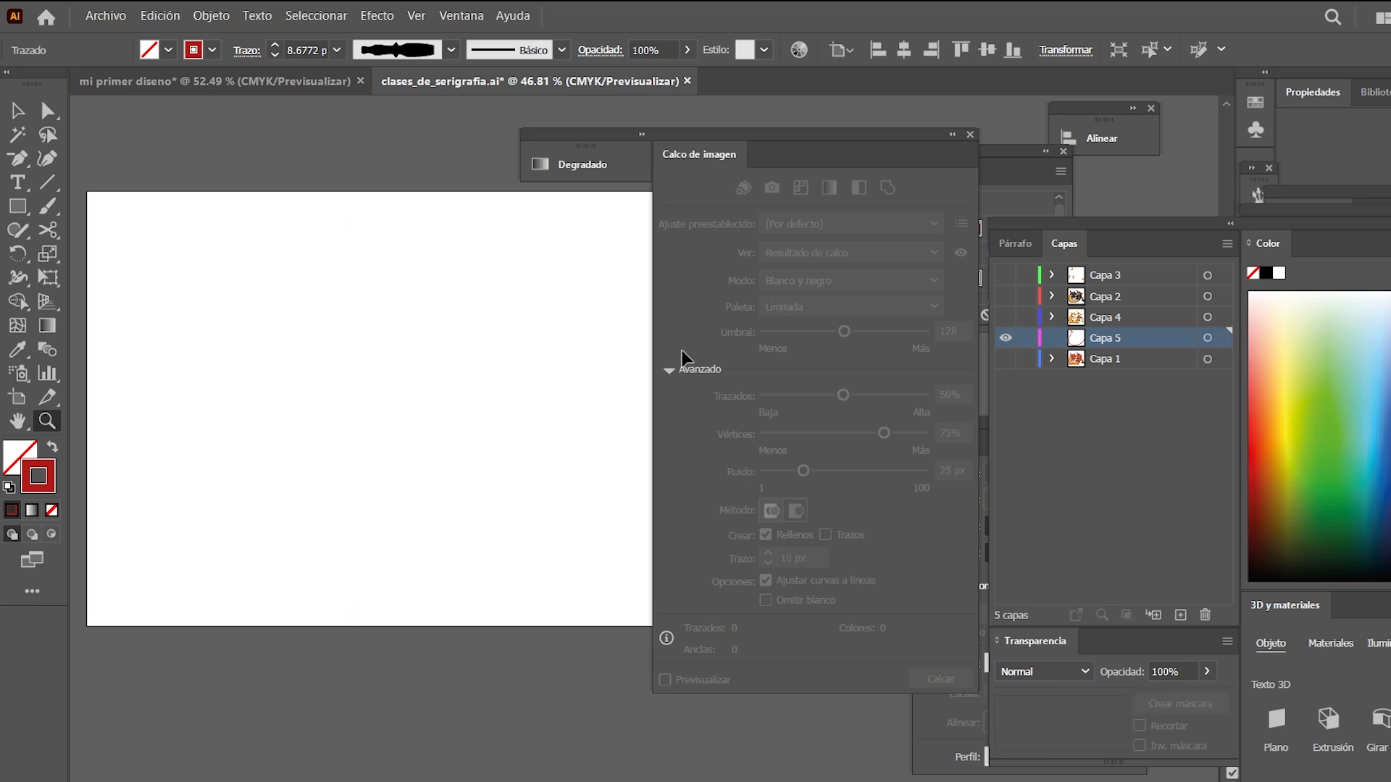
Show Capa 1 and copy all its traced paths, leaving out the reference image
{"action": "left_click", "coordinate": [1007, 359]}
{"action": "left_click", "coordinate": [1208, 359]}
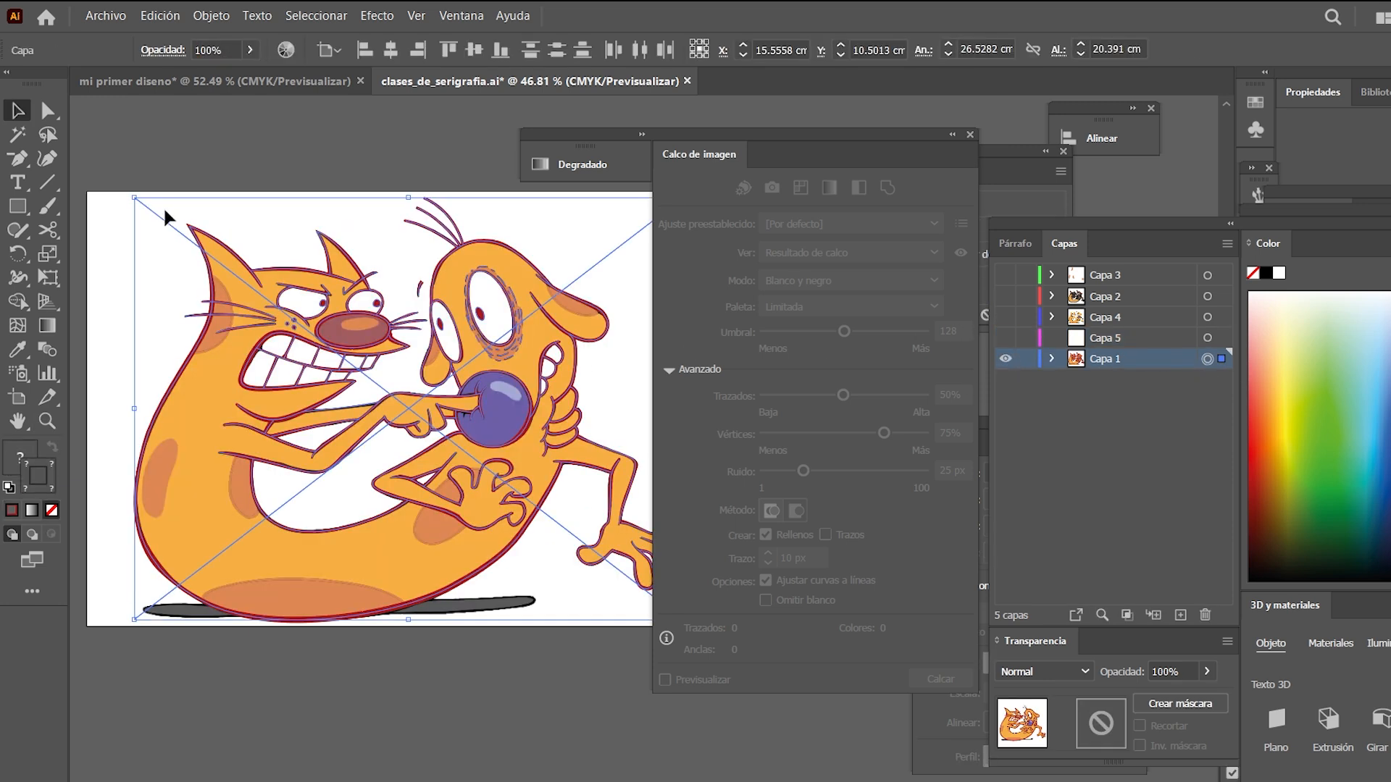
{"action": "key", "text": "v"}
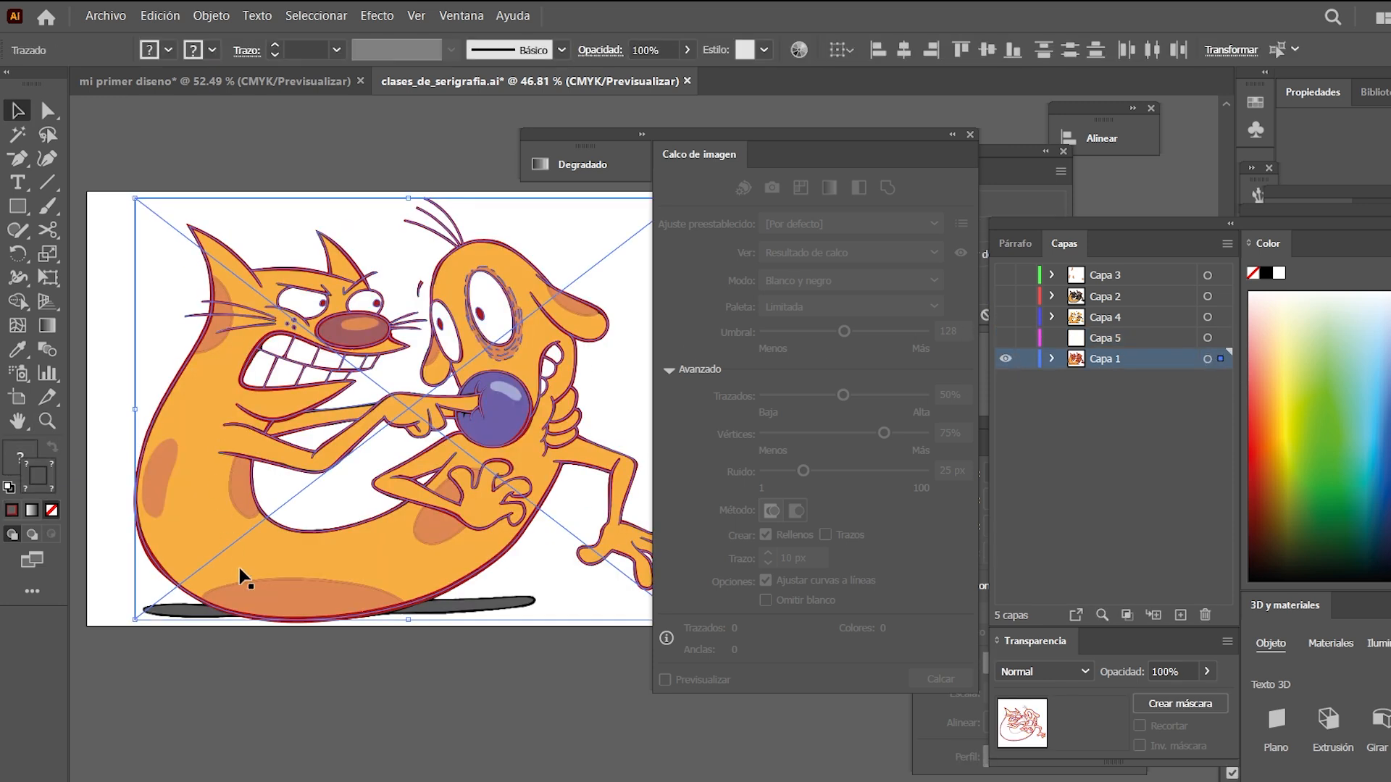
{"action": "left_click", "coordinate": [1047, 359]}
{"action": "left_click_drag", "start_coordinate": [1223, 310], "coordinate": [1231, 279]}
{"action": "left_click", "coordinate": [1051, 359]}
{"action": "key", "text": "ctrl"}
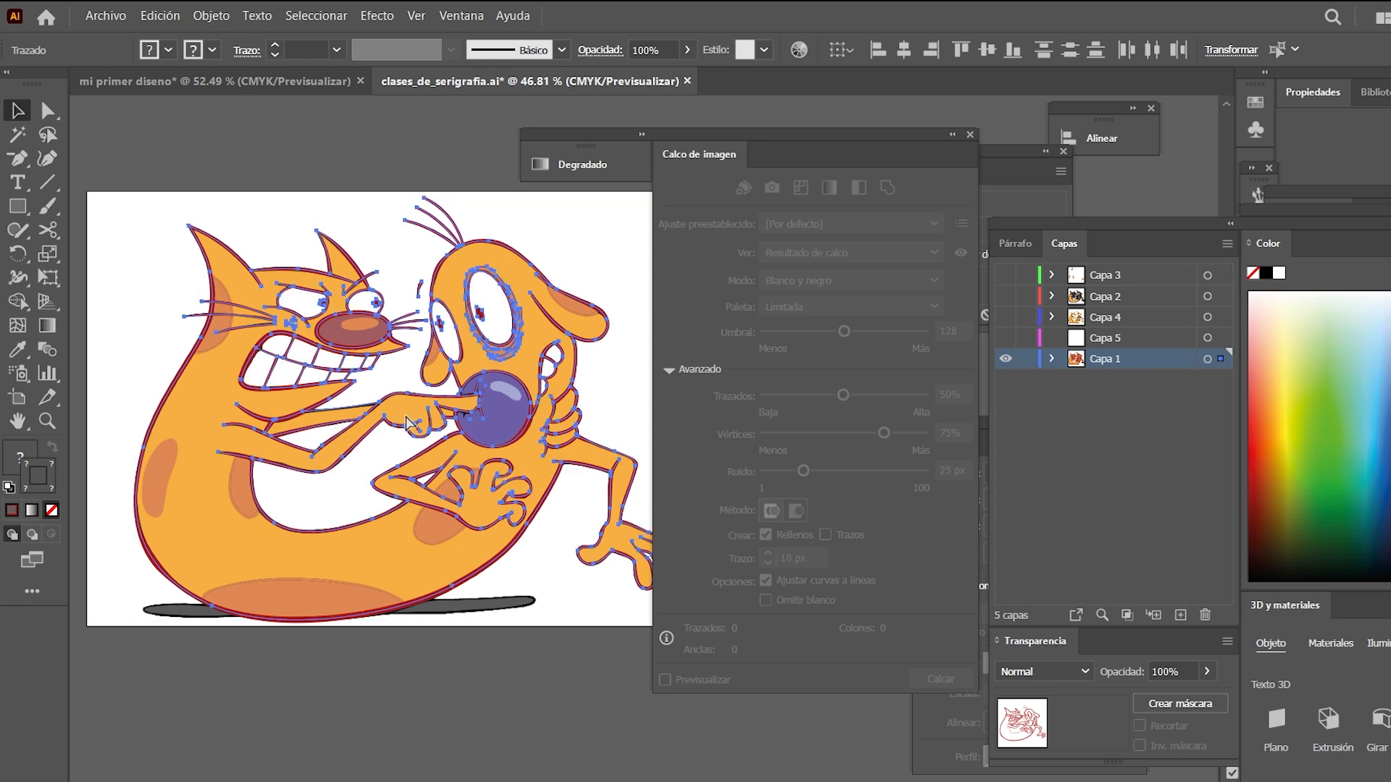
{"action": "left_click", "coordinate": [234, 422]}
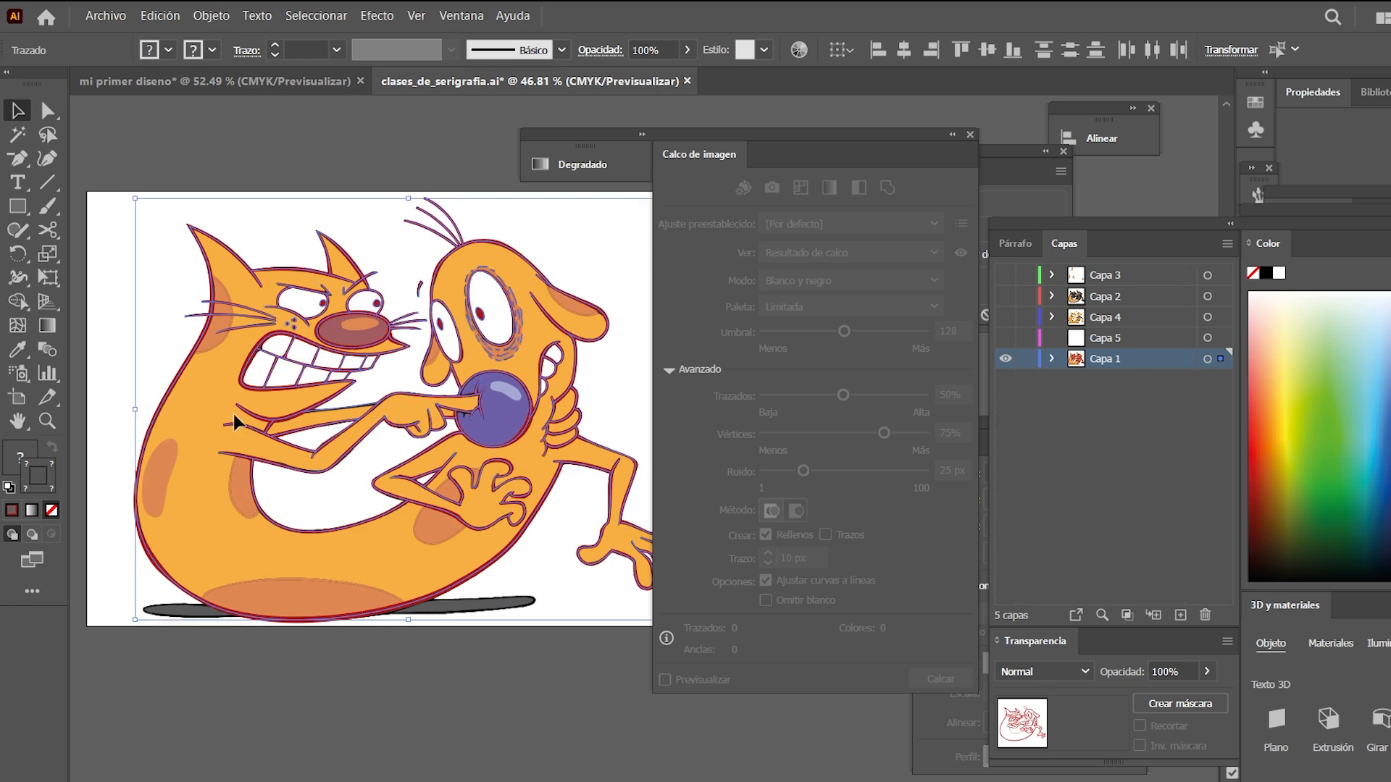
Hide Capa 1 and paste the copied linework in place on Capa 5
{"action": "left_click", "coordinate": [1005, 357]}
{"action": "left_click", "coordinate": [1108, 340]}
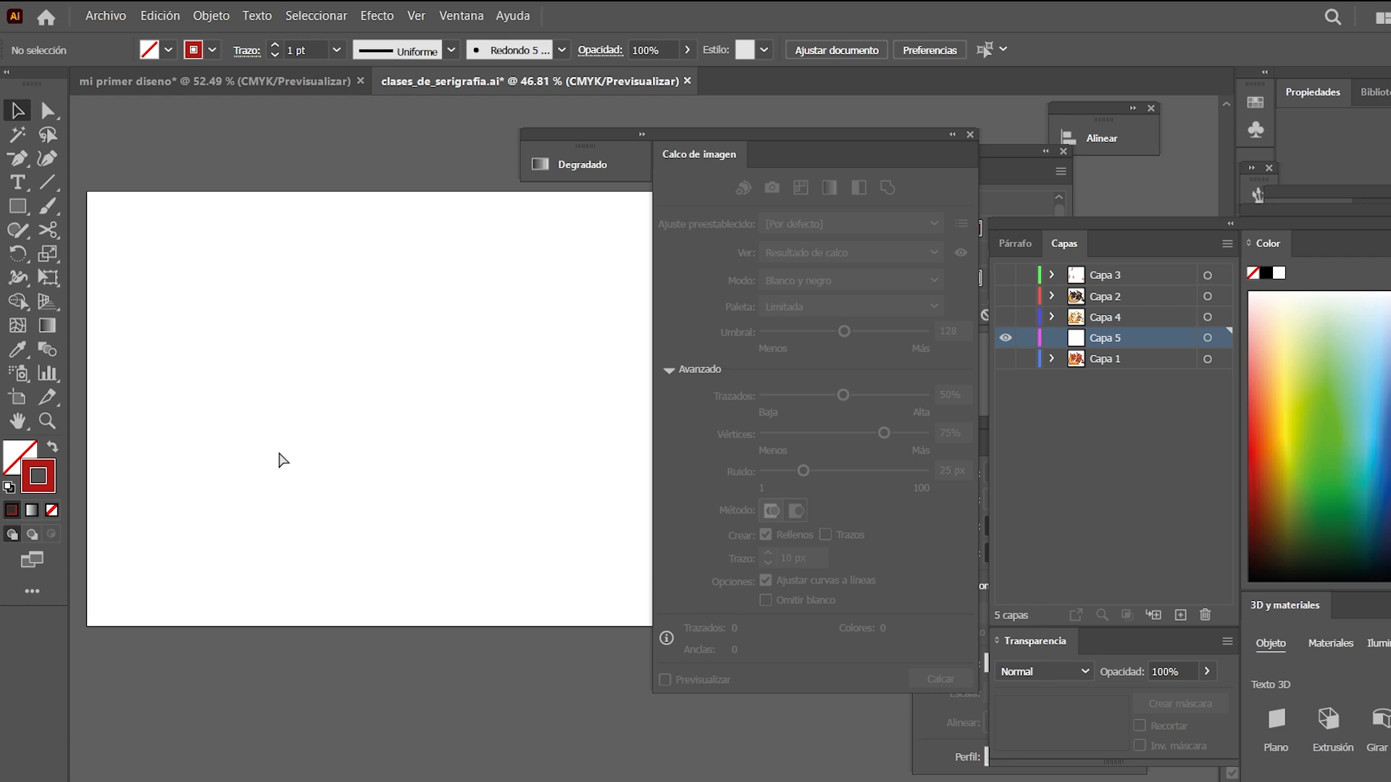
{"action": "key", "text": "ctrl+f"}
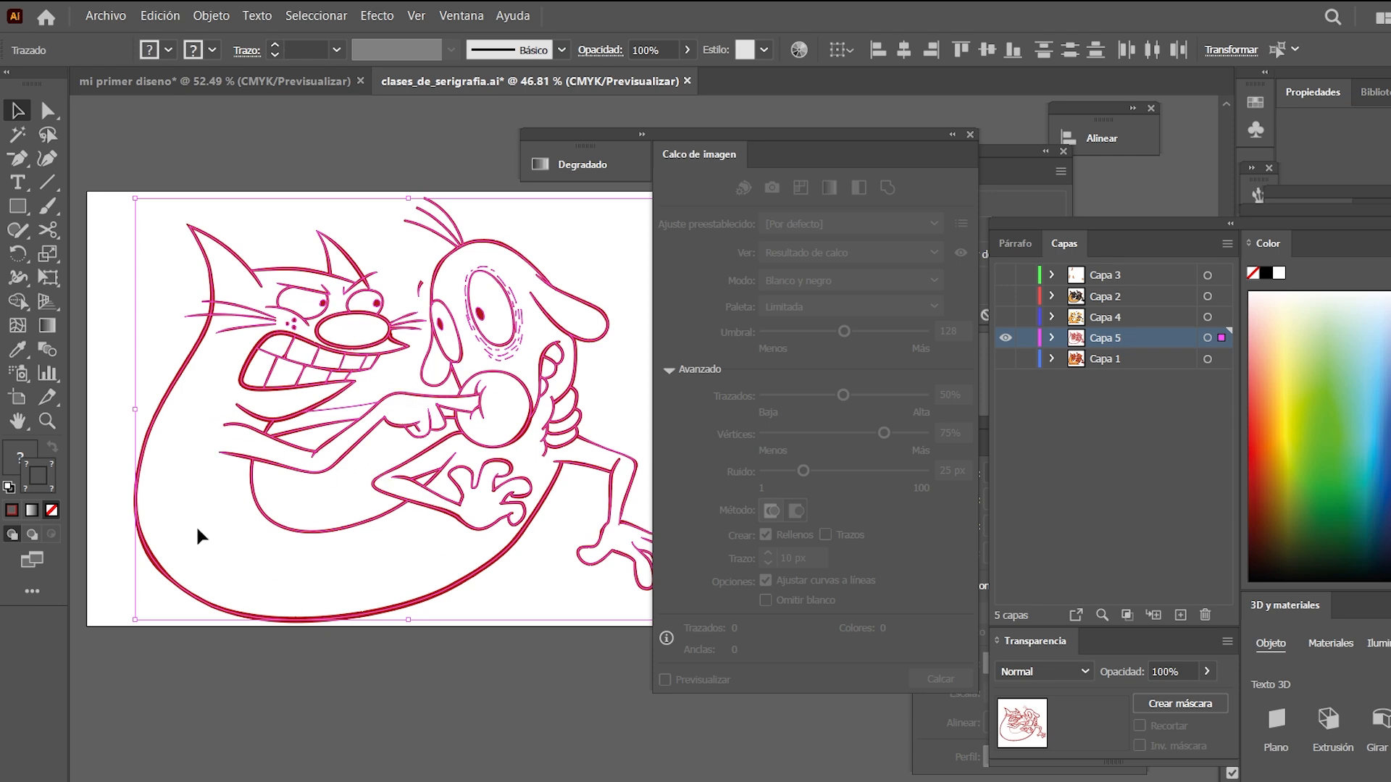
Expand the appearance of all the pasted linework on Capa 5
{"action": "left_click_drag", "start_coordinate": [398, 488], "coordinate": [413, 539]}
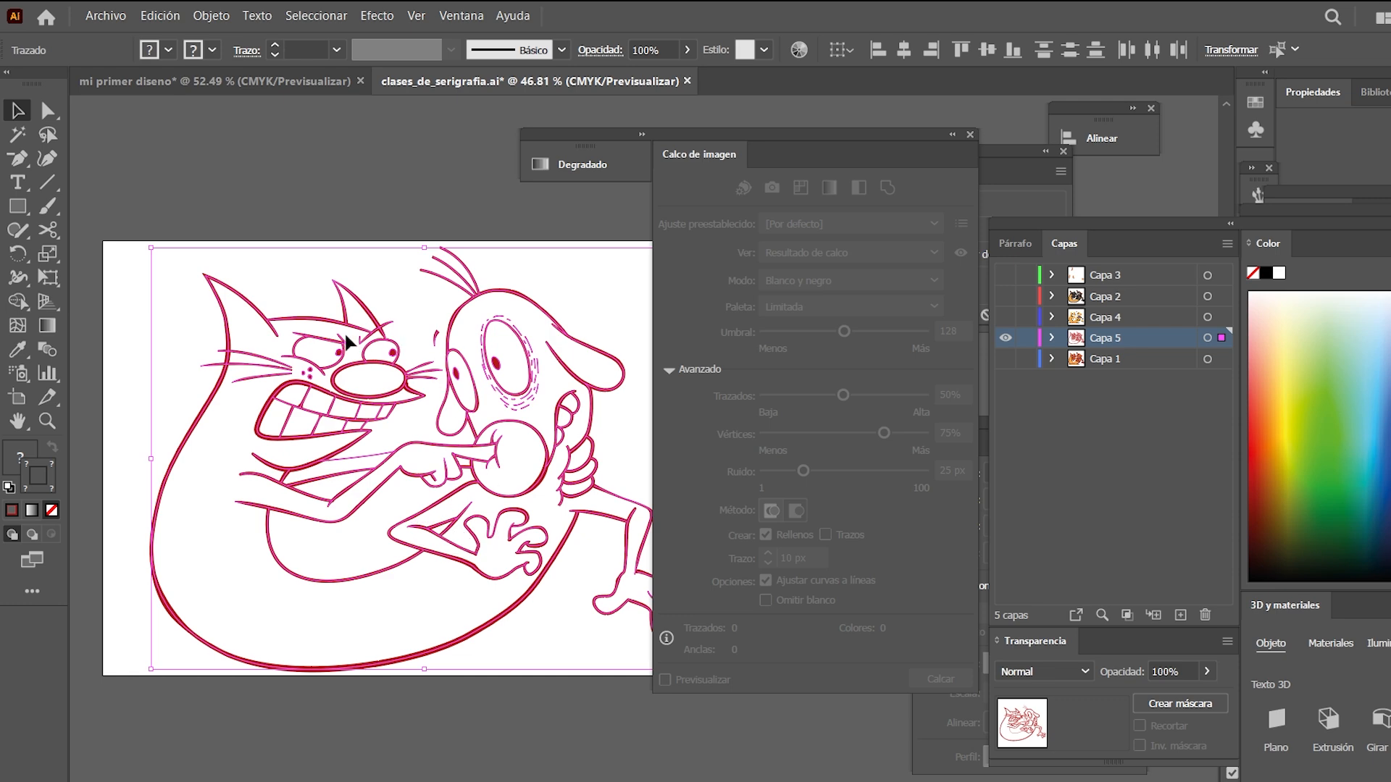
{"action": "scroll", "coordinate": [270, 333], "scroll_direction": "down", "scroll_amount": 1}
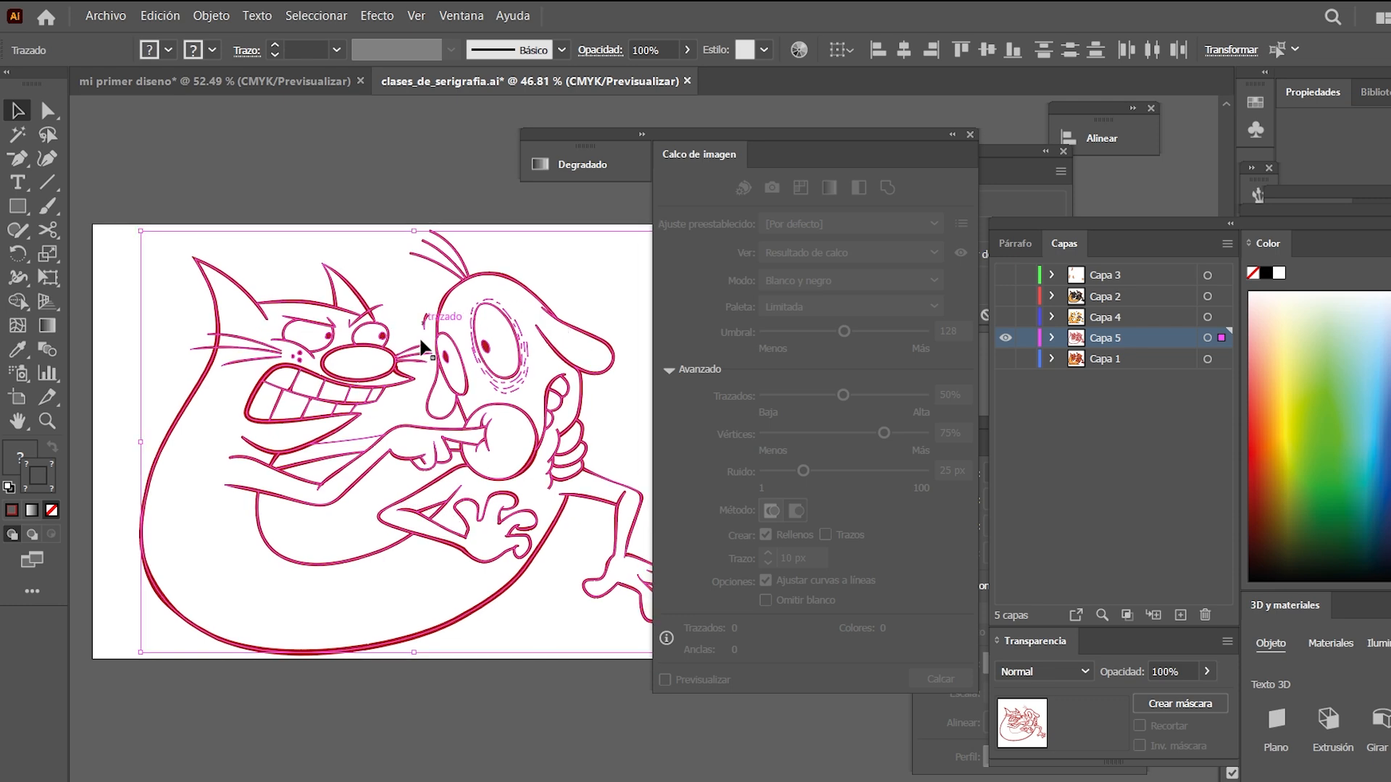
{"action": "left_click", "coordinate": [220, 17]}
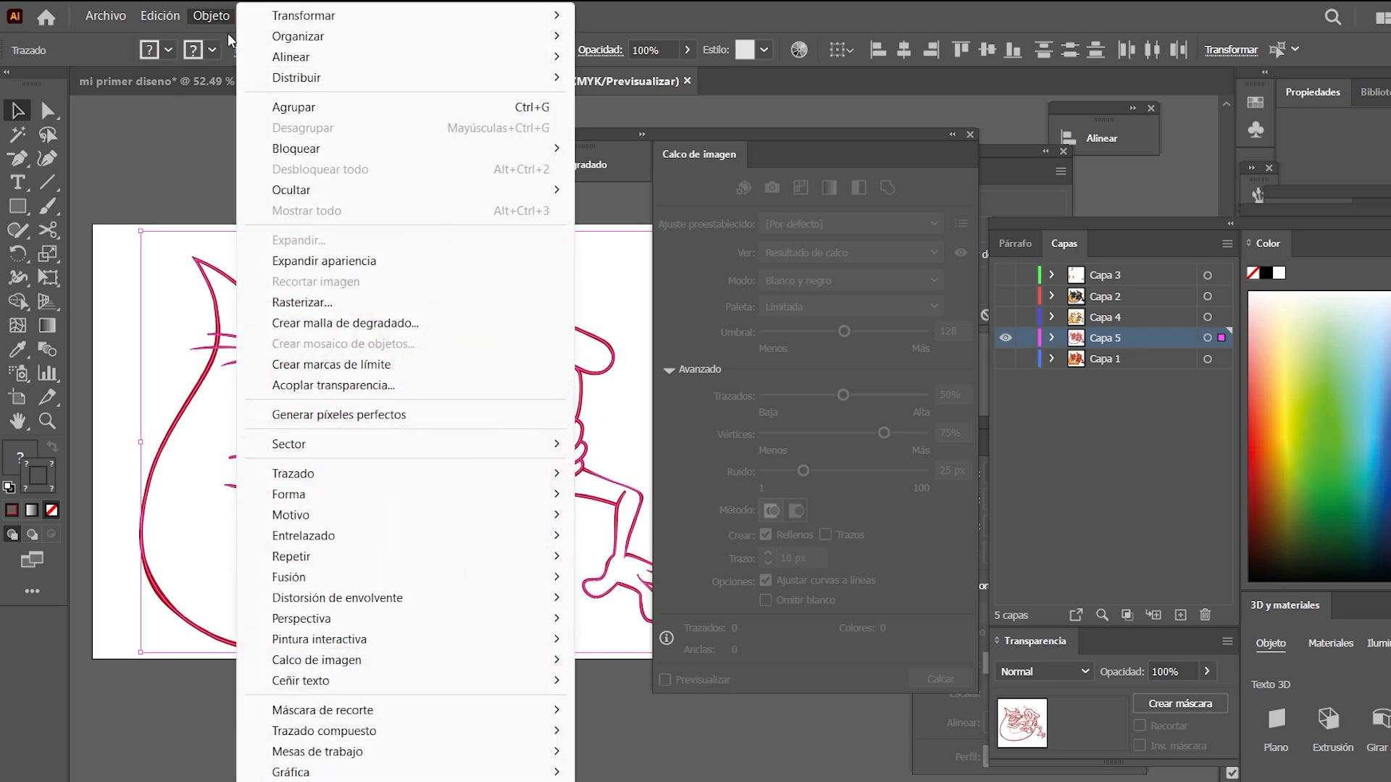
{"action": "left_click", "coordinate": [406, 273]}
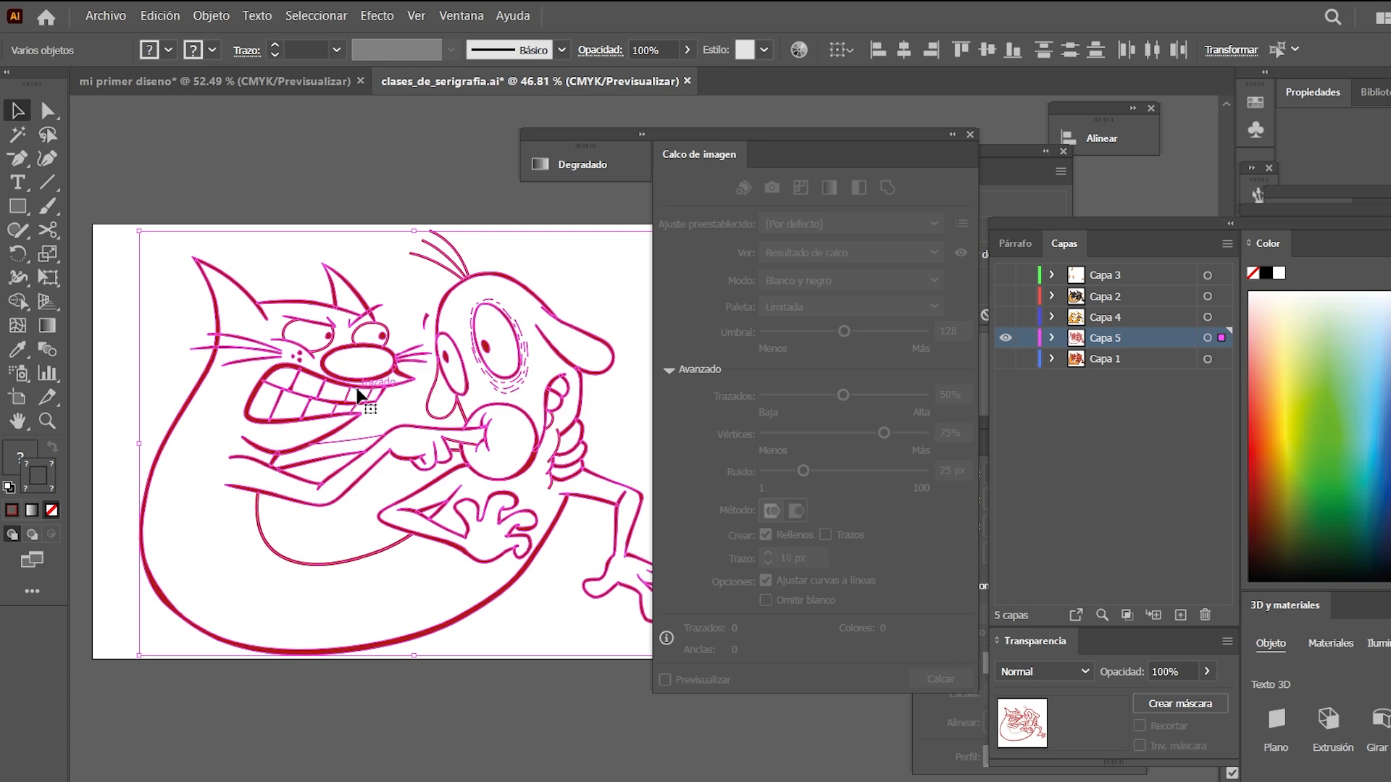
Switch to outline view and inspect the contours around the cat's eyes and nose up close
{"action": "key", "text": "z"}
{"action": "left_click_drag", "start_coordinate": [341, 309], "coordinate": [432, 391]}
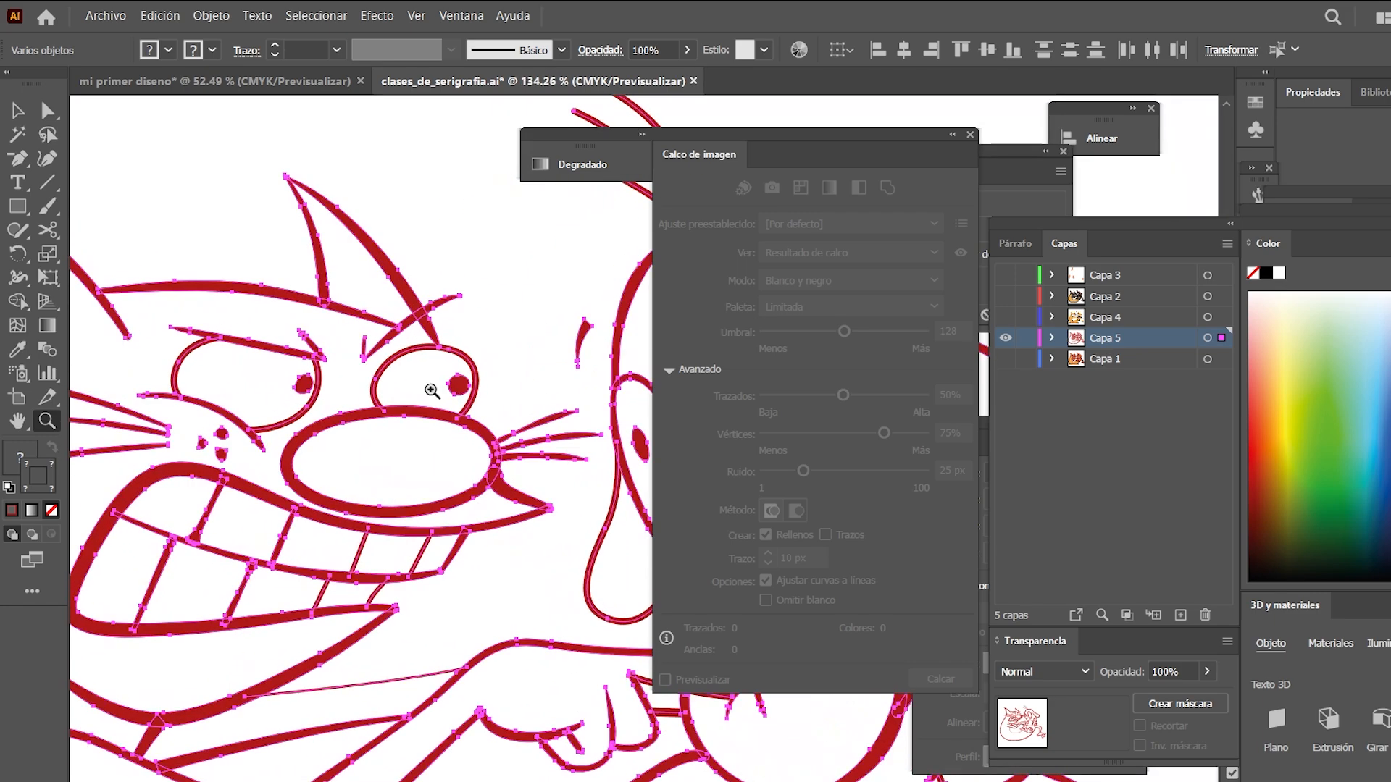
{"action": "left_click", "coordinate": [267, 392]}
{"action": "key", "text": "ctrl+y"}
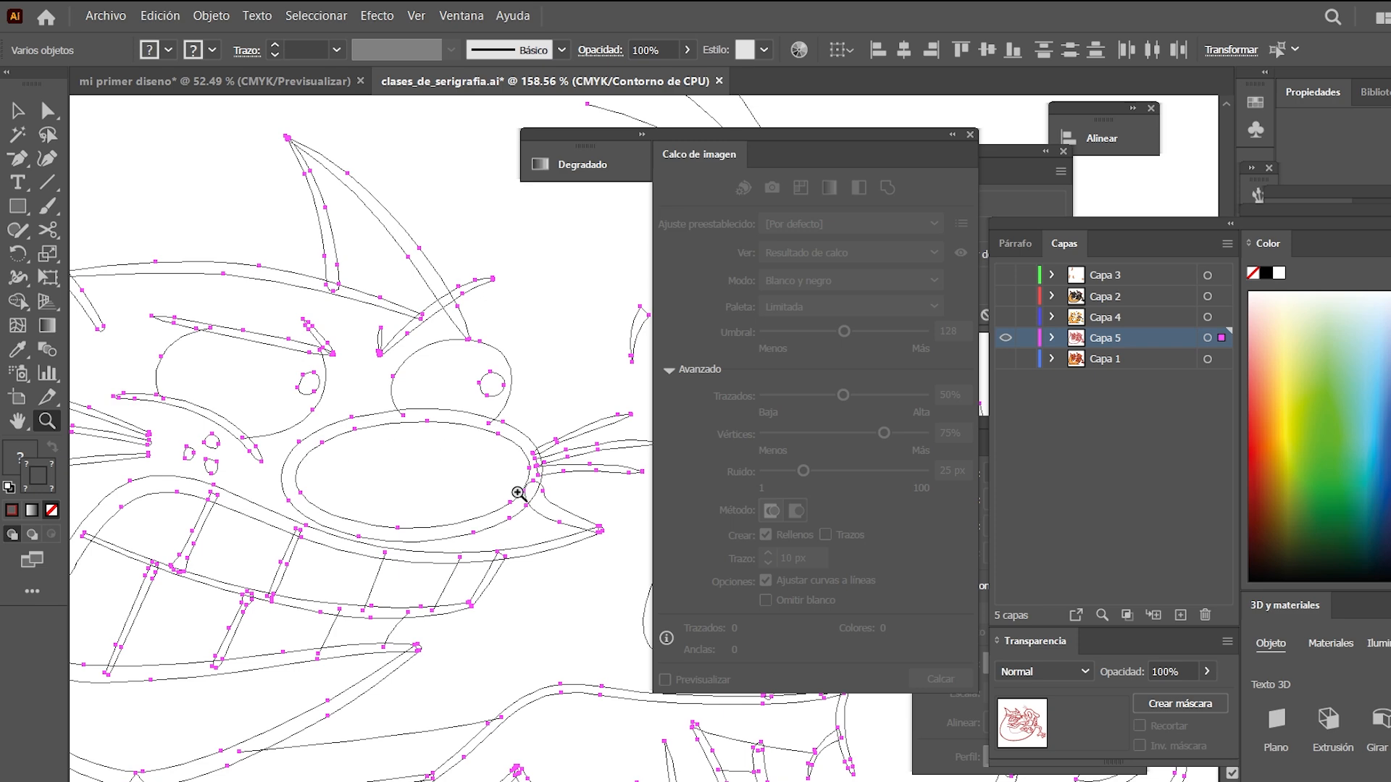
{"action": "left_click", "coordinate": [456, 389]}
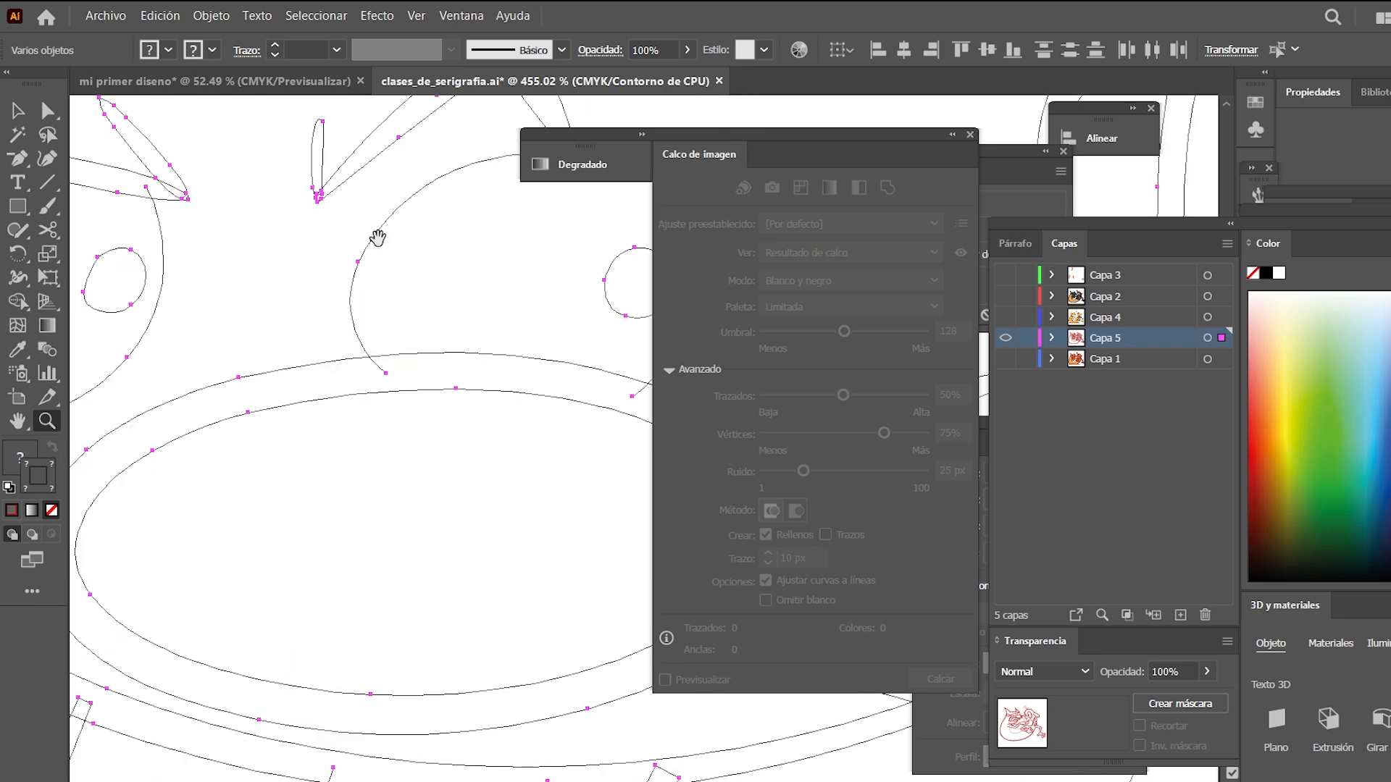
{"action": "left_click", "coordinate": [451, 342]}
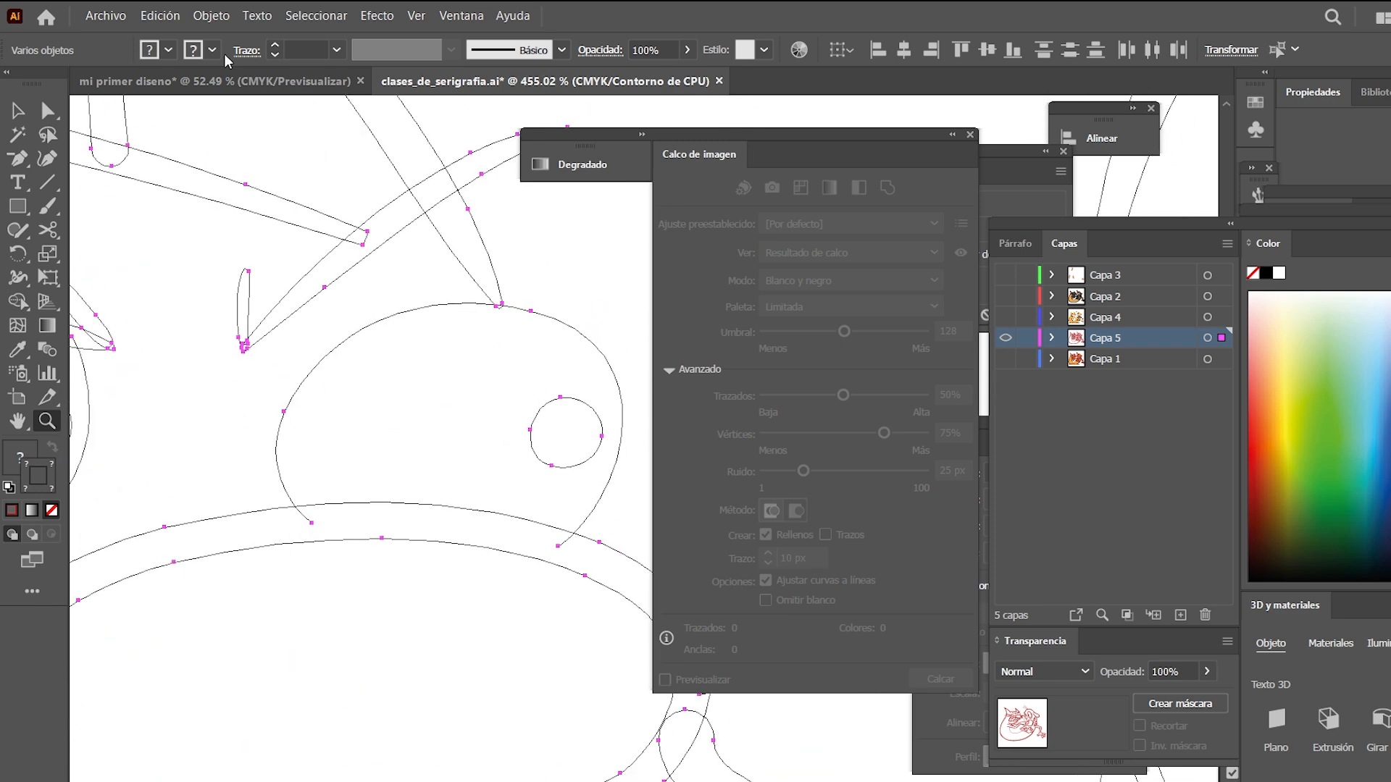
Expand all the selected linework on Capa 5 with both Relleno and Trazo enabled
{"action": "left_click", "coordinate": [211, 15]}
{"action": "left_click", "coordinate": [308, 241]}
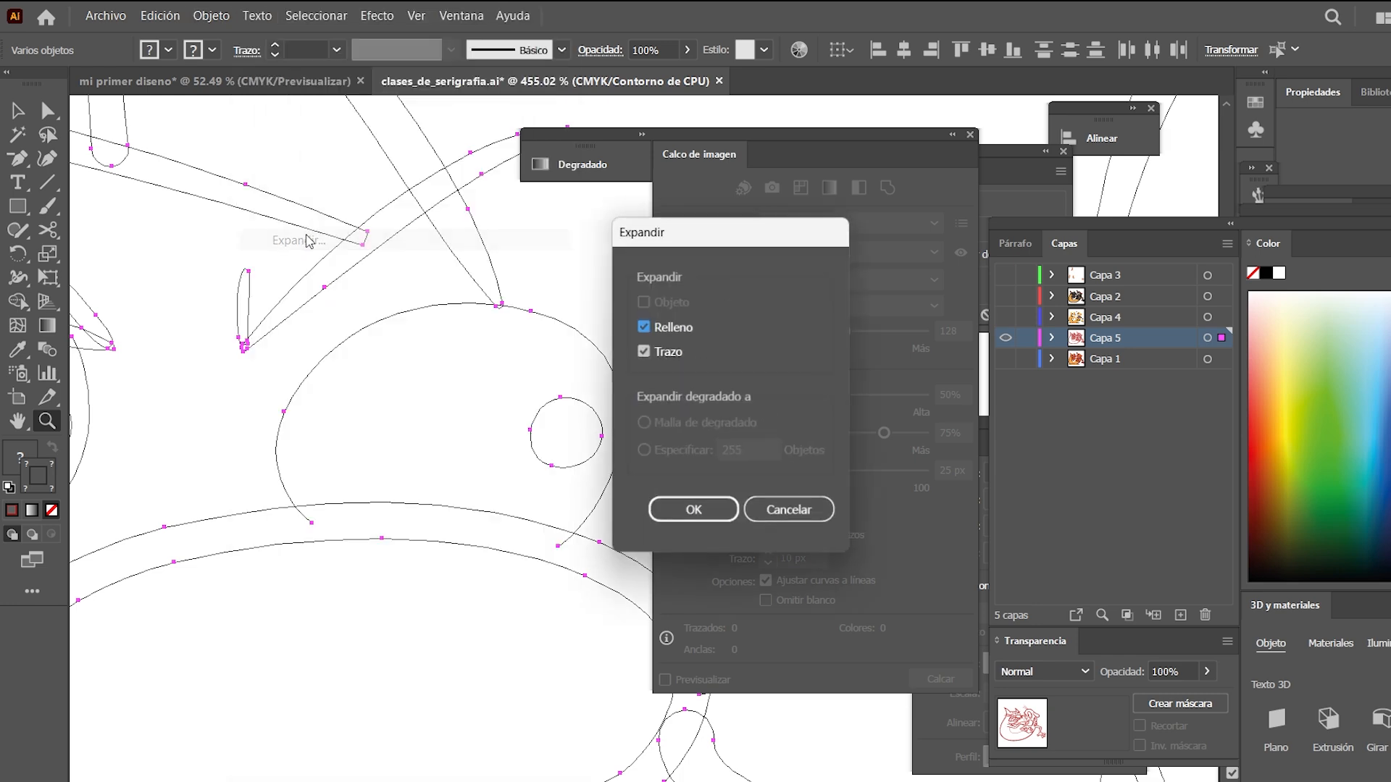
{"action": "left_click", "coordinate": [693, 511]}
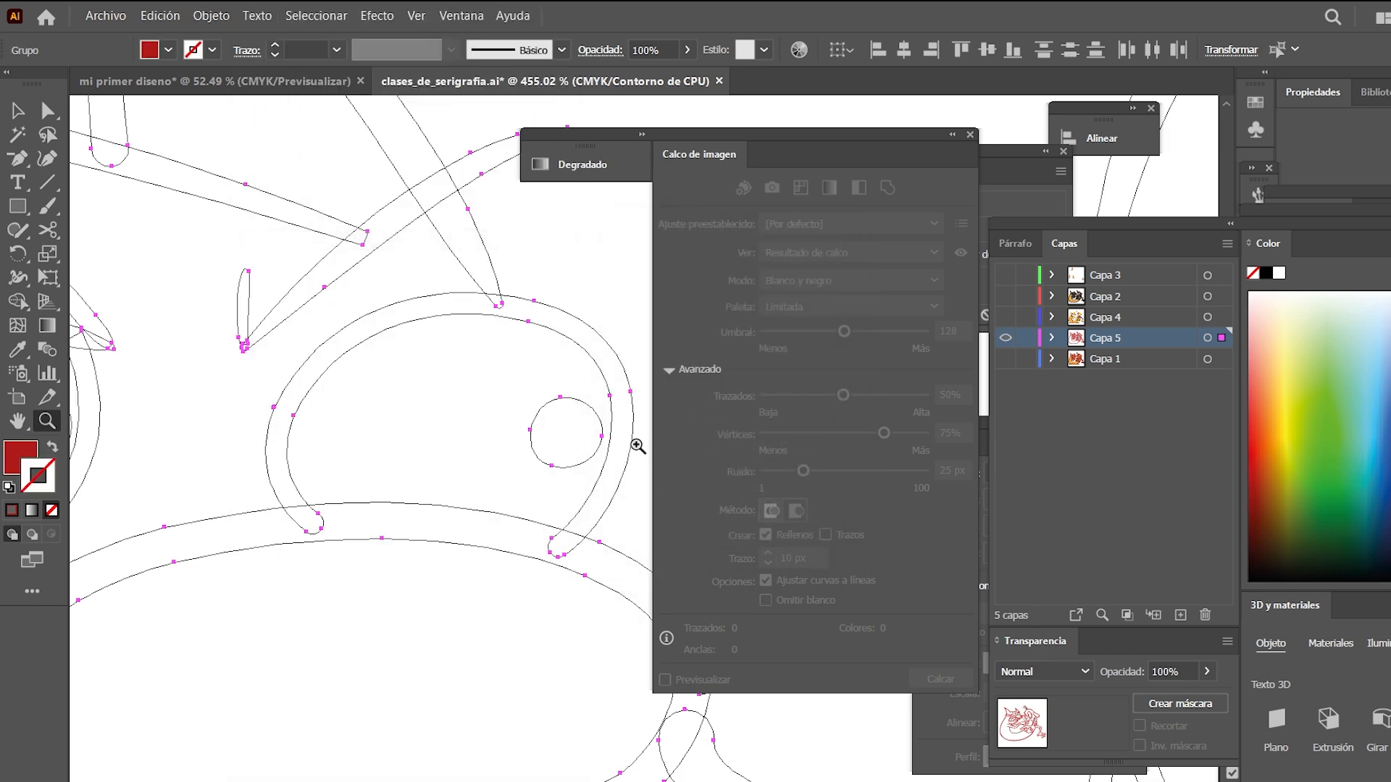
Examine the expanded contours across the whole drawing, from the cat's face to the dog's arms and hands
{"action": "left_click", "coordinate": [563, 553], "text": "alt"}
{"action": "left_click", "coordinate": [562, 552], "text": "alt"}
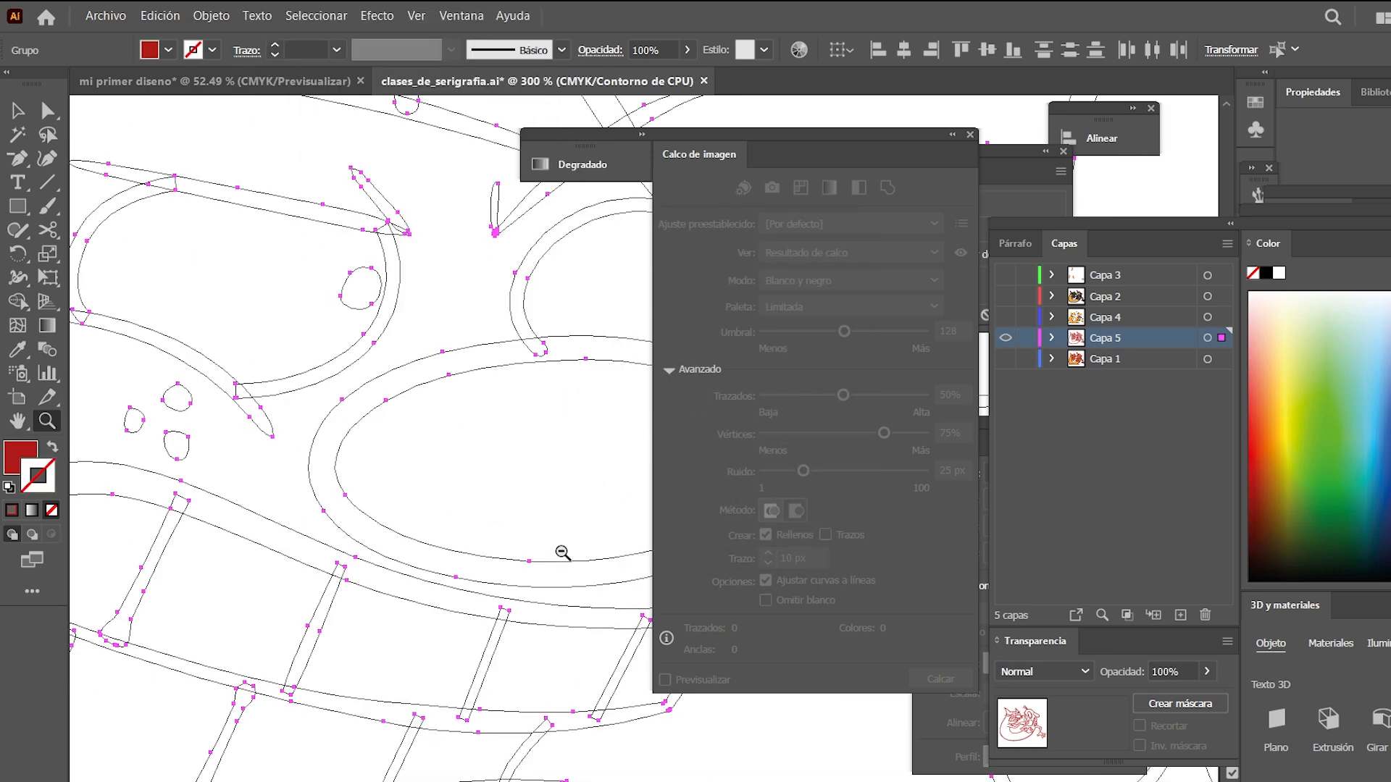
{"action": "left_click", "coordinate": [562, 552], "text": "alt"}
{"action": "left_click", "coordinate": [562, 553], "text": "alt"}
{"action": "left_click_drag", "start_coordinate": [553, 528], "coordinate": [275, 540]}
{"action": "left_click", "coordinate": [487, 536], "text": "alt"}
{"action": "left_click", "coordinate": [489, 534], "text": "alt"}
{"action": "left_click_drag", "start_coordinate": [508, 534], "coordinate": [250, 565]}
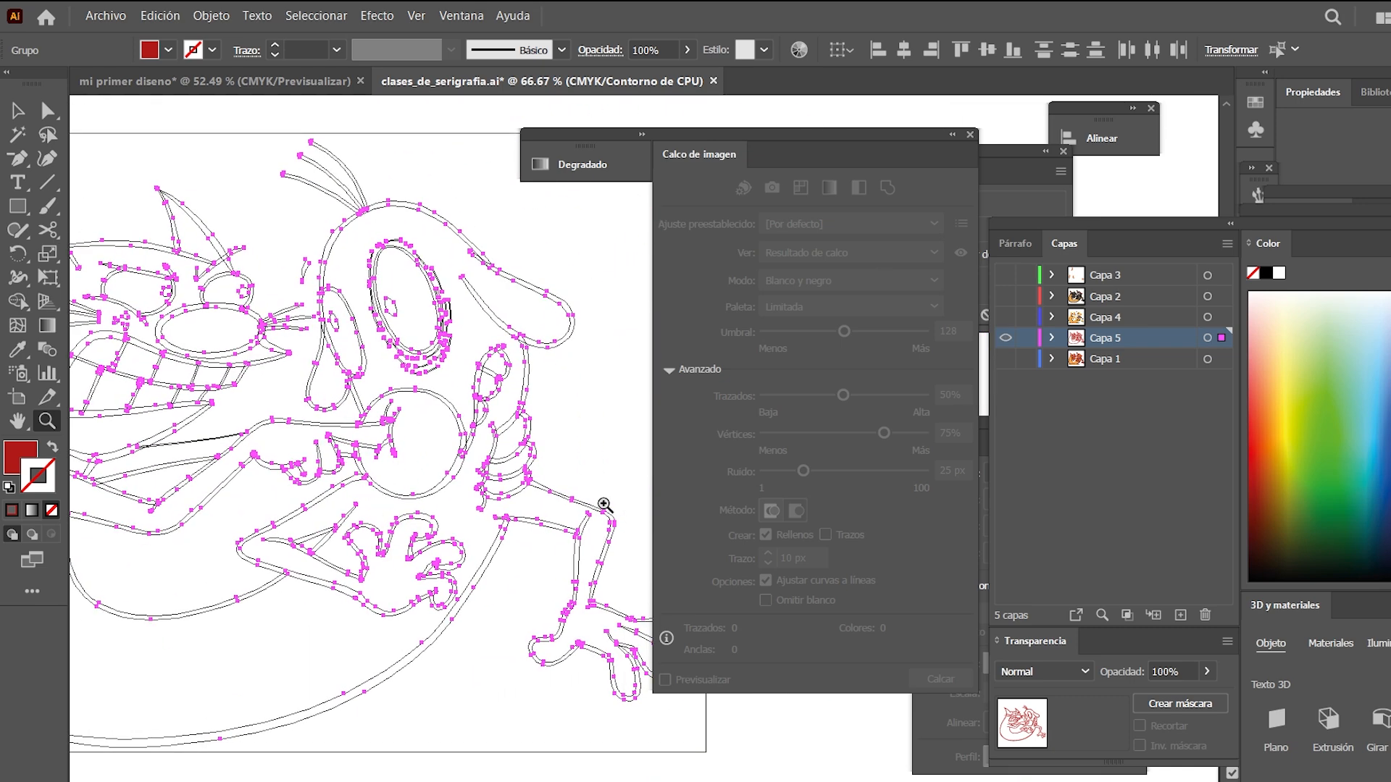
{"action": "left_click_drag", "start_coordinate": [295, 637], "coordinate": [439, 577]}
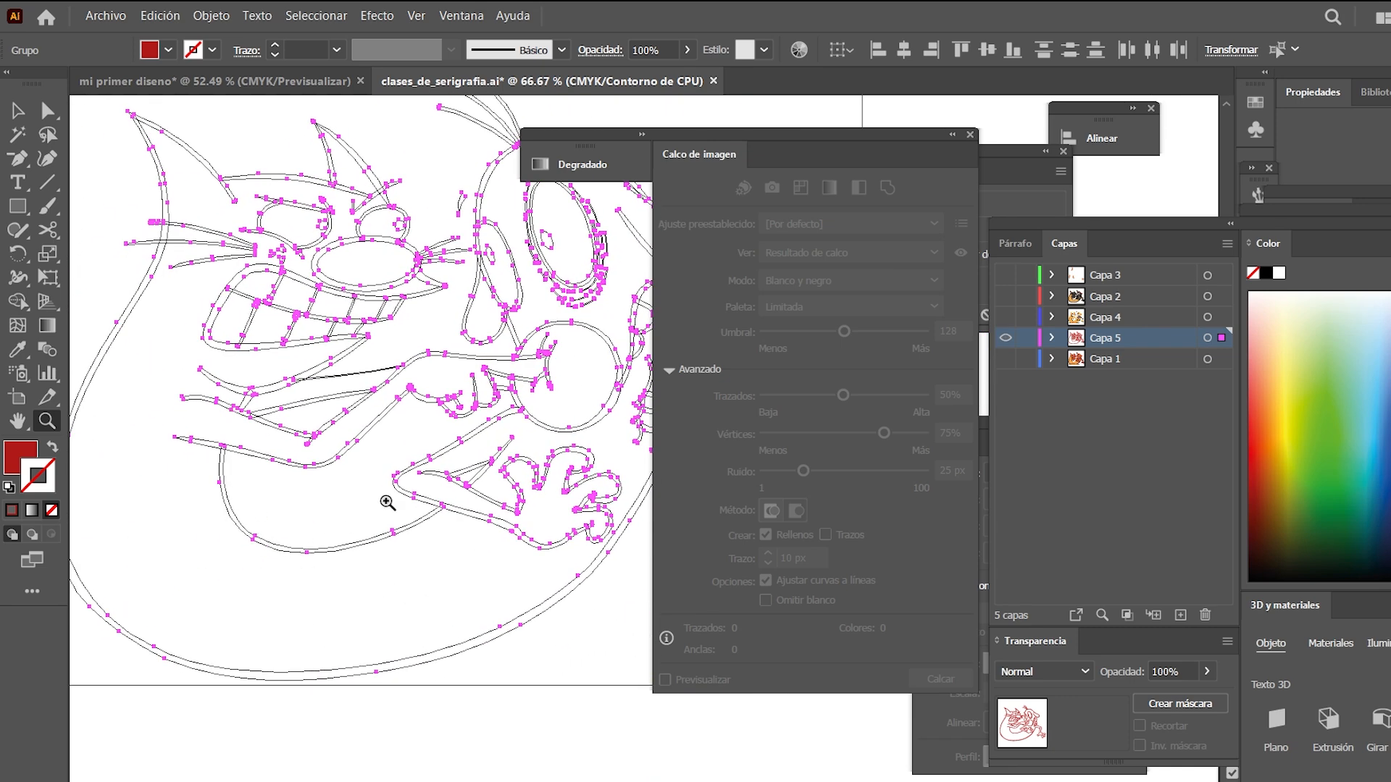
{"action": "left_click_drag", "start_coordinate": [347, 367], "coordinate": [480, 516]}
{"action": "left_click_drag", "start_coordinate": [403, 479], "coordinate": [344, 627]}
{"action": "left_click", "coordinate": [553, 406], "text": "alt"}
{"action": "left_click", "coordinate": [552, 406], "text": "alt"}
{"action": "left_click", "coordinate": [553, 406], "text": "alt"}
{"action": "left_click", "coordinate": [553, 406], "text": "alt"}
{"action": "left_click_drag", "start_coordinate": [546, 469], "coordinate": [181, 581]}
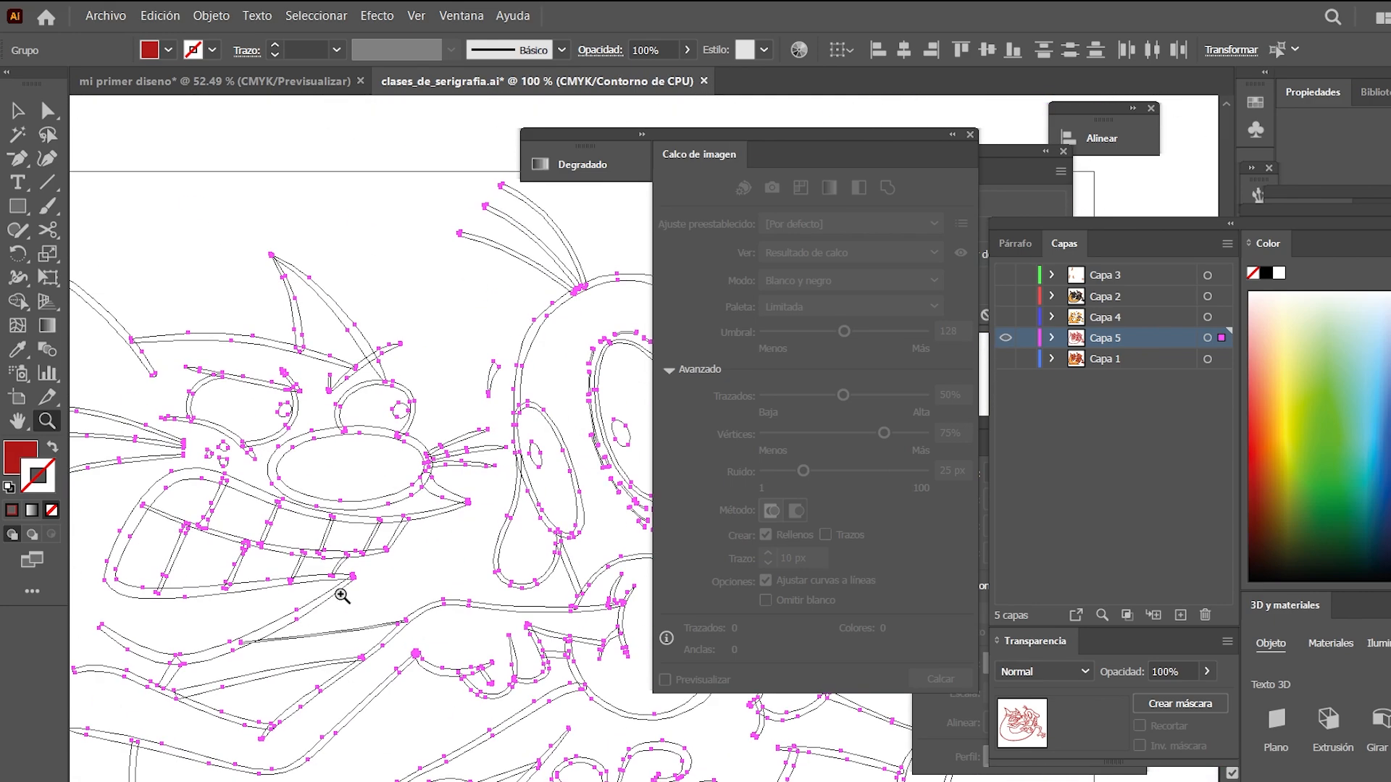
{"action": "left_click_drag", "start_coordinate": [456, 679], "coordinate": [303, 498]}
{"action": "left_click", "coordinate": [496, 446], "text": "alt"}
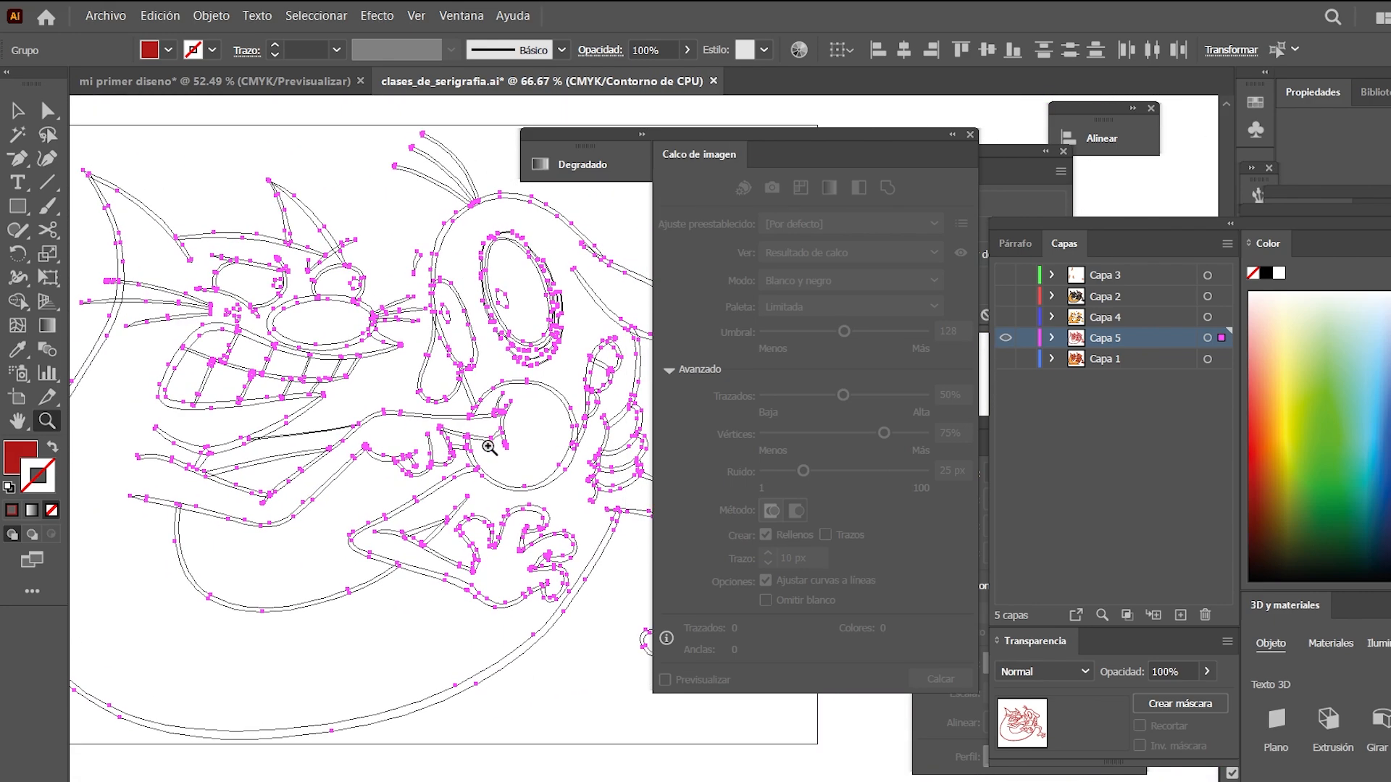
{"action": "left_click_drag", "start_coordinate": [521, 431], "coordinate": [466, 490]}
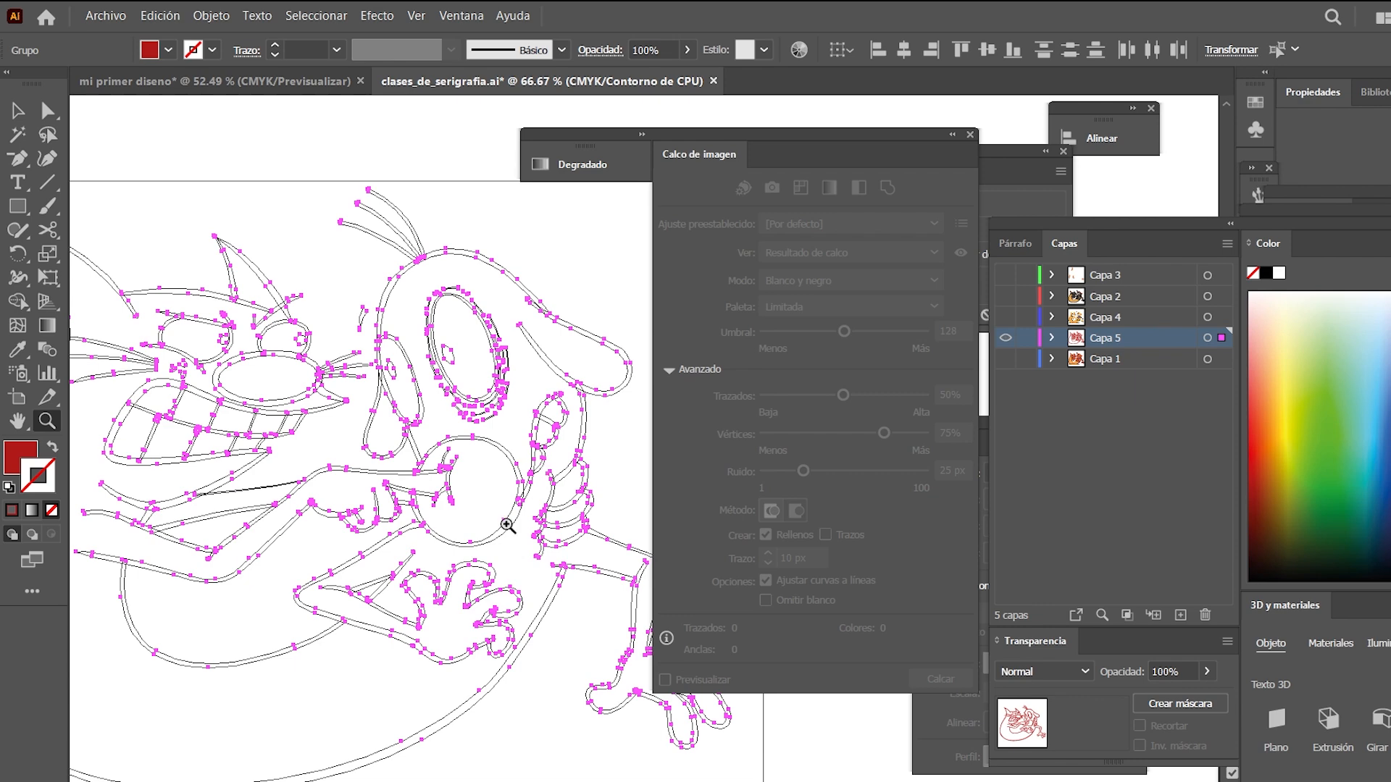
{"action": "left_click_drag", "start_coordinate": [397, 394], "coordinate": [497, 339]}
{"action": "left_click", "coordinate": [543, 403], "text": "alt"}
{"action": "left_click_drag", "start_coordinate": [556, 454], "coordinate": [463, 468]}
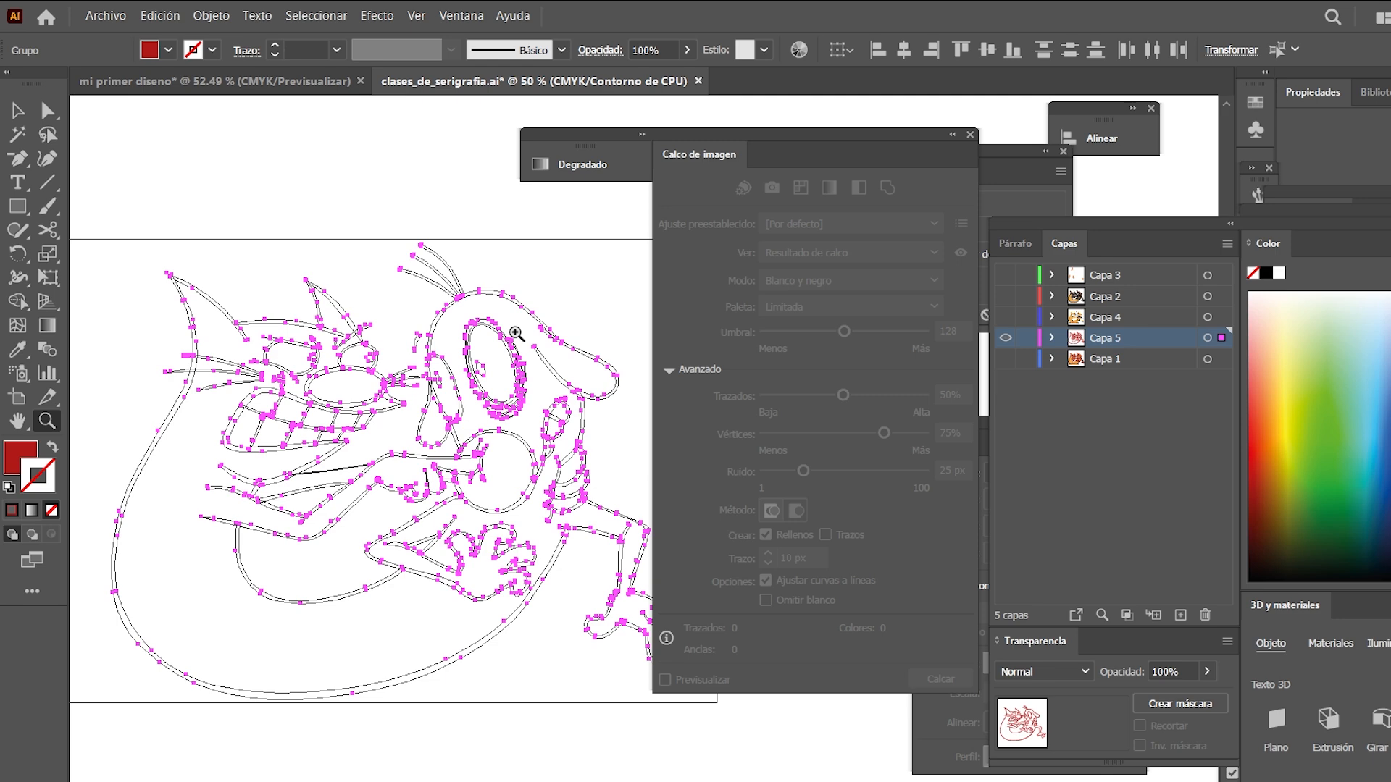
Show the Buscatrazos (Pathfinder) panel and check its entry among the available windows
{"action": "key", "text": "ctrl"}
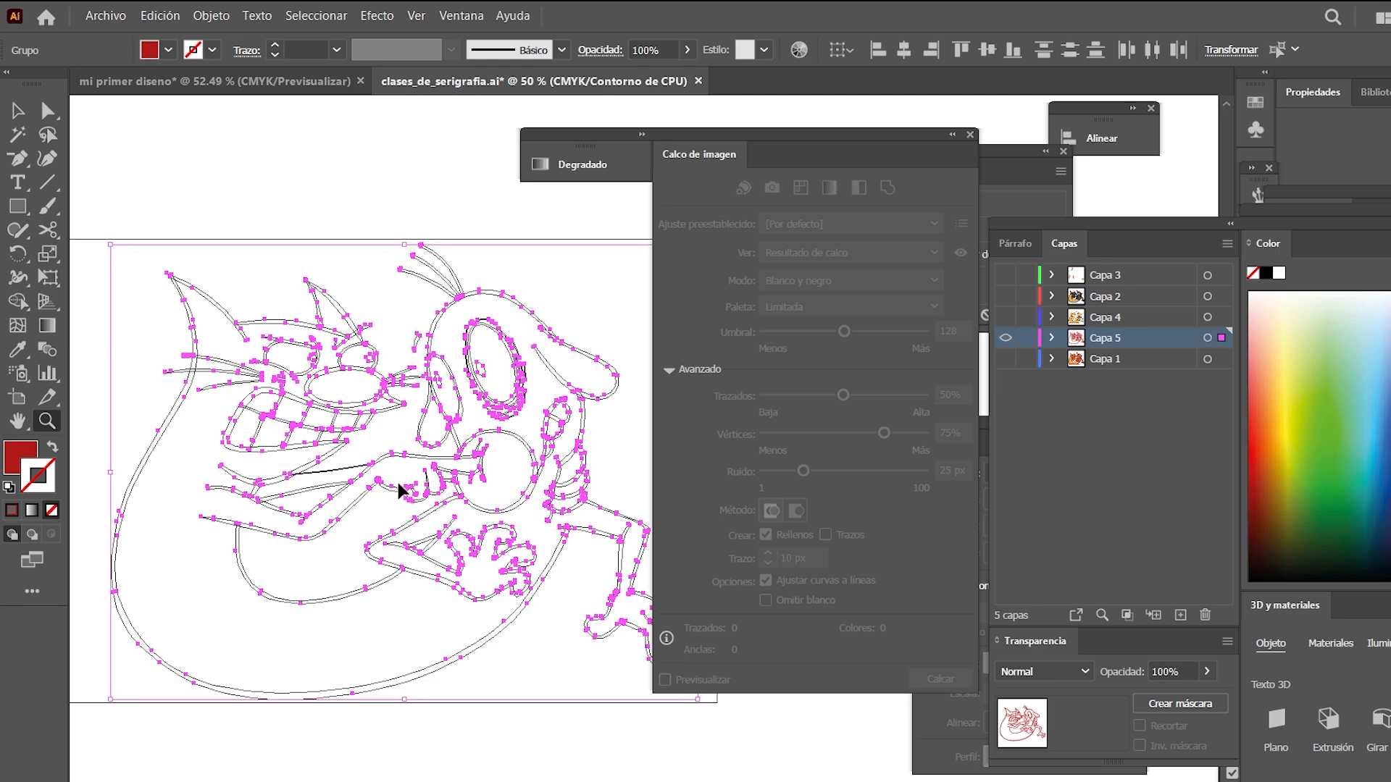
{"action": "key", "text": "ctrl+shift+F9"}
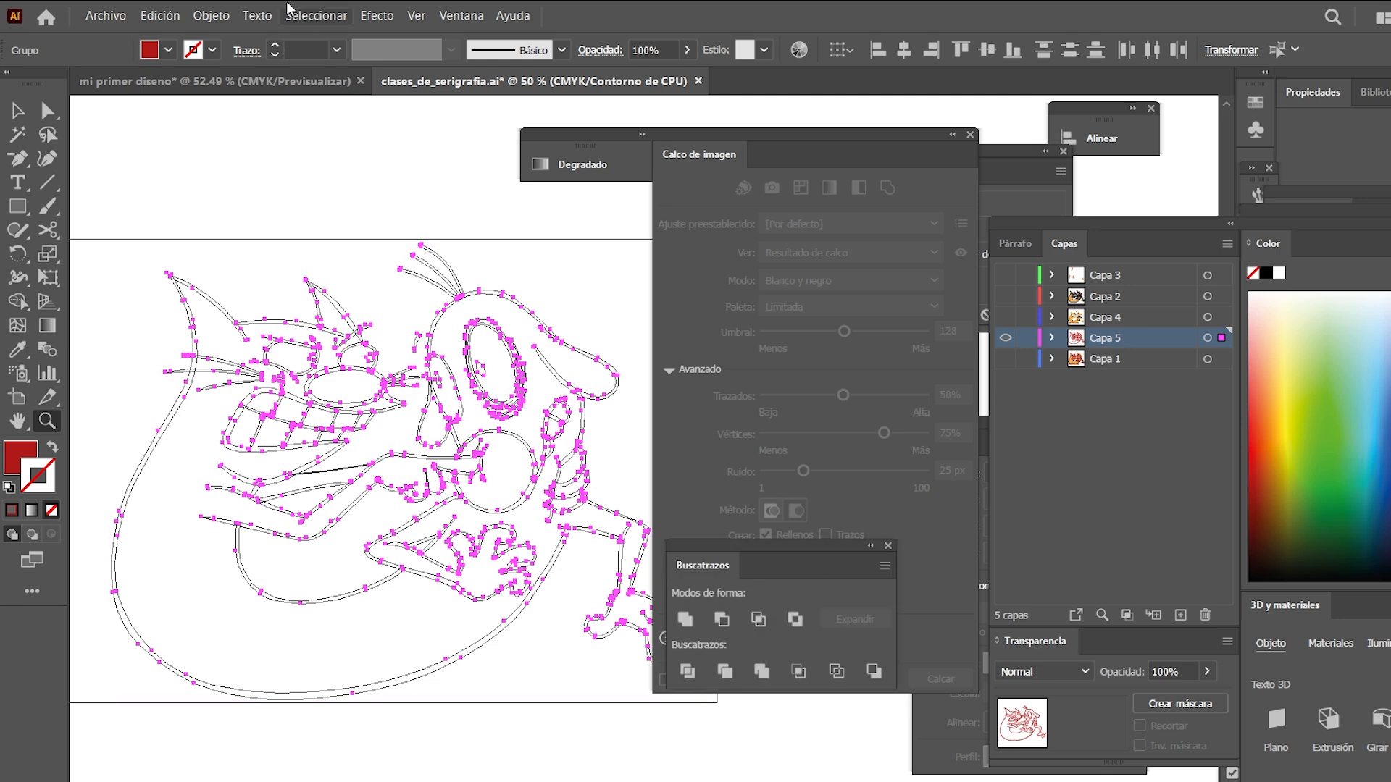
{"action": "left_click", "coordinate": [461, 15]}
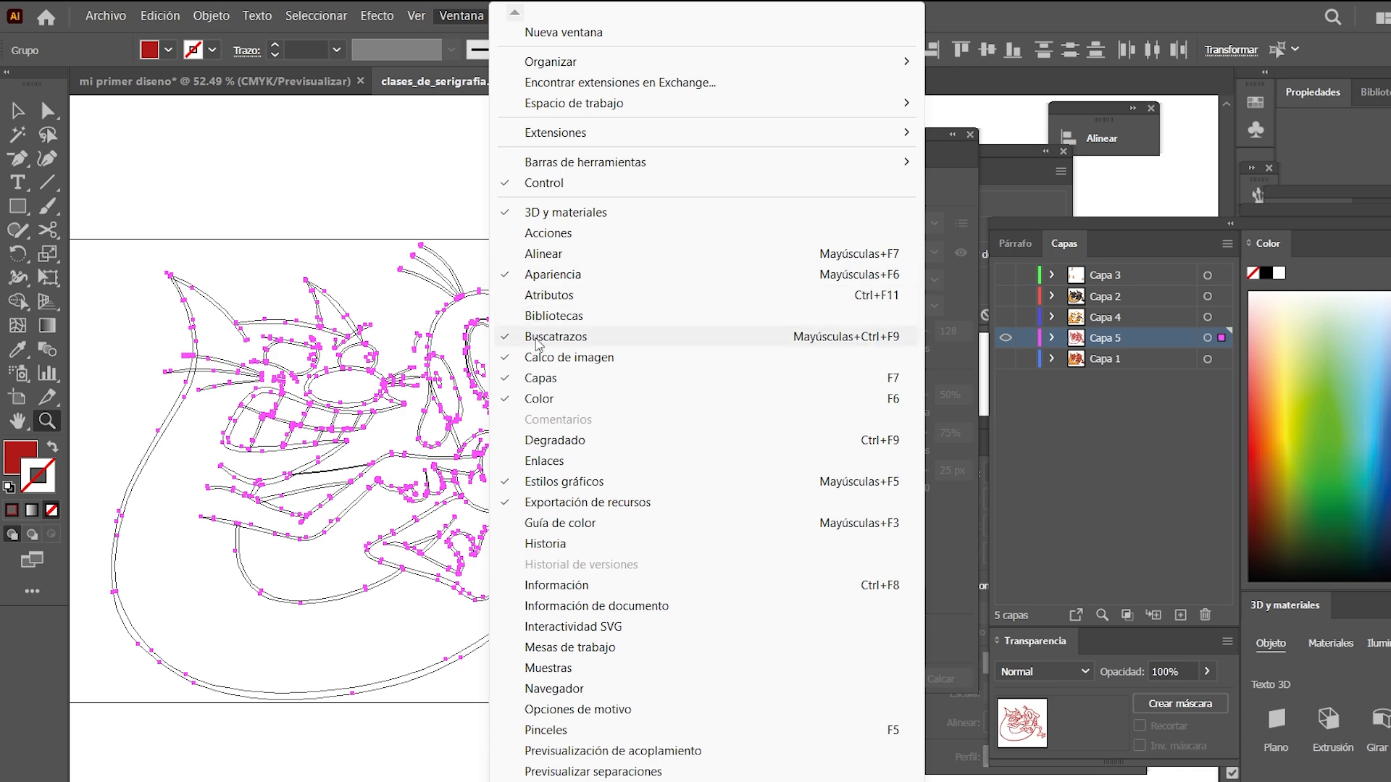
{"action": "left_click", "coordinate": [440, 254]}
Bring the full drawing into view and move the Buscatrazos panel up beside it
{"action": "left_click_drag", "start_coordinate": [528, 585], "coordinate": [315, 258]}
{"action": "left_click_drag", "start_coordinate": [465, 310], "coordinate": [325, 357]}
{"action": "left_click", "coordinate": [462, 370], "text": "alt"}
{"action": "left_click", "coordinate": [522, 404], "text": "alt"}
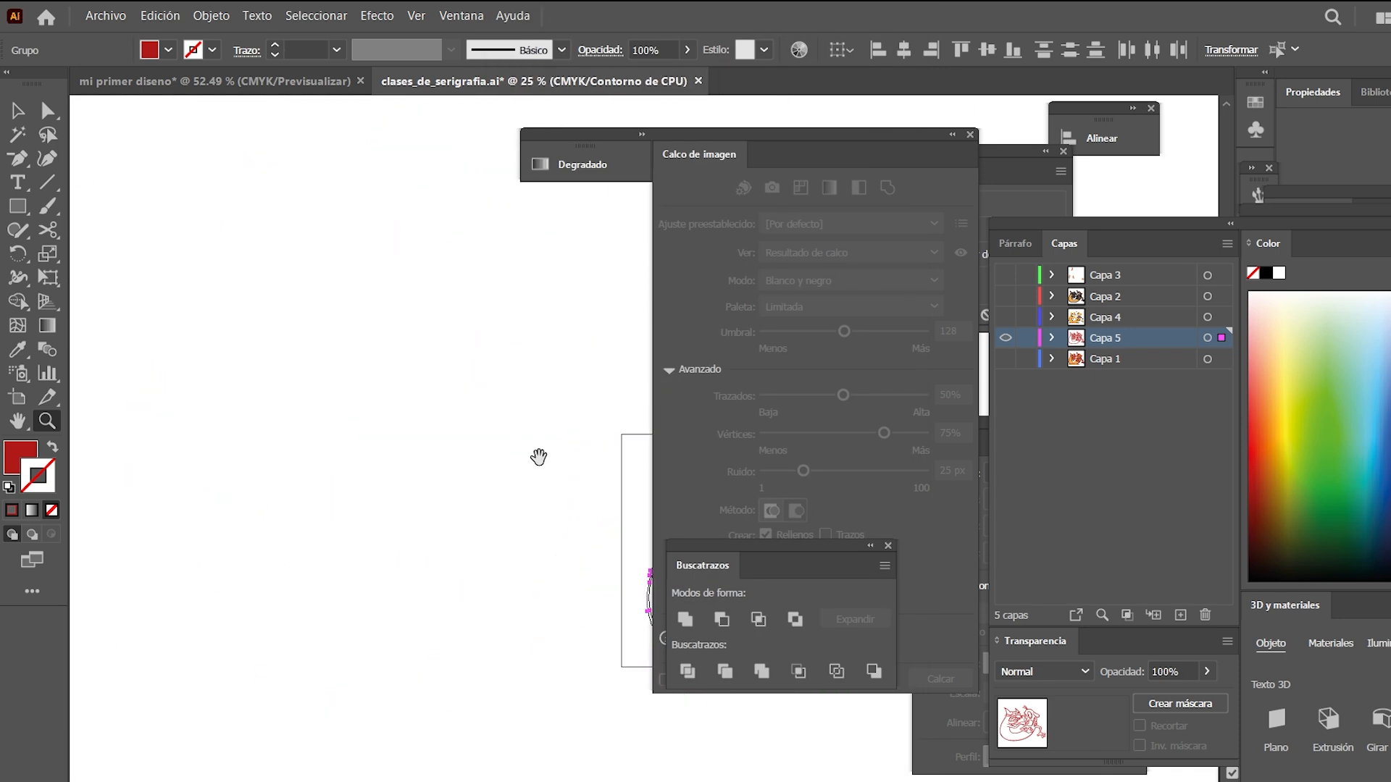
{"action": "left_click_drag", "start_coordinate": [537, 456], "coordinate": [233, 276]}
{"action": "left_click", "coordinate": [571, 368]}
{"action": "left_click_drag", "start_coordinate": [579, 416], "coordinate": [418, 349]}
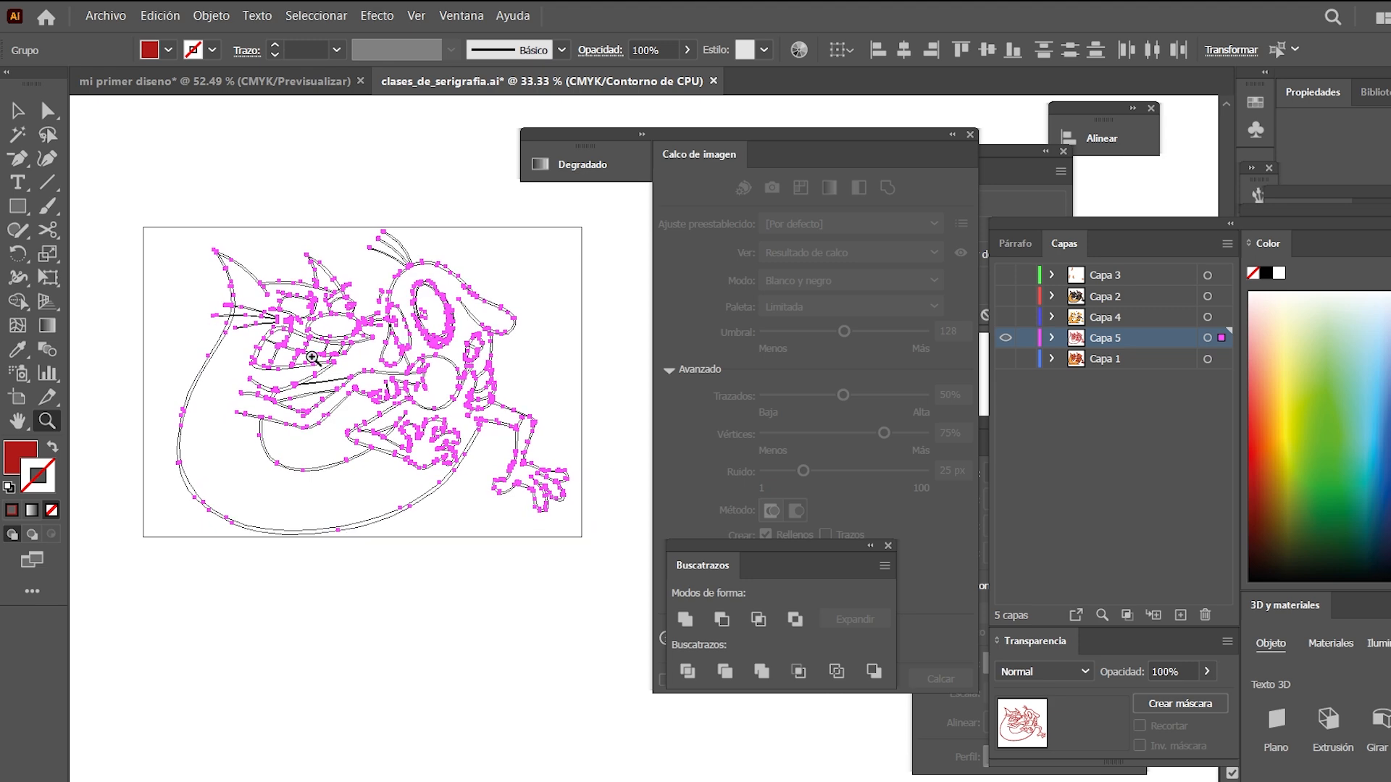
{"action": "left_click_drag", "start_coordinate": [315, 359], "coordinate": [339, 370]}
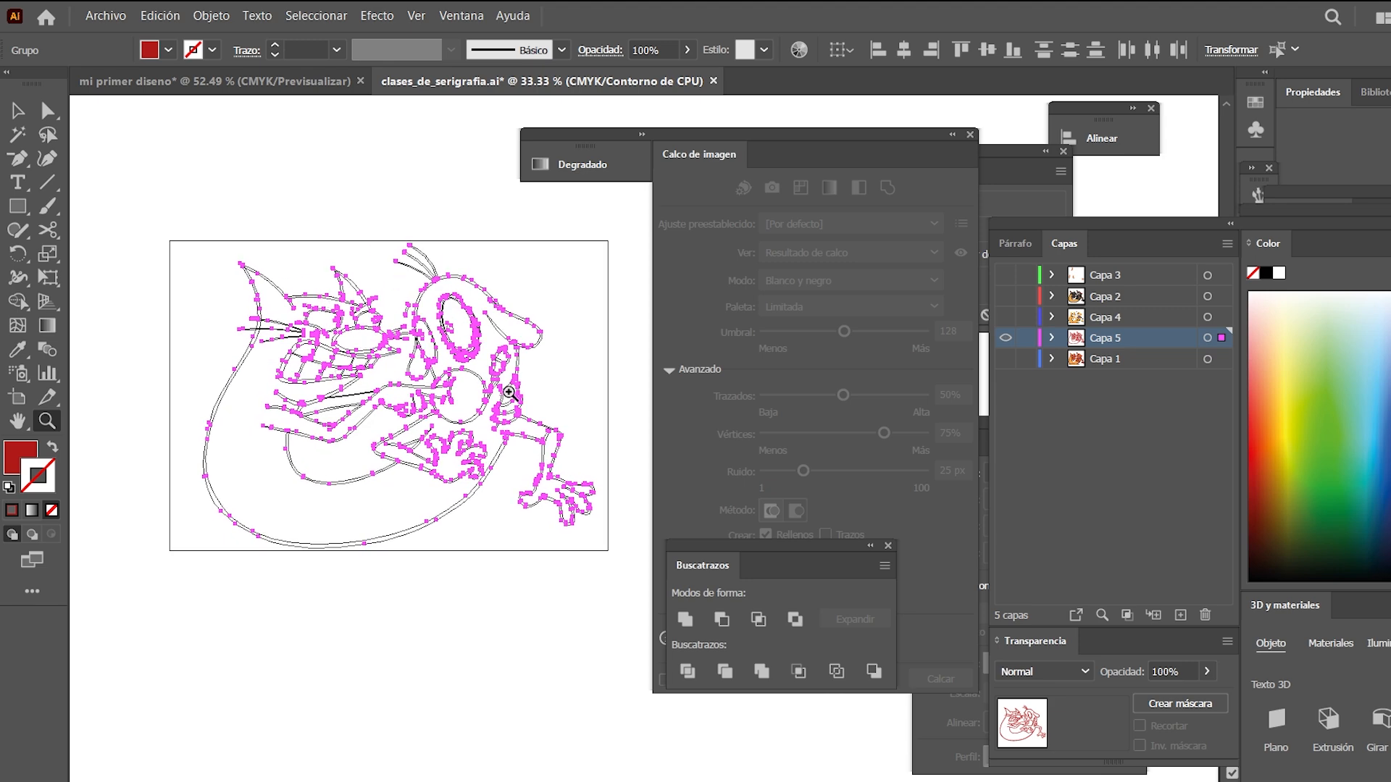
{"action": "left_click", "coordinate": [575, 388]}
{"action": "left_click_drag", "start_coordinate": [503, 424], "coordinate": [427, 422]}
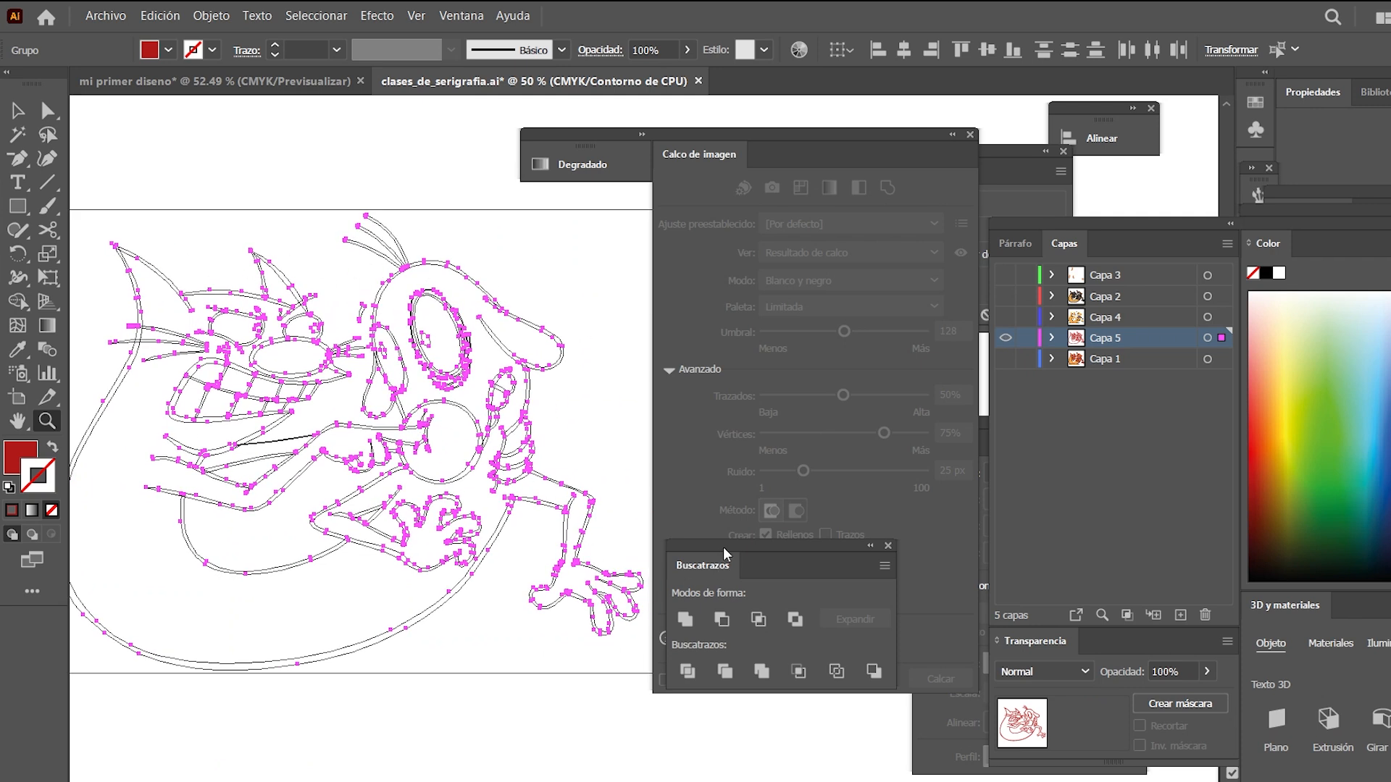
{"action": "left_click_drag", "start_coordinate": [723, 546], "coordinate": [641, 315]}
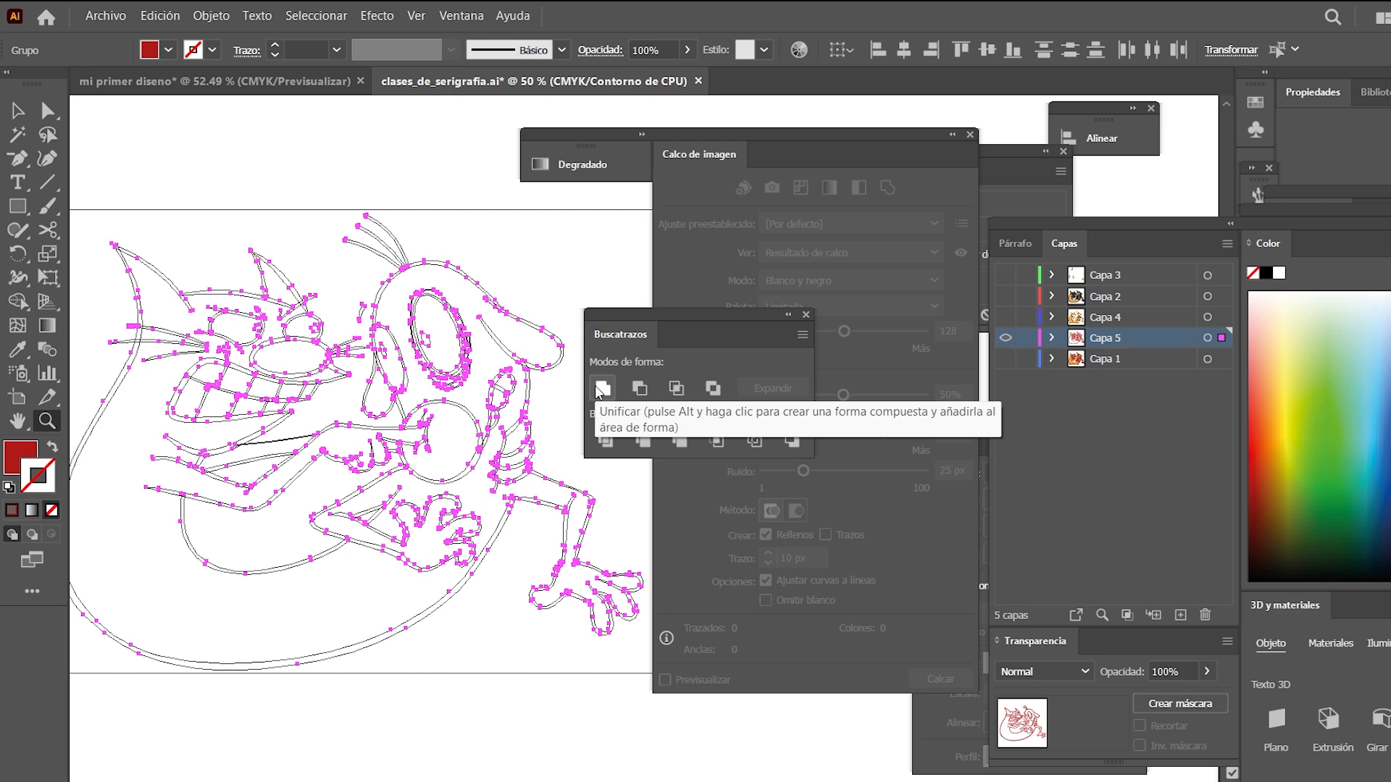
{"action": "left_click_drag", "start_coordinate": [450, 393], "coordinate": [469, 393]}
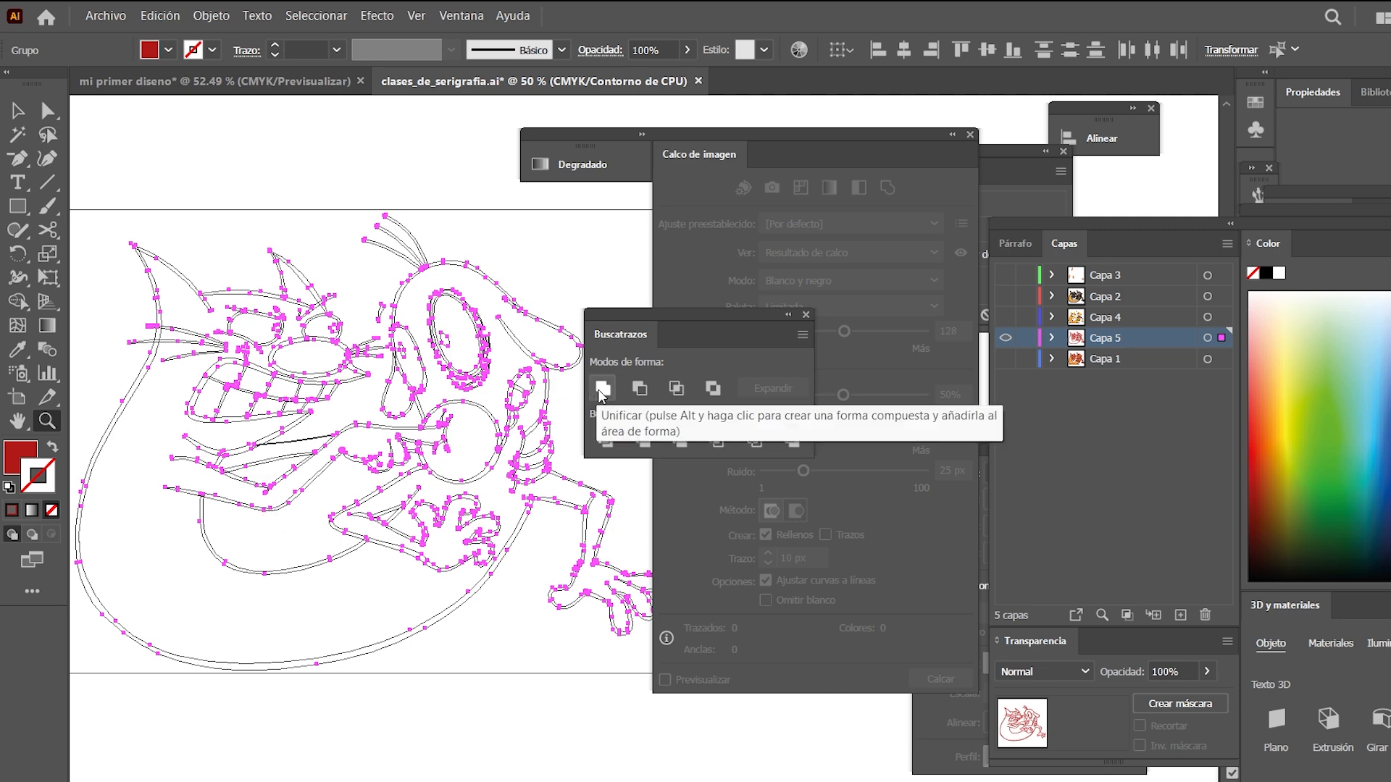
Examine up close where the dog's head outline overlaps the top of its smaller eye
{"action": "left_click", "coordinate": [601, 389]}
{"action": "left_click_drag", "start_coordinate": [234, 297], "coordinate": [337, 608]}
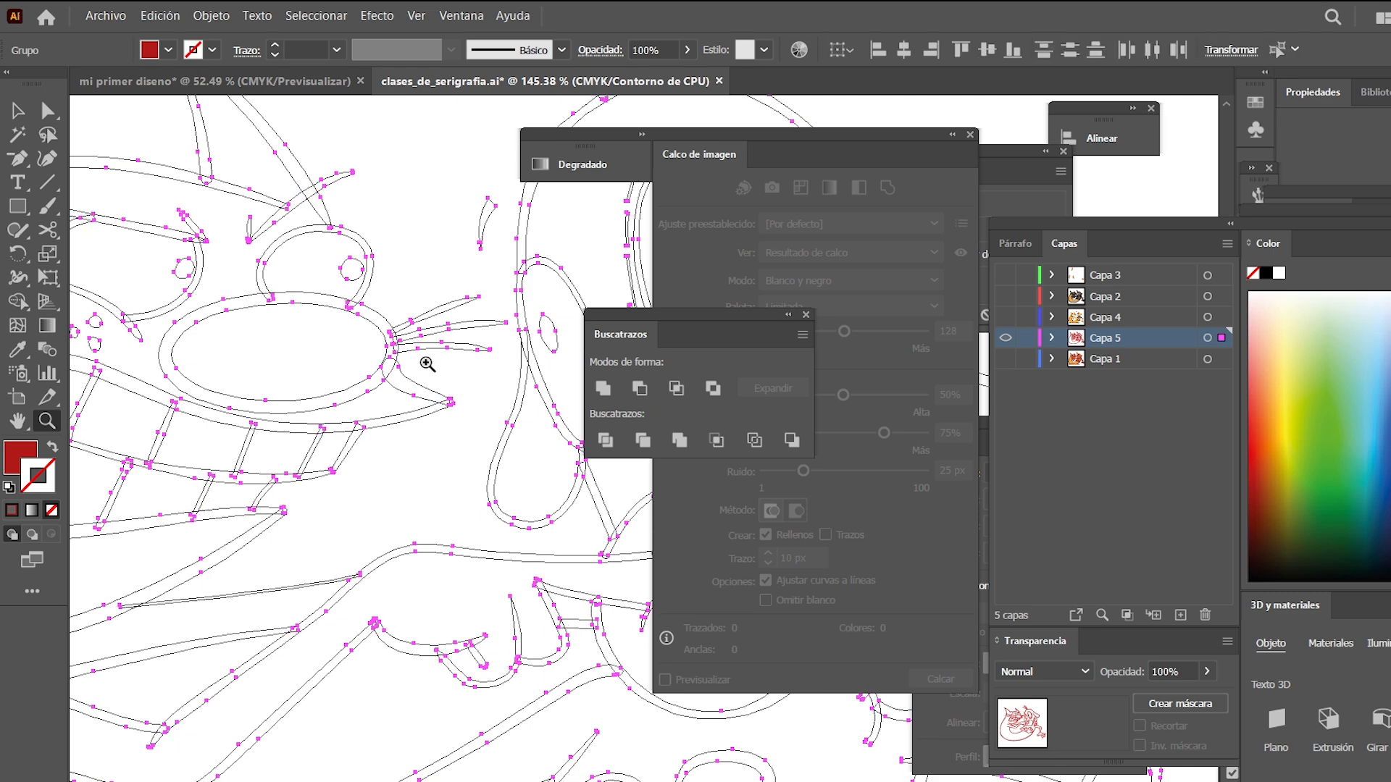
{"action": "left_click_drag", "start_coordinate": [366, 350], "coordinate": [631, 538]}
{"action": "left_click_drag", "start_coordinate": [425, 279], "coordinate": [305, 570]}
{"action": "left_click_drag", "start_coordinate": [465, 436], "coordinate": [294, 547]}
{"action": "left_click_drag", "start_coordinate": [388, 411], "coordinate": [513, 565]}
{"action": "left_click_drag", "start_coordinate": [473, 478], "coordinate": [342, 609]}
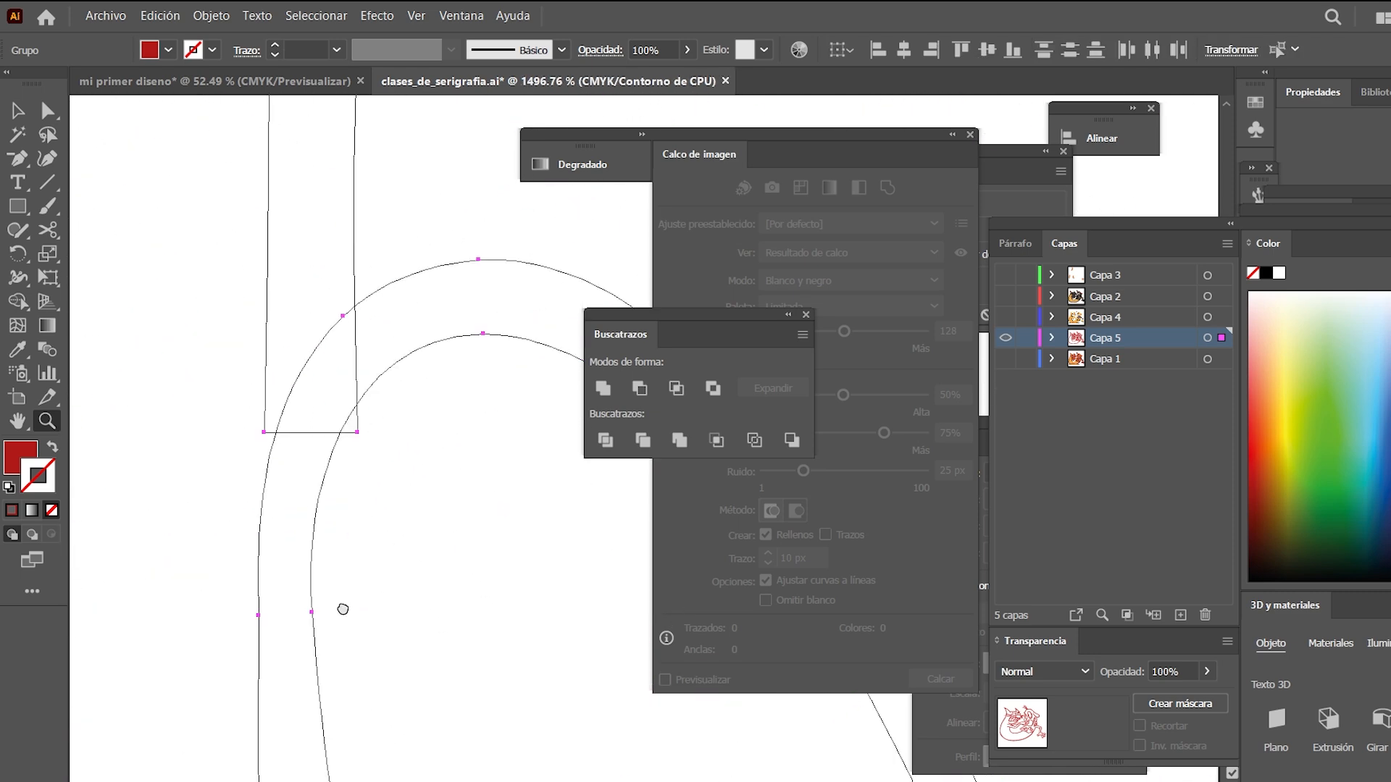
Try curving the flat end of the dog's head outline through its corner anchors, and undo the last change
{"action": "key", "text": "v"}
{"action": "left_click", "coordinate": [370, 453]}
{"action": "key", "text": "a"}
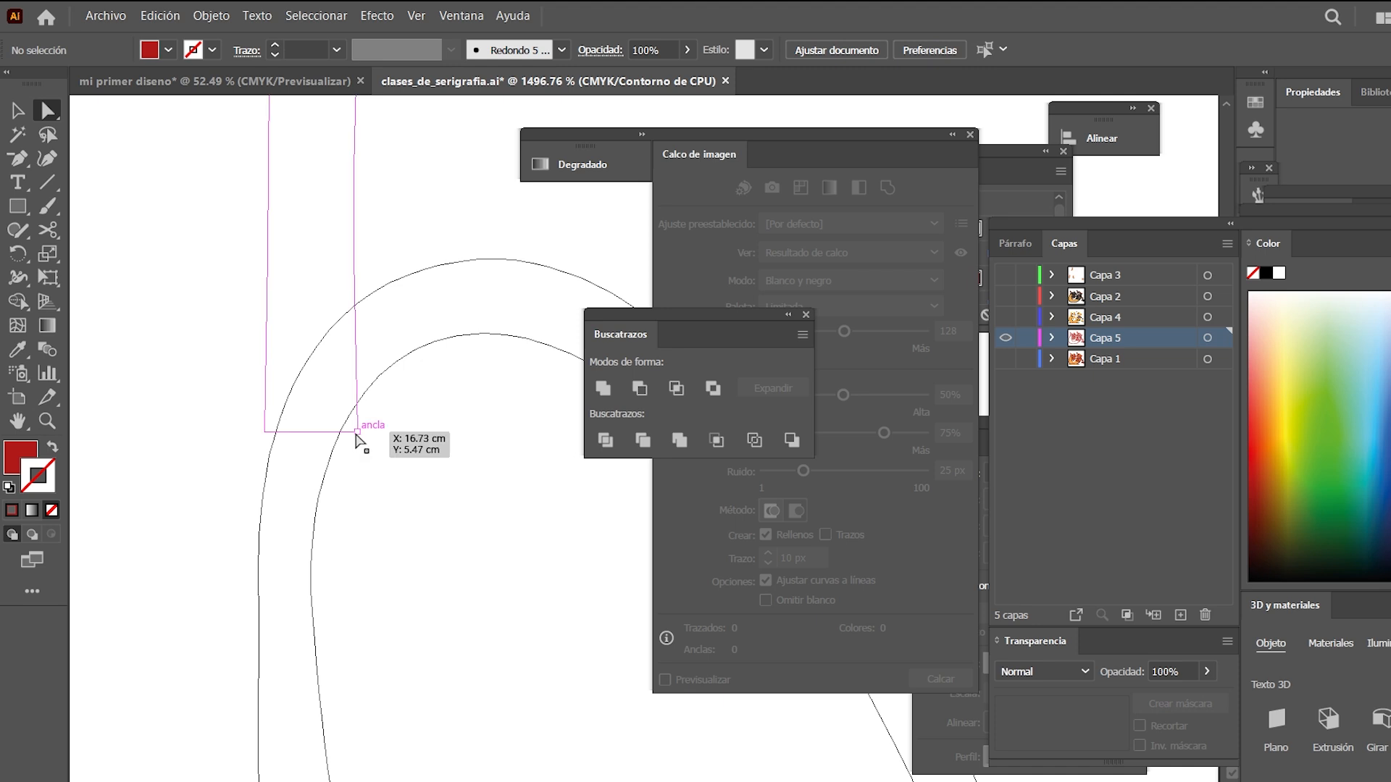
{"action": "left_click", "coordinate": [356, 428]}
{"action": "left_click_drag", "start_coordinate": [355, 427], "coordinate": [356, 398]}
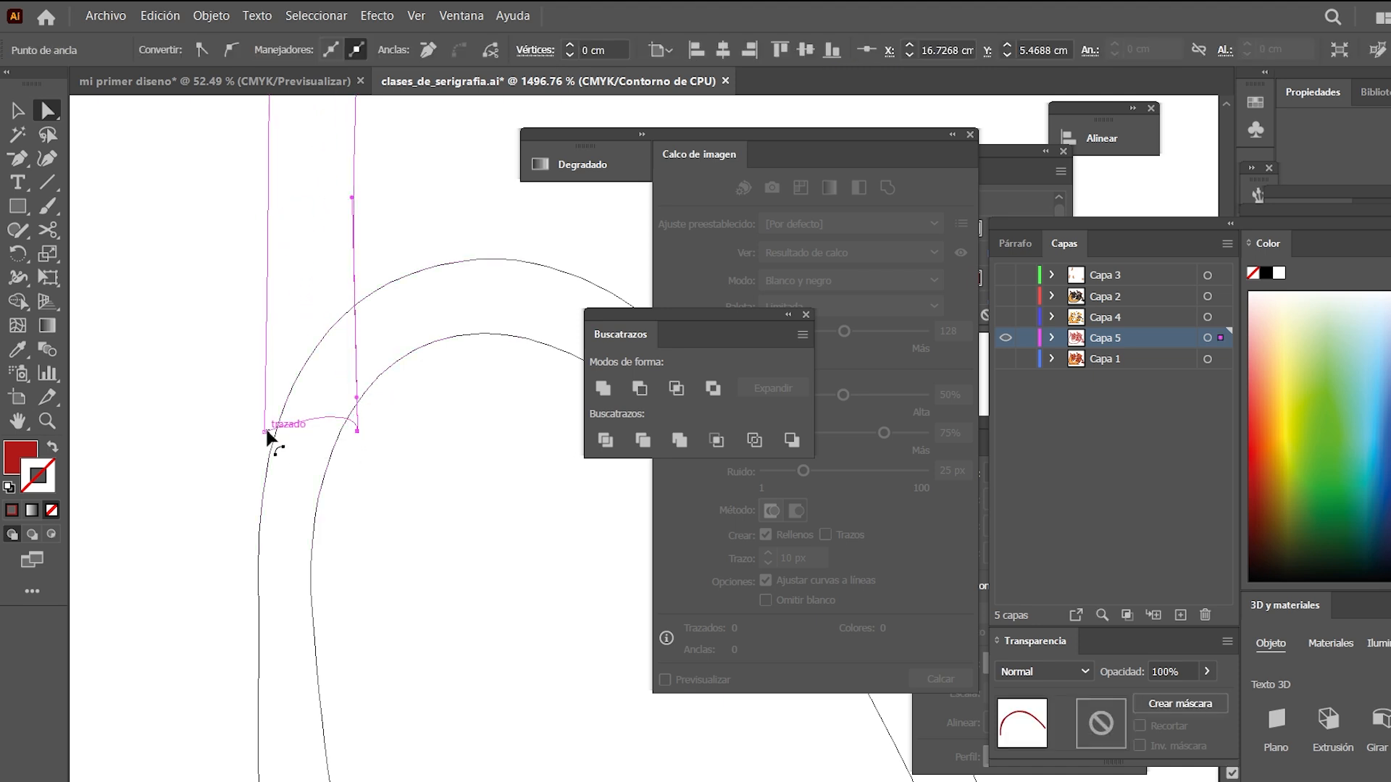
{"action": "left_click_drag", "start_coordinate": [265, 433], "coordinate": [269, 458]}
{"action": "key", "text": "z"}
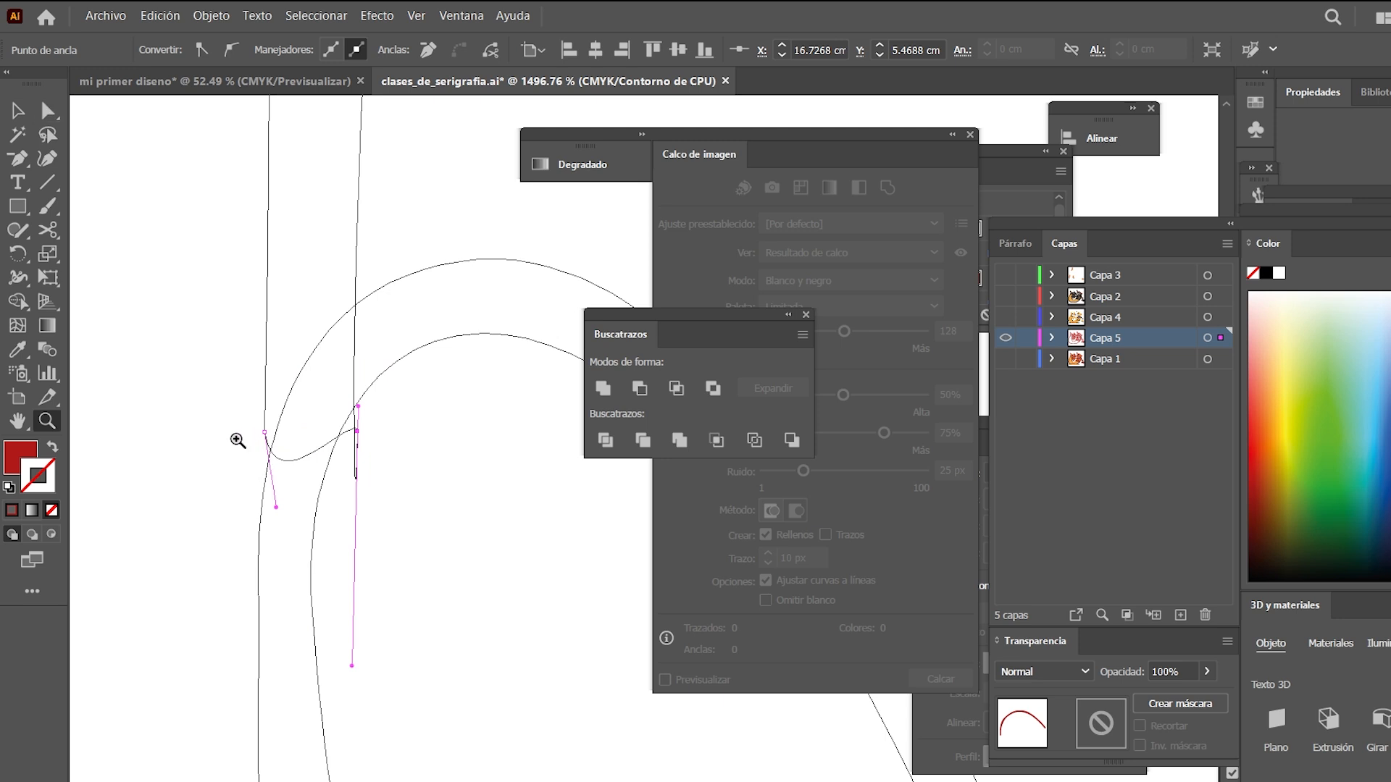
{"action": "key", "text": "ctrl+z"}
Adjust the two corner anchors at the flat end of the dog's head outline, and deselect the path
{"action": "left_click", "coordinate": [227, 441]}
{"action": "key", "text": "a"}
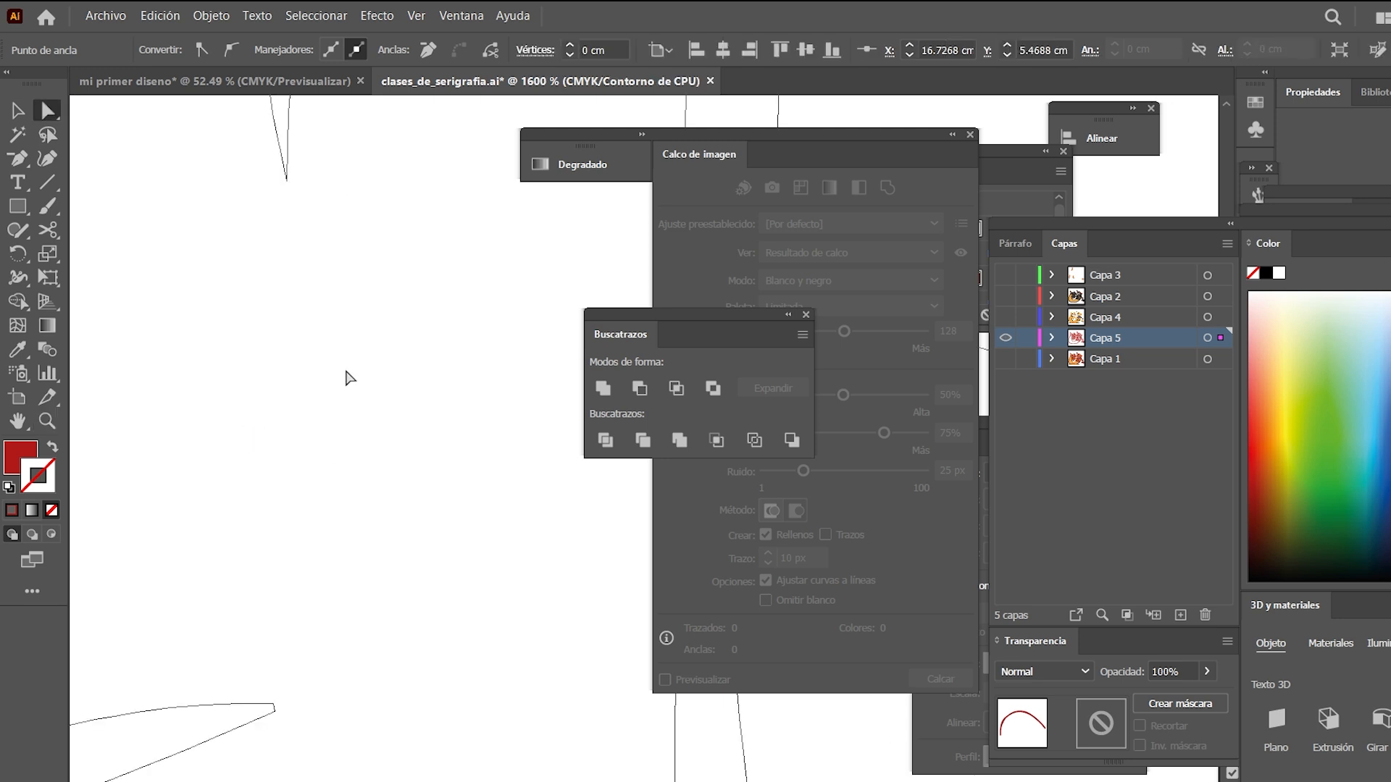
{"action": "left_click_drag", "start_coordinate": [455, 363], "coordinate": [154, 501]}
{"action": "left_click_drag", "start_coordinate": [493, 559], "coordinate": [494, 536]}
{"action": "left_click_drag", "start_coordinate": [394, 569], "coordinate": [406, 574]}
{"action": "left_click", "coordinate": [565, 636]}
Select all the linework on Capa 5 and merge its overlapping shapes with Unificar (Unite)
{"action": "key", "text": "z"}
{"action": "left_click", "coordinate": [568, 565], "text": "alt"}
{"action": "left_click", "coordinate": [567, 565], "text": "alt"}
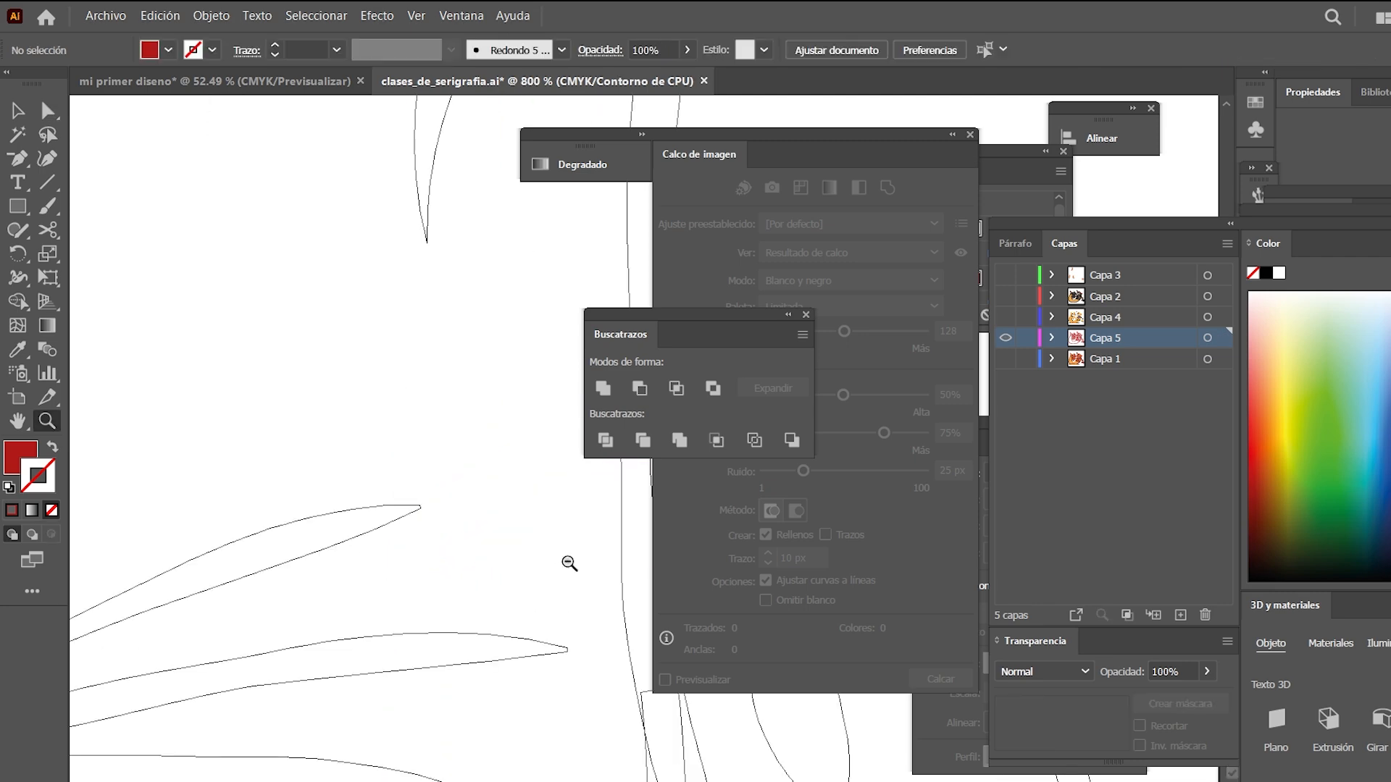
{"action": "left_click", "coordinate": [571, 570], "text": "alt"}
{"action": "left_click", "coordinate": [571, 570], "text": "alt"}
{"action": "scroll", "coordinate": [571, 570], "scroll_direction": "down", "scroll_amount": 4}
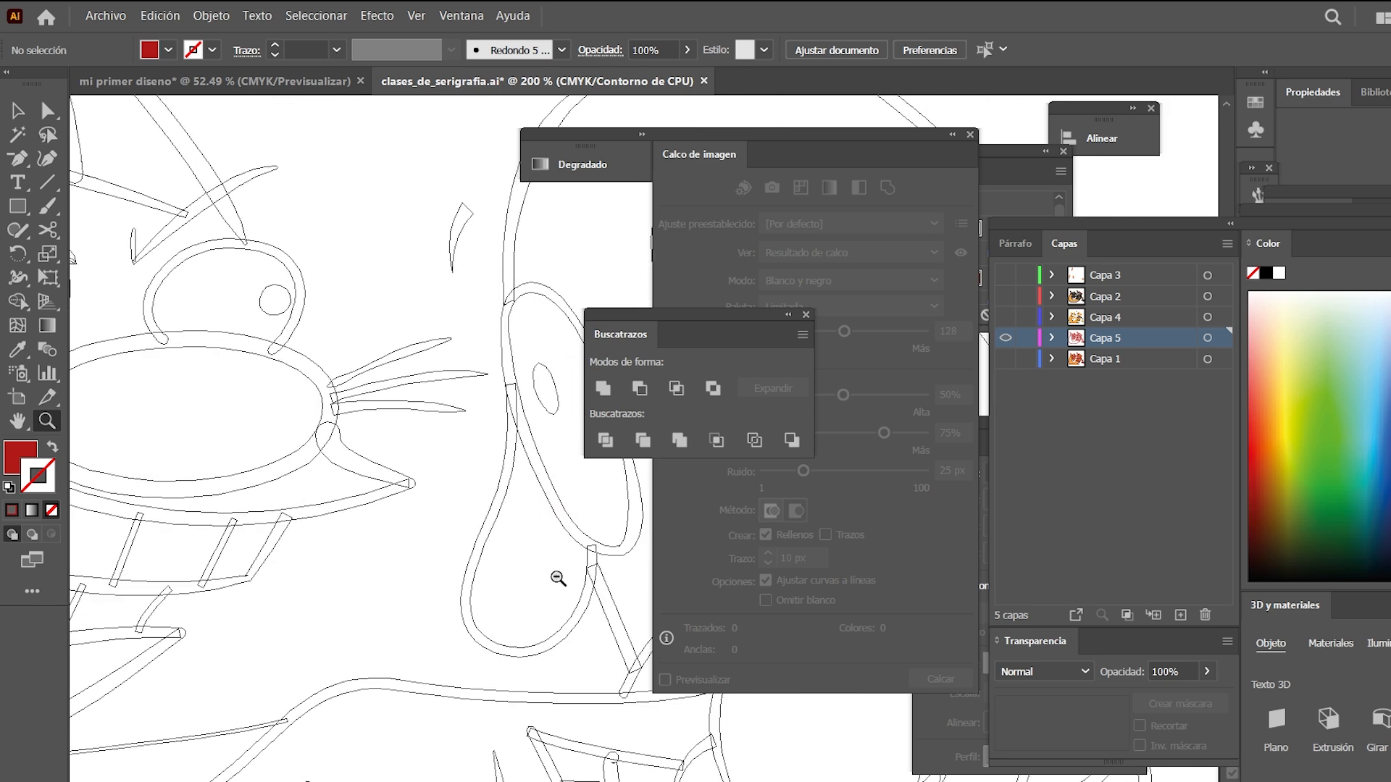
{"action": "scroll", "coordinate": [560, 578], "scroll_direction": "down", "scroll_amount": 3}
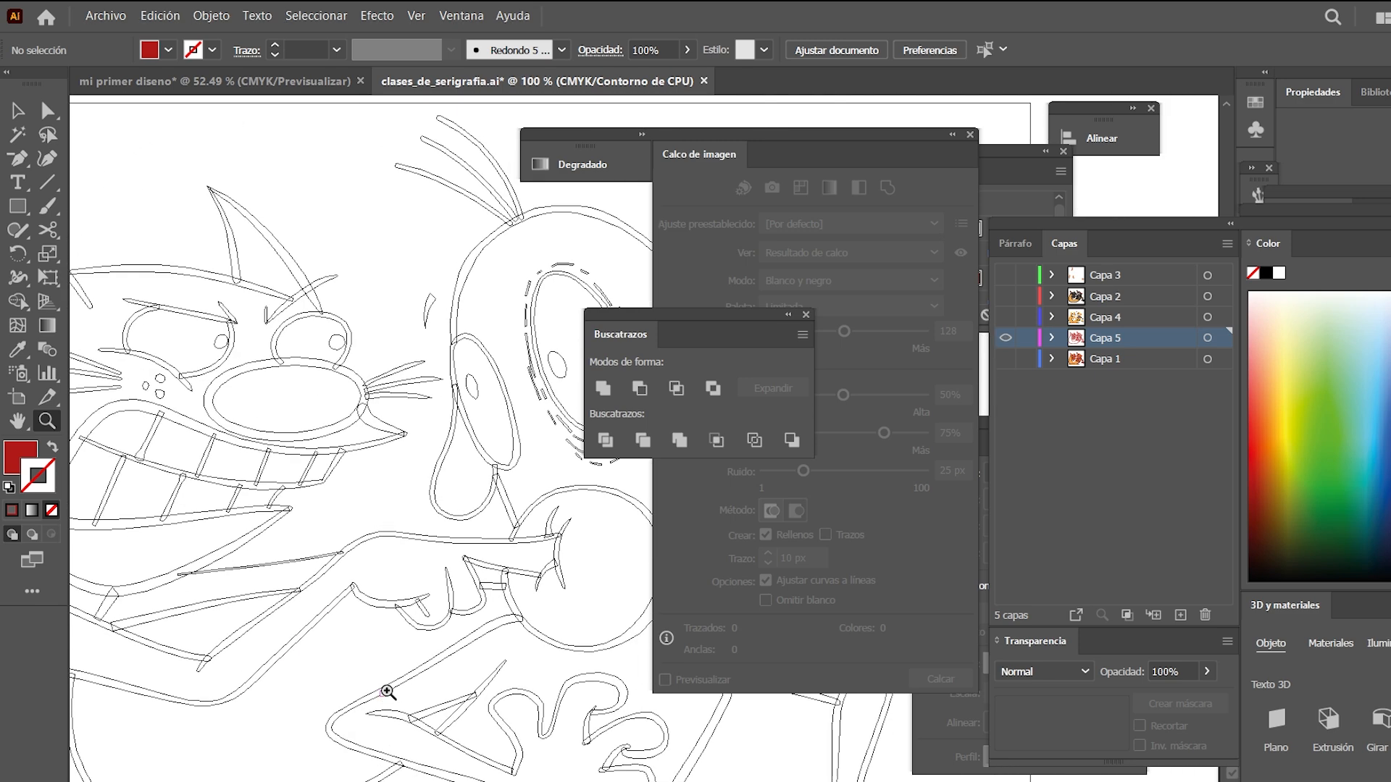
{"action": "key", "text": "ctrl+a"}
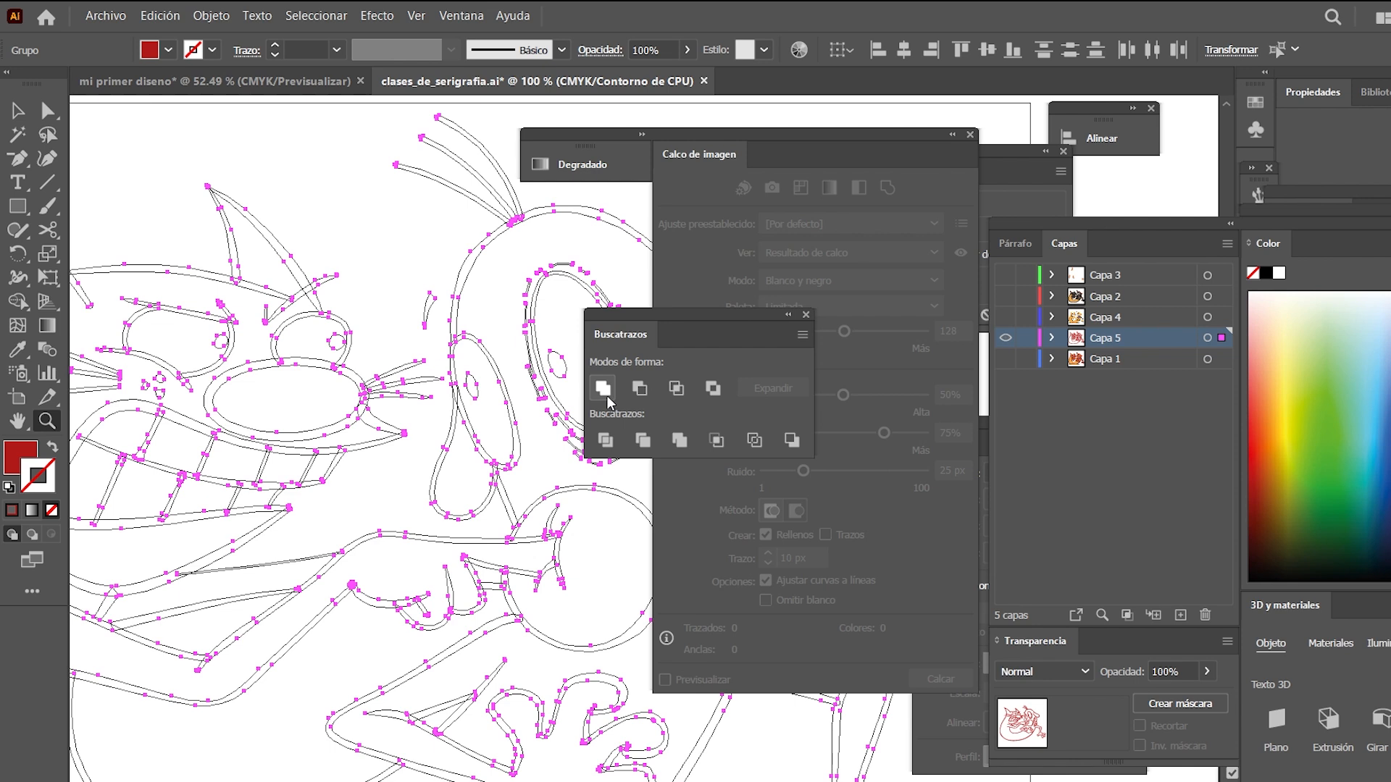
{"action": "left_click_drag", "start_coordinate": [339, 350], "coordinate": [514, 475]}
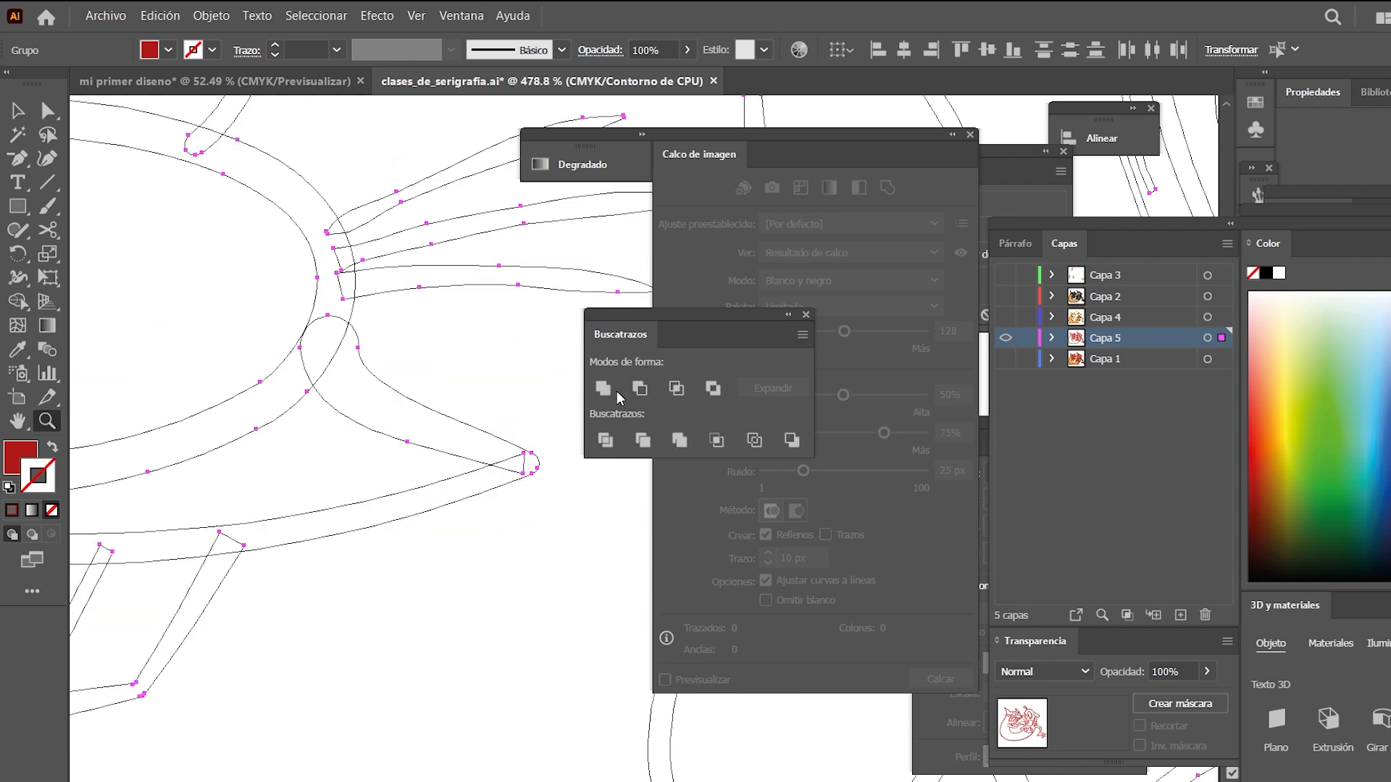
{"action": "left_click", "coordinate": [610, 393]}
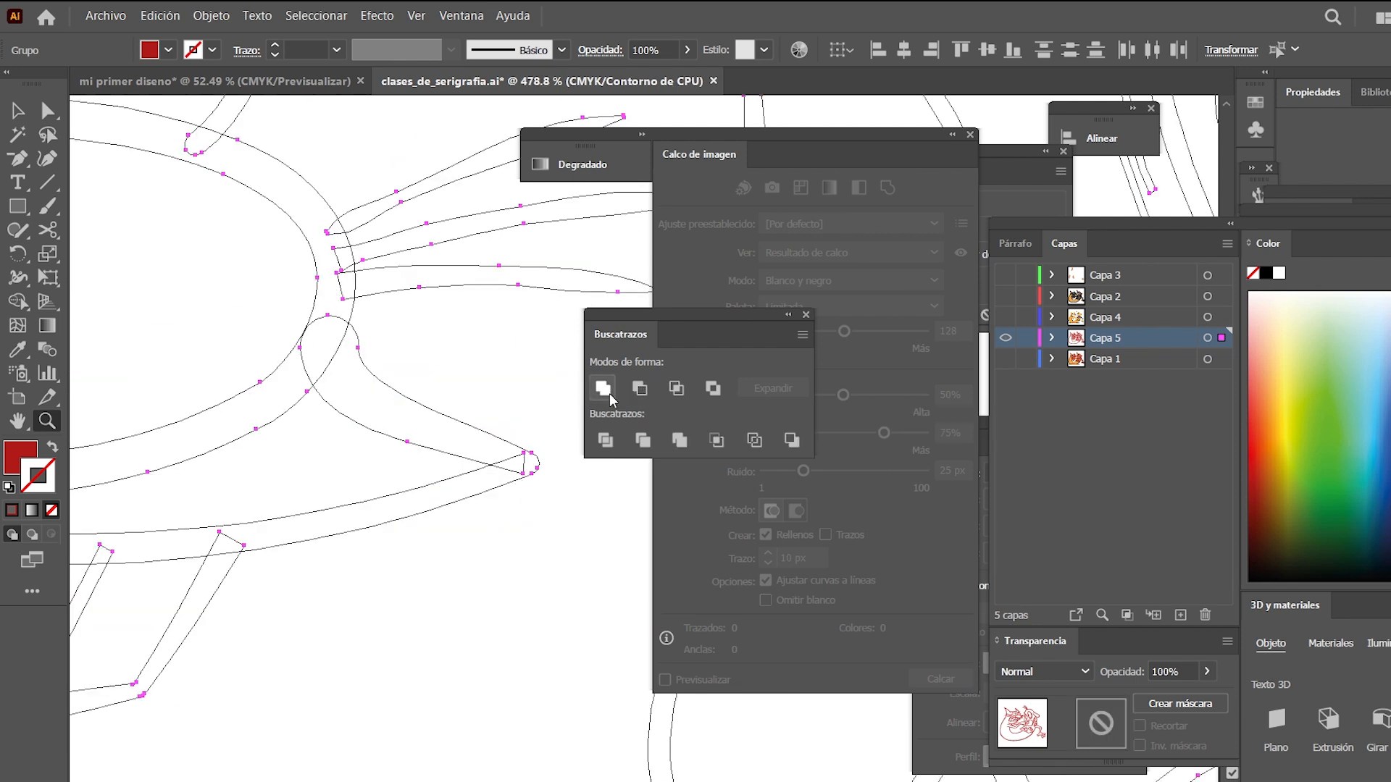
Review the united outlines over the whole cartoon
{"action": "left_click", "coordinate": [540, 467], "text": "alt"}
{"action": "left_click", "coordinate": [540, 467], "text": "alt"}
{"action": "left_click", "coordinate": [540, 468], "text": "alt"}
{"action": "left_click", "coordinate": [541, 468], "text": "alt"}
{"action": "left_click", "coordinate": [536, 483], "text": "alt"}
{"action": "left_click_drag", "start_coordinate": [580, 559], "coordinate": [273, 522]}
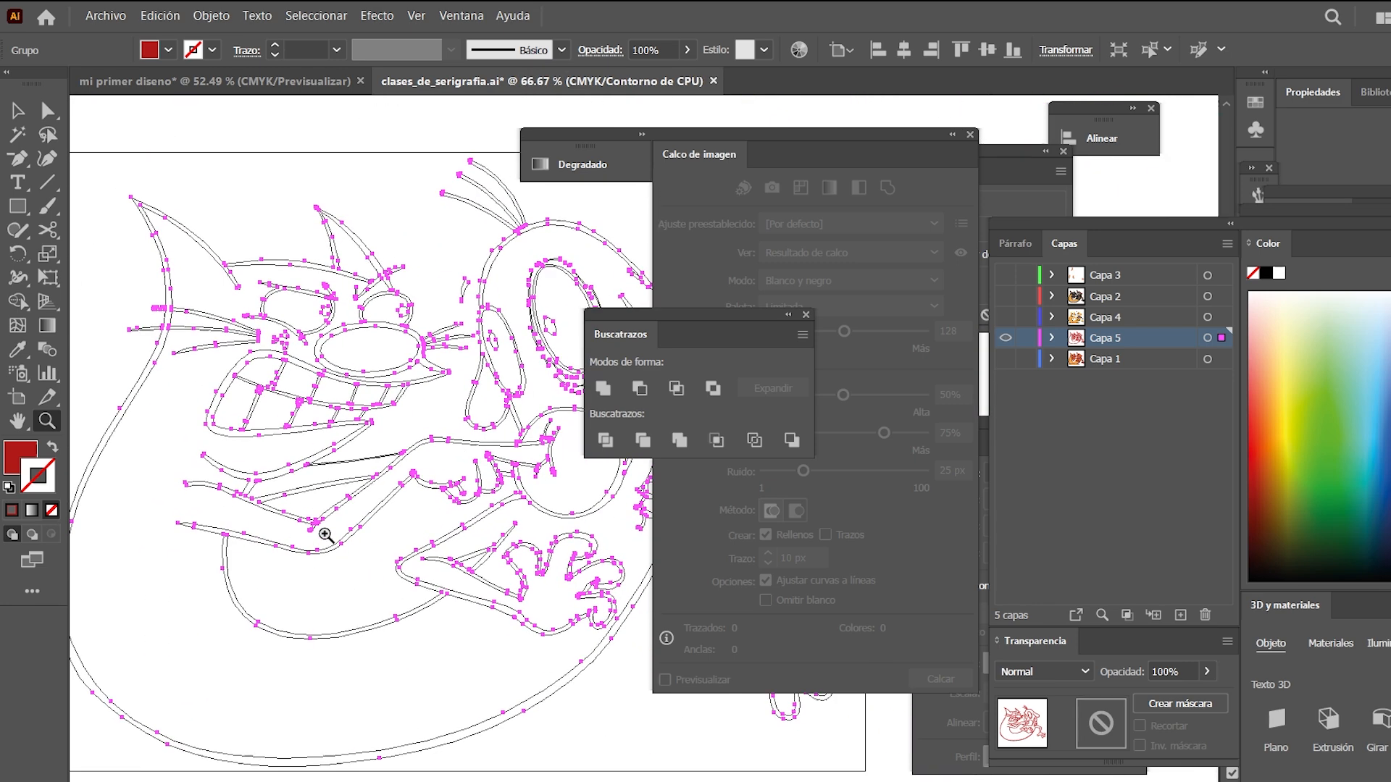
Fill the selected united linework on Capa 5 with black (000000) and deselect it
{"action": "left_click", "coordinate": [492, 543], "text": "alt"}
{"action": "left_click_drag", "start_coordinate": [493, 547], "coordinate": [255, 592]}
{"action": "key", "text": "ctrl+y"}
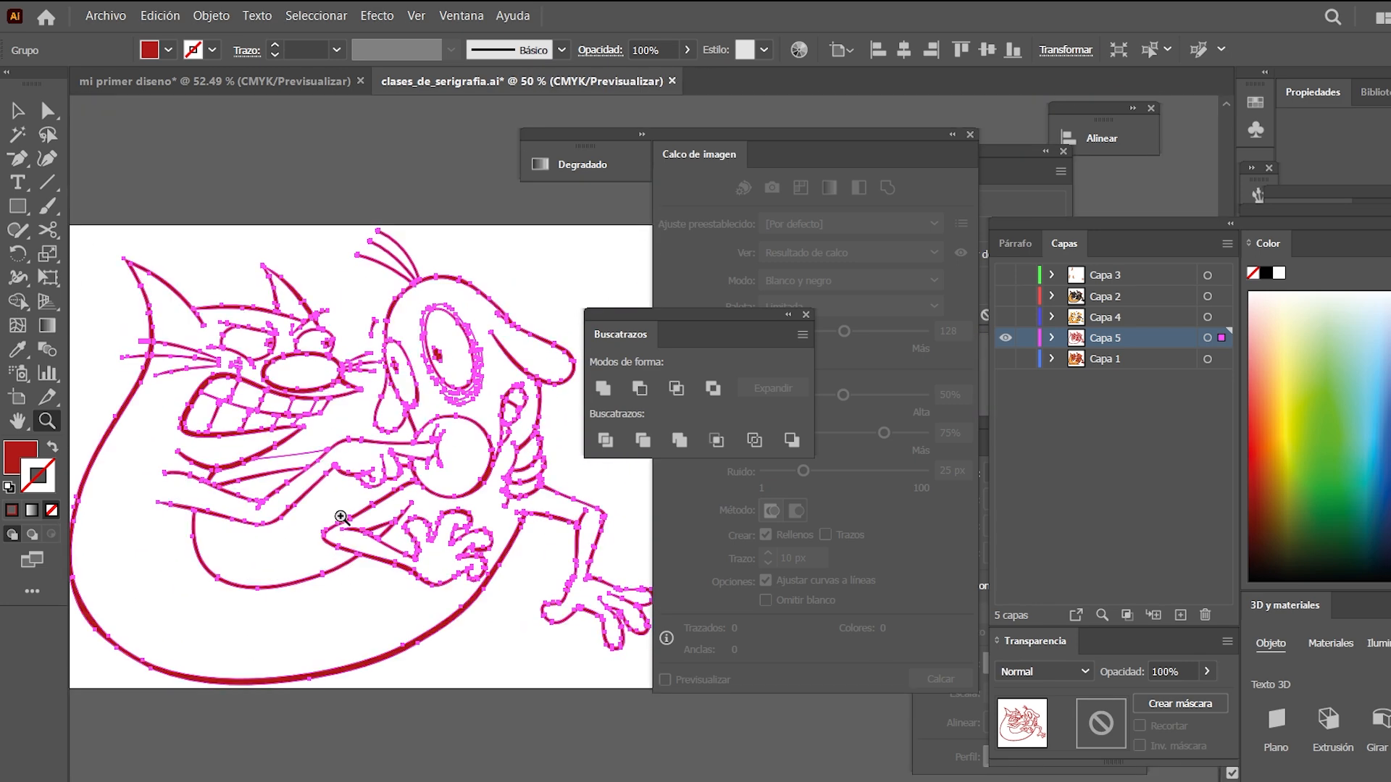
{"action": "double_click", "coordinate": [11, 467]}
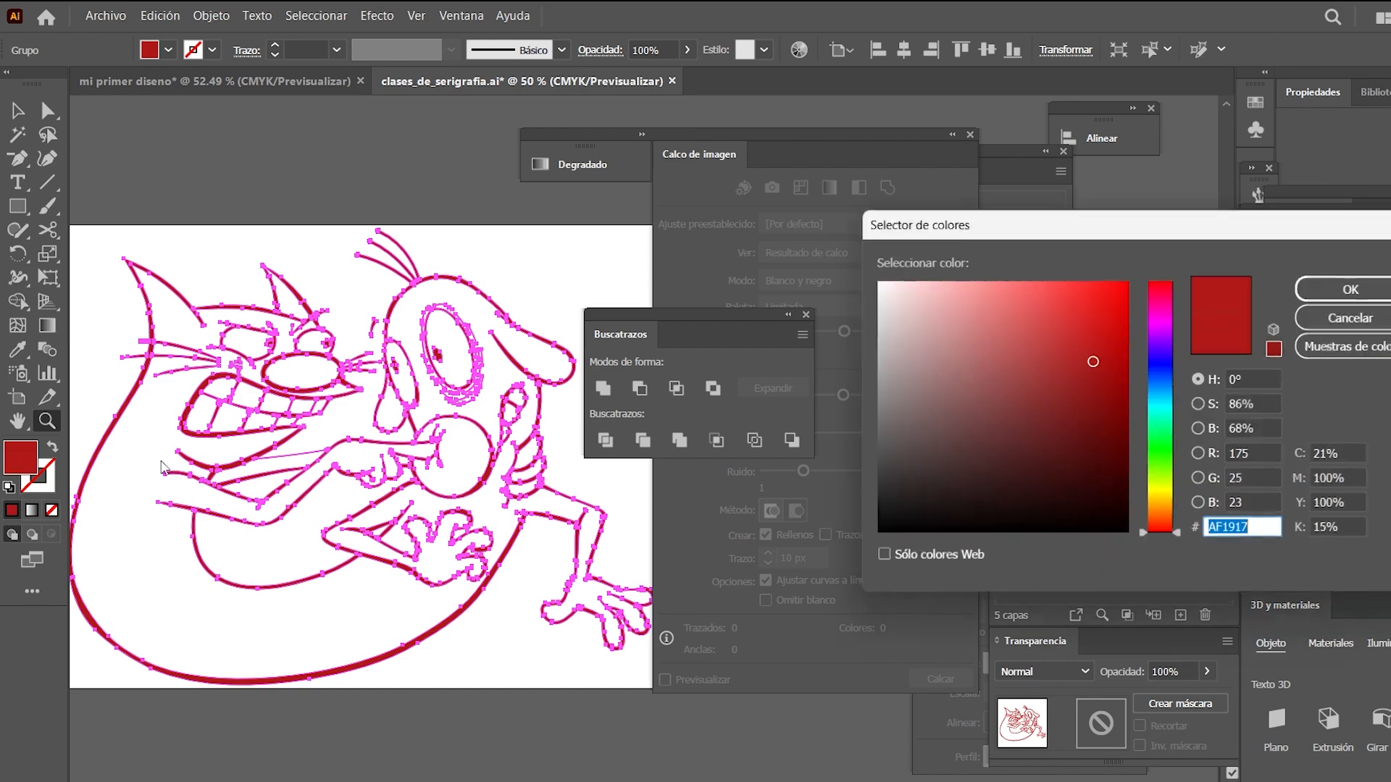
{"action": "type", "text": "000000"}
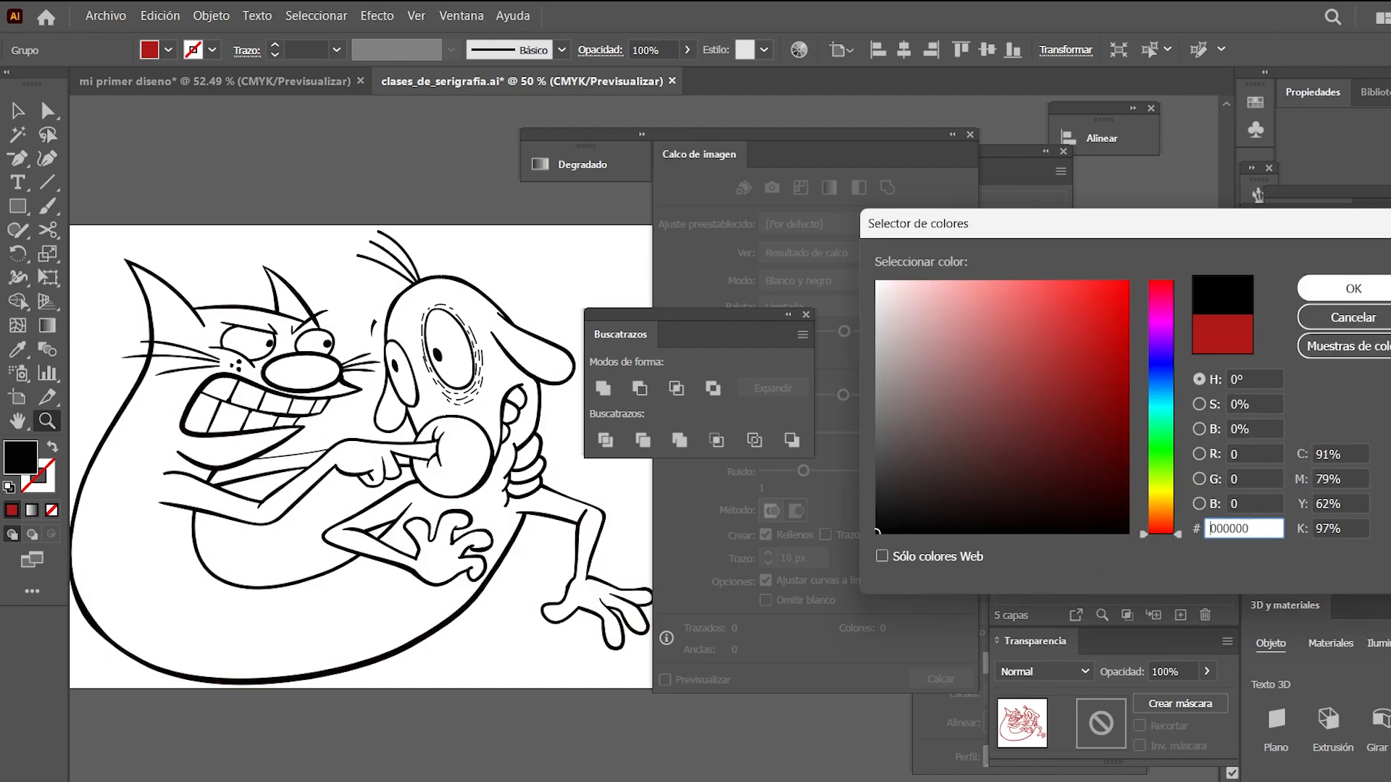
{"action": "left_click", "coordinate": [1353, 289]}
{"action": "key", "text": "v"}
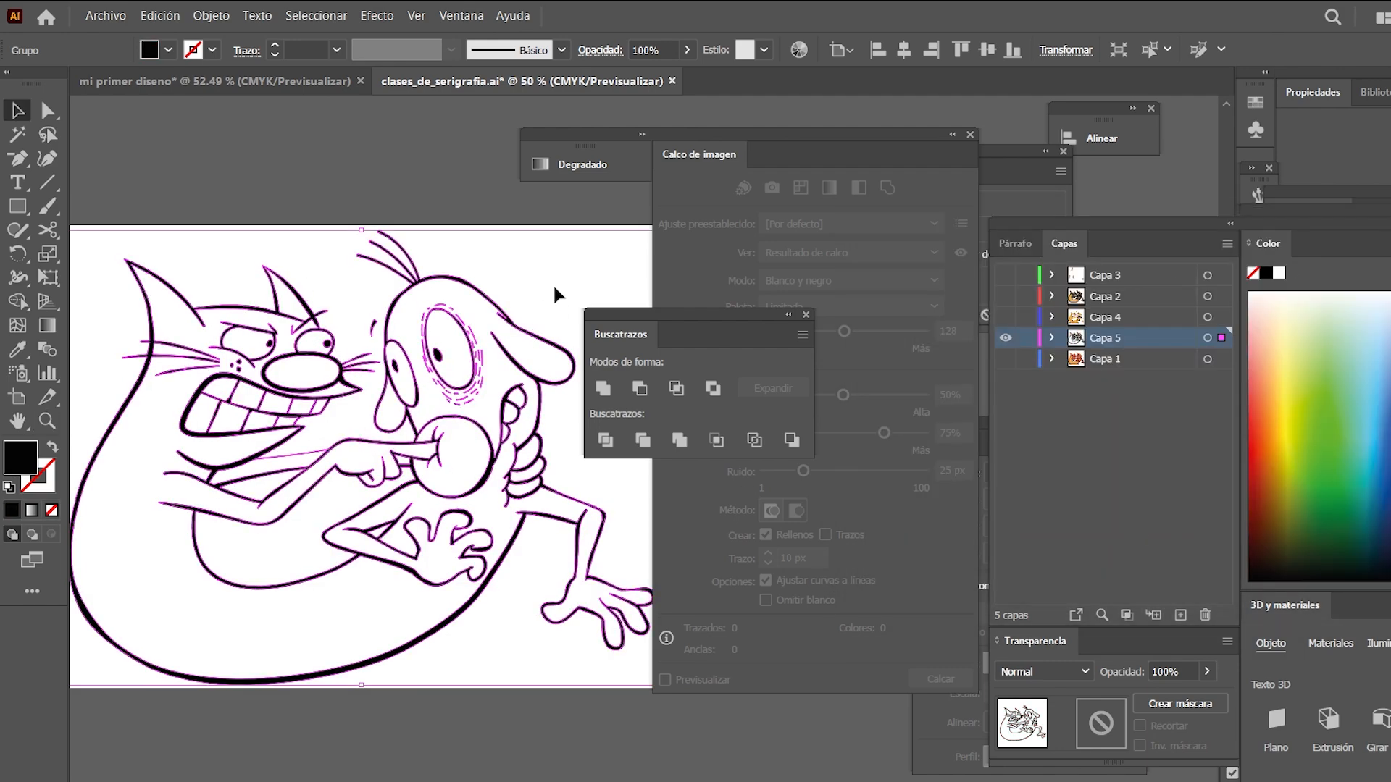
{"action": "left_click", "coordinate": [553, 284]}
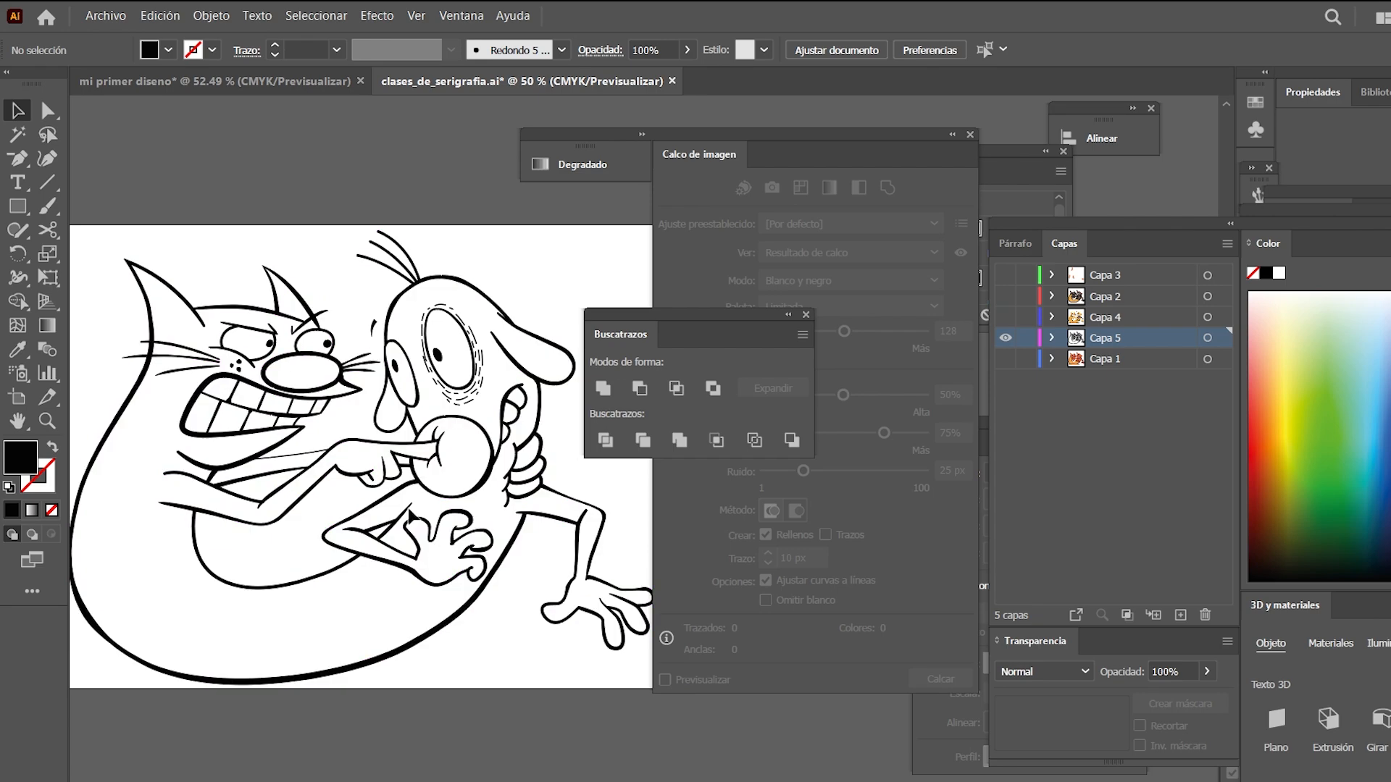
Try covering the cartoon with a black rectangle about 32 cm by 24 cm, and delete it
{"action": "left_click_drag", "start_coordinate": [361, 491], "coordinate": [391, 518]}
{"action": "key", "text": "z"}
{"action": "left_click", "coordinate": [484, 449], "text": "alt"}
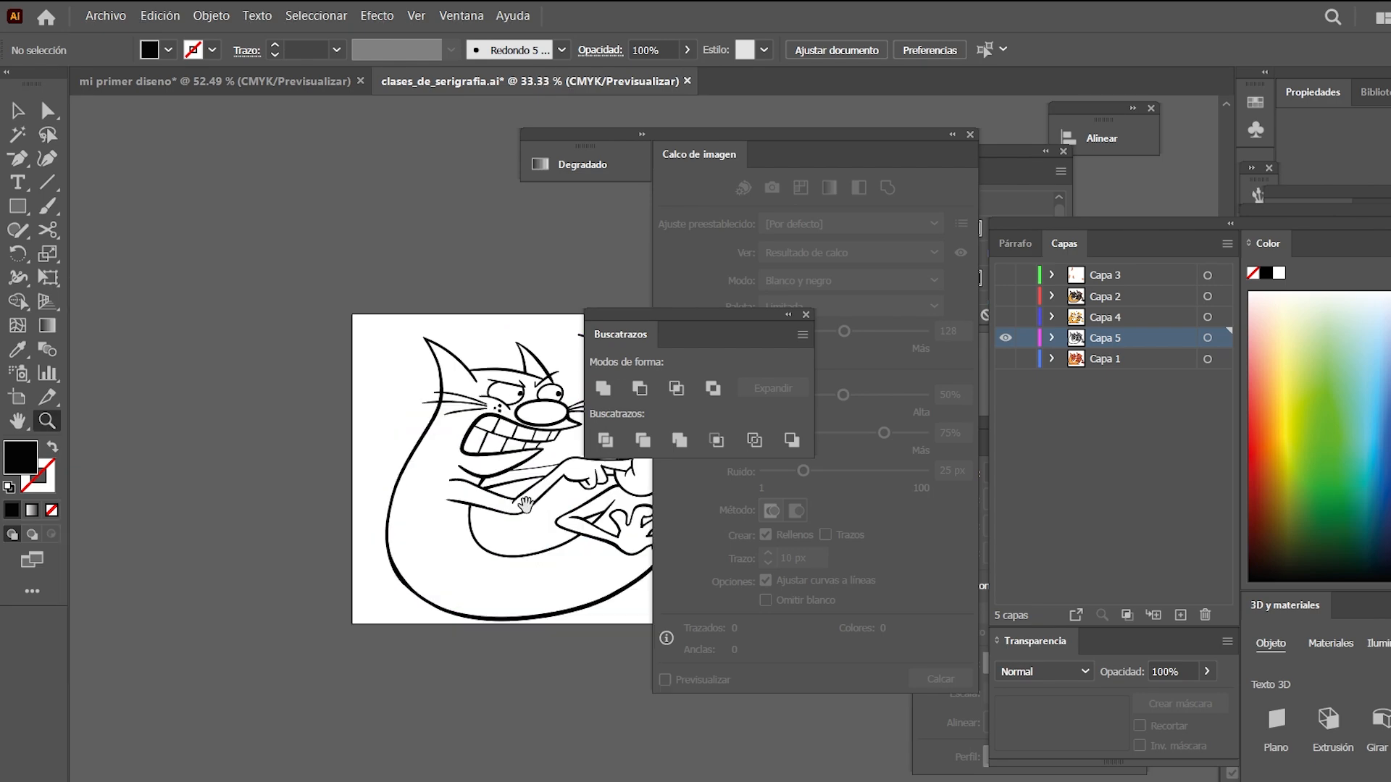
{"action": "left_click_drag", "start_coordinate": [525, 516], "coordinate": [348, 511]}
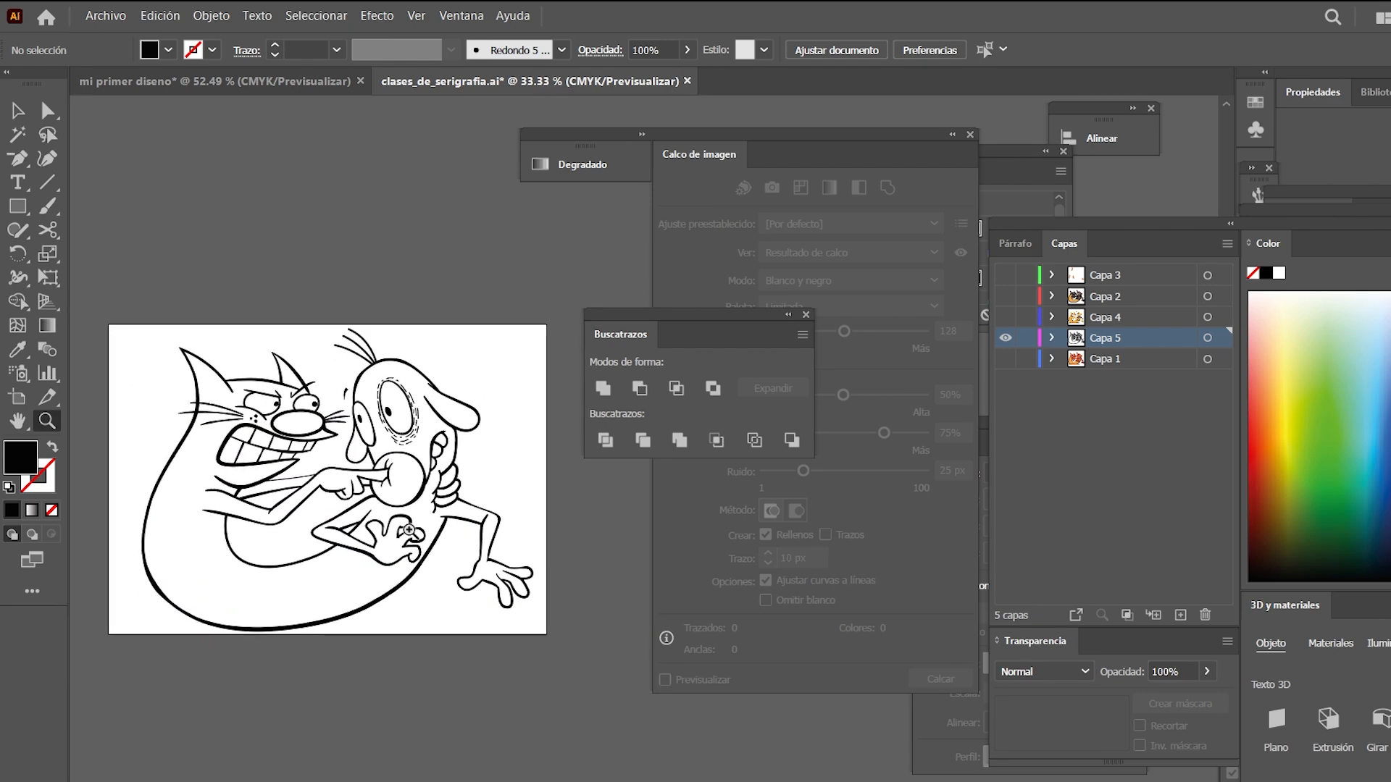
{"action": "key", "text": "m"}
{"action": "left_click_drag", "start_coordinate": [123, 329], "coordinate": [546, 640]}
{"action": "key", "text": "v"}
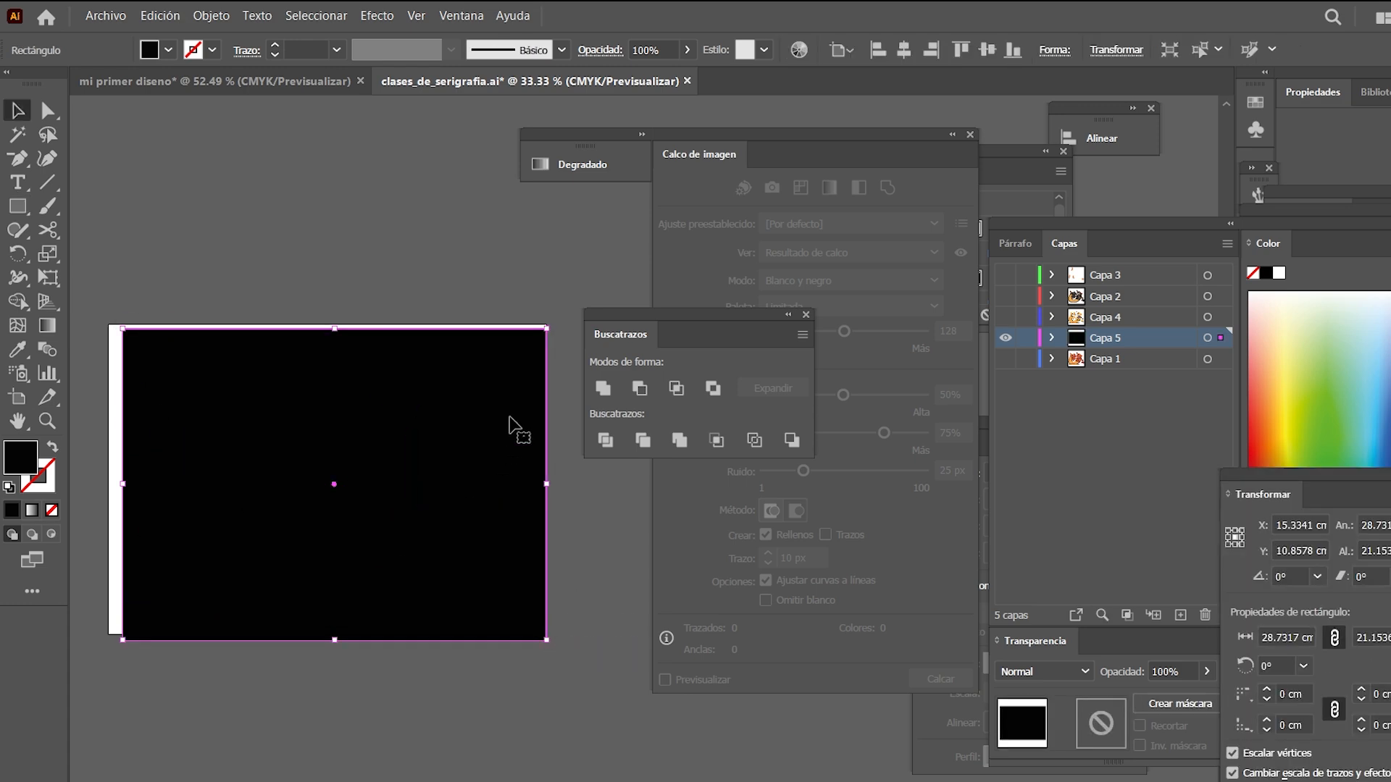
{"action": "left_click_drag", "start_coordinate": [547, 327], "coordinate": [574, 309]}
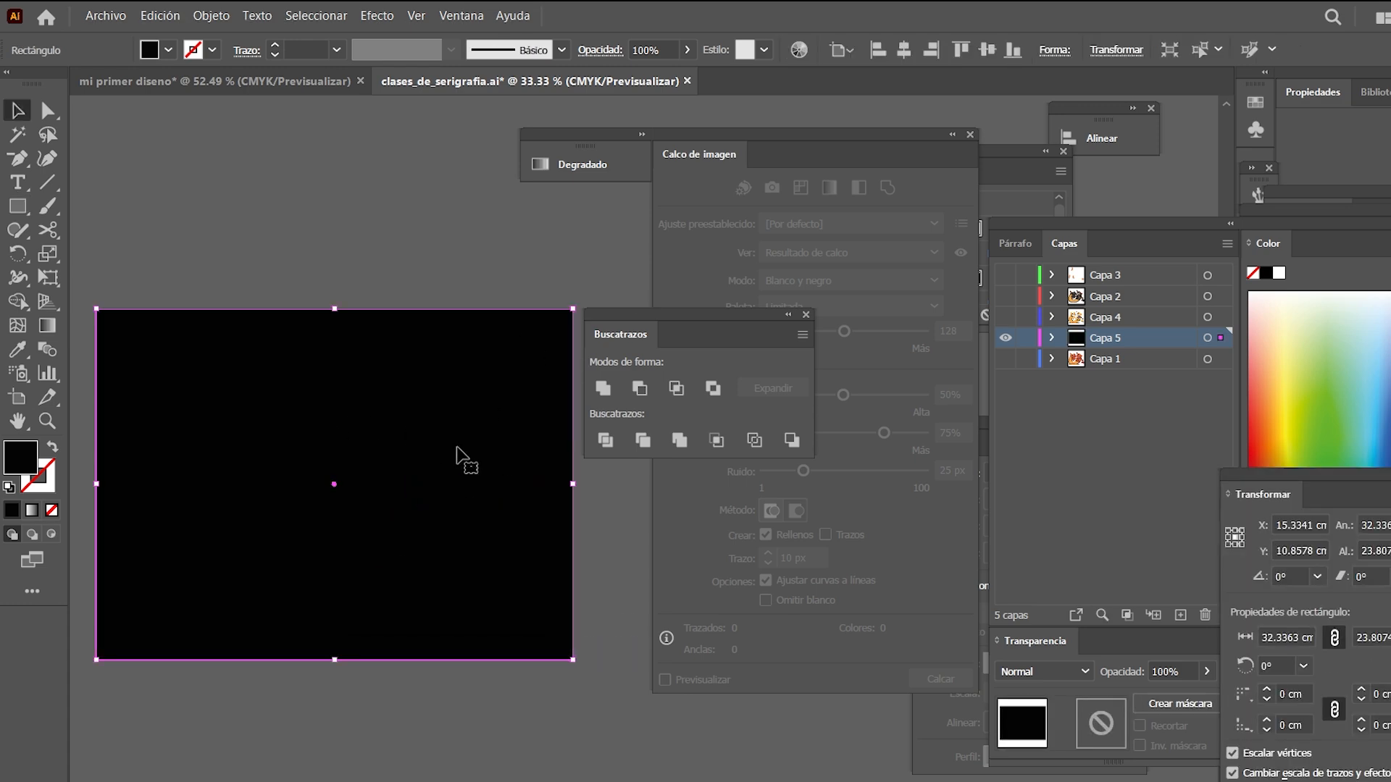
{"action": "key", "text": "Delete"}
Try covering the cartoon with a black circle about 45 cm wide, and undo it
{"action": "key", "text": "l"}
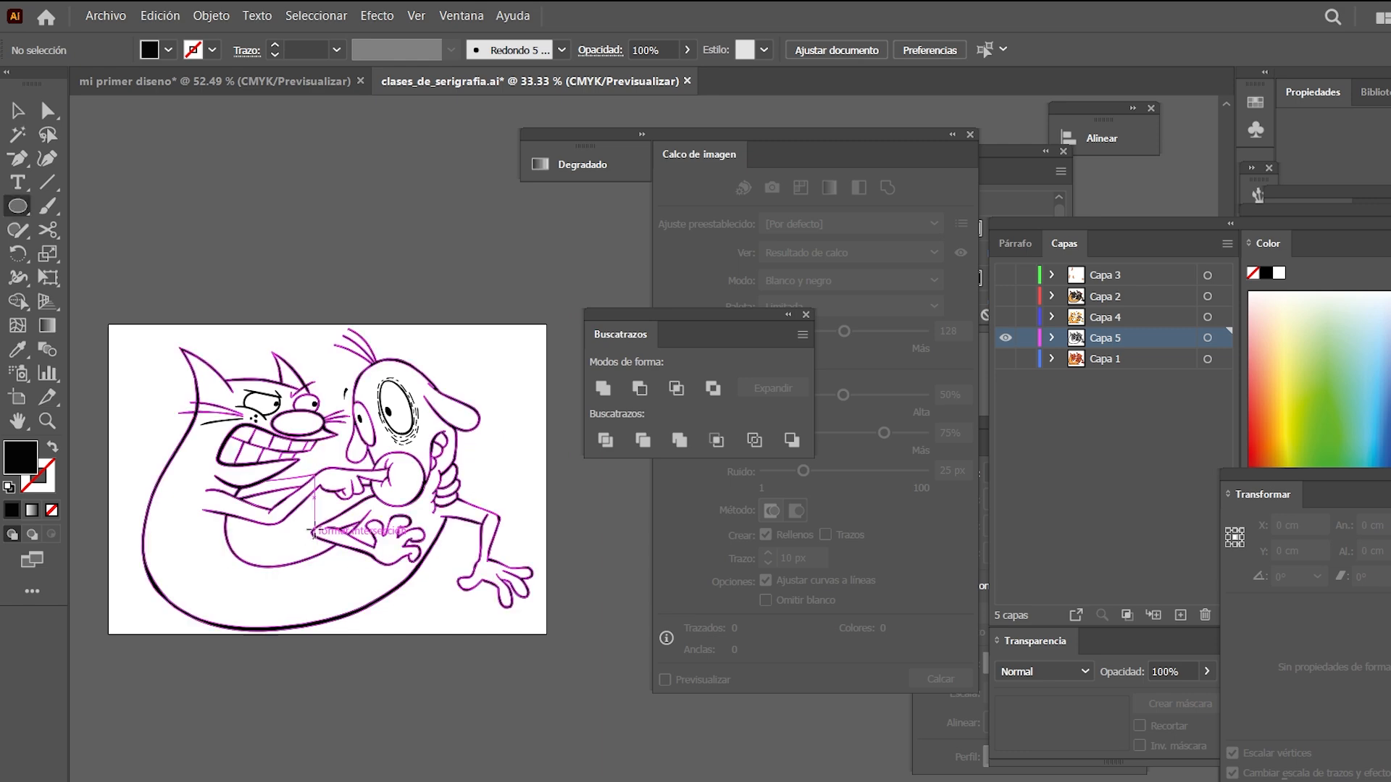
{"action": "left_click_drag", "start_coordinate": [309, 460], "coordinate": [366, 495]}
{"action": "key", "text": "space"}
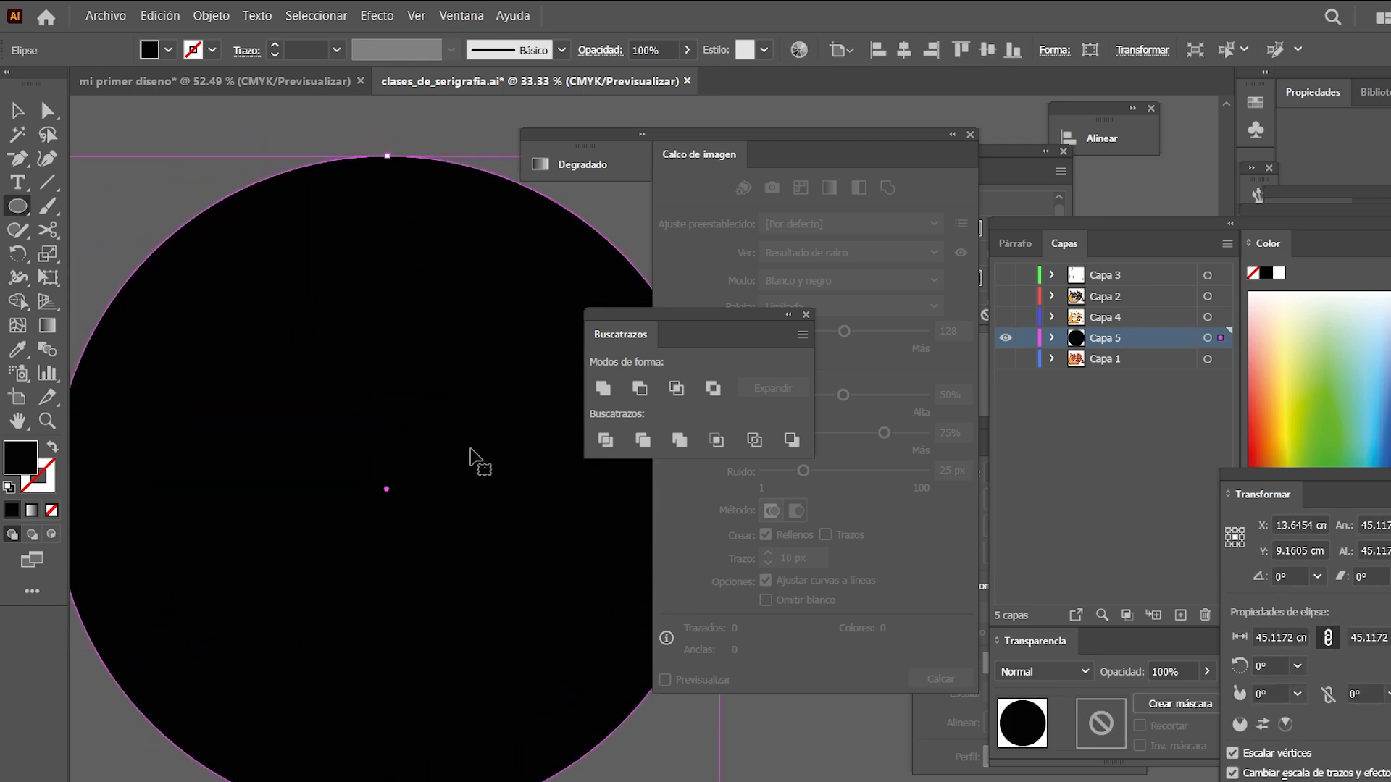
{"action": "key", "text": "ctrl+z"}
Draw a rectangle about 31 cm by 25 cm over the whole cartoon on Capa 5, checking its coverage against the outlines
{"action": "left_click_drag", "start_coordinate": [189, 339], "coordinate": [648, 706]}
{"action": "key", "text": "space"}
{"action": "left_click_drag", "start_coordinate": [550, 630], "coordinate": [483, 656]}
{"action": "key", "text": "ctrl+y"}
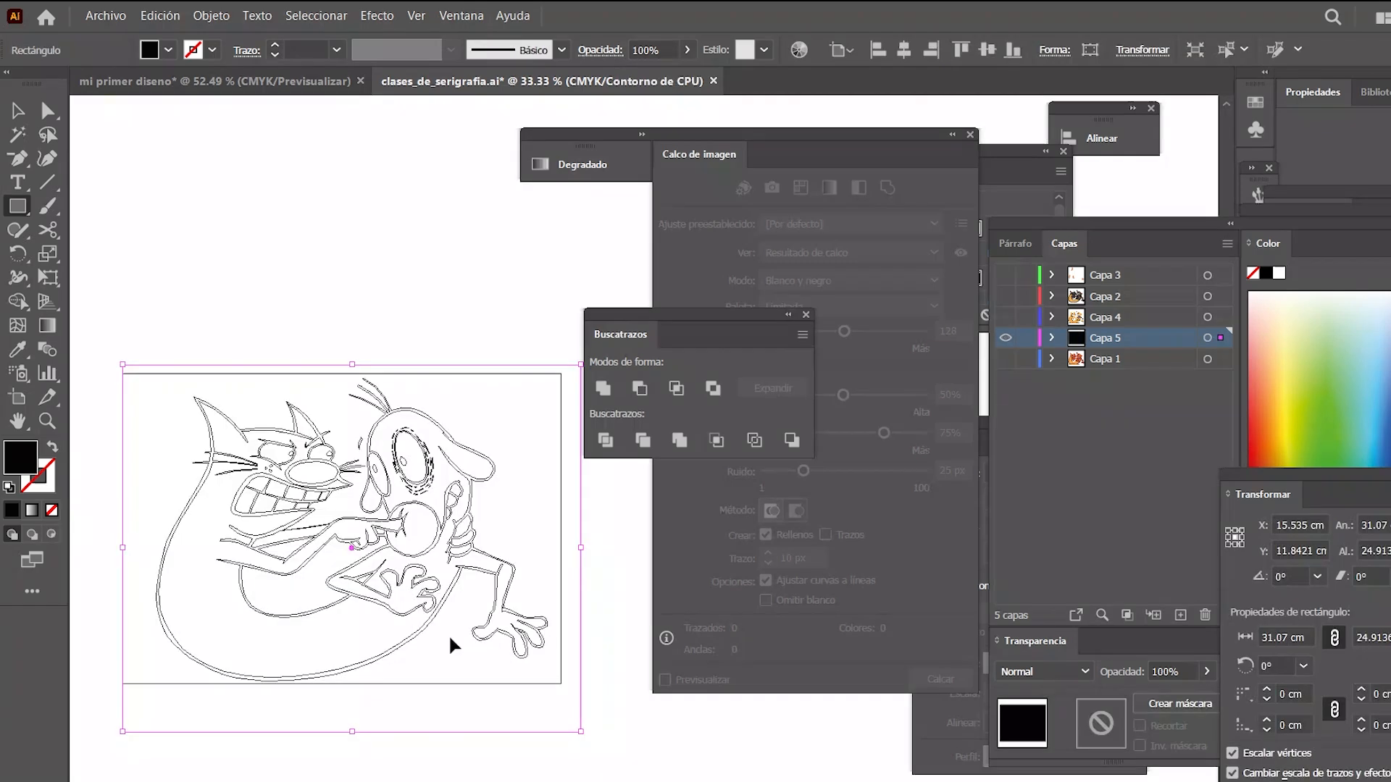
{"action": "key", "text": "v"}
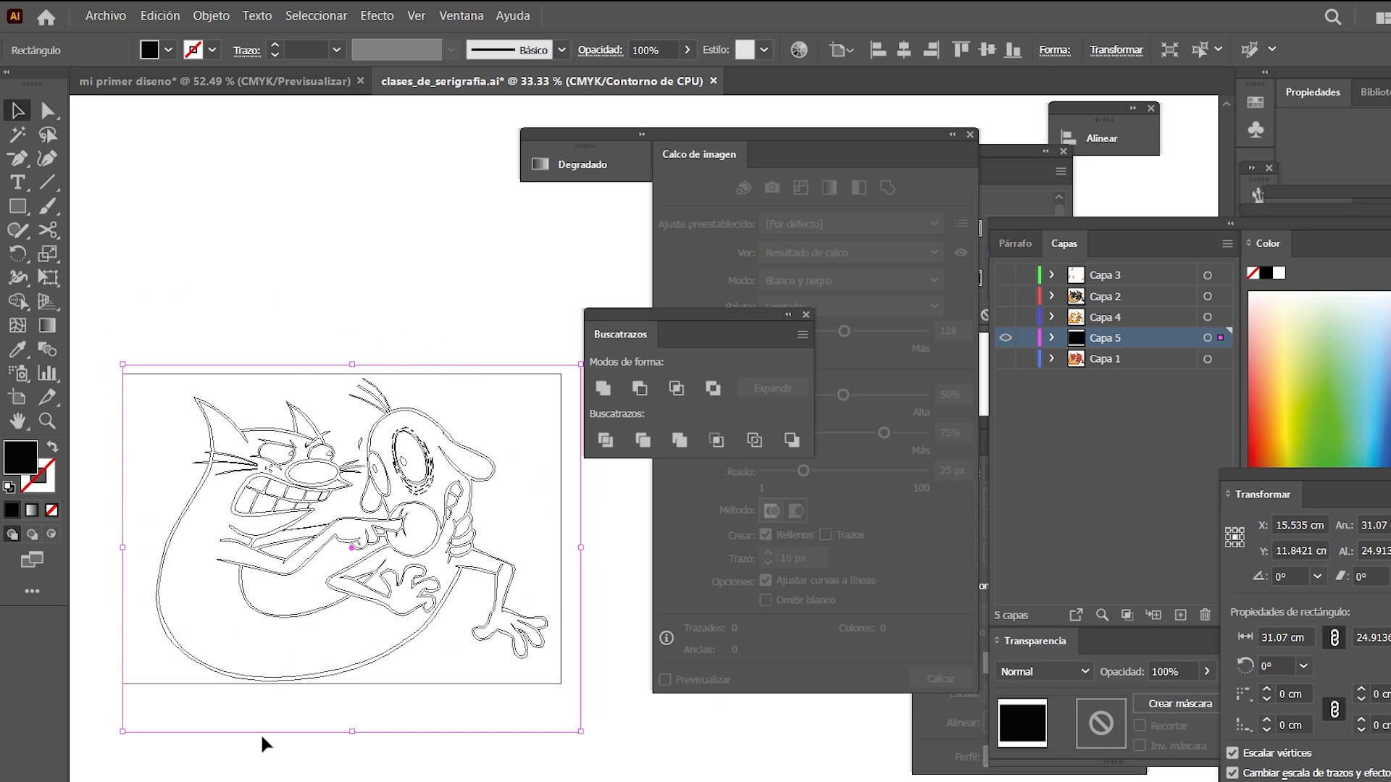
{"action": "key", "text": "space"}
{"action": "left_click_drag", "start_coordinate": [338, 286], "coordinate": [384, 277]}
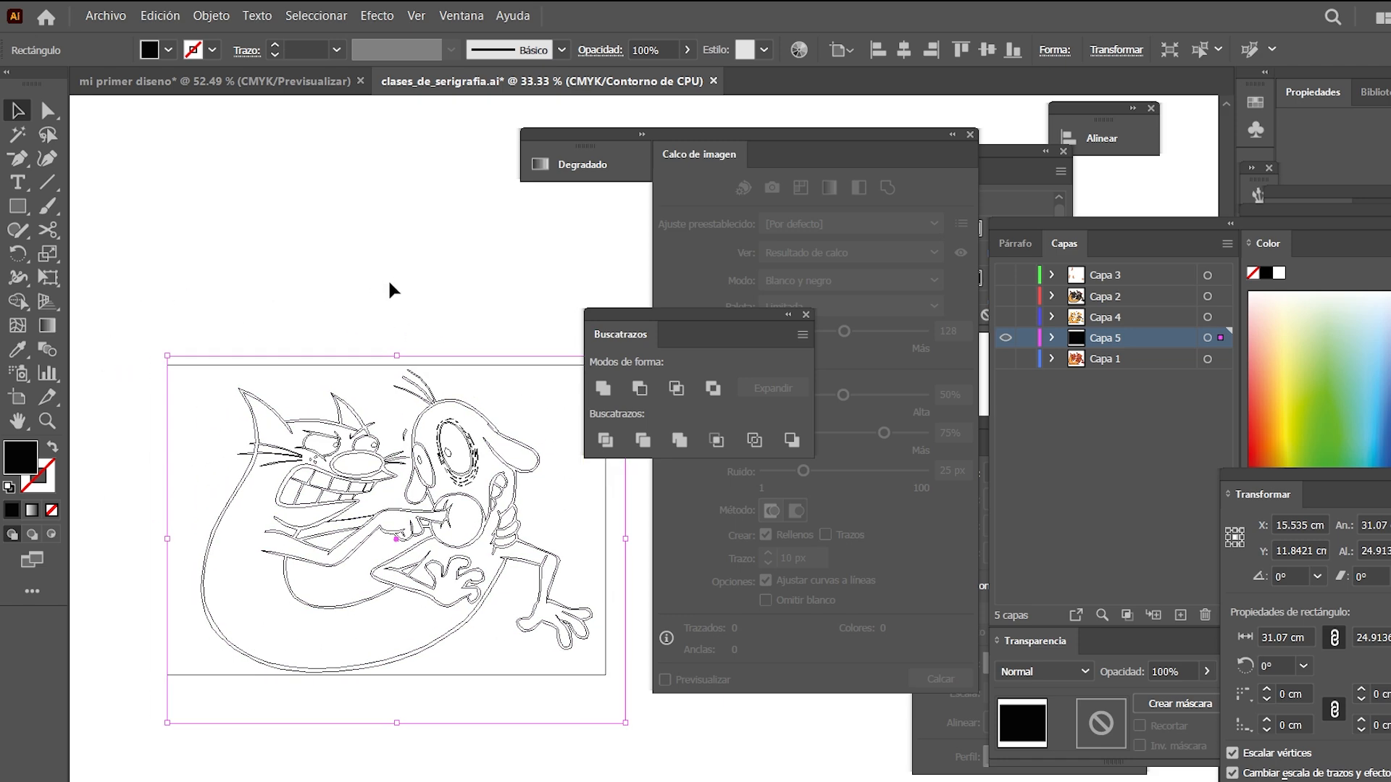
{"action": "key", "text": "ctrl+y"}
{"action": "left_click_drag", "start_coordinate": [165, 296], "coordinate": [636, 748]}
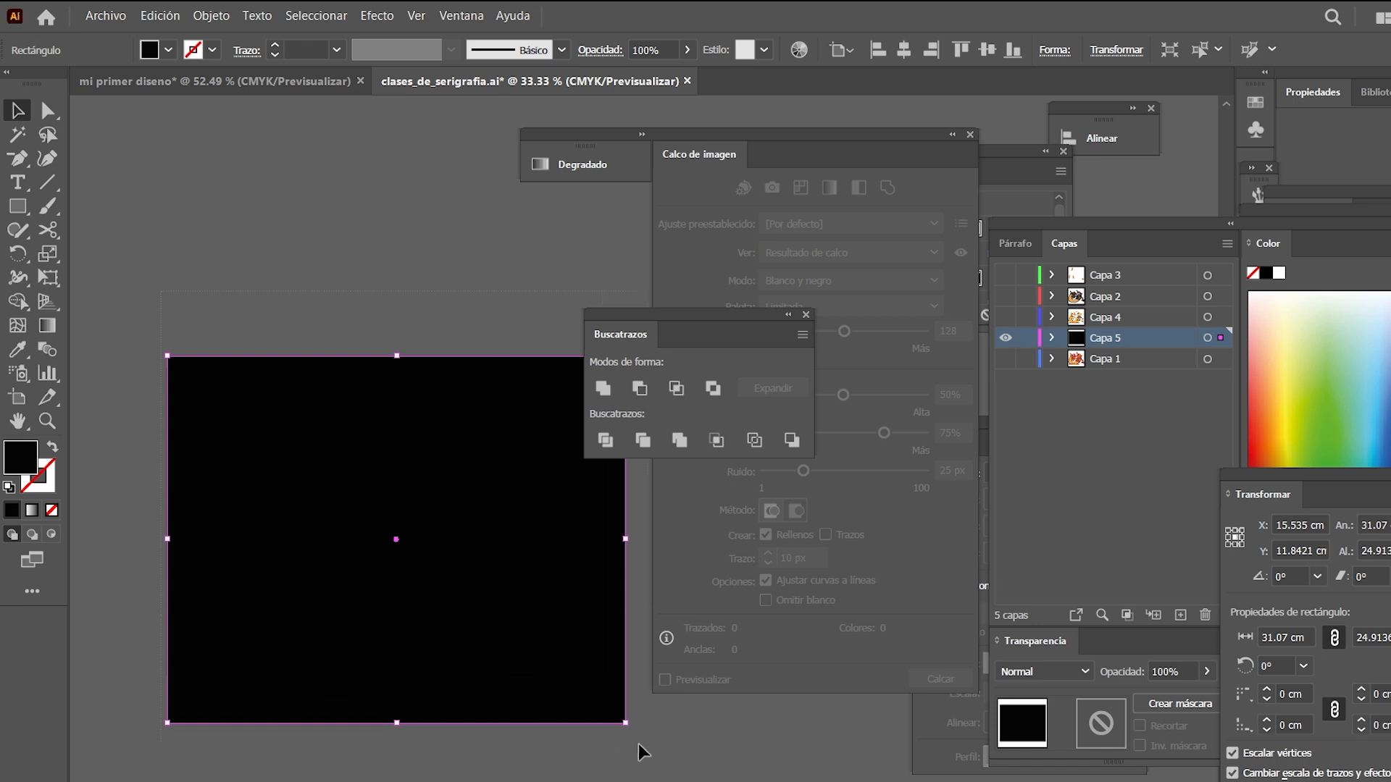
{"action": "key", "text": "ctrl+g"}
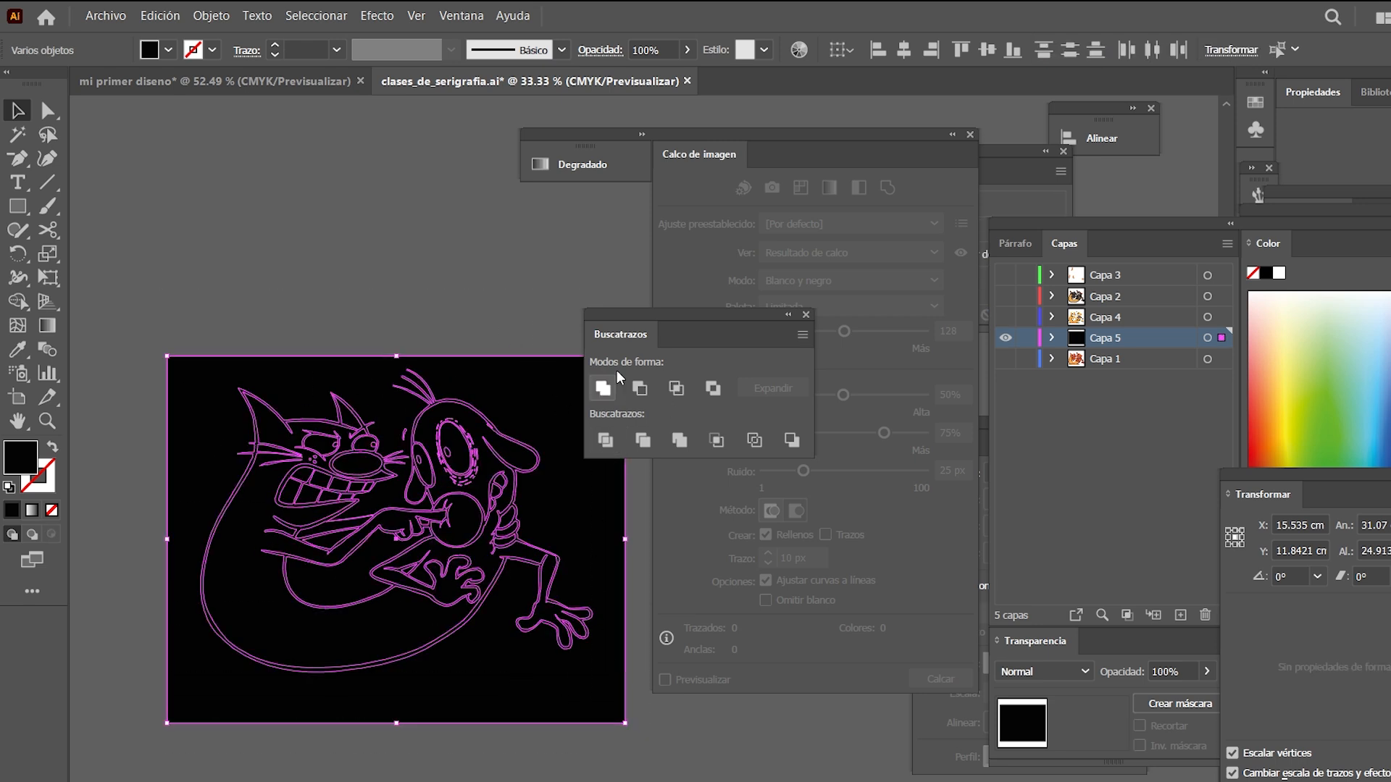
{"action": "left_click_drag", "start_coordinate": [651, 310], "coordinate": [667, 381]}
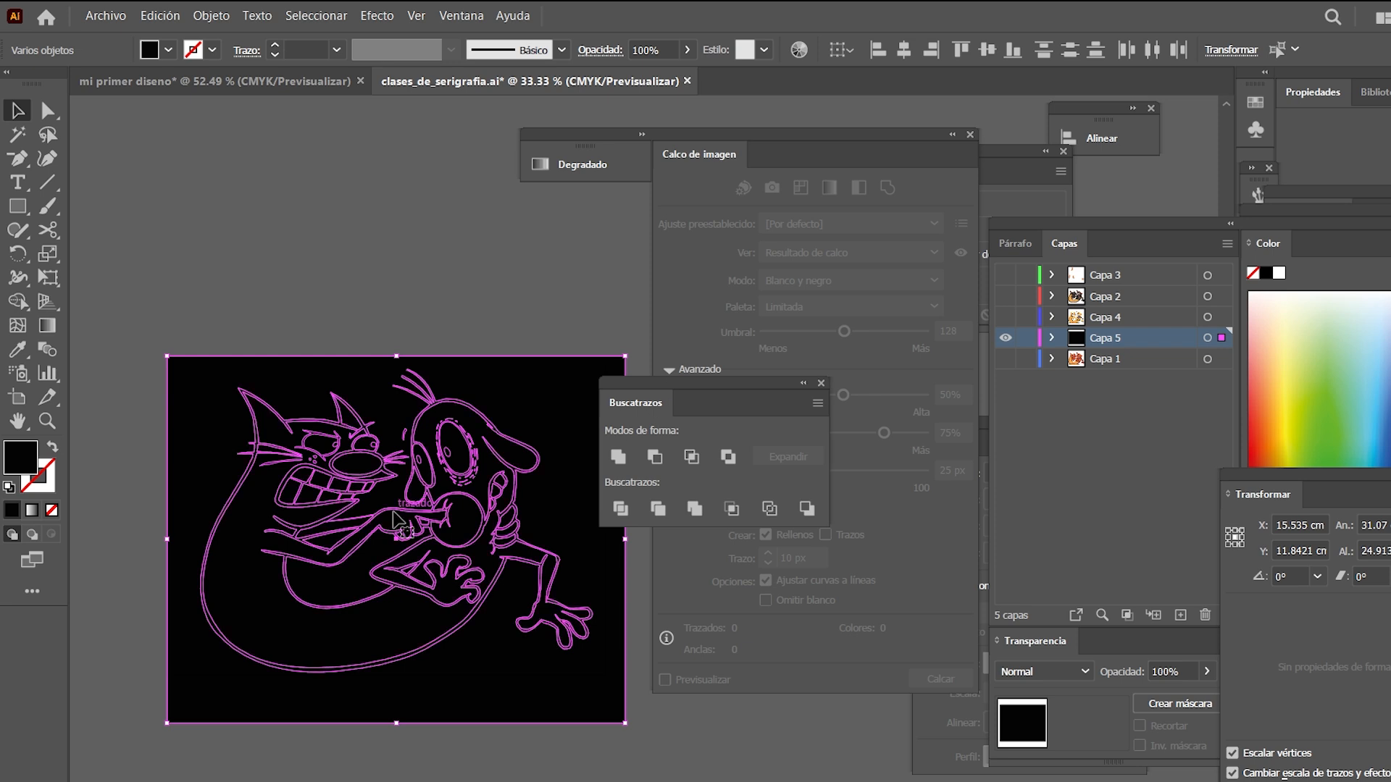
{"action": "key", "text": "space"}
{"action": "left_click_drag", "start_coordinate": [527, 287], "coordinate": [518, 290]}
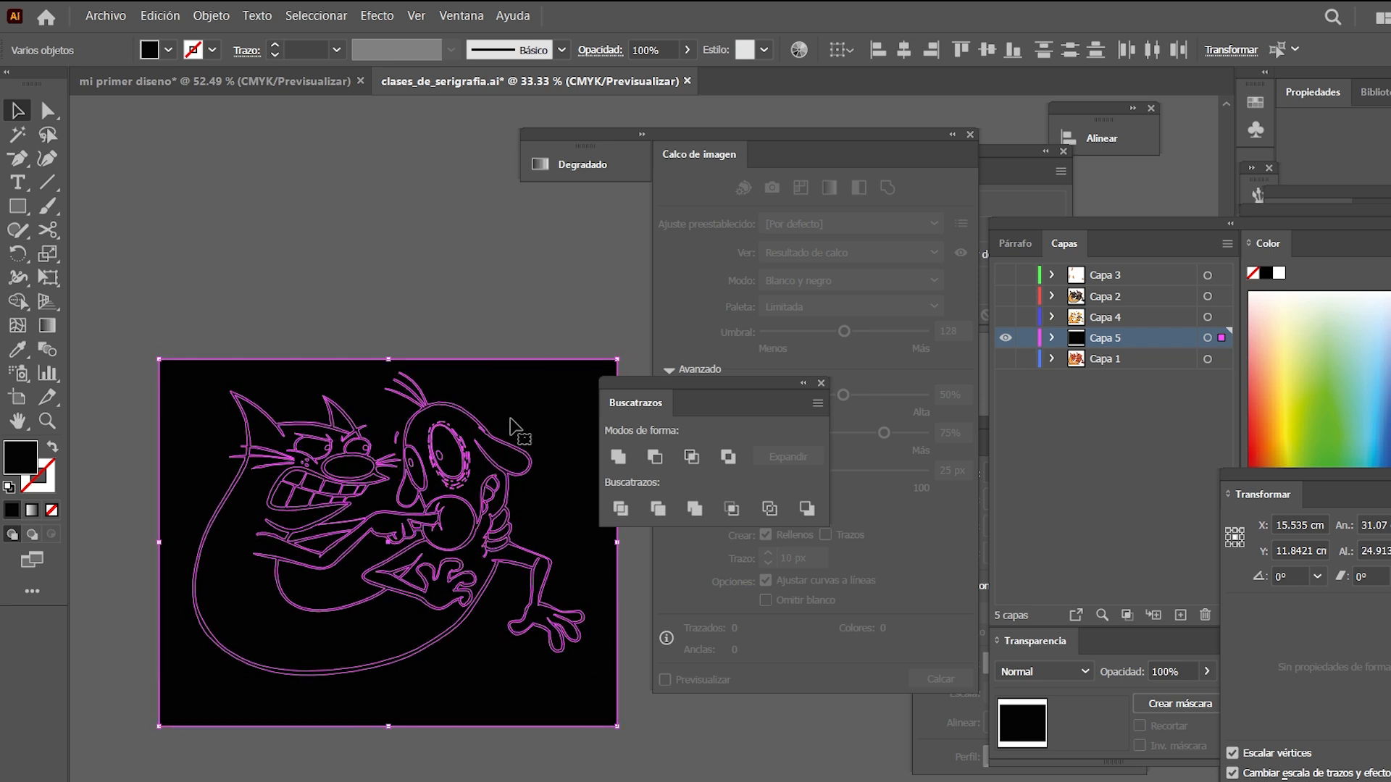
{"action": "left_click", "coordinate": [601, 340]}
Change the covering rectangle's fill to the ochre colour CCA32F
{"action": "left_click", "coordinate": [255, 455]}
{"action": "double_click", "coordinate": [16, 464]}
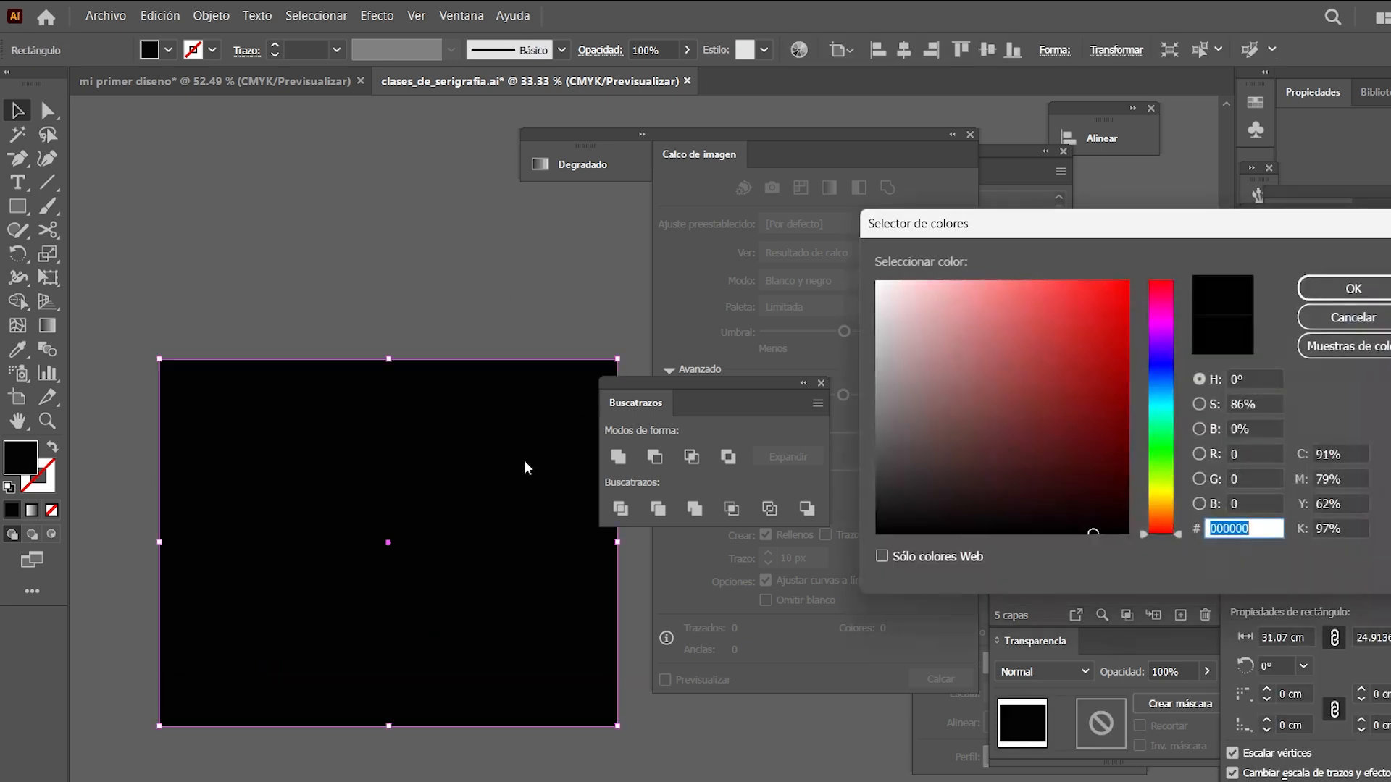
{"action": "left_click", "coordinate": [1159, 505]}
{"action": "left_click_drag", "start_coordinate": [1040, 376], "coordinate": [1074, 322]}
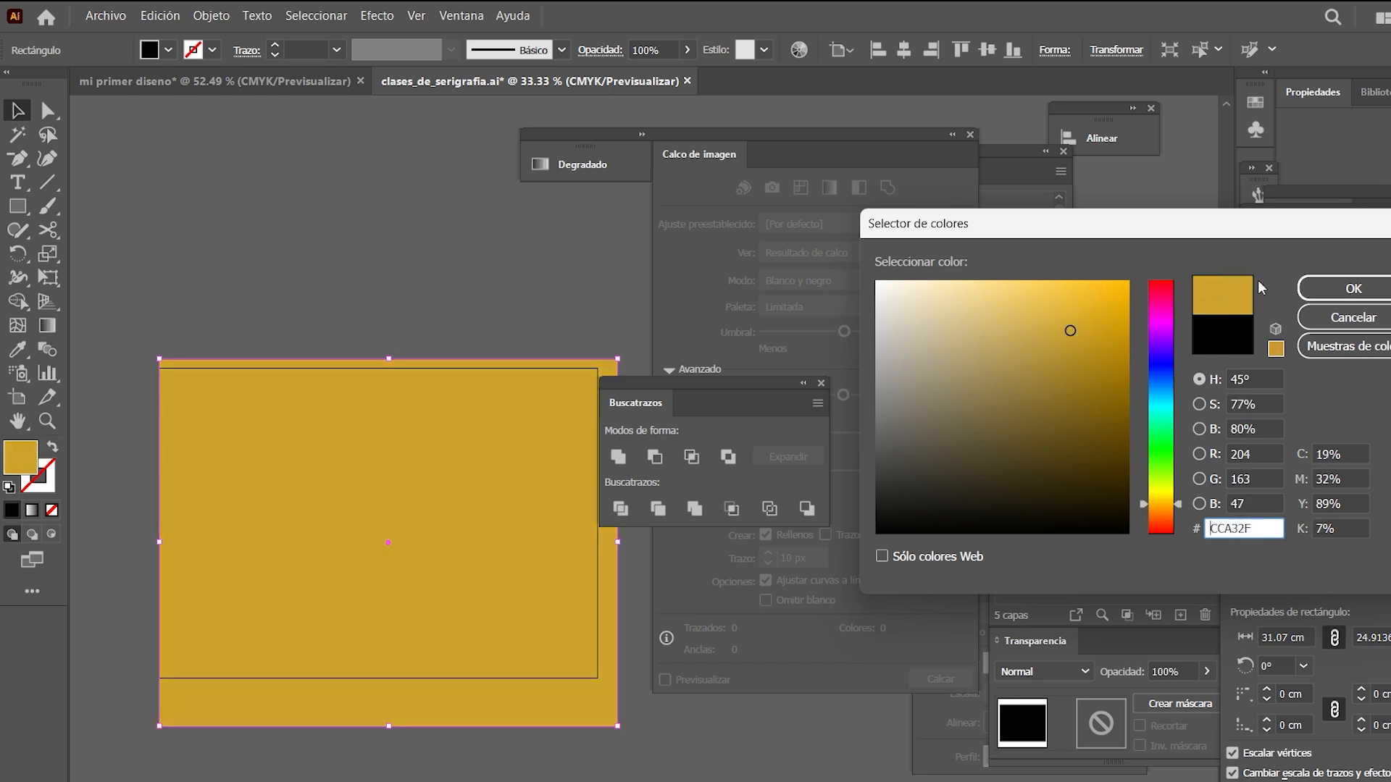
{"action": "left_click", "coordinate": [1353, 289]}
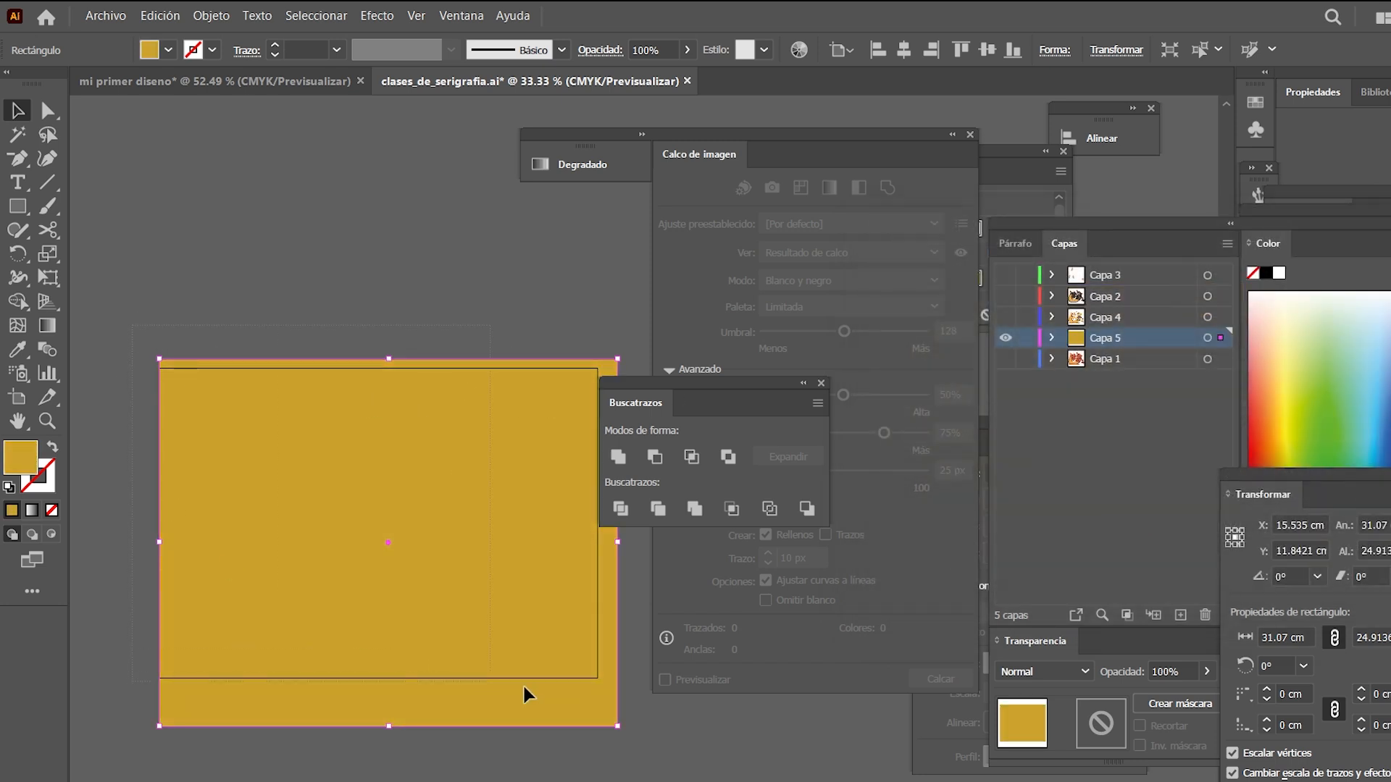
Select the rectangle together with the linework and split them with Dividir (Divide)
{"action": "key", "text": "ctrl+a"}
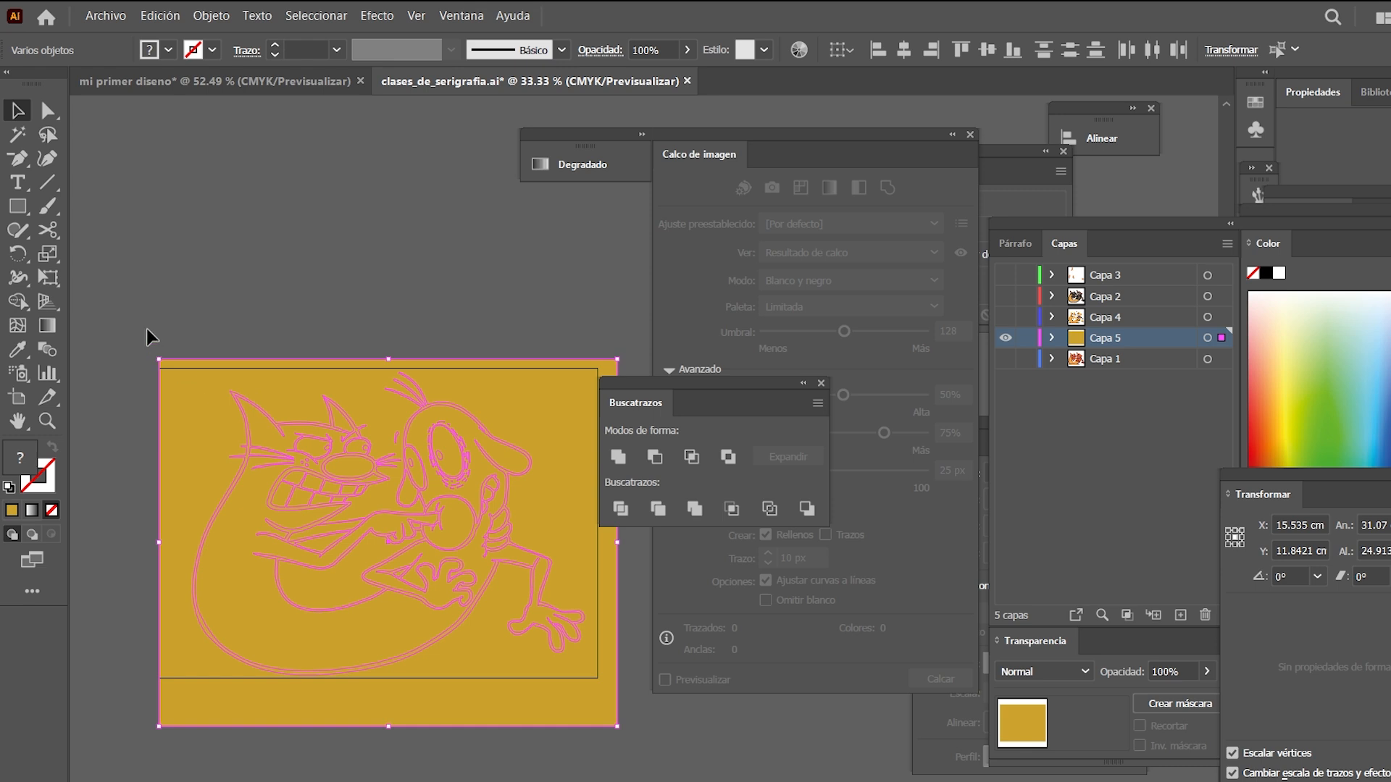
{"action": "left_click", "coordinate": [627, 509]}
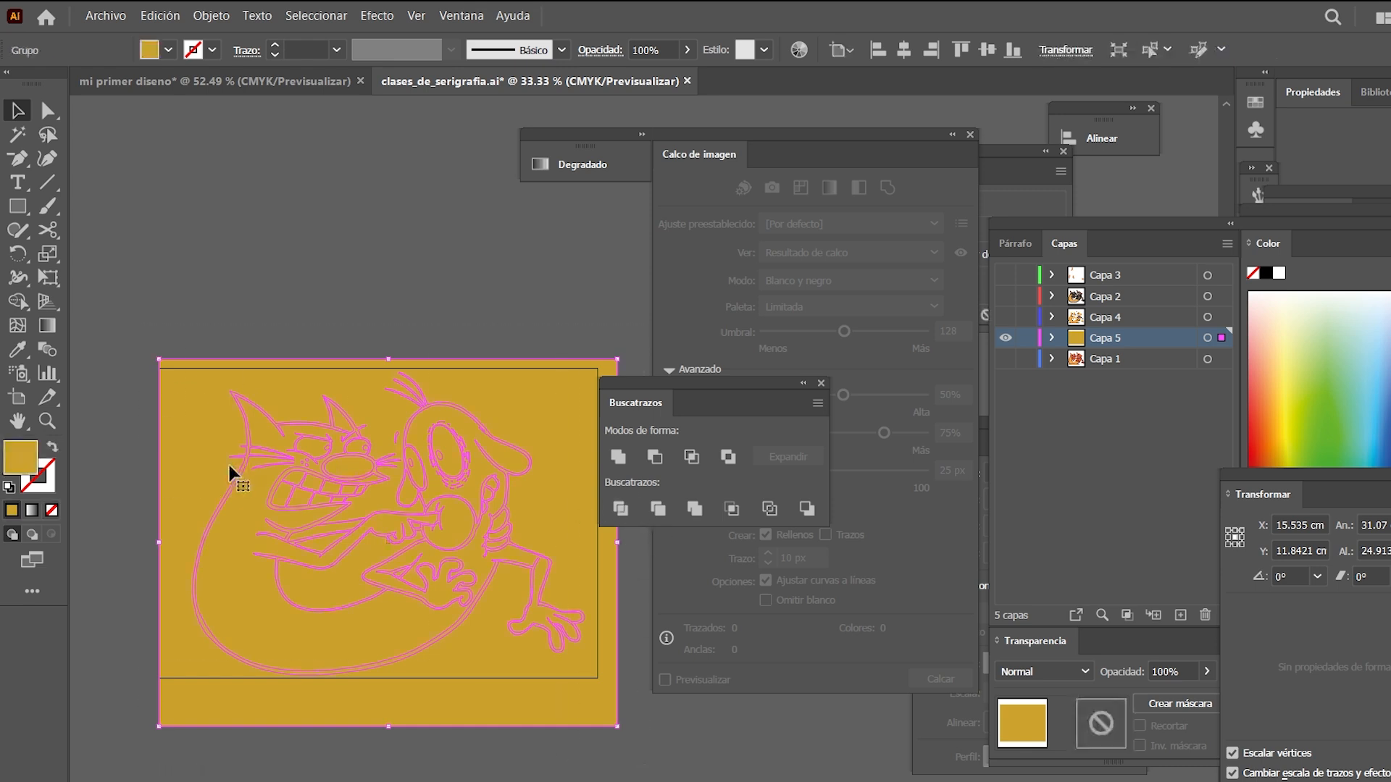
{"action": "left_click_drag", "start_coordinate": [733, 388], "coordinate": [816, 392]}
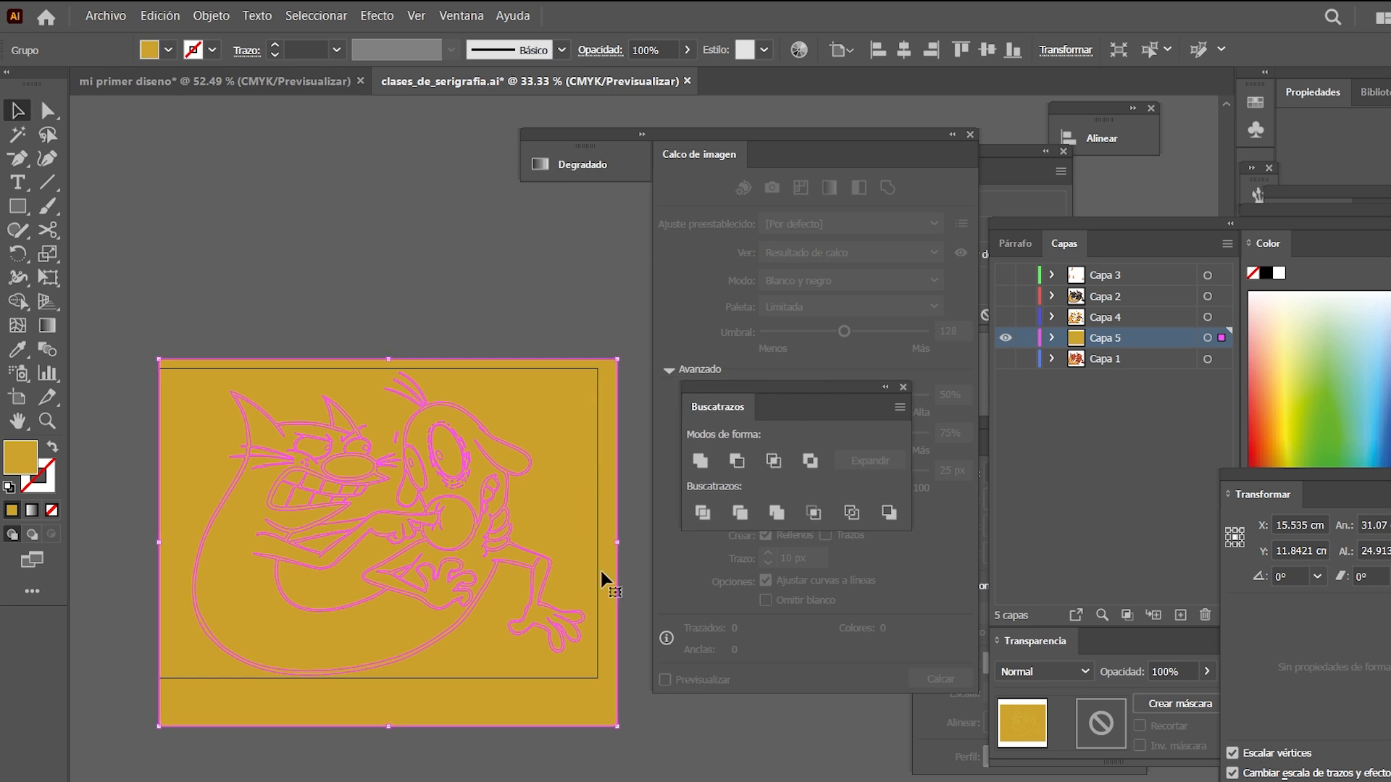
Ungroup the divided artwork and delete the ochre background piece surrounding the characters
{"action": "left_click", "coordinate": [514, 311]}
{"action": "left_click_drag", "start_coordinate": [558, 395], "coordinate": [608, 389]}
{"action": "key", "text": "ctrl+z"}
{"action": "right_click", "coordinate": [577, 516]}
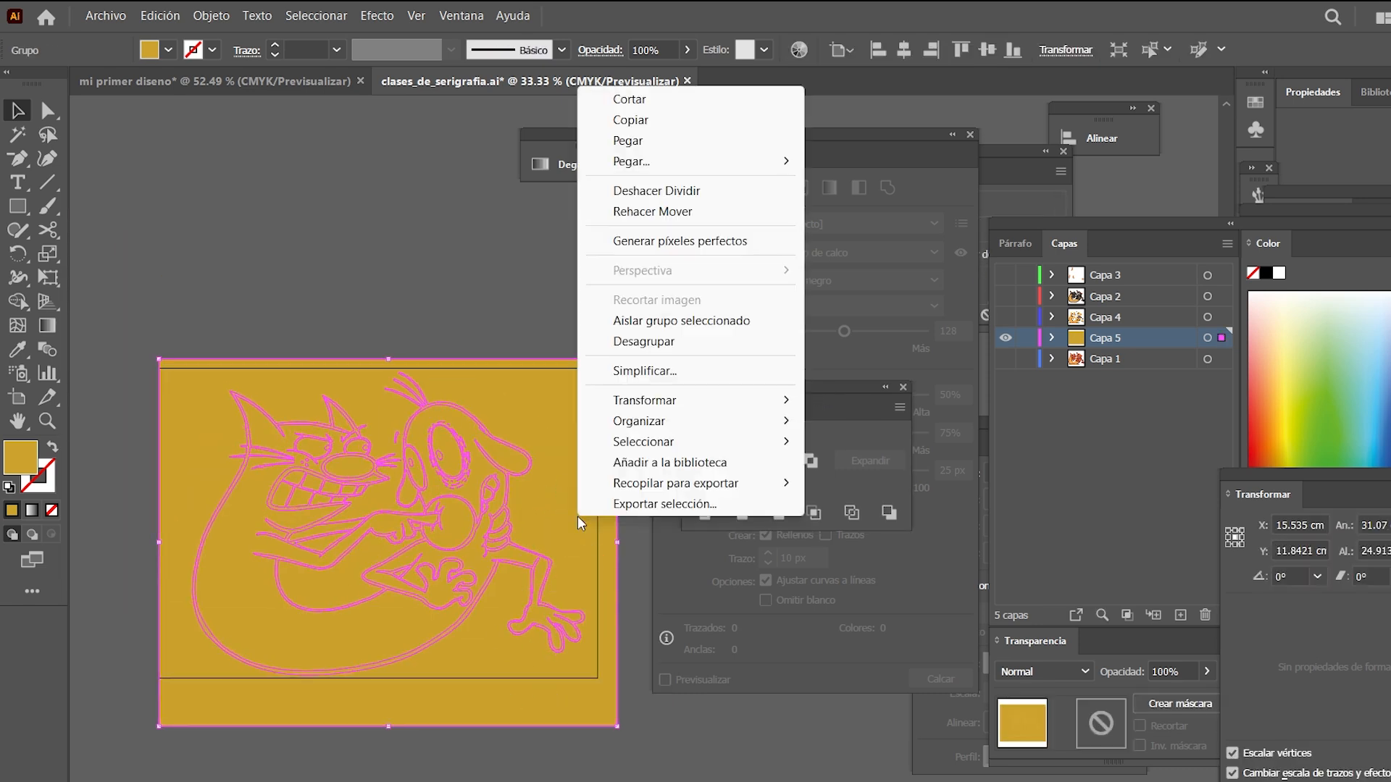
{"action": "left_click", "coordinate": [663, 343]}
{"action": "left_click", "coordinate": [492, 298]}
{"action": "left_click", "coordinate": [542, 384]}
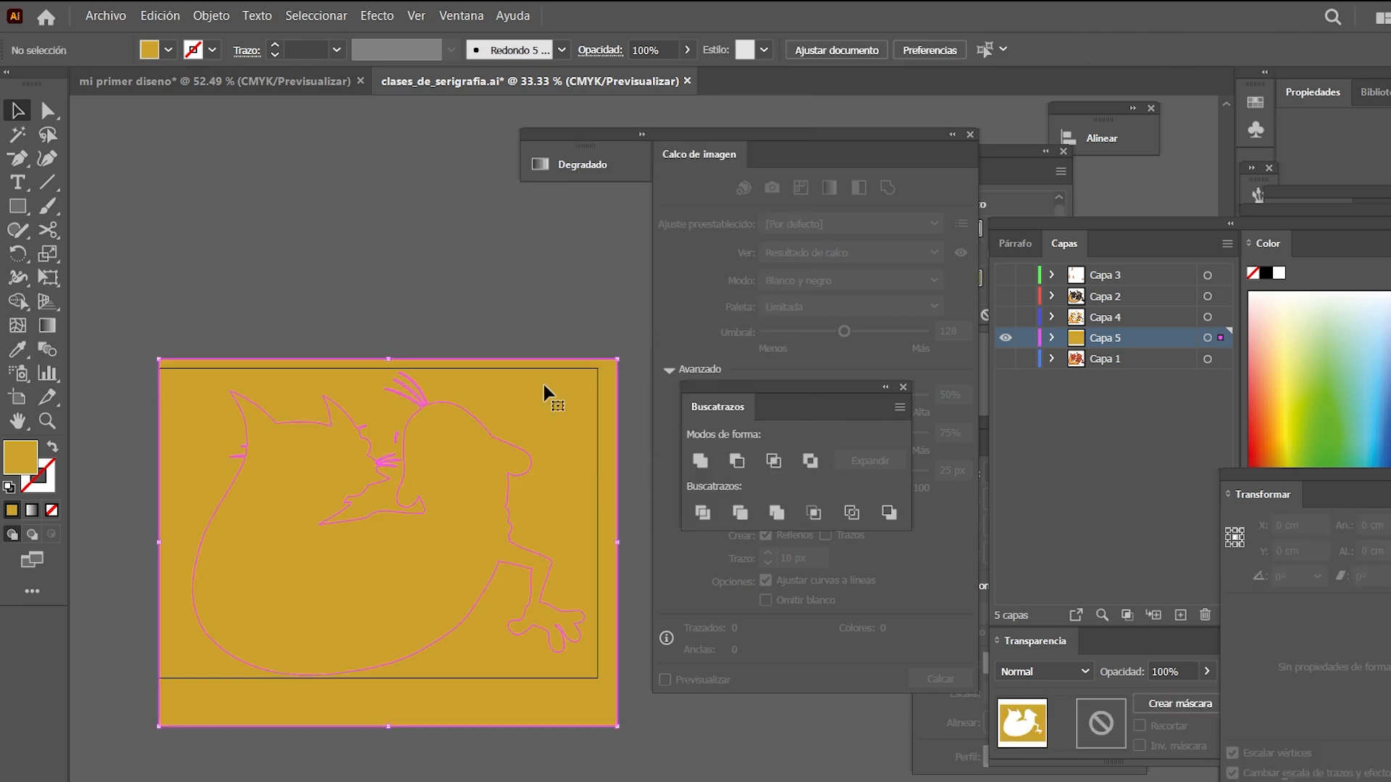
{"action": "key", "text": "Delete"}
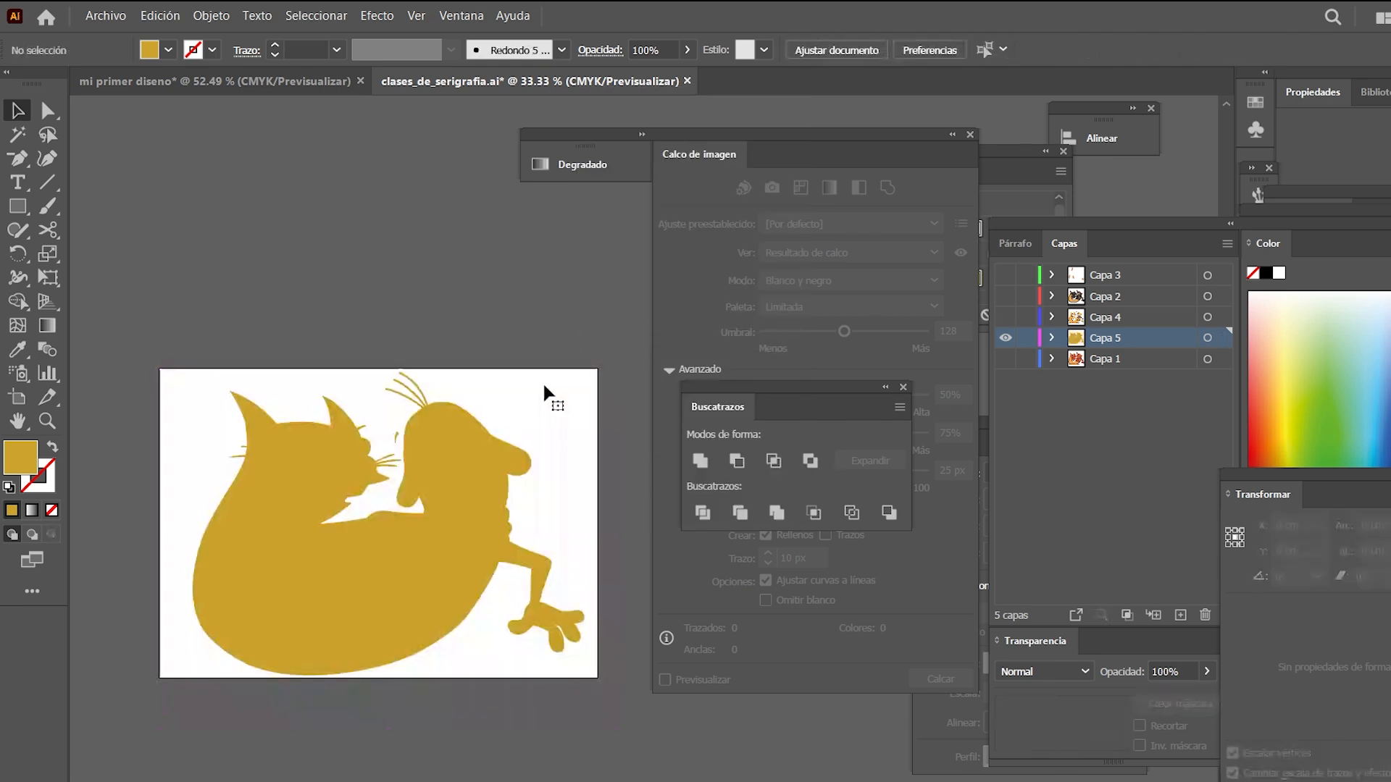
Fill the compound path of the characters' linework with black and deselect it
{"action": "key", "text": "z"}
{"action": "left_click_drag", "start_coordinate": [388, 494], "coordinate": [537, 481]}
{"action": "left_click_drag", "start_coordinate": [545, 506], "coordinate": [440, 396]}
{"action": "key", "text": "v"}
{"action": "left_click", "coordinate": [526, 545]}
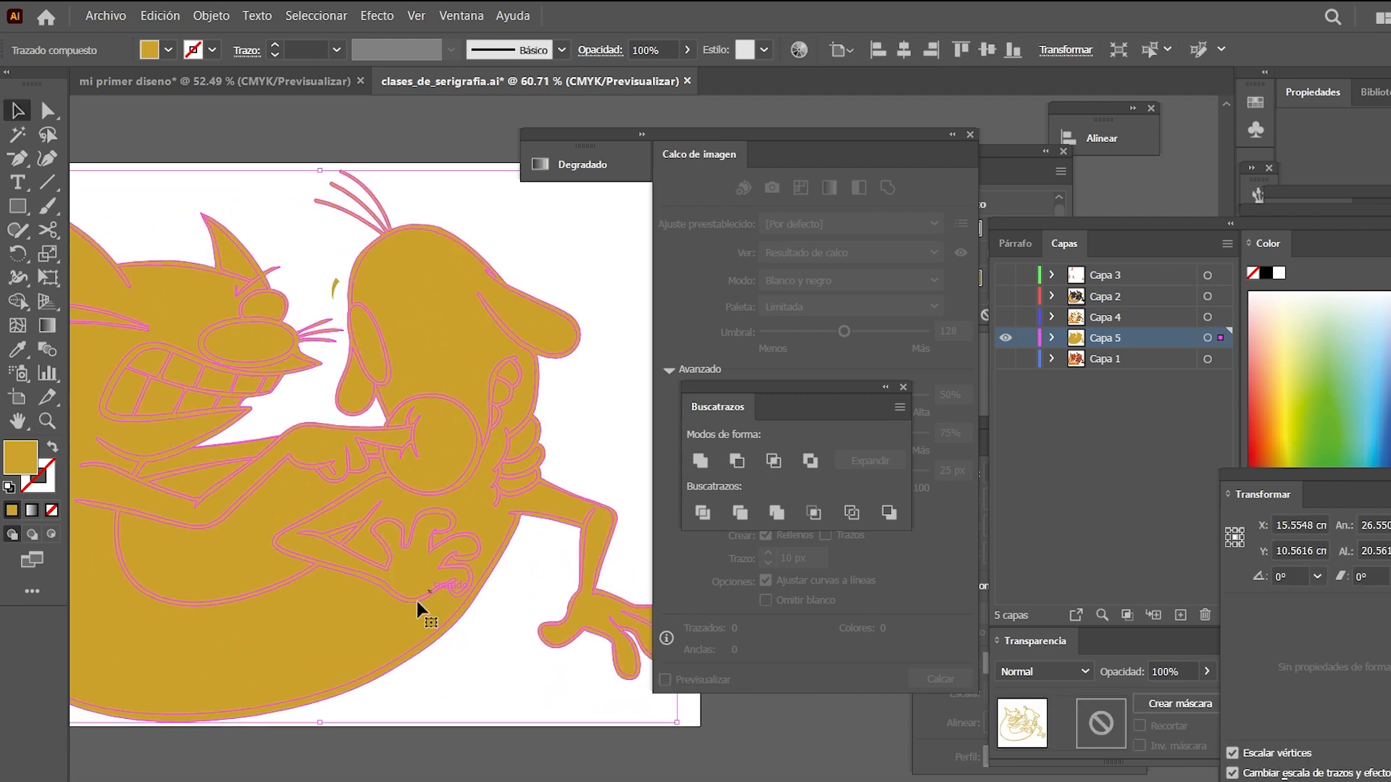
{"action": "double_click", "coordinate": [27, 462]}
{"action": "left_click_drag", "start_coordinate": [966, 456], "coordinate": [862, 561]}
{"action": "left_click", "coordinate": [1335, 293]}
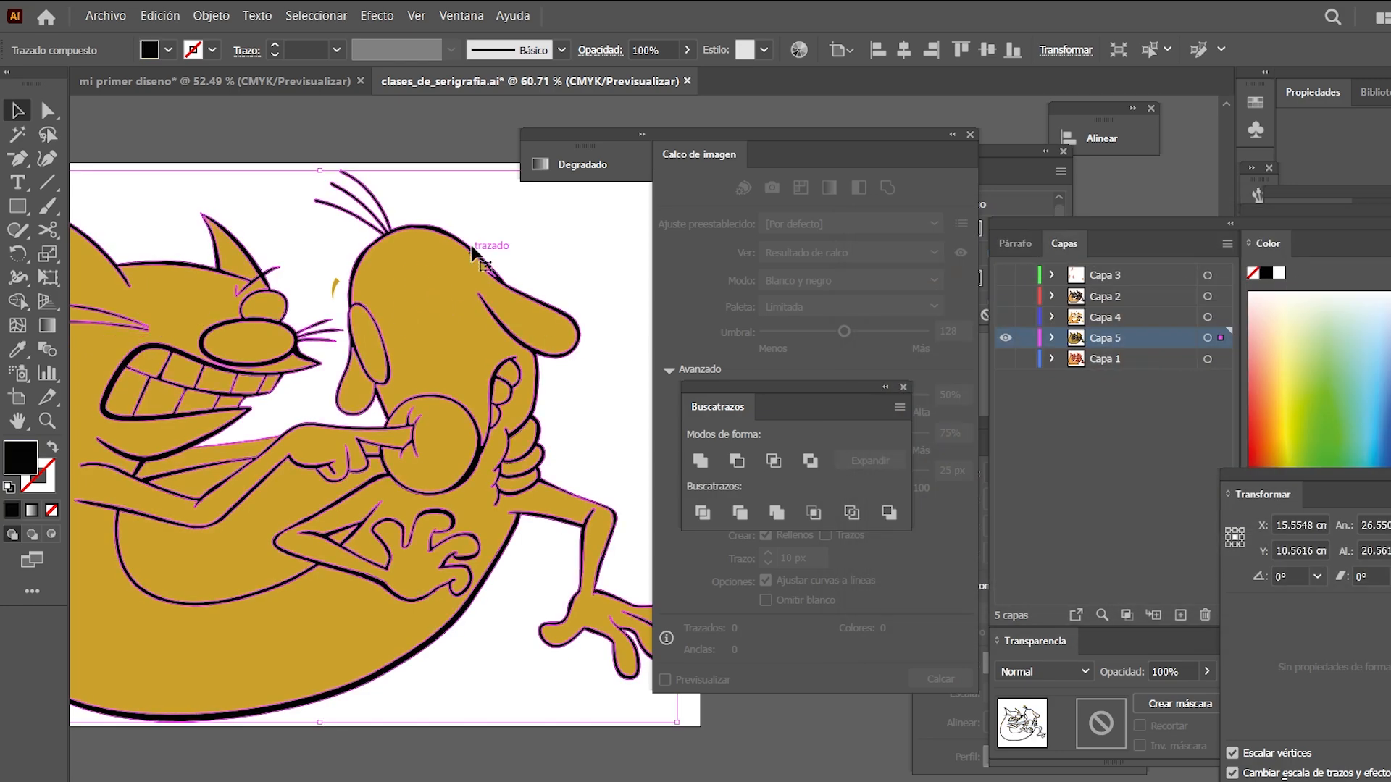
{"action": "left_click", "coordinate": [536, 247]}
Delete the ochre background pieces enclosed by the curved body and between the cat's arms
{"action": "scroll", "coordinate": [507, 254], "scroll_direction": "left", "scroll_amount": 2}
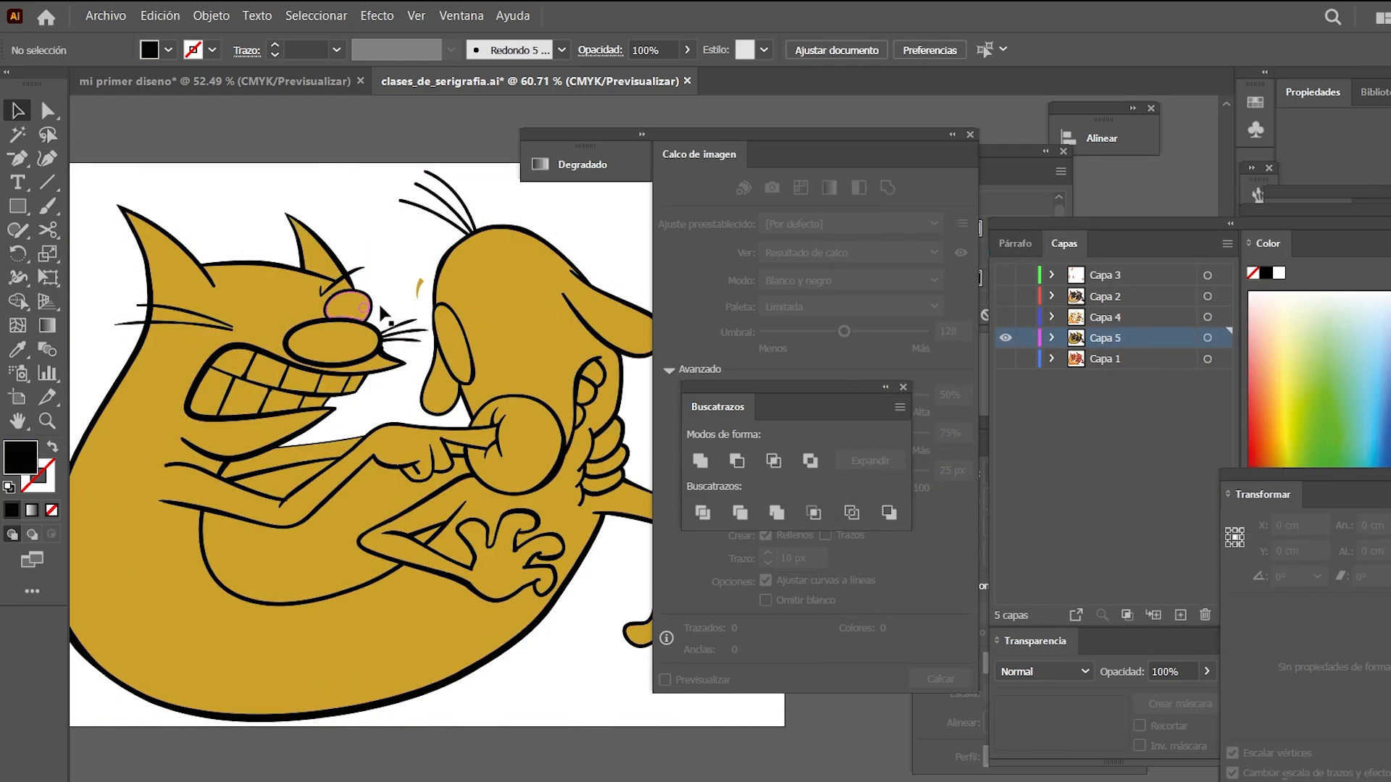
{"action": "left_click", "coordinate": [310, 553]}
{"action": "key", "text": "Delete"}
{"action": "left_click", "coordinate": [290, 489]}
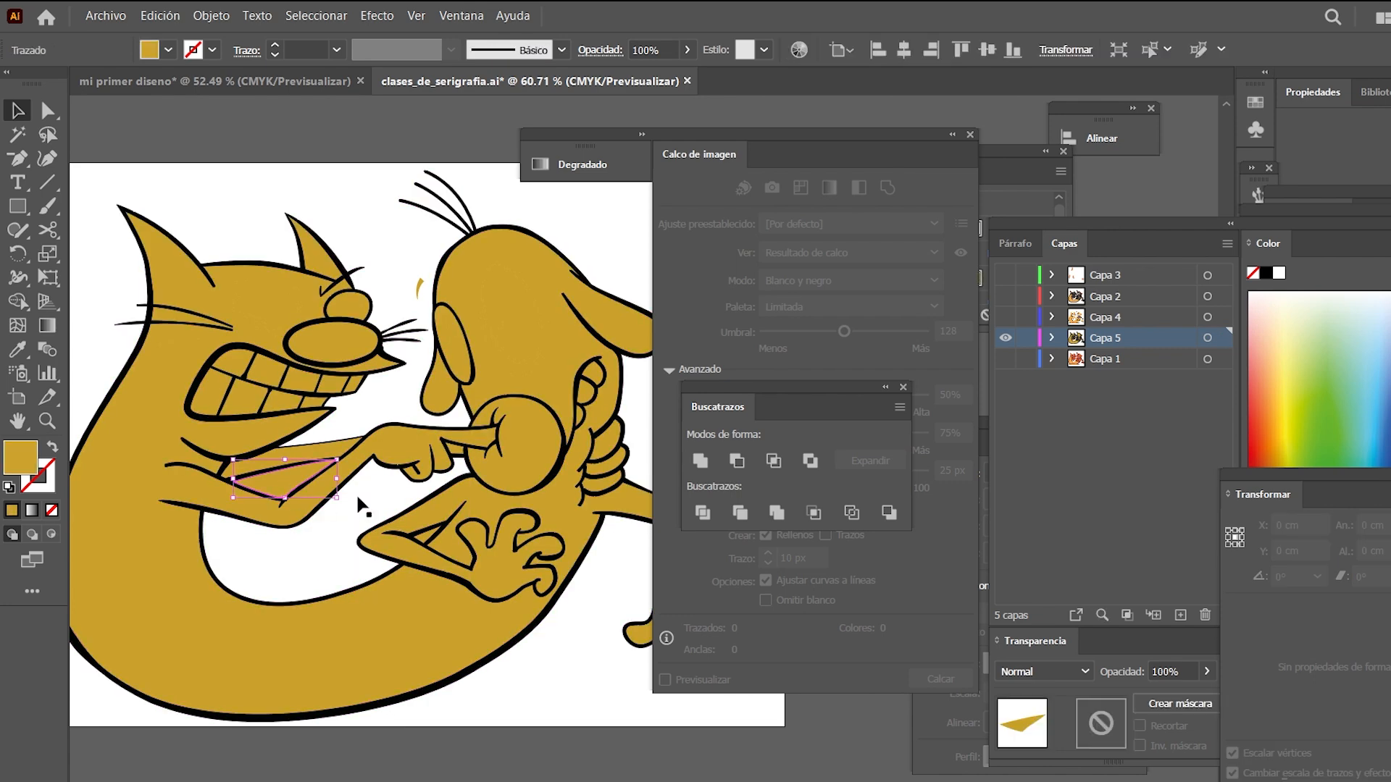
{"action": "key", "text": "Delete"}
{"action": "left_click", "coordinate": [427, 534]}
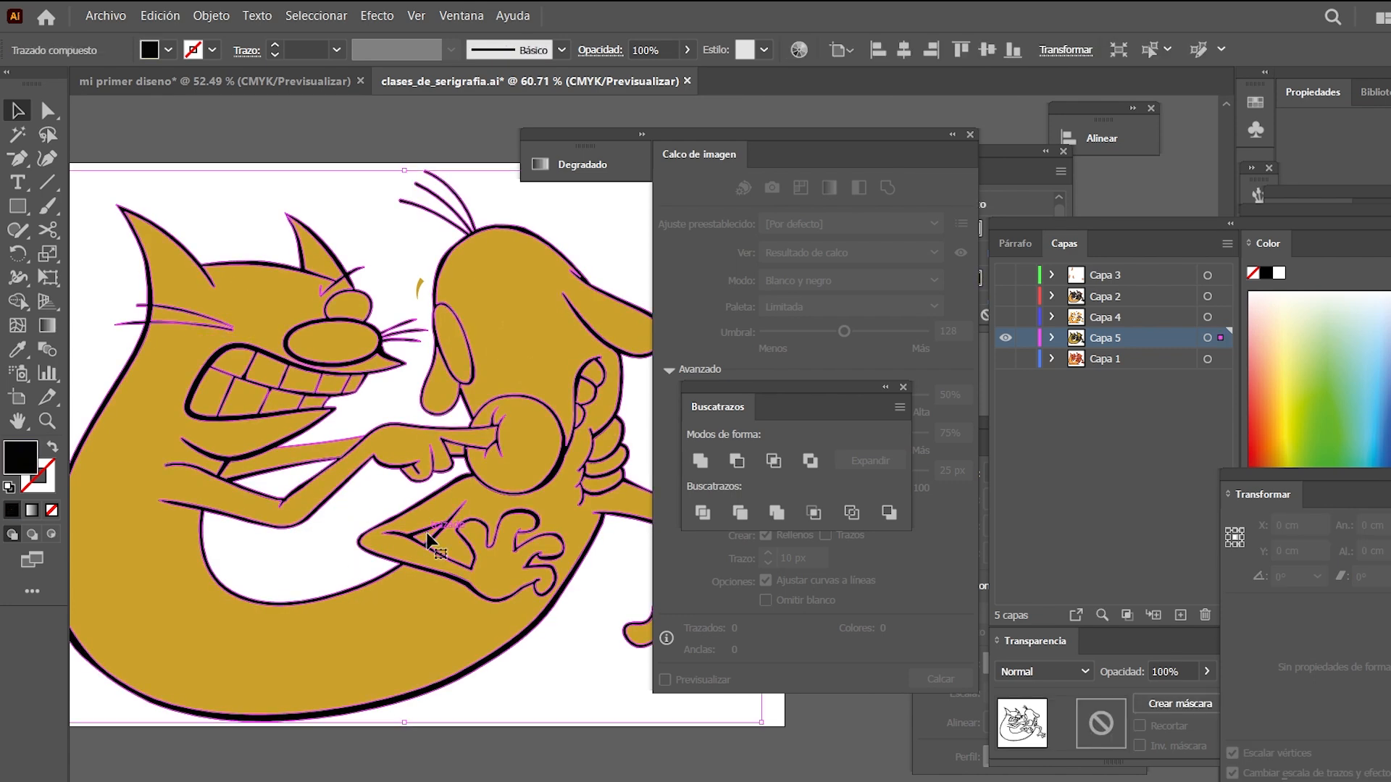
{"action": "key", "text": "Delete"}
{"action": "key", "text": "ctrl+z"}
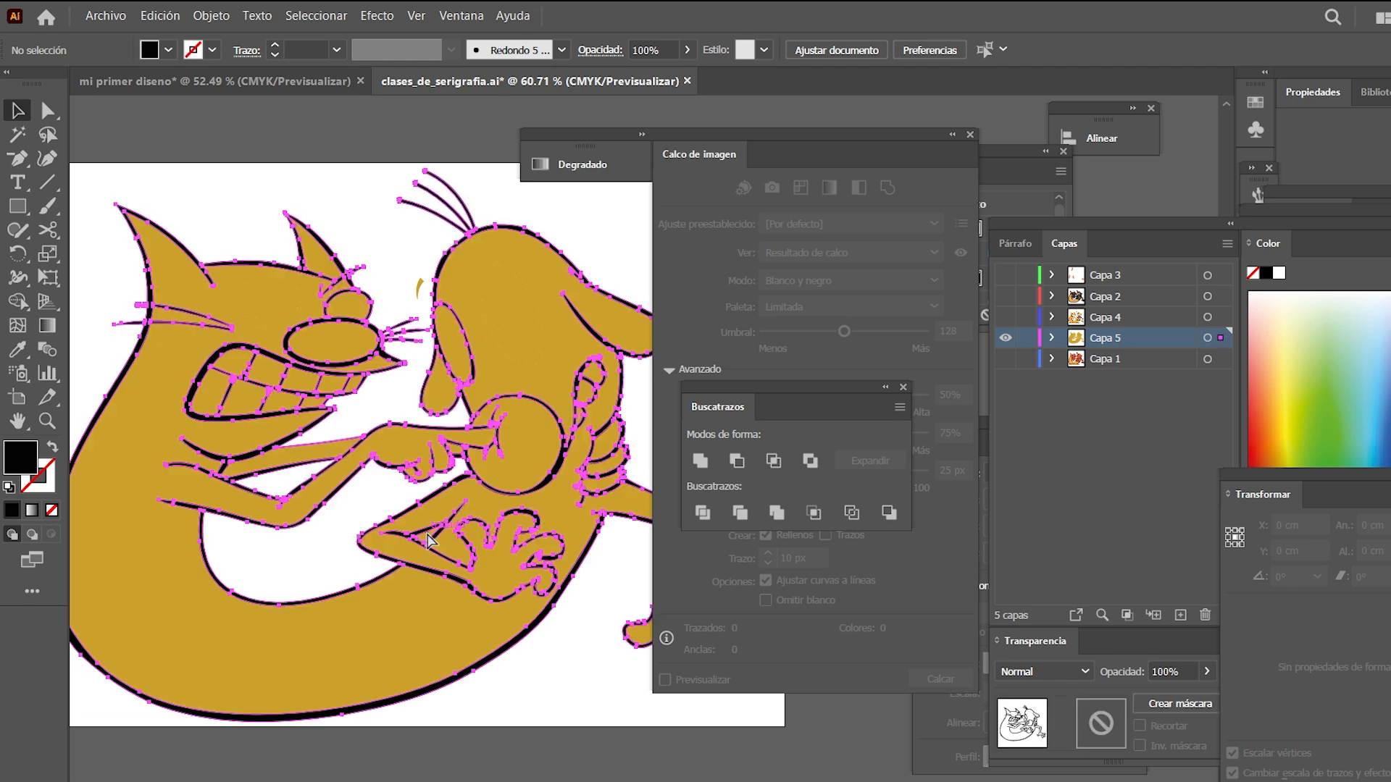
Delete the small triangular ochre piece enclosed inside the dog's bent arm
{"action": "key", "text": "z"}
{"action": "left_click_drag", "start_coordinate": [418, 527], "coordinate": [543, 575]}
{"action": "key", "text": "v"}
{"action": "left_click", "coordinate": [334, 454]}
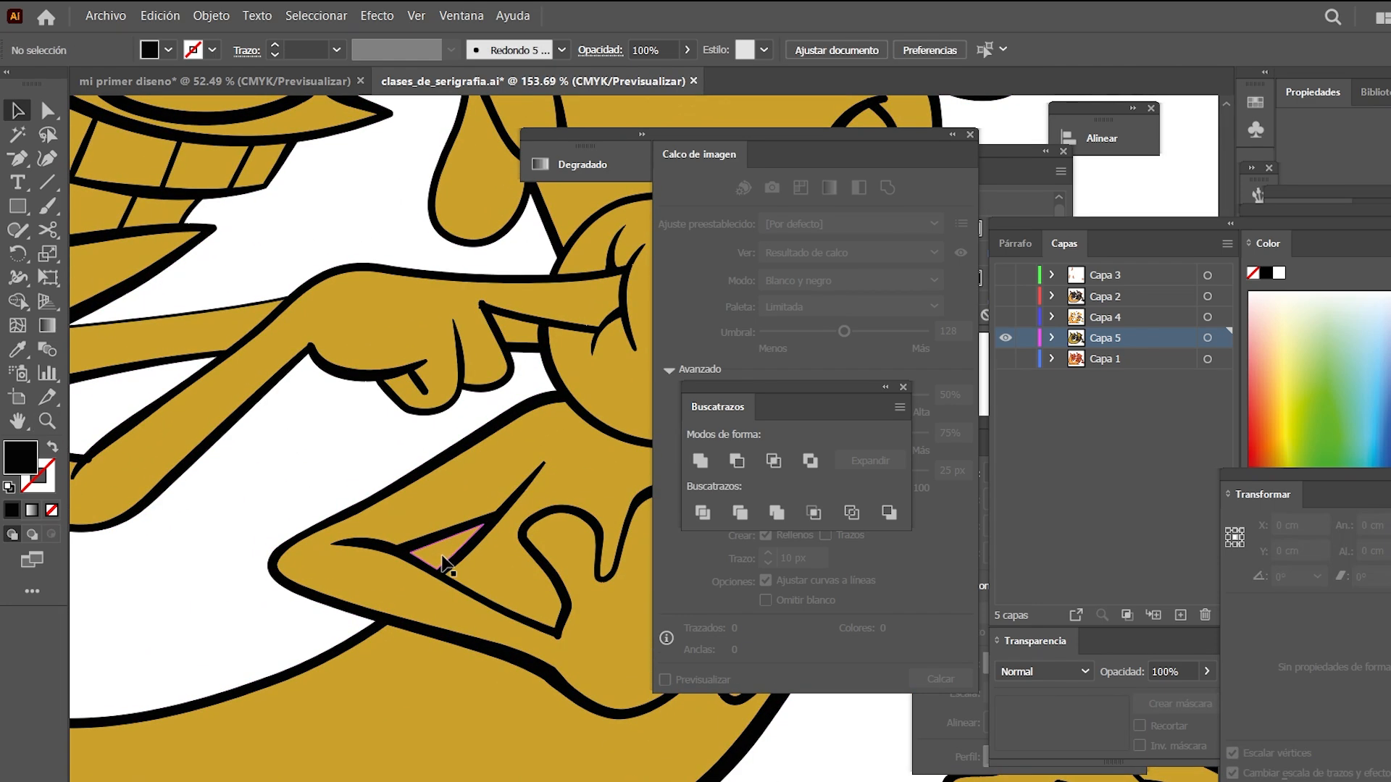
{"action": "left_click", "coordinate": [442, 558]}
{"action": "key", "text": "Delete"}
{"action": "key", "text": "z"}
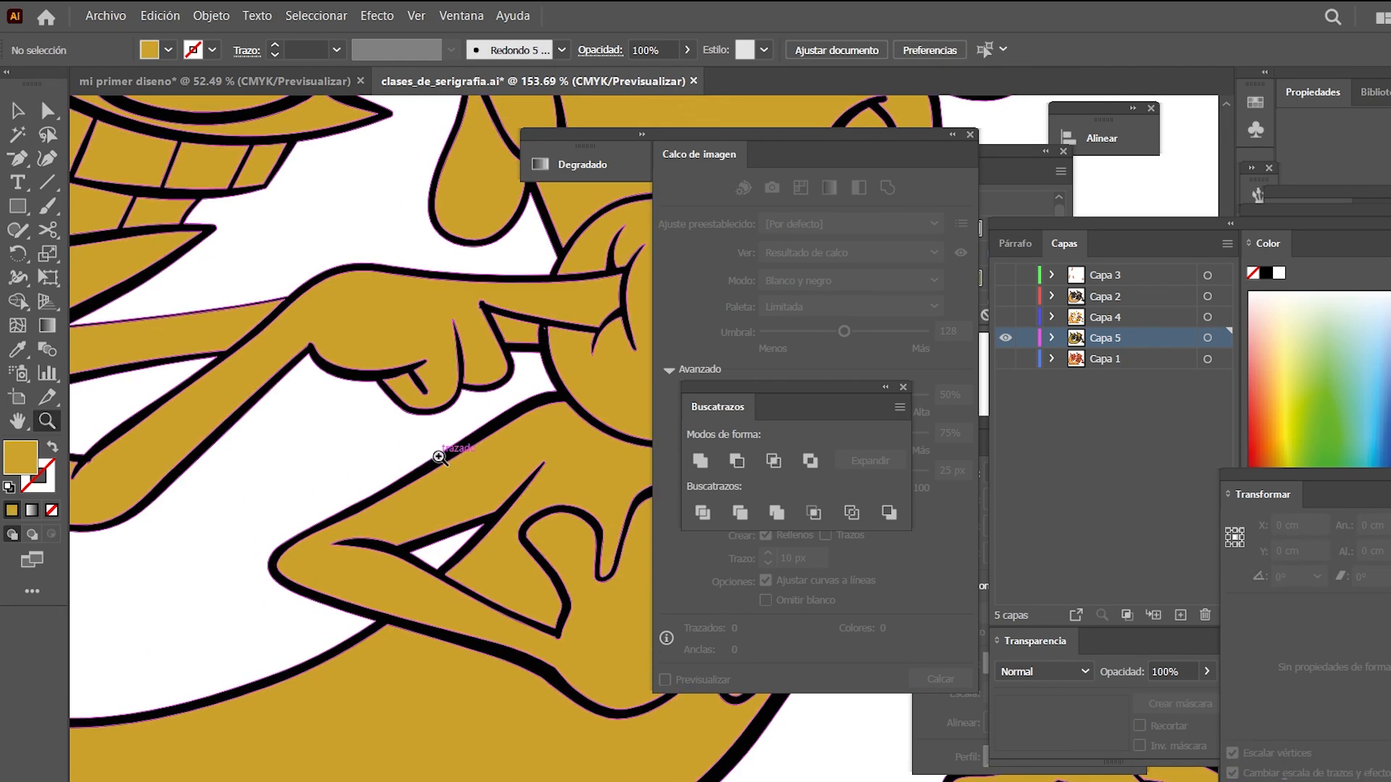
Fill the small loose mark beside the dog's head with the linework's black and deselect it
{"action": "key", "text": "space"}
{"action": "left_click_drag", "start_coordinate": [438, 457], "coordinate": [348, 660]}
{"action": "left_click_drag", "start_coordinate": [478, 396], "coordinate": [373, 495]}
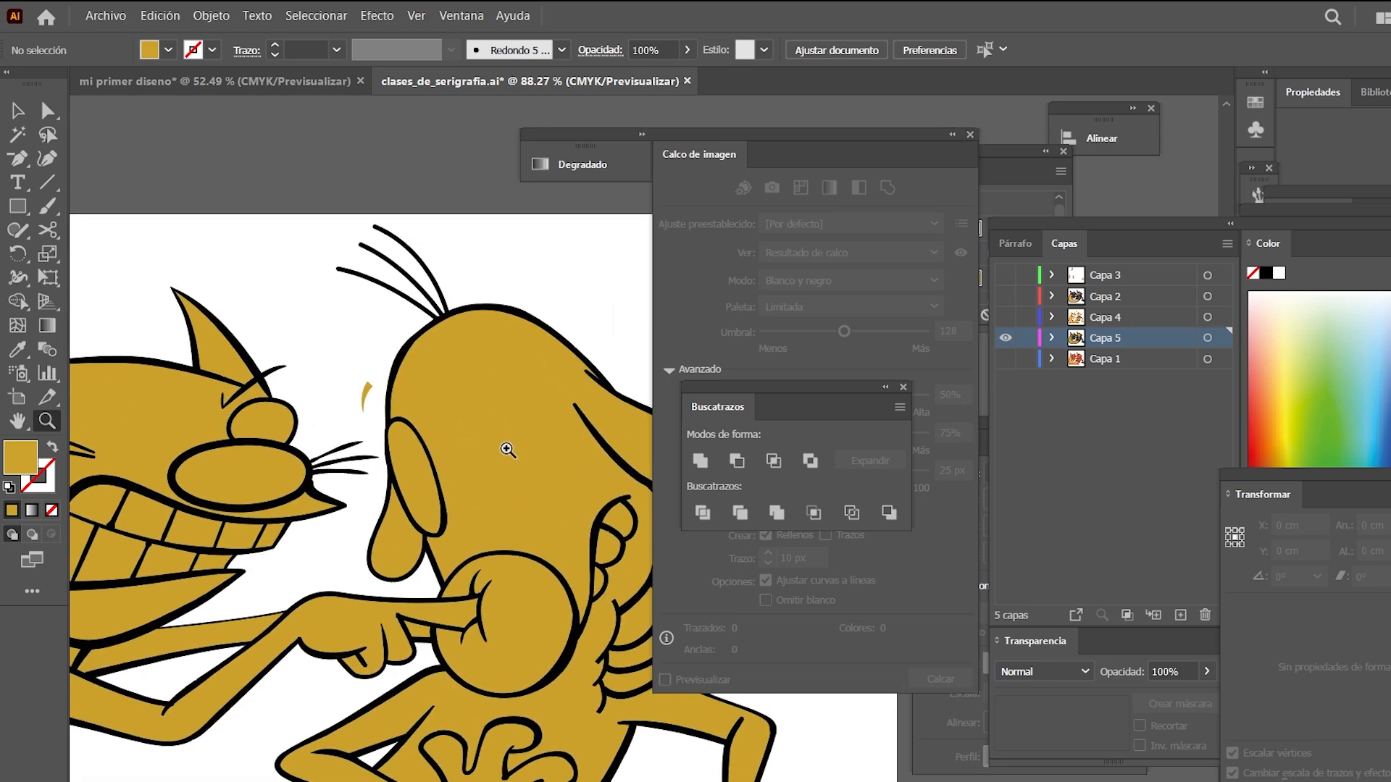
{"action": "left_click_drag", "start_coordinate": [500, 379], "coordinate": [615, 441]}
{"action": "key", "text": "v"}
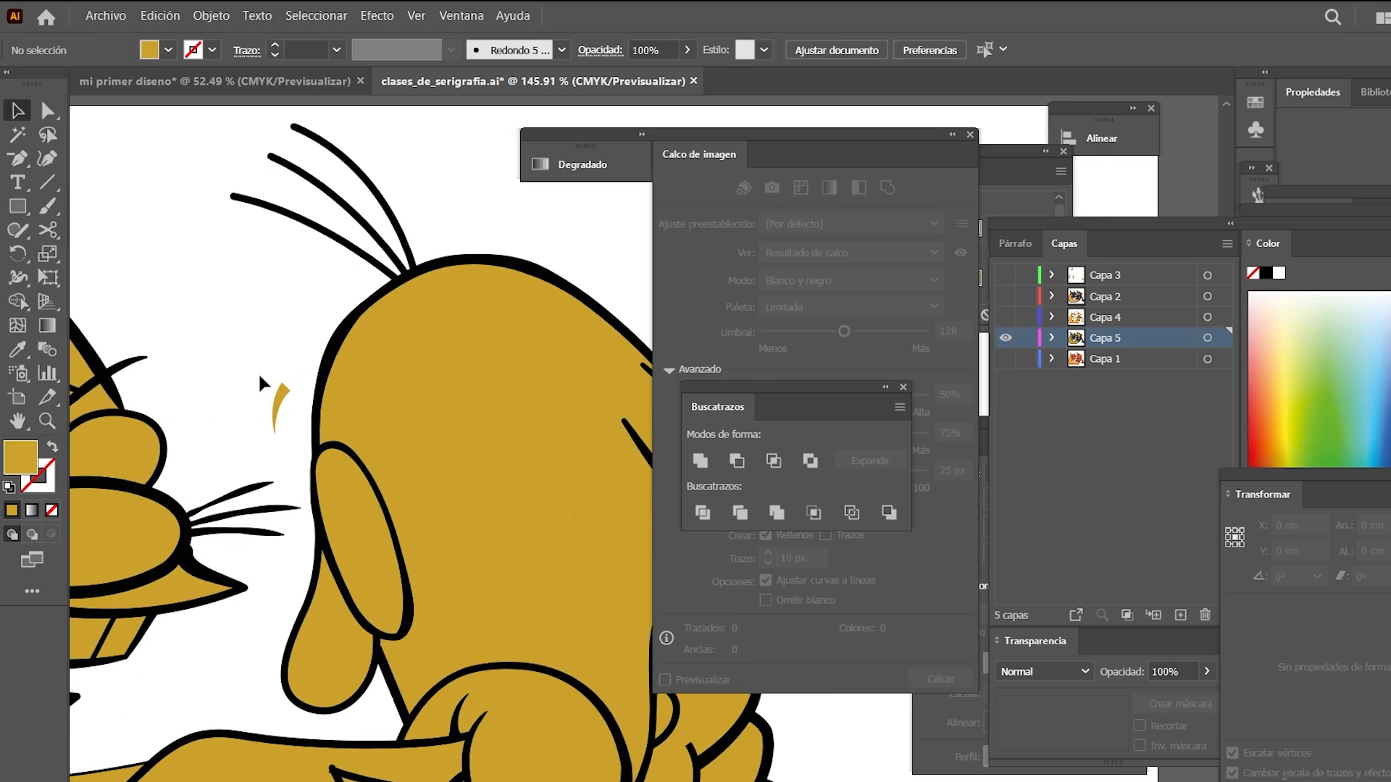
{"action": "left_click", "coordinate": [281, 406]}
{"action": "key", "text": "i"}
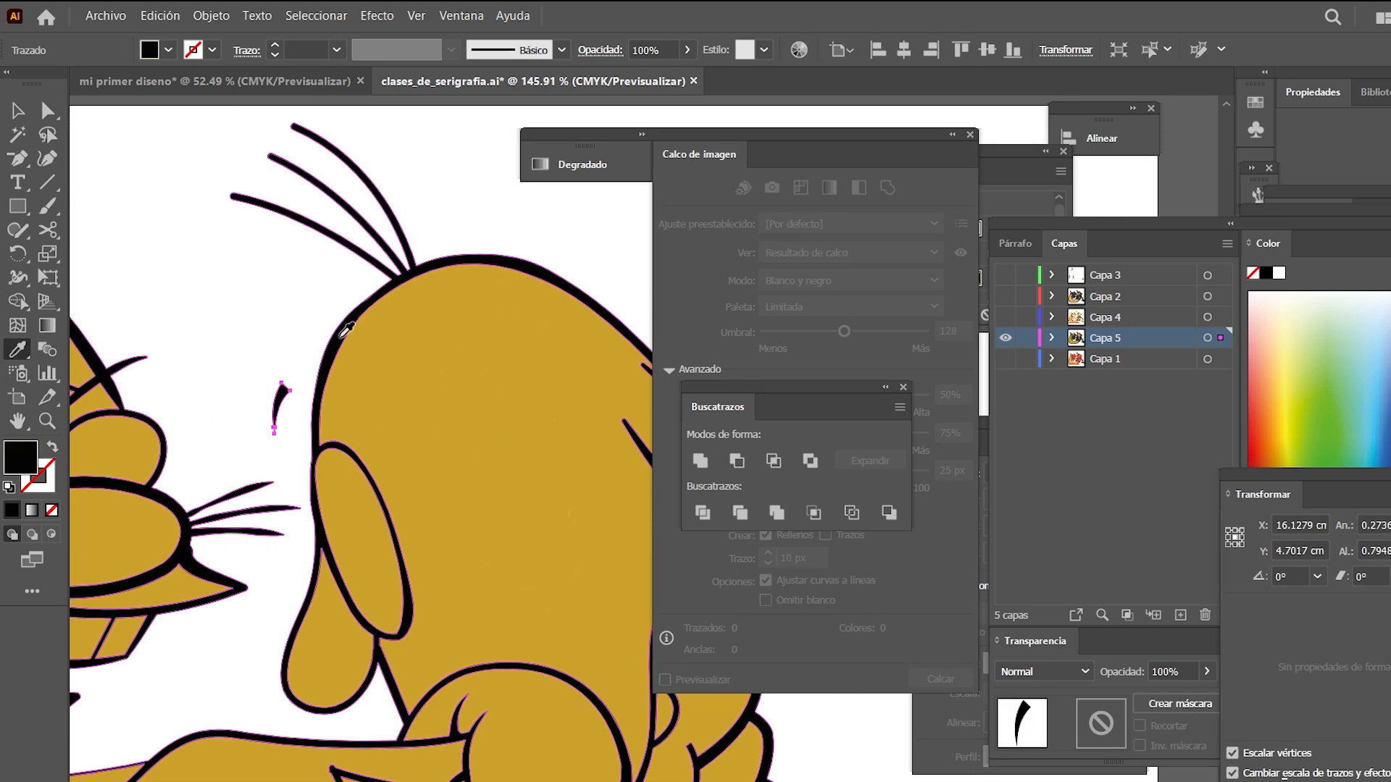
{"action": "key", "text": "v"}
{"action": "left_click", "coordinate": [269, 330]}
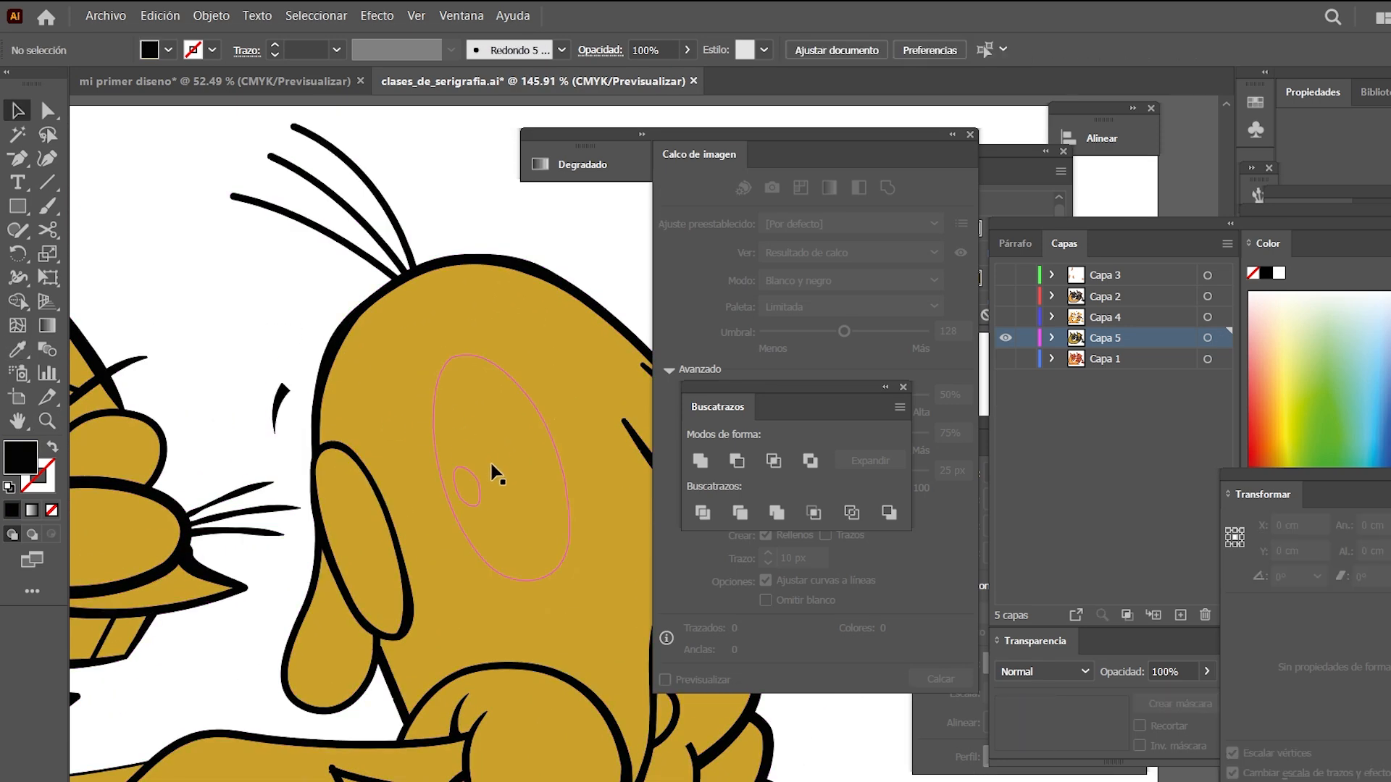
Fill the ring outlining the dog's larger eye and both of the dog's pupils with the linework's black
{"action": "left_click", "coordinate": [567, 483]}
{"action": "key", "text": "i"}
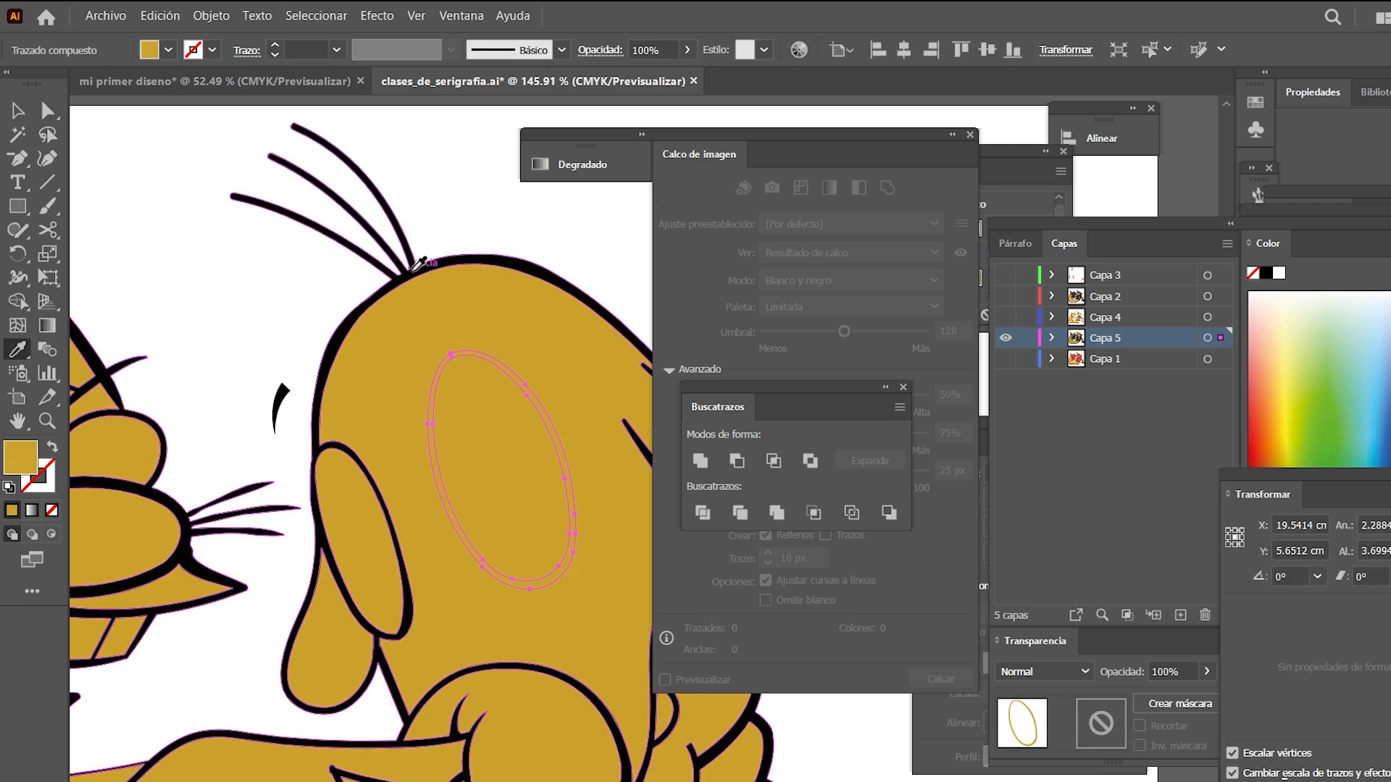
{"action": "left_click", "coordinate": [416, 266]}
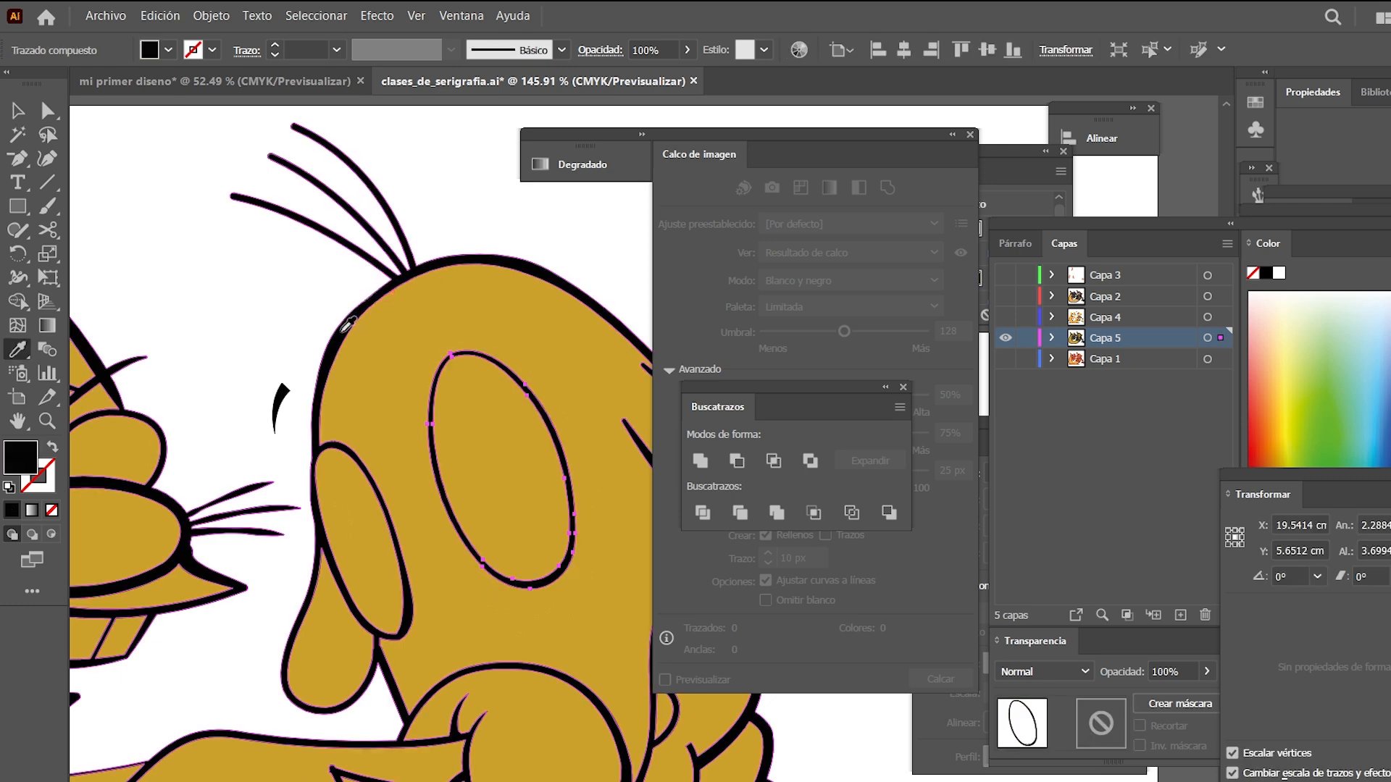
{"action": "key", "text": "v"}
{"action": "left_click", "coordinate": [471, 490]}
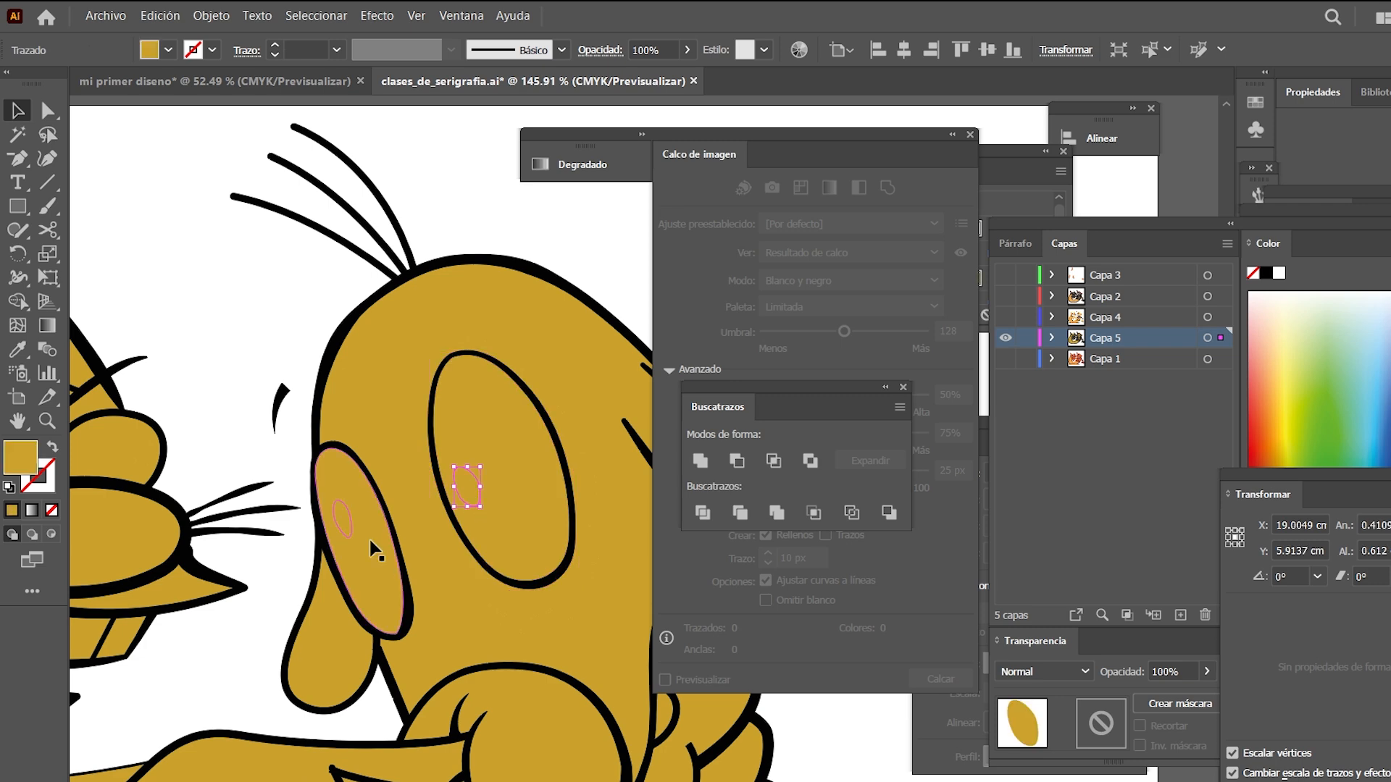
{"action": "left_click", "coordinate": [338, 513], "text": "shift"}
{"action": "key", "text": "i"}
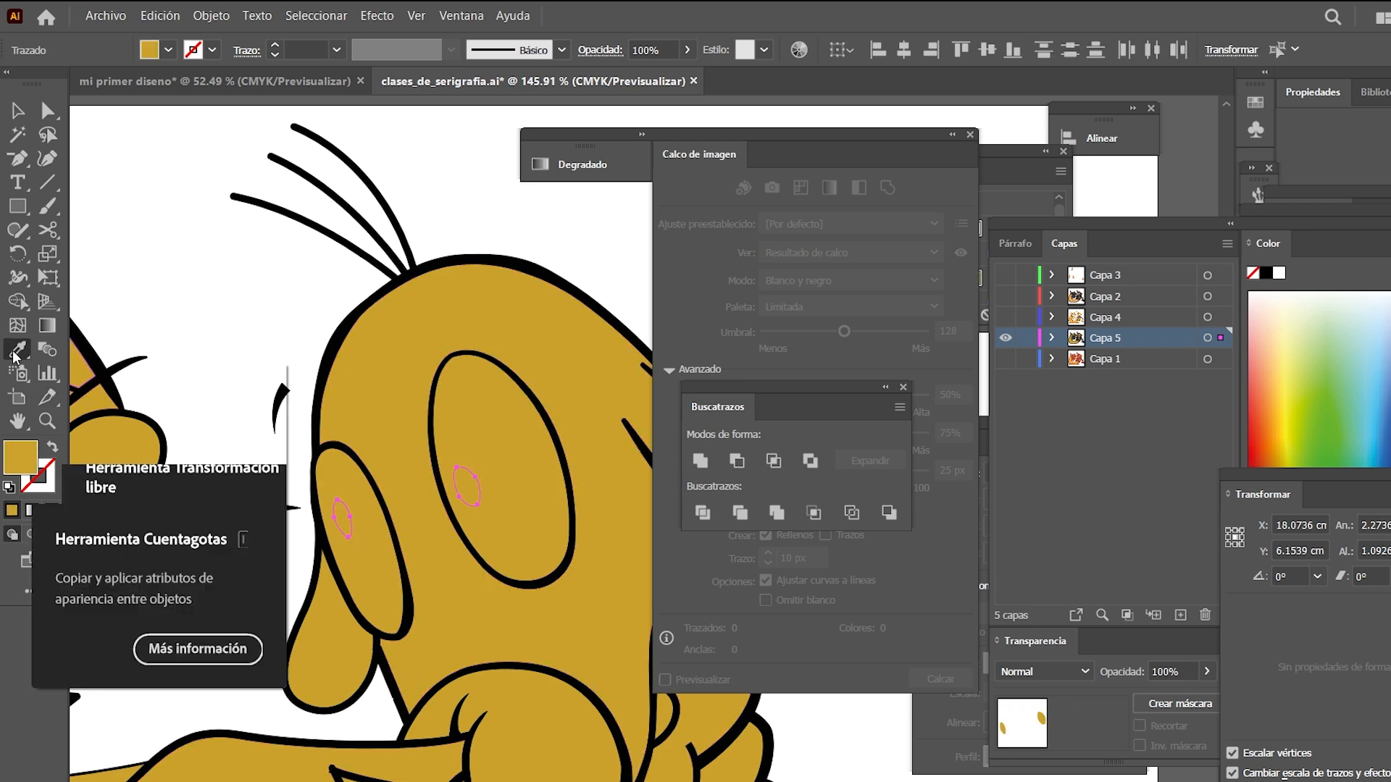
{"action": "left_click", "coordinate": [407, 616]}
Fill the pupil of the cat's eye nearest the dog with the linework's black
{"action": "scroll", "coordinate": [434, 435], "scroll_direction": "left", "scroll_amount": 5}
{"action": "key", "text": "v"}
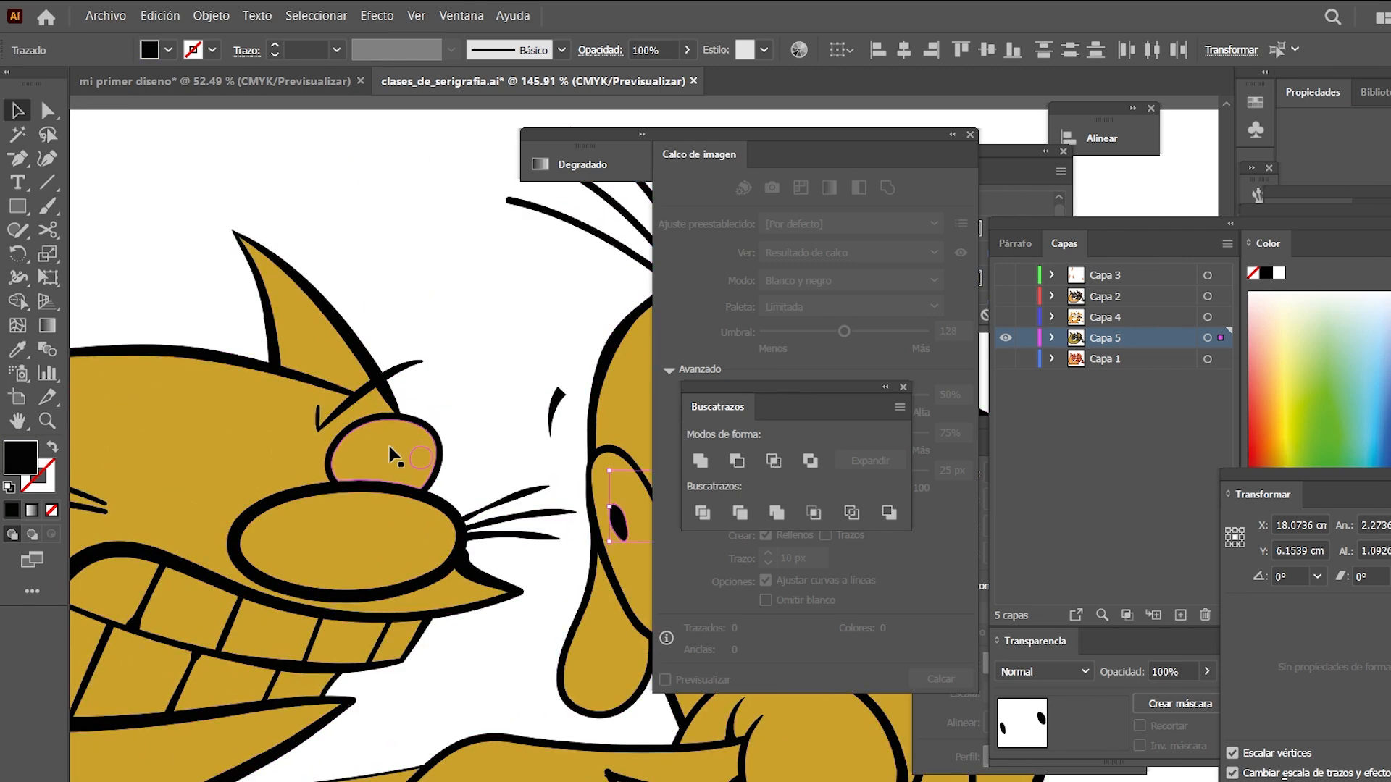
{"action": "left_click", "coordinate": [430, 467]}
{"action": "key", "text": "i"}
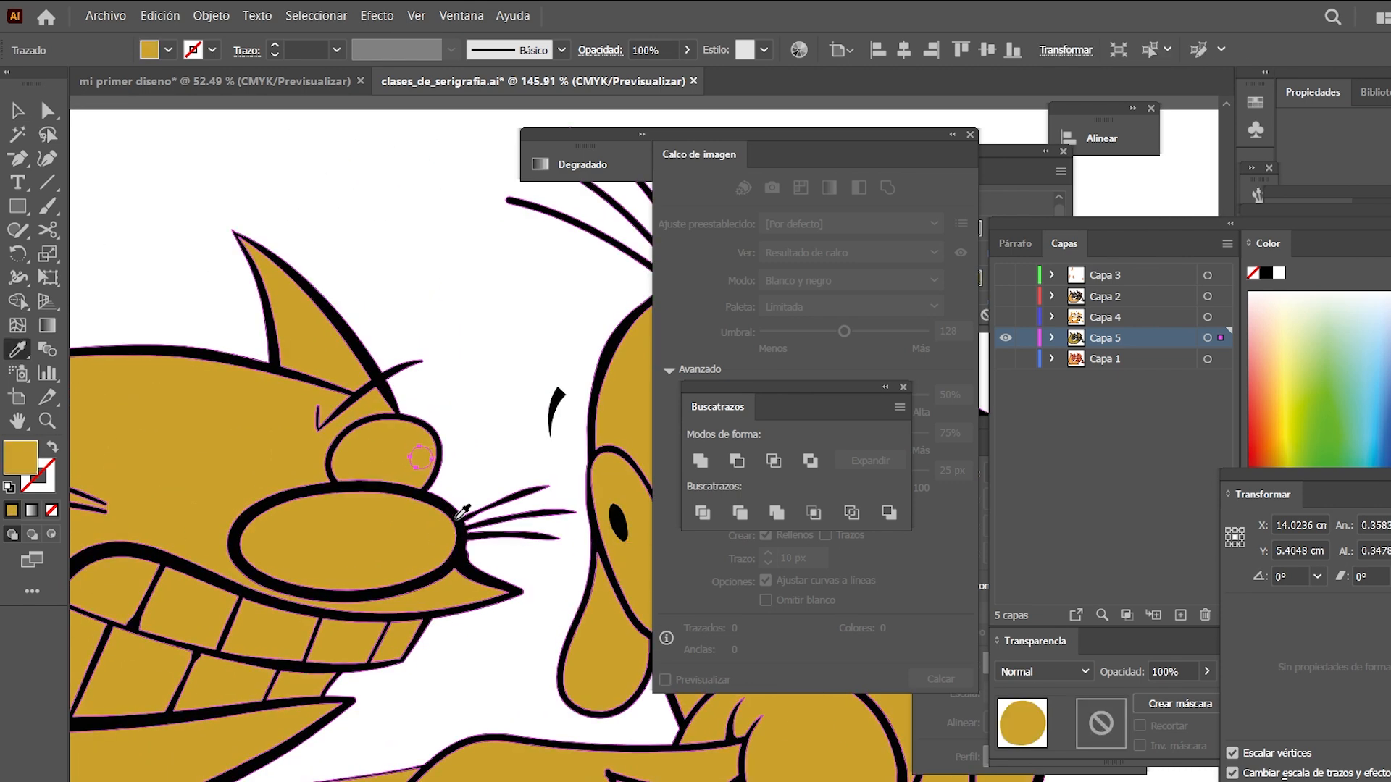
{"action": "left_click", "coordinate": [462, 528]}
Fill the compound path outlining the cat's other eye and its brow with the linework's black
{"action": "key", "text": "v"}
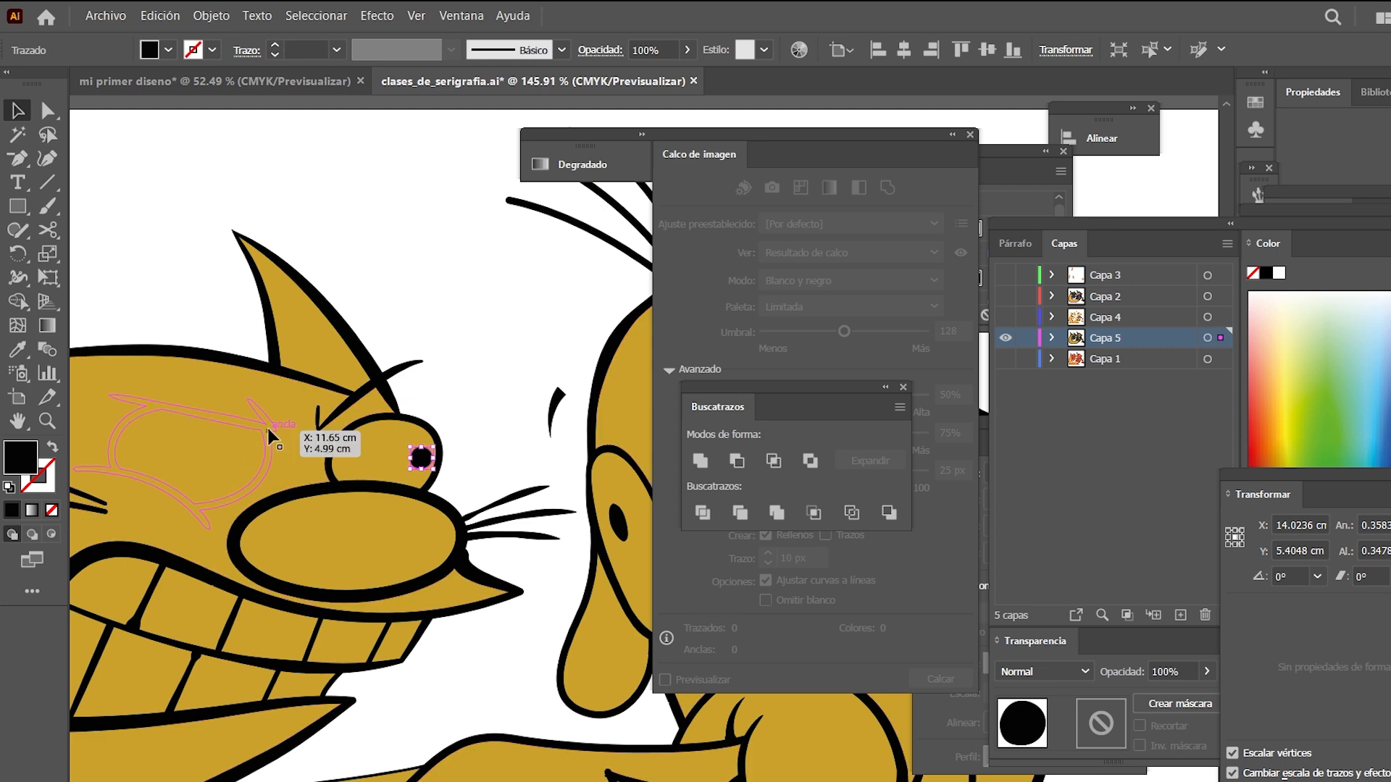
{"action": "left_click", "coordinate": [268, 428]}
{"action": "key", "text": "i"}
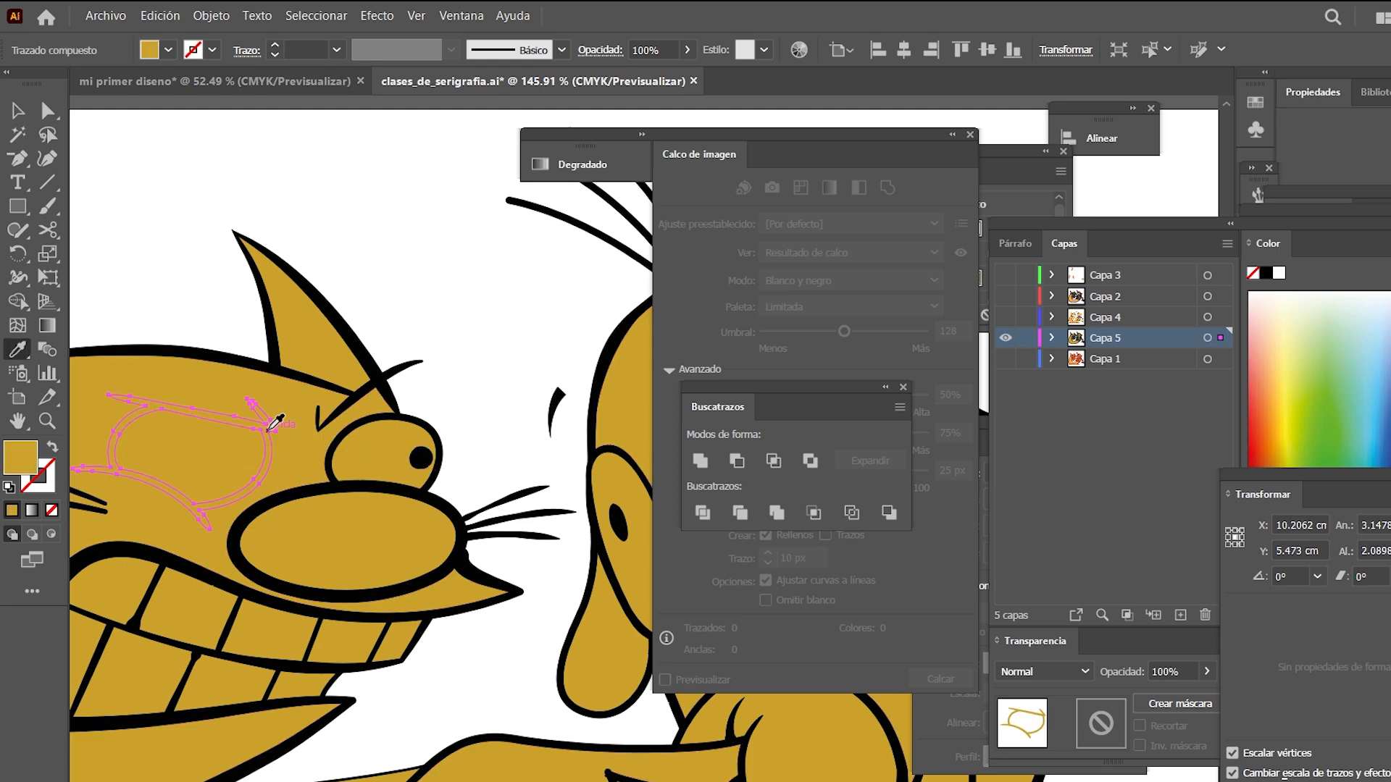
{"action": "left_click", "coordinate": [361, 352]}
{"action": "left_click", "coordinate": [361, 352]}
Fill the pupil inside the cat's eye farthest from the dog with black and deselect it
{"action": "left_click_drag", "start_coordinate": [157, 525], "coordinate": [311, 488]}
{"action": "key", "text": "v"}
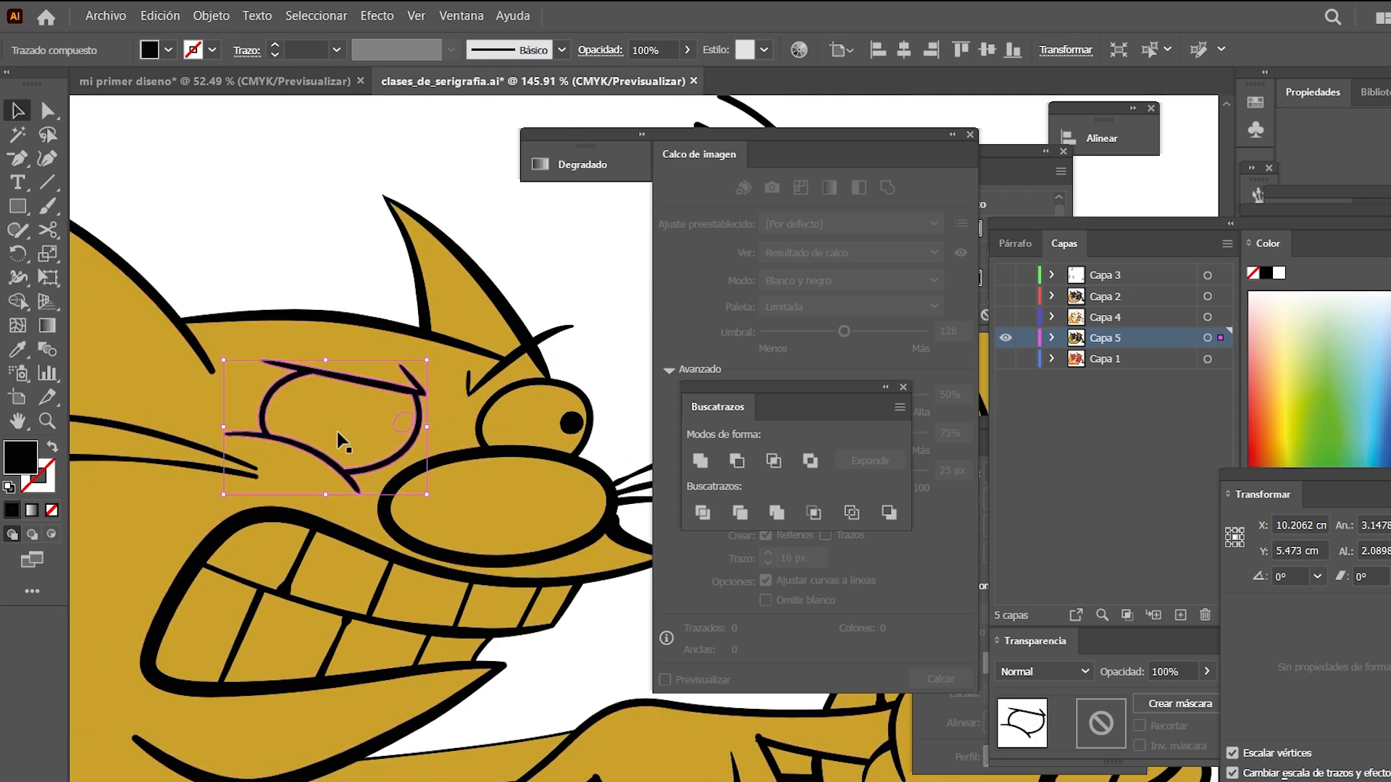
{"action": "left_click", "coordinate": [402, 426]}
{"action": "key", "text": "i"}
{"action": "left_click", "coordinate": [404, 423]}
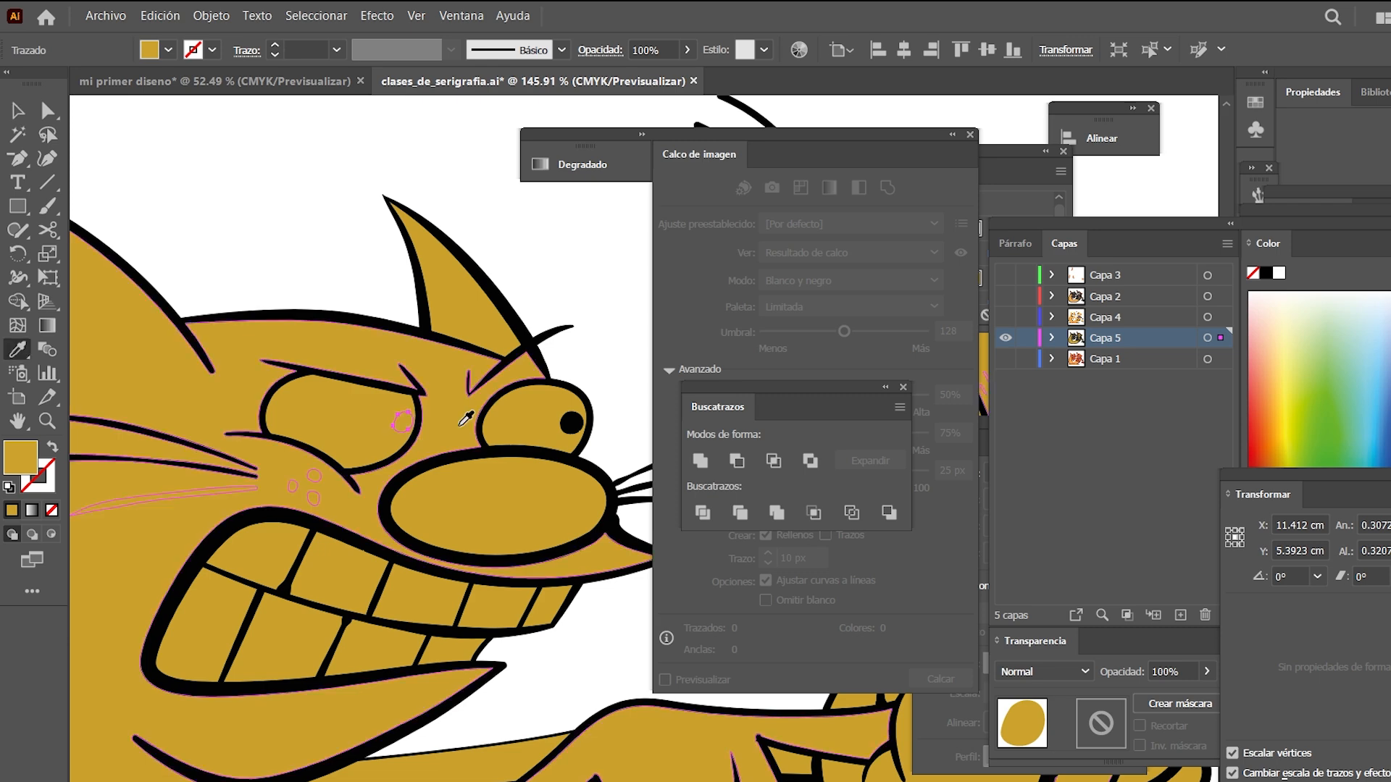
{"action": "left_click", "coordinate": [478, 455]}
{"action": "key", "text": "v"}
{"action": "left_click", "coordinate": [558, 268]}
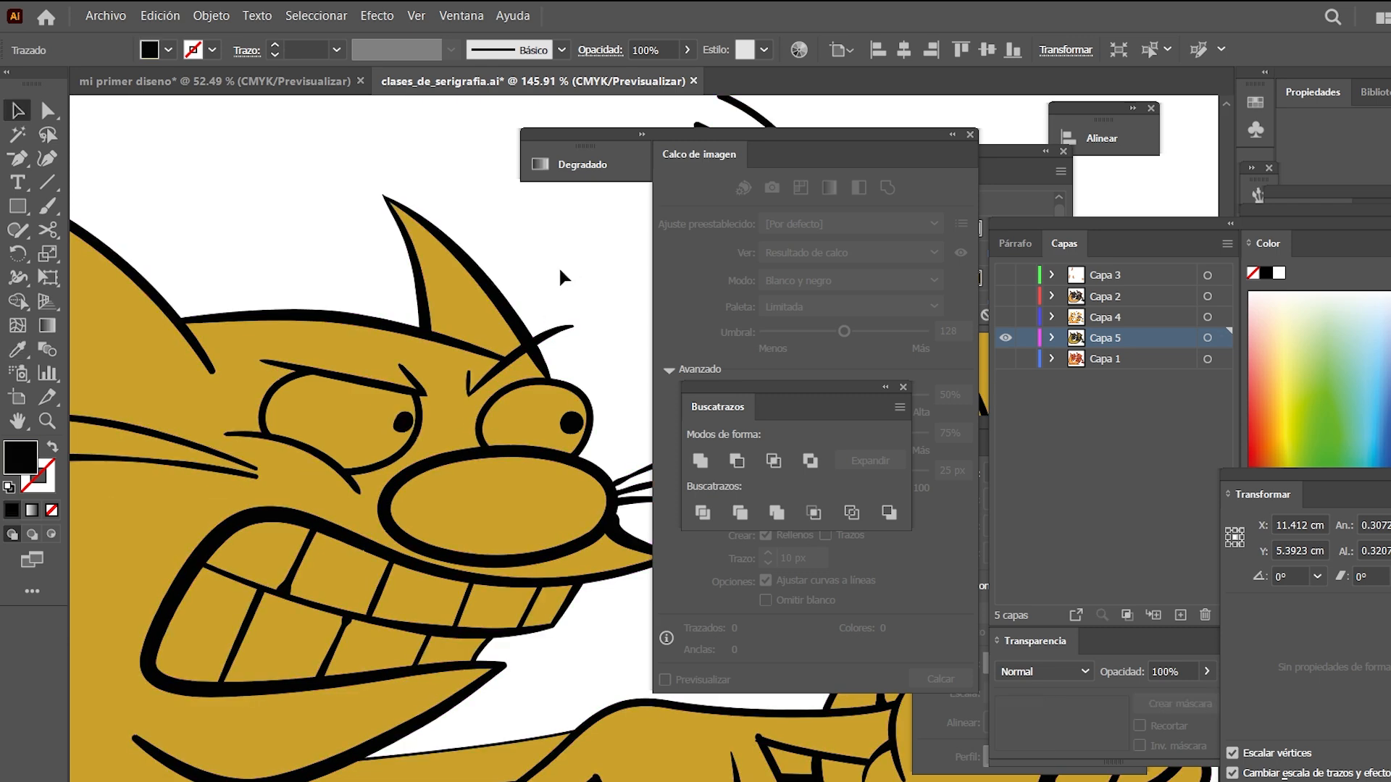
Fill the three freckles beside the cat's whiskers with the linework's black
{"action": "left_click", "coordinate": [316, 476]}
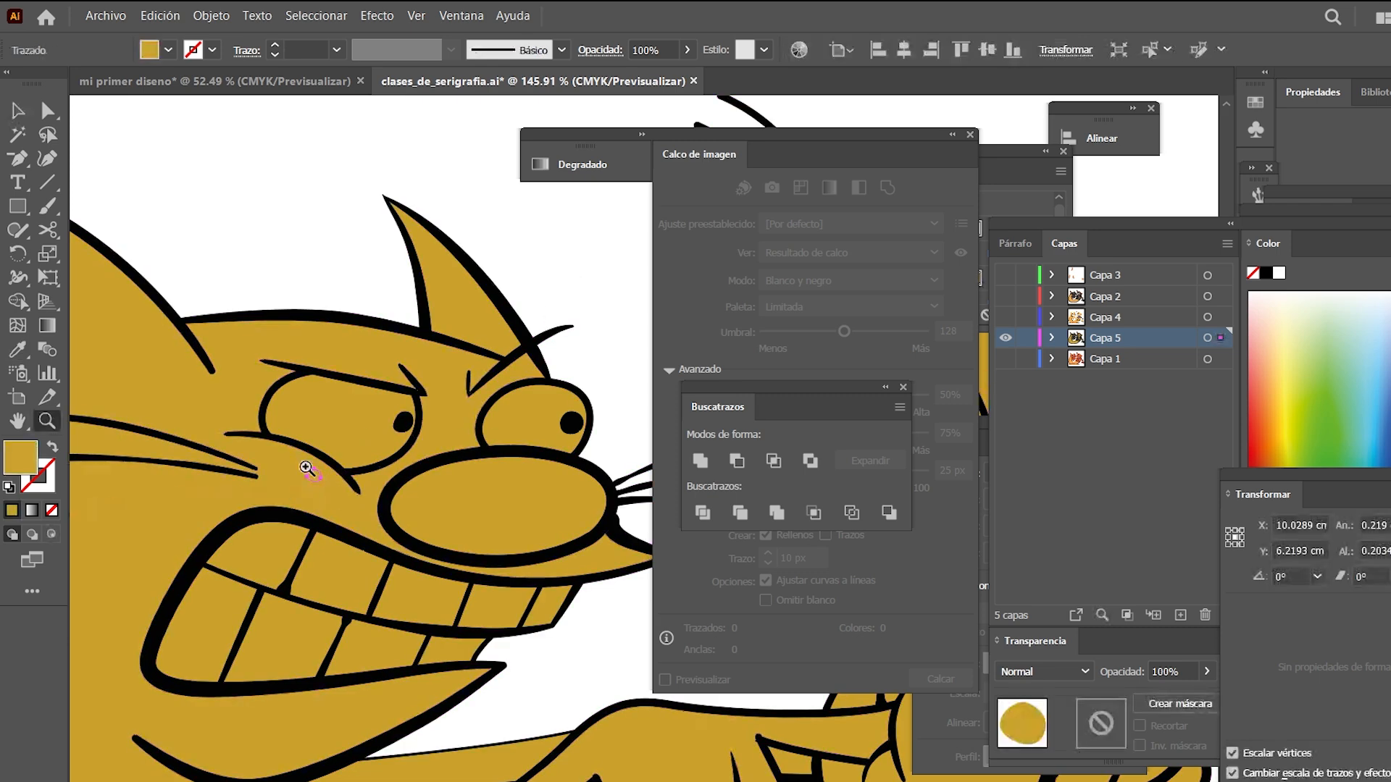
{"action": "scroll", "coordinate": [320, 480], "scroll_direction": "up", "scroll_amount": 4}
{"action": "left_click", "coordinate": [267, 515], "text": "shift"}
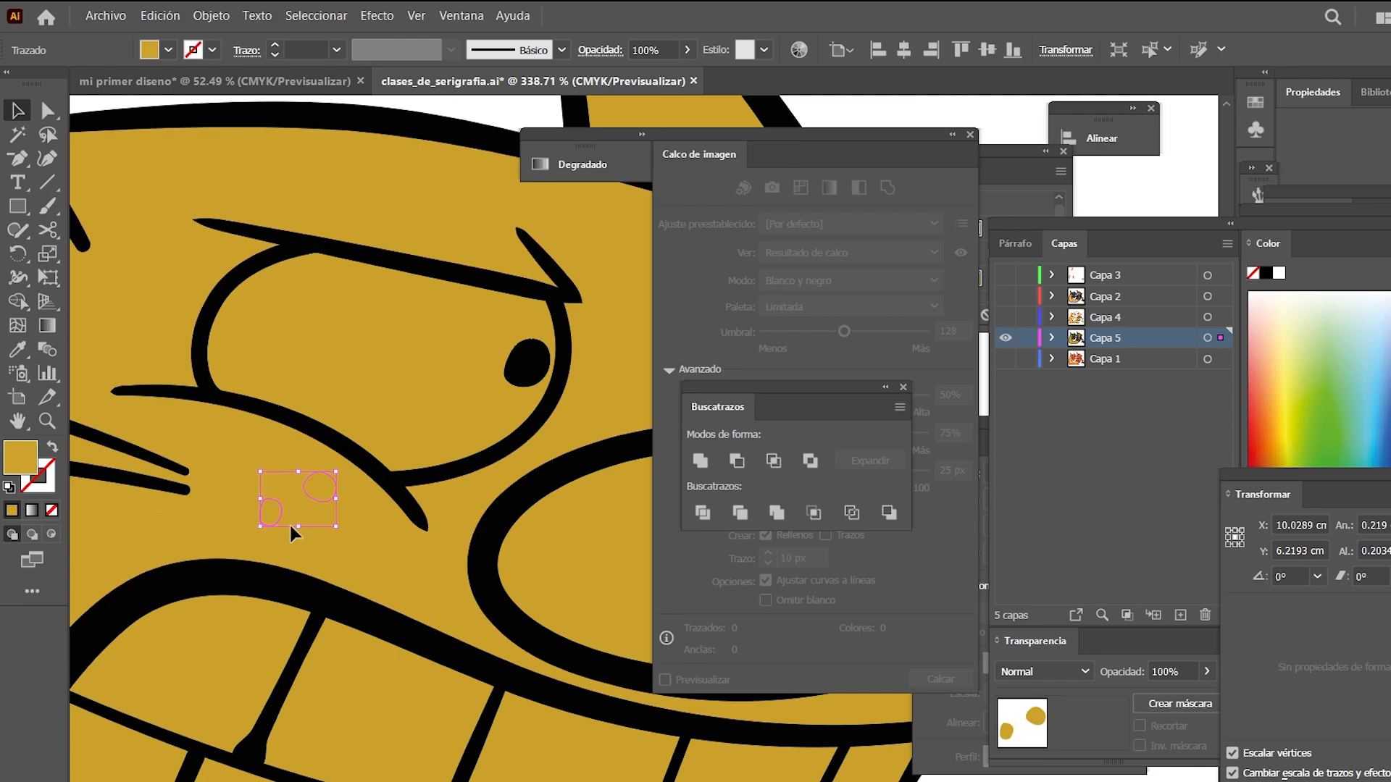
{"action": "left_click", "coordinate": [319, 539], "text": "shift"}
{"action": "key", "text": "i"}
{"action": "left_click", "coordinate": [478, 526]}
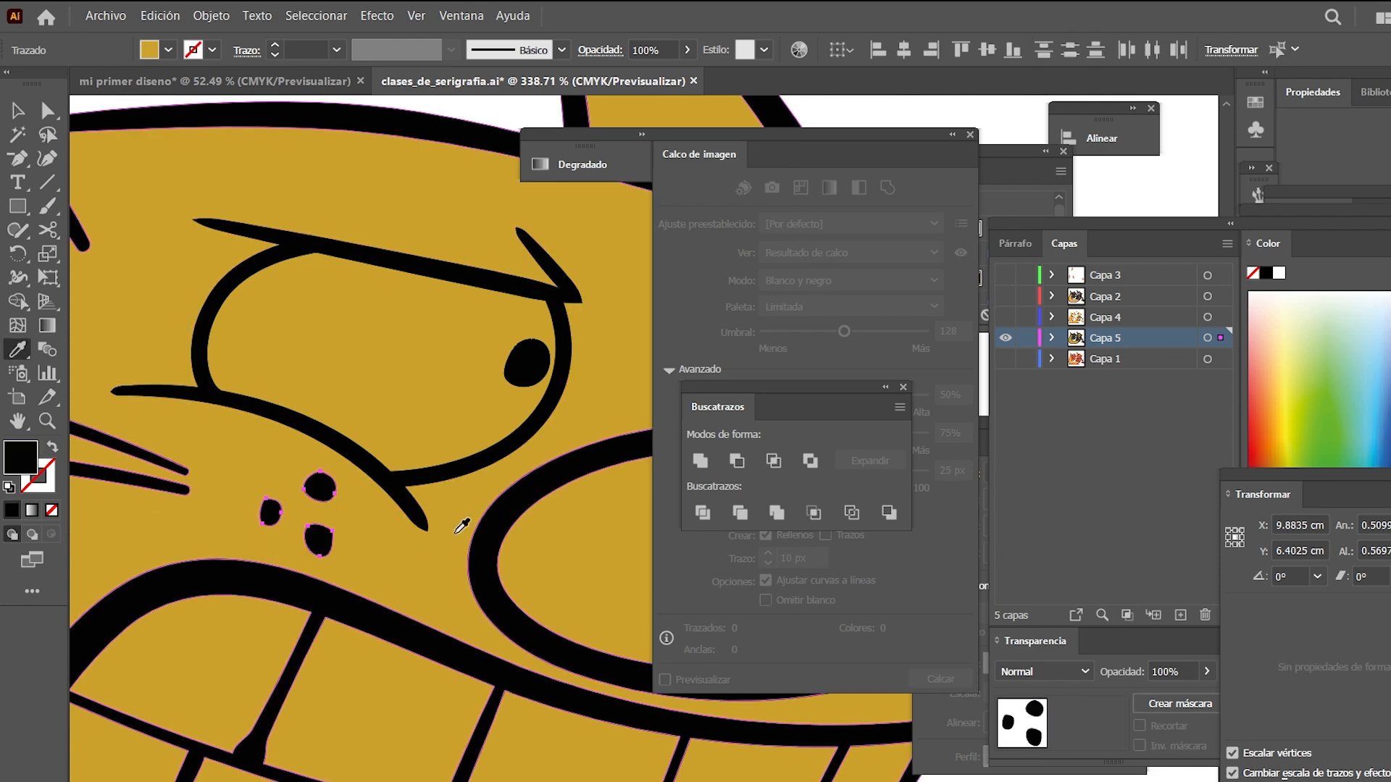
Fill the lowest whisker on the cat's cheek with the linework's black and deselect it
{"action": "scroll", "coordinate": [478, 521], "scroll_direction": "left", "scroll_amount": 5}
{"action": "key", "text": "v"}
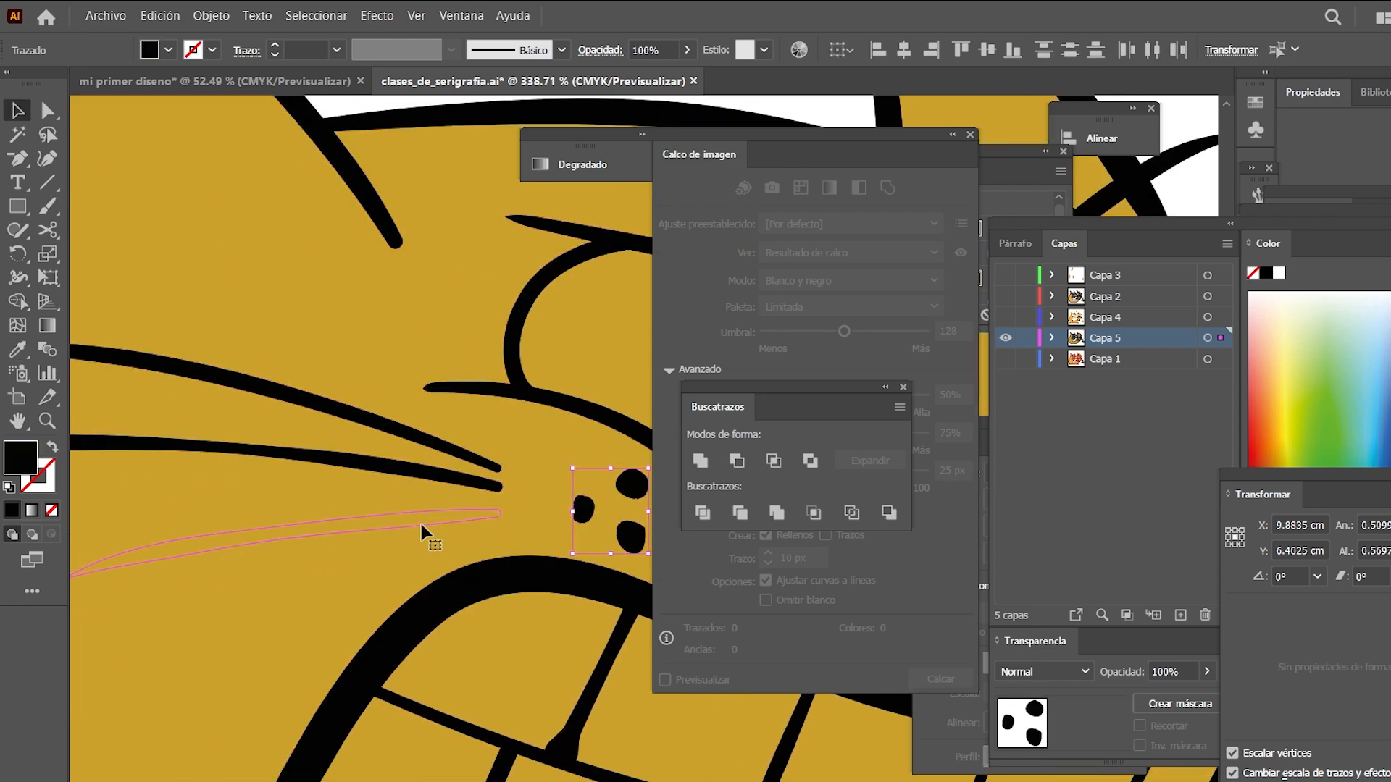
{"action": "left_click", "coordinate": [420, 523]}
{"action": "key", "text": "i"}
{"action": "left_click", "coordinate": [535, 578]}
{"action": "key", "text": "z"}
{"action": "left_click_drag", "start_coordinate": [546, 504], "coordinate": [181, 585]}
{"action": "left_click_drag", "start_coordinate": [381, 584], "coordinate": [175, 544]}
{"action": "key", "text": "v"}
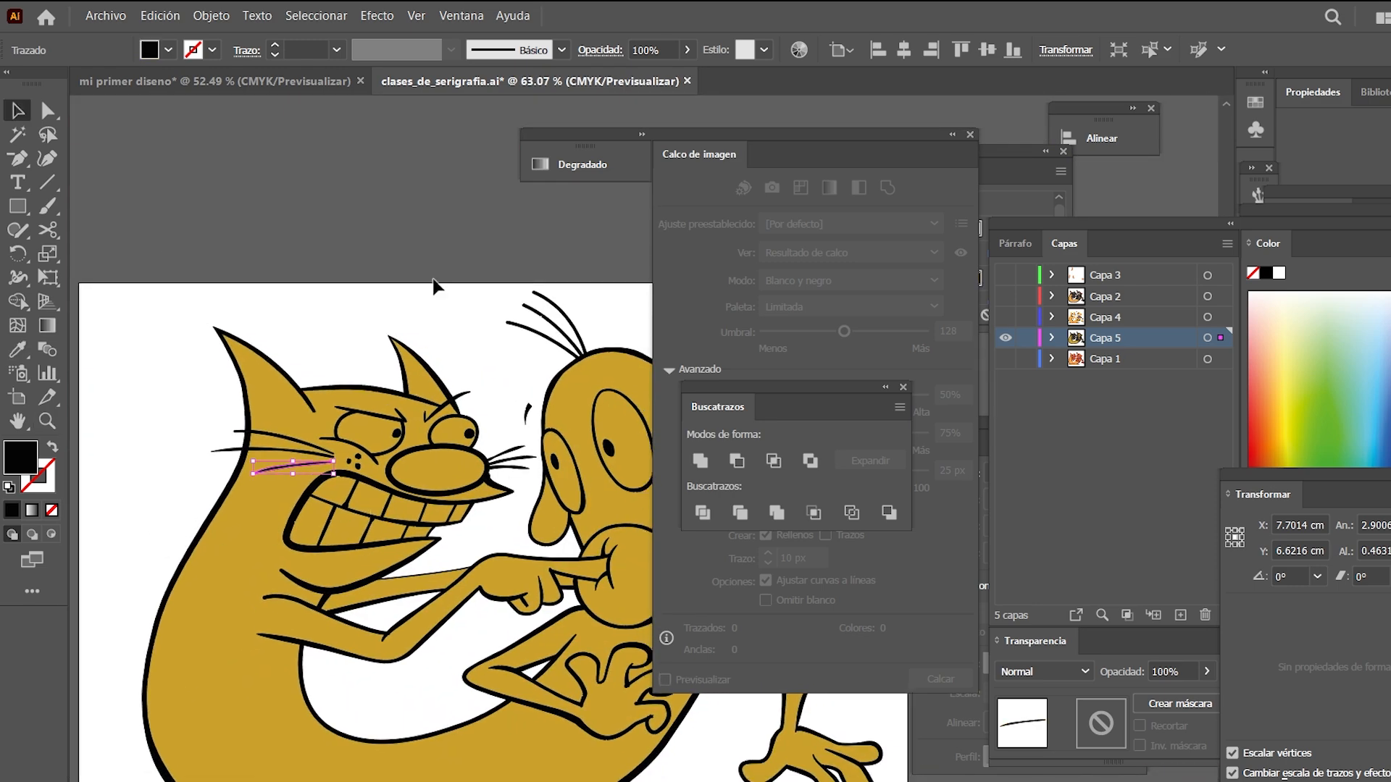
{"action": "left_click", "coordinate": [434, 285]}
Fill the ochre shapes inside both of the dog's eyes with white sampled from the background
{"action": "left_click_drag", "start_coordinate": [468, 323], "coordinate": [315, 253]}
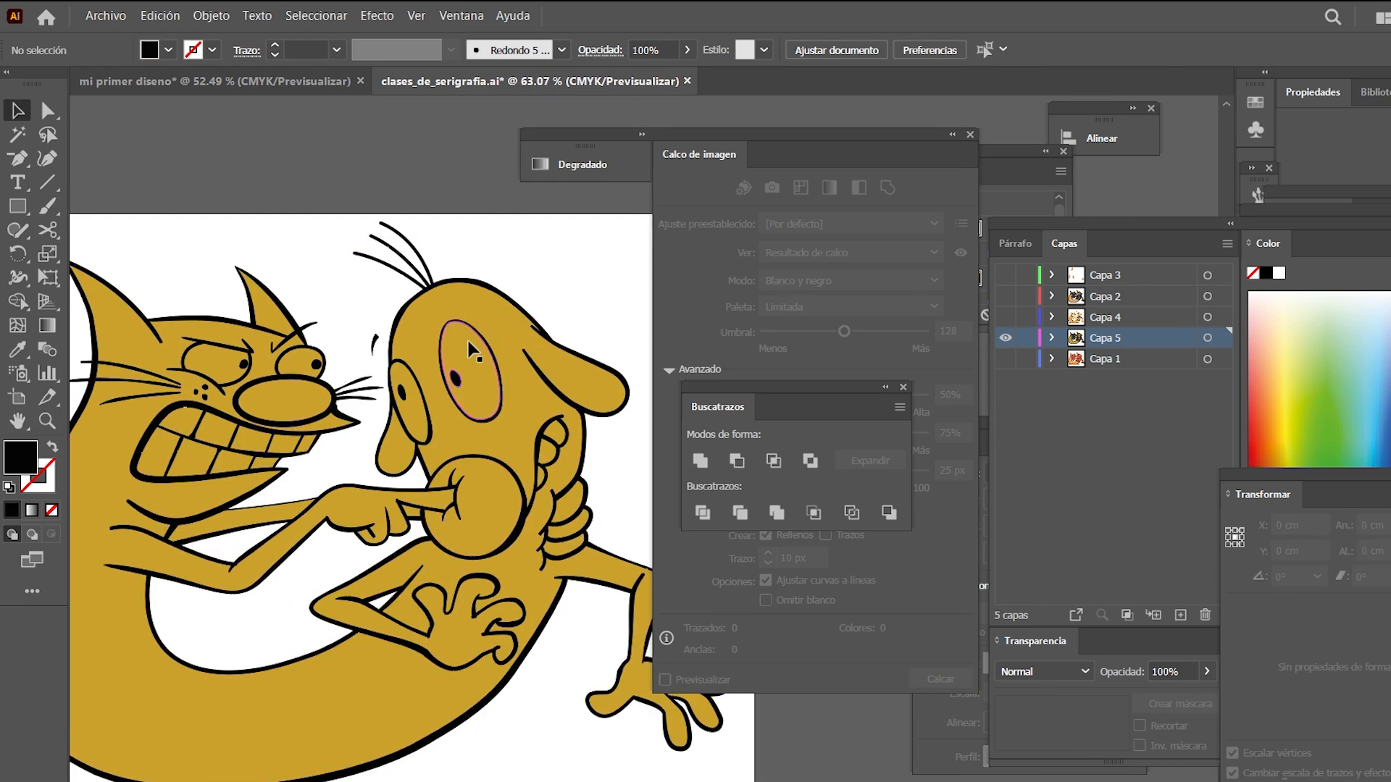
{"action": "left_click", "coordinate": [415, 421]}
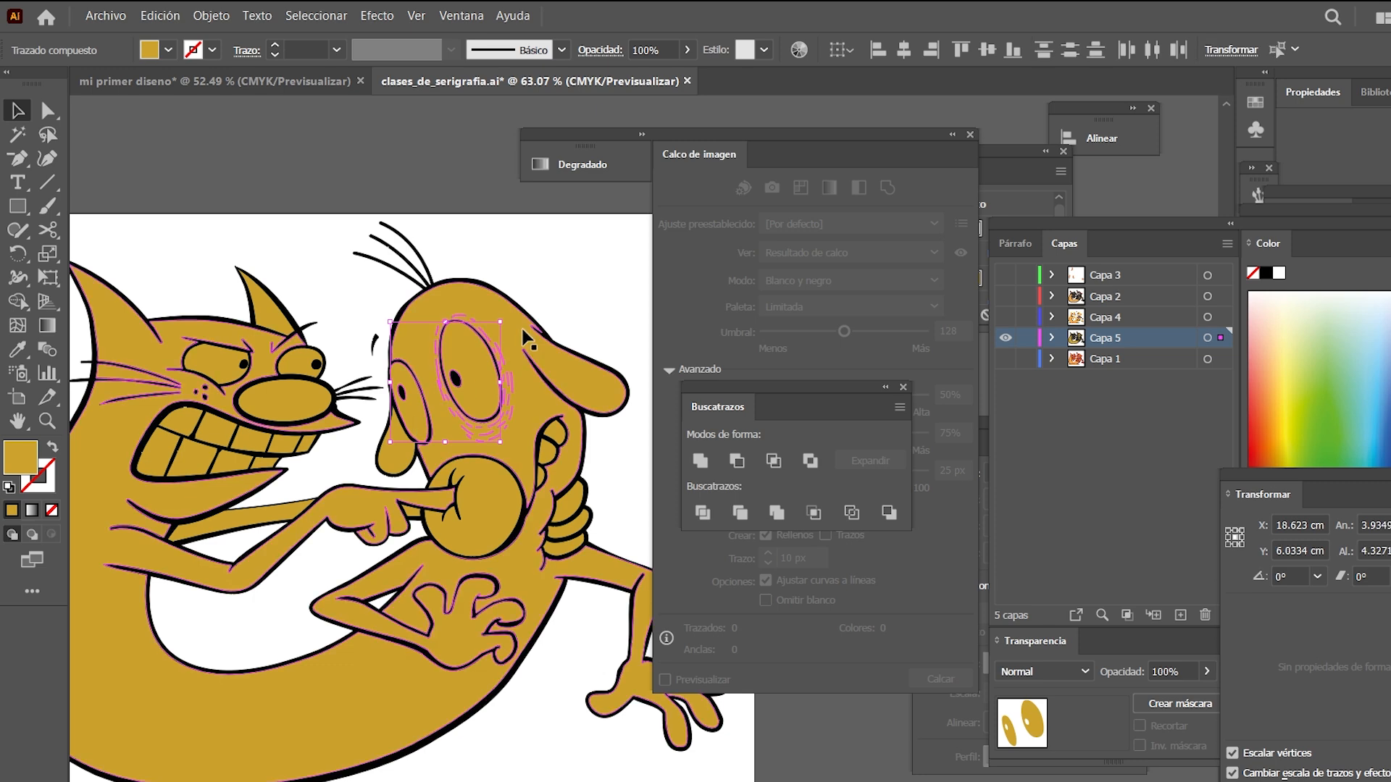
{"action": "key", "text": "i"}
{"action": "left_click", "coordinate": [576, 307]}
{"action": "key", "text": "v"}
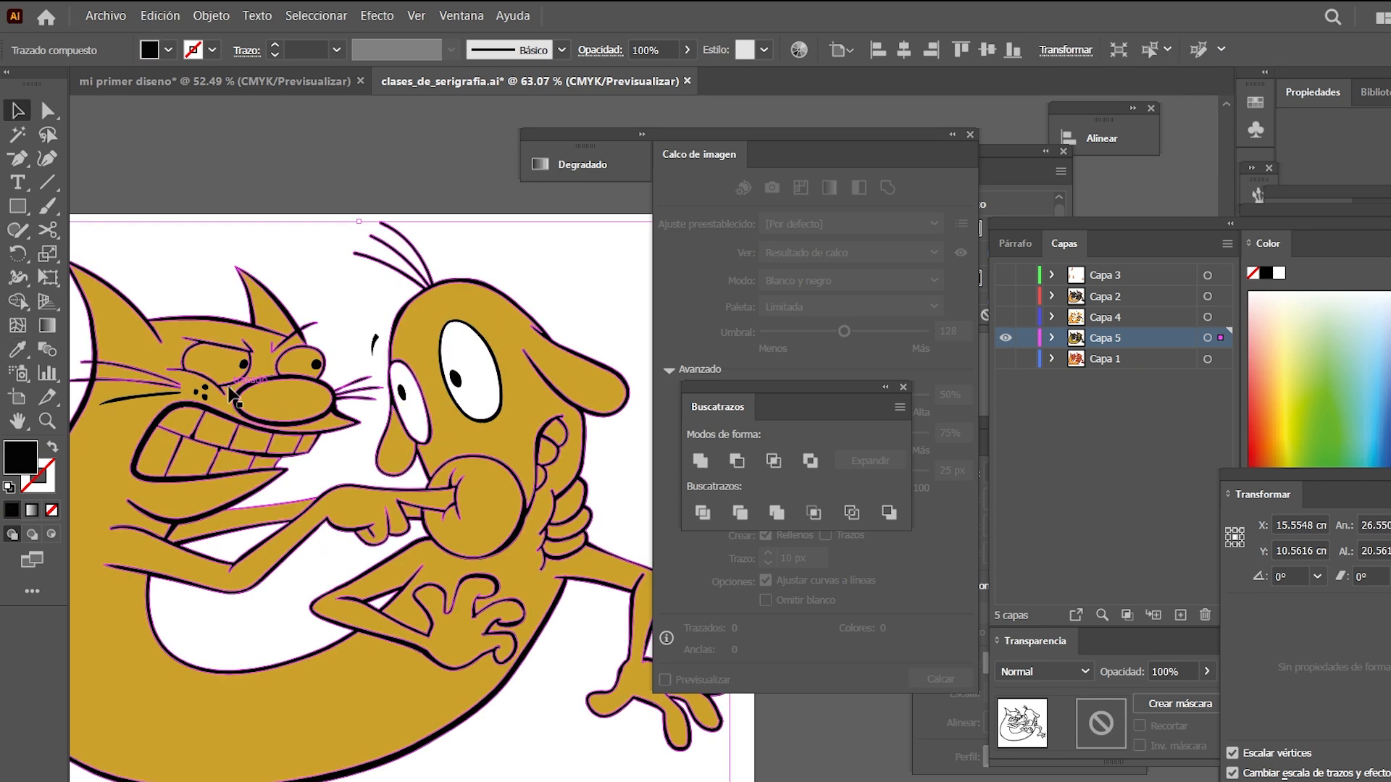
Fill both of the cat's eyes with white sampled from the background and deselect them
{"action": "left_click", "coordinate": [297, 371]}
{"action": "key", "text": "i"}
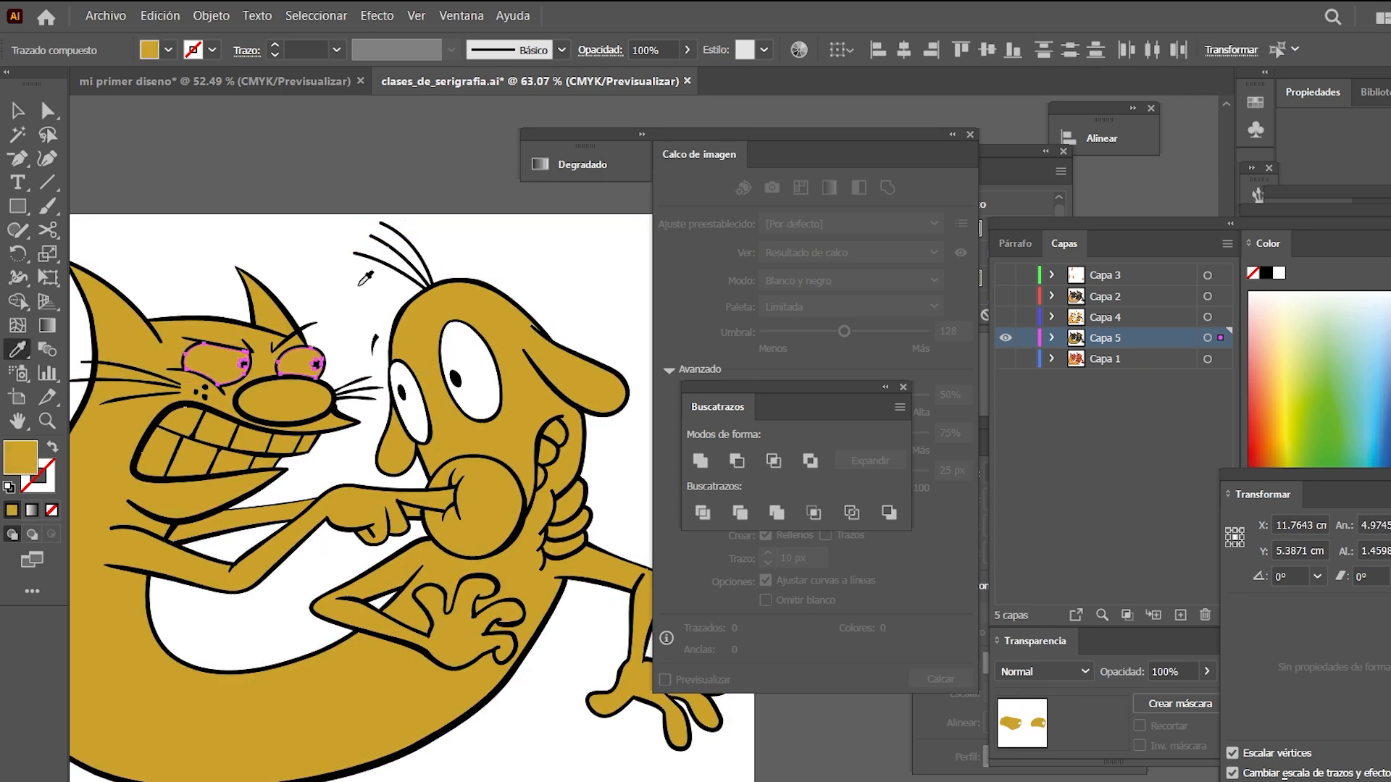
{"action": "left_click", "coordinate": [366, 281]}
{"action": "key", "text": "v"}
{"action": "left_click", "coordinate": [577, 296]}
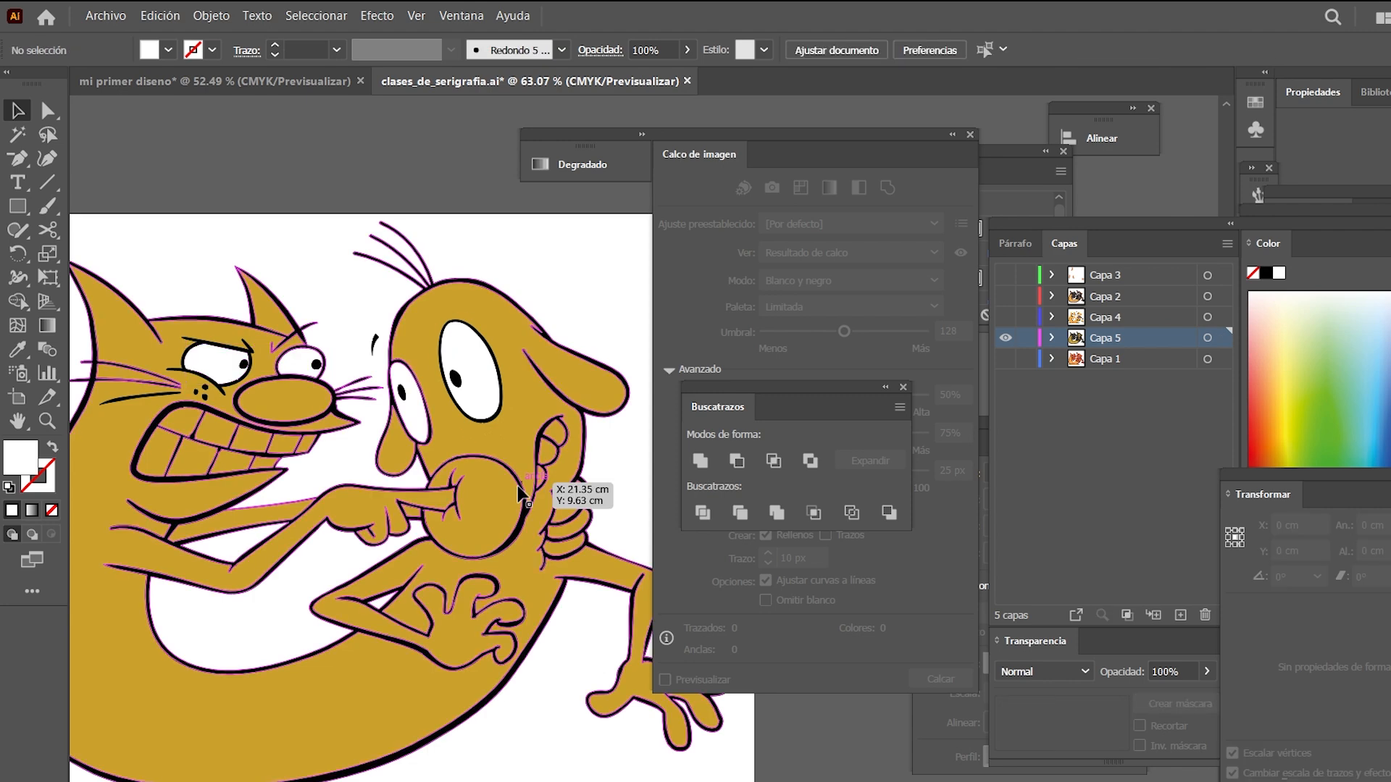
Show only the Capa 1 layer and examine the color original's shaded areas, eyes, nose and teeth
{"action": "key", "text": "z"}
{"action": "left_click_drag", "start_coordinate": [483, 489], "coordinate": [364, 514]}
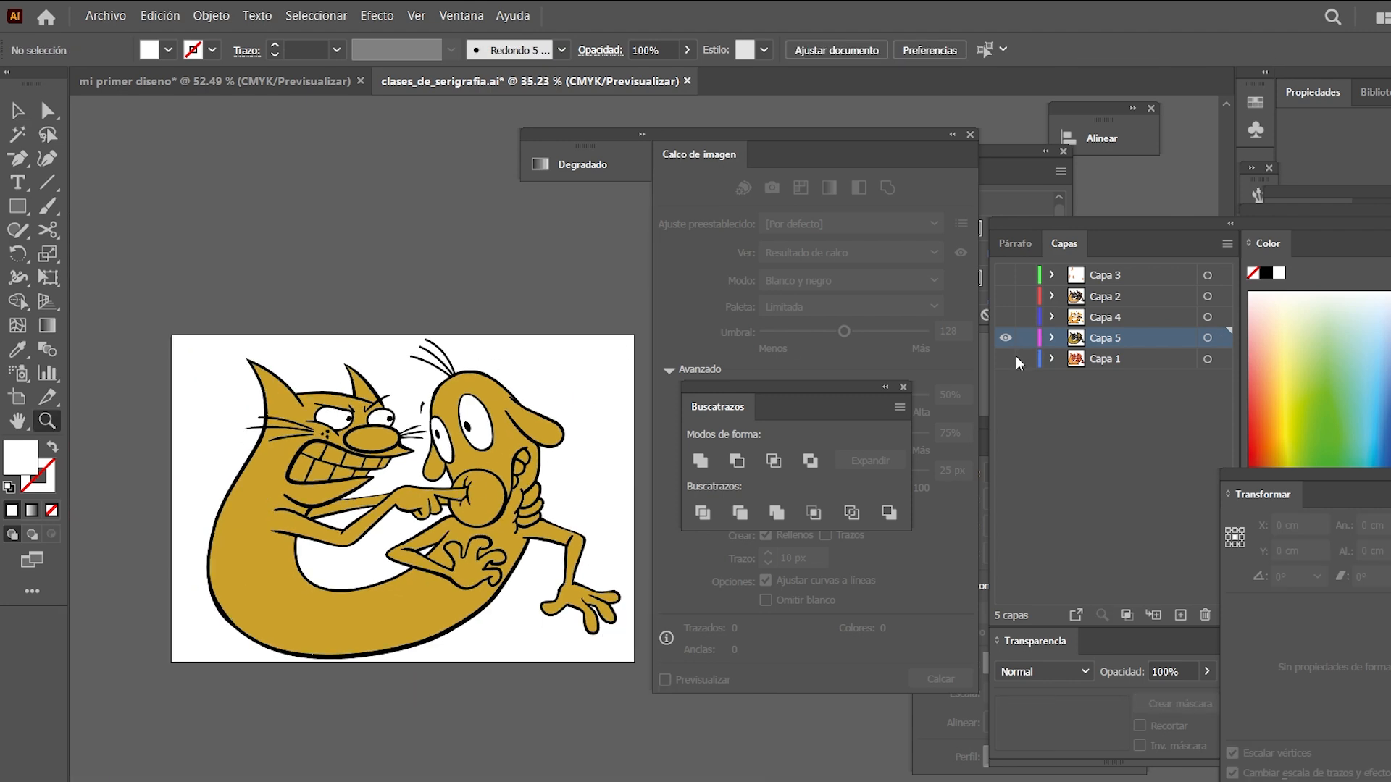
{"action": "left_click", "coordinate": [1005, 359], "text": "alt"}
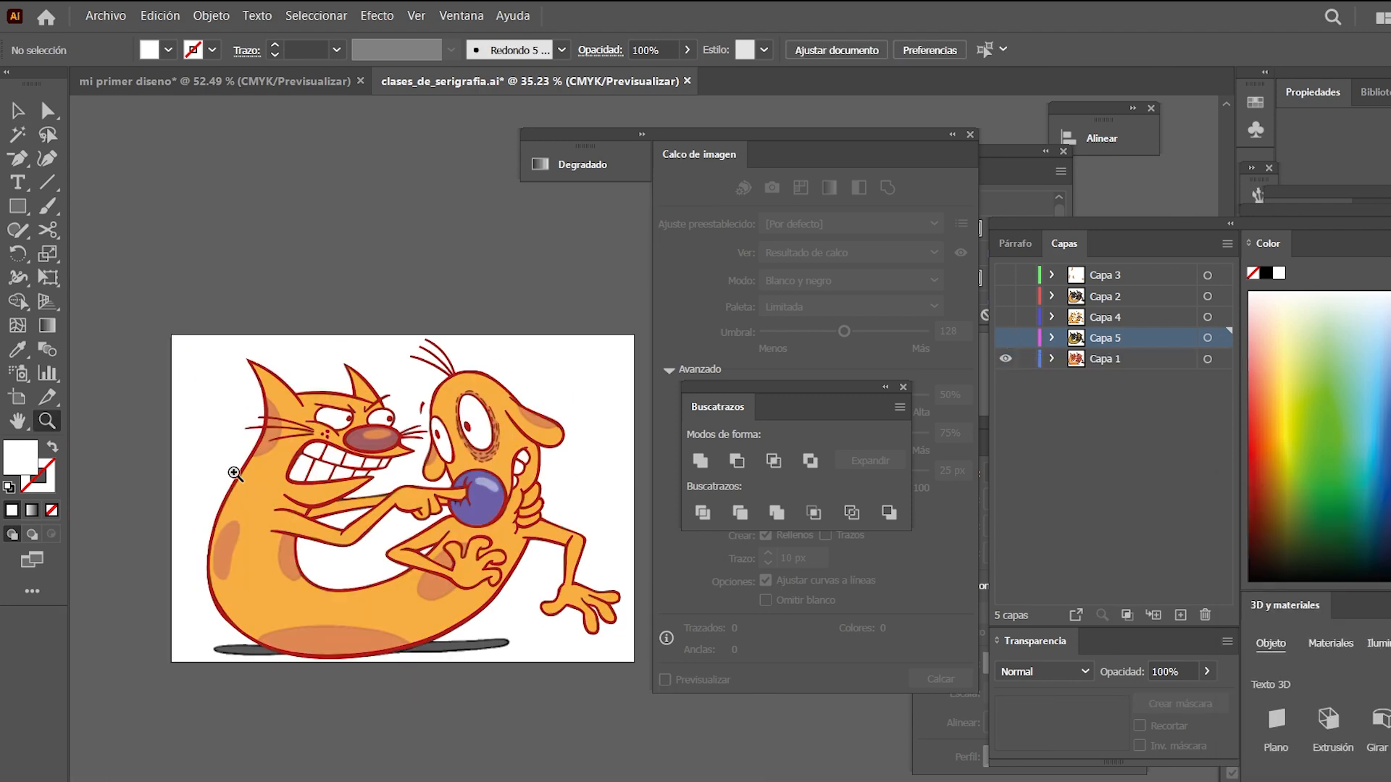
{"action": "left_click", "coordinate": [264, 421]}
{"action": "left_click", "coordinate": [246, 431]}
{"action": "left_click", "coordinate": [382, 412]}
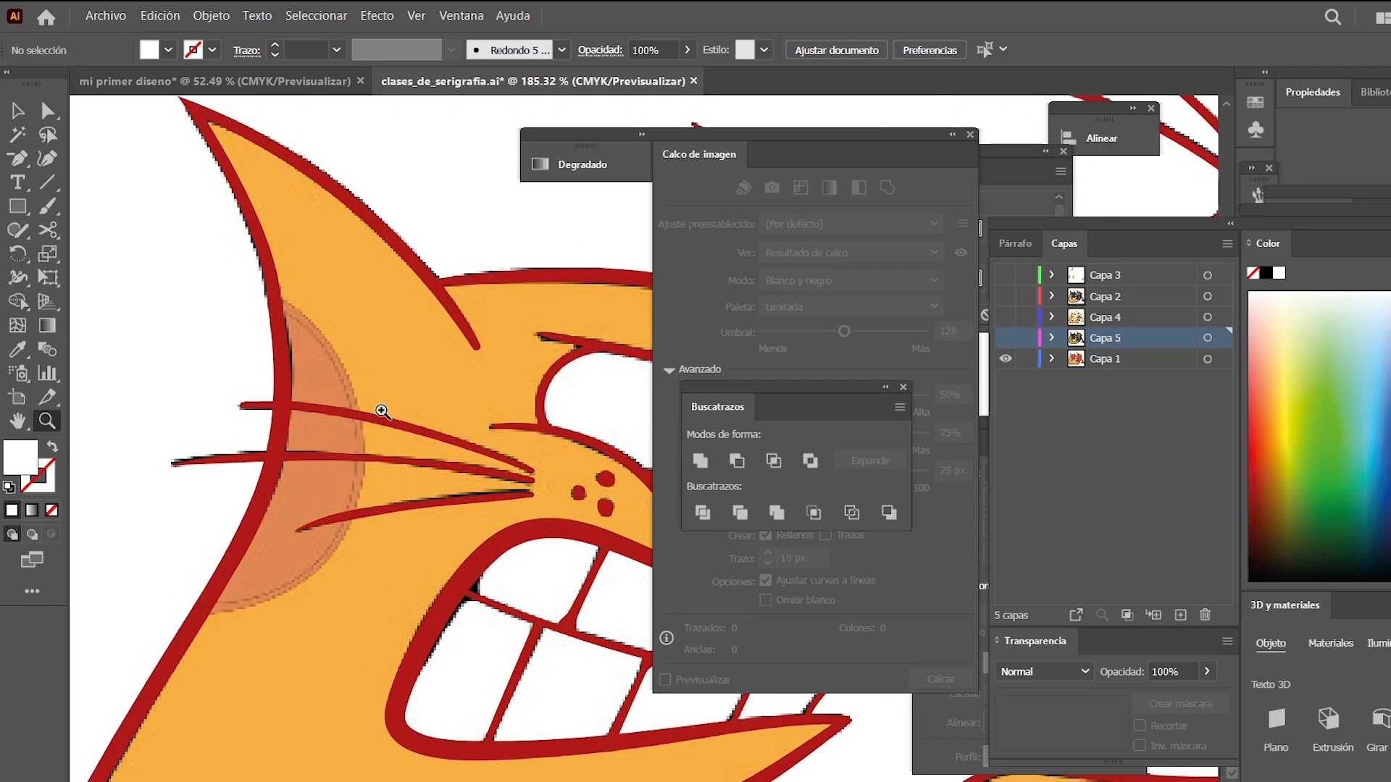
{"action": "left_click_drag", "start_coordinate": [277, 665], "coordinate": [250, 624]}
{"action": "left_click_drag", "start_coordinate": [250, 624], "coordinate": [246, 348]}
{"action": "left_click_drag", "start_coordinate": [461, 594], "coordinate": [259, 618]}
{"action": "left_click_drag", "start_coordinate": [413, 515], "coordinate": [239, 627]}
{"action": "left_click_drag", "start_coordinate": [503, 437], "coordinate": [370, 555]}
{"action": "left_click_drag", "start_coordinate": [331, 421], "coordinate": [351, 522]}
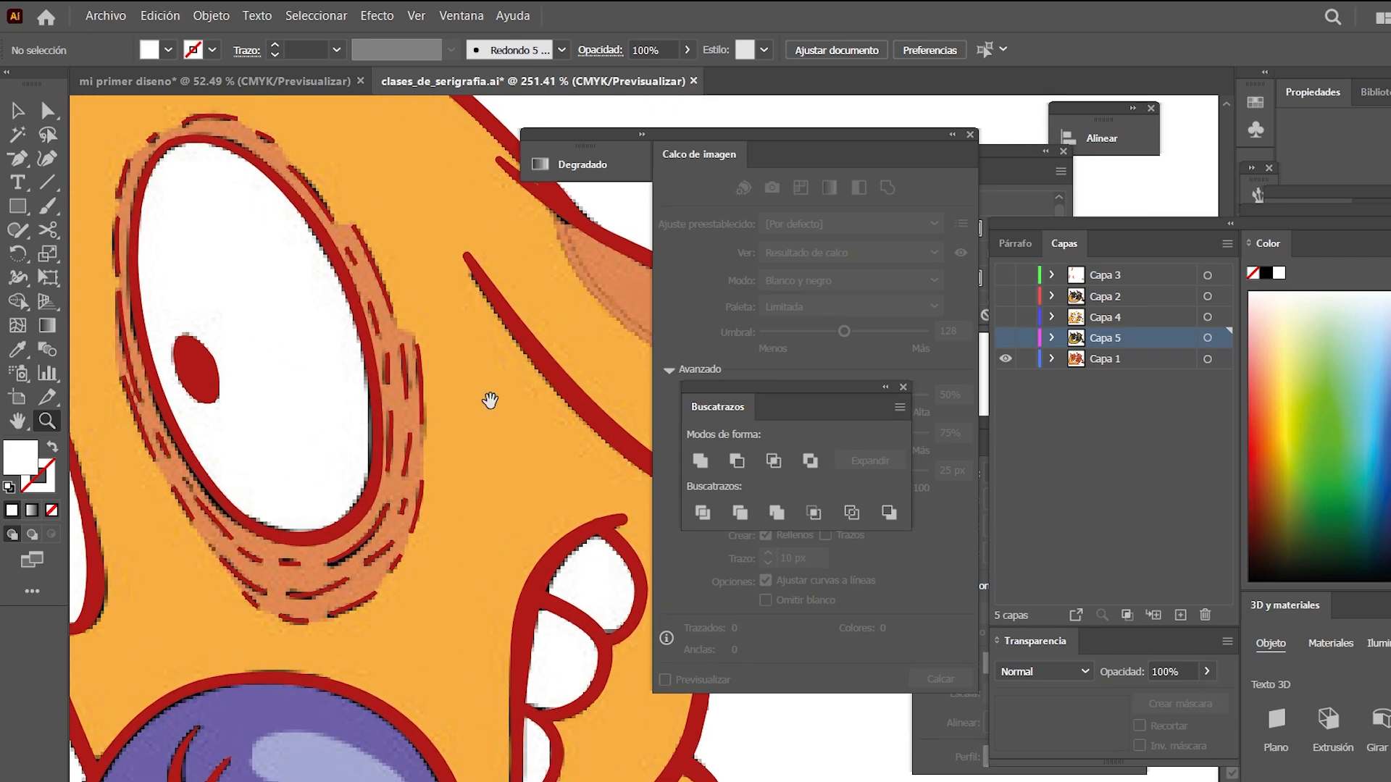
{"action": "left_click_drag", "start_coordinate": [573, 278], "coordinate": [310, 551]}
{"action": "left_click_drag", "start_coordinate": [309, 555], "coordinate": [485, 469]}
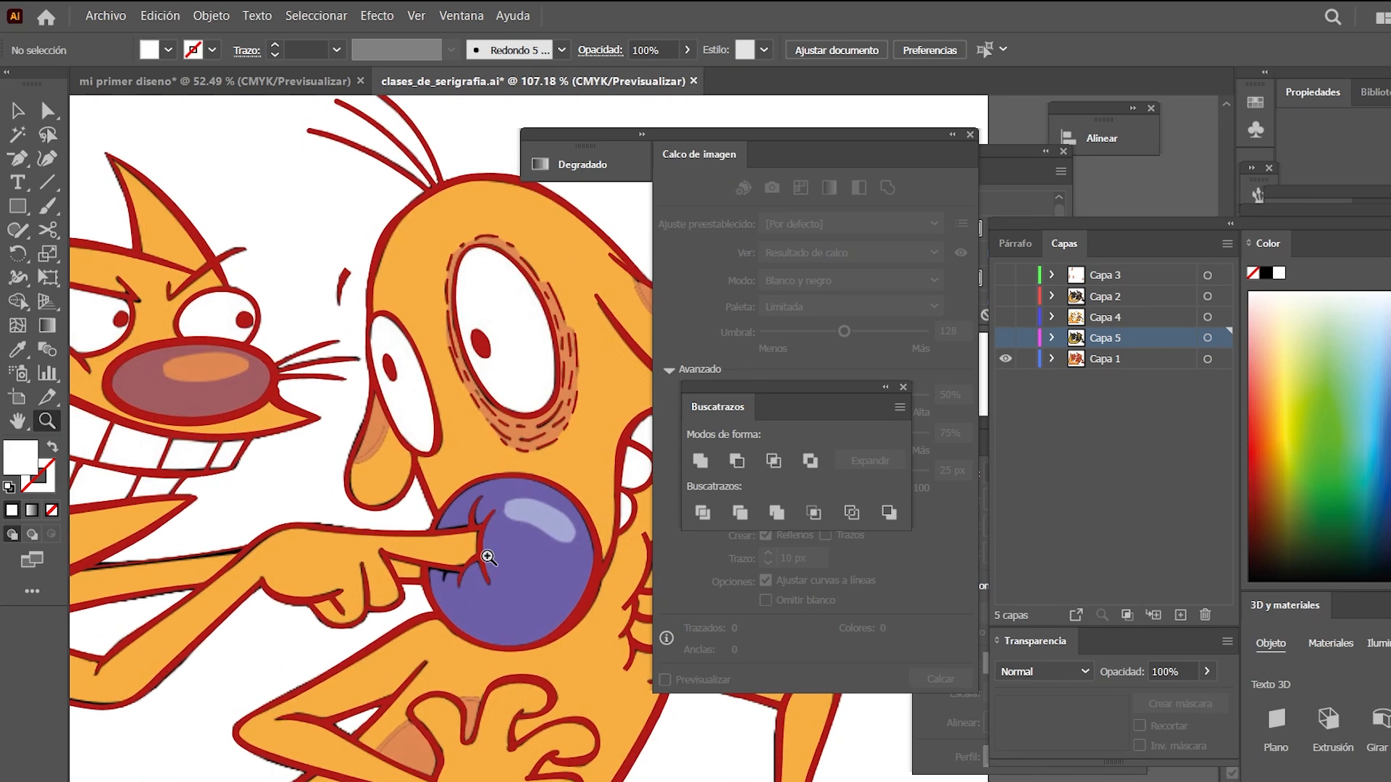
{"action": "scroll", "coordinate": [434, 489], "scroll_direction": "down", "scroll_amount": 3}
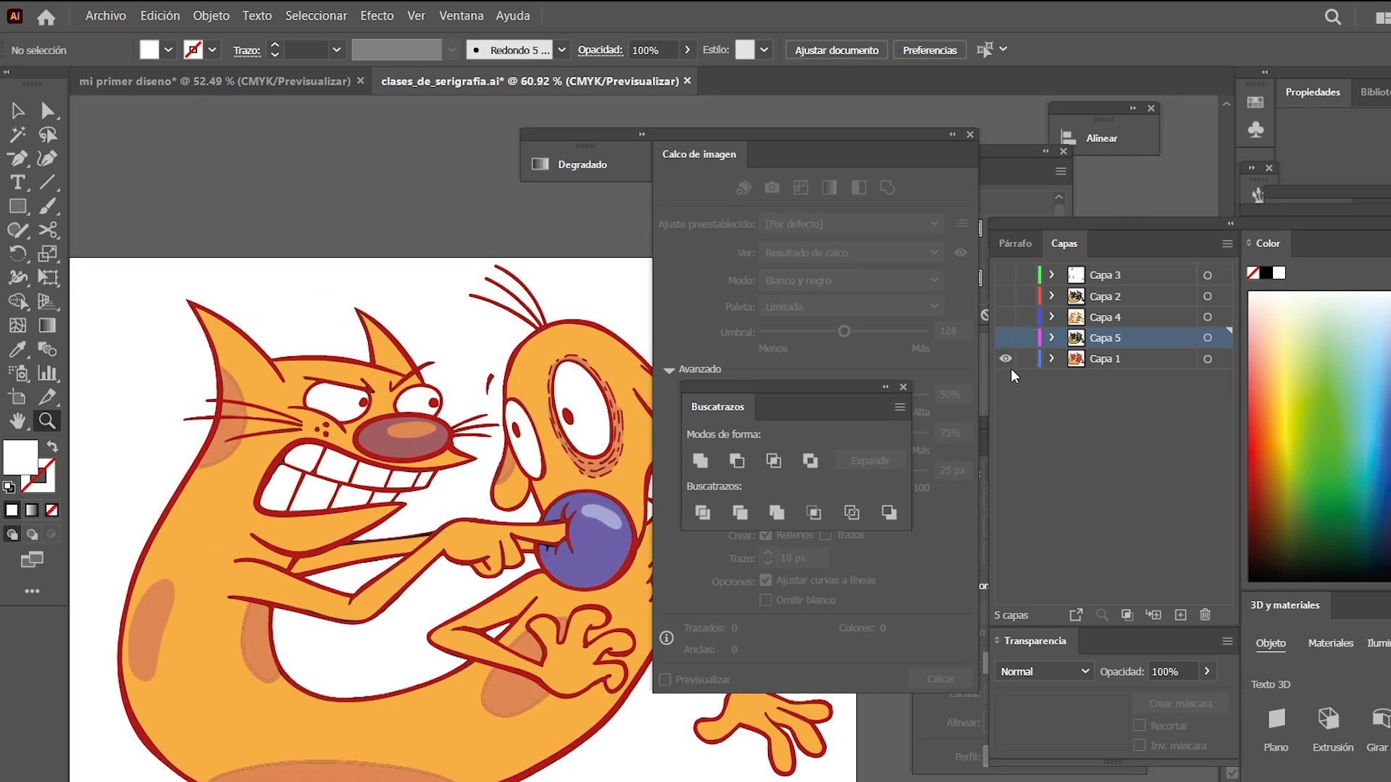
Show the Capa 5 layer and fill all the cat's teeth with white sampled from the background
{"action": "left_click", "coordinate": [1006, 337]}
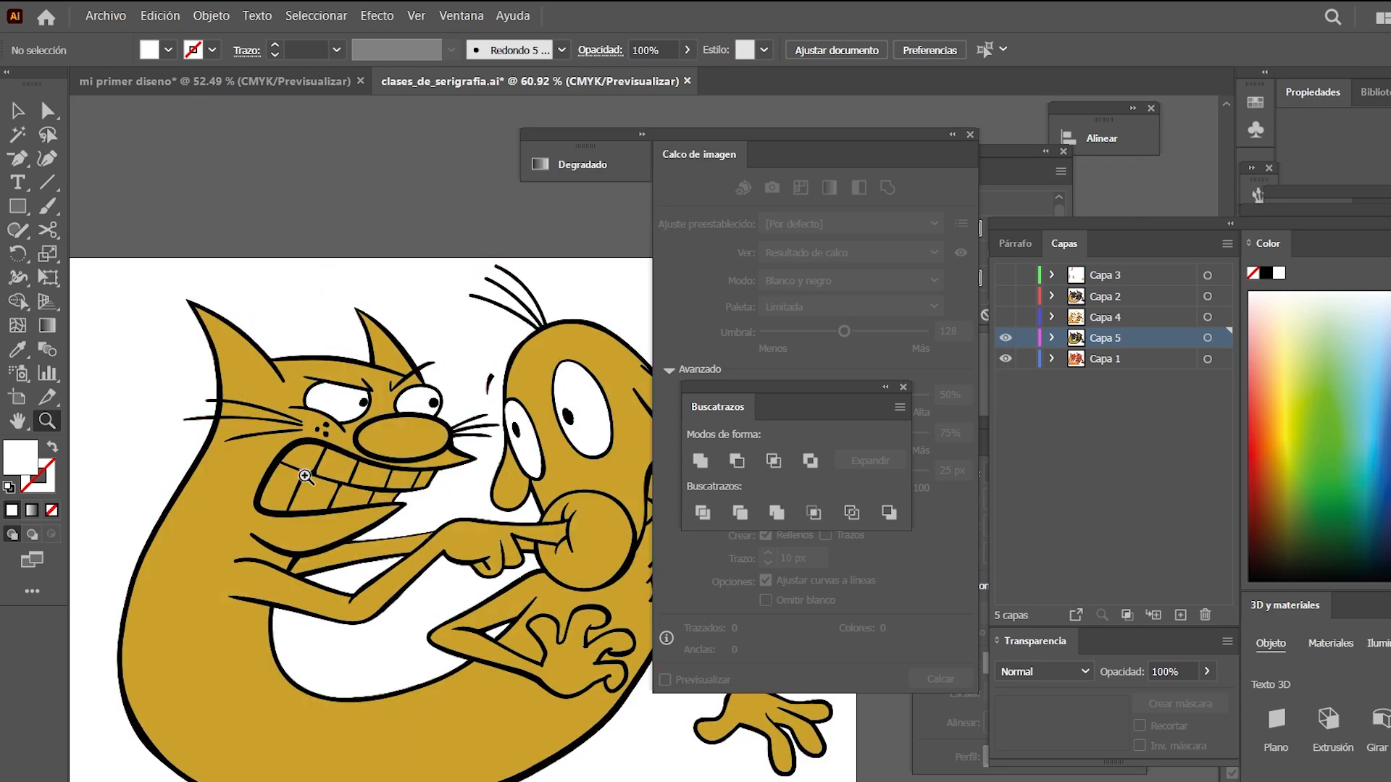
{"action": "left_click_drag", "start_coordinate": [352, 493], "coordinate": [271, 431]}
{"action": "left_click", "coordinate": [218, 447]}
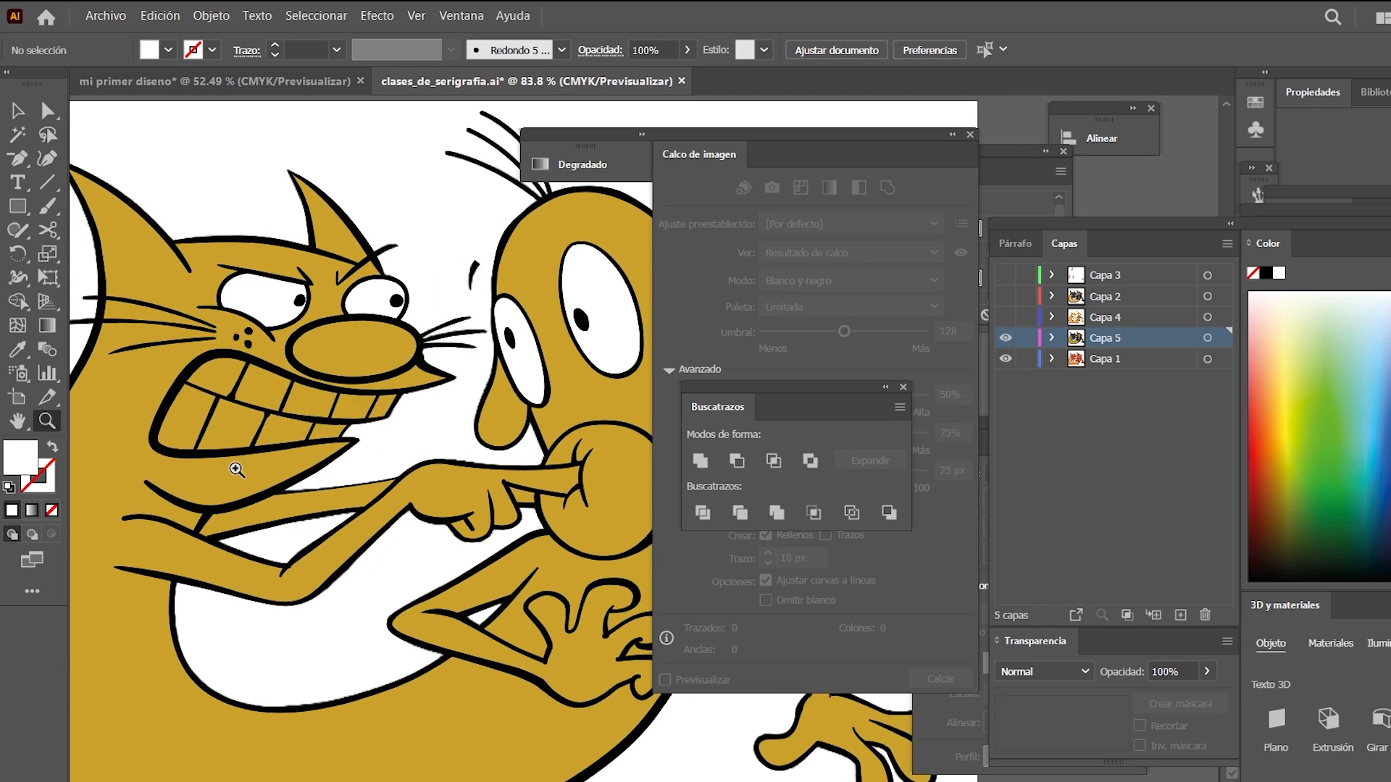
{"action": "left_click", "coordinate": [219, 384]}
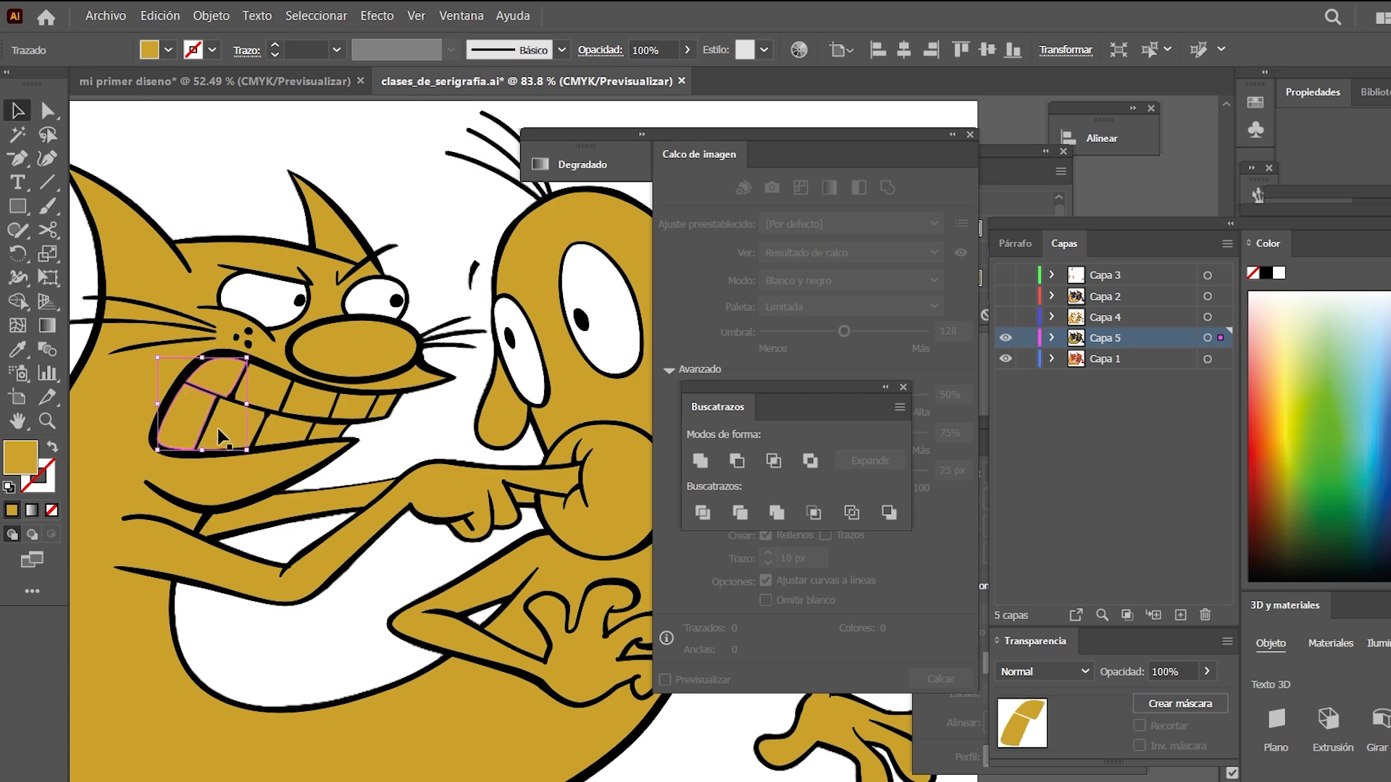
{"action": "left_click", "coordinate": [268, 392], "text": "shift"}
{"action": "left_click", "coordinate": [319, 408], "text": "shift"}
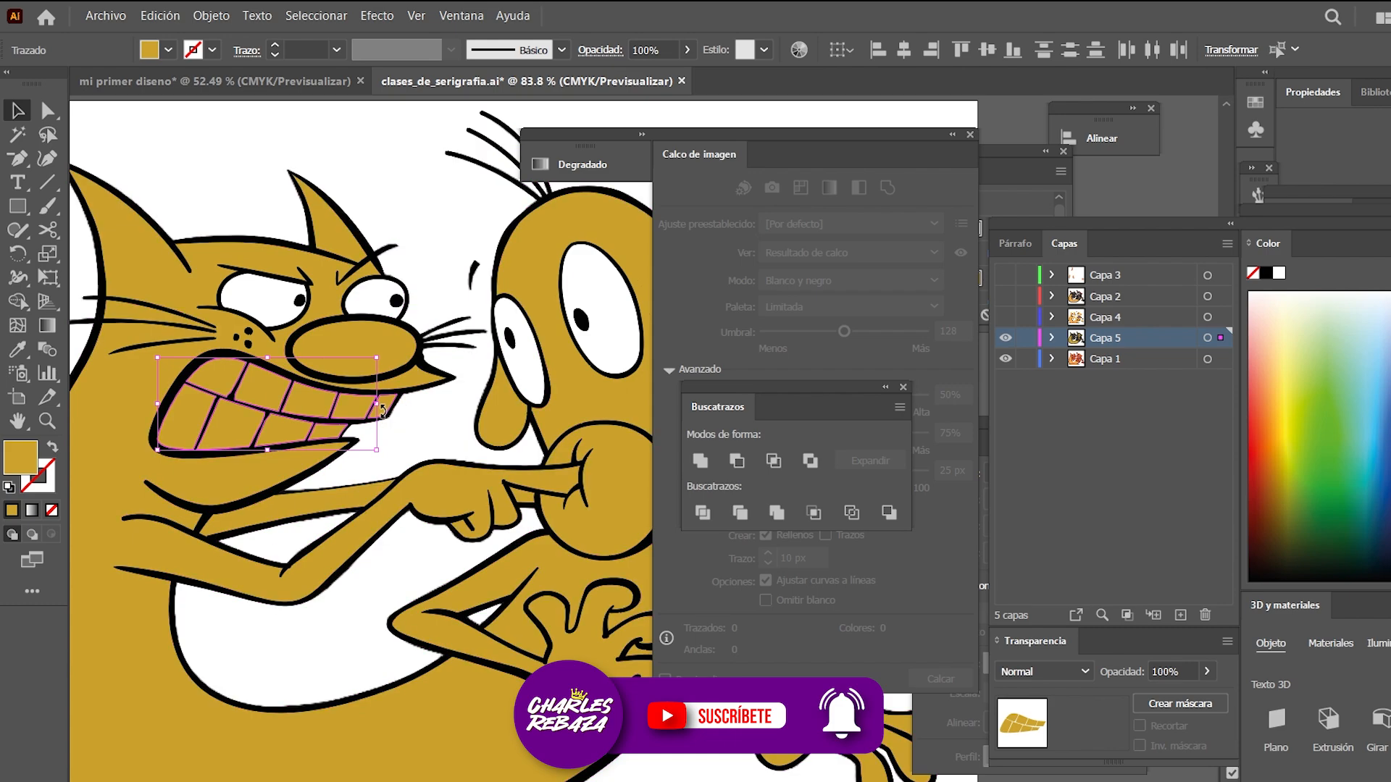
{"action": "left_click", "coordinate": [459, 379]}
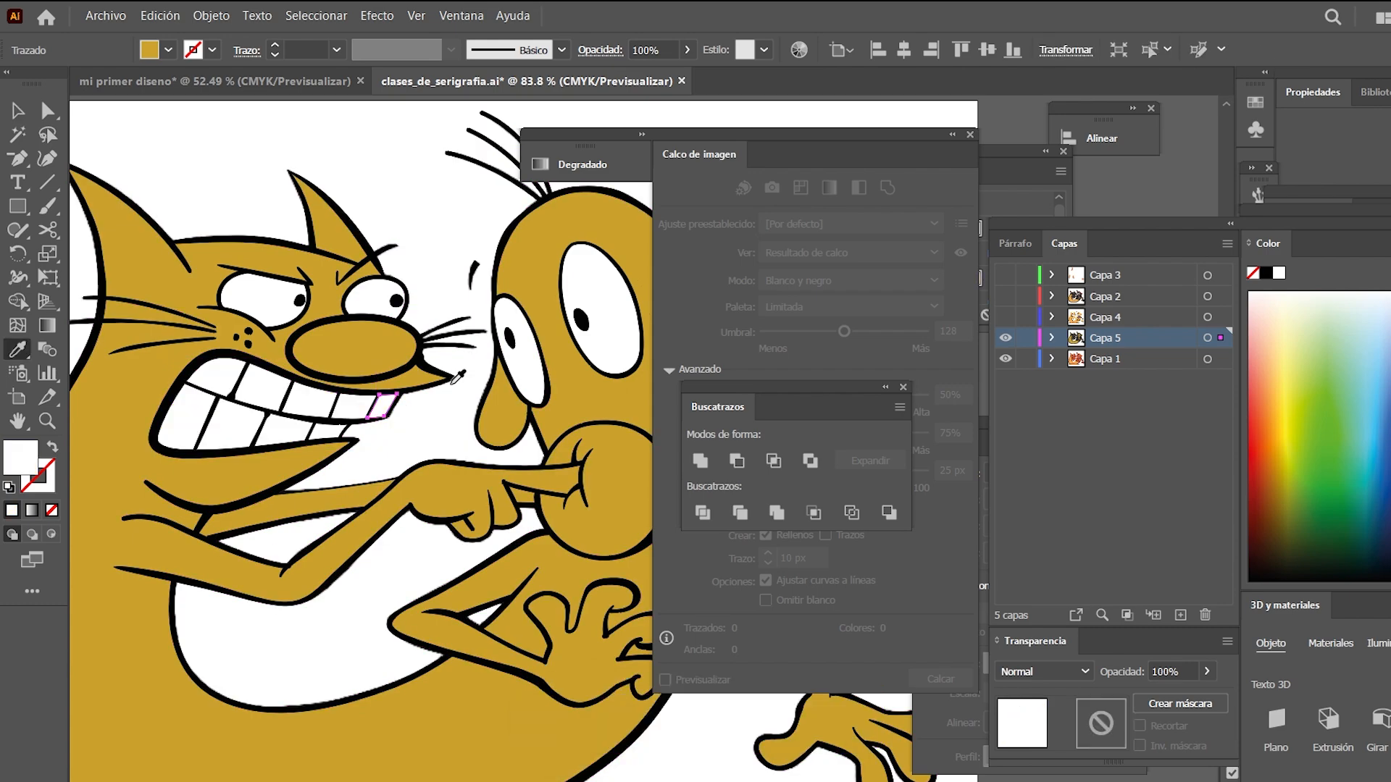
Fill the three teeth in the dog's mouth with white sampled from the background and deselect them
{"action": "left_click_drag", "start_coordinate": [475, 427], "coordinate": [222, 393]}
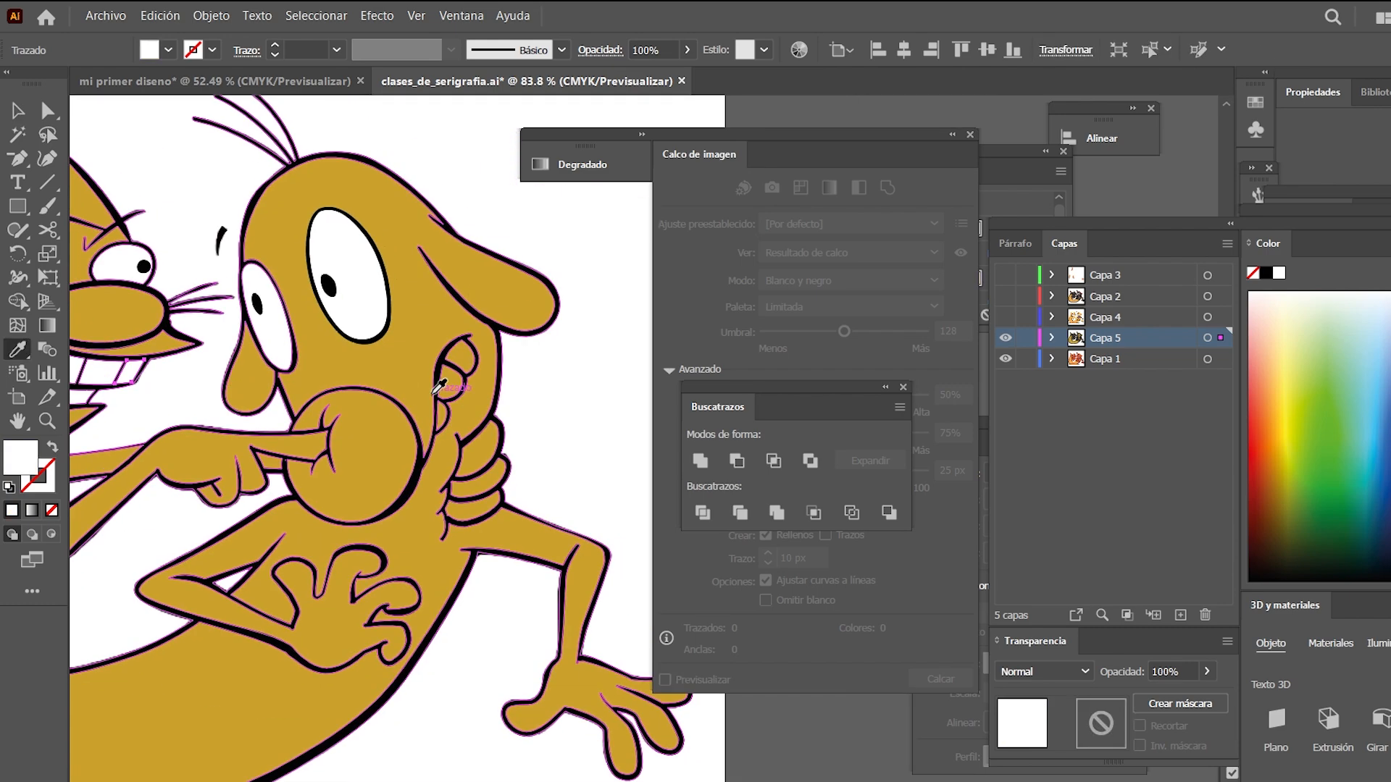
{"action": "key", "text": "z"}
{"action": "left_click_drag", "start_coordinate": [437, 393], "coordinate": [650, 394]}
{"action": "key", "text": "v"}
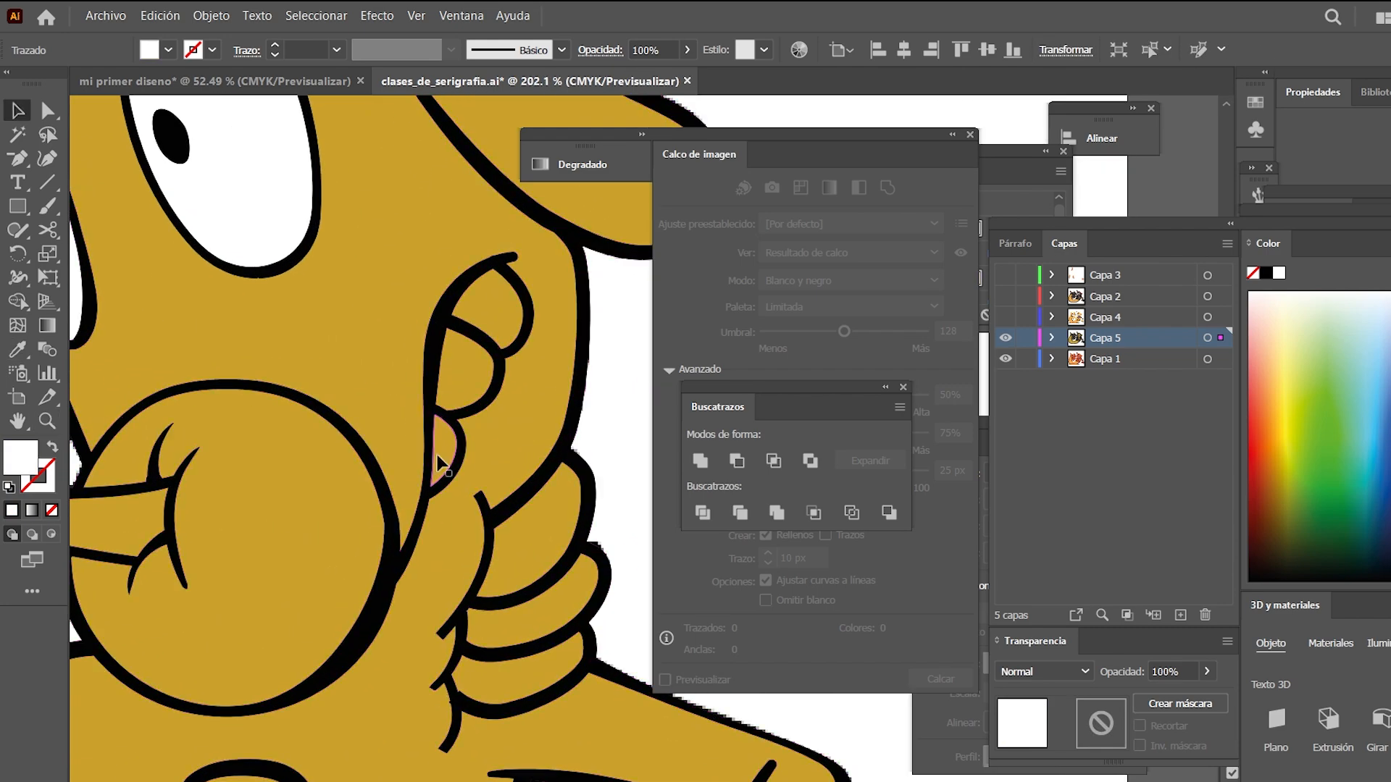
{"action": "left_click", "coordinate": [443, 457]}
{"action": "left_click", "coordinate": [468, 375], "text": "shift"}
{"action": "left_click", "coordinate": [500, 300], "text": "shift"}
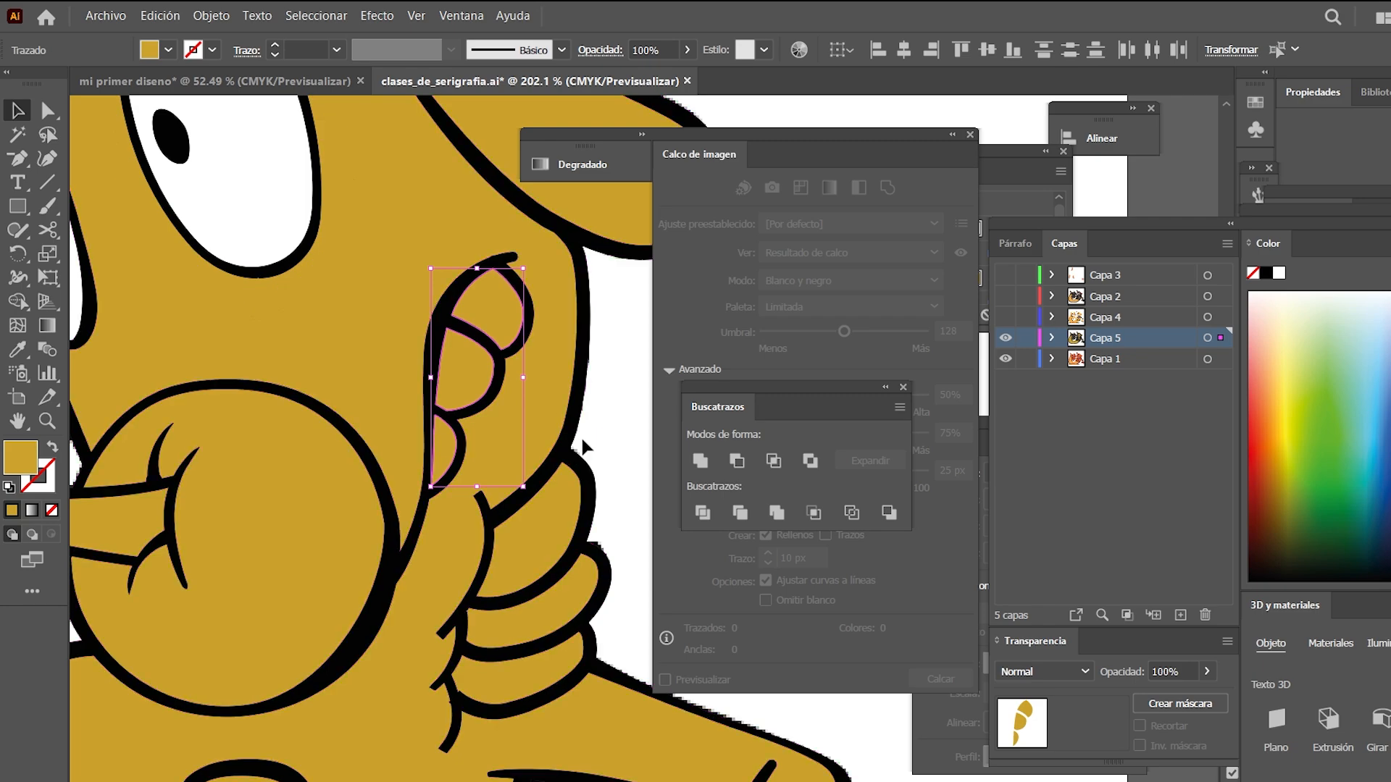
{"action": "key", "text": "i"}
{"action": "left_click", "coordinate": [607, 416]}
{"action": "key", "text": "z"}
{"action": "left_click_drag", "start_coordinate": [597, 454], "coordinate": [233, 534]}
{"action": "scroll", "coordinate": [378, 453], "scroll_direction": "down", "scroll_amount": 2}
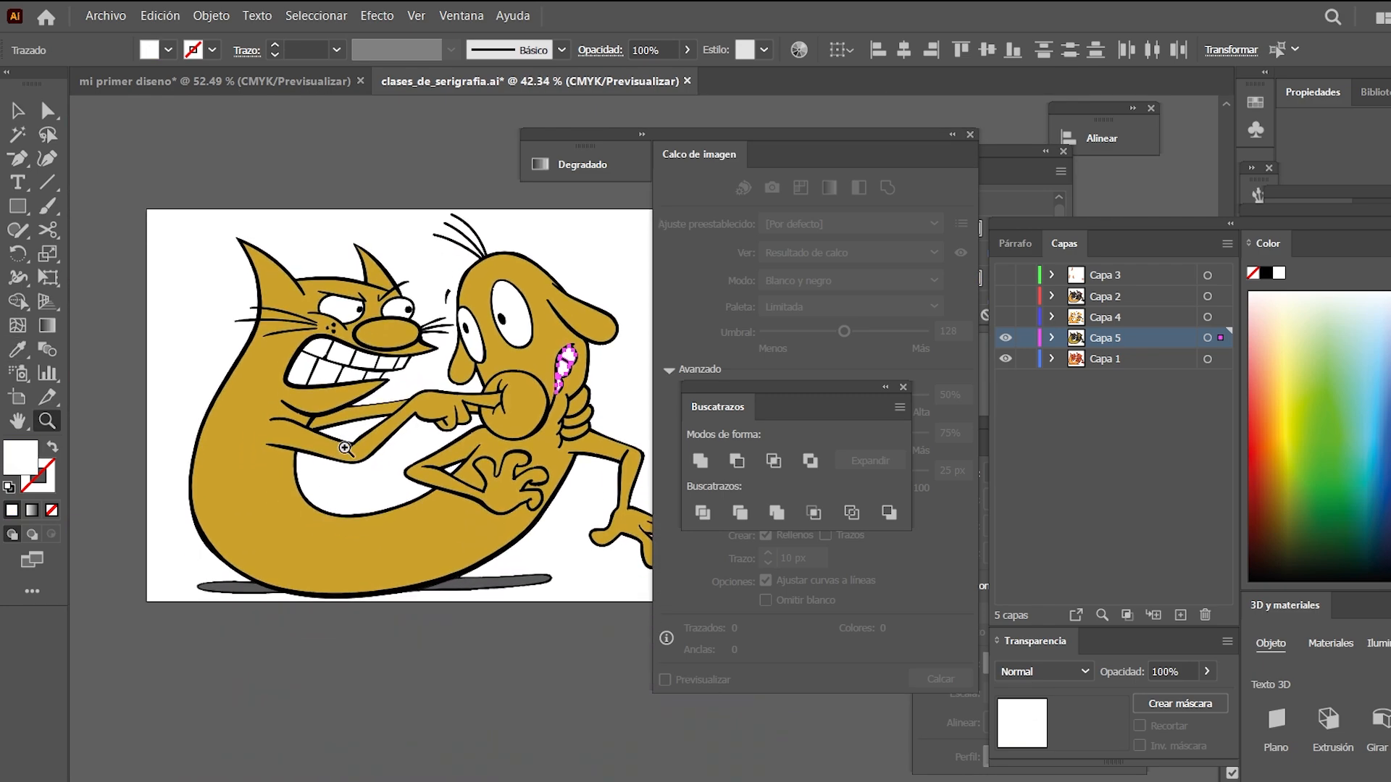
{"action": "left_click_drag", "start_coordinate": [378, 453], "coordinate": [397, 453]}
{"action": "key", "text": "v"}
{"action": "left_click", "coordinate": [497, 682]}
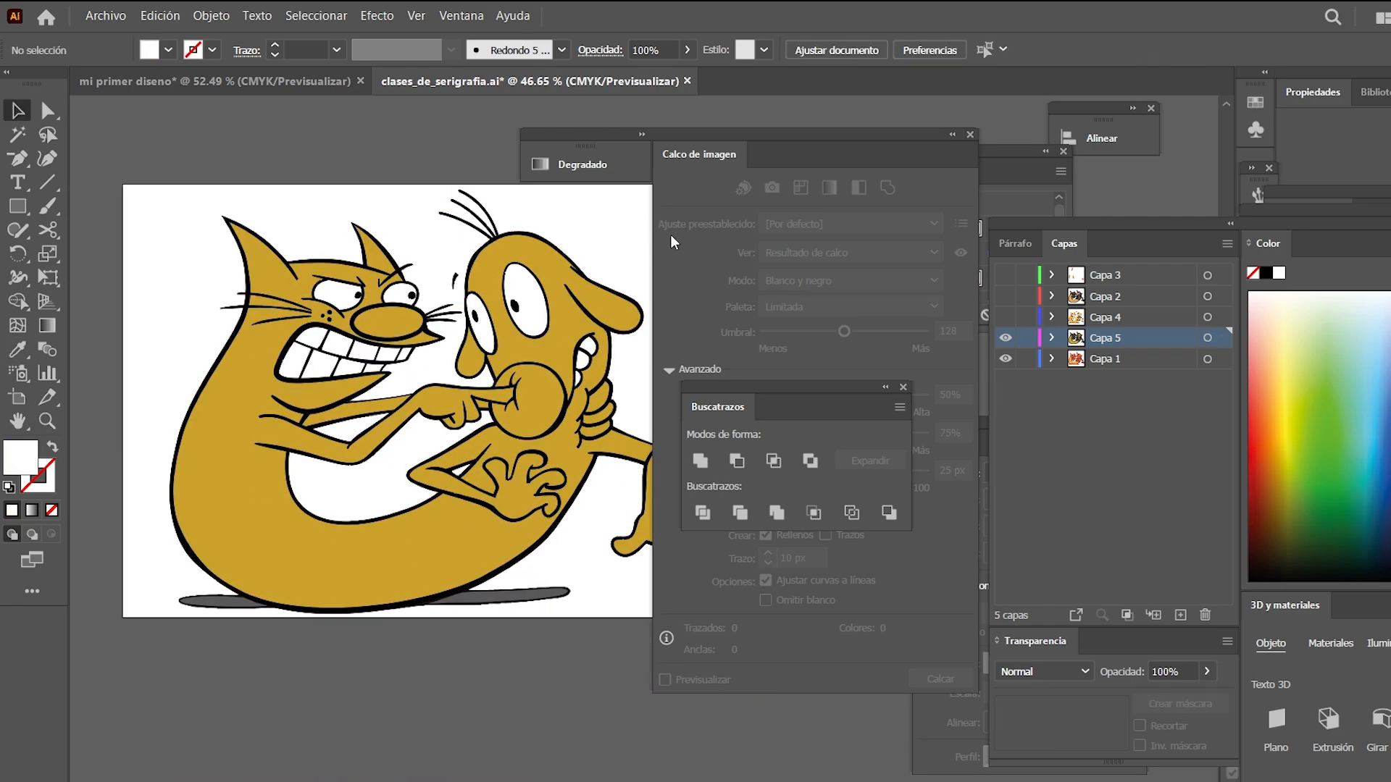
Hide Capa 5 and, on a new layer above it, trace the shaded patch on the cat's back as a closed white Pen shape
{"action": "left_click", "coordinate": [1005, 339]}
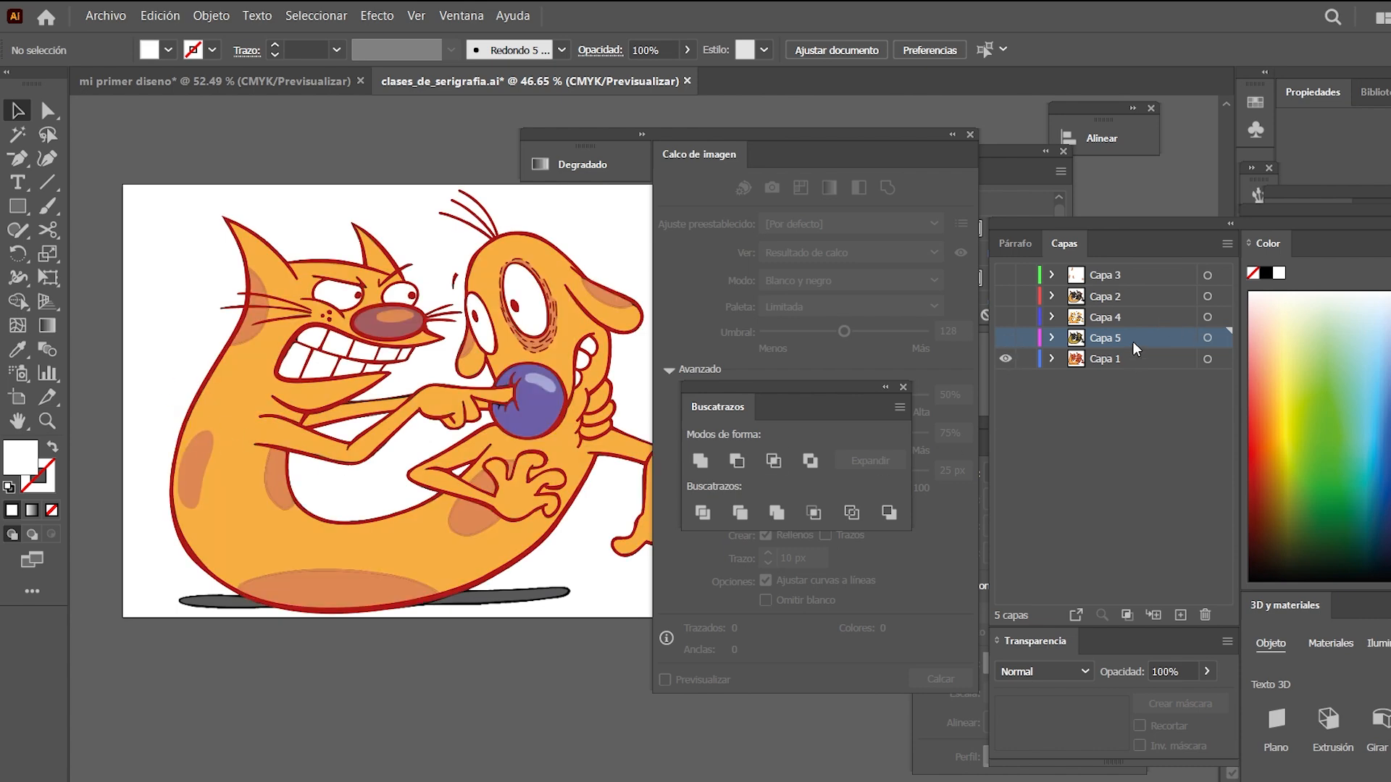
{"action": "left_click", "coordinate": [1179, 615]}
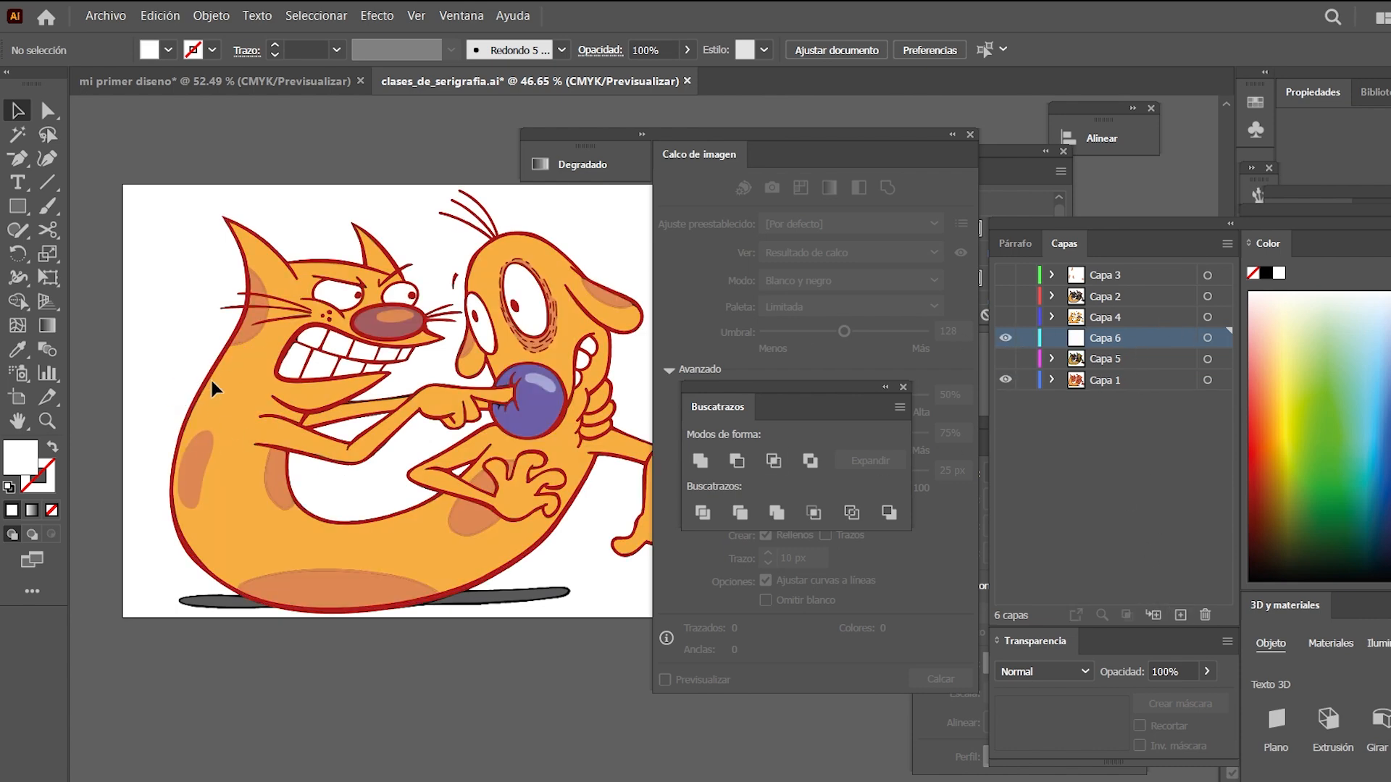
{"action": "key", "text": "z"}
{"action": "left_click_drag", "start_coordinate": [217, 389], "coordinate": [464, 347]}
{"action": "left_click_drag", "start_coordinate": [180, 515], "coordinate": [246, 419]}
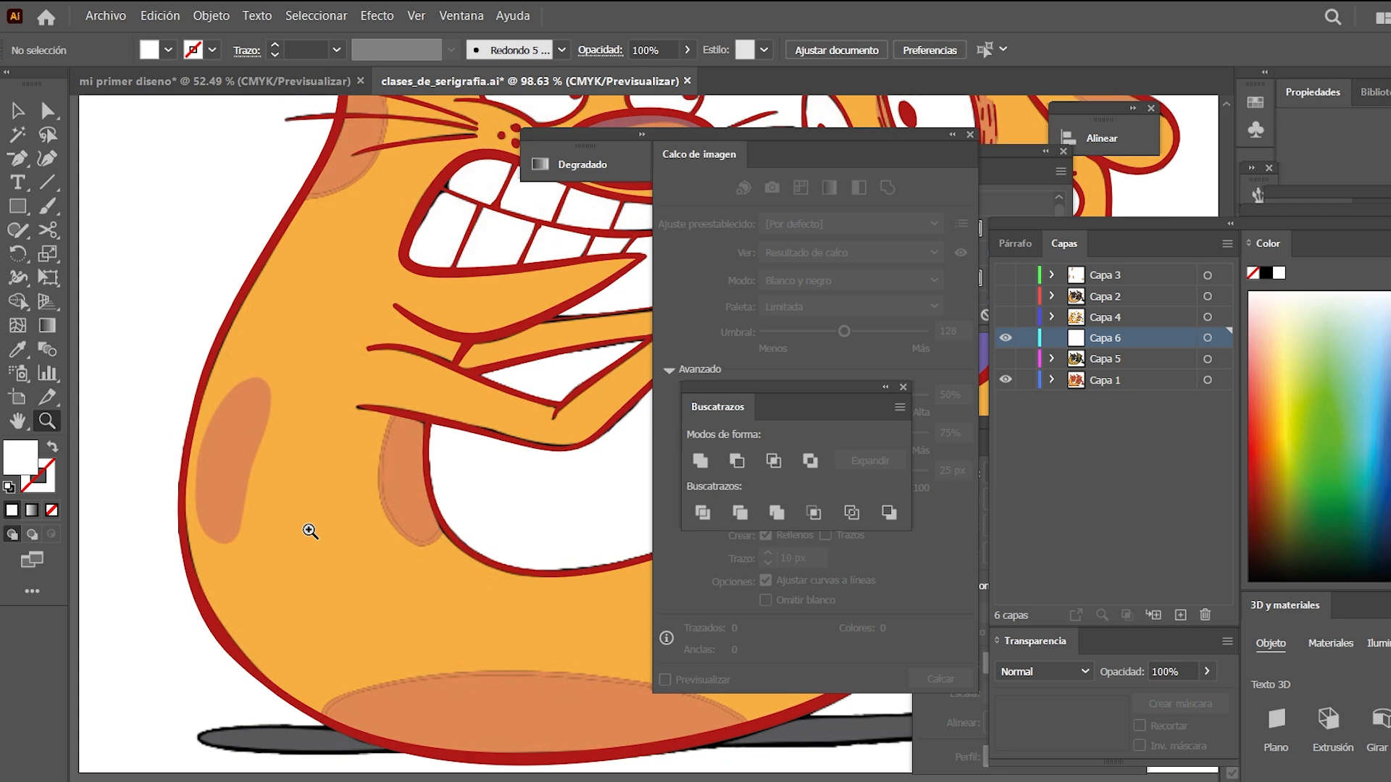
{"action": "key", "text": "p"}
{"action": "left_click", "coordinate": [270, 418]}
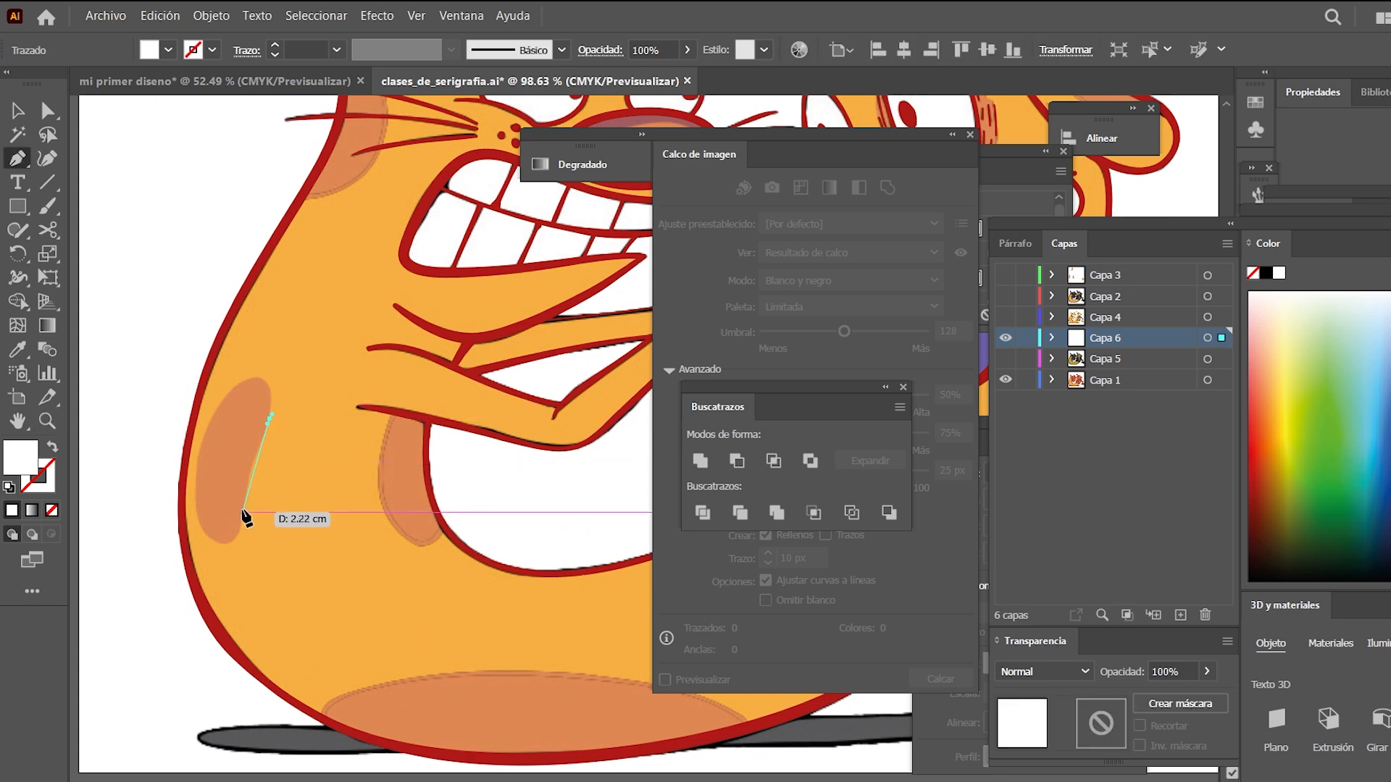
{"action": "left_click_drag", "start_coordinate": [243, 512], "coordinate": [243, 543]}
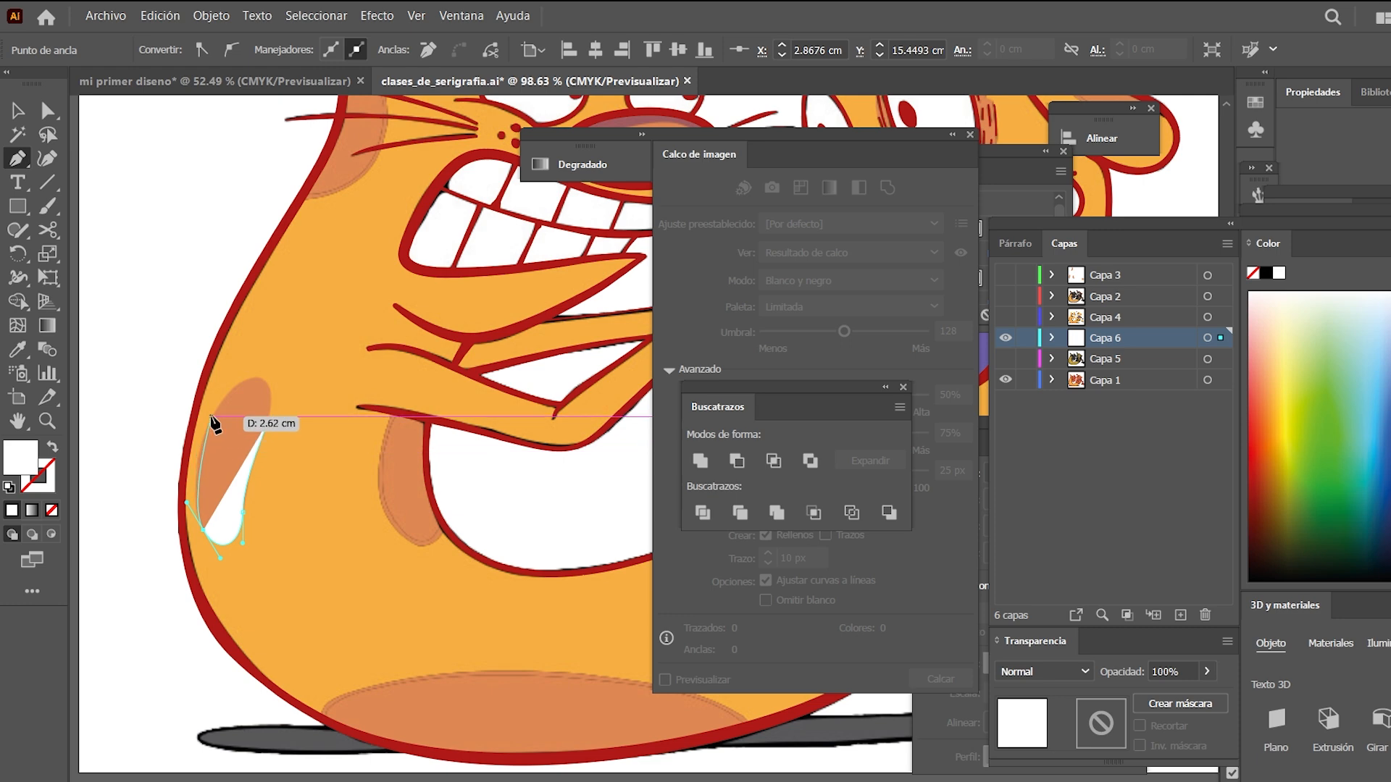
{"action": "left_click_drag", "start_coordinate": [212, 416], "coordinate": [279, 396]}
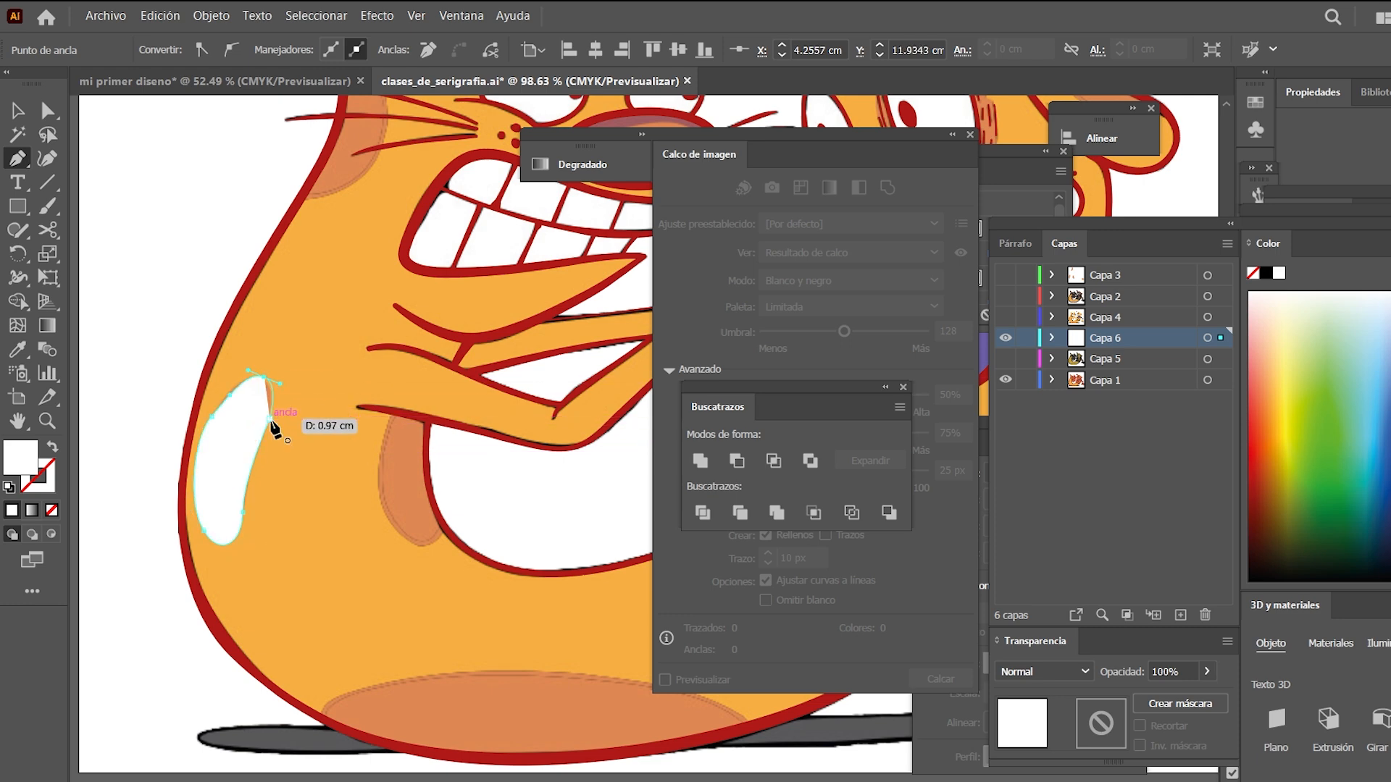
{"action": "left_click", "coordinate": [270, 420]}
{"action": "key", "text": "v"}
{"action": "left_click", "coordinate": [420, 568]}
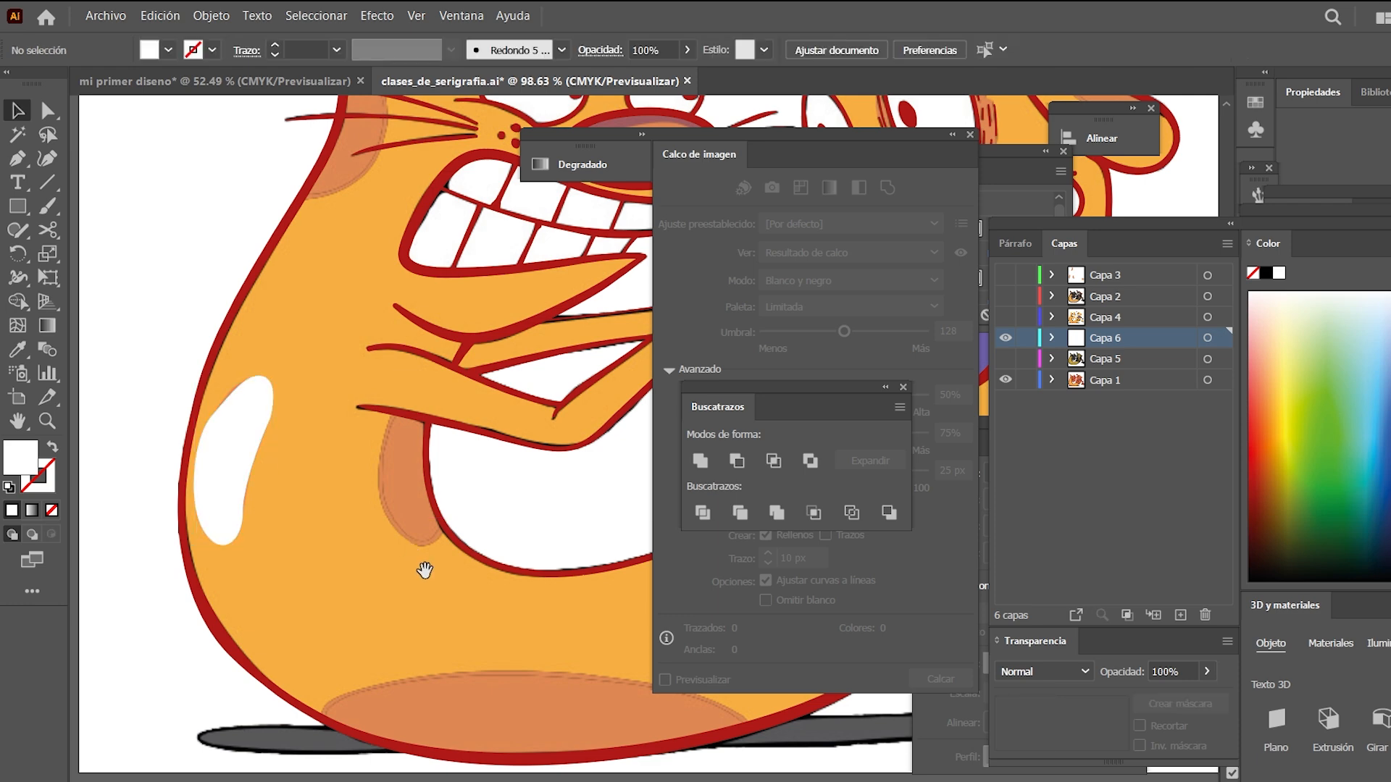
{"action": "left_click_drag", "start_coordinate": [423, 570], "coordinate": [330, 542]}
{"action": "key", "text": "p"}
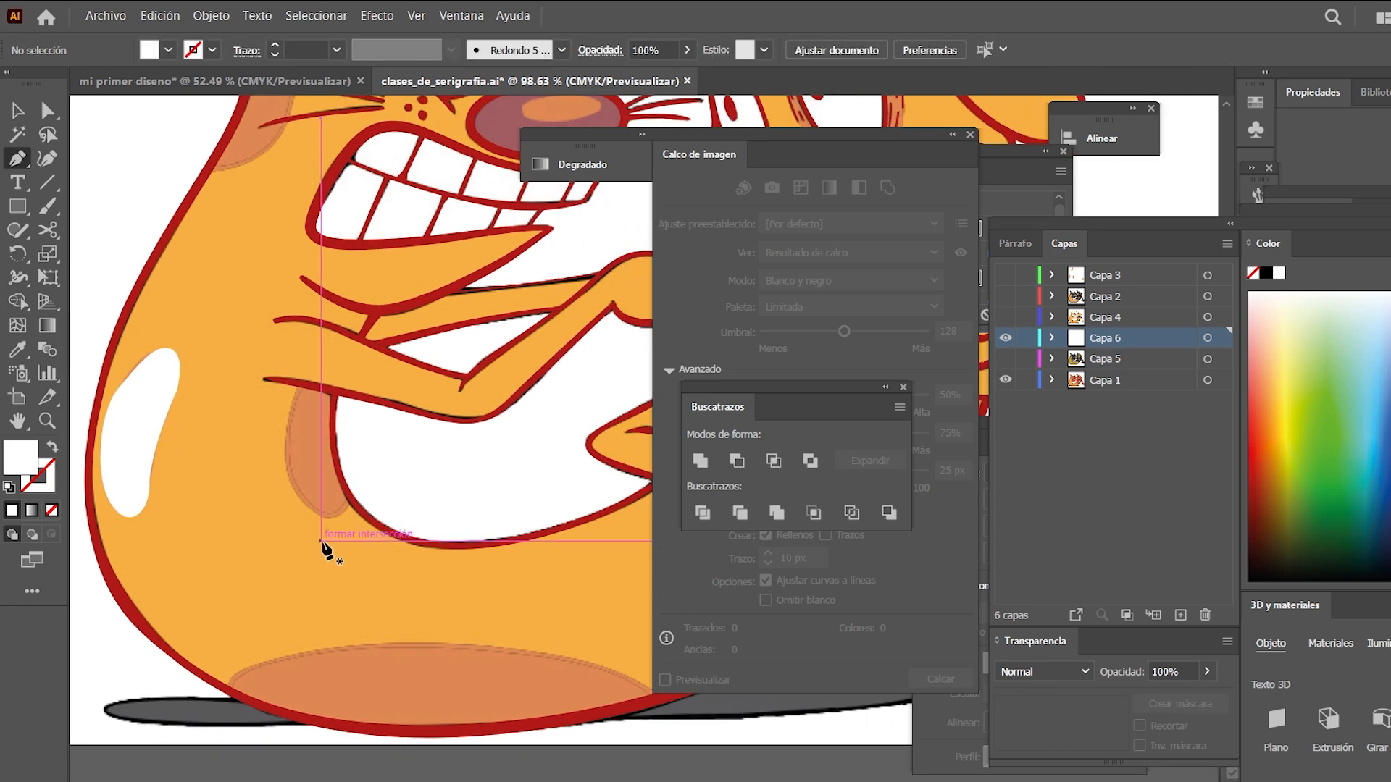
{"action": "left_click", "coordinate": [301, 386]}
{"action": "left_click_drag", "start_coordinate": [333, 517], "coordinate": [420, 521]}
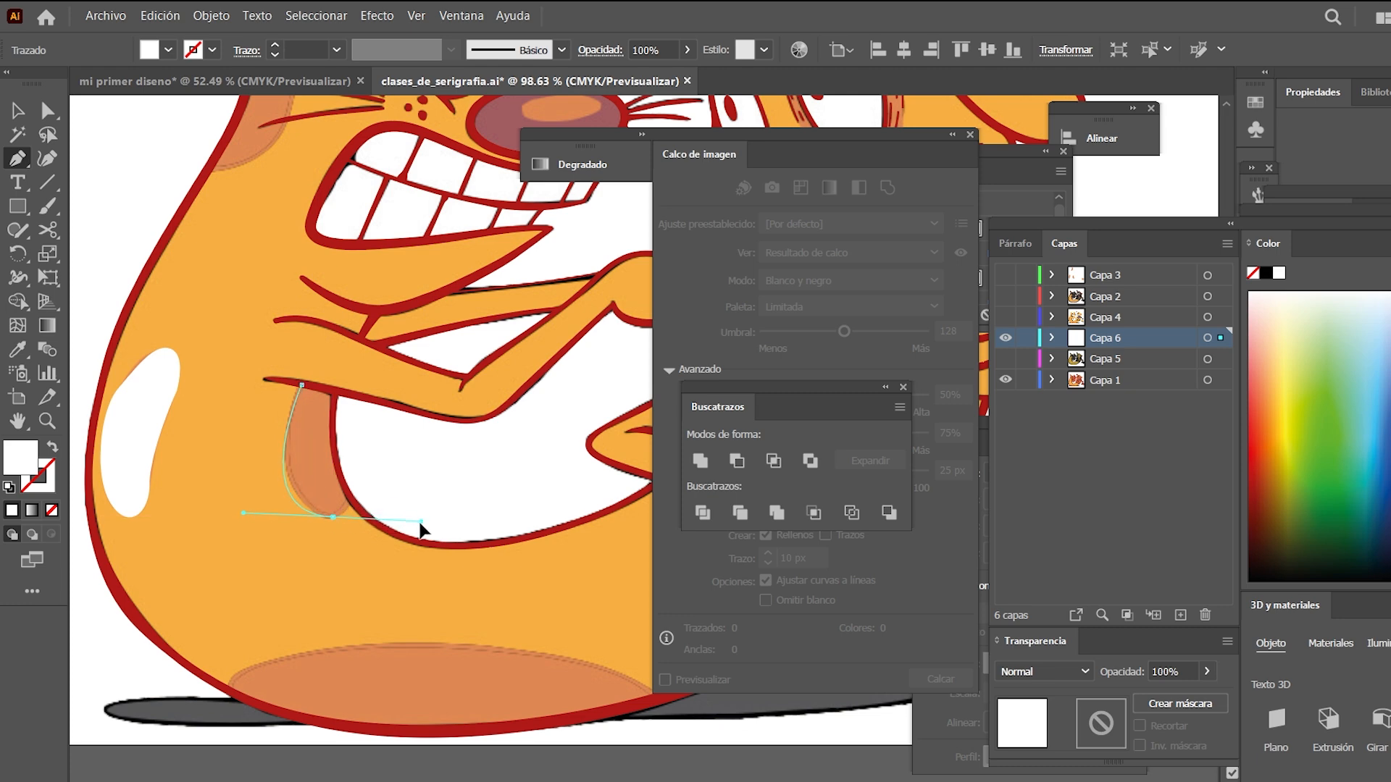
{"action": "left_click", "coordinate": [353, 512]}
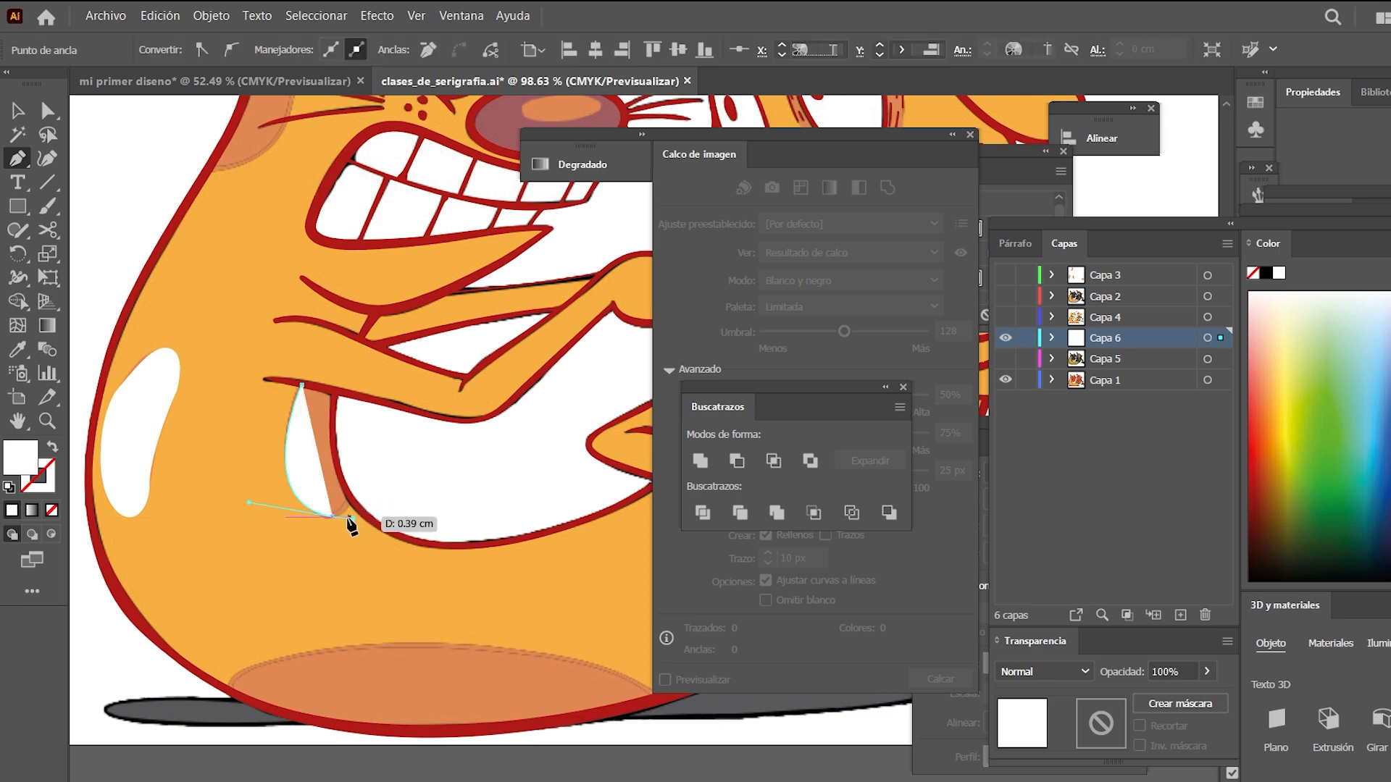
{"action": "left_click", "coordinate": [352, 500]}
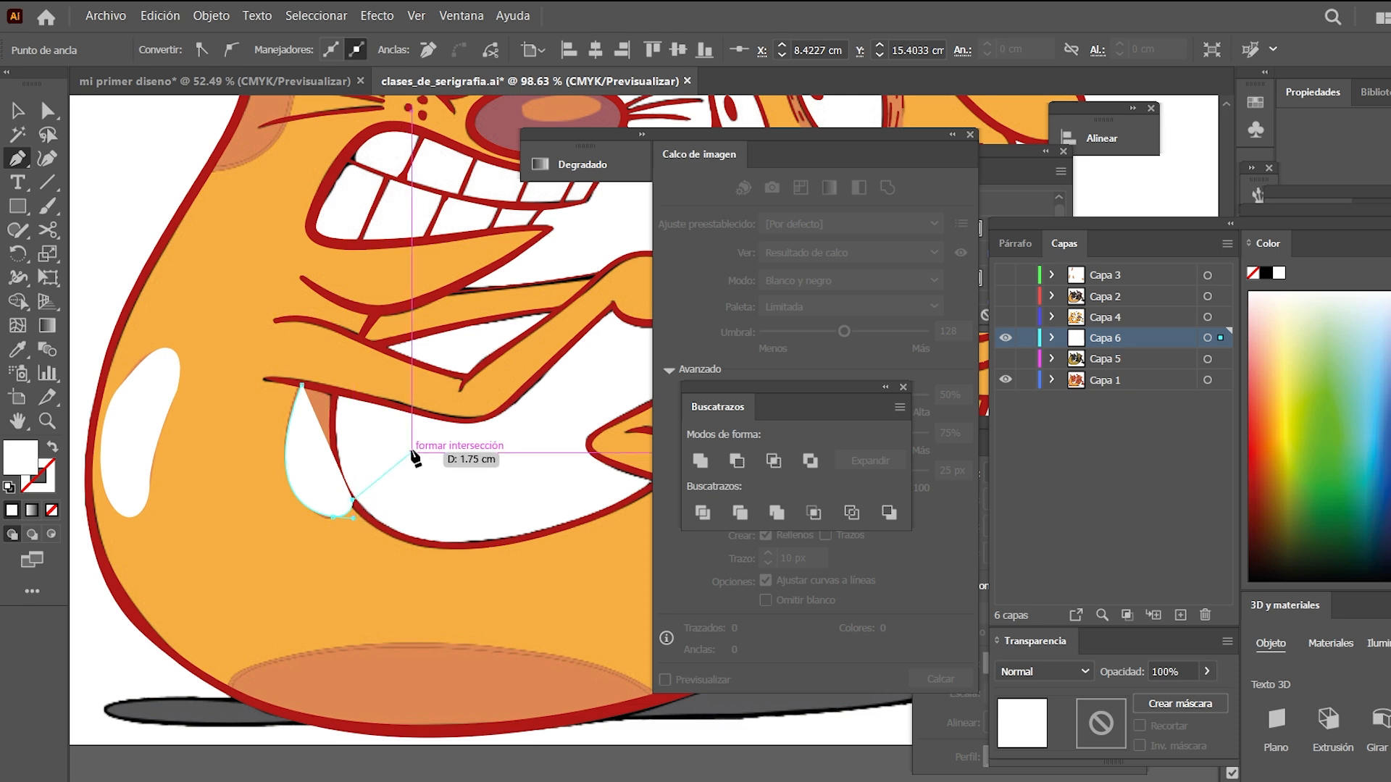
{"action": "key", "text": "v"}
{"action": "left_click", "coordinate": [409, 474]}
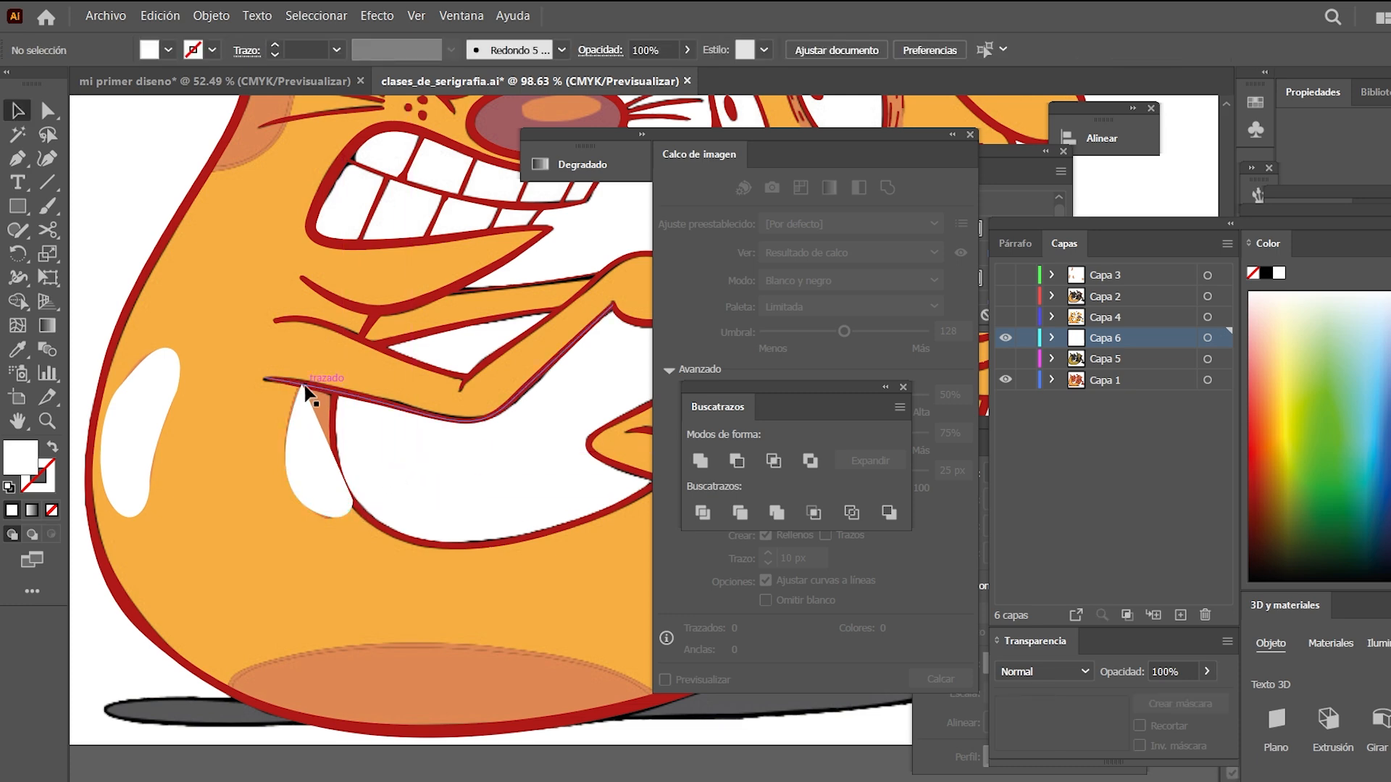
{"action": "key", "text": "z"}
{"action": "left_click_drag", "start_coordinate": [304, 410], "coordinate": [428, 431]}
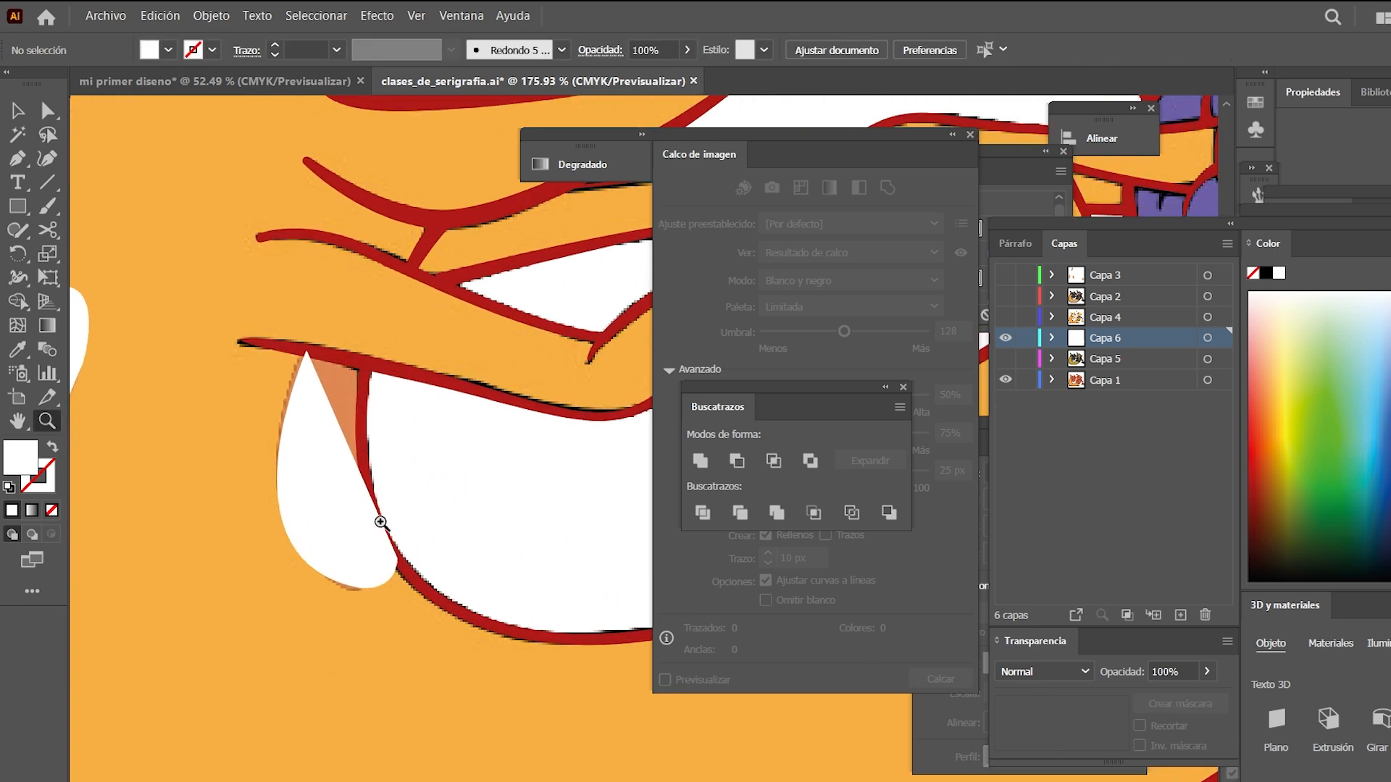
{"action": "left_click", "coordinate": [349, 516]}
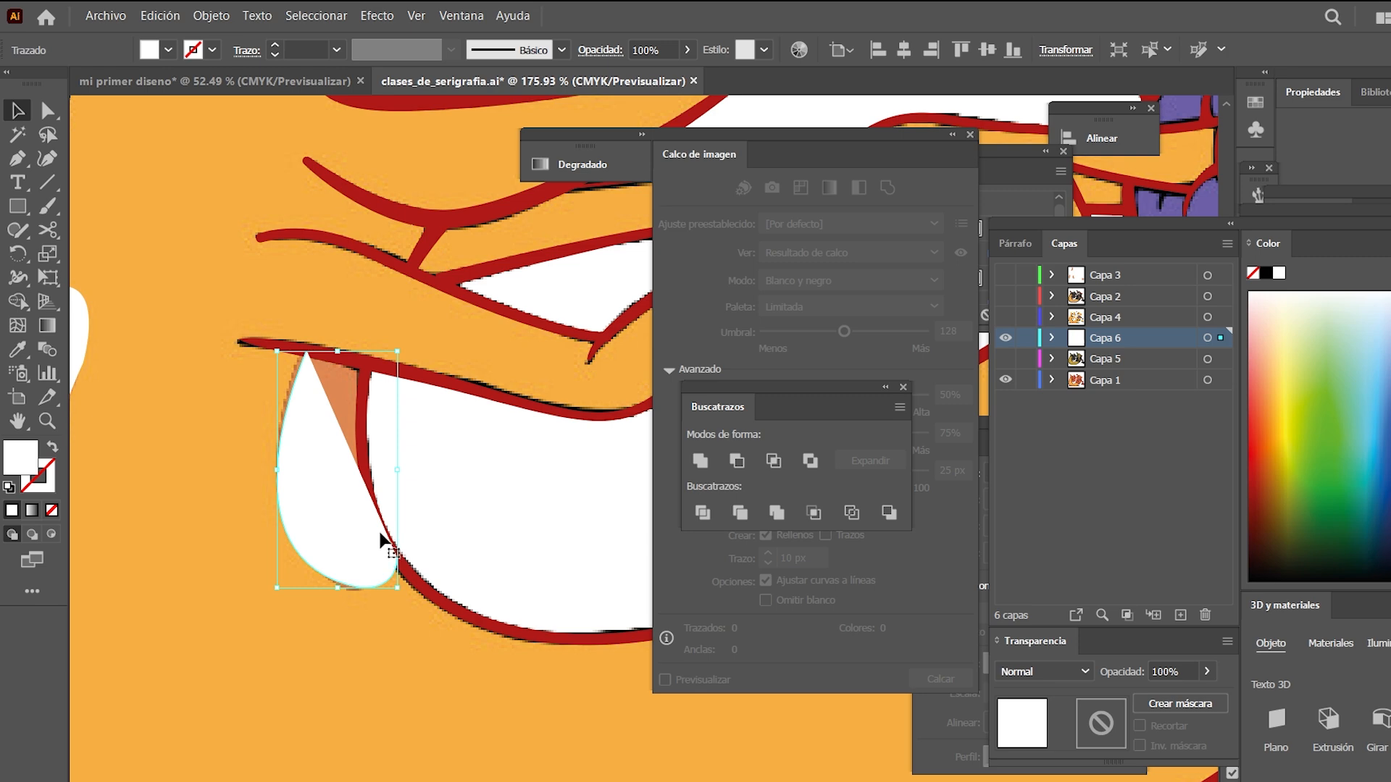
{"action": "key", "text": "ctrl+z"}
{"action": "key", "text": "ctrl+z"}
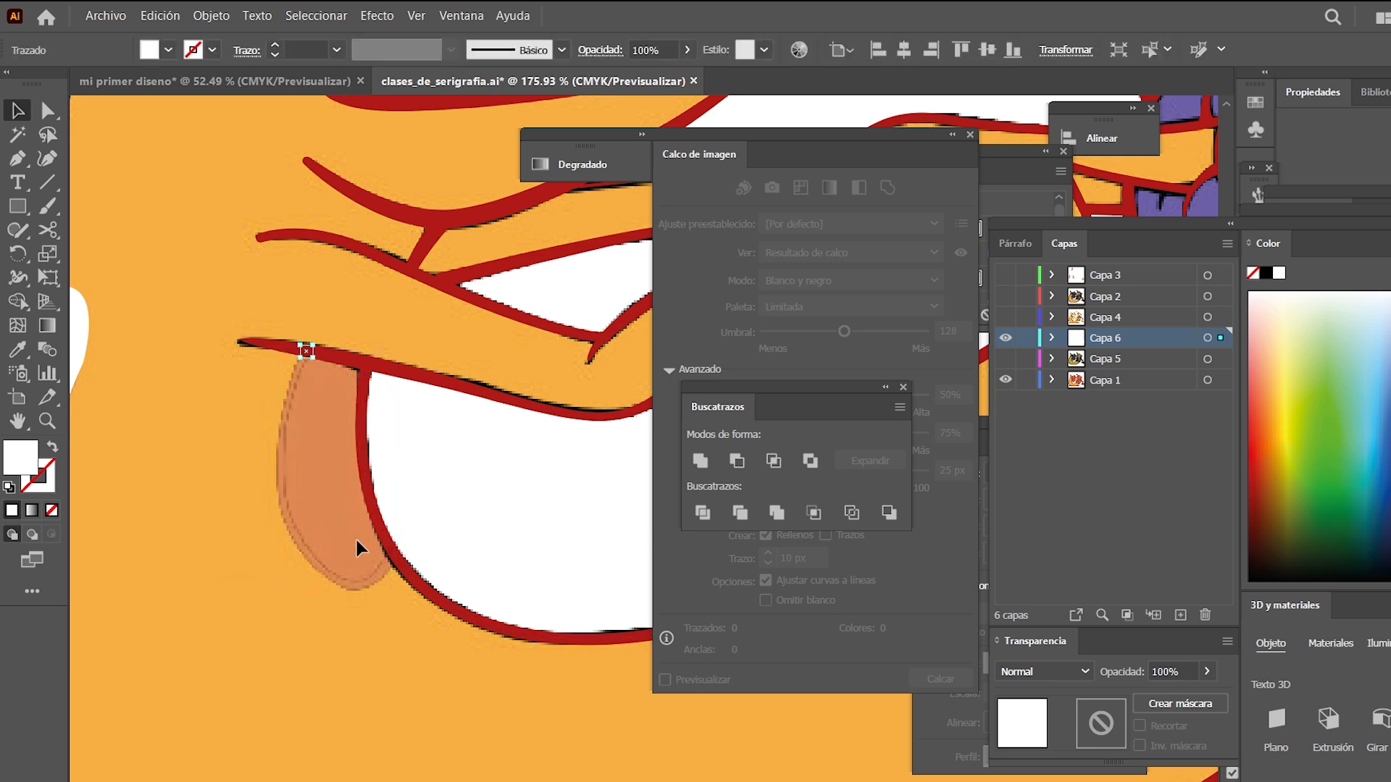
Trace the shaded patch below the cat's arm as a closed white Pen shape overlapping the adjoining outlines, and deselect it
{"action": "key", "text": "p"}
{"action": "left_click", "coordinate": [334, 320]}
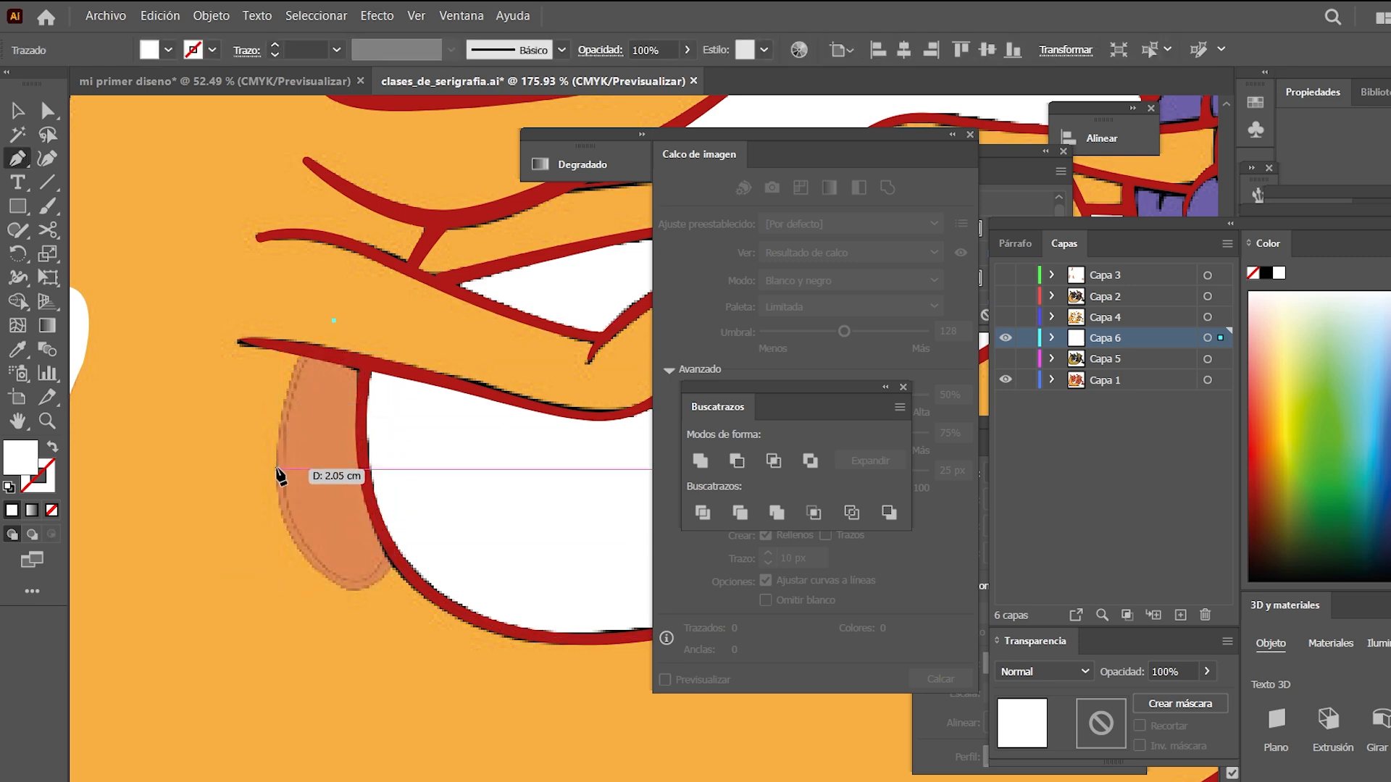
{"action": "left_click_drag", "start_coordinate": [278, 471], "coordinate": [286, 558]}
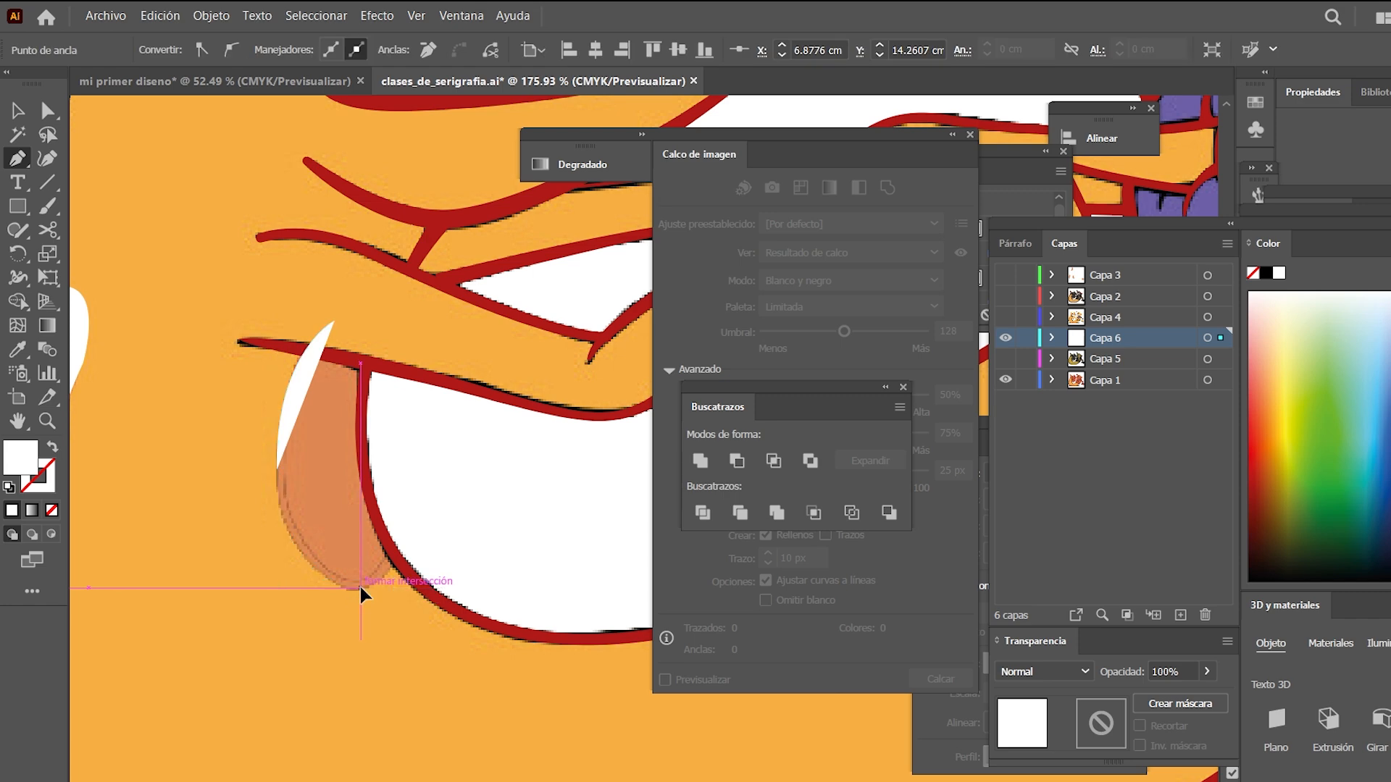
{"action": "left_click_drag", "start_coordinate": [360, 588], "coordinate": [414, 536]}
{"action": "left_click", "coordinate": [398, 425]}
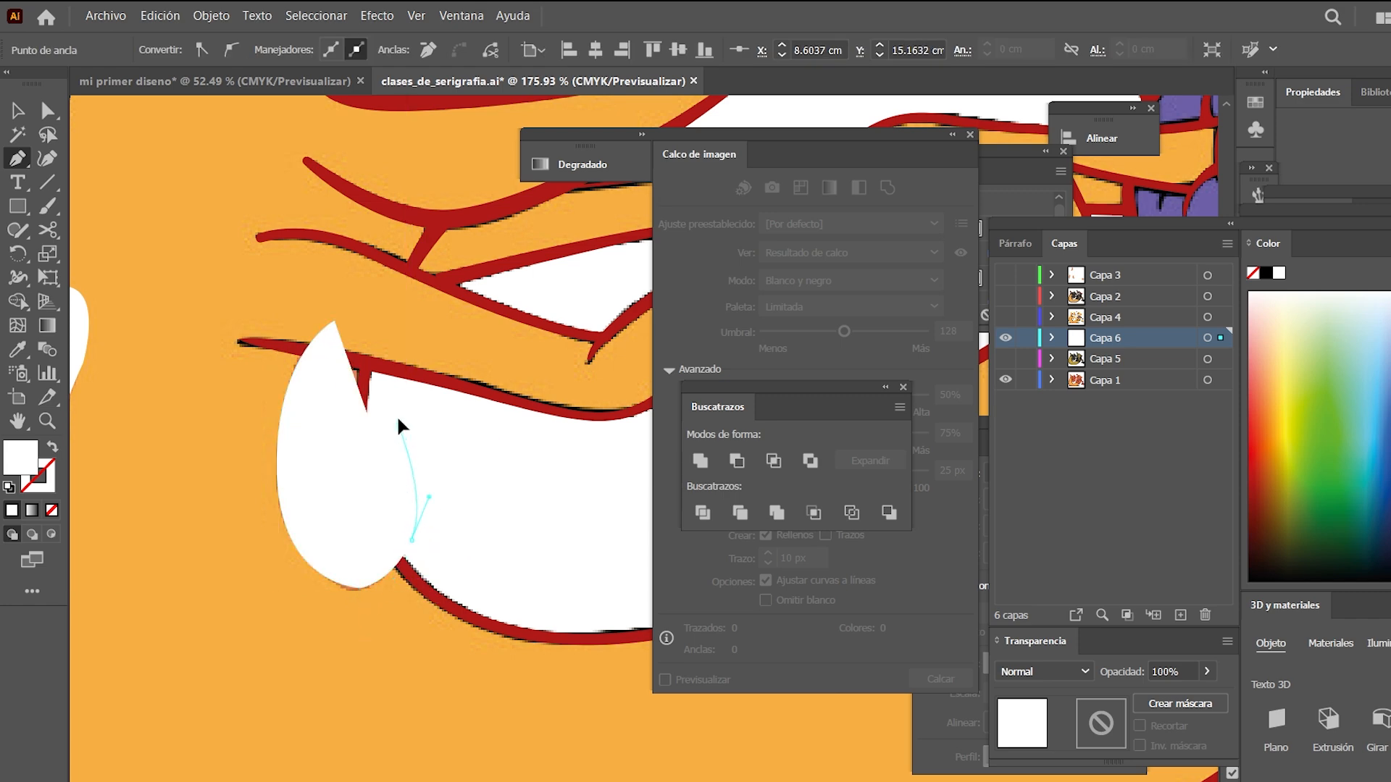
{"action": "left_click", "coordinate": [334, 323]}
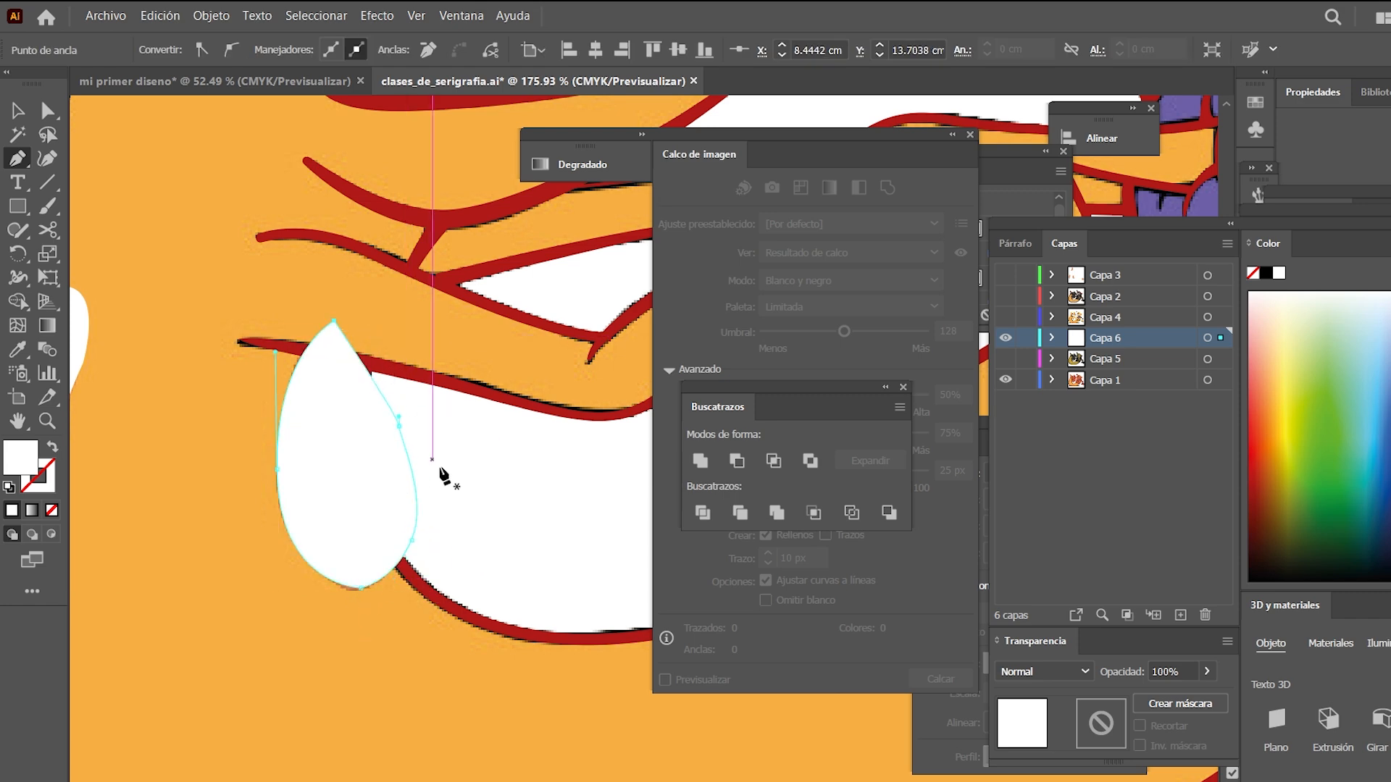
{"action": "key", "text": "z"}
{"action": "left_click_drag", "start_coordinate": [471, 501], "coordinate": [342, 439]}
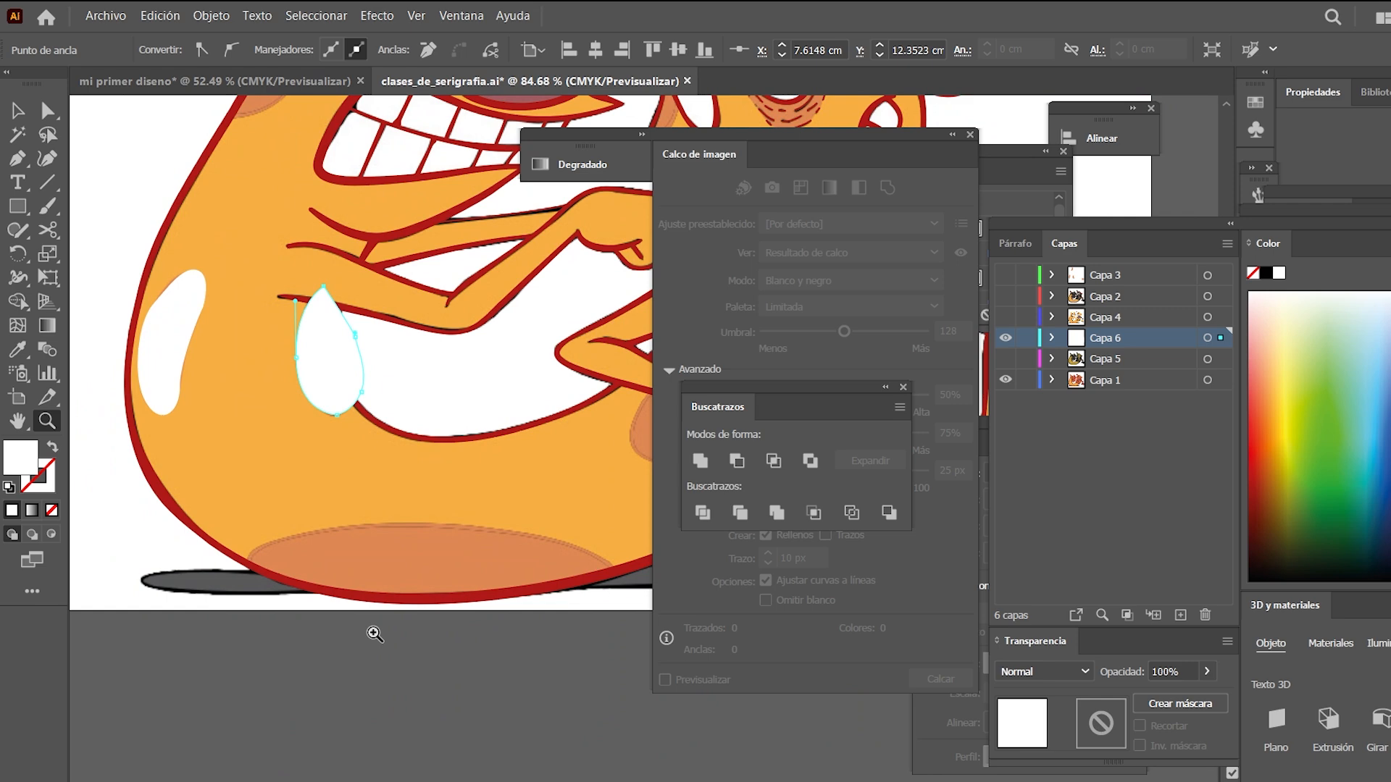
{"action": "key", "text": "v"}
{"action": "left_click", "coordinate": [392, 767]}
Trace the shaded patch along the body's underside as a closed white Pen shape extending below the lower outline
{"action": "key", "text": "p"}
{"action": "left_click", "coordinate": [281, 620]}
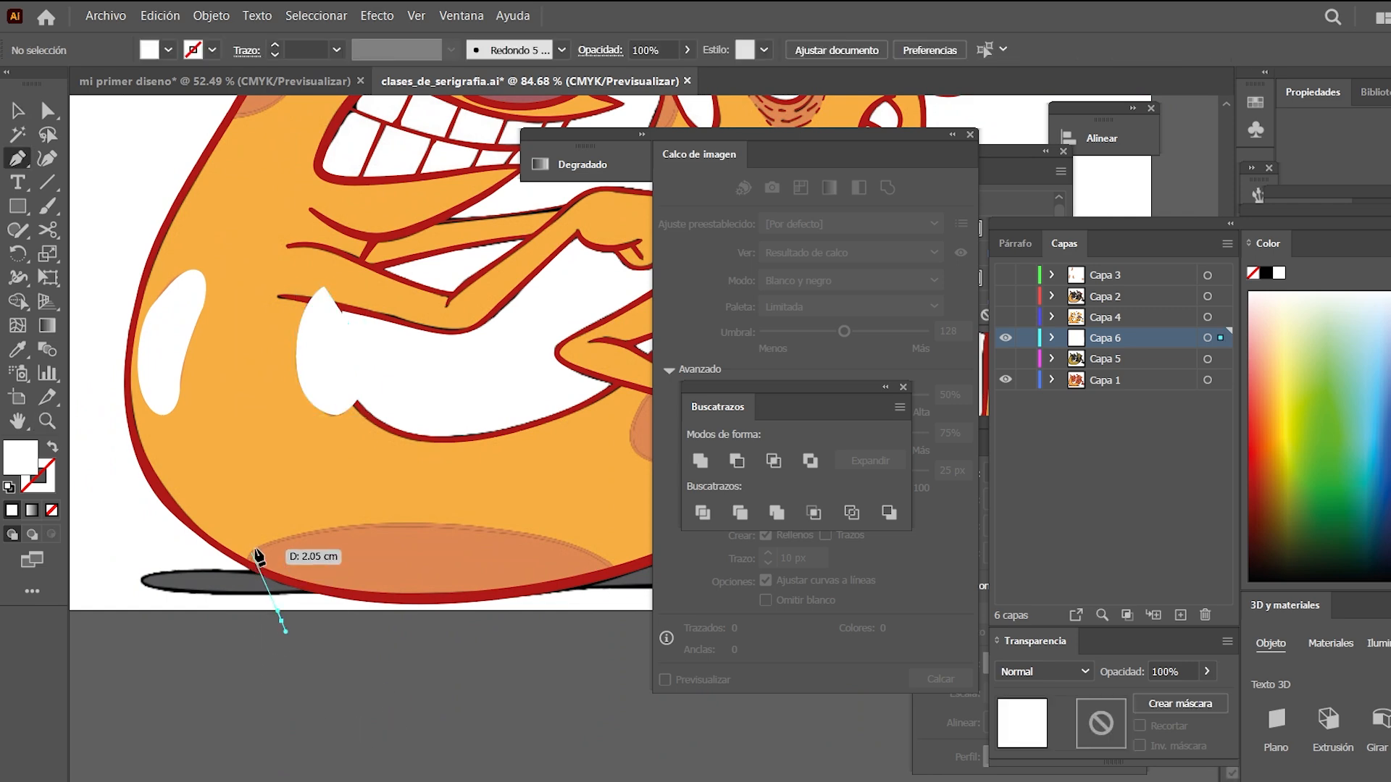
{"action": "left_click_drag", "start_coordinate": [257, 542], "coordinate": [290, 531]}
{"action": "left_click", "coordinate": [548, 533]}
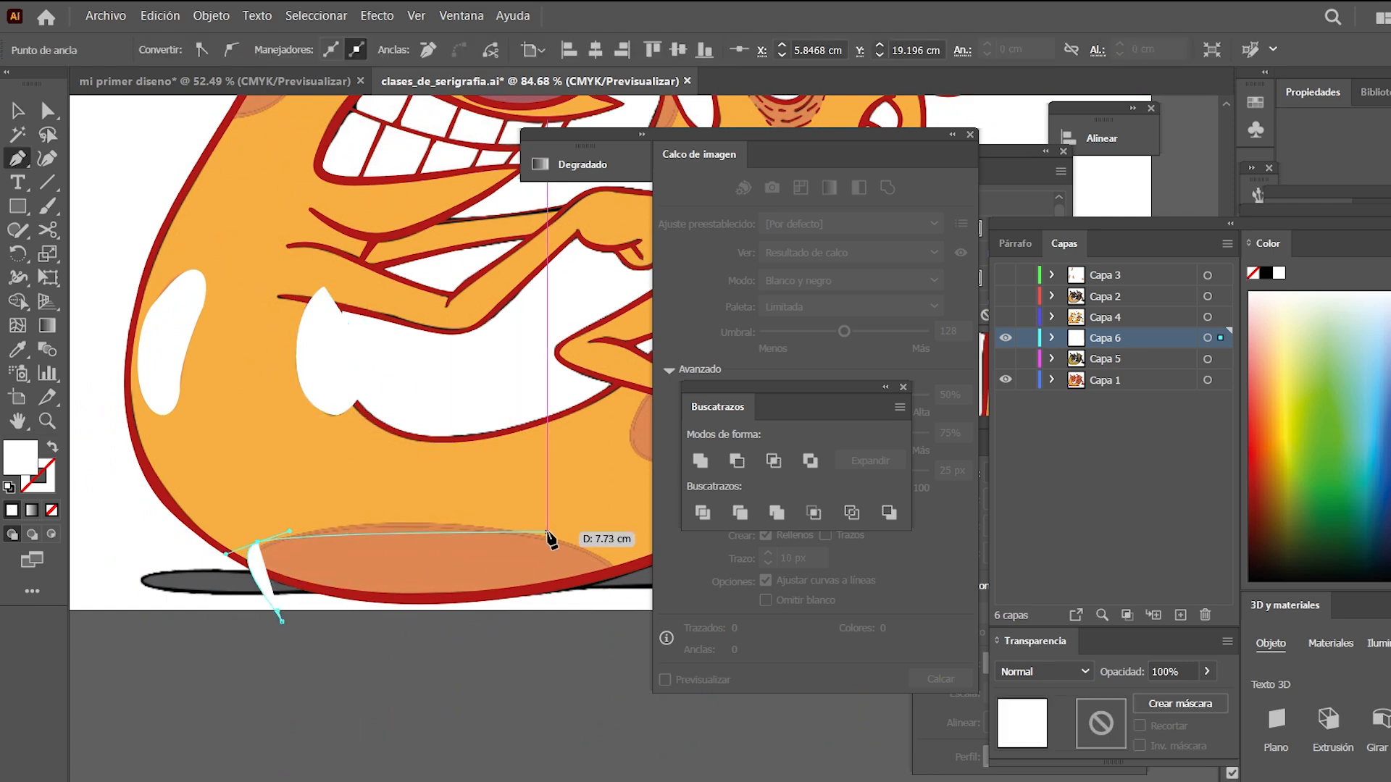
{"action": "left_click_drag", "start_coordinate": [548, 537], "coordinate": [659, 565]}
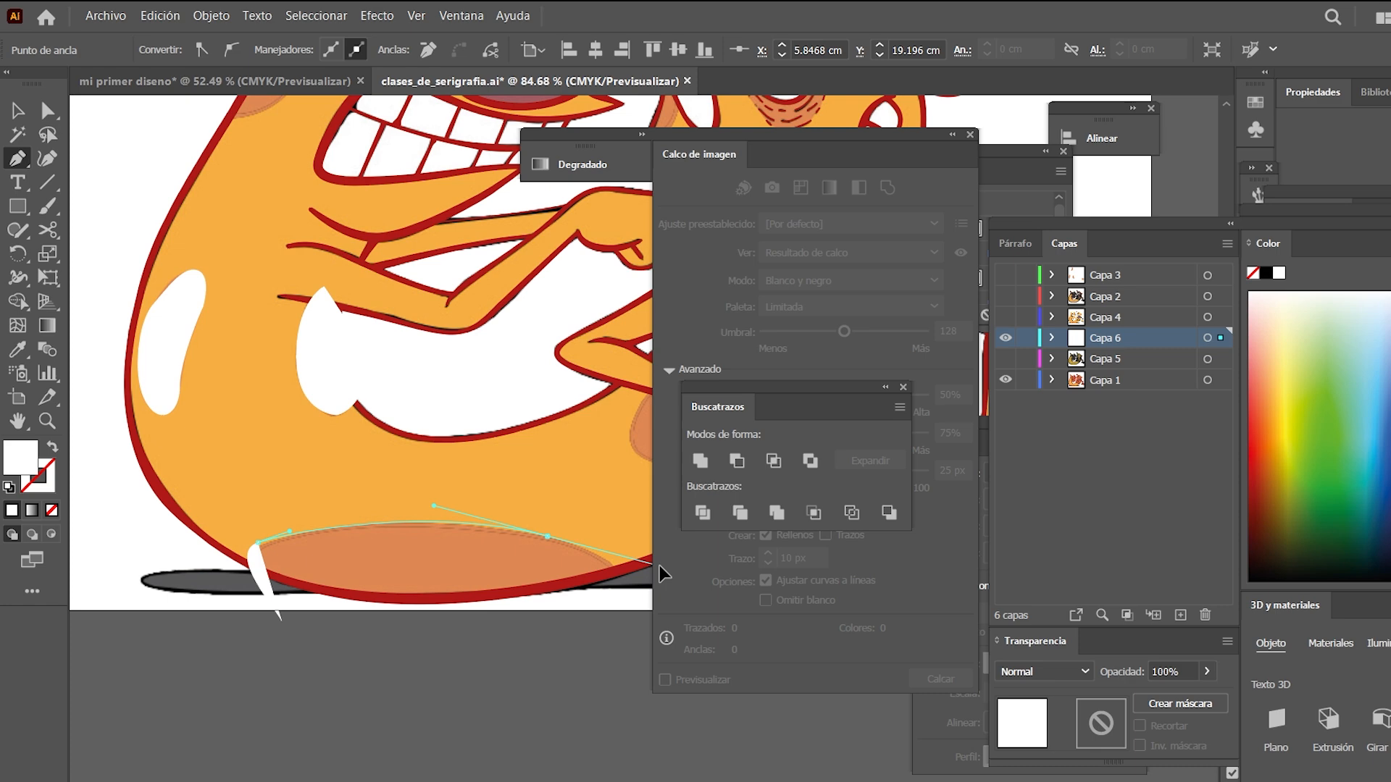
{"action": "left_click", "coordinate": [633, 631]}
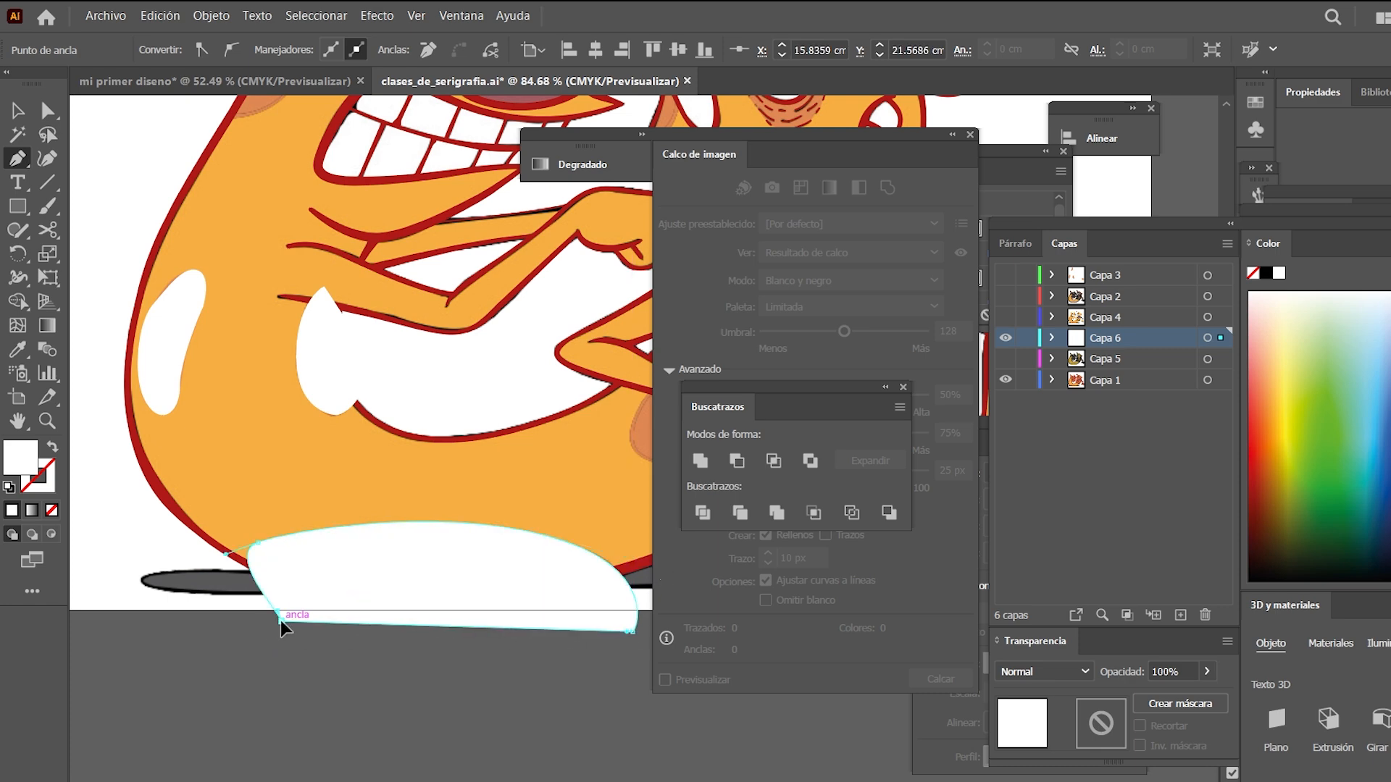
{"action": "left_click", "coordinate": [280, 621]}
Trace the shaded patch behind the dog's hand on its torso as a closed white Pen shape crossing the hand, and deselect it
{"action": "left_click_drag", "start_coordinate": [384, 507], "coordinate": [67, 614]}
{"action": "left_click_drag", "start_coordinate": [333, 519], "coordinate": [454, 532]}
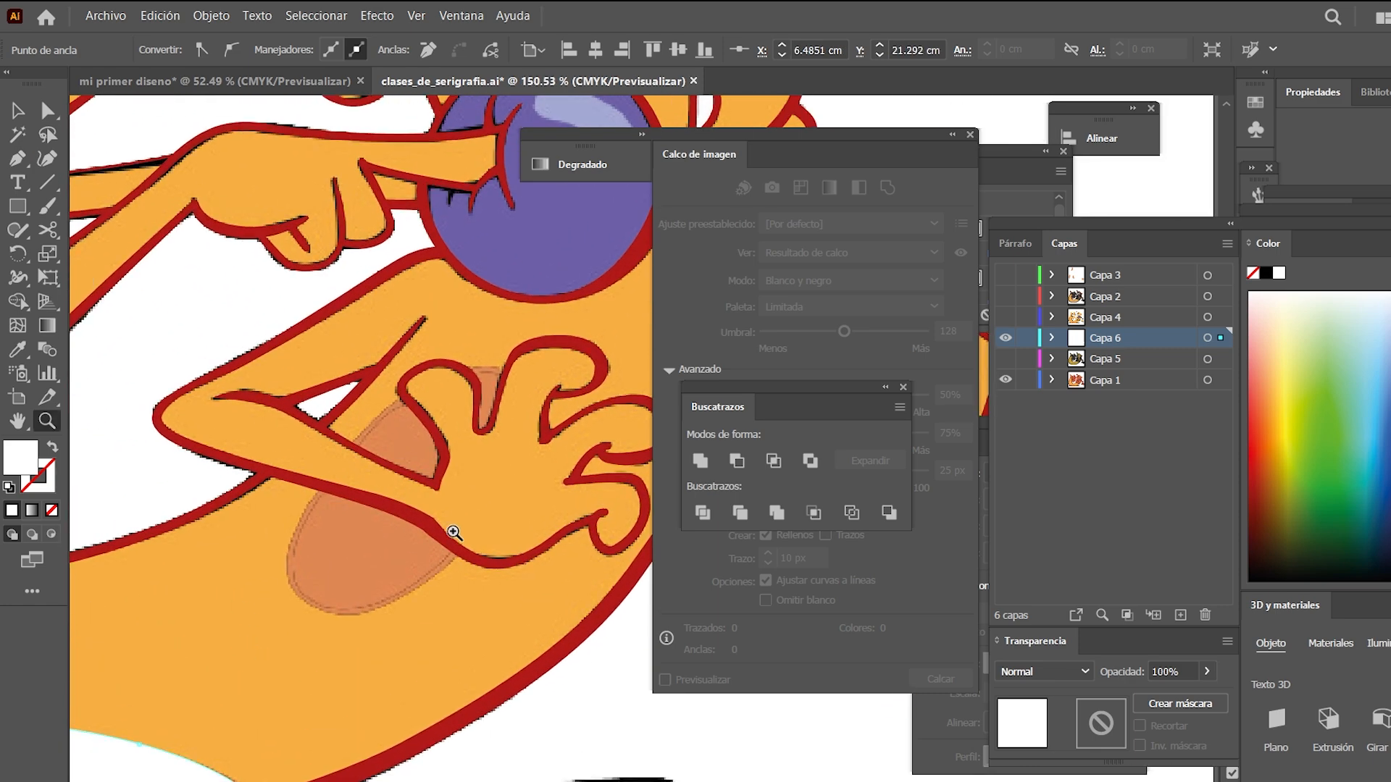
{"action": "key", "text": "p"}
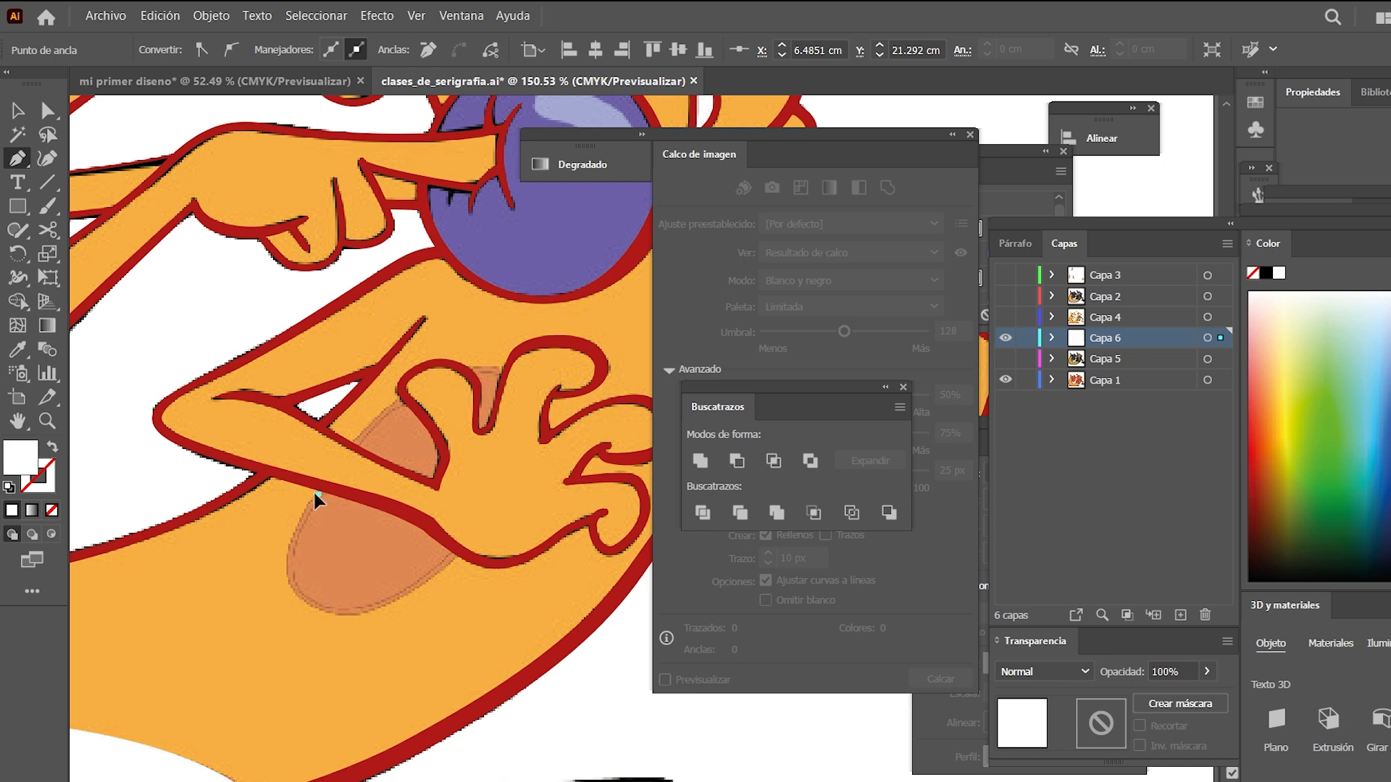
{"action": "left_click", "coordinate": [316, 494]}
{"action": "left_click_drag", "start_coordinate": [319, 621], "coordinate": [342, 644]}
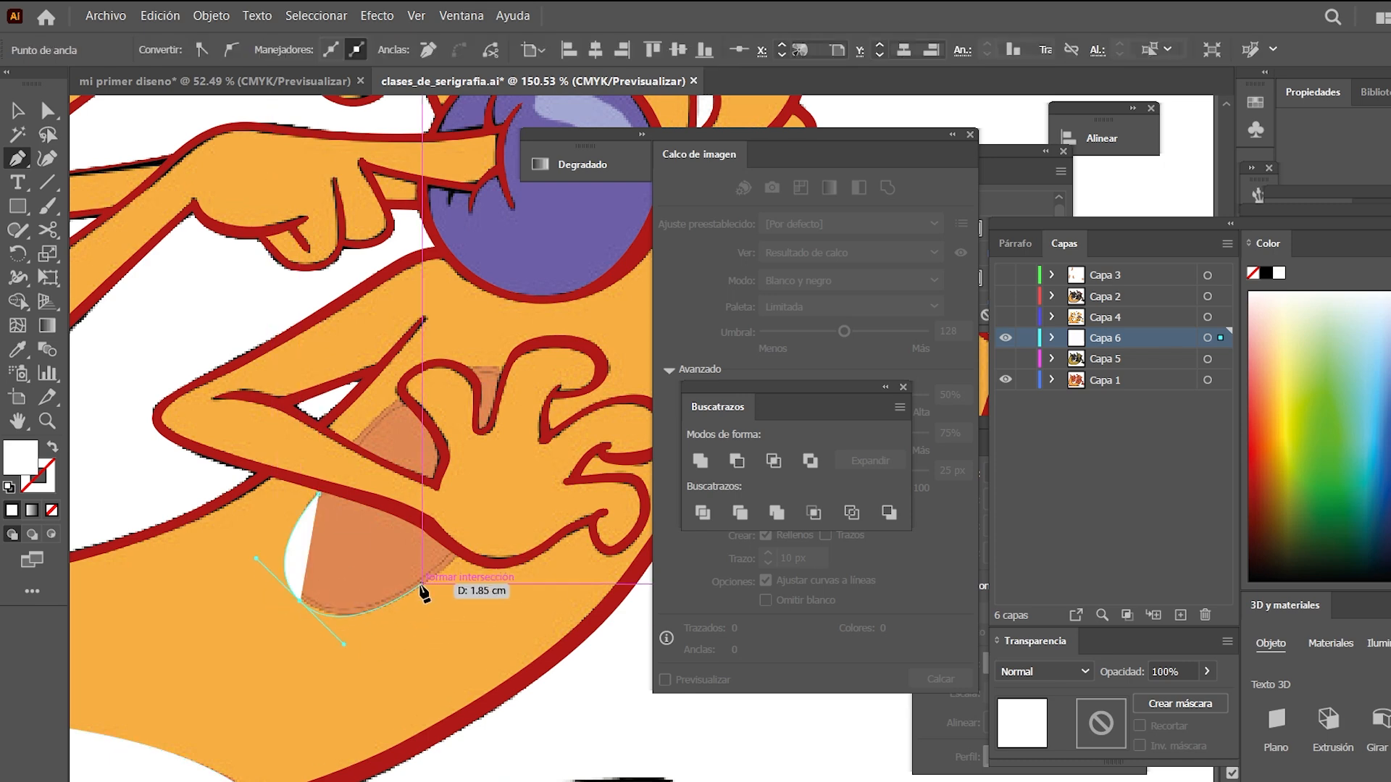
{"action": "left_click_drag", "start_coordinate": [427, 583], "coordinate": [556, 459]}
{"action": "left_click_drag", "start_coordinate": [493, 368], "coordinate": [447, 367]}
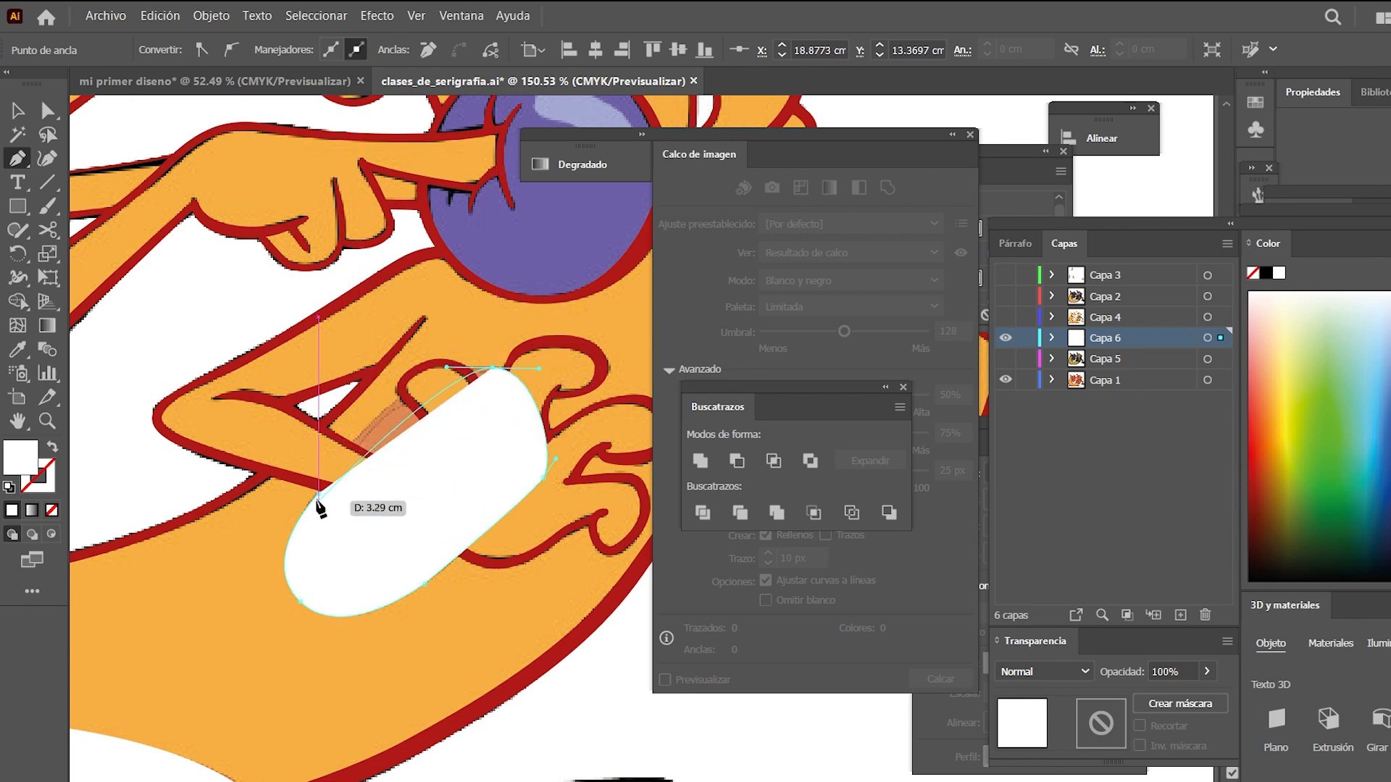
{"action": "left_click_drag", "start_coordinate": [320, 494], "coordinate": [288, 568]}
{"action": "key", "text": "v"}
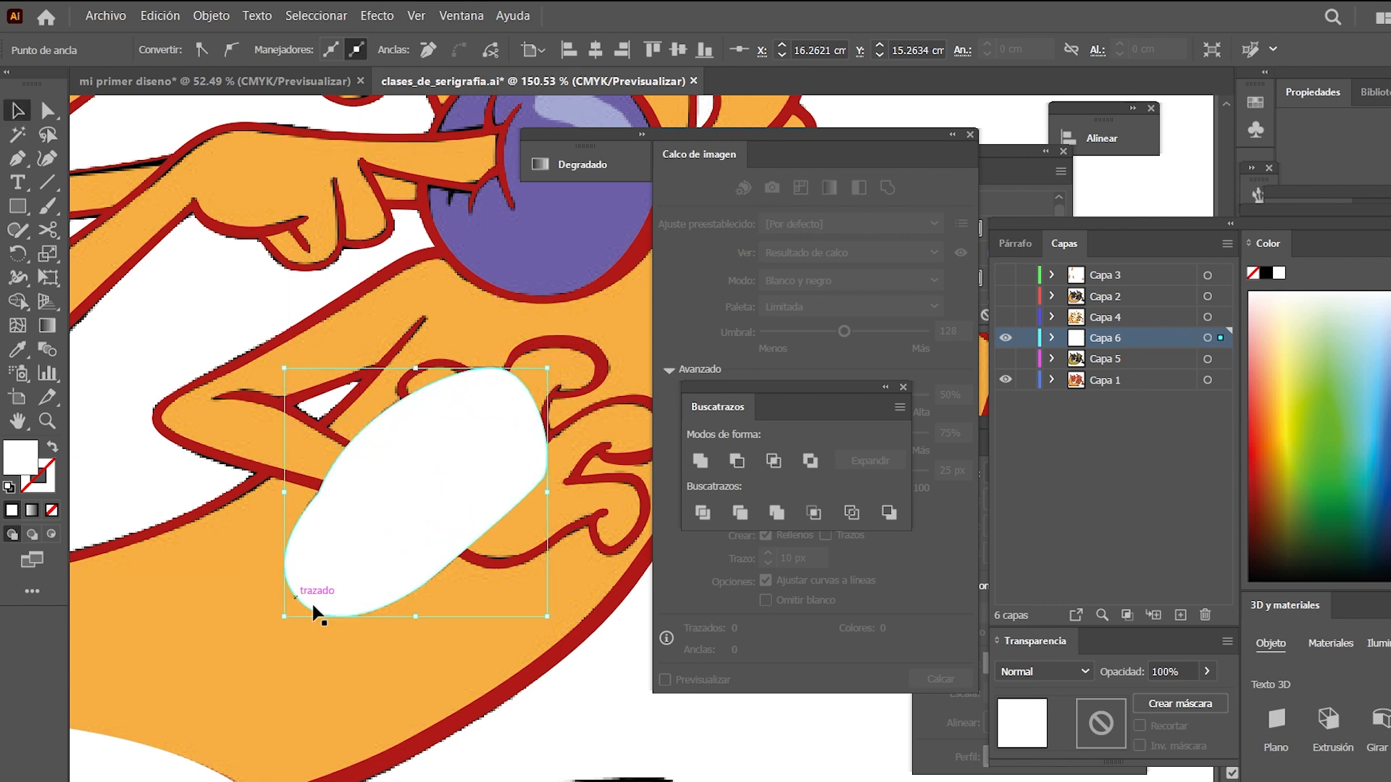
{"action": "left_click", "coordinate": [584, 686]}
Trace the shaded patch along the upper edge of the dog's near ear as a closed white Pen shape extending beyond the outline
{"action": "key", "text": "z"}
{"action": "left_click_drag", "start_coordinate": [434, 410], "coordinate": [611, 397]}
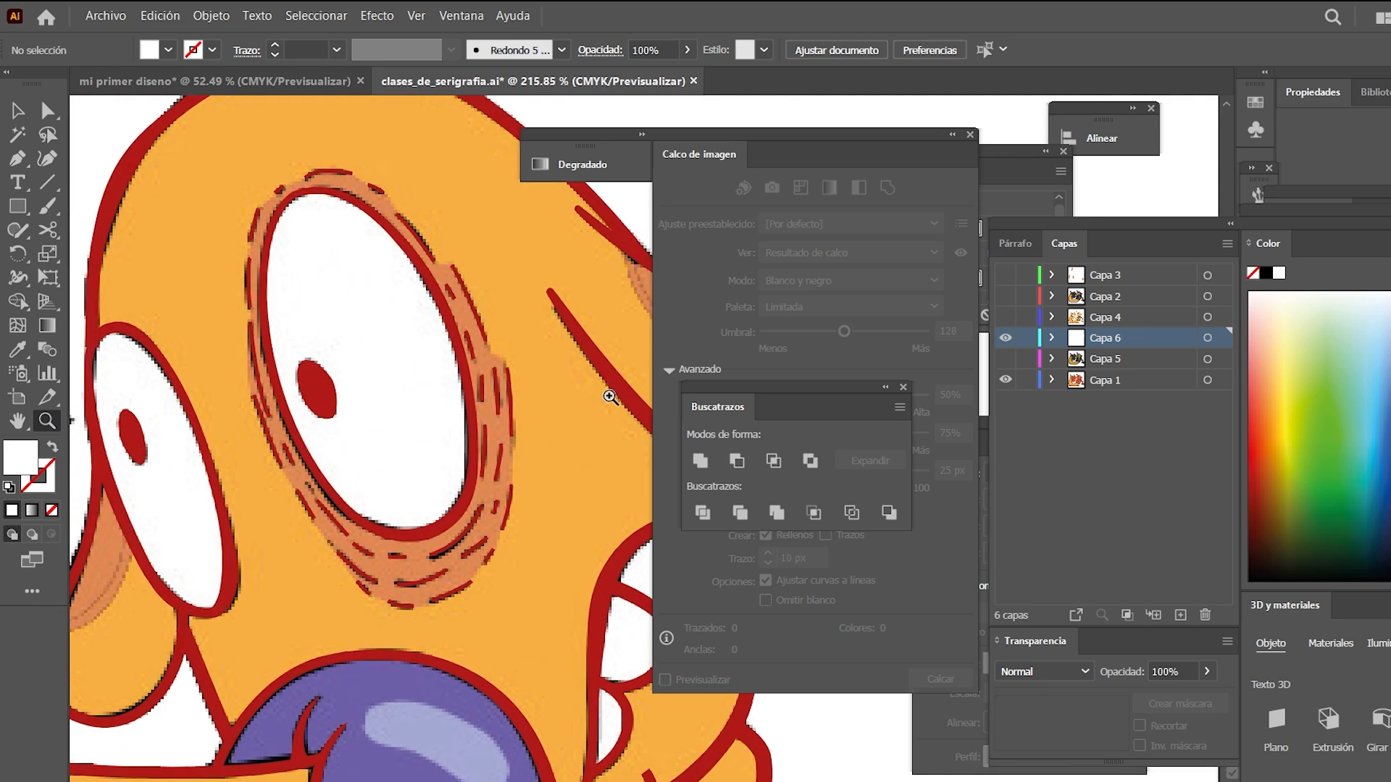
{"action": "left_click_drag", "start_coordinate": [605, 312], "coordinate": [439, 479]}
{"action": "left_click_drag", "start_coordinate": [439, 479], "coordinate": [316, 543]}
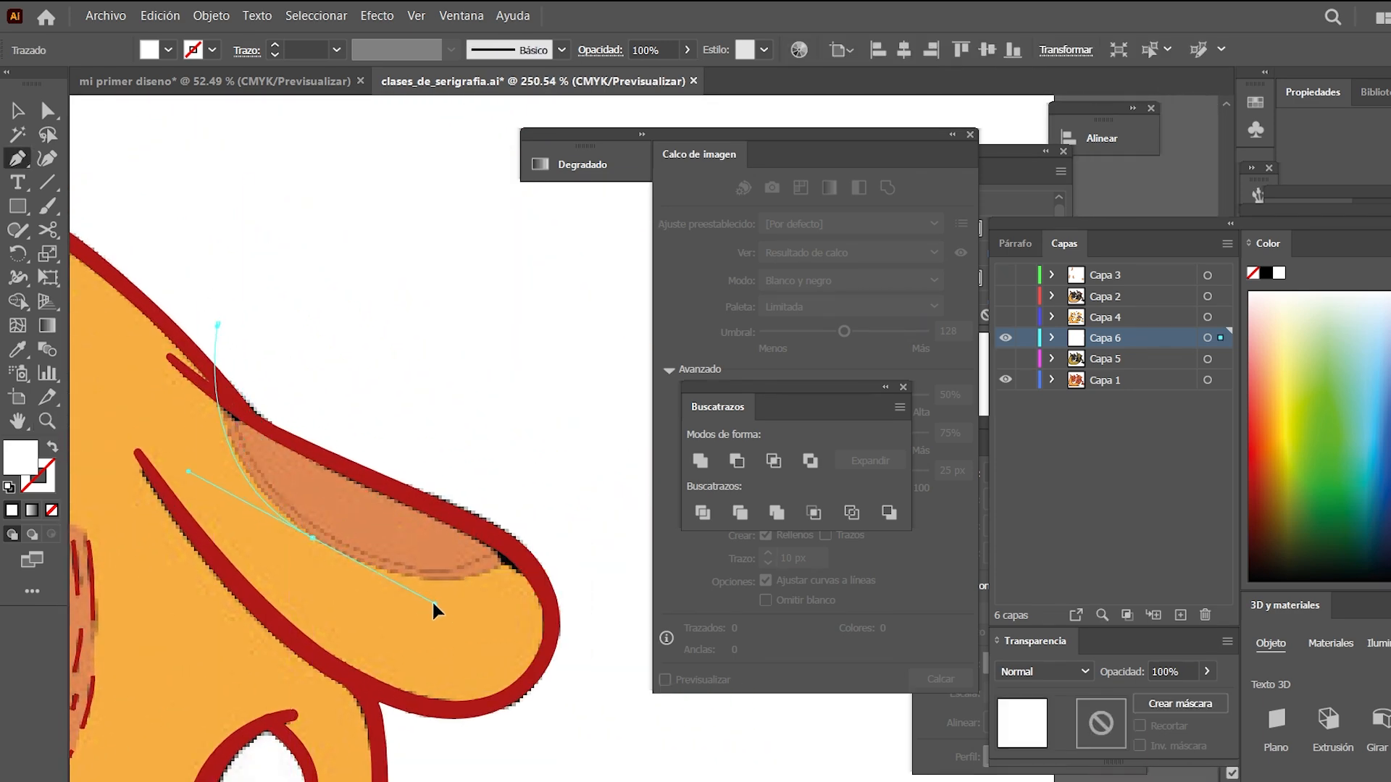
{"action": "left_click", "coordinate": [510, 564]}
{"action": "left_click", "coordinate": [557, 529]}
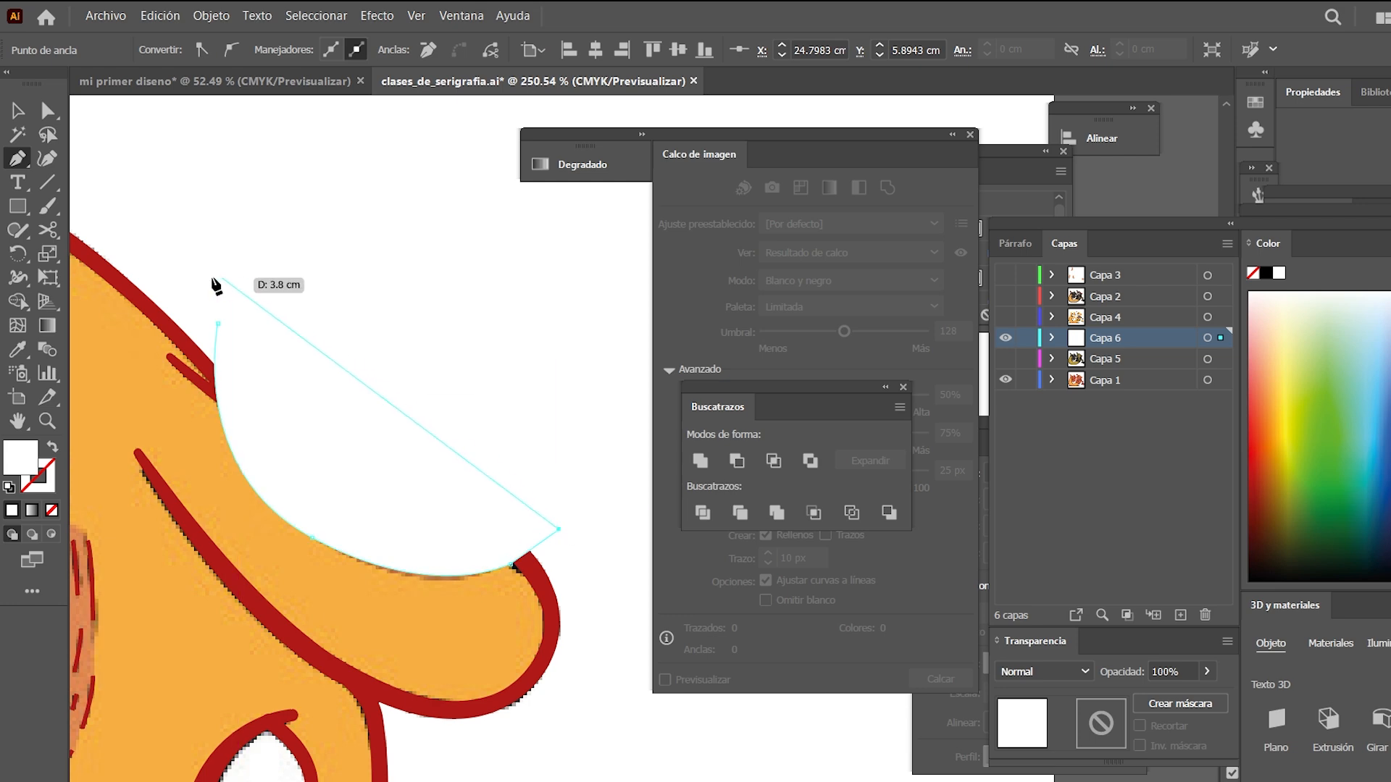
{"action": "left_click_drag", "start_coordinate": [218, 324], "coordinate": [223, 334]}
Trace the shaded patch on the dog's far ear, beside the smaller eye, as a closed white Pen shape extending past the outlines
{"action": "left_click_drag", "start_coordinate": [270, 542], "coordinate": [282, 629]}
{"action": "scroll", "coordinate": [282, 630], "scroll_direction": "up", "scroll_amount": 3}
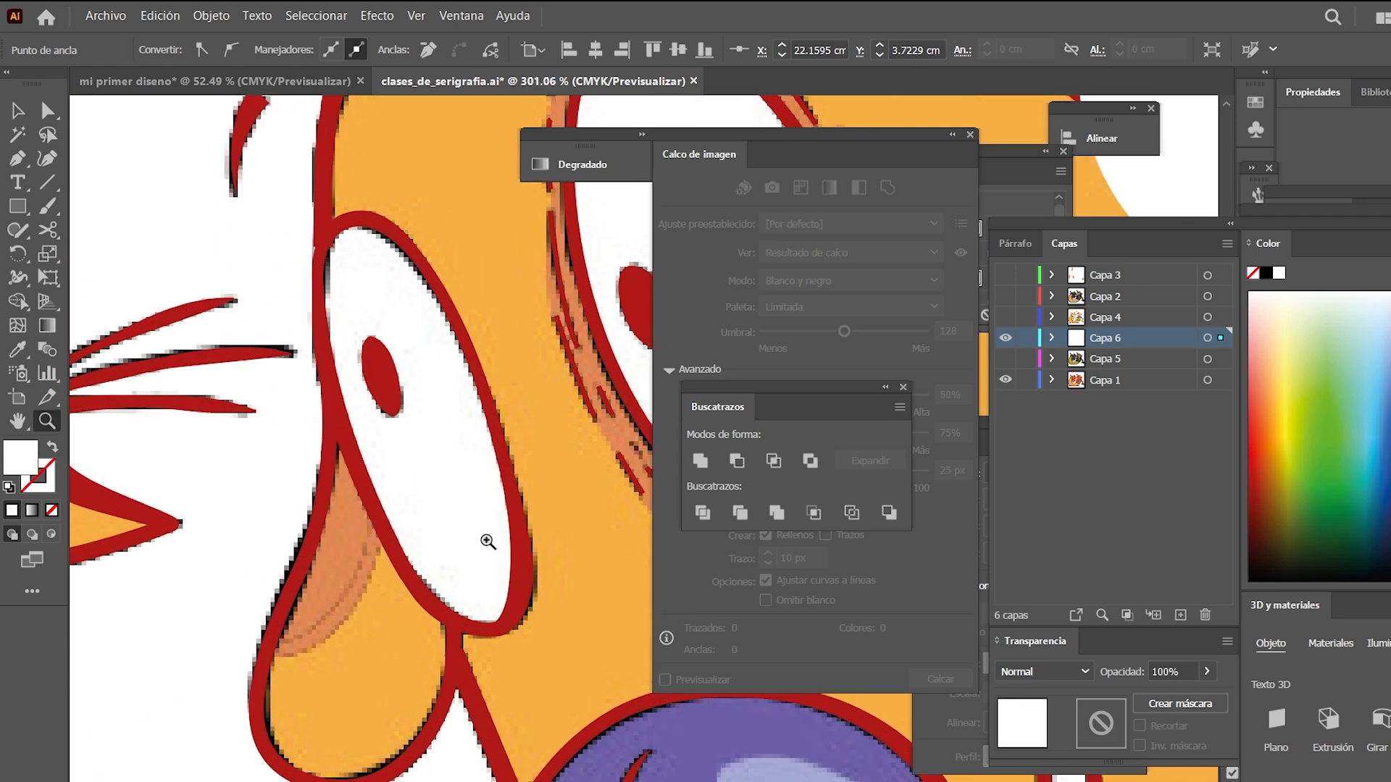
{"action": "left_click", "coordinate": [223, 627]}
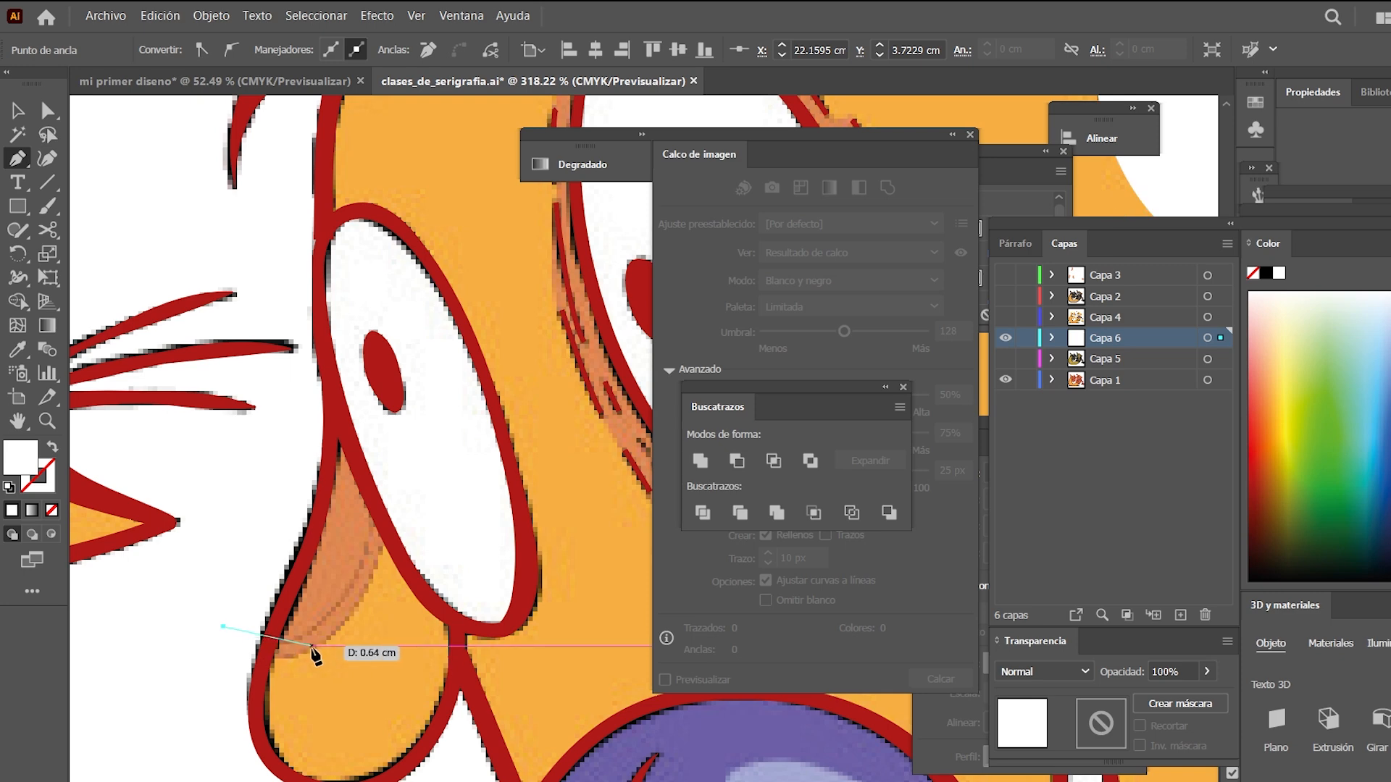
{"action": "left_click_drag", "start_coordinate": [319, 645], "coordinate": [332, 641]}
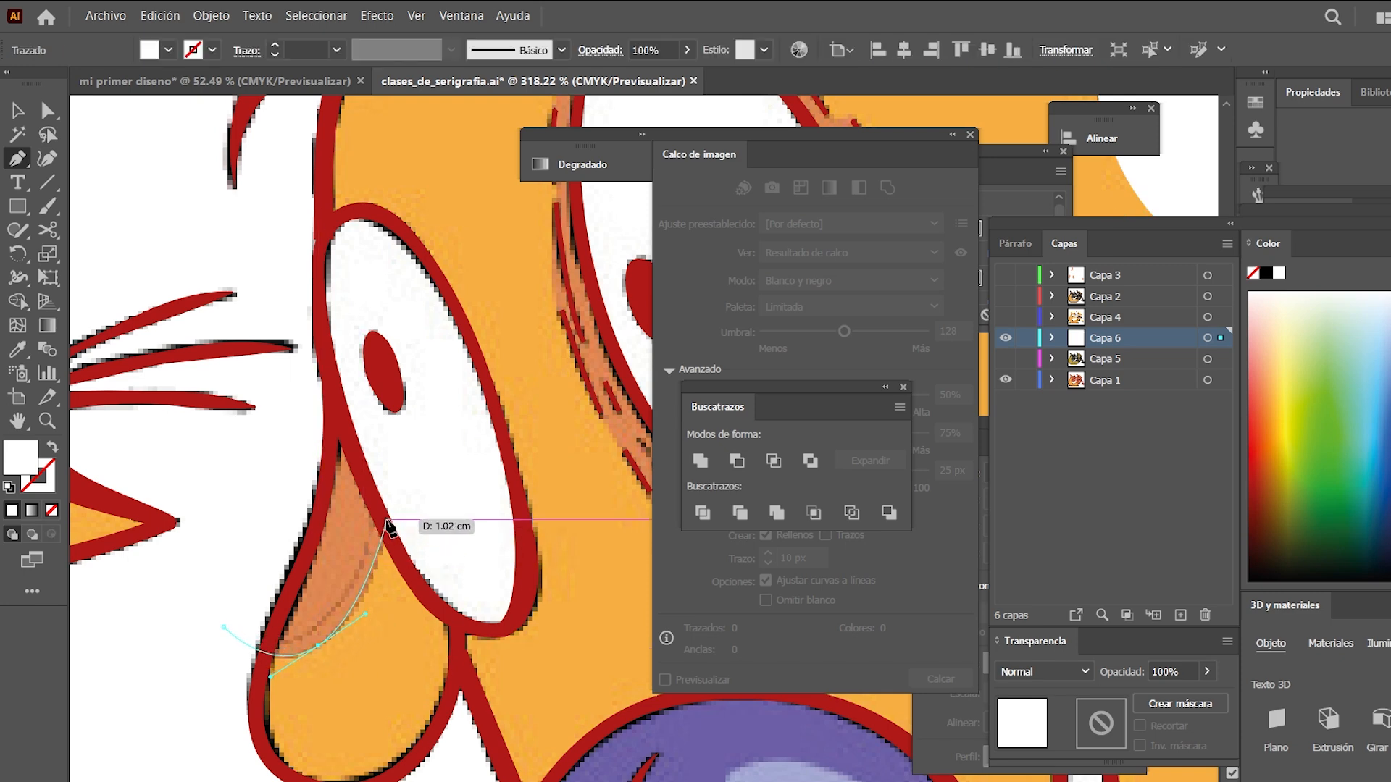
{"action": "left_click_drag", "start_coordinate": [391, 516], "coordinate": [310, 354]}
{"action": "left_click", "coordinate": [305, 347]}
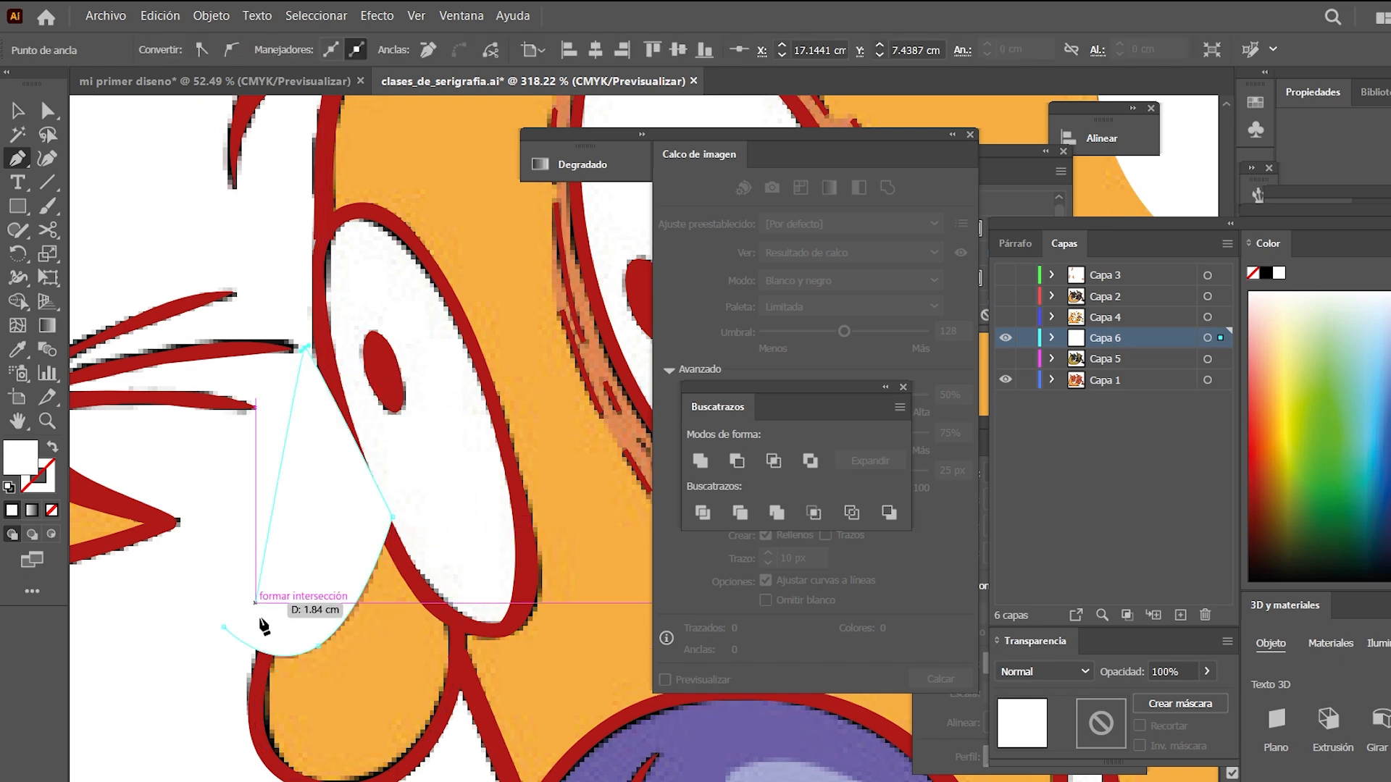
{"action": "left_click", "coordinate": [223, 628]}
Trace the shaded patch at the back of the cat's head, below the ear, as a closed white Pen shape across the whiskers
{"action": "left_click_drag", "start_coordinate": [422, 515], "coordinate": [176, 649]}
{"action": "key", "text": "z"}
{"action": "left_click_drag", "start_coordinate": [437, 521], "coordinate": [291, 558]}
{"action": "left_click_drag", "start_coordinate": [291, 558], "coordinate": [620, 537]}
{"action": "left_click_drag", "start_coordinate": [118, 439], "coordinate": [547, 515]}
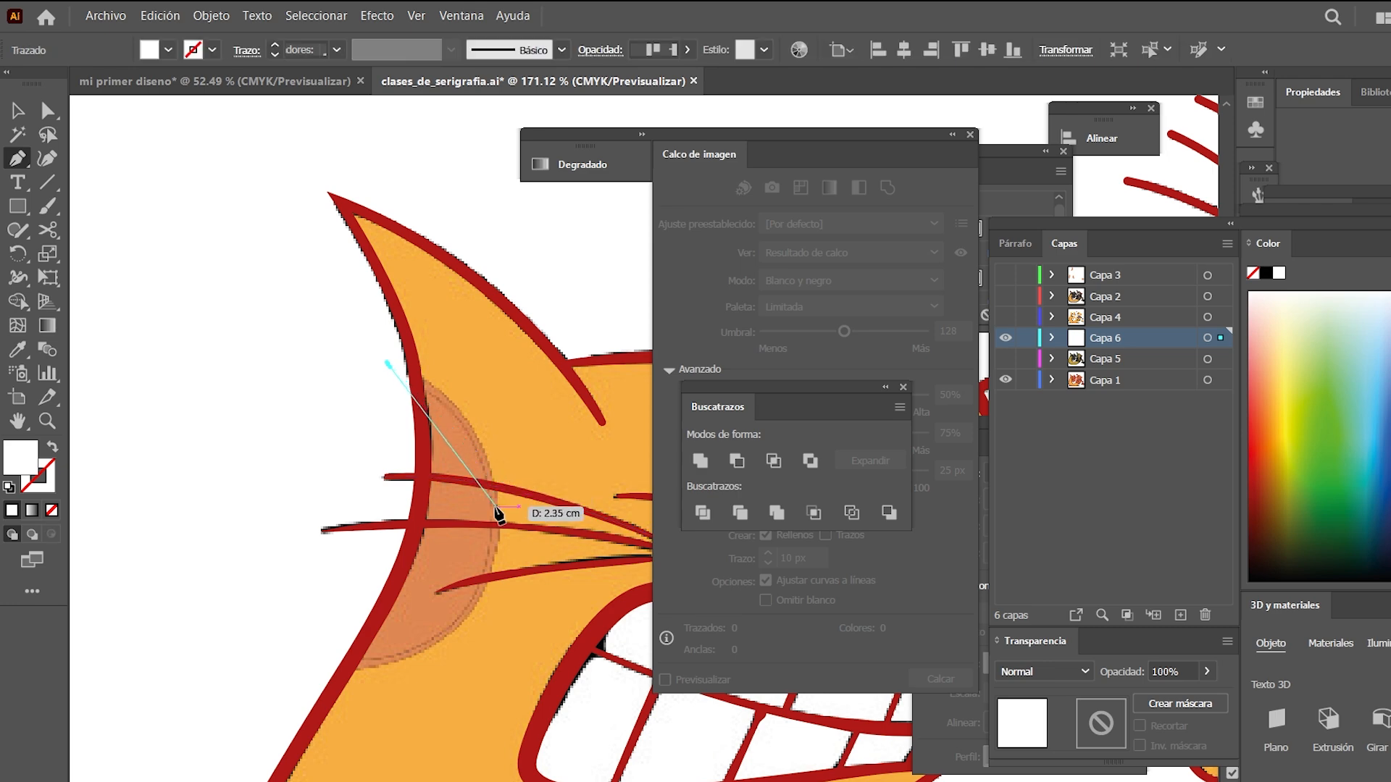
{"action": "left_click_drag", "start_coordinate": [498, 512], "coordinate": [494, 621]}
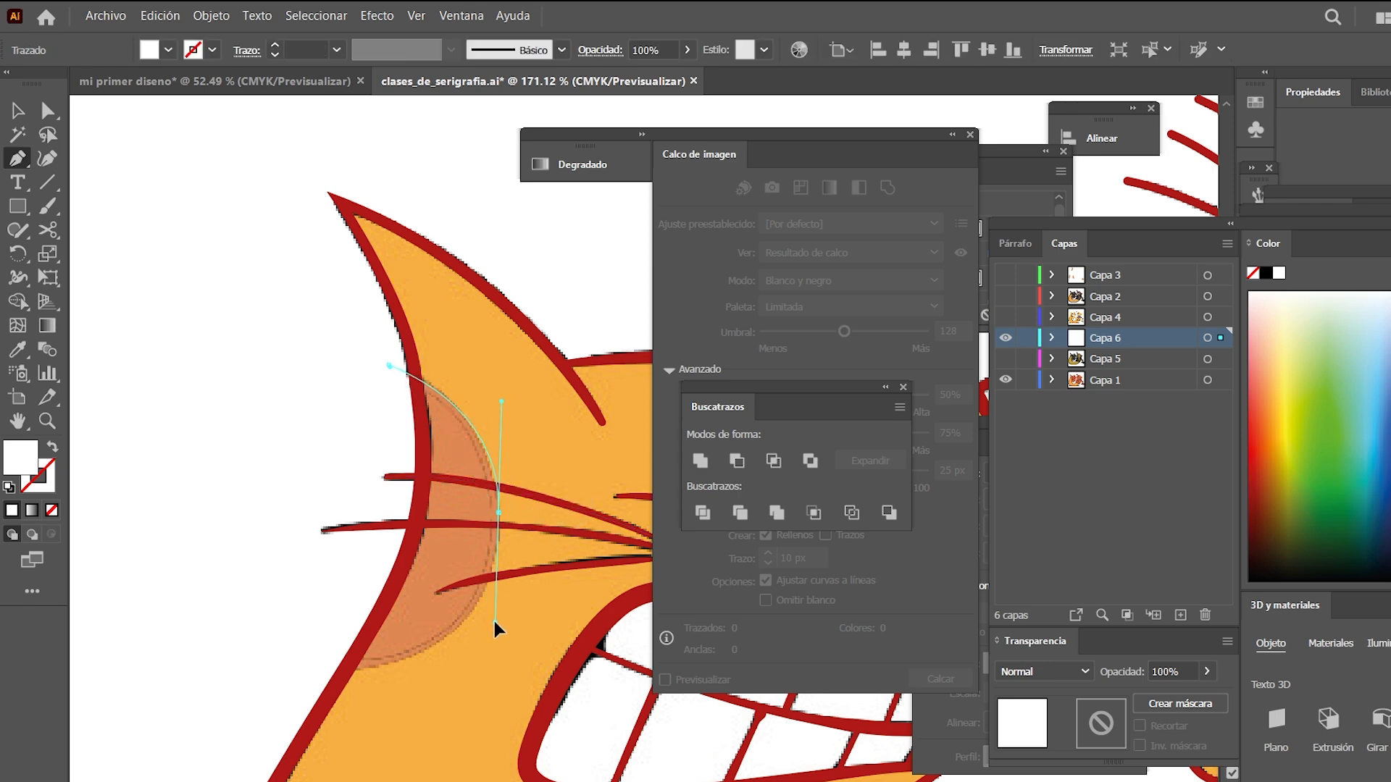
{"action": "left_click_drag", "start_coordinate": [425, 654], "coordinate": [400, 661]}
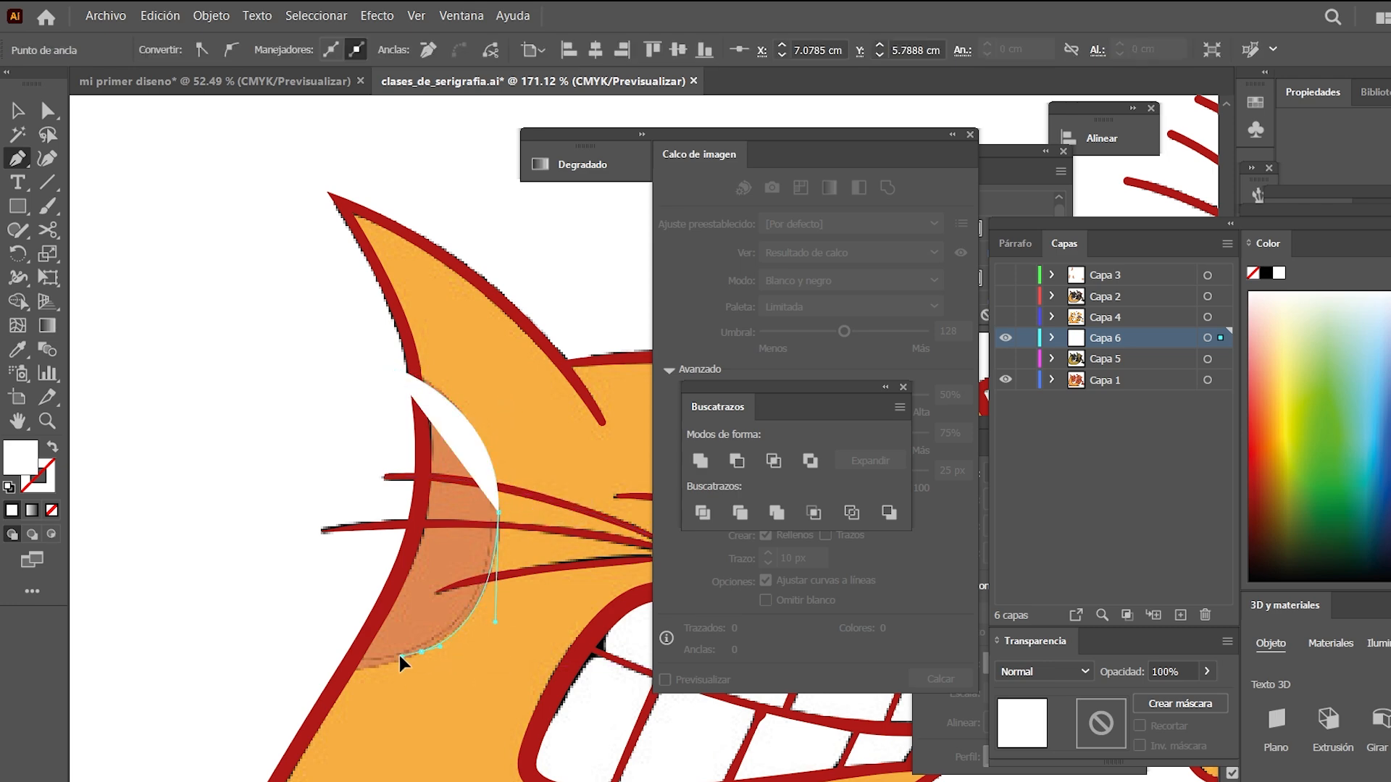
{"action": "left_click", "coordinate": [299, 677]}
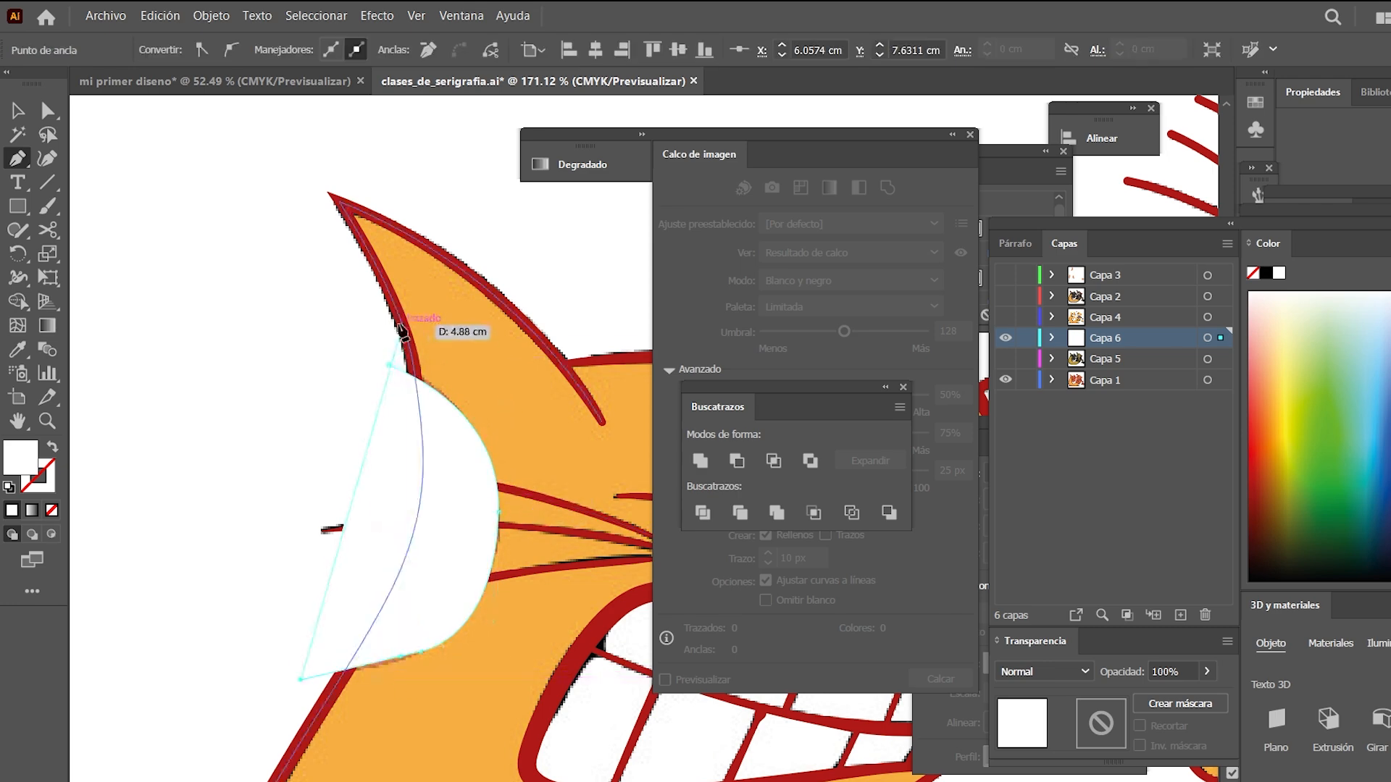
{"action": "left_click", "coordinate": [388, 365]}
Start a white Pen path around the shading of the dog's larger eye, tracing its upper outer edge on the snout side
{"action": "left_click_drag", "start_coordinate": [470, 513], "coordinate": [156, 507]}
{"action": "left_click_drag", "start_coordinate": [461, 527], "coordinate": [195, 482]}
{"action": "left_click_drag", "start_coordinate": [366, 543], "coordinate": [118, 493]}
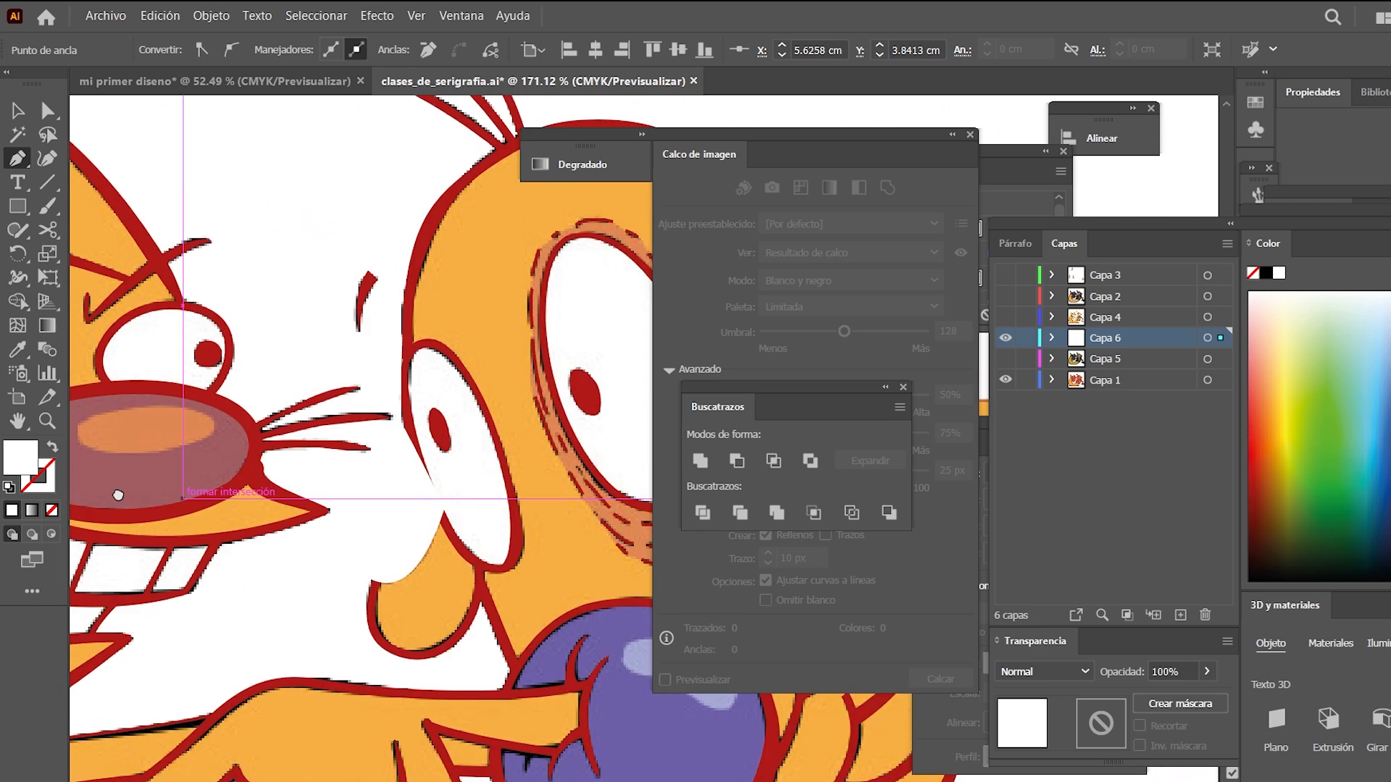
{"action": "left_click_drag", "start_coordinate": [614, 568], "coordinate": [336, 539]}
{"action": "left_click", "coordinate": [275, 194]}
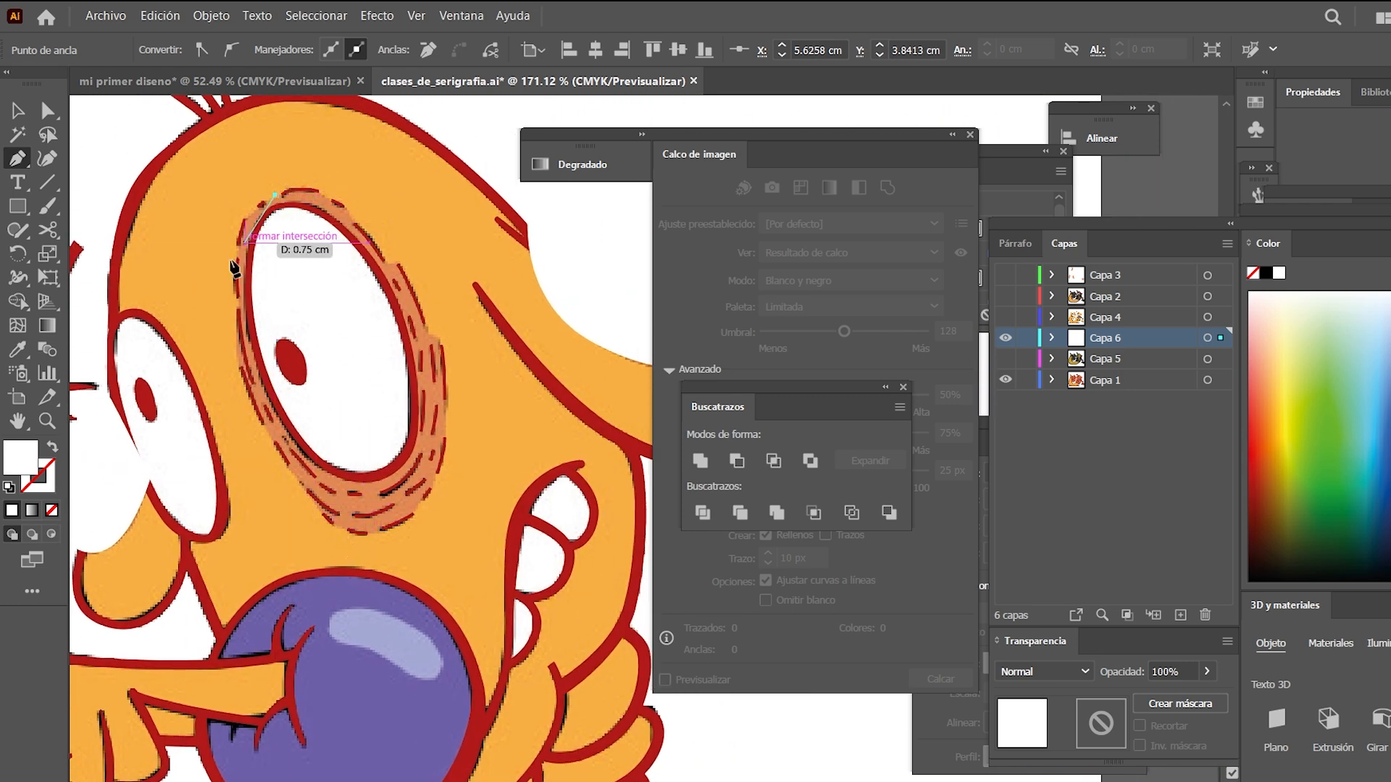
{"action": "left_click", "coordinate": [236, 332]}
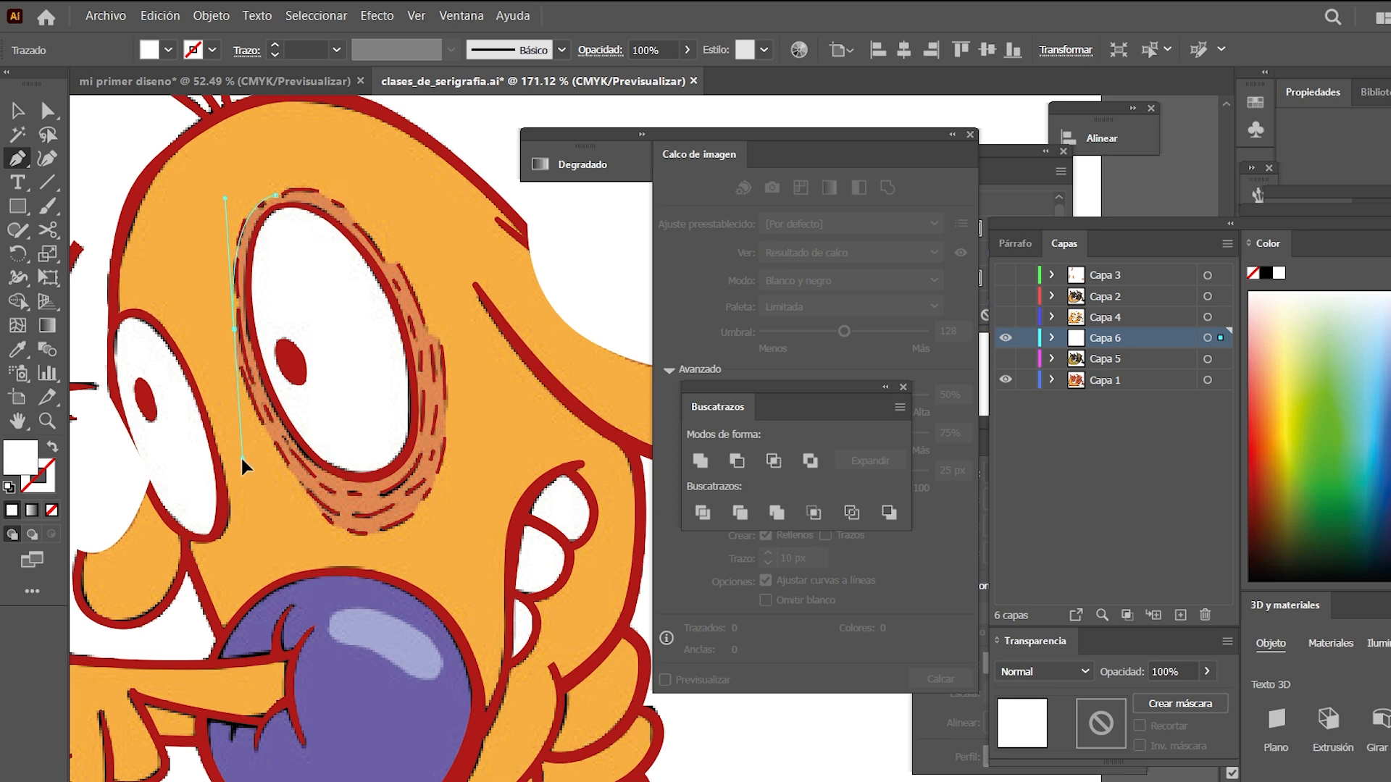
{"action": "left_click_drag", "start_coordinate": [373, 538], "coordinate": [428, 537]}
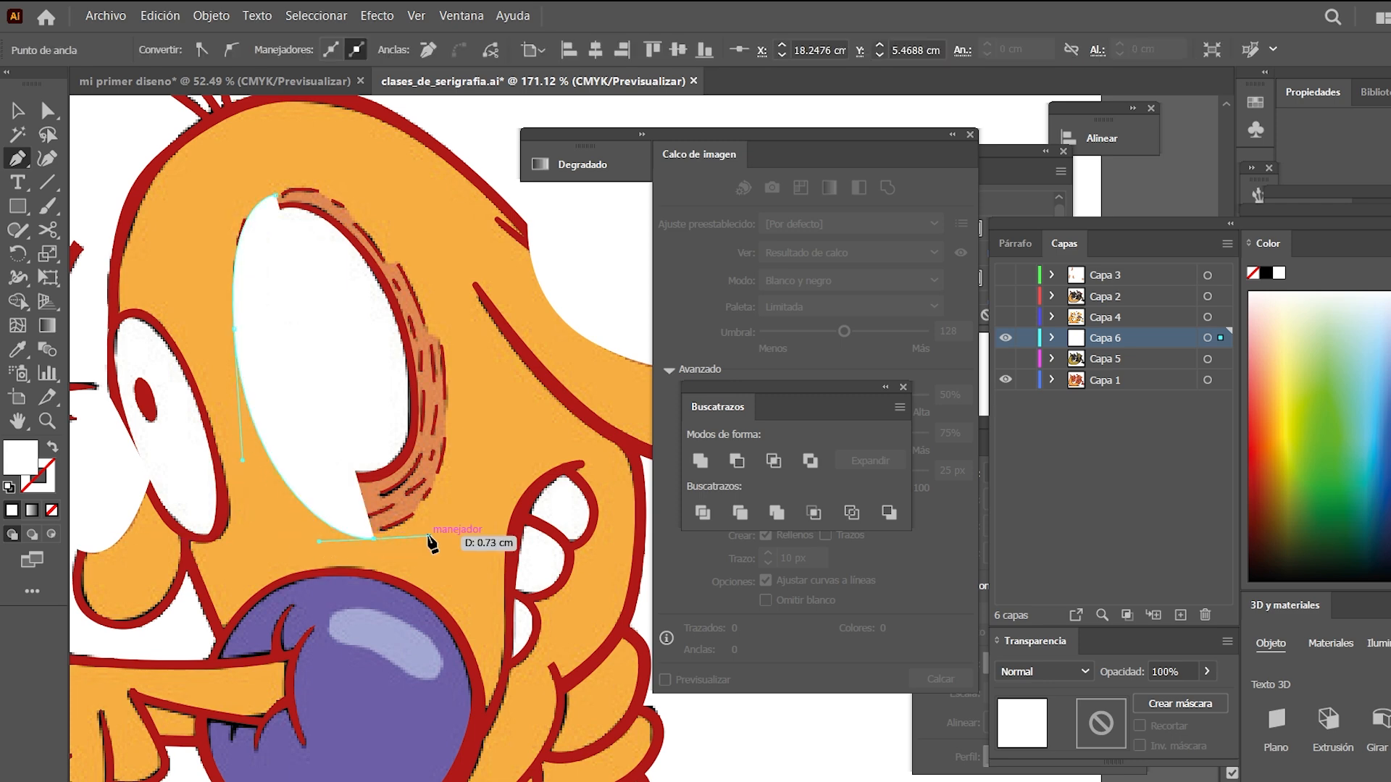
{"action": "key", "text": "ctrl+z"}
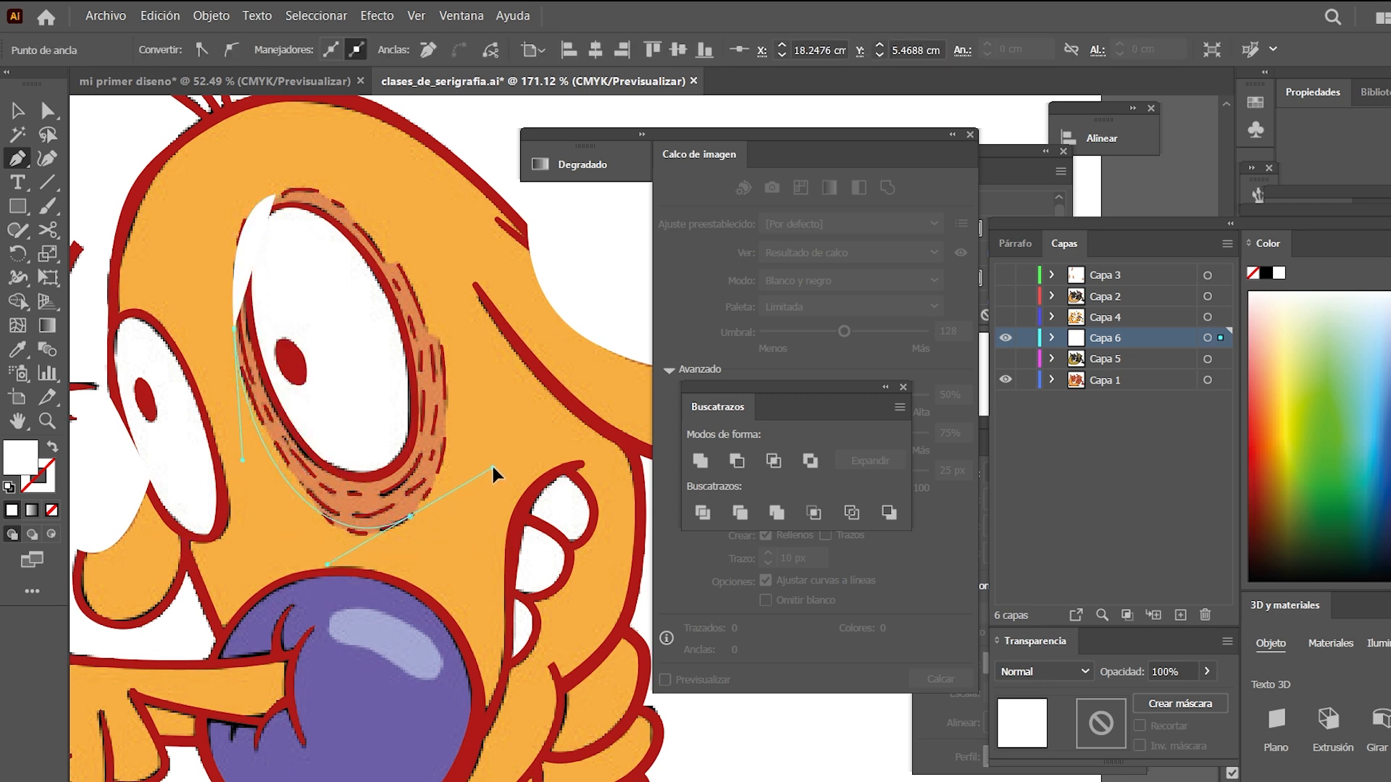
{"action": "left_click_drag", "start_coordinate": [455, 471], "coordinate": [449, 468]}
{"action": "key", "text": "ctrl+z"}
Continue the path around the rest of the dog's larger eye shading, close it as a white shape, and deselect it
{"action": "left_click_drag", "start_coordinate": [354, 534], "coordinate": [375, 533]}
{"action": "left_click_drag", "start_coordinate": [444, 440], "coordinate": [423, 332]}
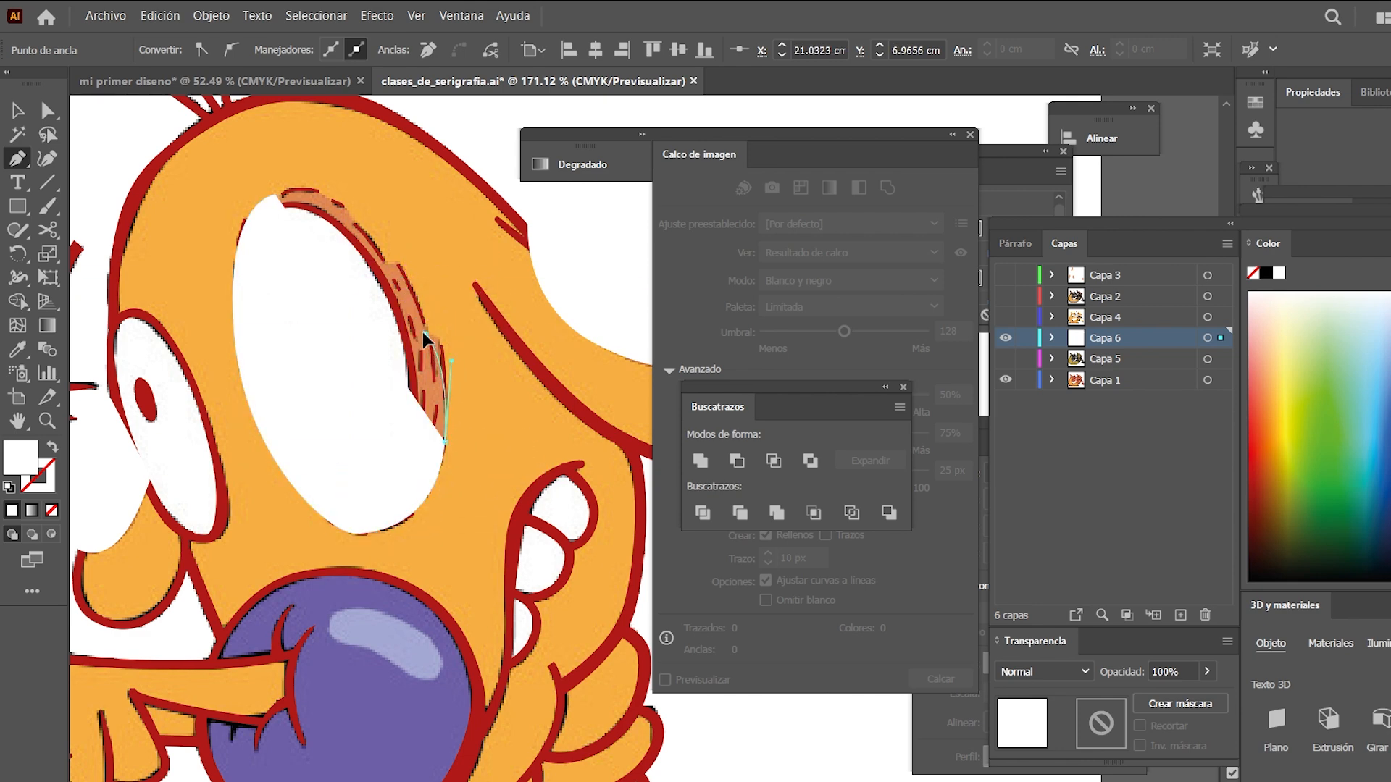
{"action": "mouse_move", "coordinate": [384, 259]}
{"action": "left_mouse_down"}
{"action": "mouse_move", "coordinate": [402, 277]}
{"action": "mouse_move", "coordinate": [389, 270]}
{"action": "left_mouse_up"}
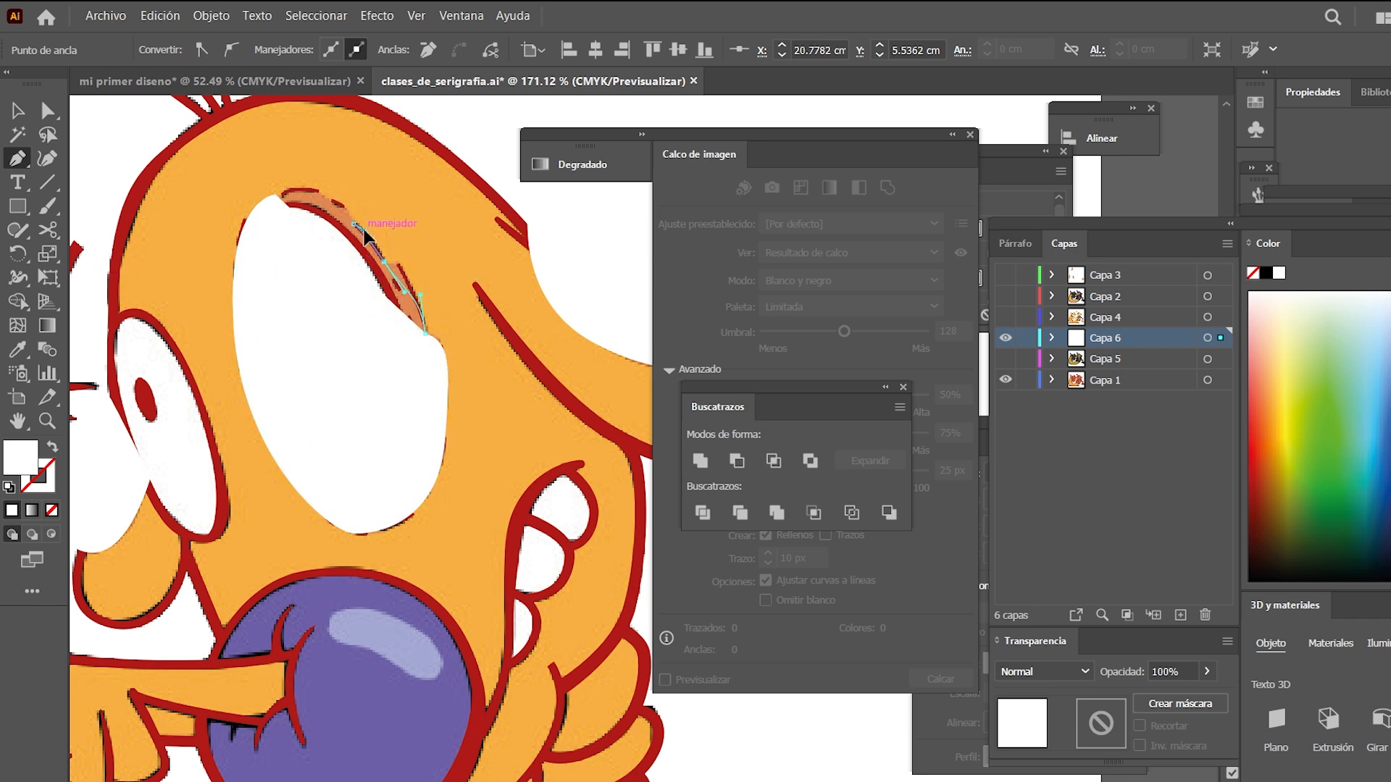
{"action": "left_click", "coordinate": [362, 226], "text": "ctrl"}
{"action": "mouse_move", "coordinate": [294, 199]}
{"action": "left_mouse_down"}
{"action": "mouse_move", "coordinate": [395, 228]}
{"action": "mouse_move", "coordinate": [329, 199]}
{"action": "mouse_move", "coordinate": [235, 195]}
{"action": "mouse_move", "coordinate": [358, 263]}
{"action": "mouse_move", "coordinate": [277, 201]}
{"action": "left_mouse_up"}
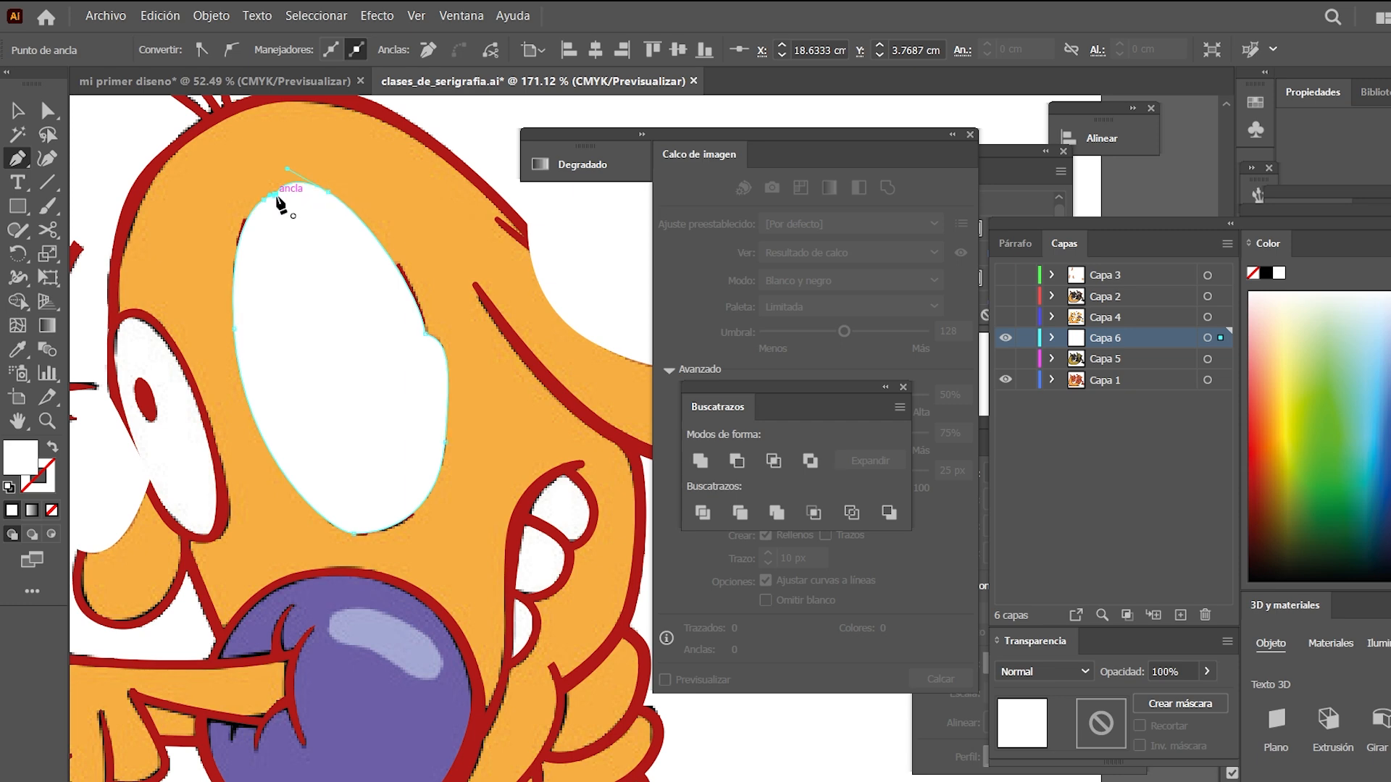
{"action": "key", "text": "v"}
{"action": "left_click", "coordinate": [471, 149]}
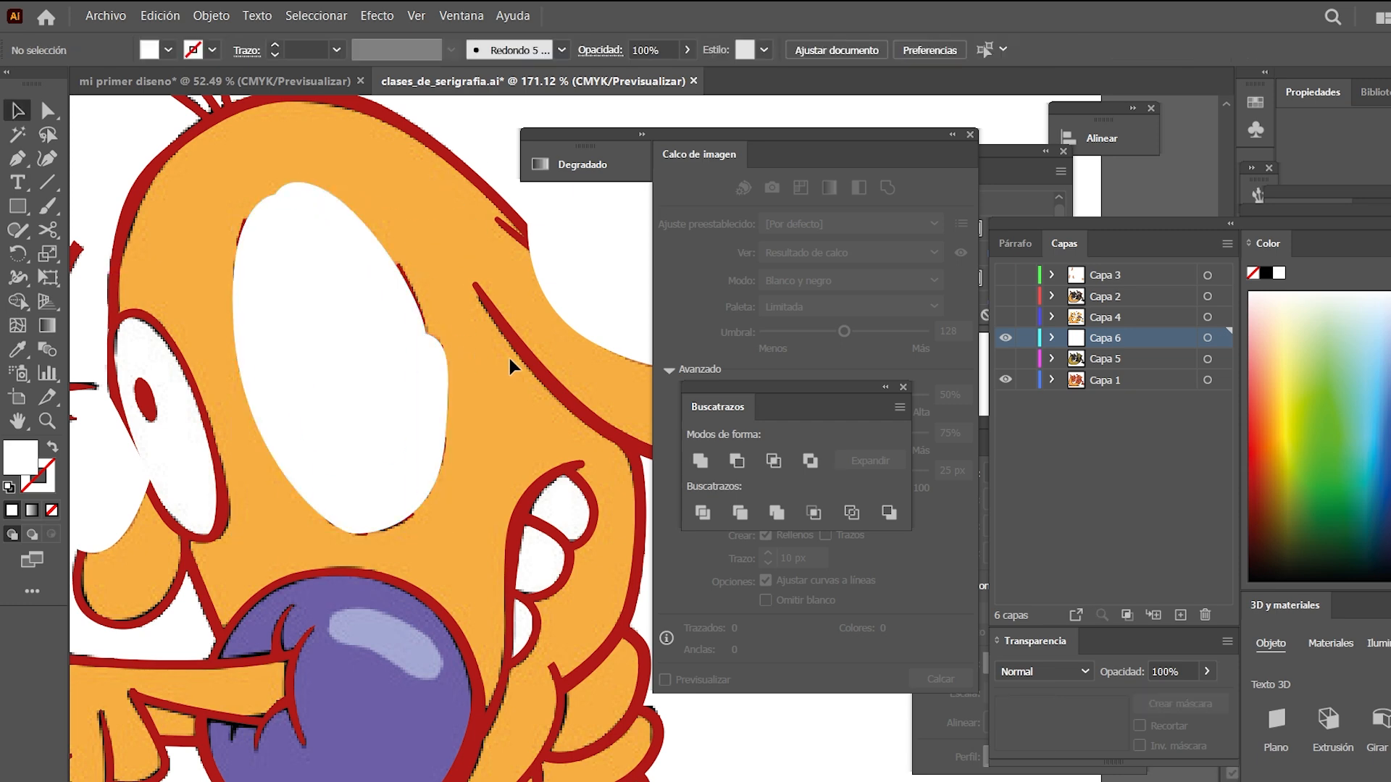
Copy the white patches on the underside, arm, dog's hand, back, cat's head and dog's eye; hide Capa 6 and paste them in place on visible Capa 5
{"action": "key", "text": "z"}
{"action": "left_click_drag", "start_coordinate": [510, 358], "coordinate": [395, 574]}
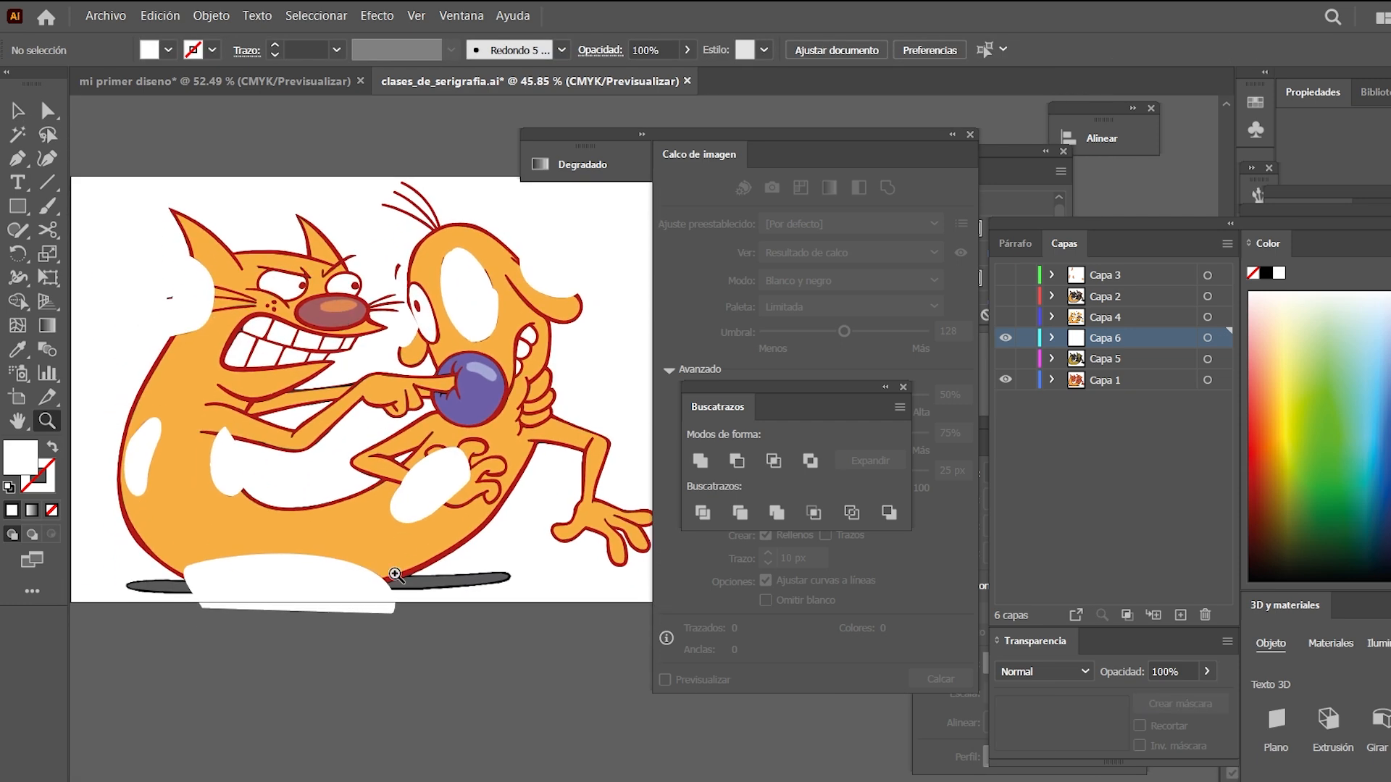
{"action": "left_click", "coordinate": [333, 577]}
{"action": "left_click", "coordinate": [419, 490], "text": "shift"}
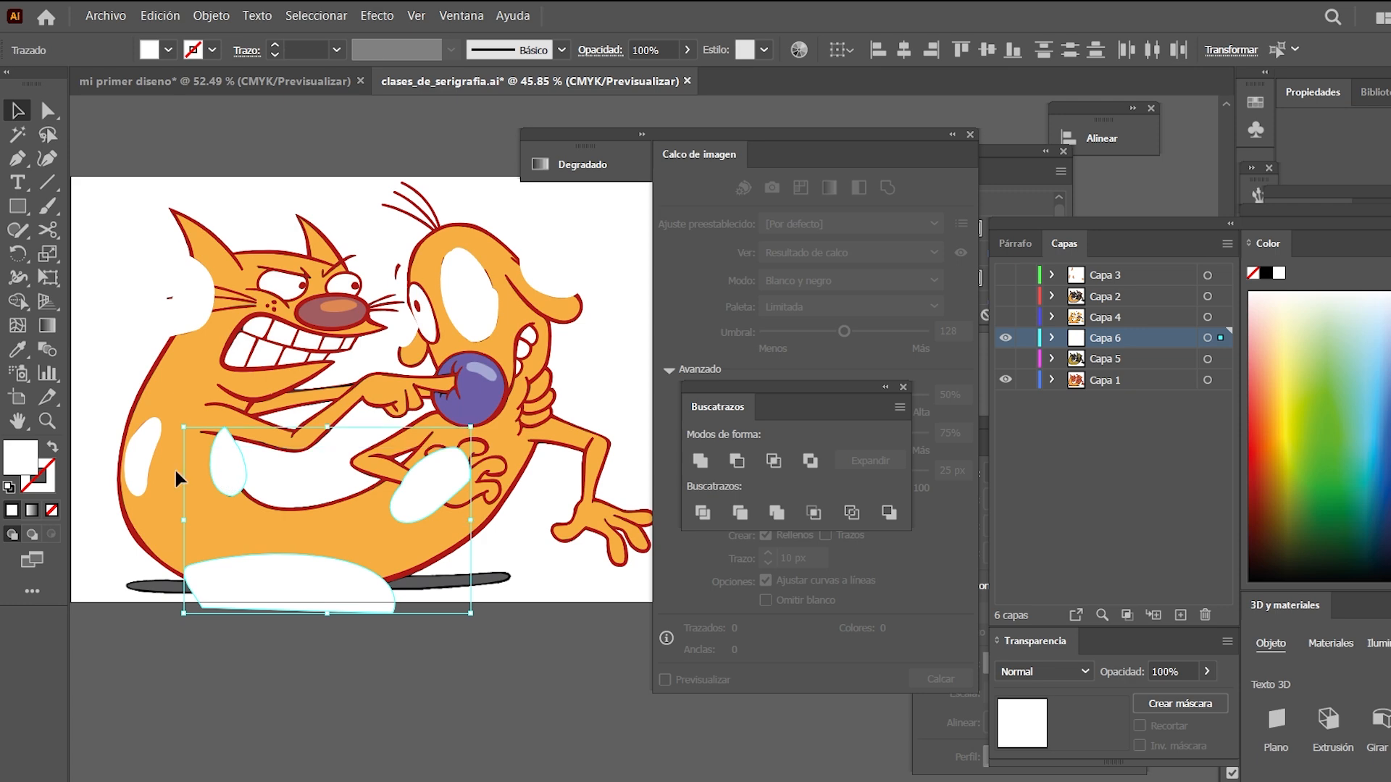
{"action": "left_click", "coordinate": [145, 455], "text": "shift"}
{"action": "left_click", "coordinate": [208, 303], "text": "shift"}
{"action": "left_click", "coordinate": [463, 324], "text": "shift"}
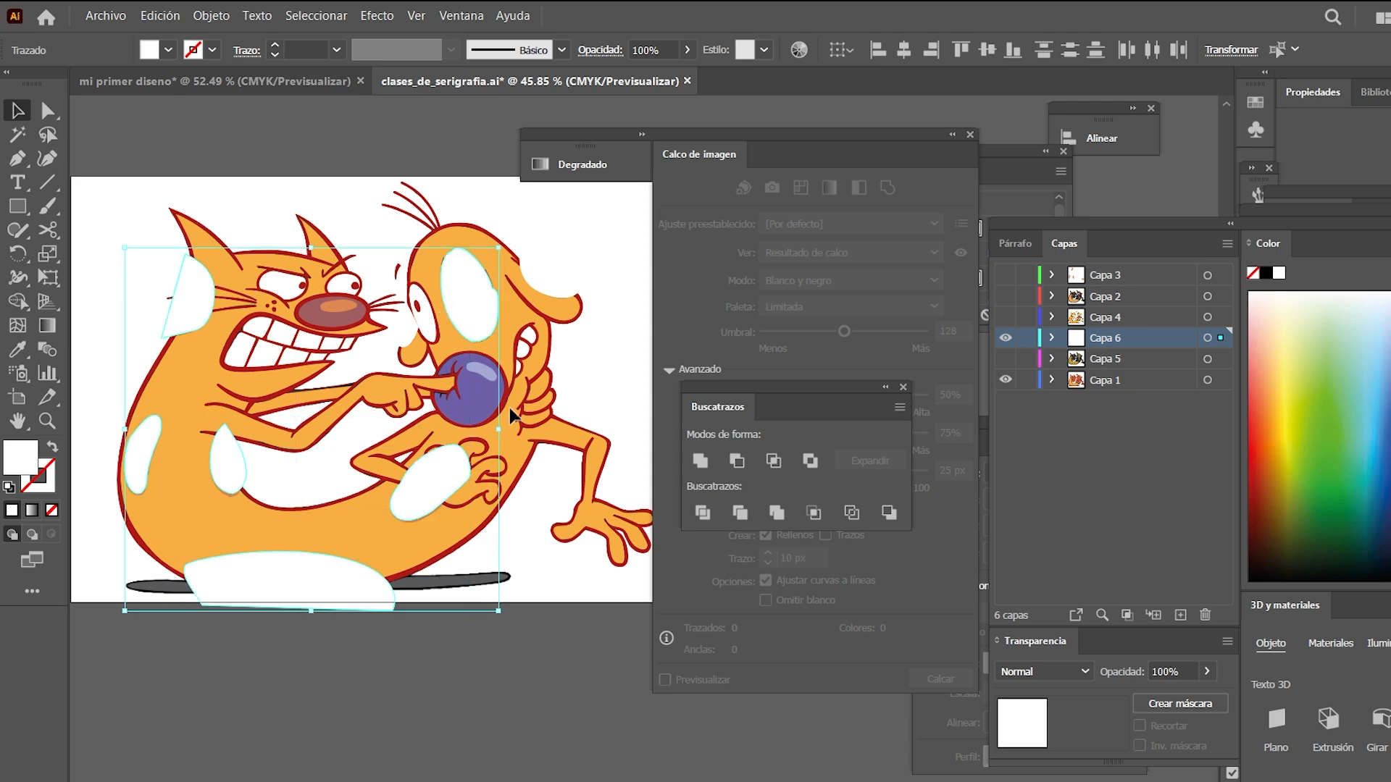
{"action": "key", "text": "ctrl+shift+b"}
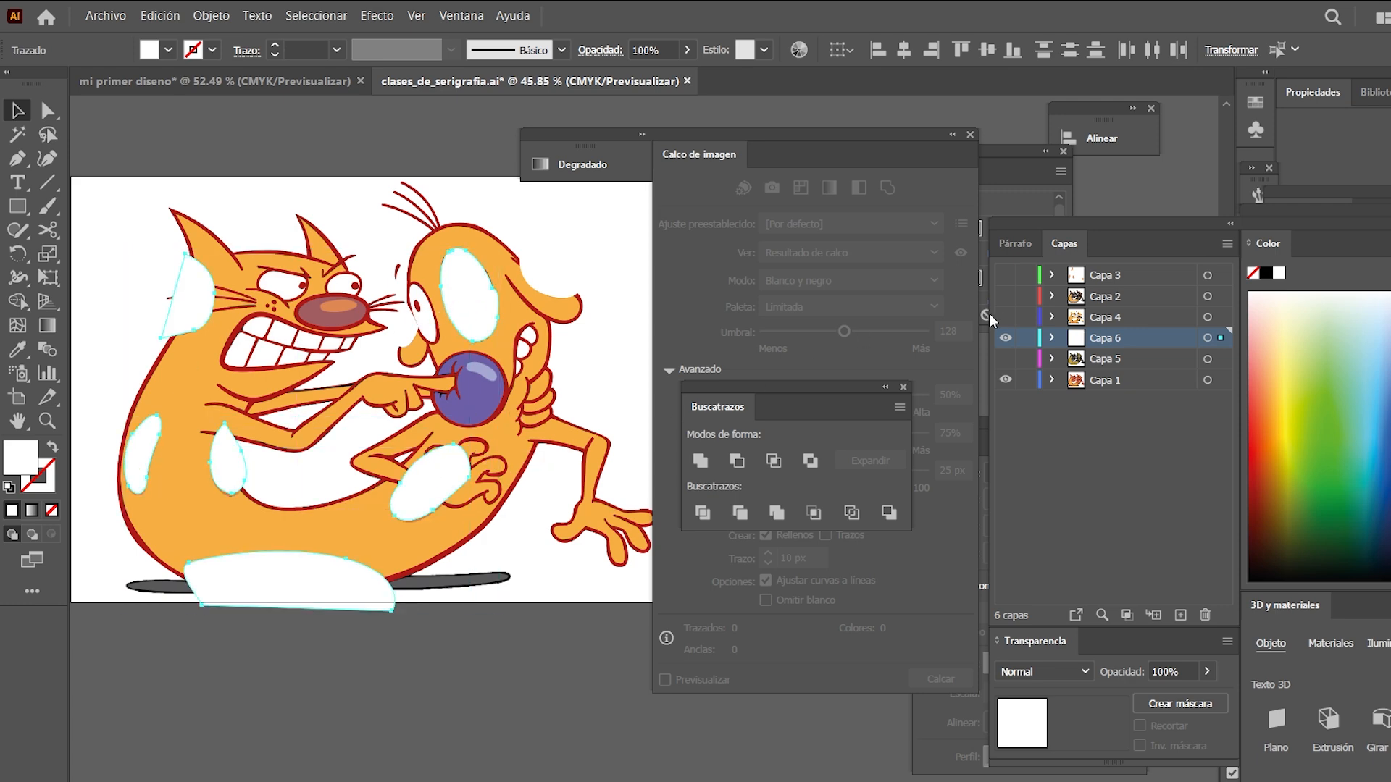
{"action": "left_click", "coordinate": [1005, 358]}
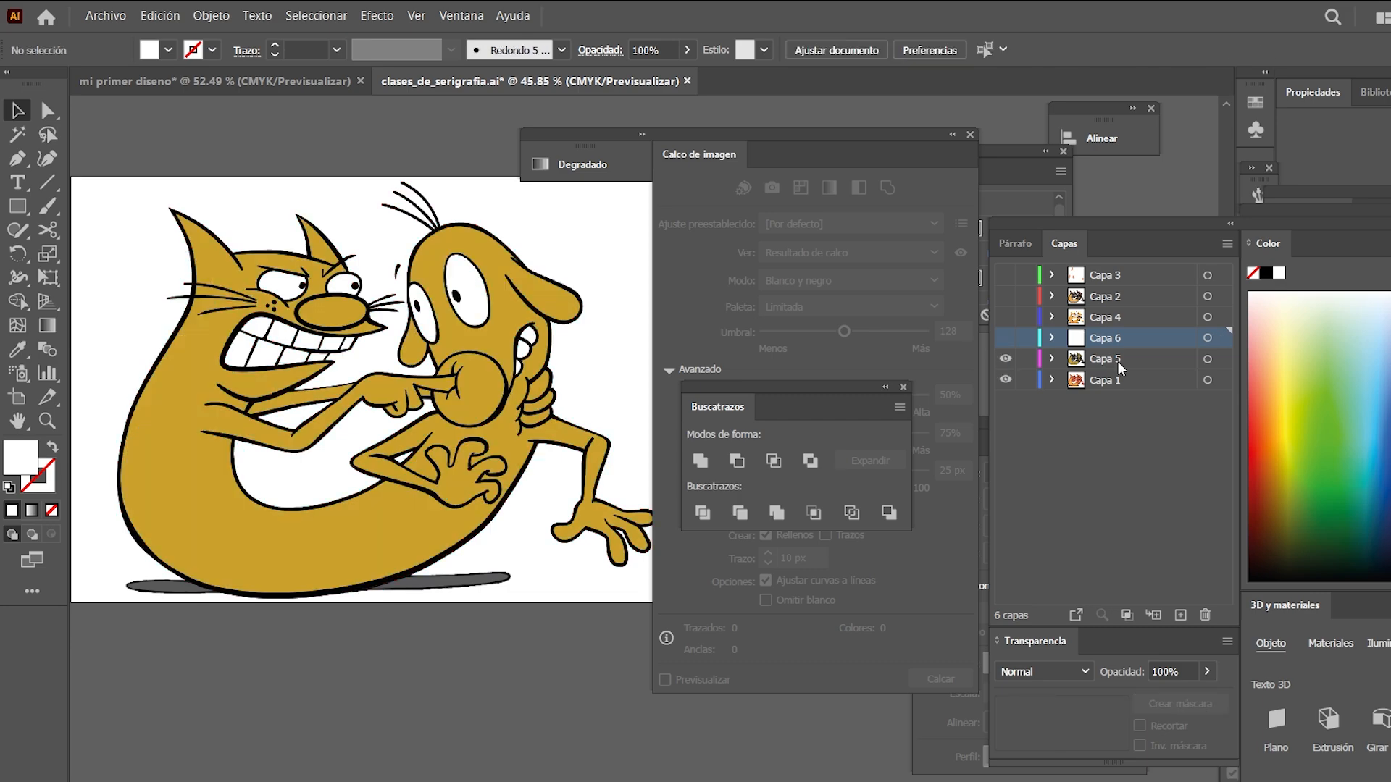
{"action": "left_click", "coordinate": [1105, 358]}
{"action": "key", "text": "ctrl+f"}
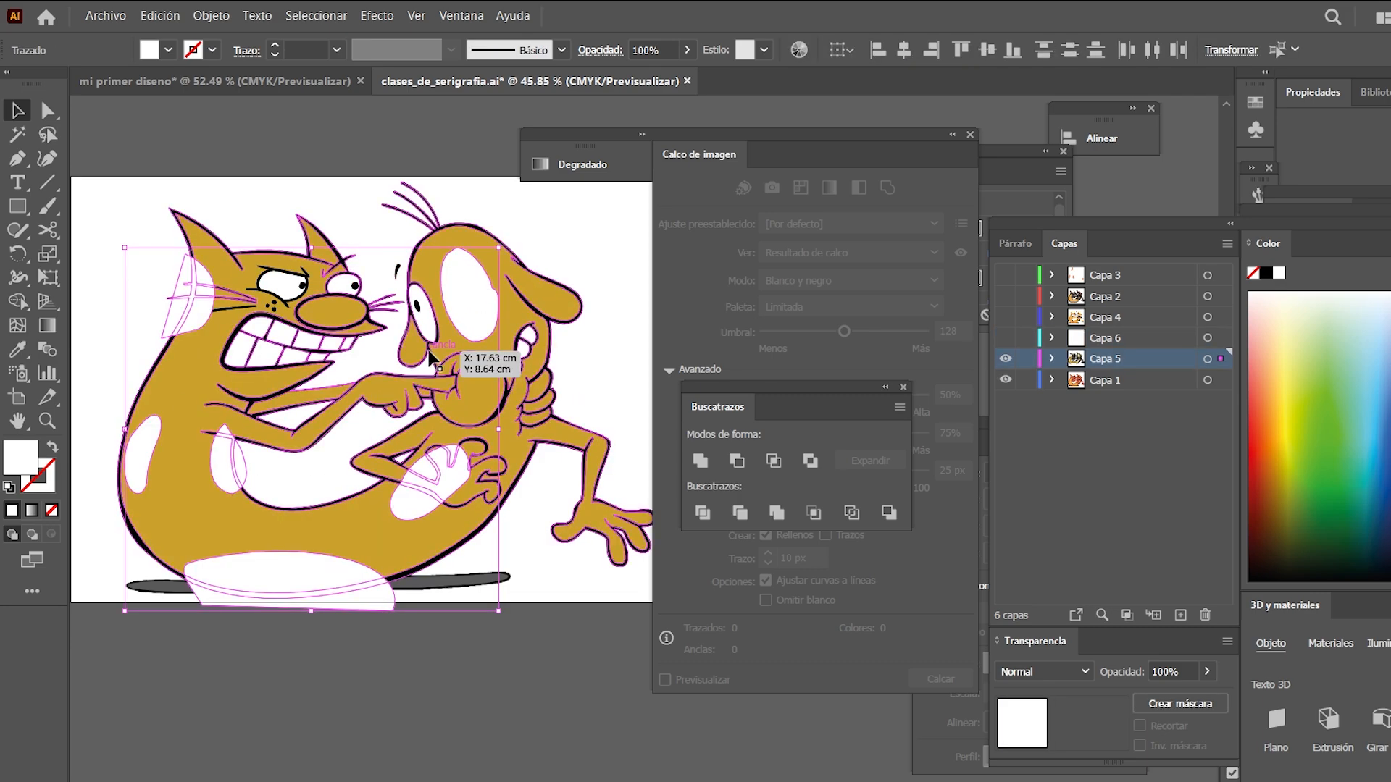
Divide the white underside patch along the edge of the cat's body fill with Shape Builder and deselect
{"action": "key", "text": "z"}
{"action": "left_click_drag", "start_coordinate": [334, 488], "coordinate": [387, 487]}
{"action": "left_click_drag", "start_coordinate": [297, 521], "coordinate": [391, 437]}
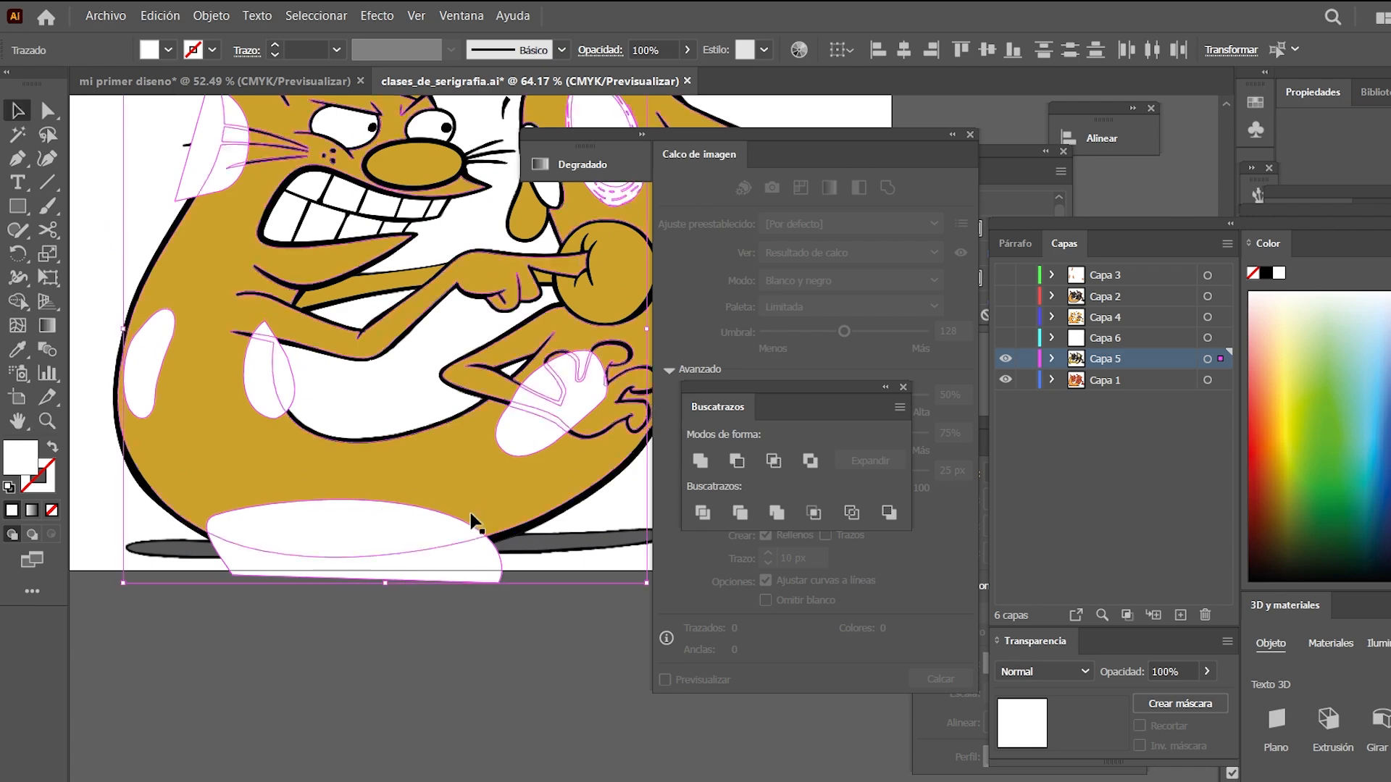
{"action": "key", "text": "v"}
{"action": "left_click", "coordinate": [450, 472]}
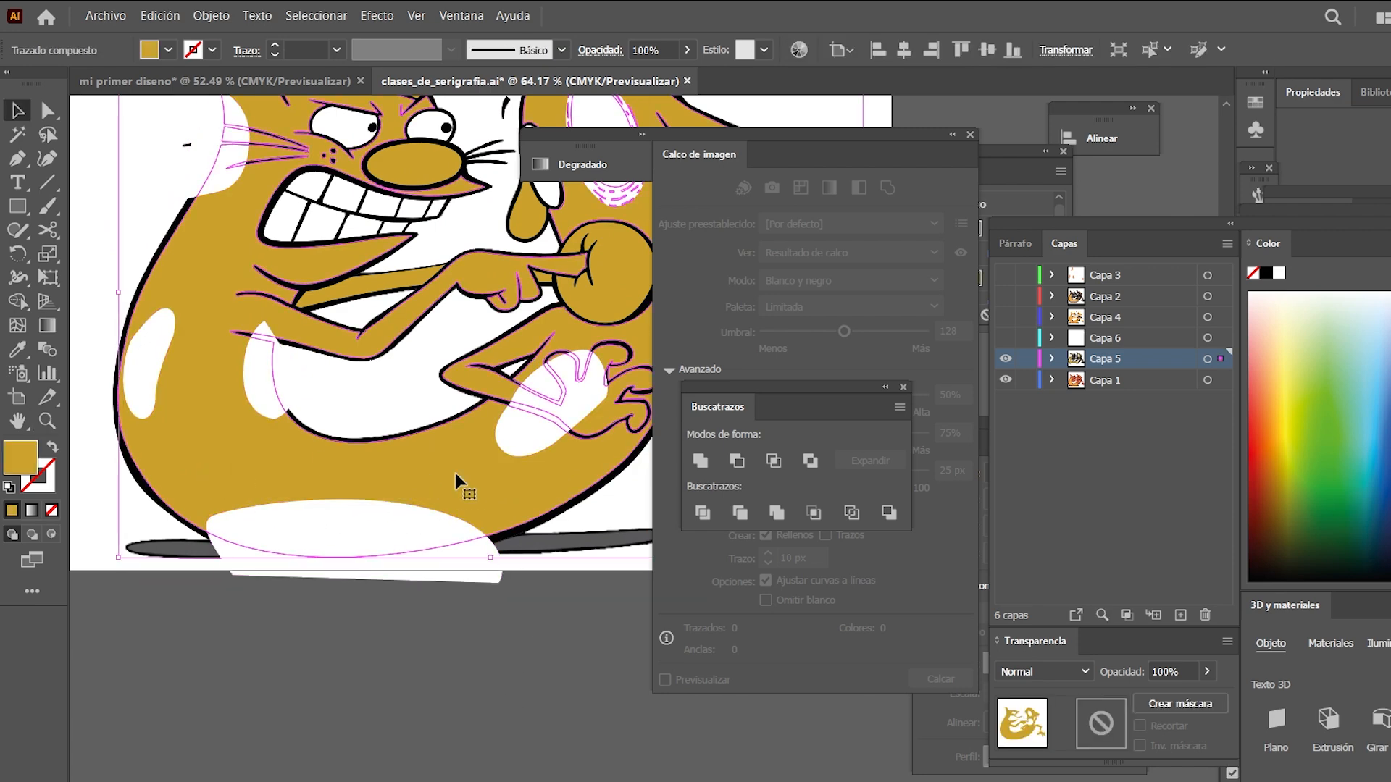
{"action": "left_click_drag", "start_coordinate": [434, 457], "coordinate": [397, 483]}
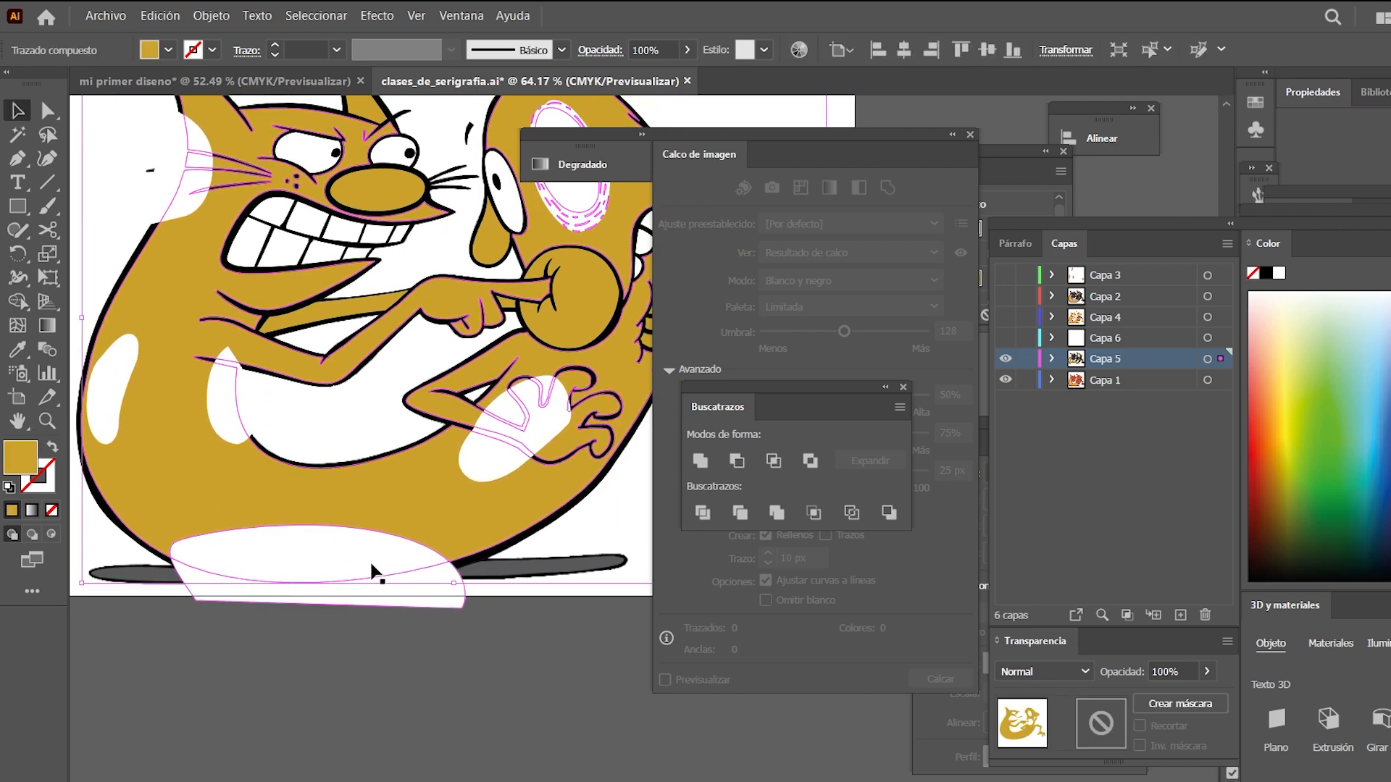
{"action": "left_click", "coordinate": [324, 557], "text": "shift"}
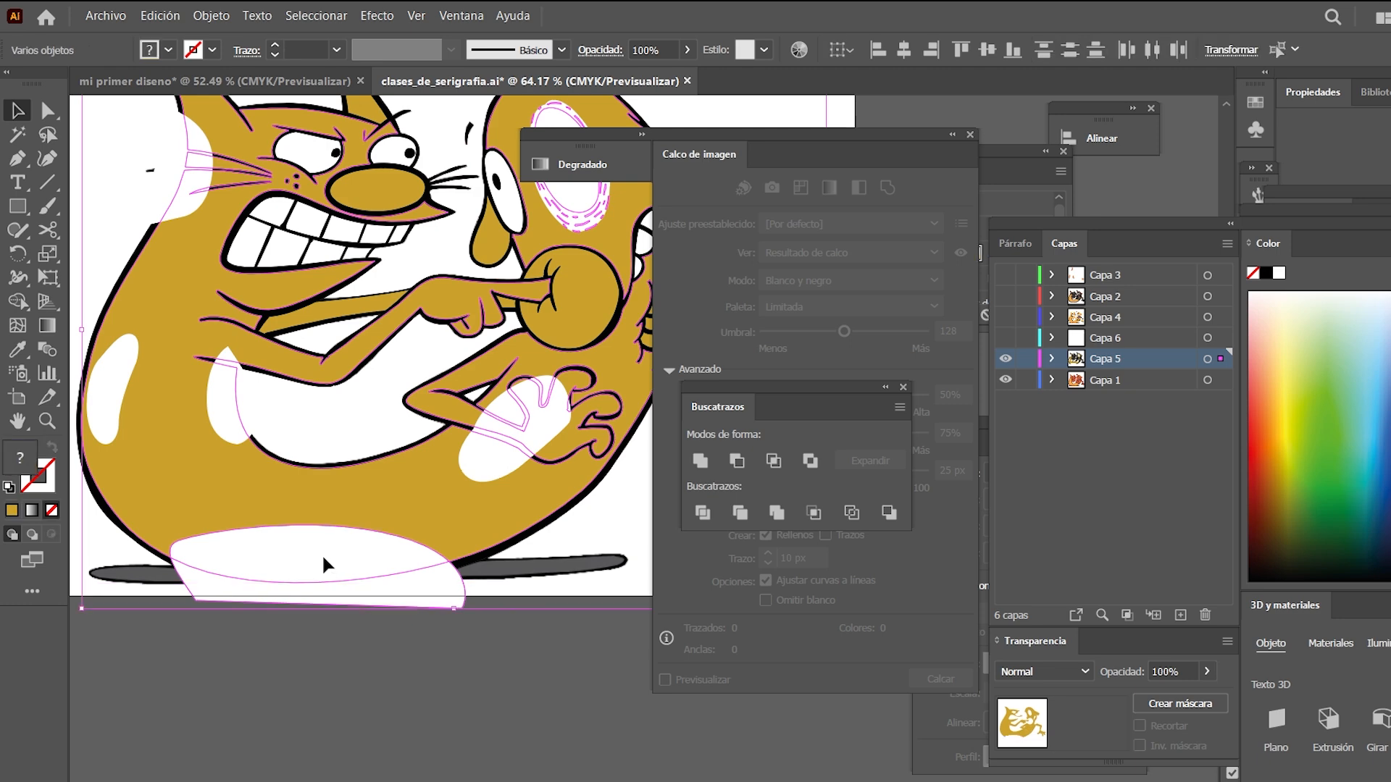
{"action": "left_click", "coordinate": [19, 307]}
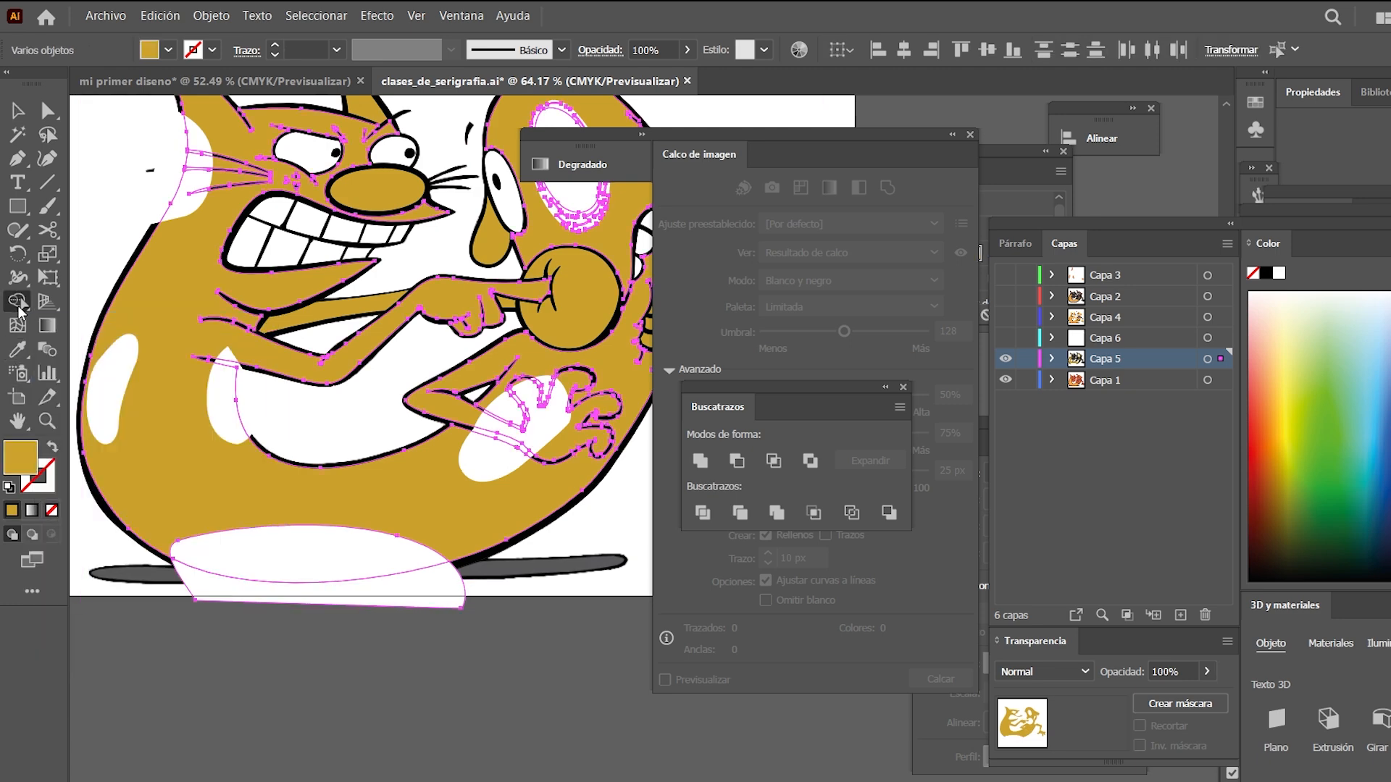
{"action": "left_click", "coordinate": [353, 566]}
{"action": "key", "text": "v"}
{"action": "left_click", "coordinate": [332, 723]}
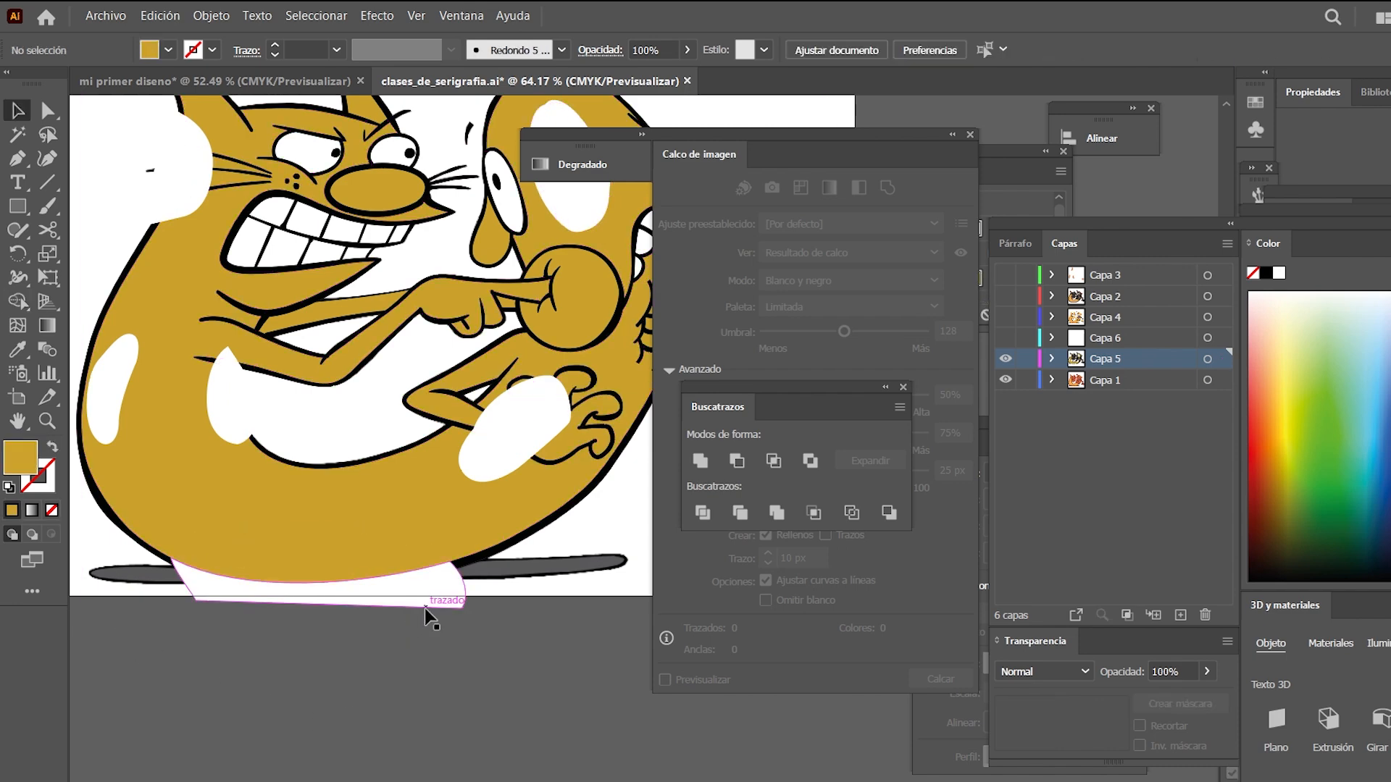
Delete the white leftover below the body and fill the underside shading piece with yellow
{"action": "left_click", "coordinate": [434, 594]}
{"action": "key", "text": "Delete"}
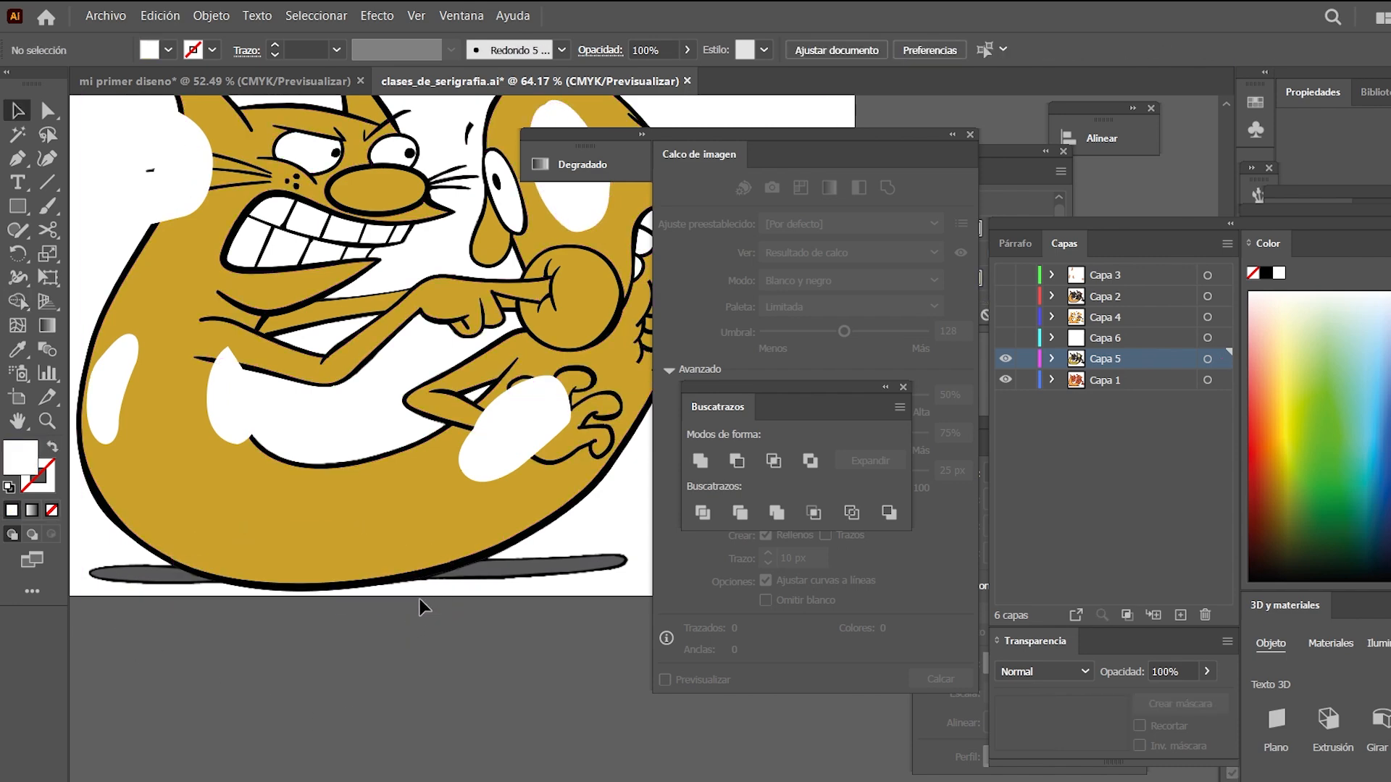
{"action": "left_click", "coordinate": [316, 546]}
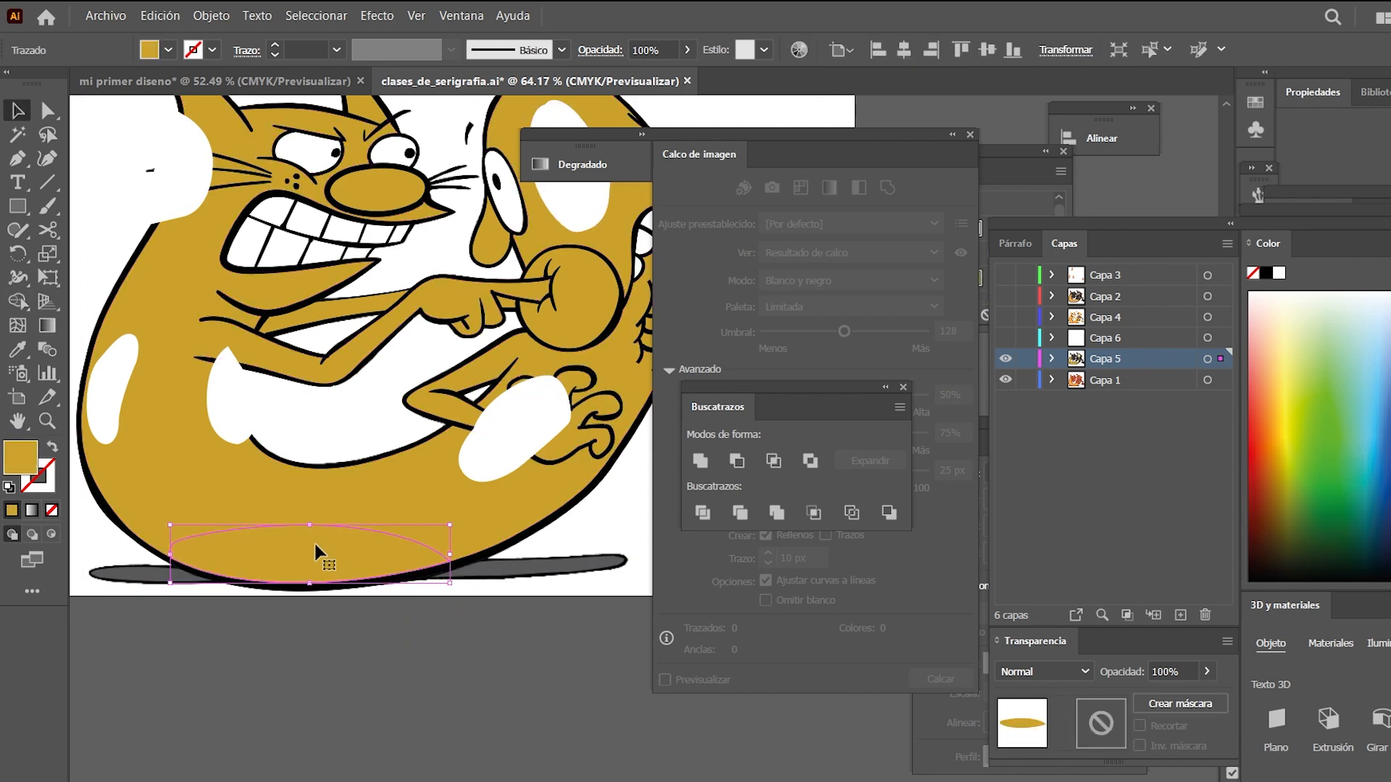
{"action": "left_click", "coordinate": [1291, 424]}
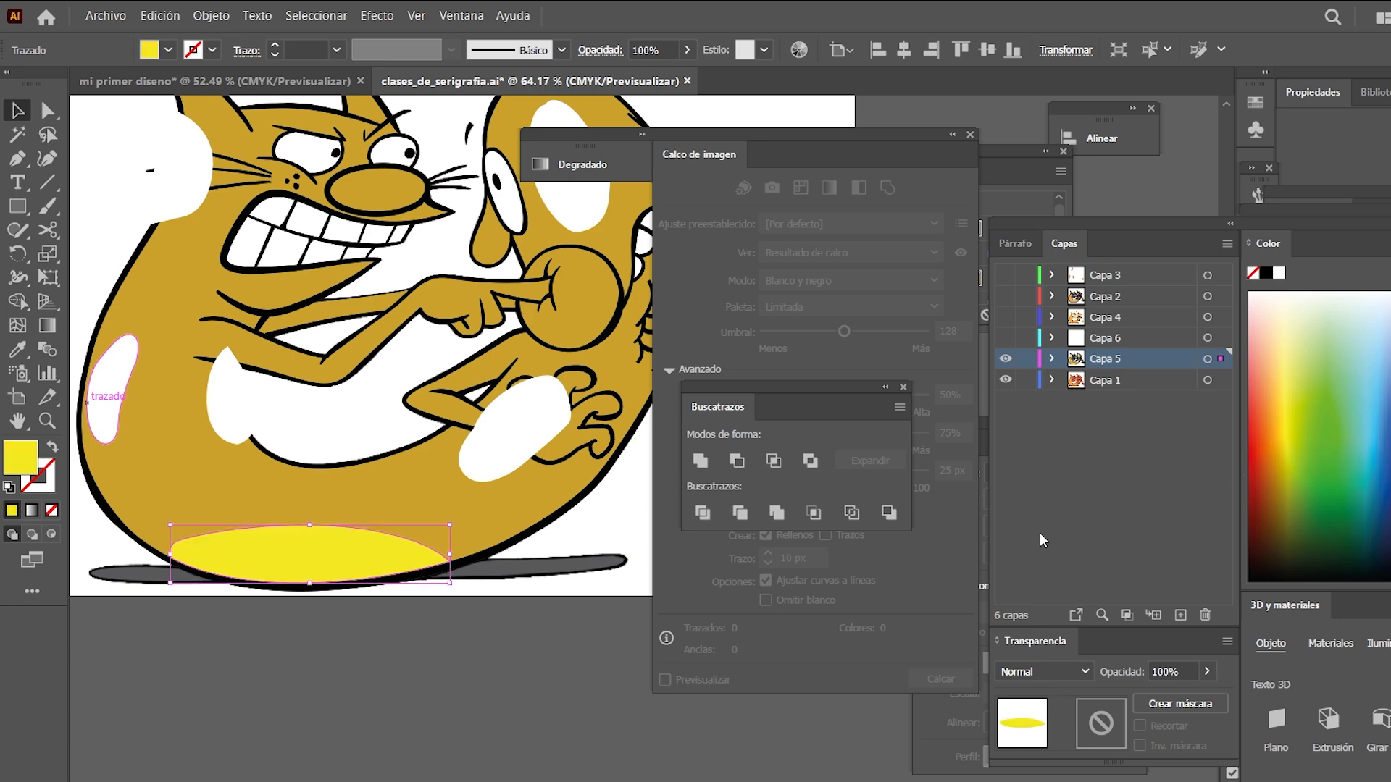
{"action": "left_click", "coordinate": [351, 629]}
{"action": "left_click_drag", "start_coordinate": [279, 642], "coordinate": [390, 723]}
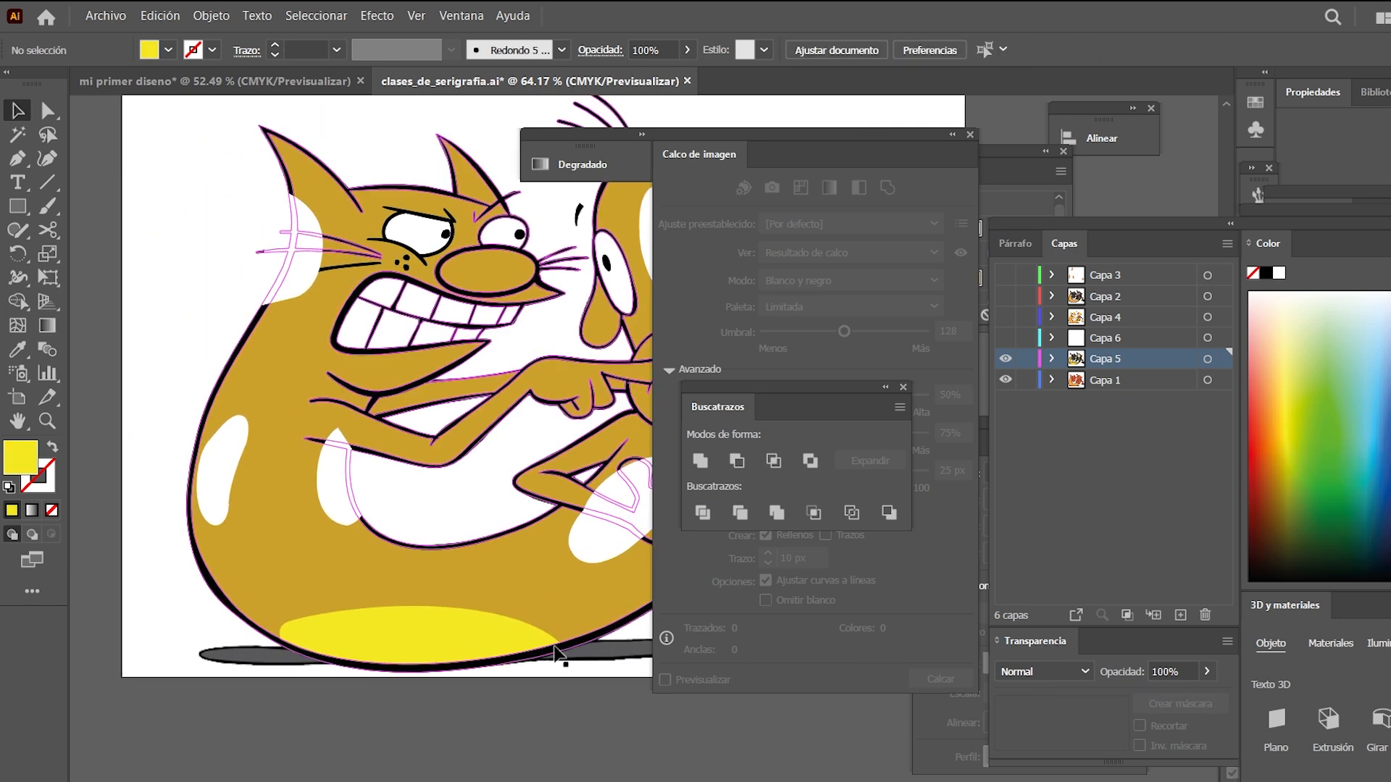
Cut the white patch on the cat's back out of the body fill with Shape Builder and deselect
{"action": "left_click", "coordinate": [205, 459]}
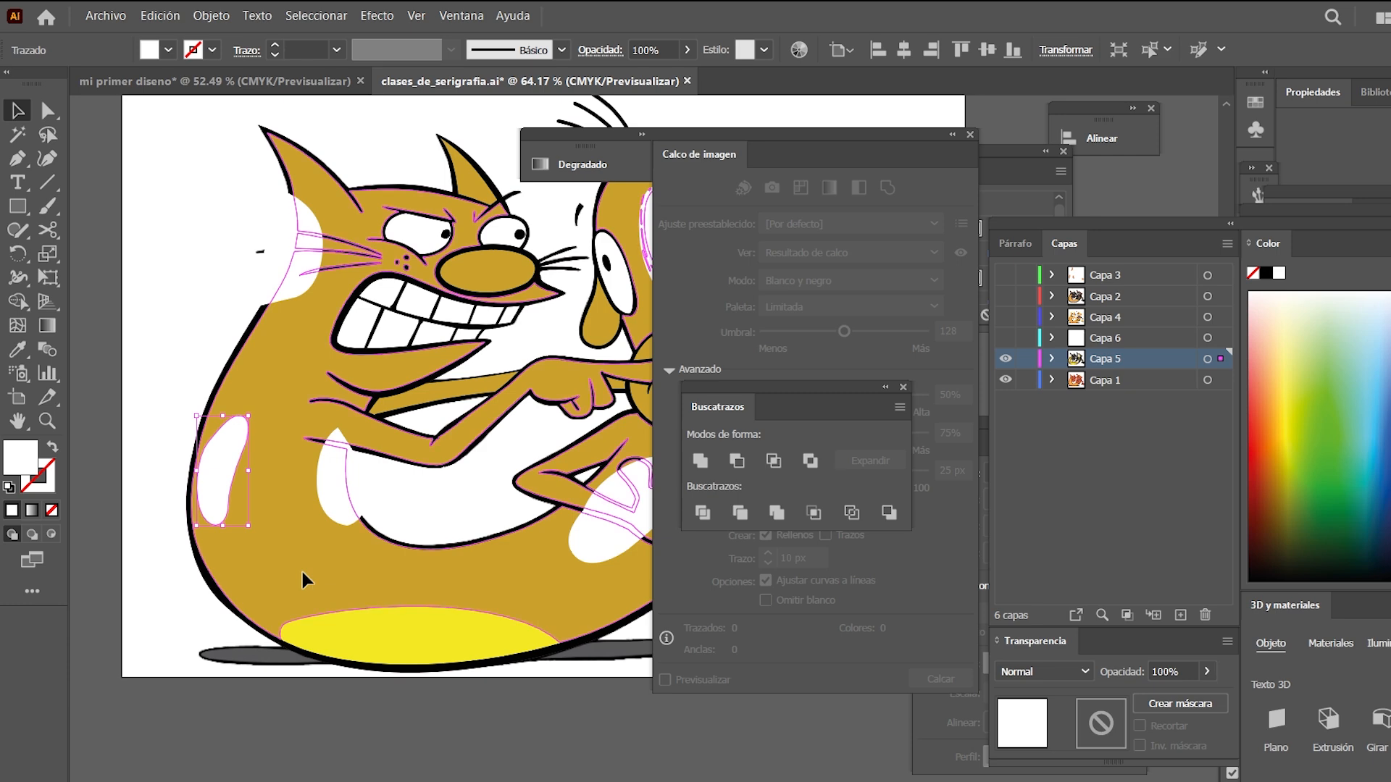
{"action": "left_click", "coordinate": [302, 571], "text": "shift"}
{"action": "key", "text": "shift+m"}
{"action": "left_click", "coordinate": [224, 468]}
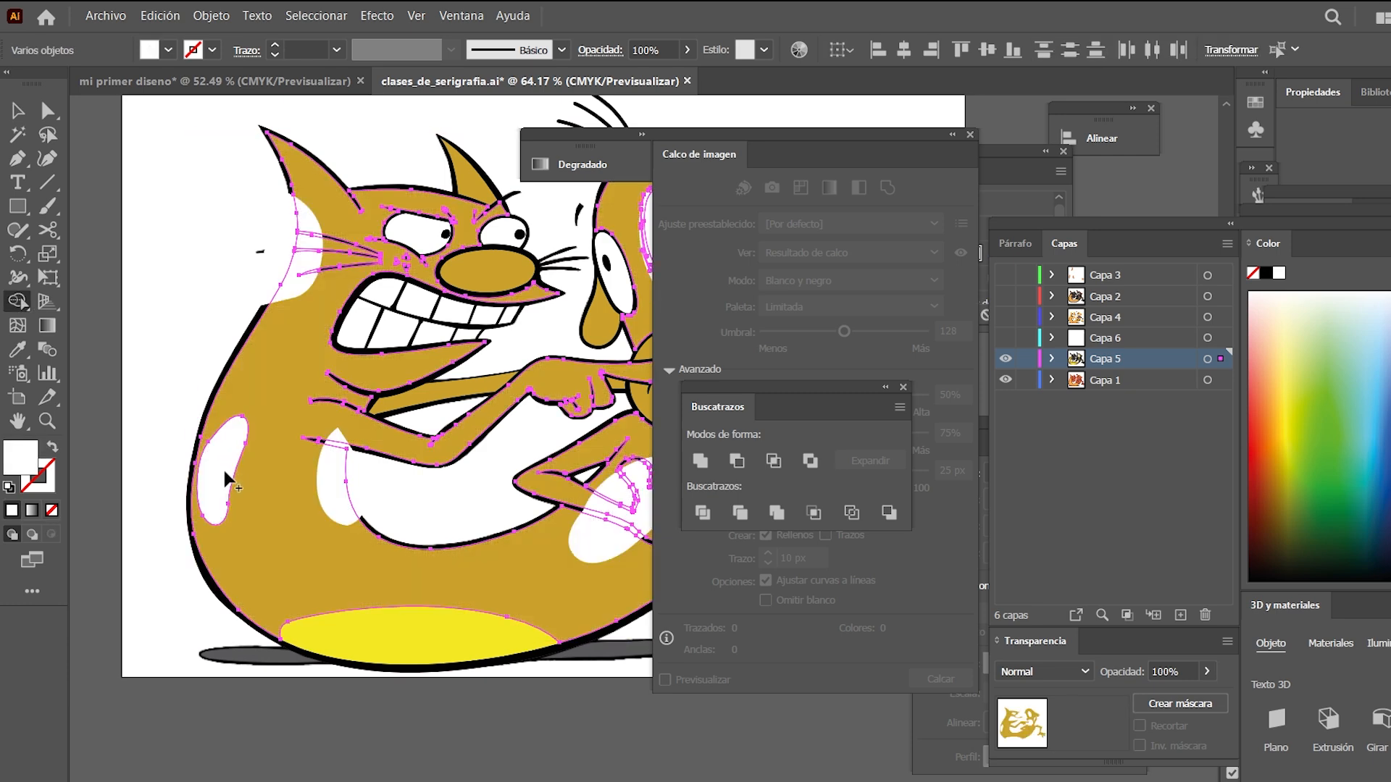
{"action": "key", "text": "v"}
{"action": "left_click", "coordinate": [149, 324]}
Fill the back patch with the yellow sampled from the underside patch
{"action": "left_click", "coordinate": [221, 483]}
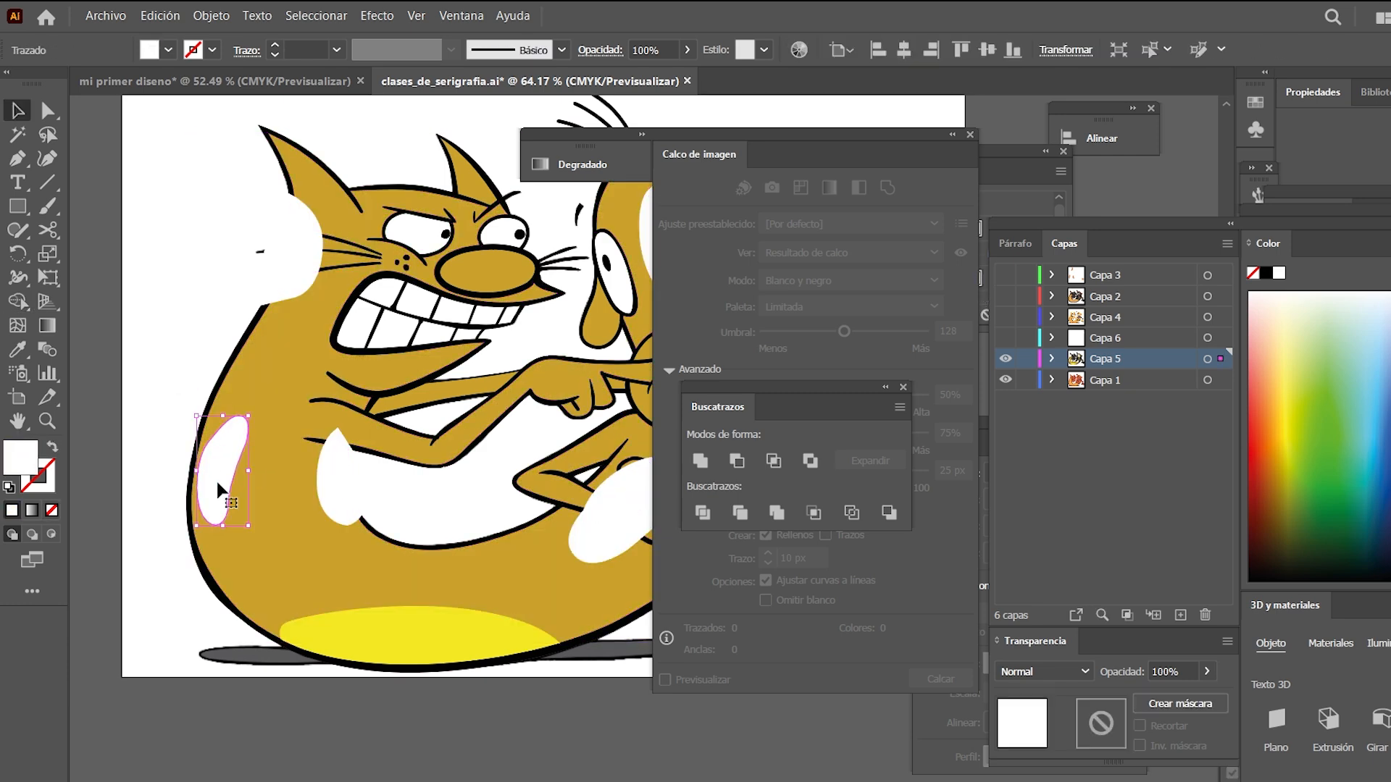
{"action": "key", "text": "i"}
{"action": "left_click", "coordinate": [376, 646]}
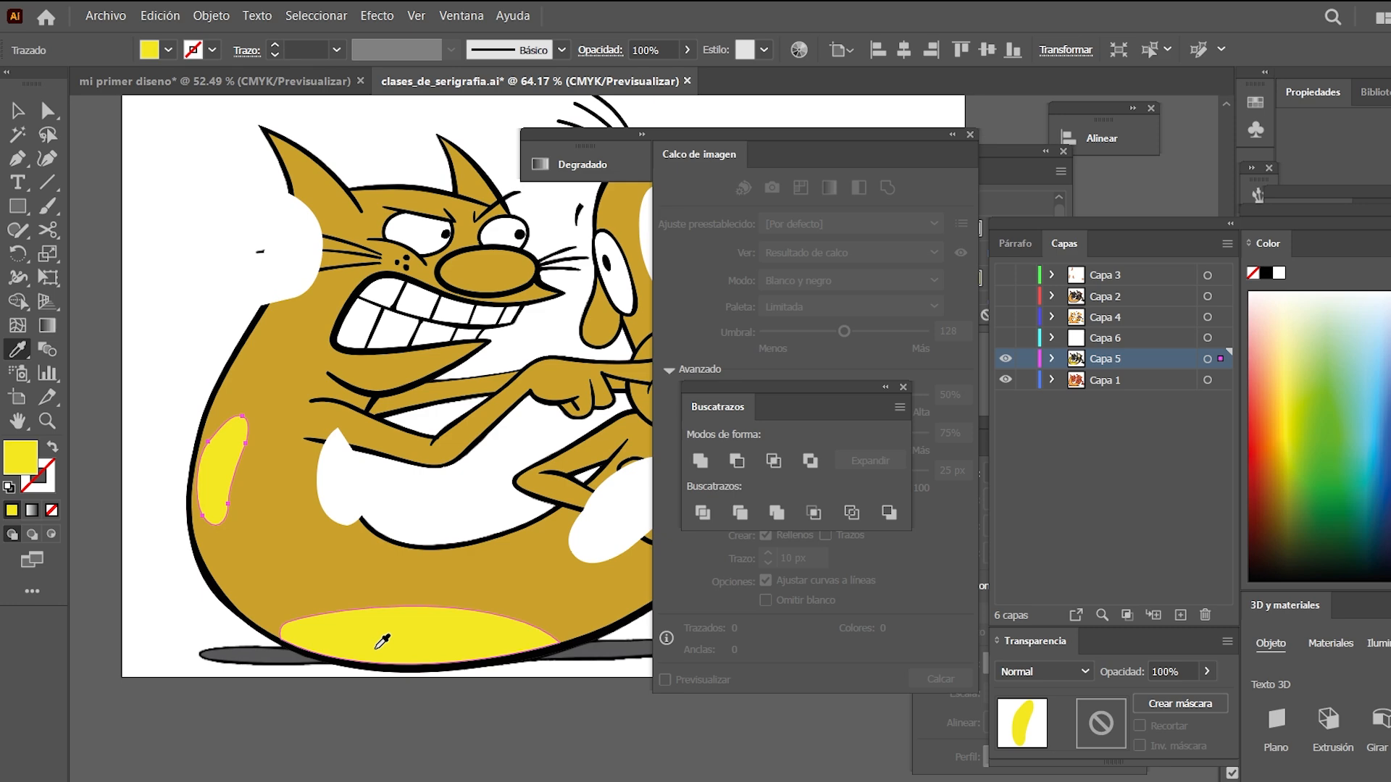
{"action": "left_click", "coordinate": [391, 711]}
Hide Capa 1, move the body fill aside to check the cut-outs, and undo the move
{"action": "left_click_drag", "start_coordinate": [304, 562], "coordinate": [320, 525]}
{"action": "left_click", "coordinate": [1004, 380]}
{"action": "key", "text": "a"}
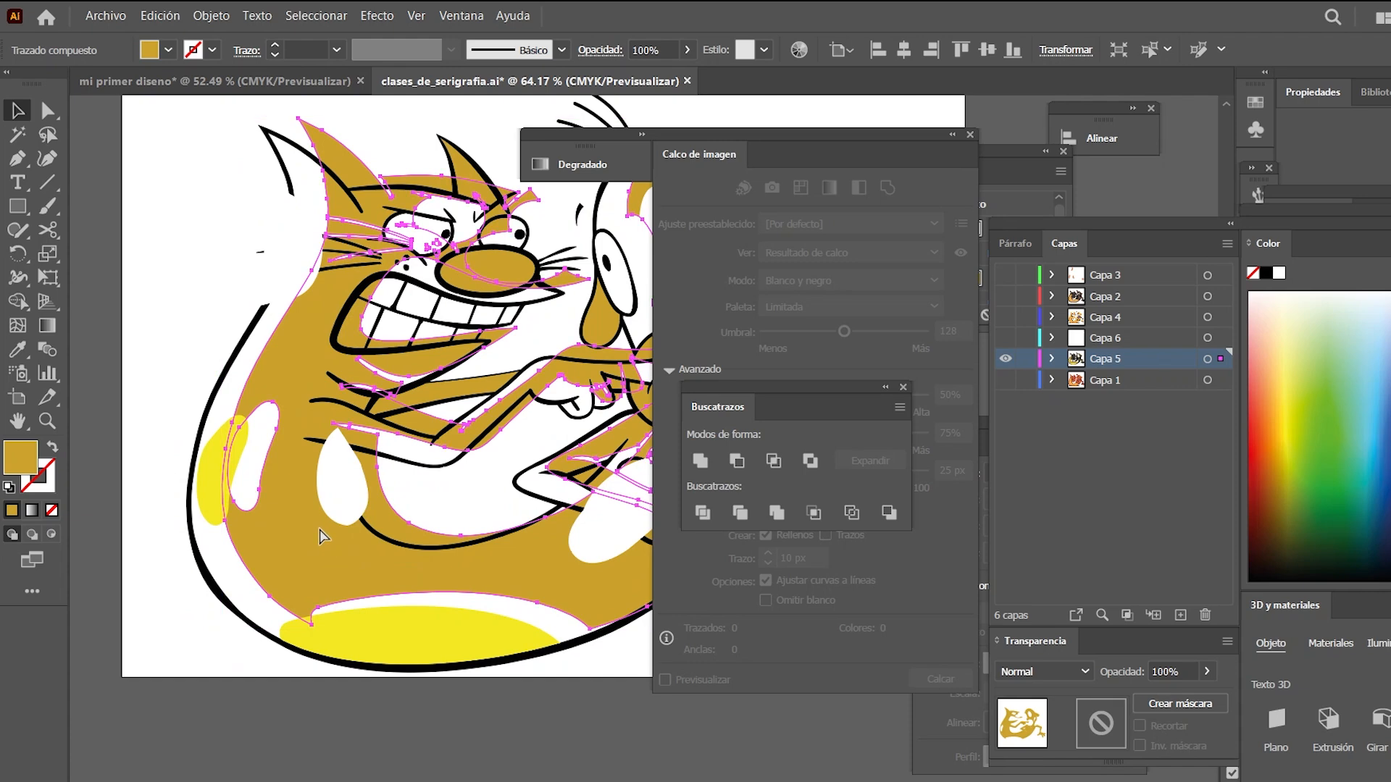
{"action": "key", "text": "v"}
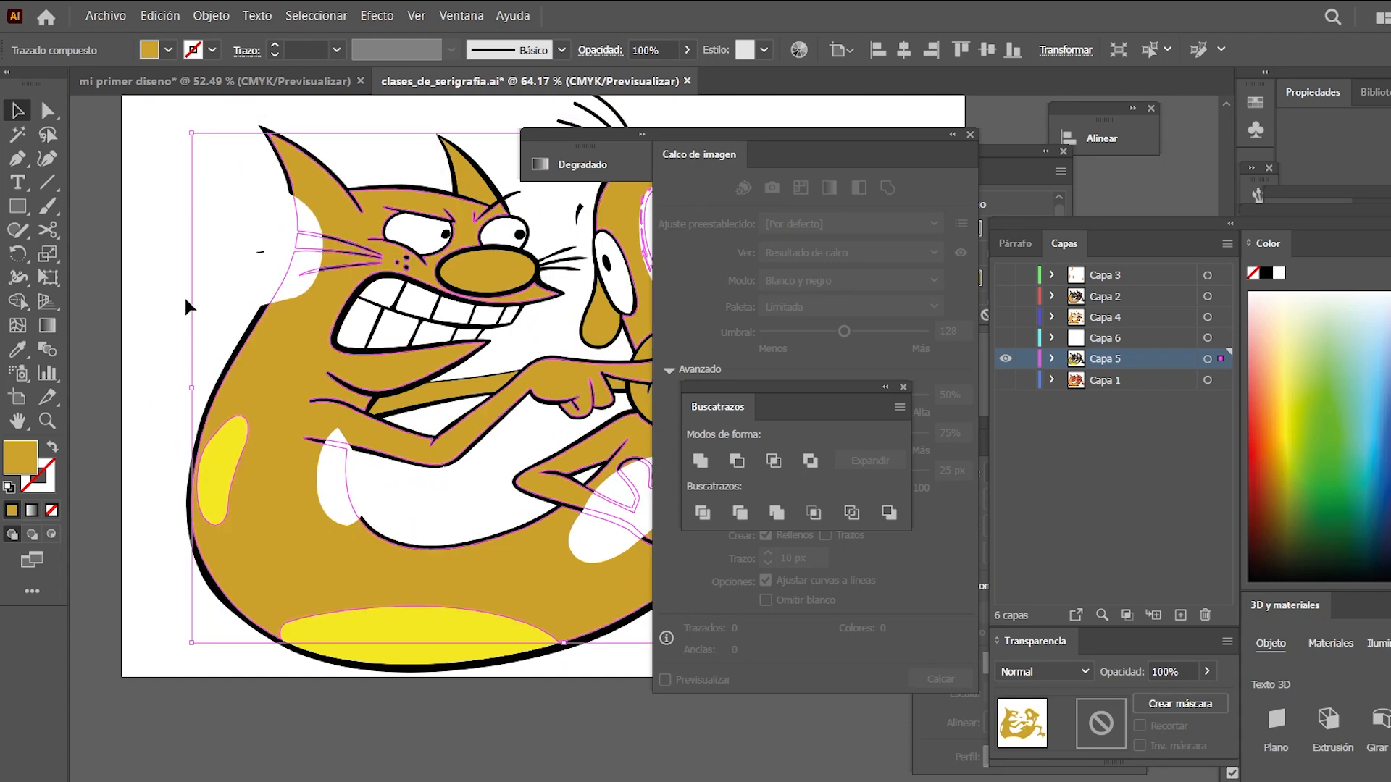
{"action": "left_click", "coordinate": [229, 273]}
Try to cut the patch behind the cat's head using the body fill and Shape Builder, delete the patch, and undo the deletion
{"action": "scroll", "coordinate": [239, 311], "scroll_direction": "up", "scroll_amount": 2}
{"action": "key", "text": "z"}
{"action": "left_click_drag", "start_coordinate": [290, 355], "coordinate": [435, 383]}
{"action": "left_click_drag", "start_coordinate": [211, 446], "coordinate": [248, 512]}
{"action": "key", "text": "v"}
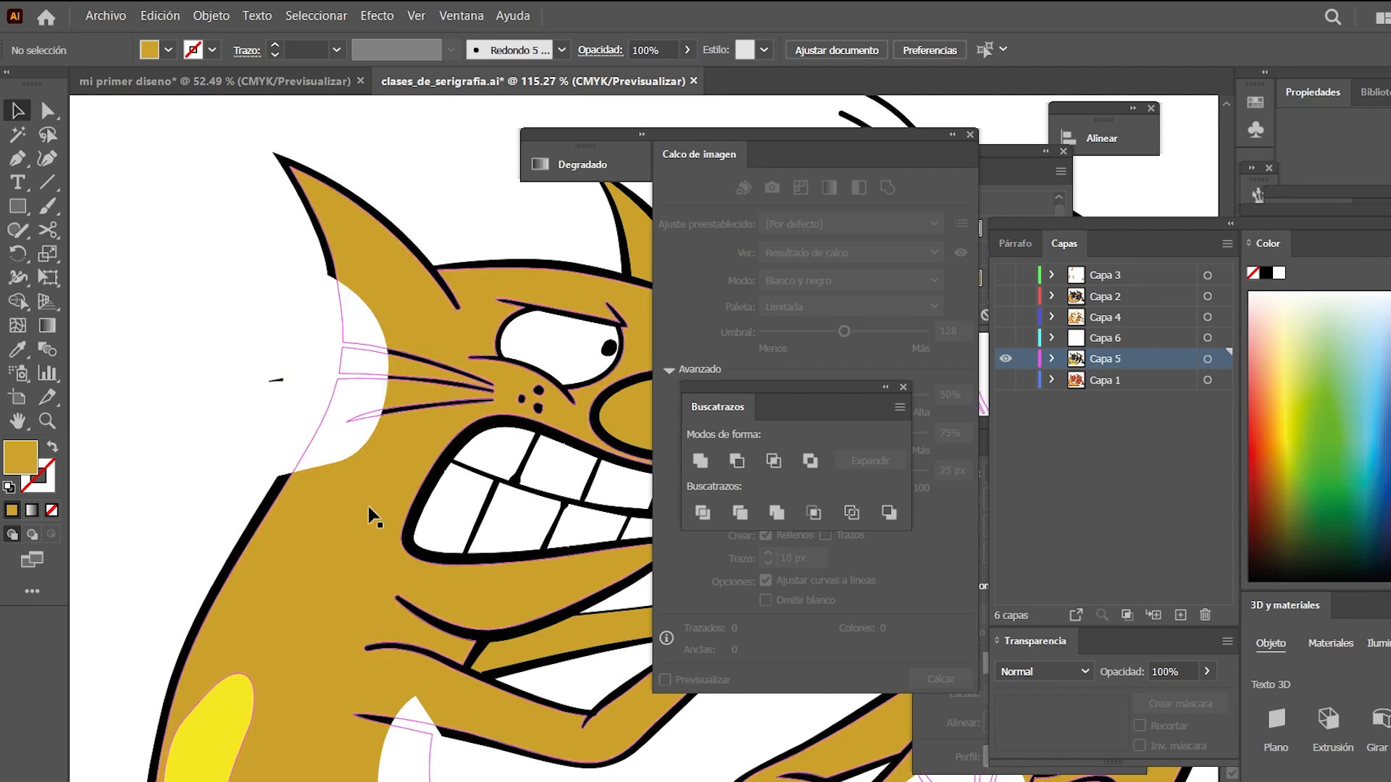
{"action": "left_click", "coordinate": [368, 506]}
{"action": "key", "text": "shift+m"}
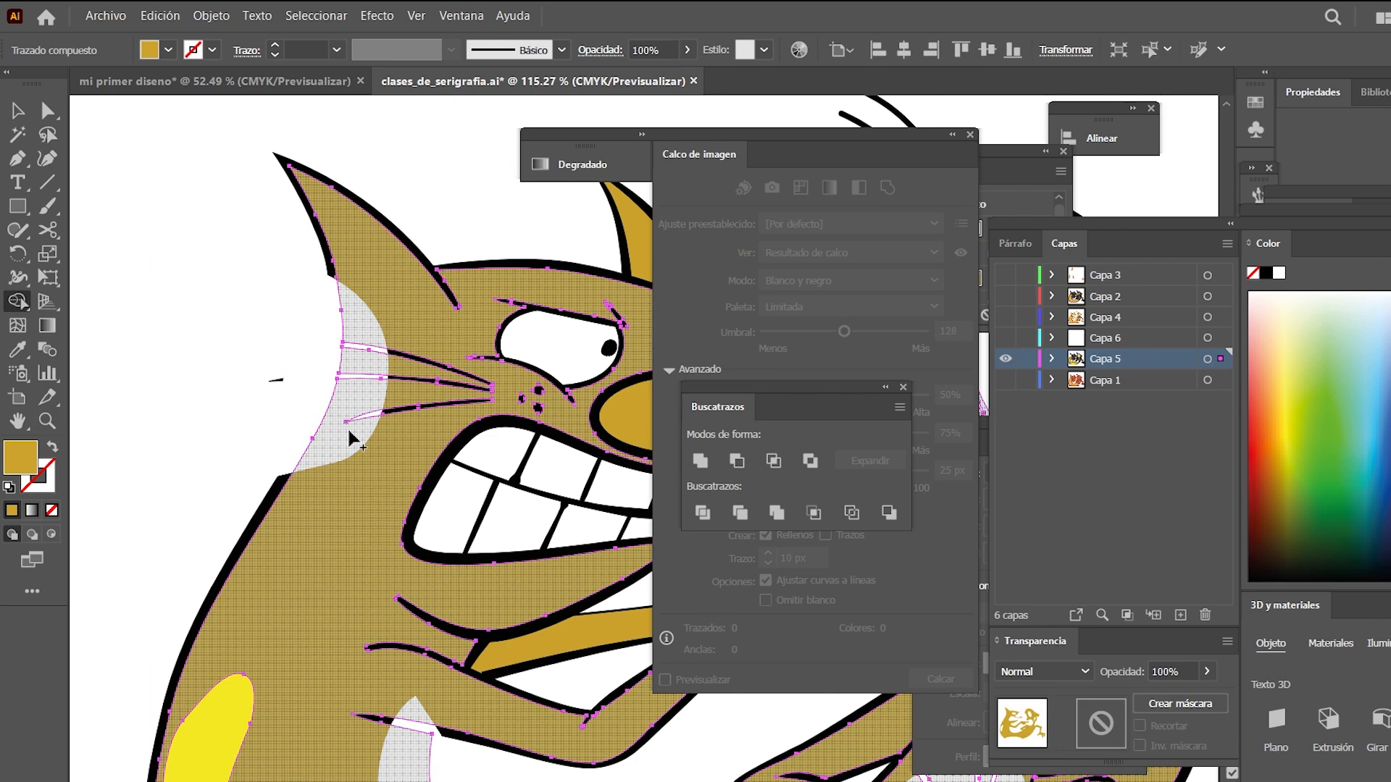
{"action": "key", "text": "v"}
{"action": "left_click", "coordinate": [210, 436]}
{"action": "left_click", "coordinate": [307, 296]}
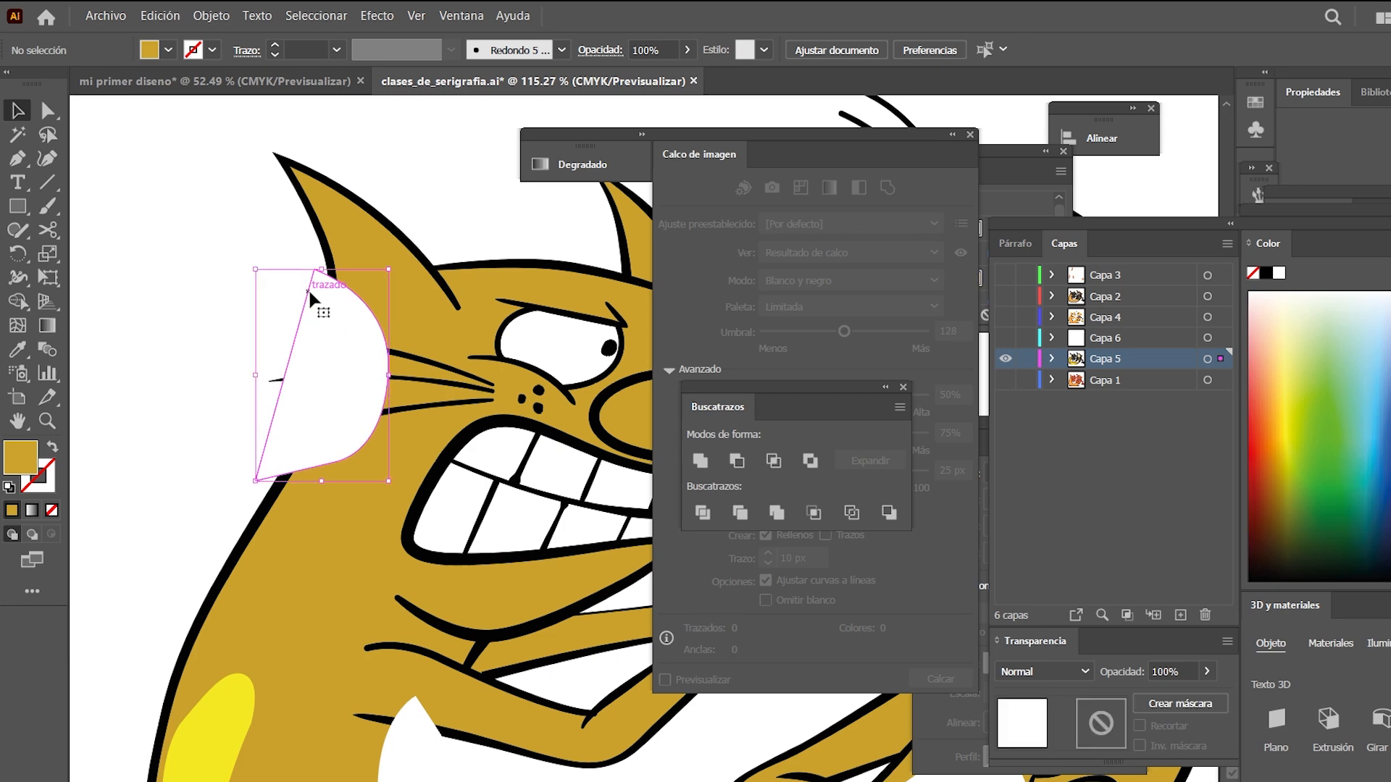
{"action": "key", "text": "Delete"}
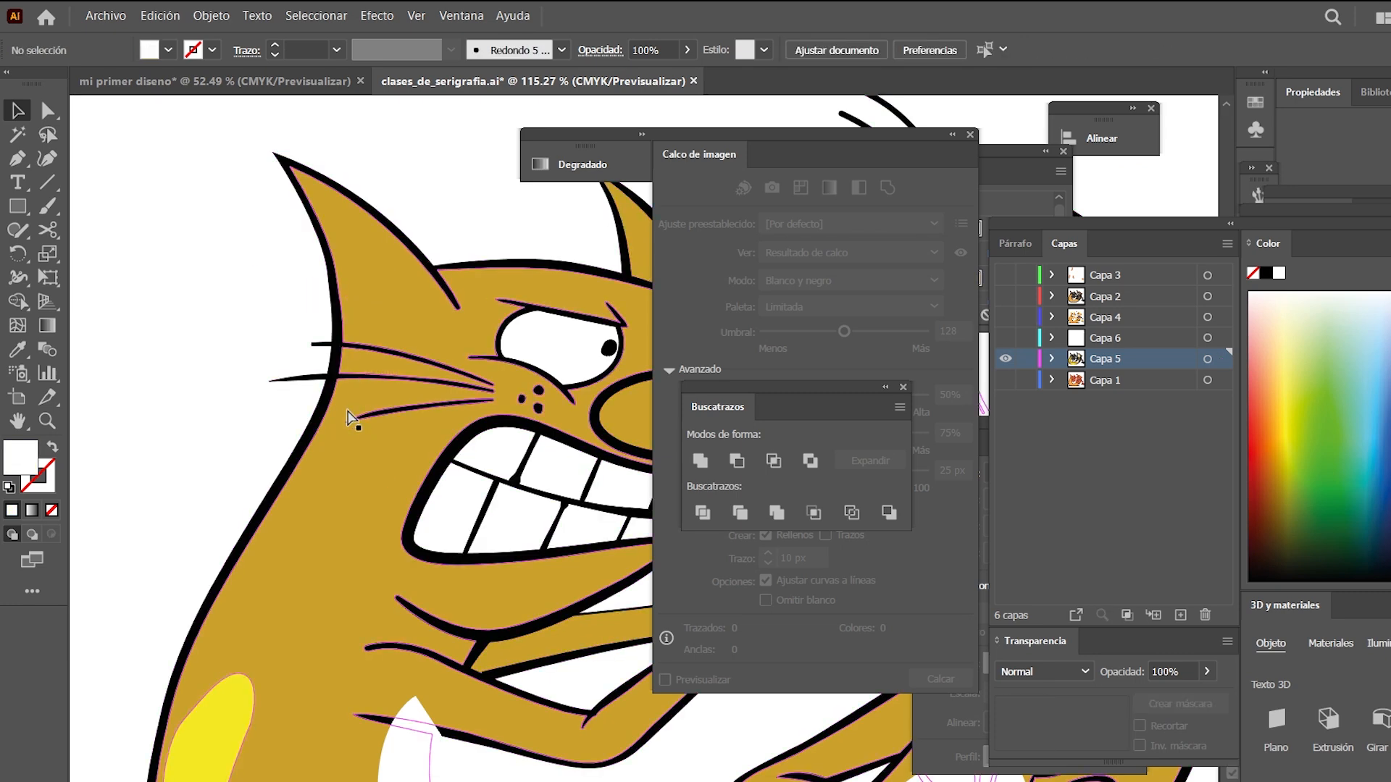
{"action": "key", "text": "ctrl+z"}
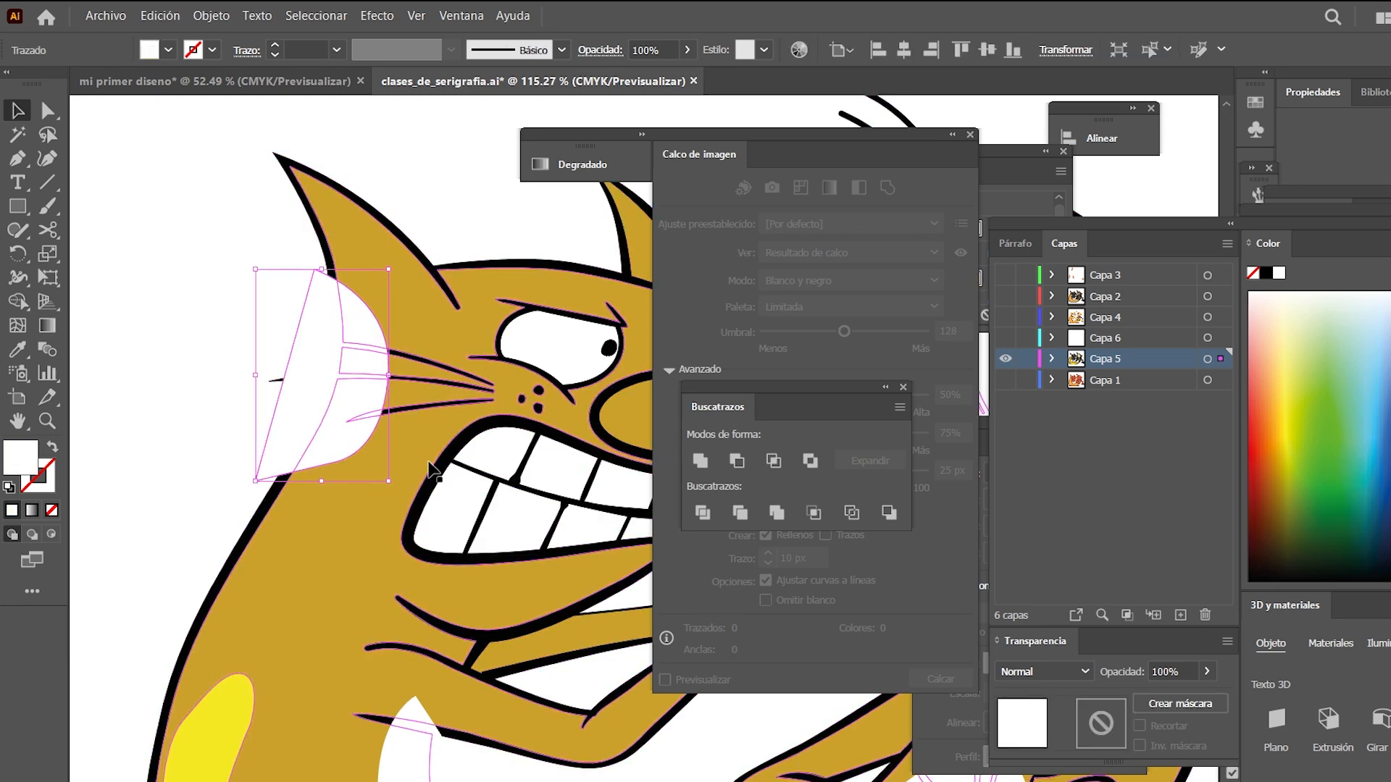
Select all the artwork, divide the head patch with Shape Builder, and delete the white part outside the head outline
{"action": "key", "text": "ctrl+a"}
{"action": "key", "text": "shift+m"}
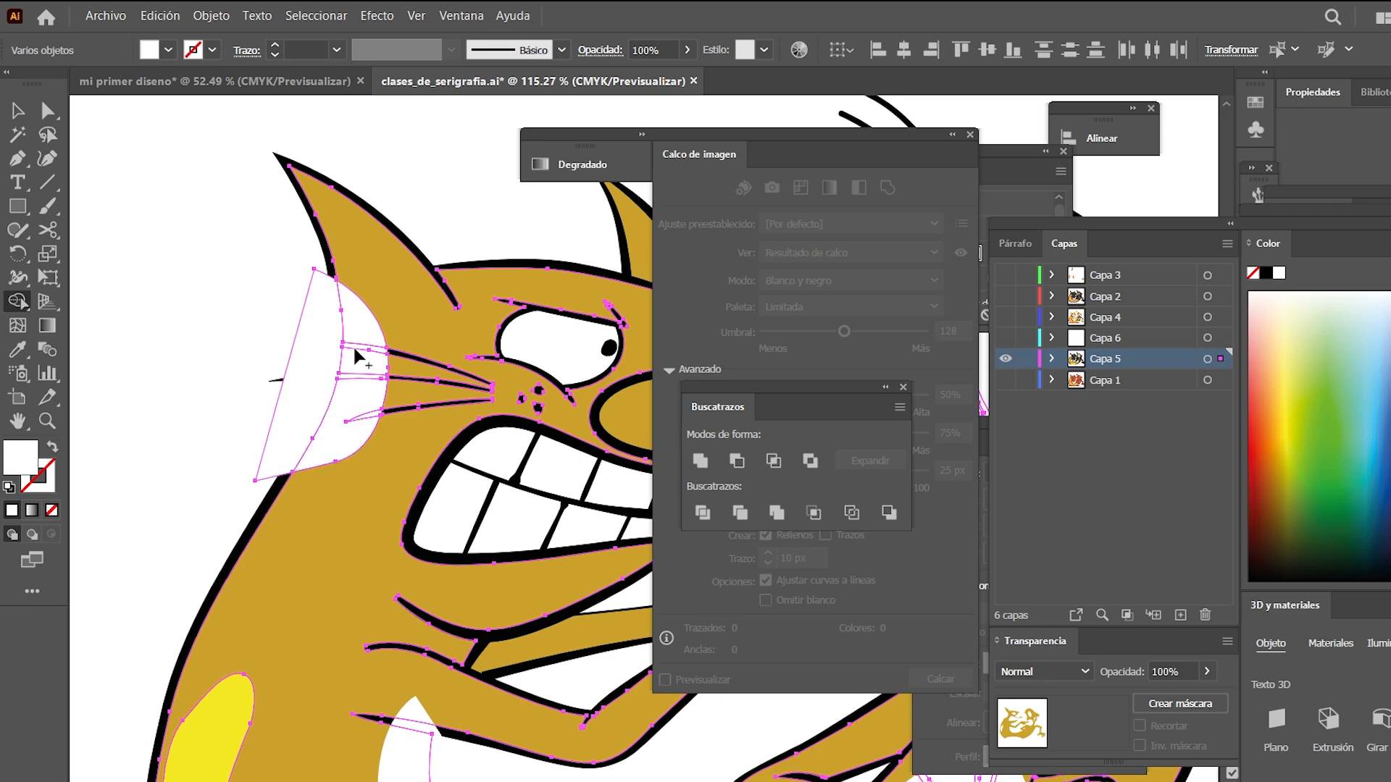
{"action": "key", "text": "v"}
{"action": "left_click", "coordinate": [225, 231]}
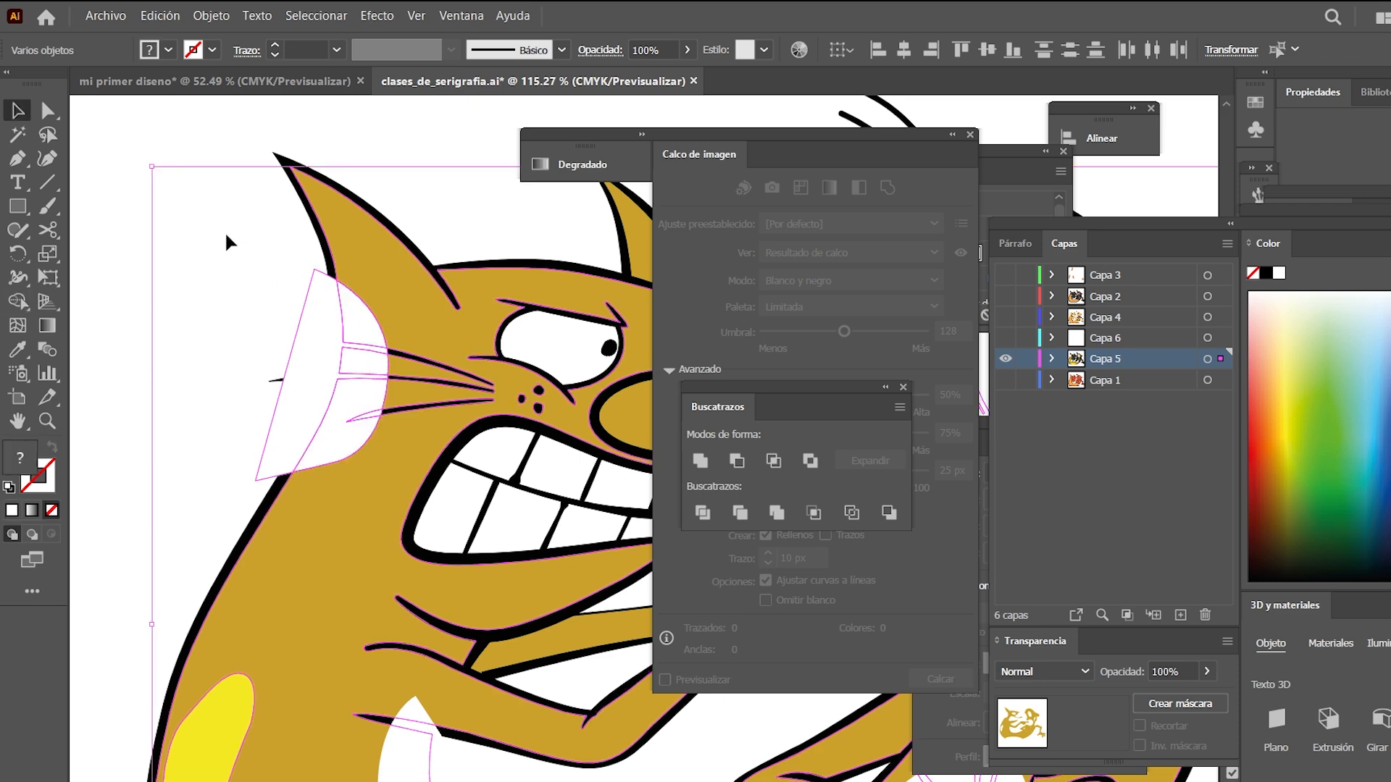
{"action": "left_click", "coordinate": [321, 334]}
{"action": "key", "text": "Delete"}
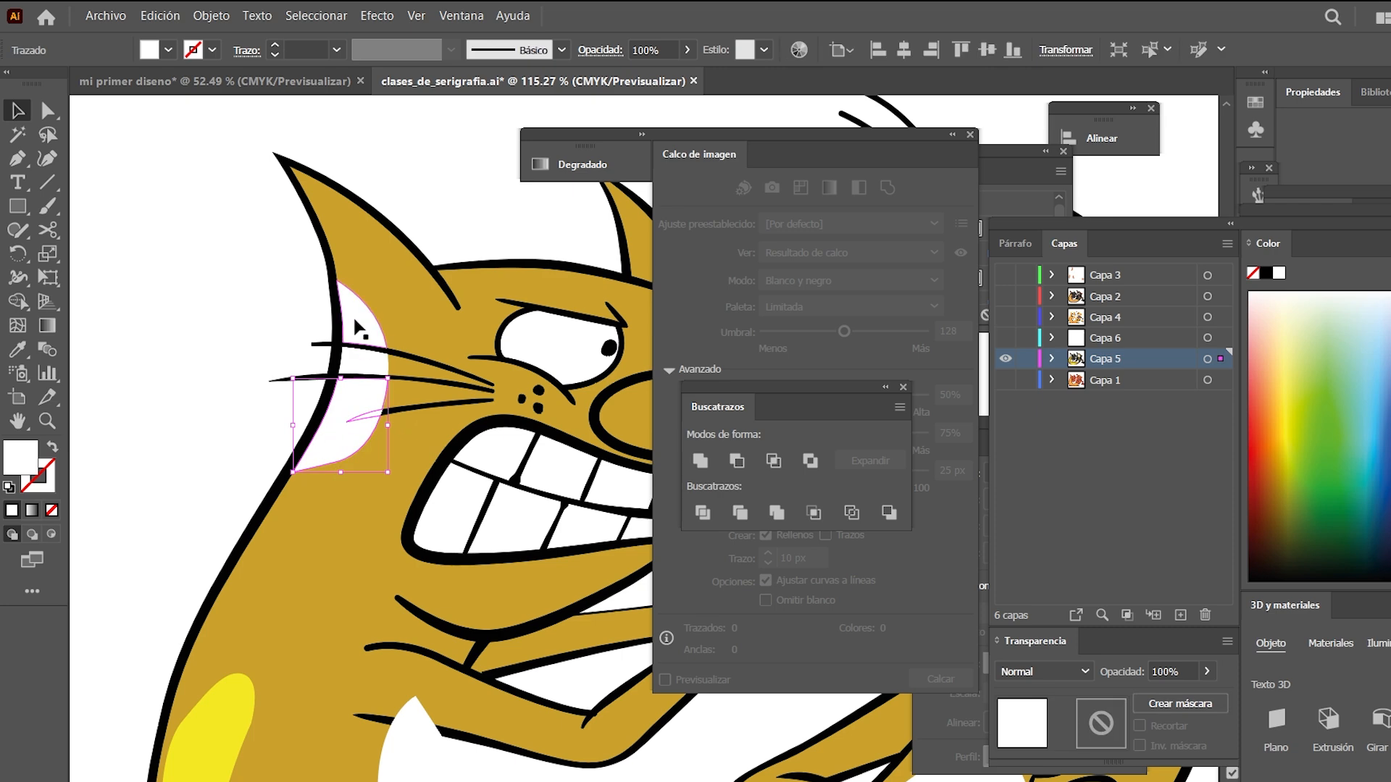
{"action": "left_click", "coordinate": [355, 381]}
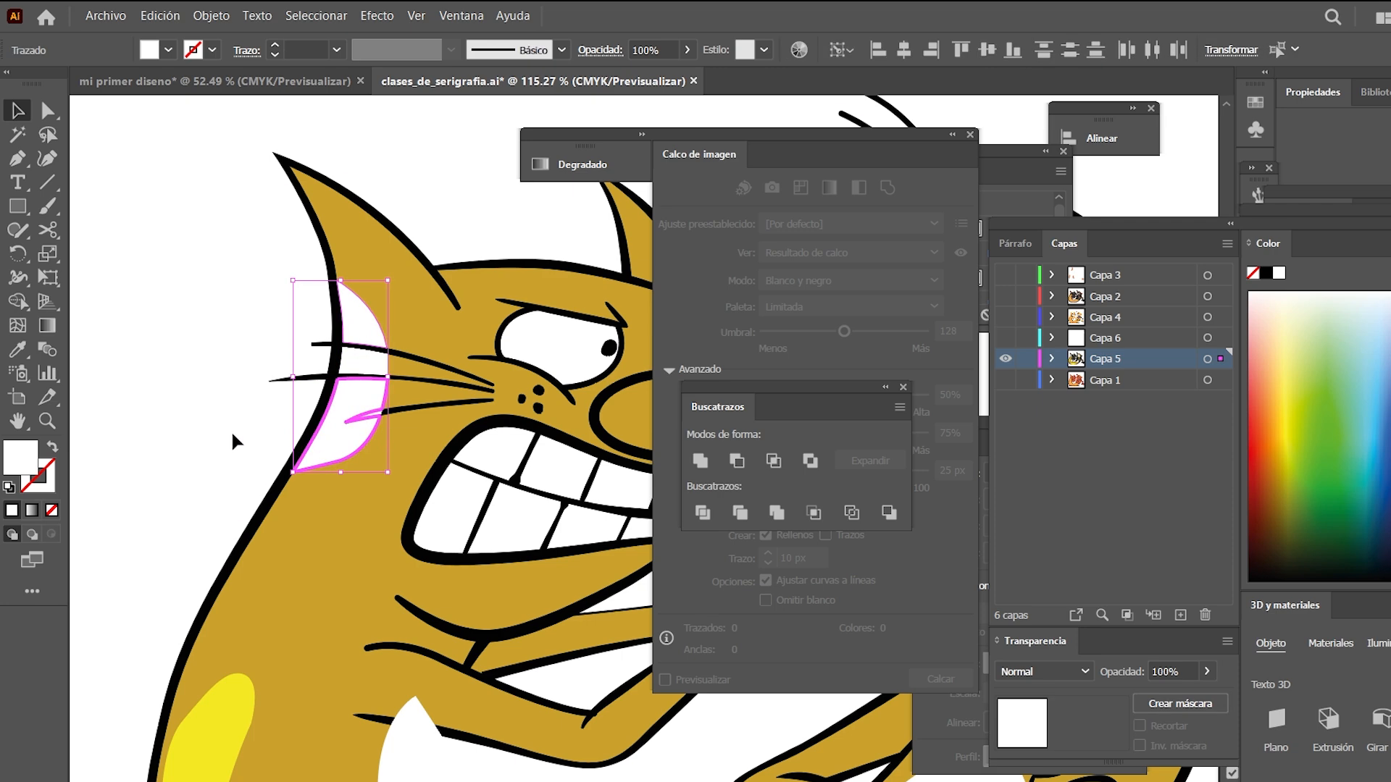
Separate the lowest whisker from the head patch's lower piece with Shape Builder and delete the leftover white sliver
{"action": "left_click", "coordinate": [444, 405]}
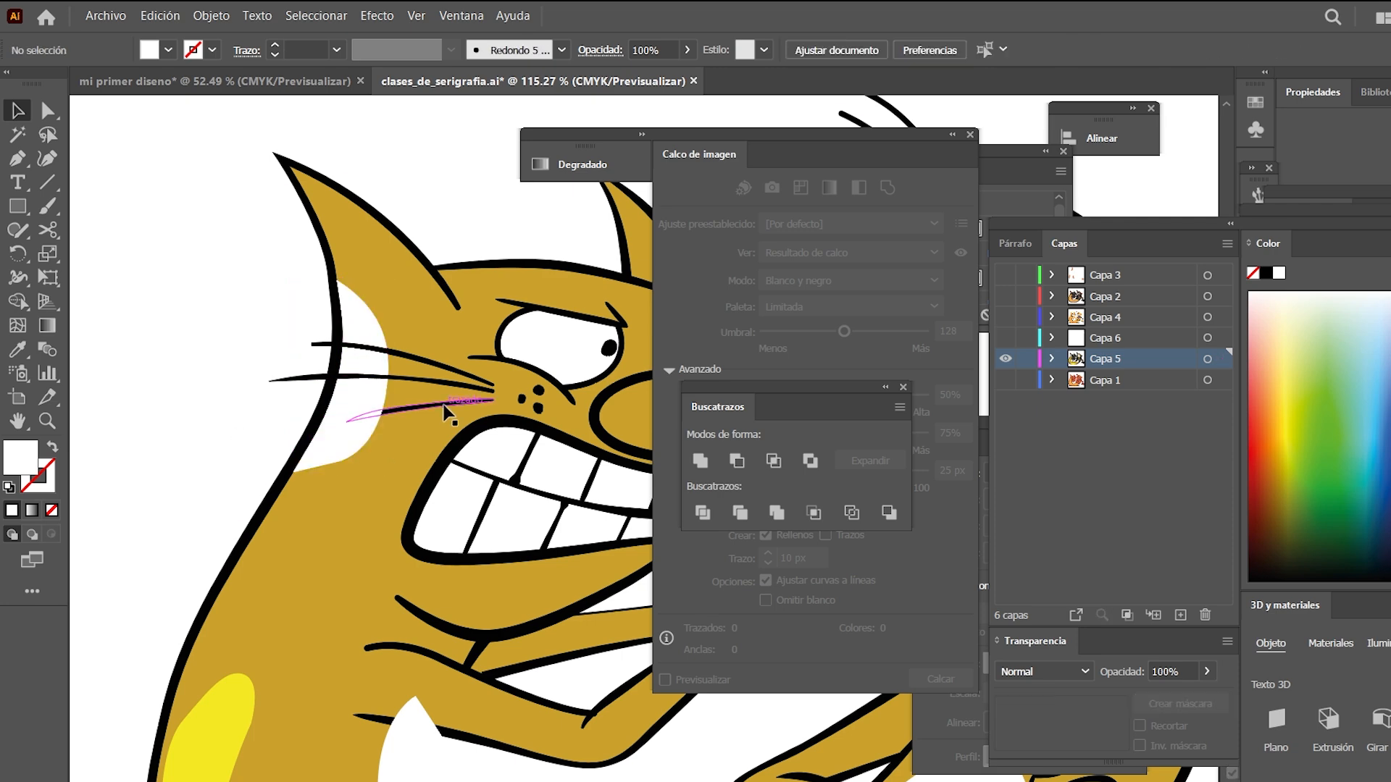
{"action": "left_click", "coordinate": [332, 443], "text": "shift"}
{"action": "key", "text": "shift+m"}
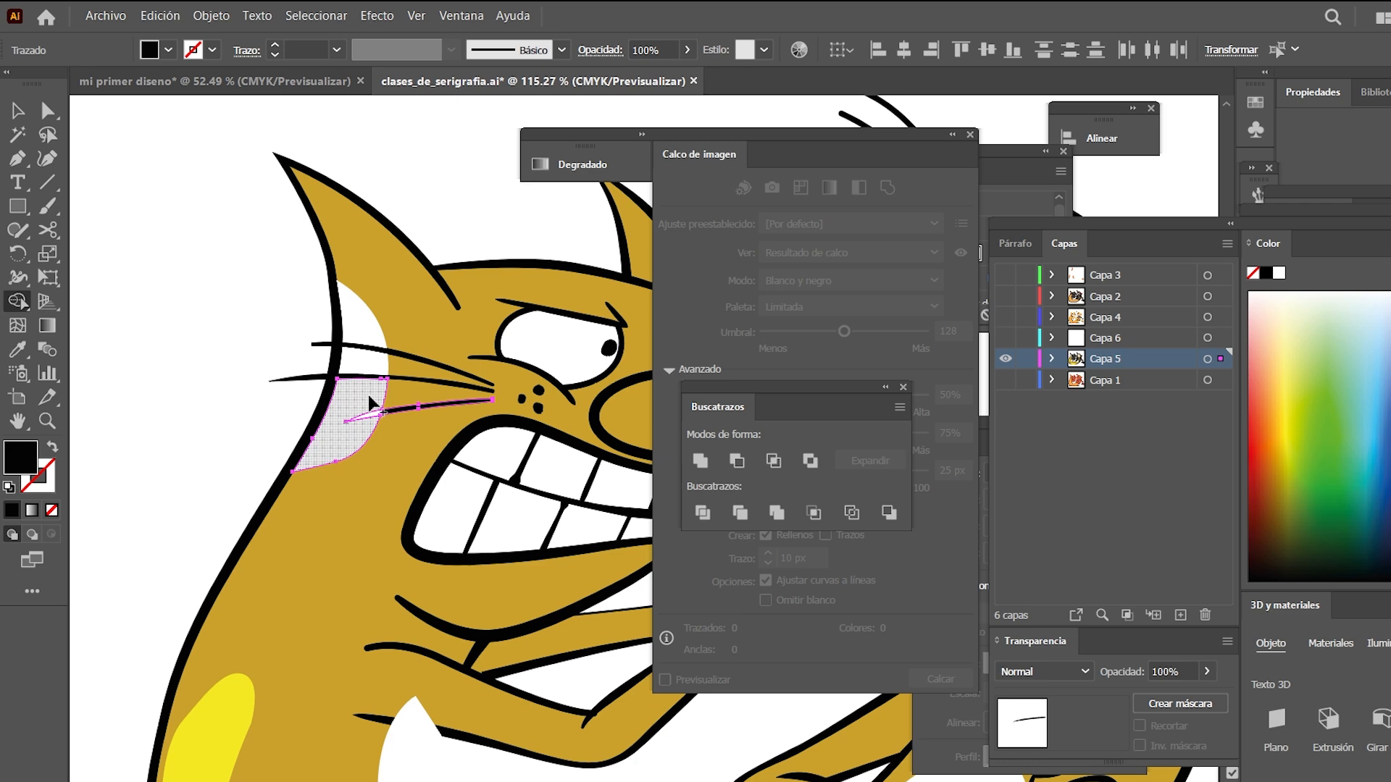
{"action": "left_click", "coordinate": [372, 418]}
{"action": "key", "text": "v"}
{"action": "left_click", "coordinate": [270, 404]}
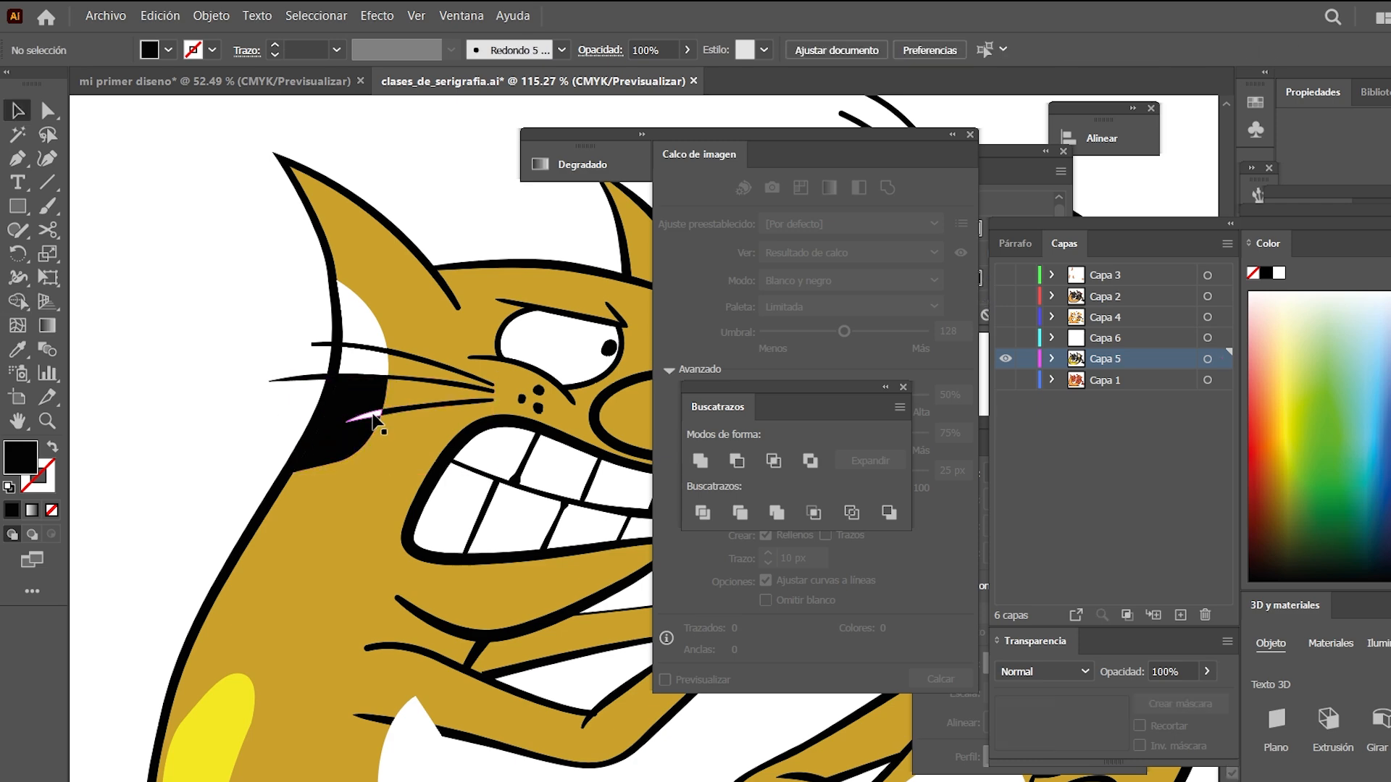
{"action": "left_click", "coordinate": [374, 418]}
{"action": "key", "text": "Delete"}
Fill the lower and upper pieces of the head patch with the yellow sampled from the back patch, and deselect
{"action": "left_click", "coordinate": [351, 450]}
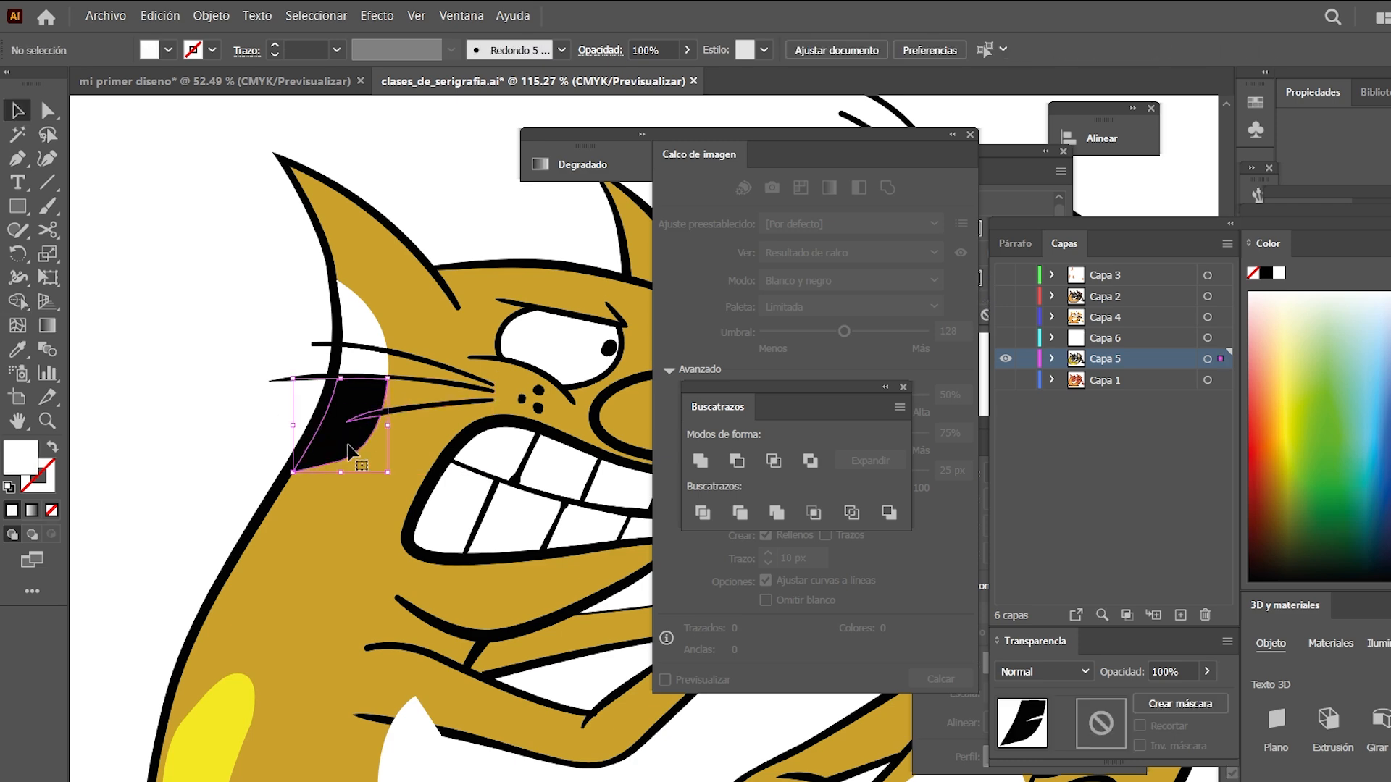
{"action": "key", "text": "i"}
{"action": "left_click", "coordinate": [246, 690]}
{"action": "key", "text": "v"}
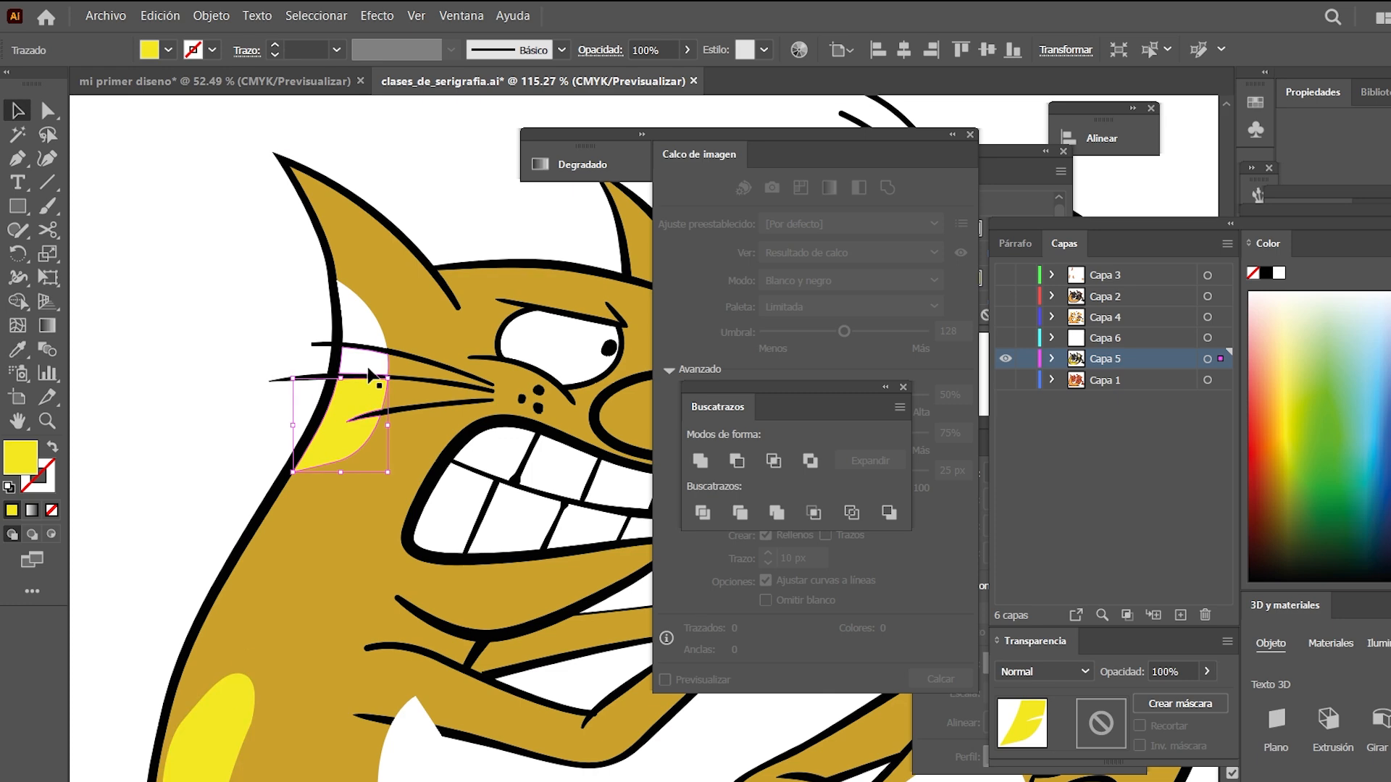
{"action": "left_click", "coordinate": [378, 362]}
{"action": "key", "text": "i"}
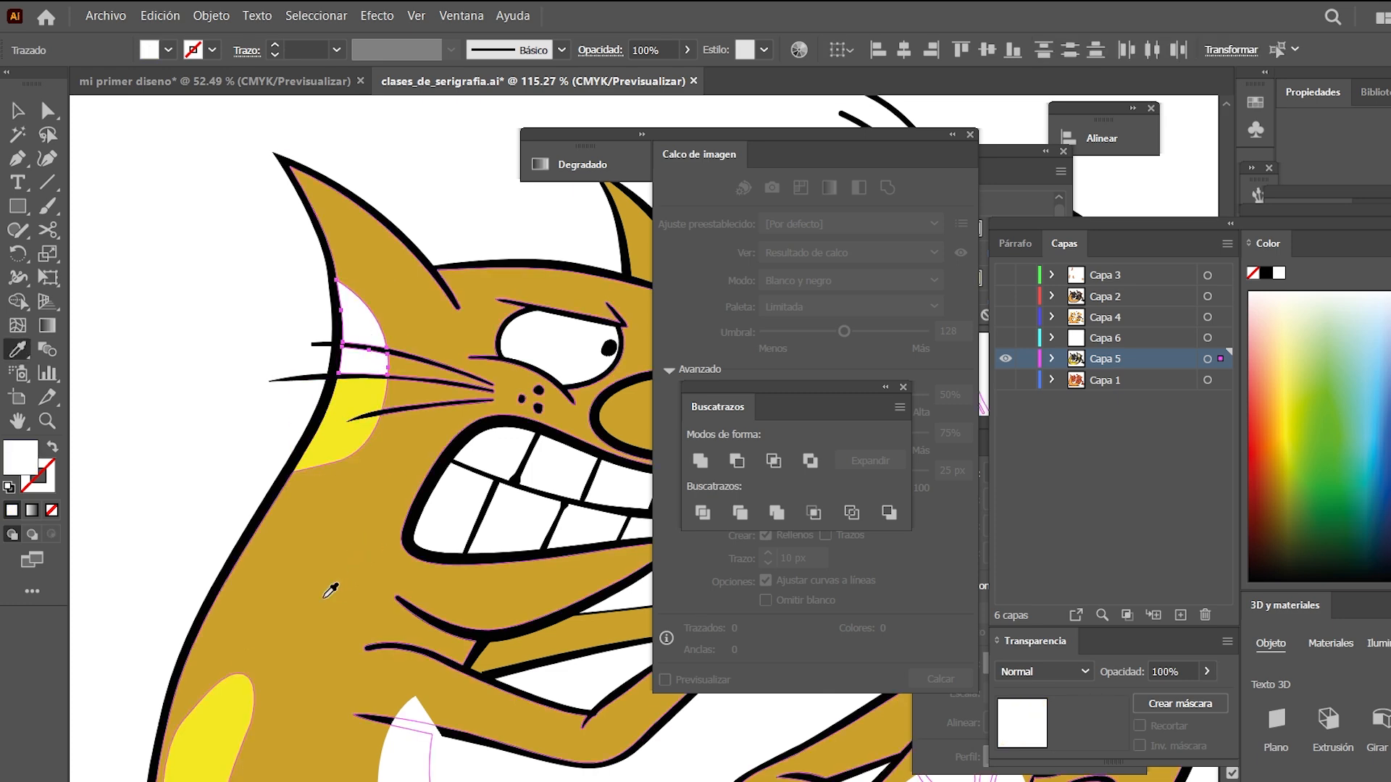
{"action": "left_click", "coordinate": [238, 731]}
{"action": "key", "text": "z"}
{"action": "left_click_drag", "start_coordinate": [445, 547], "coordinate": [259, 334]}
{"action": "left_click", "coordinate": [340, 387], "text": "alt"}
{"action": "key", "text": "v"}
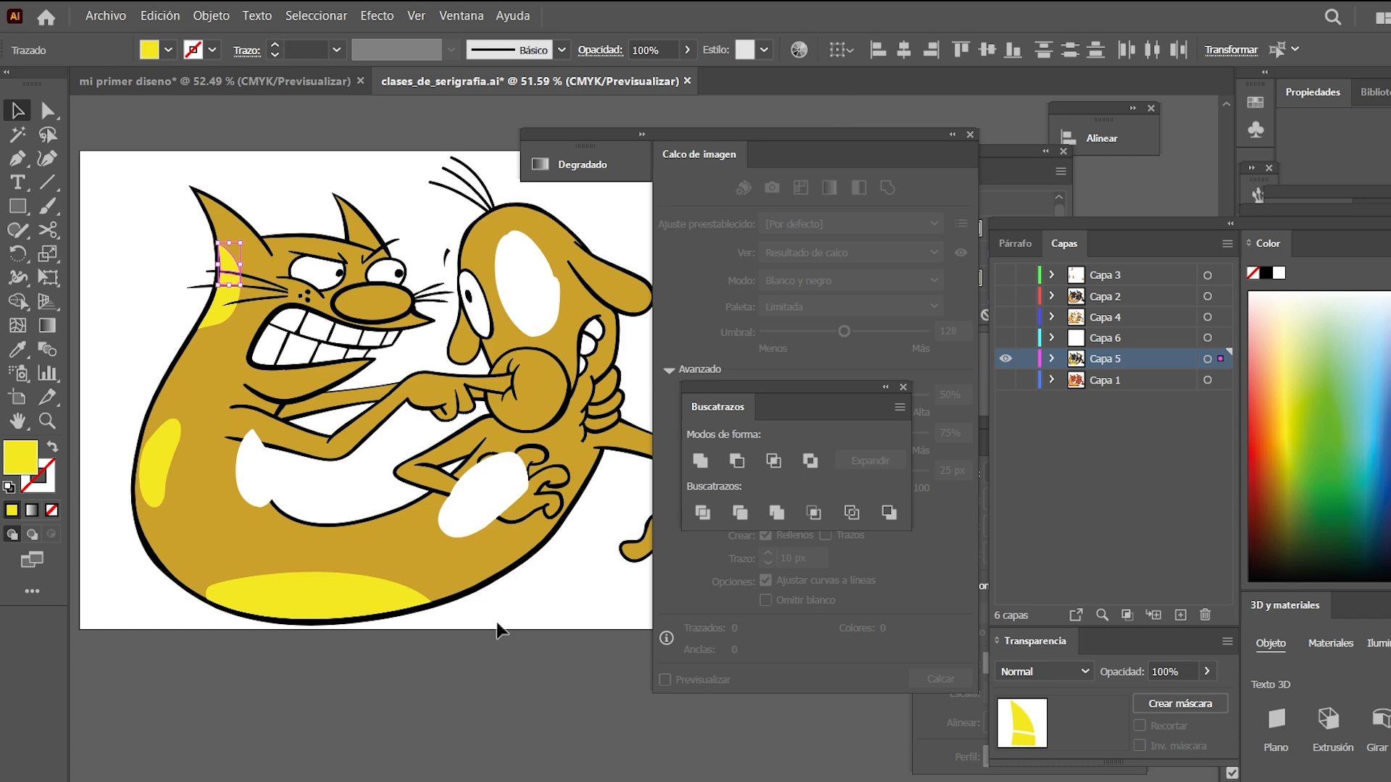
{"action": "left_click", "coordinate": [527, 696]}
Select all the artwork and split the patch behind the dog's raised hand into yellow pieces below the arm and between the fingers with Shape Builder
{"action": "key", "text": "z"}
{"action": "left_click_drag", "start_coordinate": [581, 478], "coordinate": [608, 482]}
{"action": "key", "text": "v"}
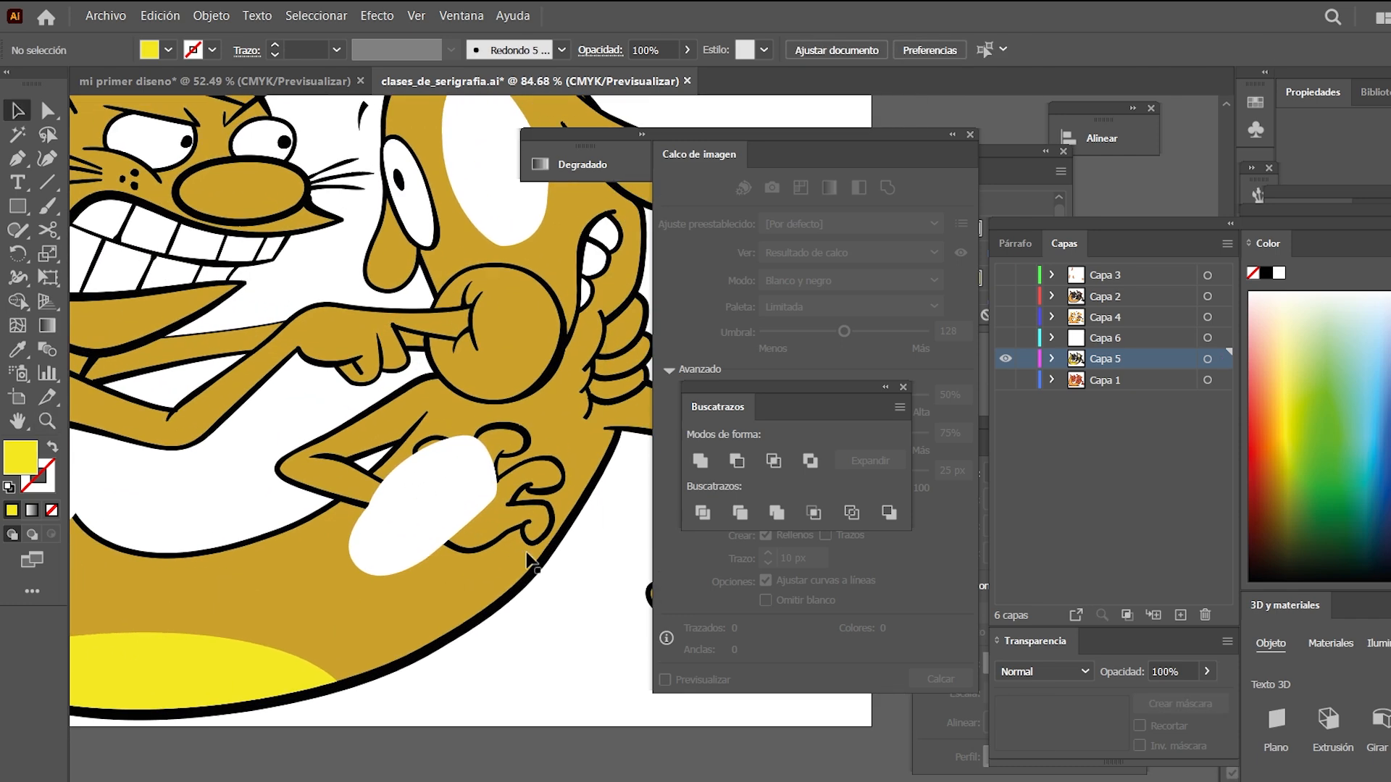
{"action": "key", "text": "ctrl+a"}
{"action": "key", "text": "z"}
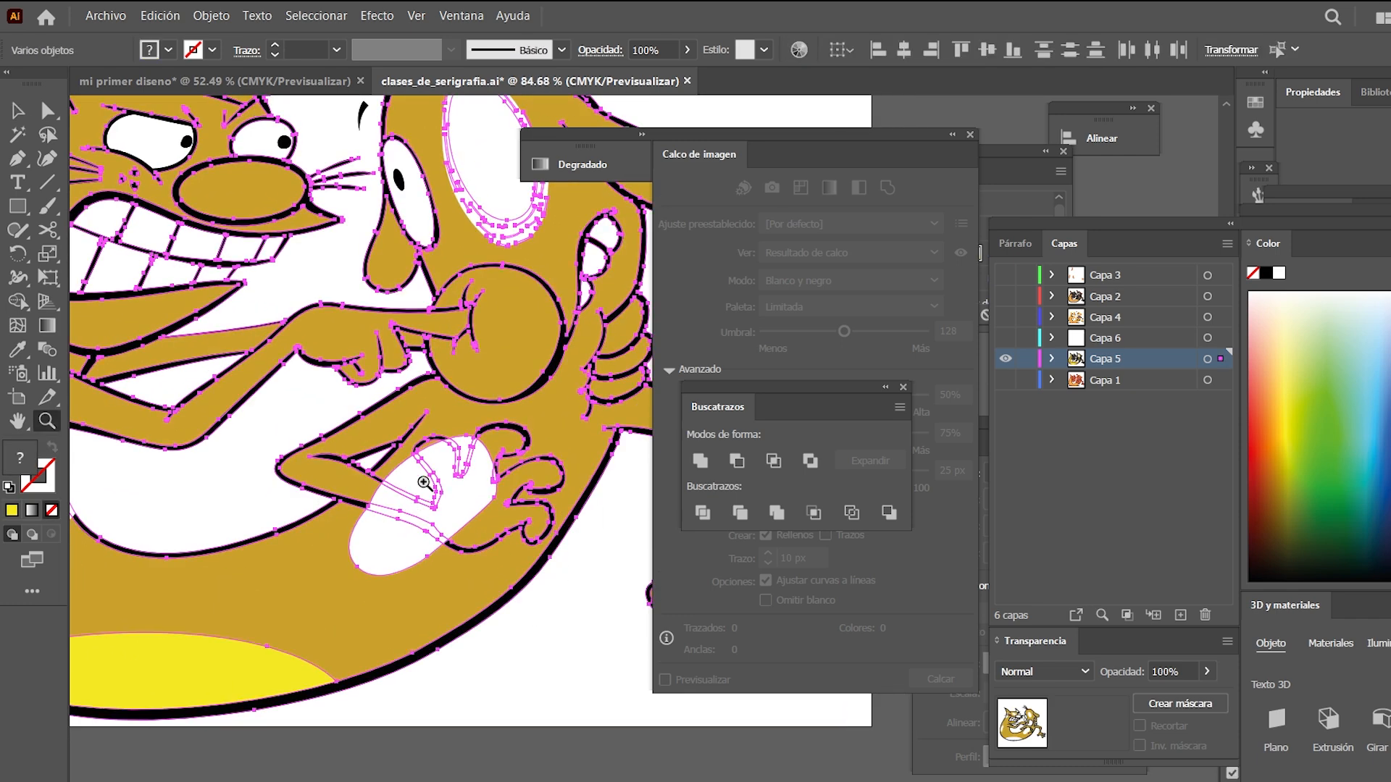
{"action": "left_click", "coordinate": [494, 512]}
{"action": "key", "text": "shift+m"}
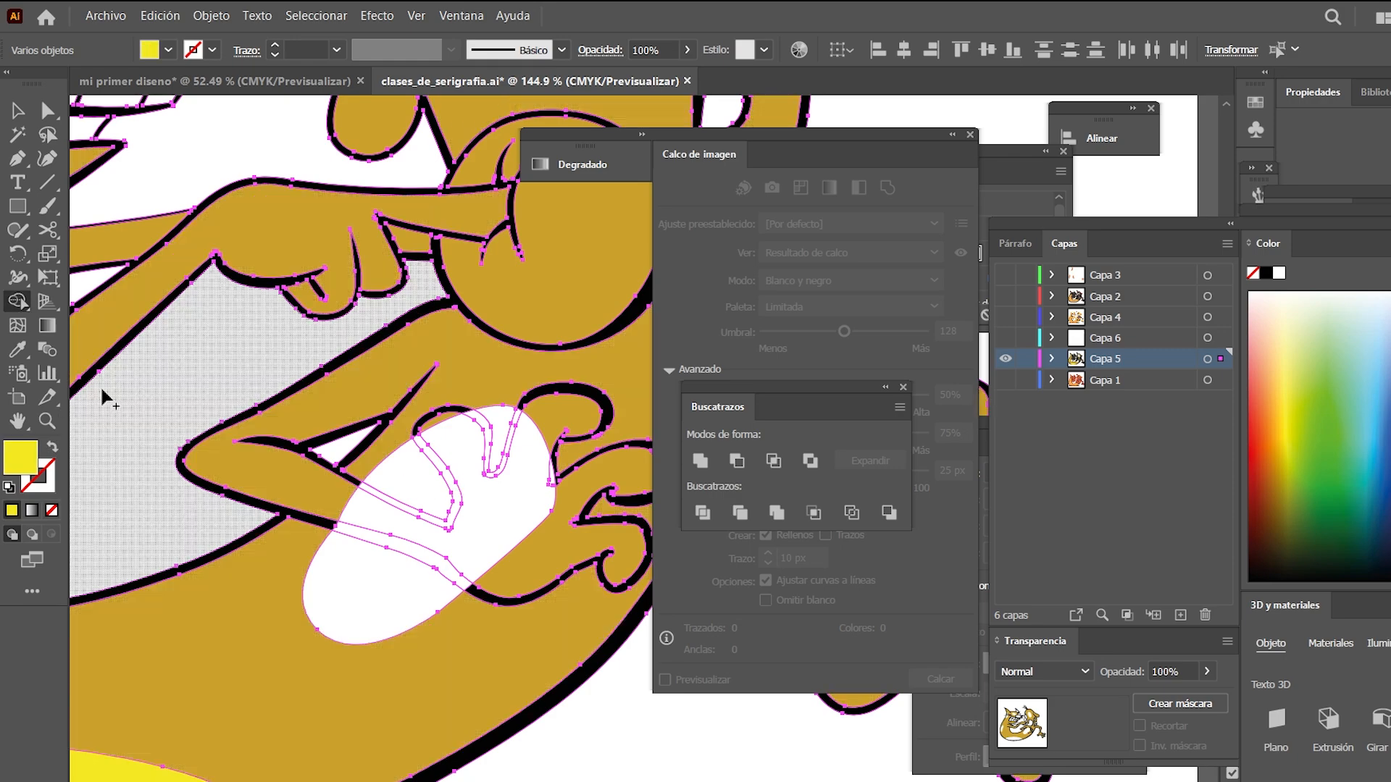
{"action": "left_click", "coordinate": [380, 581]}
{"action": "left_click", "coordinate": [415, 500]}
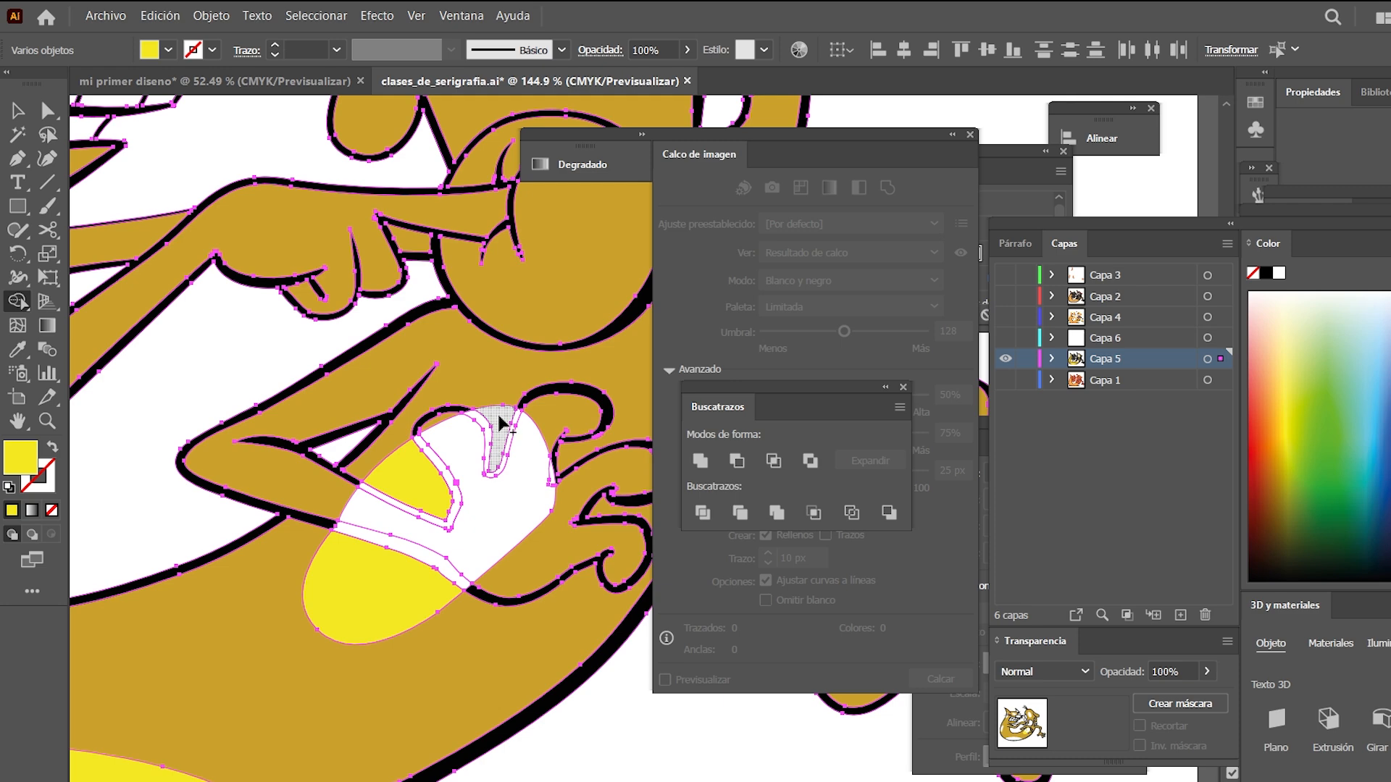
{"action": "left_click", "coordinate": [498, 438]}
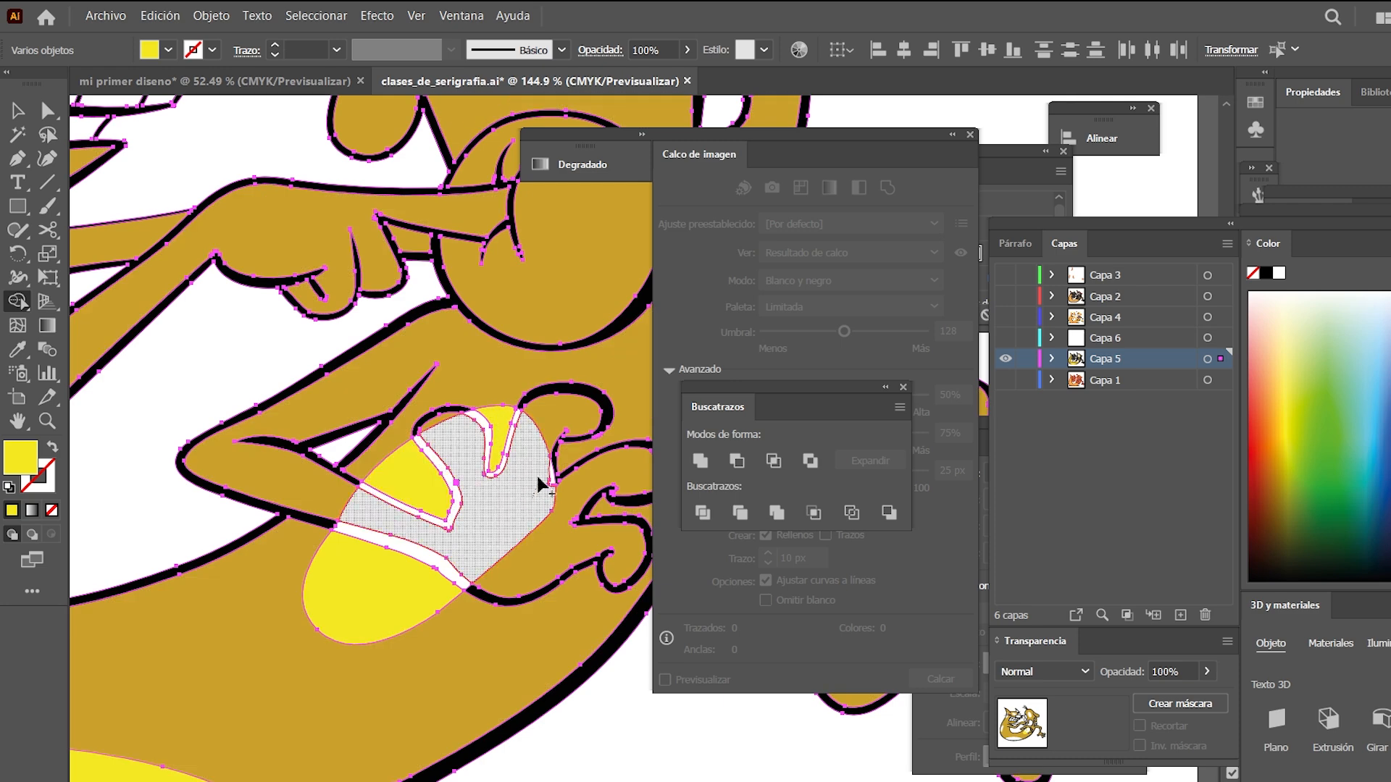
Undo a trial merge of the hand patch pieces and delete the leftover white part covering the dog's hand and arm
{"action": "mouse_move", "coordinate": [520, 441]}
{"action": "left_mouse_down"}
{"action": "mouse_move", "coordinate": [434, 455]}
{"action": "mouse_move", "coordinate": [436, 504]}
{"action": "mouse_move", "coordinate": [392, 579]}
{"action": "left_mouse_up"}
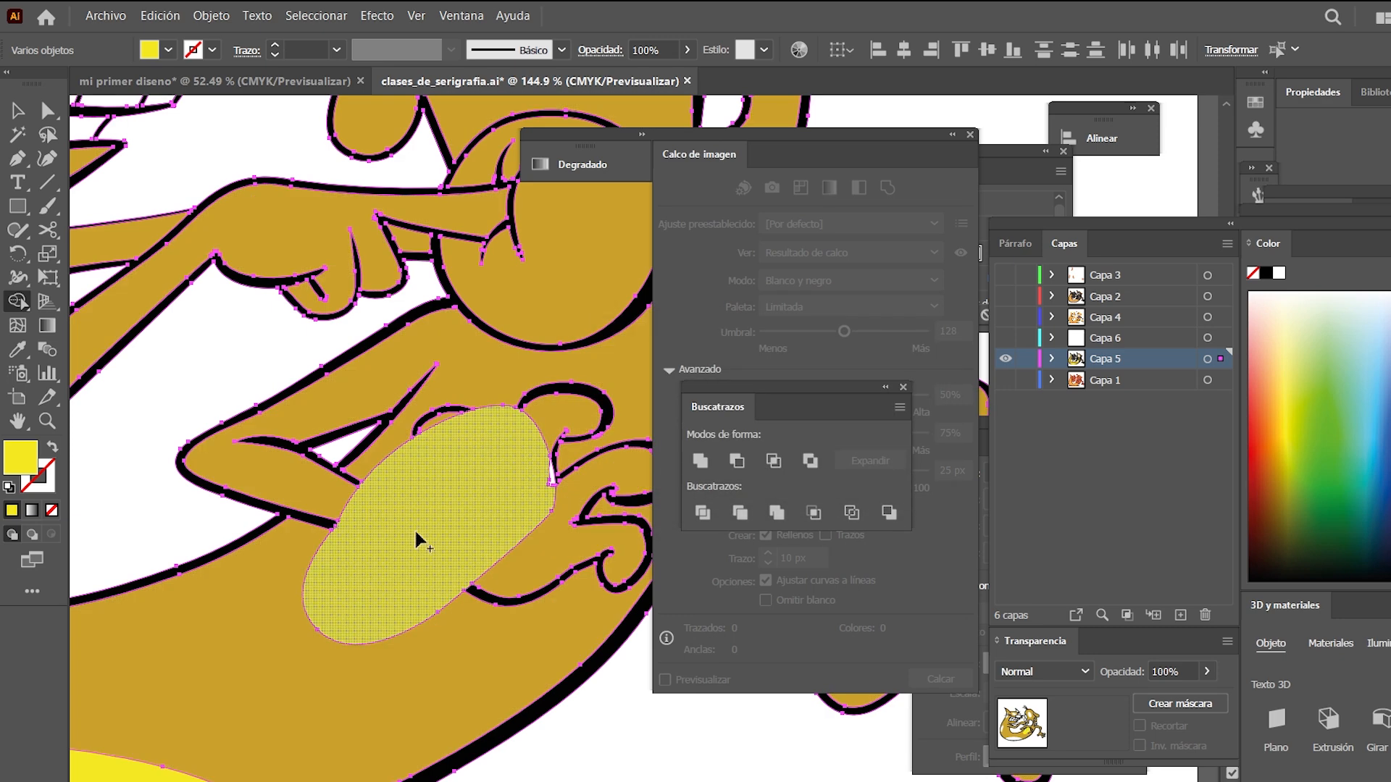
{"action": "key", "text": "ctrl+z"}
{"action": "key", "text": "v"}
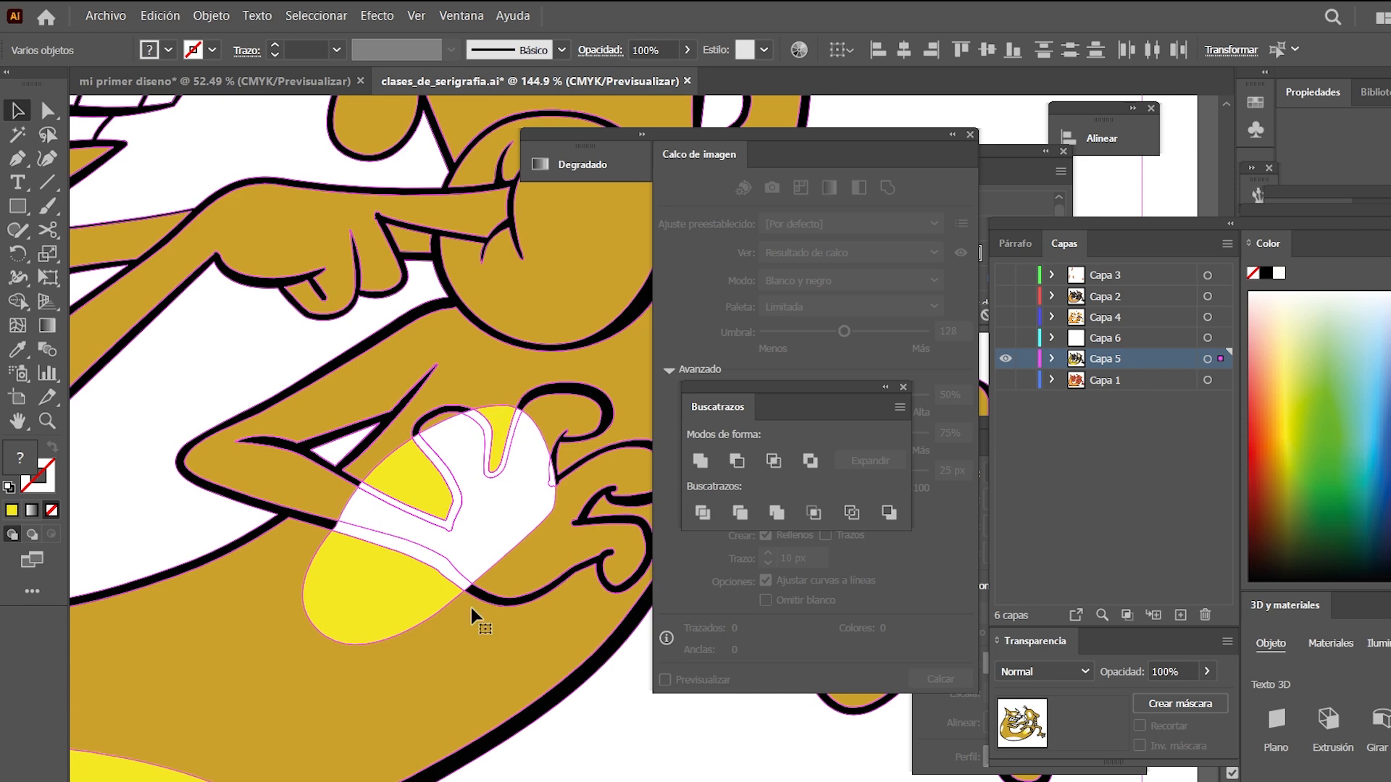
{"action": "left_click", "coordinate": [615, 750]}
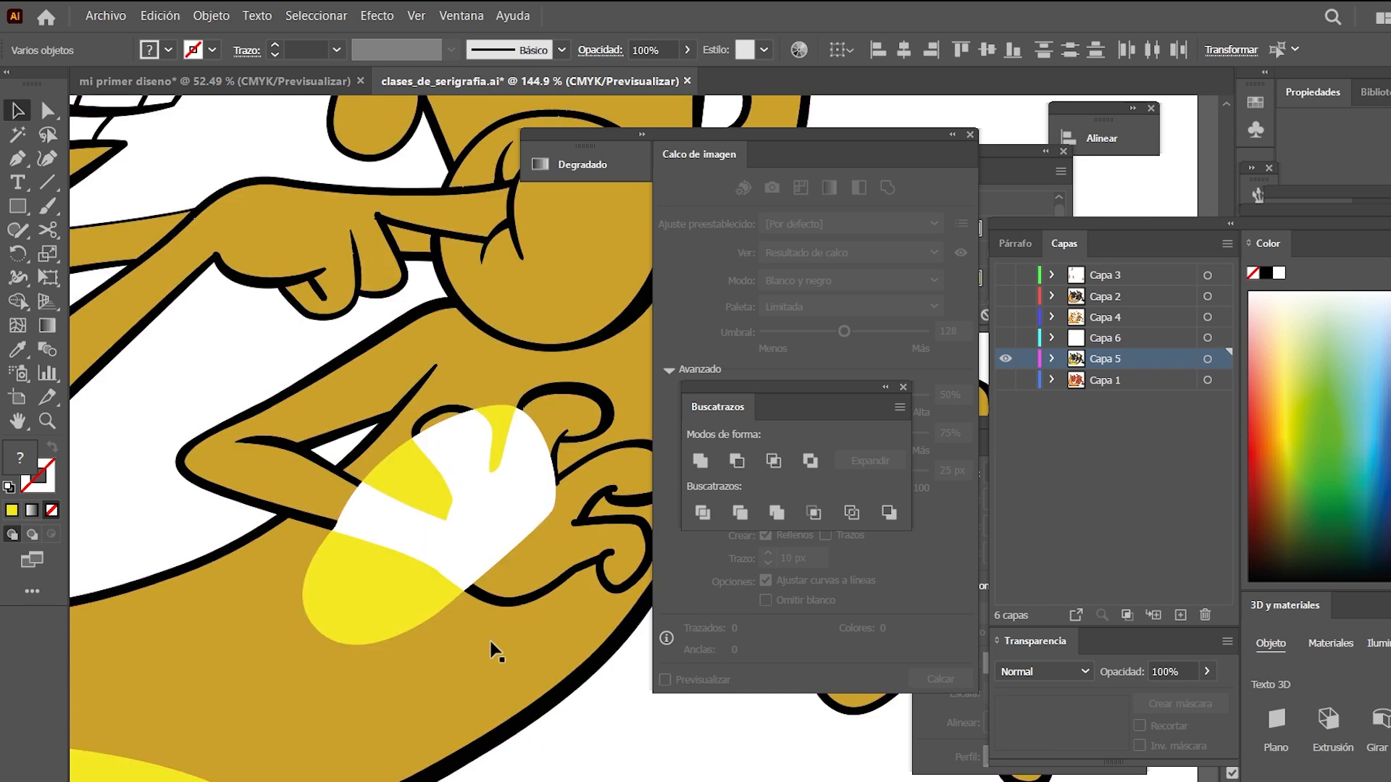
{"action": "left_click", "coordinate": [466, 546]}
{"action": "key", "text": "Delete"}
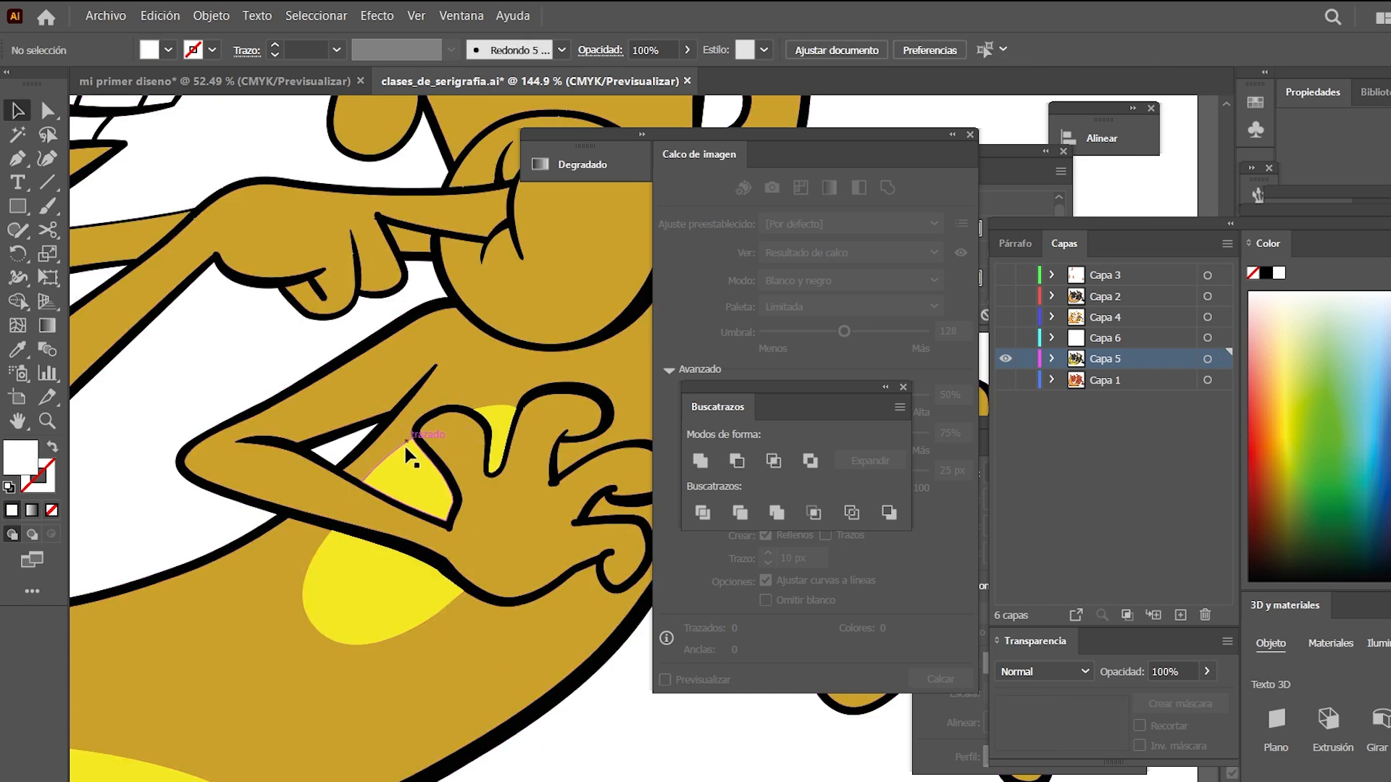
Shift the body fill aside to check the cut around the hand patch, and undo the move
{"action": "left_click", "coordinate": [403, 611]}
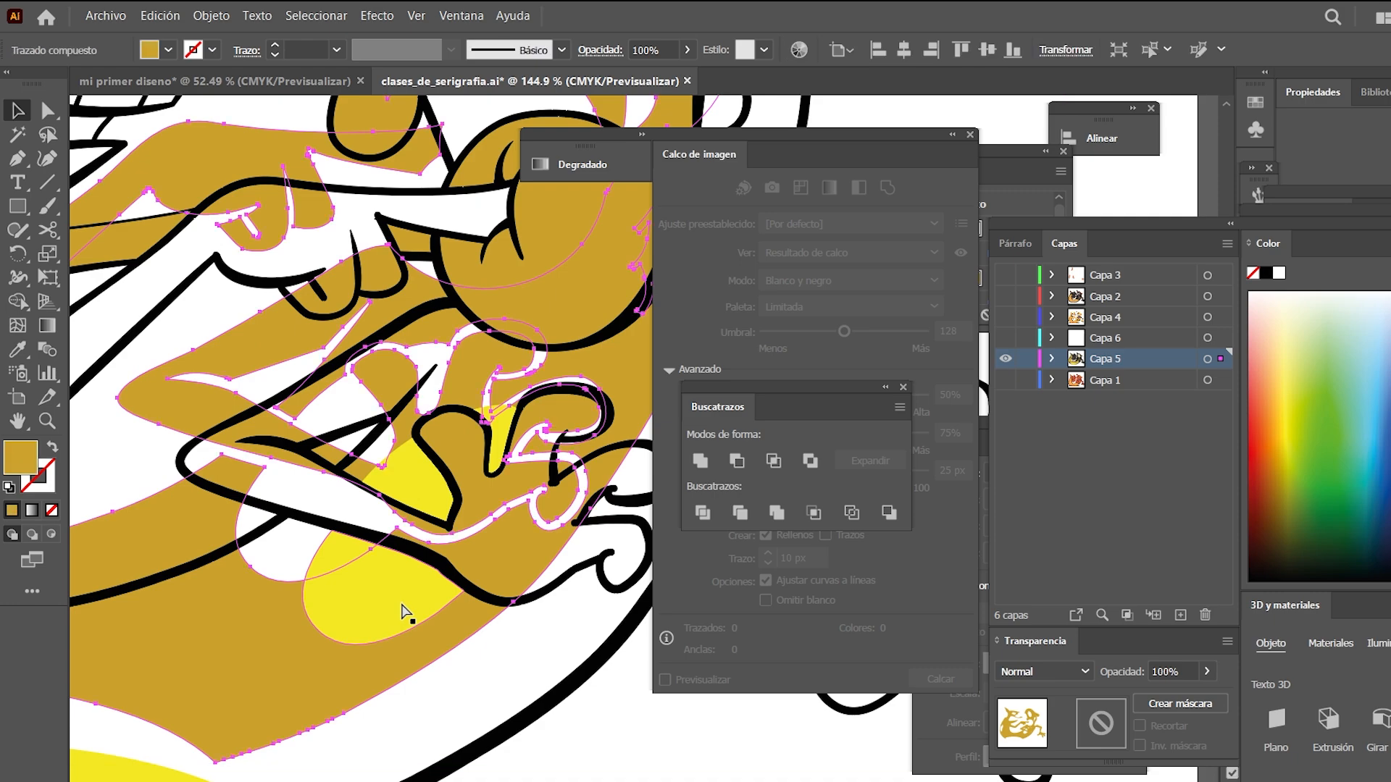
{"action": "left_click_drag", "start_coordinate": [559, 572], "coordinate": [307, 560]}
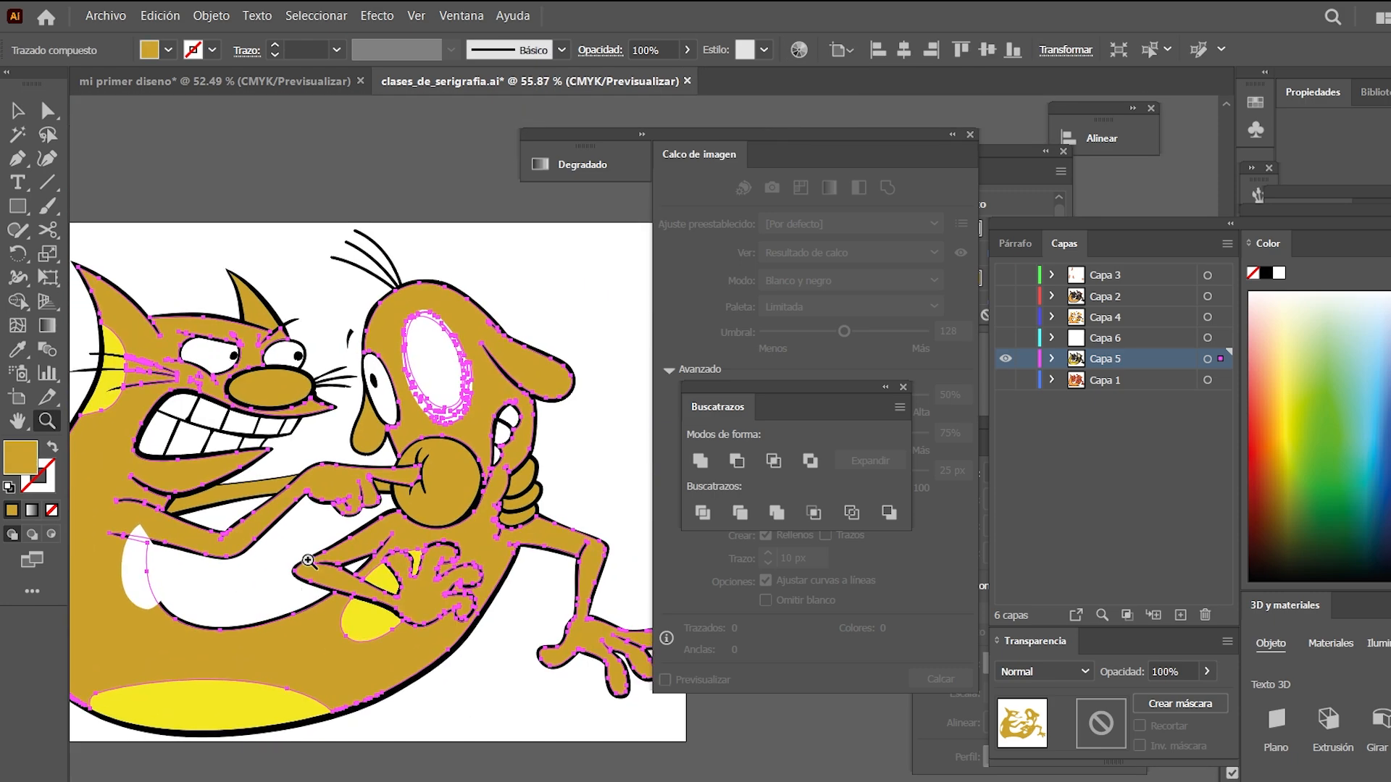
{"action": "left_click_drag", "start_coordinate": [361, 363], "coordinate": [374, 367]}
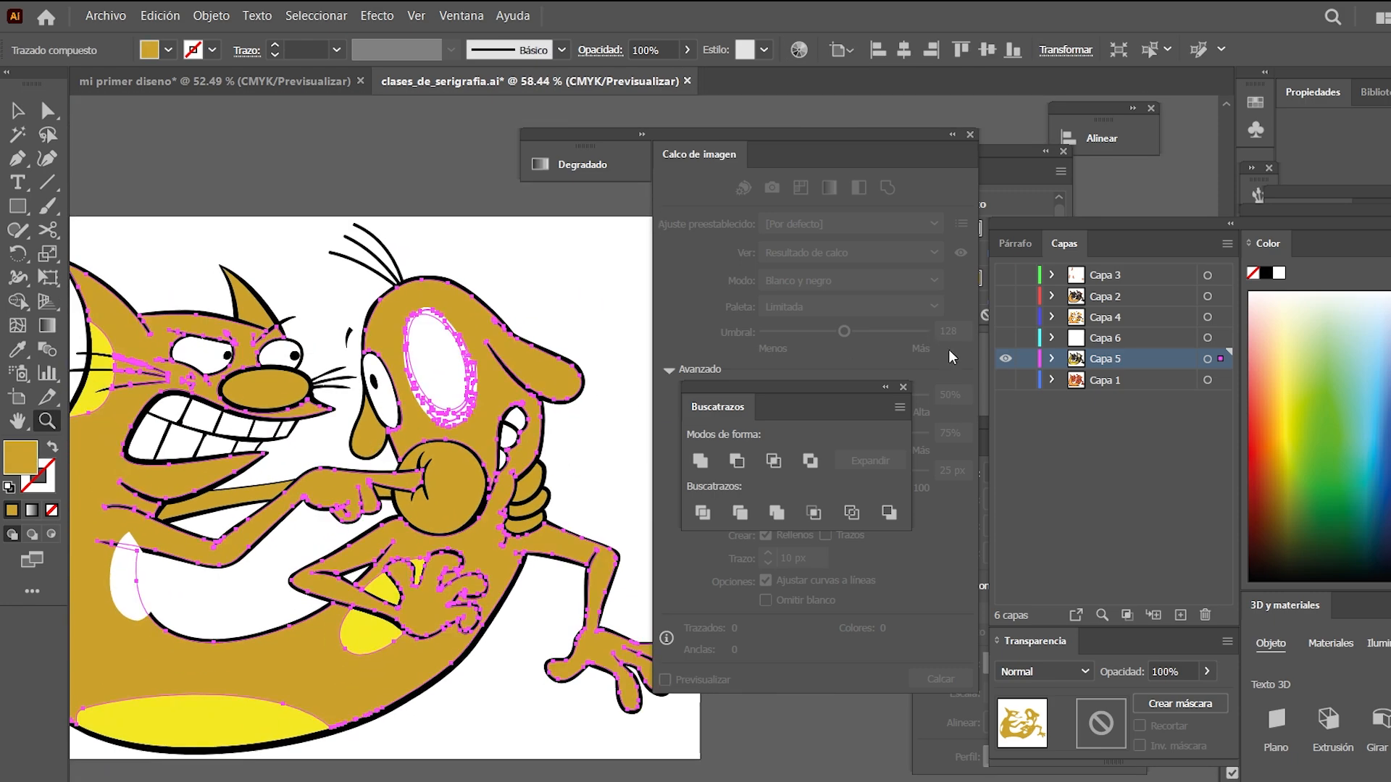
Hide Capa 5, compare with the artwork on Capa 4, and leave only Capa 2 showing
{"action": "left_click", "coordinate": [1006, 359]}
{"action": "left_click", "coordinate": [1005, 317]}
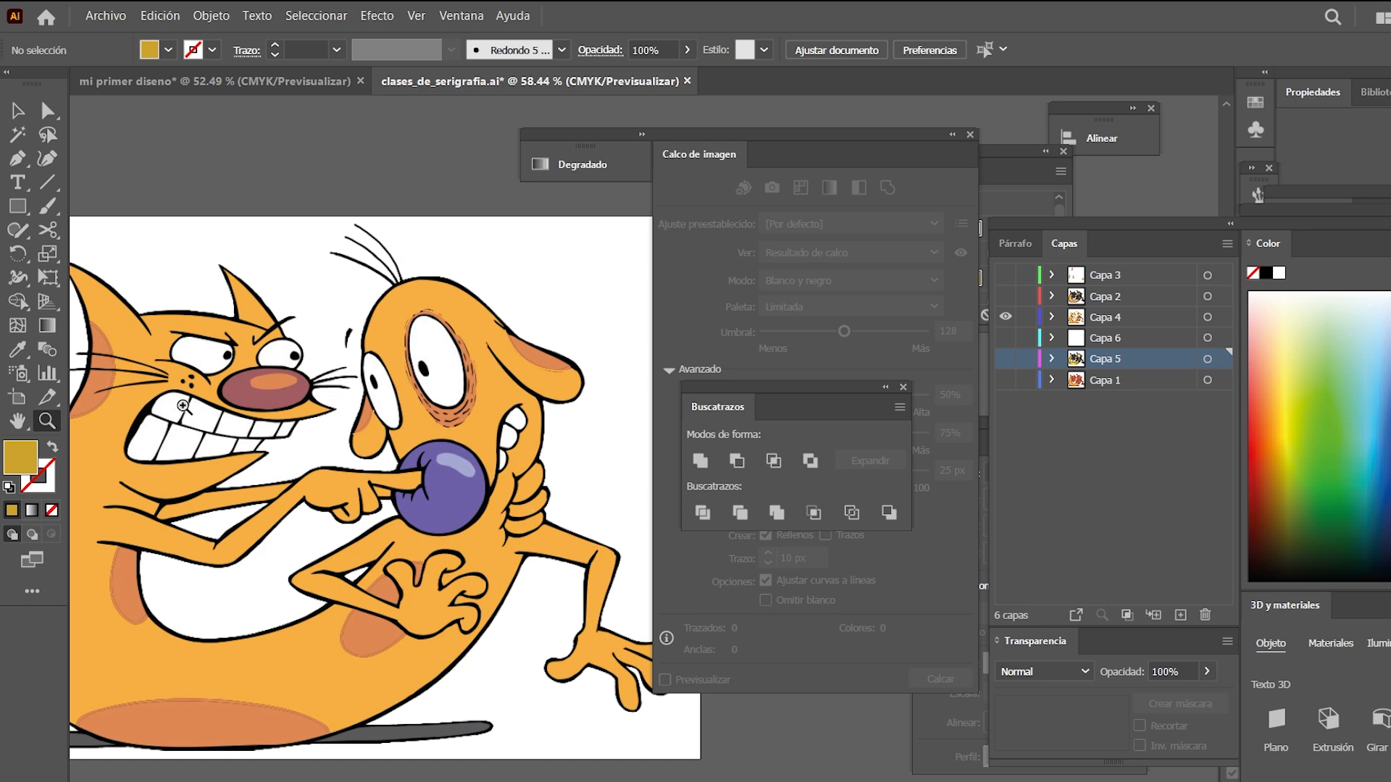
{"action": "left_click_drag", "start_coordinate": [213, 391], "coordinate": [263, 423]}
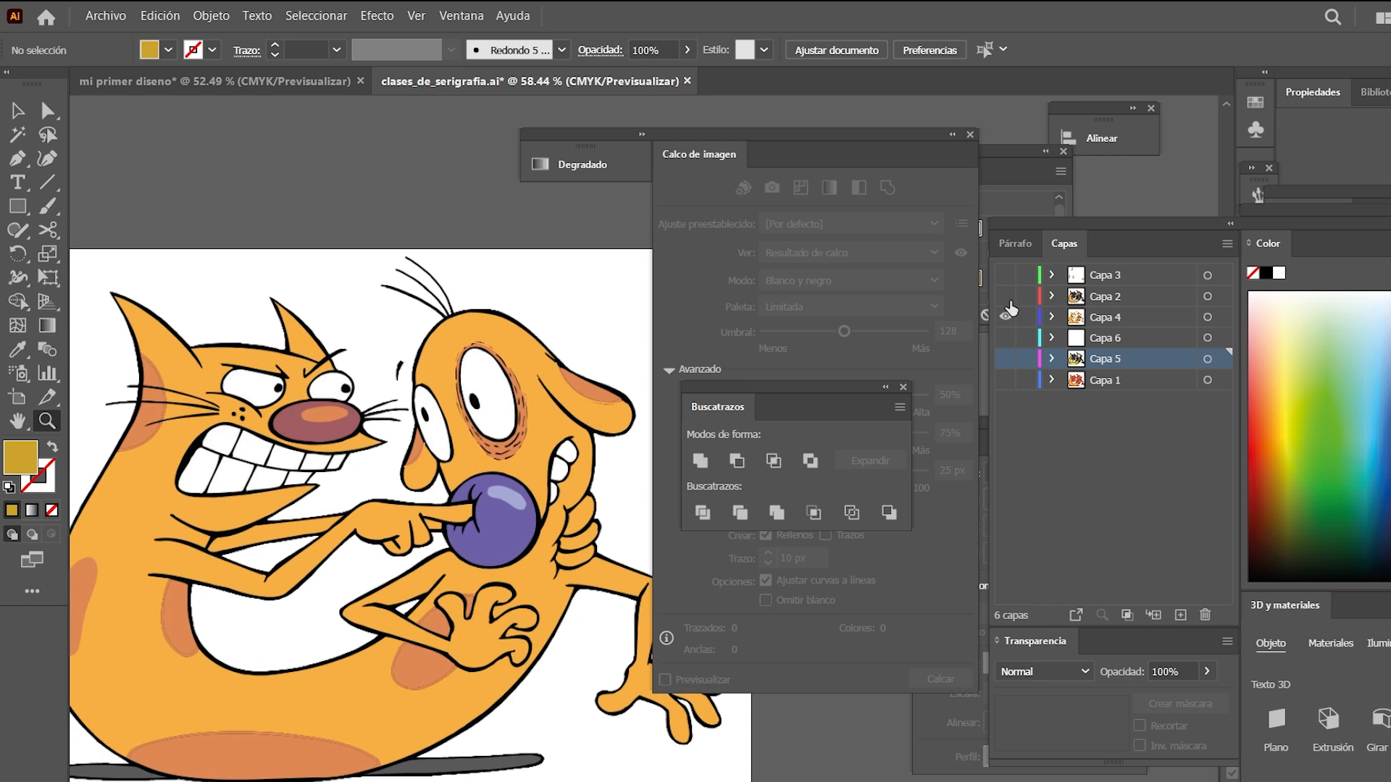
{"action": "left_click", "coordinate": [1005, 295]}
{"action": "left_click", "coordinate": [1006, 316]}
{"action": "left_click_drag", "start_coordinate": [329, 464], "coordinate": [428, 479]}
{"action": "left_click_drag", "start_coordinate": [470, 412], "coordinate": [421, 413]}
{"action": "key", "text": "v"}
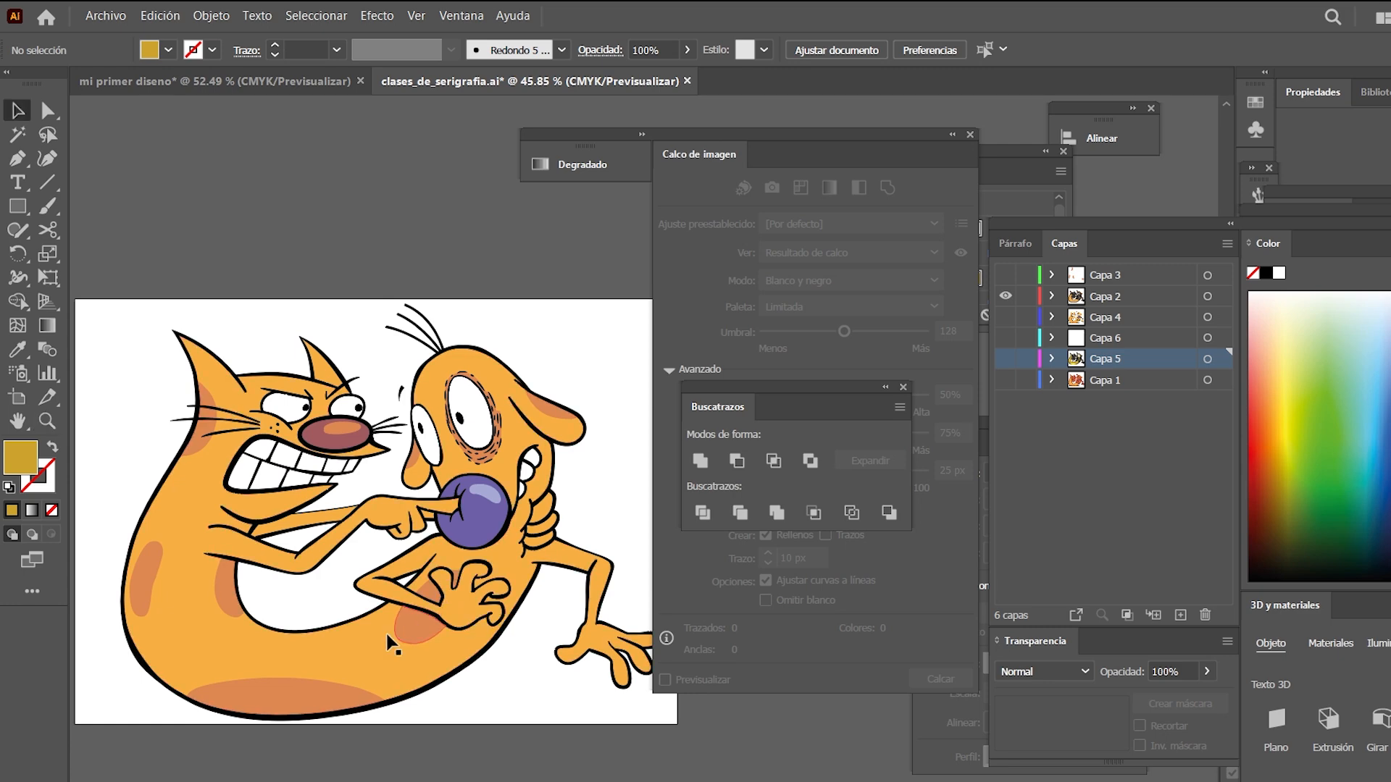
Move the body fill, the dog's purple nose and the cat's nose aside one at a time to check their separation, undoing each move, and deselect
{"action": "left_click", "coordinate": [366, 645]}
{"action": "left_click_drag", "start_coordinate": [366, 645], "coordinate": [323, 564]}
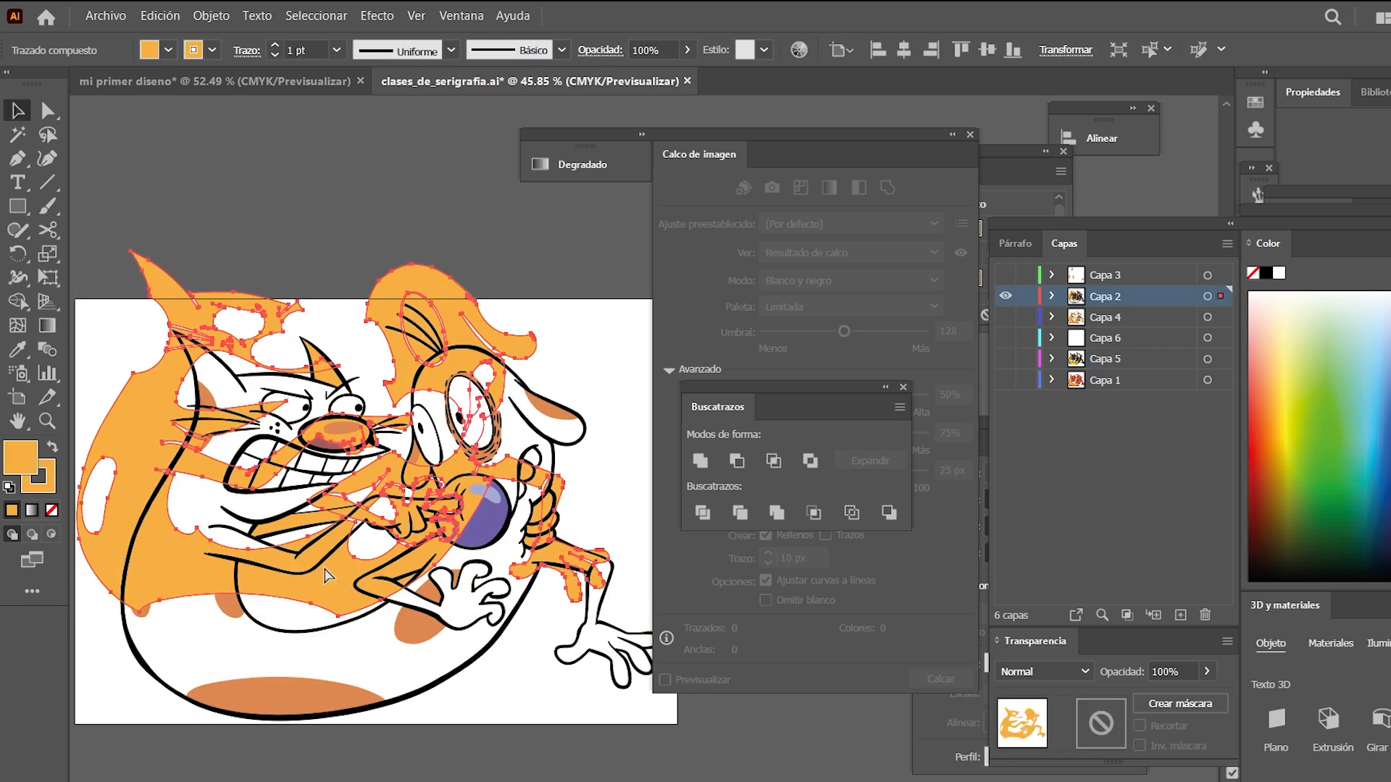
{"action": "key", "text": "ctrl+z"}
{"action": "left_click_drag", "start_coordinate": [478, 524], "coordinate": [508, 578]}
{"action": "key", "text": "ctrl+z"}
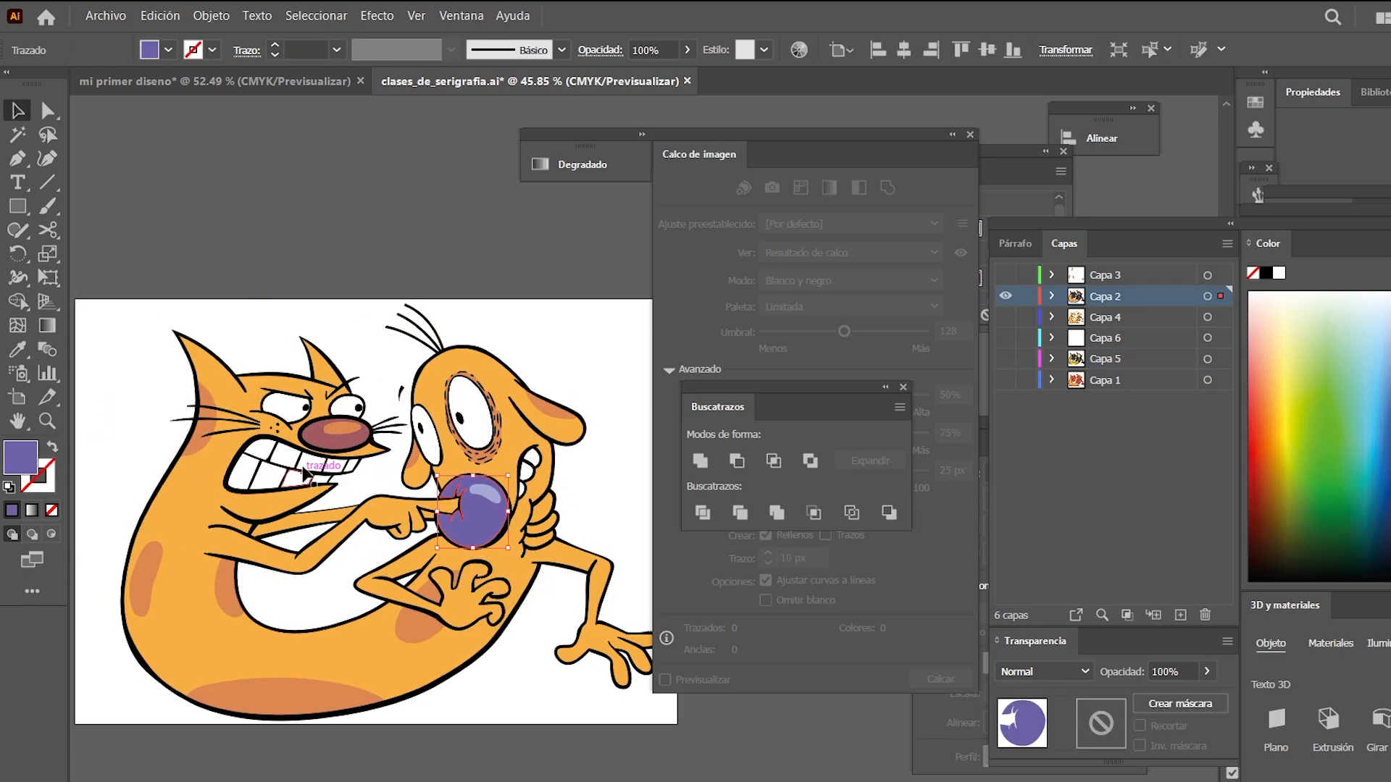
{"action": "left_click_drag", "start_coordinate": [323, 447], "coordinate": [291, 501]}
{"action": "key", "text": "ctrl+z"}
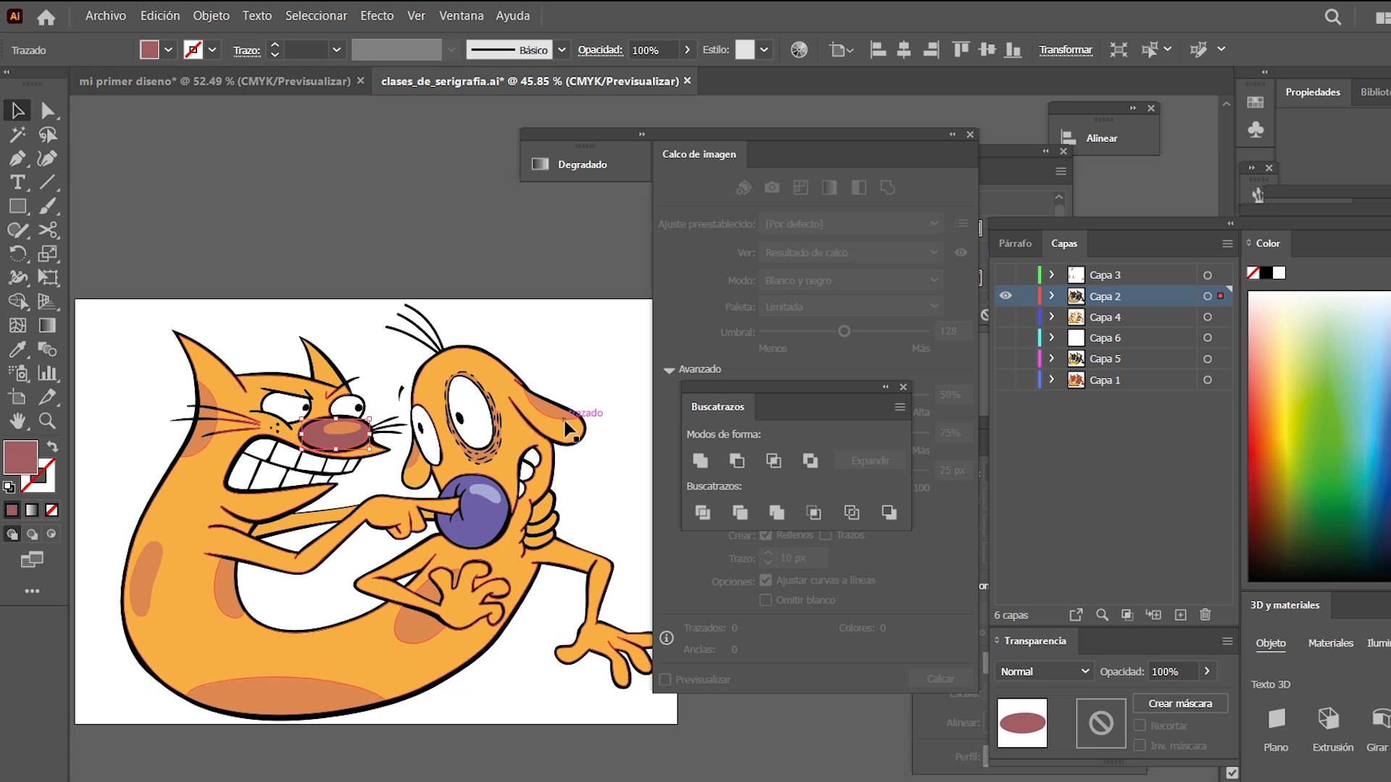
{"action": "left_click_drag", "start_coordinate": [586, 450], "coordinate": [553, 419]}
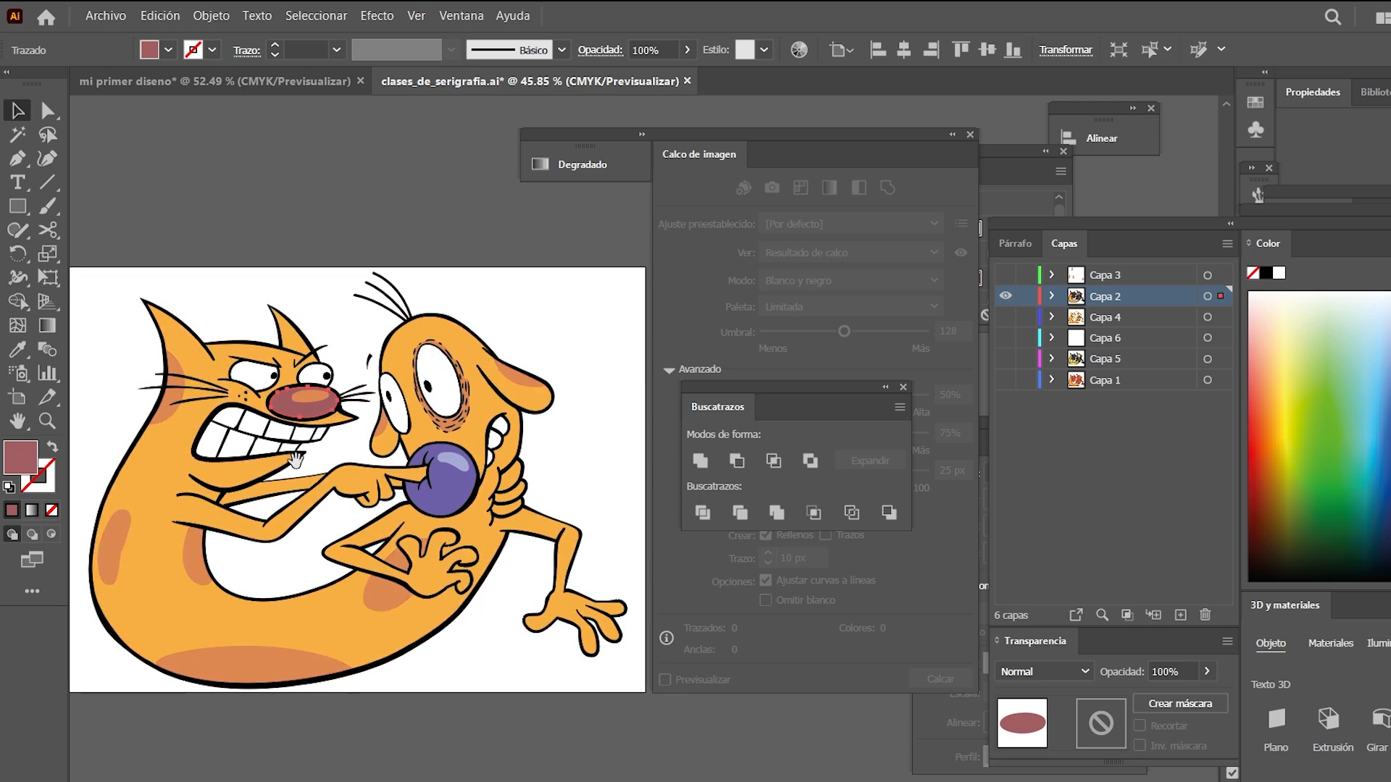
{"action": "left_click_drag", "start_coordinate": [302, 460], "coordinate": [328, 451]}
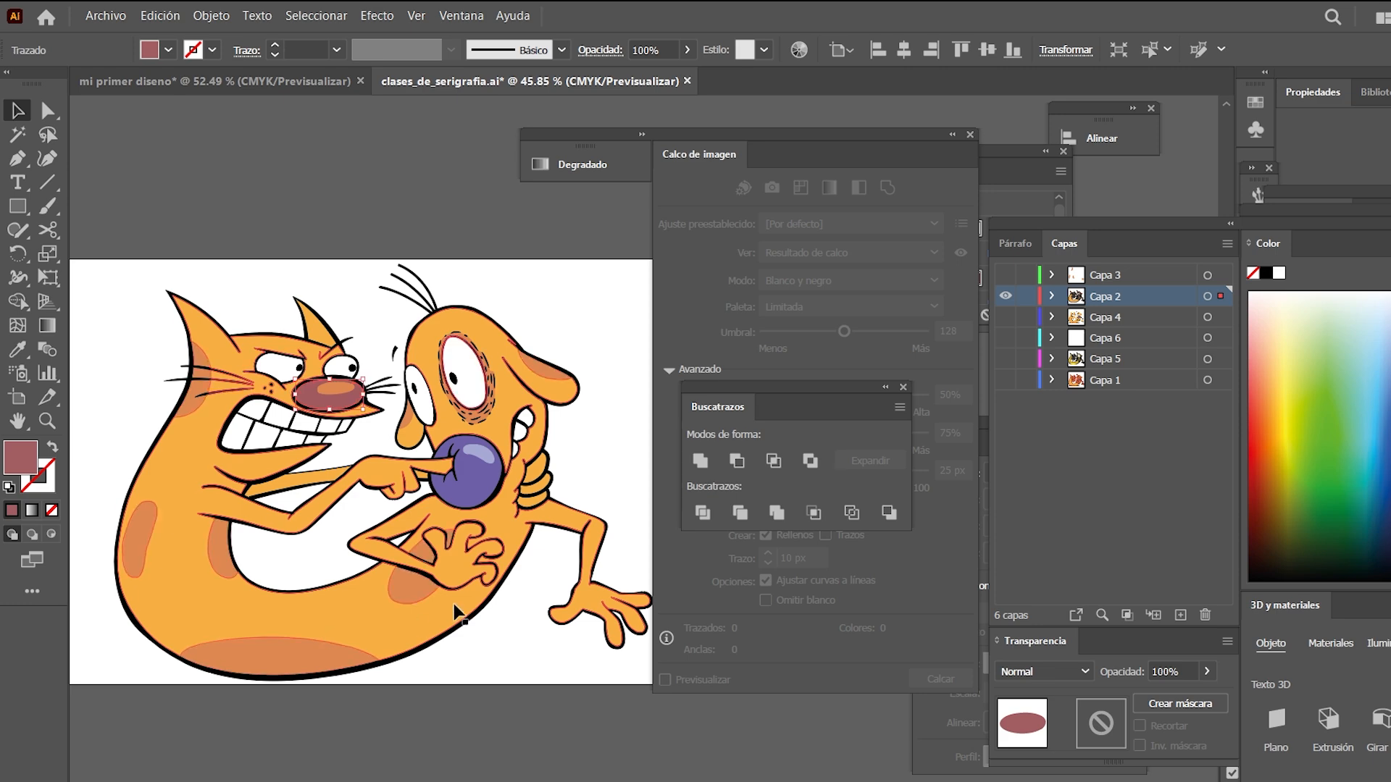
{"action": "left_click", "coordinate": [516, 285]}
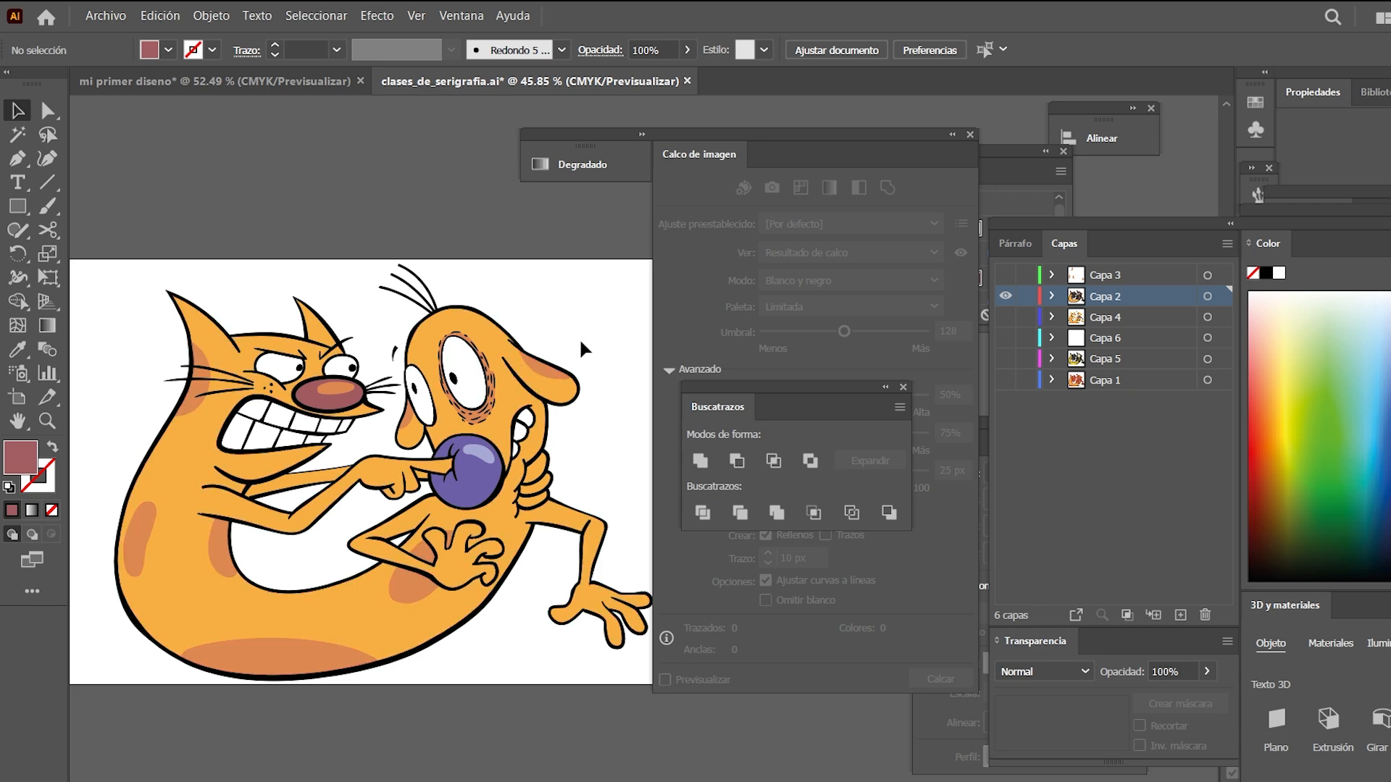
{"action": "left_click_drag", "start_coordinate": [580, 337], "coordinate": [572, 343]}
{"action": "left_click_drag", "start_coordinate": [339, 441], "coordinate": [408, 408]}
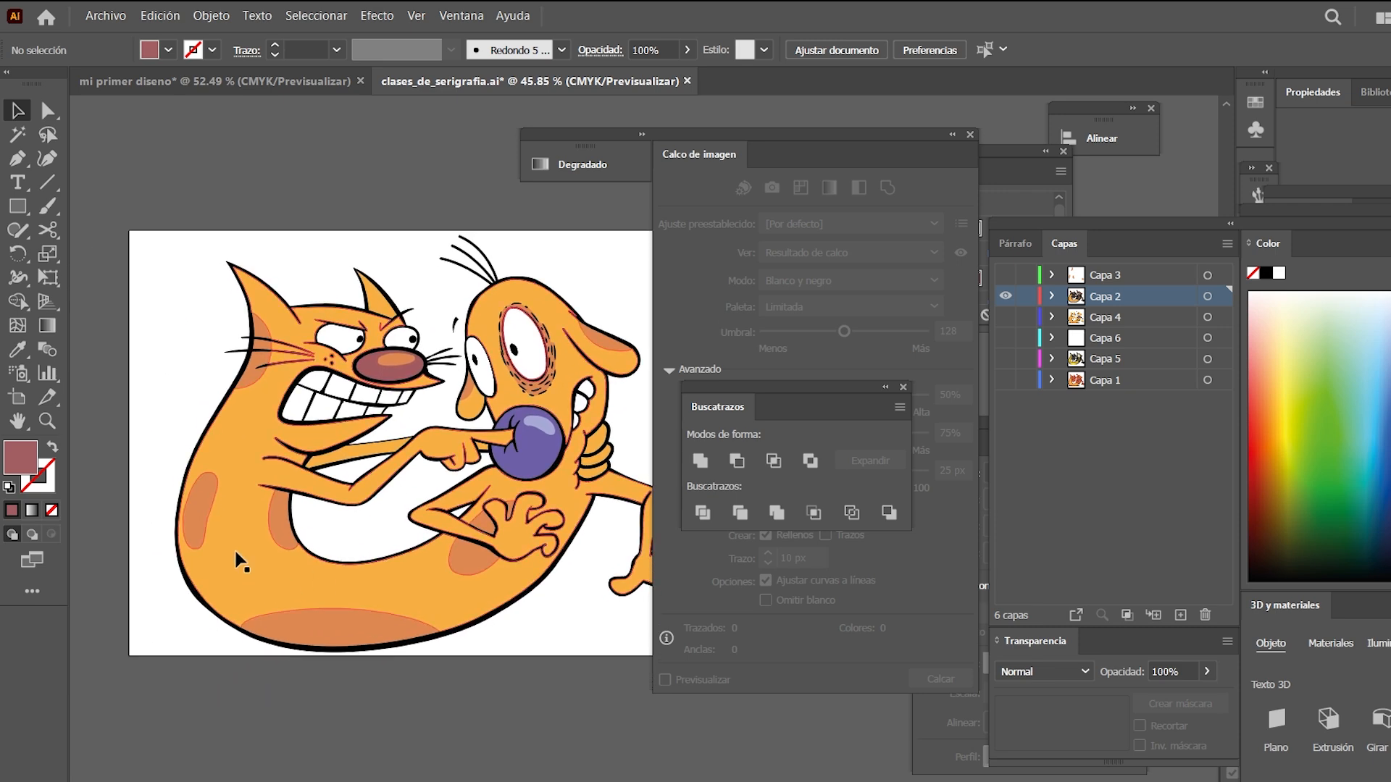
{"action": "left_click_drag", "start_coordinate": [513, 550], "coordinate": [479, 577]}
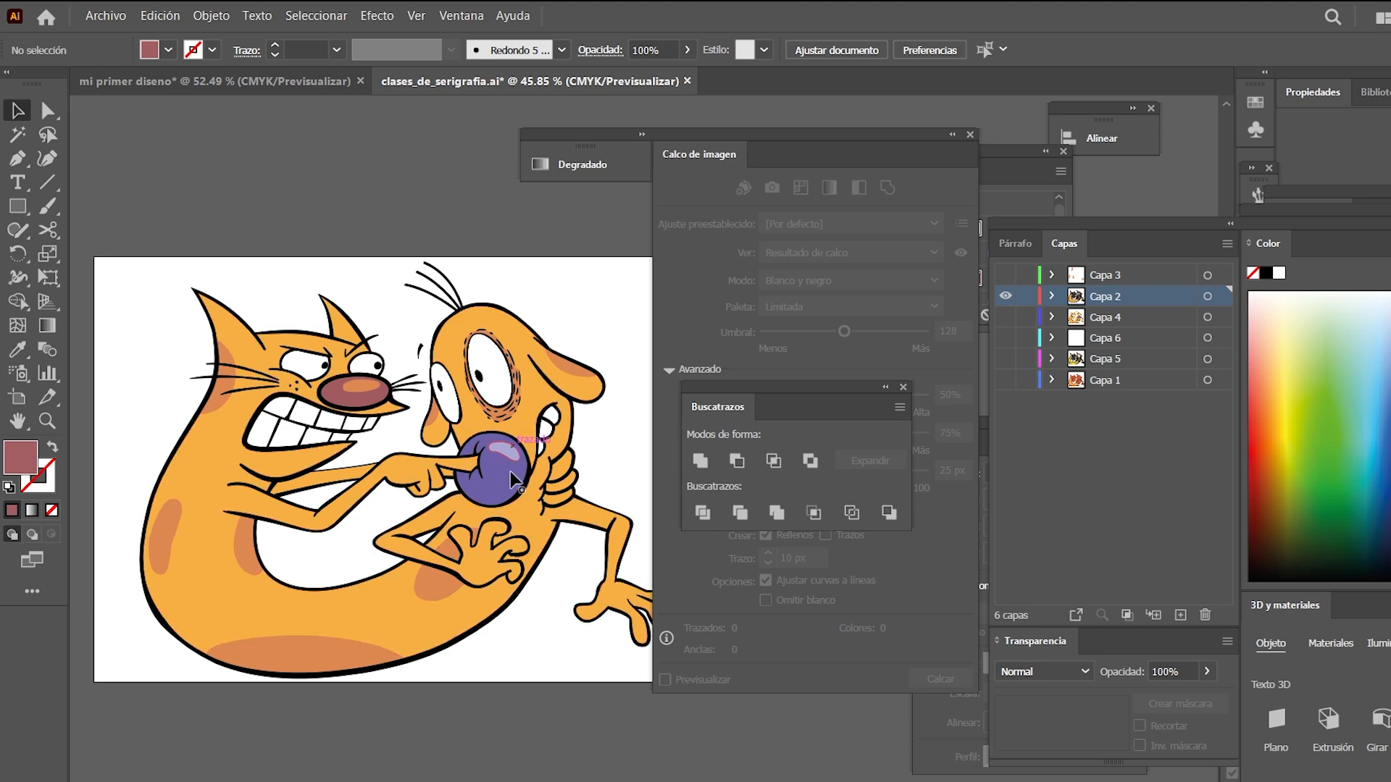
Move the back patch and the belly patch aside in turn to check their cutouts, undoing each move, and deselect
{"action": "left_click", "coordinate": [224, 498]}
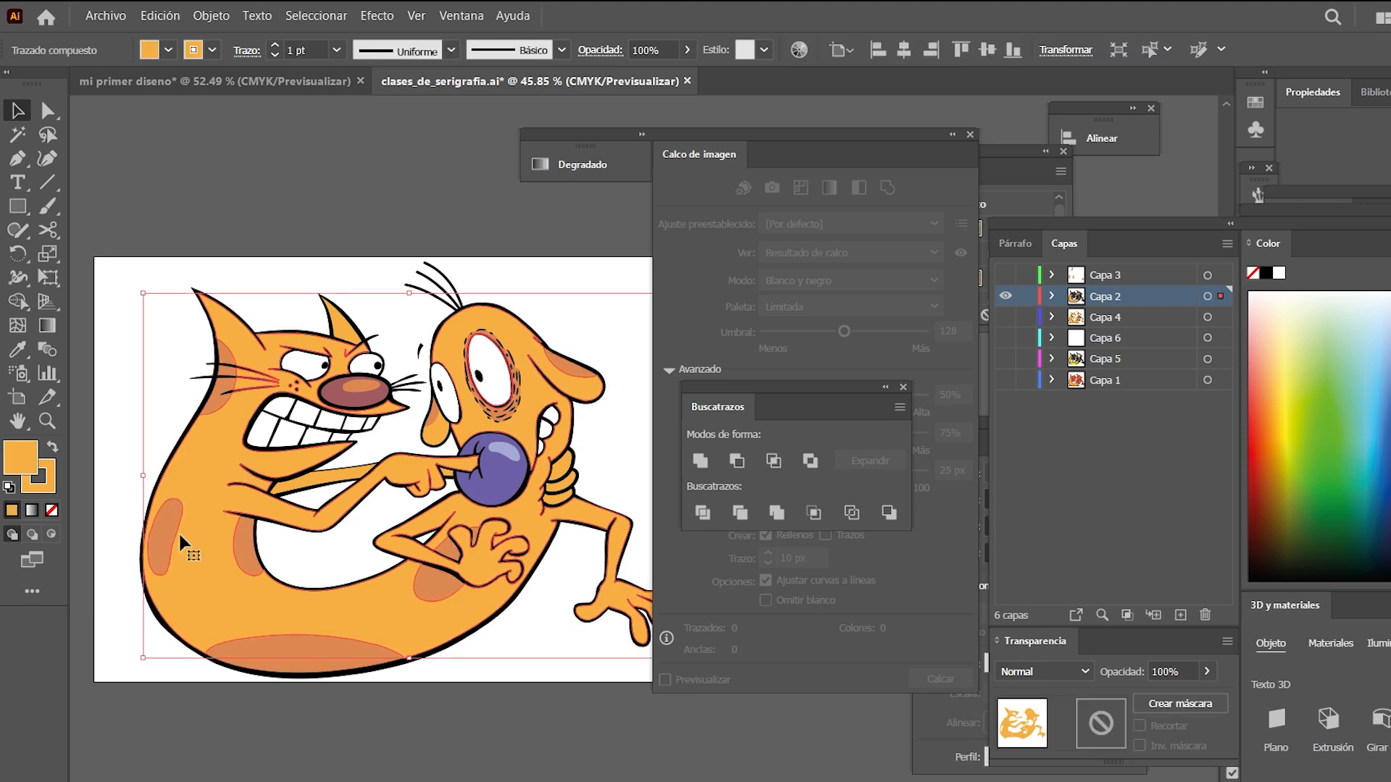
{"action": "left_click", "coordinate": [196, 376]}
{"action": "left_click_drag", "start_coordinate": [170, 535], "coordinate": [155, 427]}
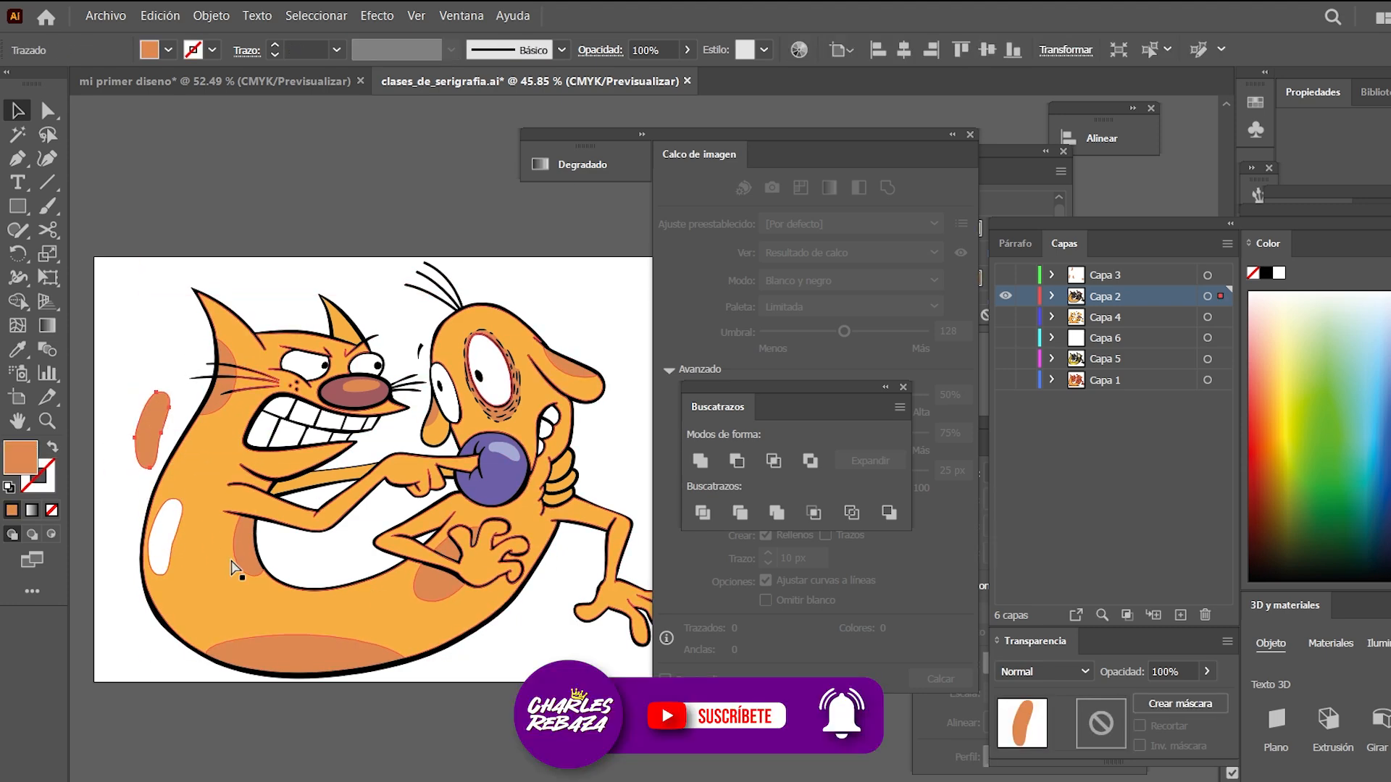
{"action": "key", "text": "ctrl+z"}
{"action": "left_click_drag", "start_coordinate": [320, 663], "coordinate": [502, 675]}
{"action": "key", "text": "ctrl+z"}
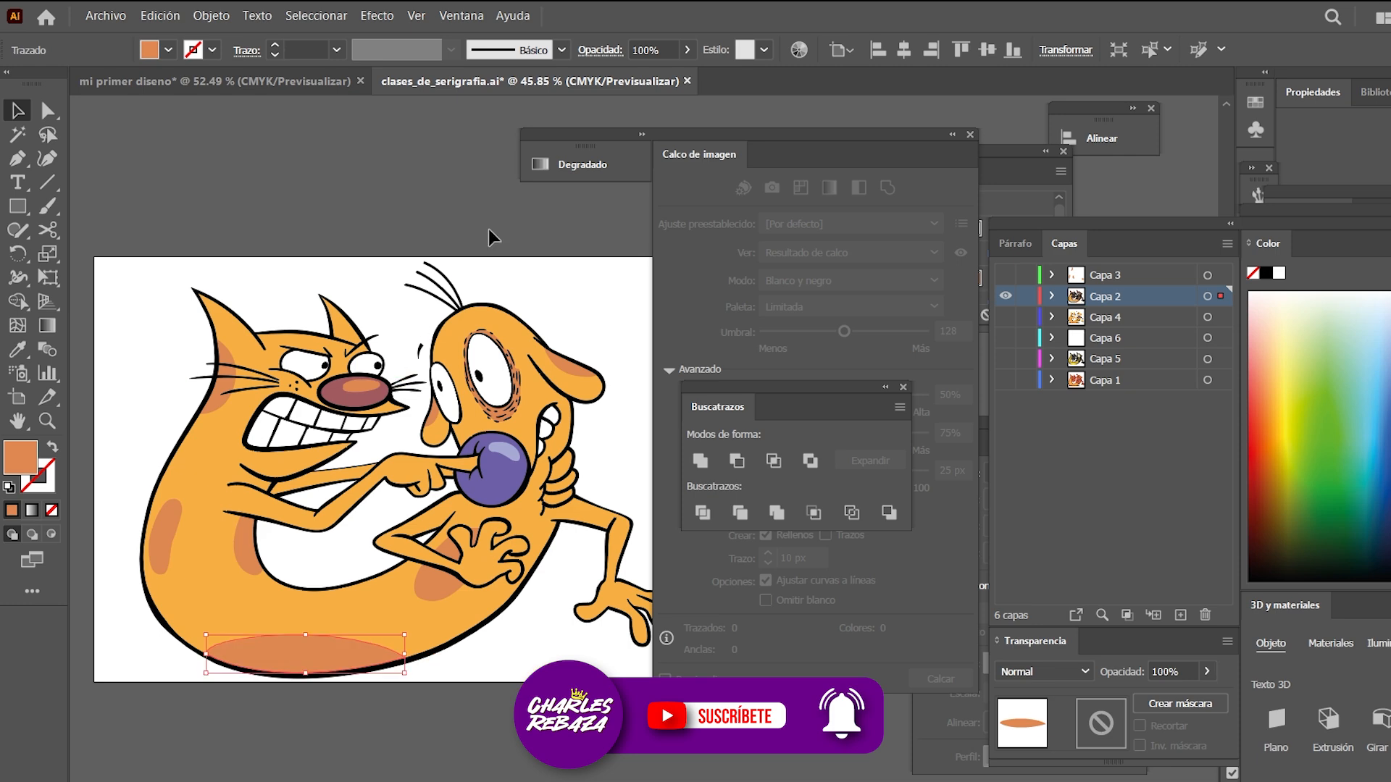
{"action": "left_click", "coordinate": [558, 292]}
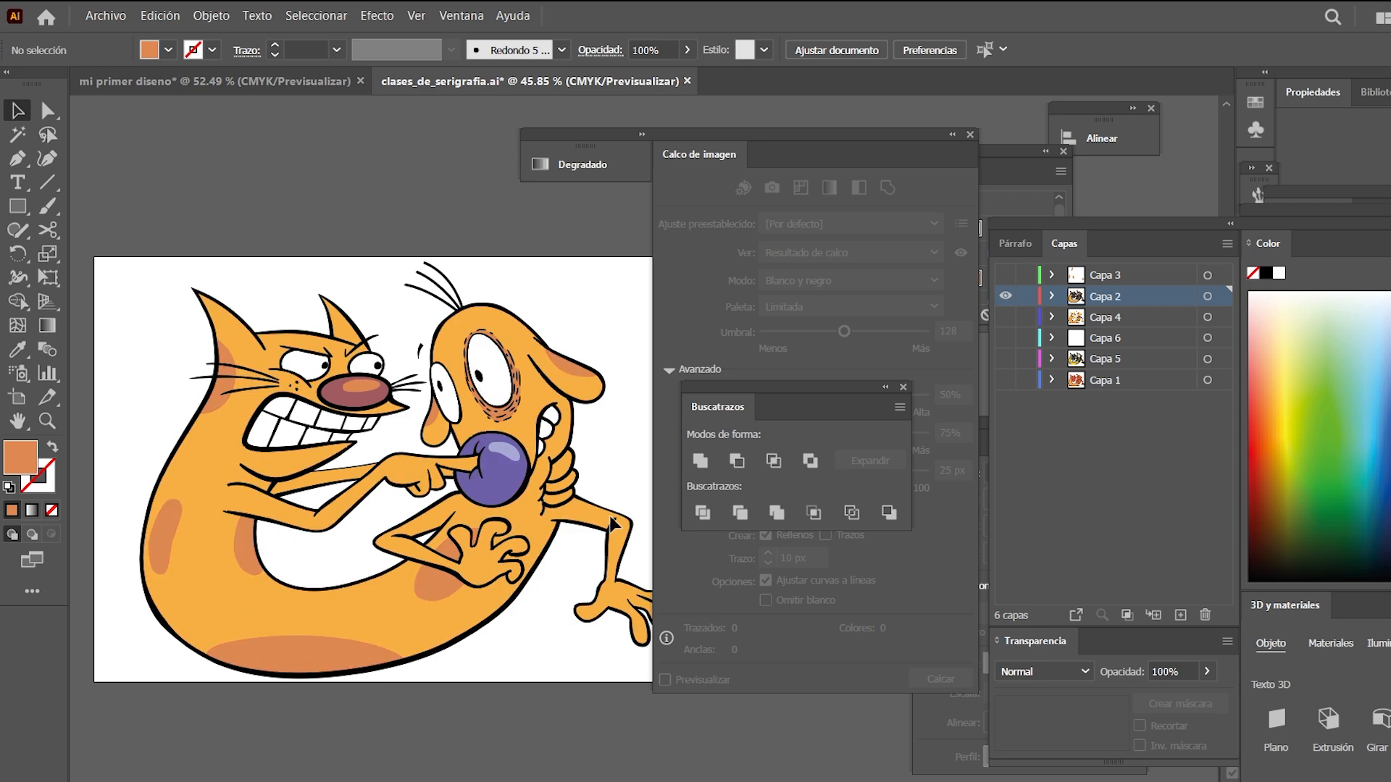
{"action": "left_click_drag", "start_coordinate": [532, 611], "coordinate": [490, 616]}
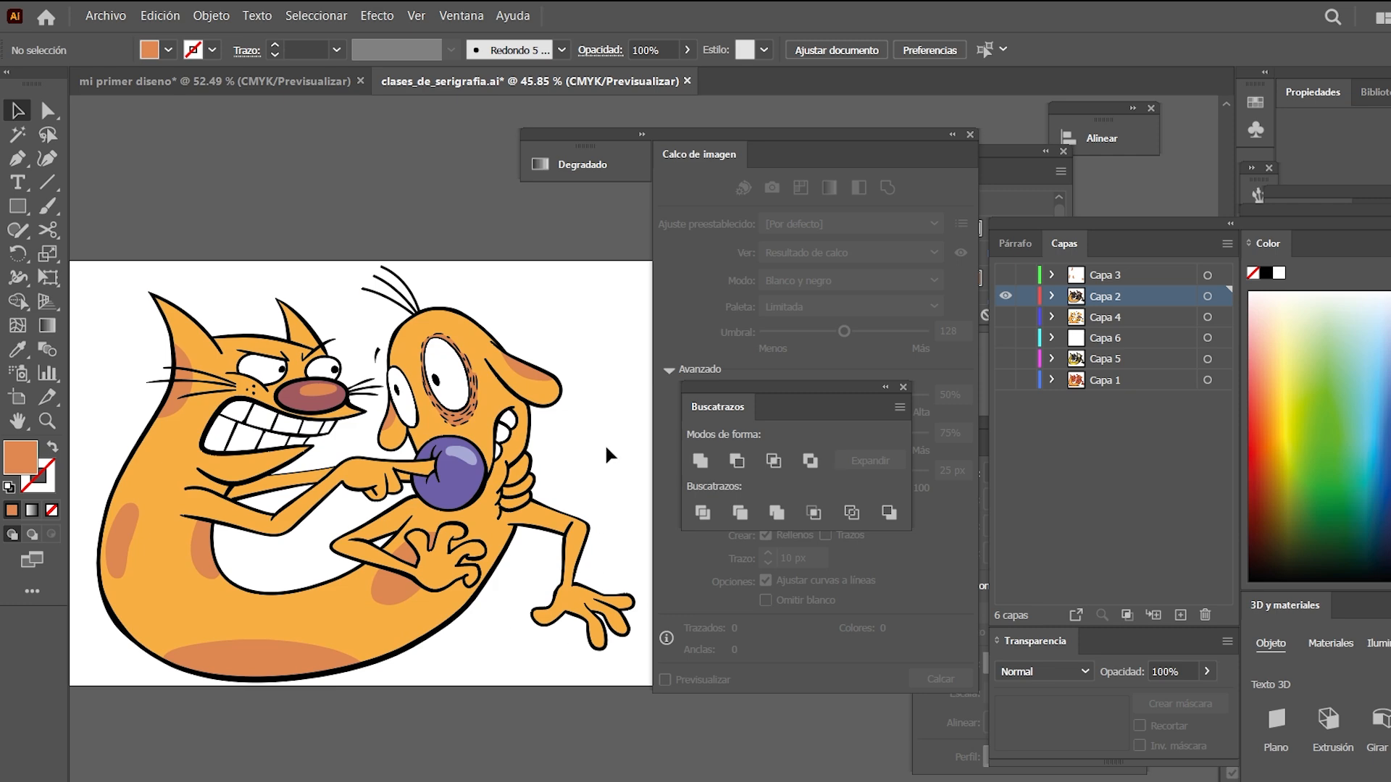
{"action": "left_click_drag", "start_coordinate": [209, 419], "coordinate": [259, 381]}
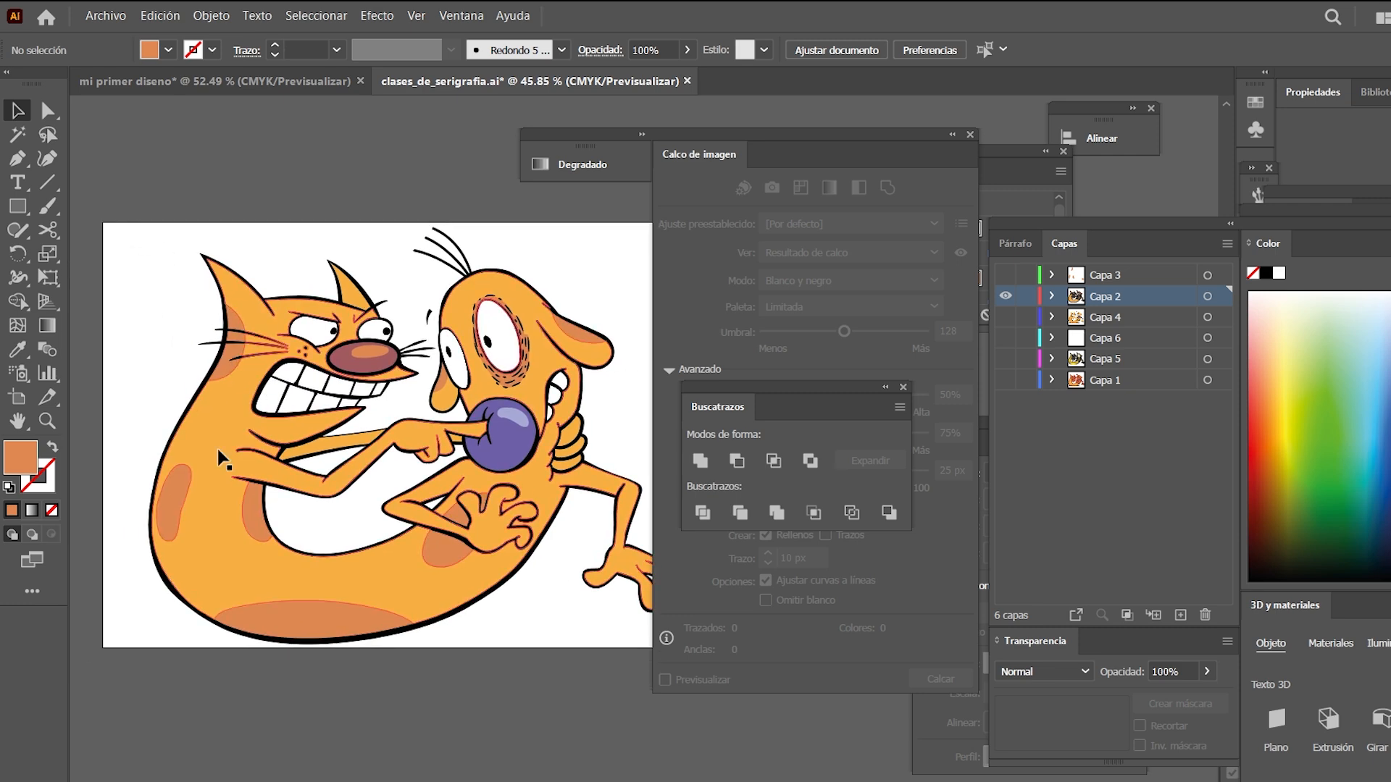
{"action": "left_click_drag", "start_coordinate": [527, 575], "coordinate": [494, 579]}
{"action": "scroll", "coordinate": [554, 589], "scroll_direction": "up", "scroll_amount": 1}
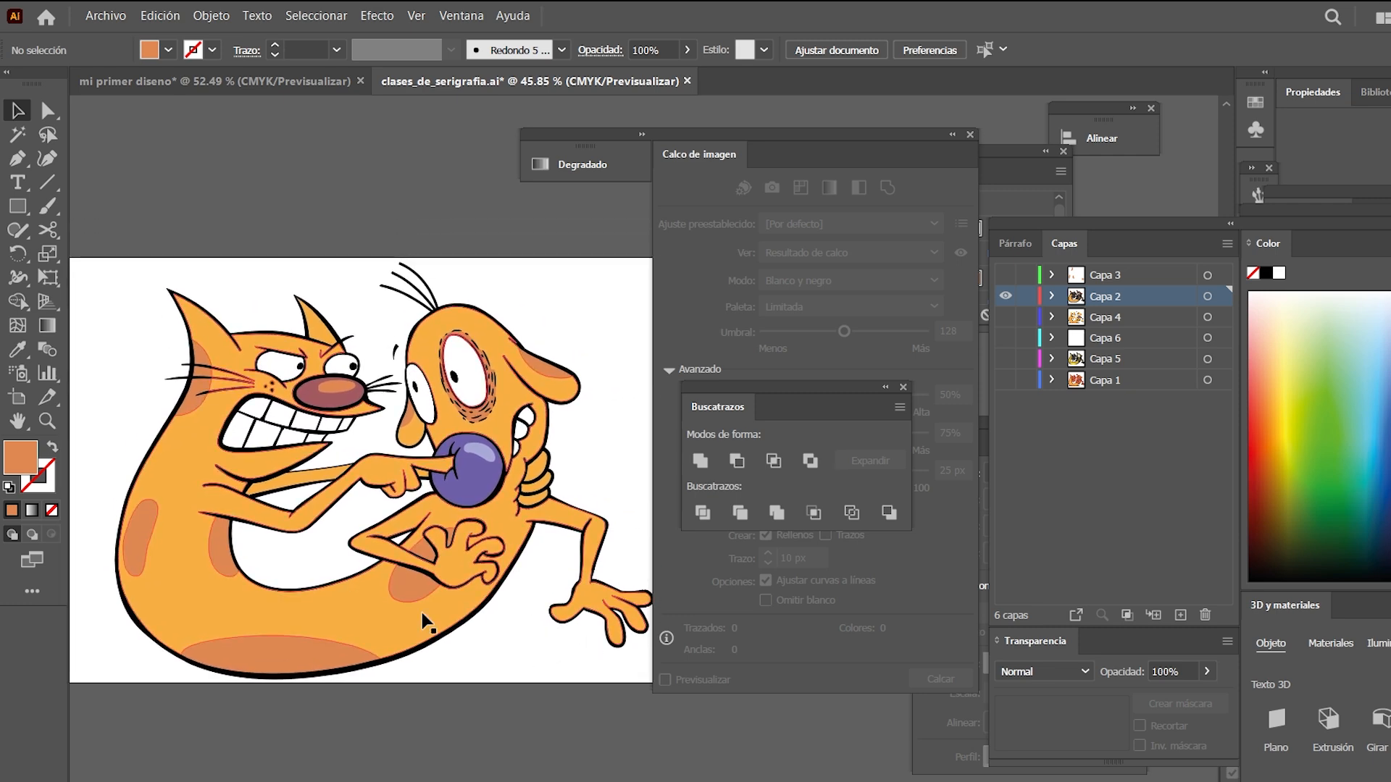